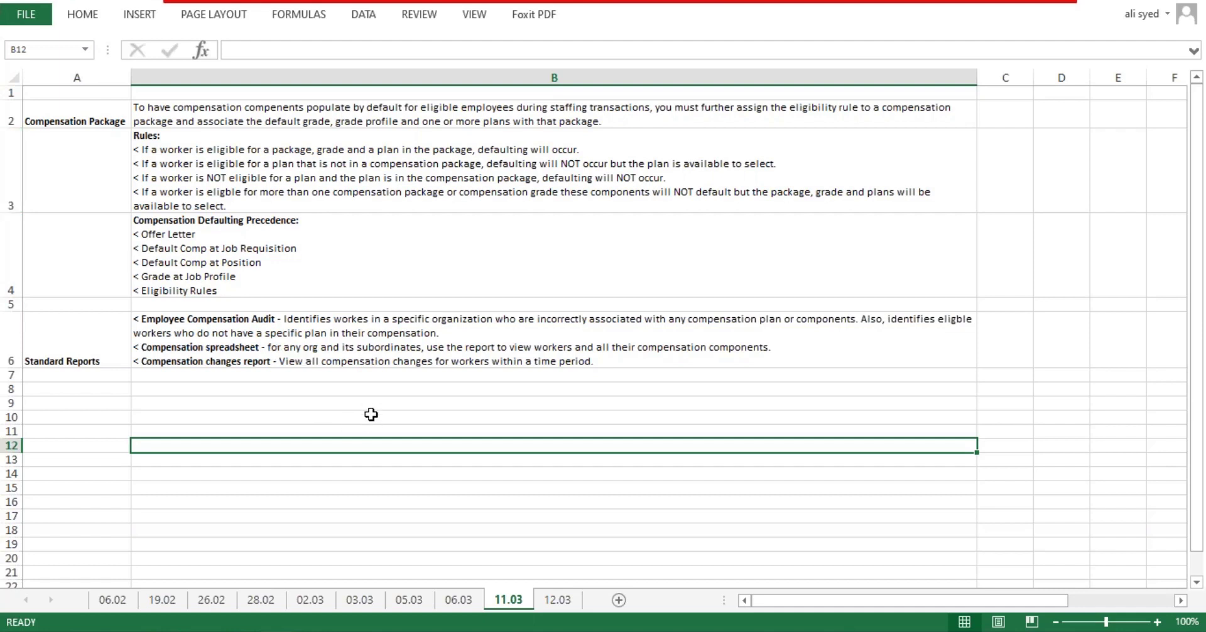
# Step: Select the Standard Reports row and cell A2 on sheet 11.03, then switch to sheet 12.03
pyautogui.moveTo(86, 331); pyautogui.dragTo(400, 346)
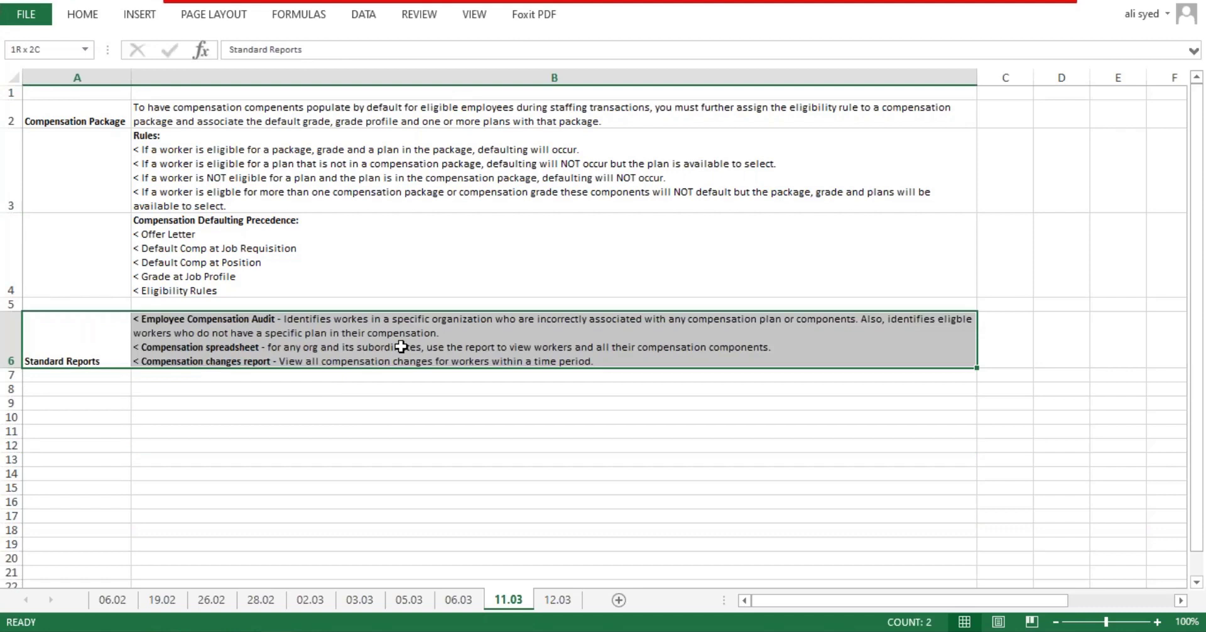
pyautogui.moveTo(400, 346); pyautogui.dragTo(401, 346)
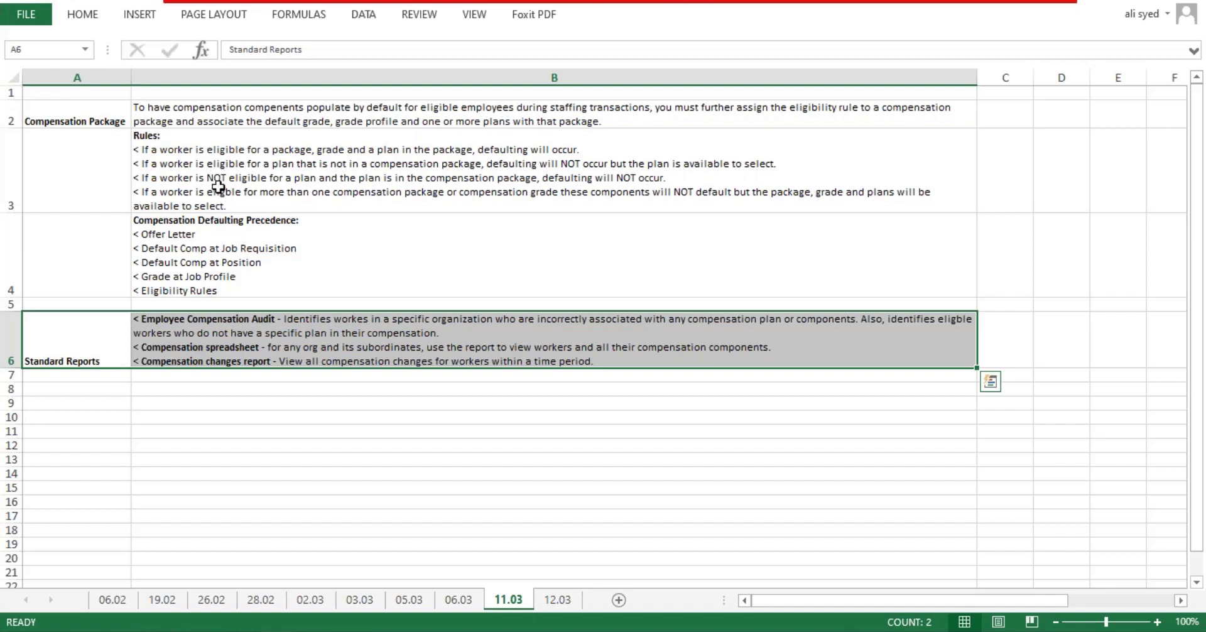
pyautogui.click(42, 115)
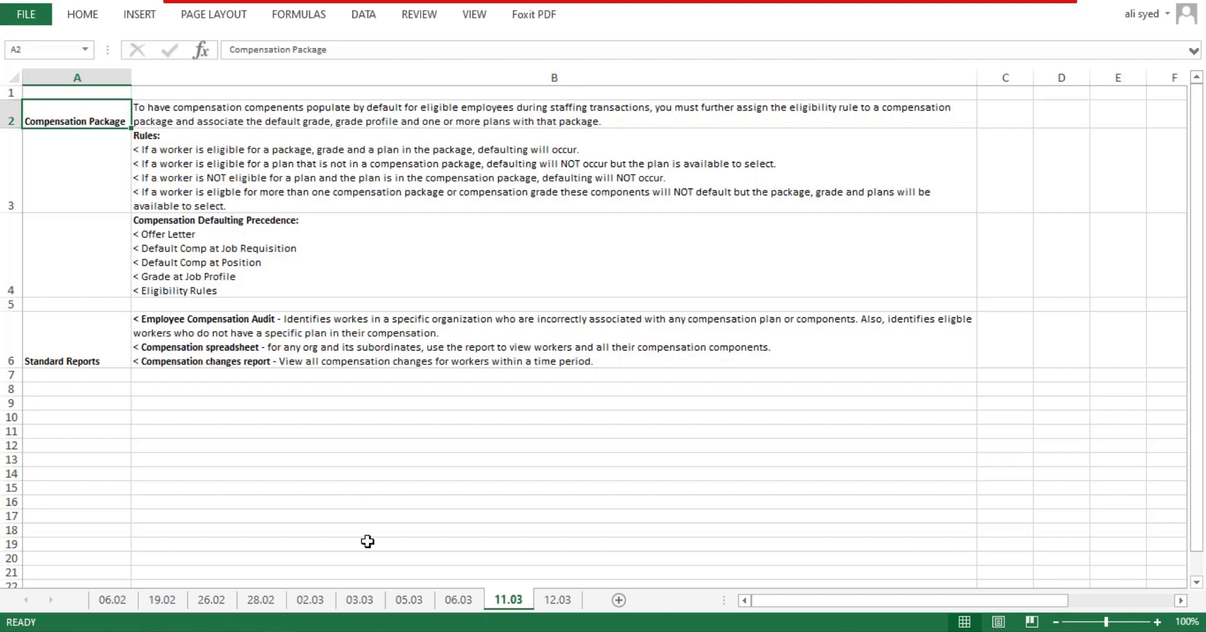
pyautogui.click(556, 600)
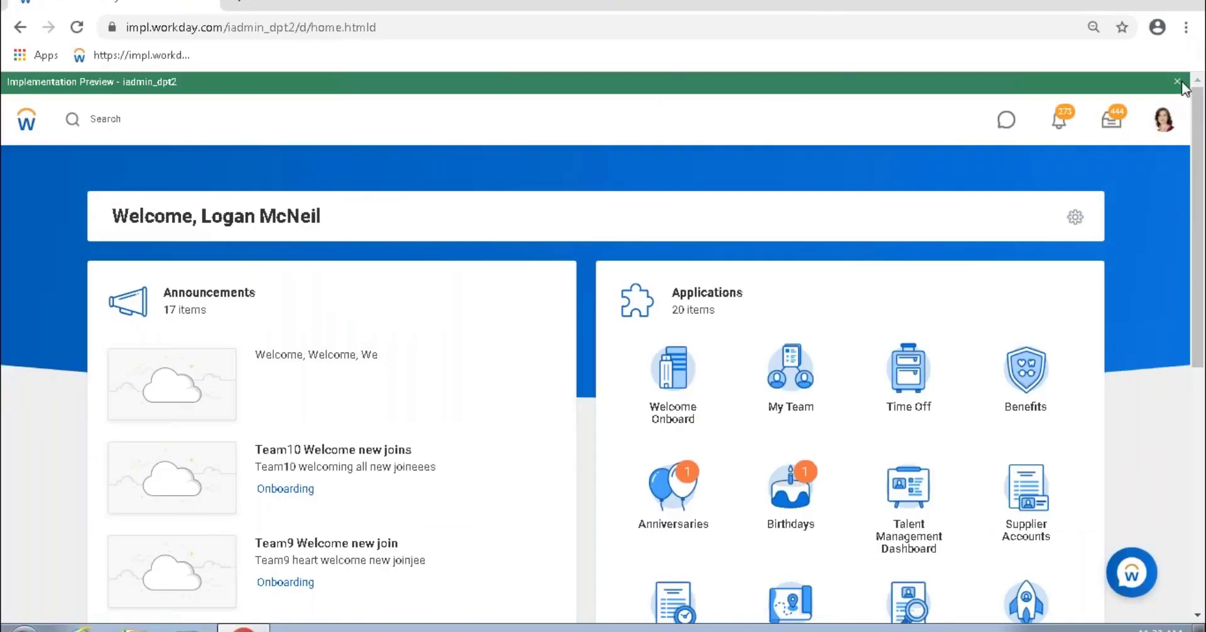
# Step: Dismiss the preview notice and open the Compensation Package task by searching 'comp packa'
pyautogui.click(1177, 82)
pyautogui.click(131, 97)
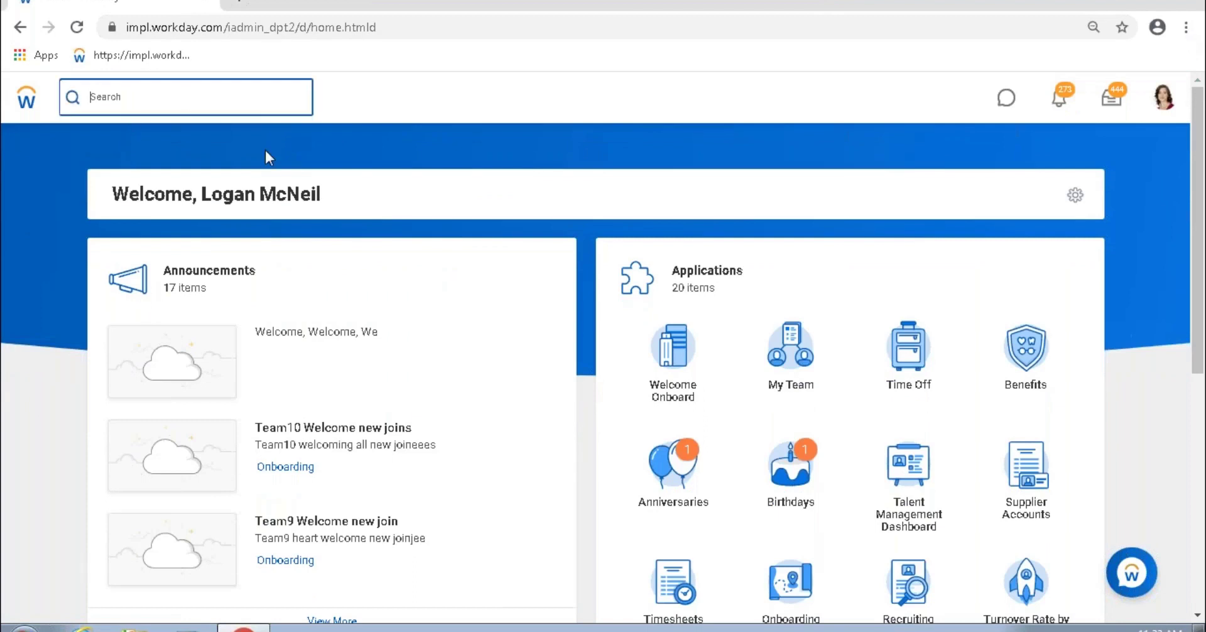
pyautogui.write('comp packa')
pyautogui.press('Return')
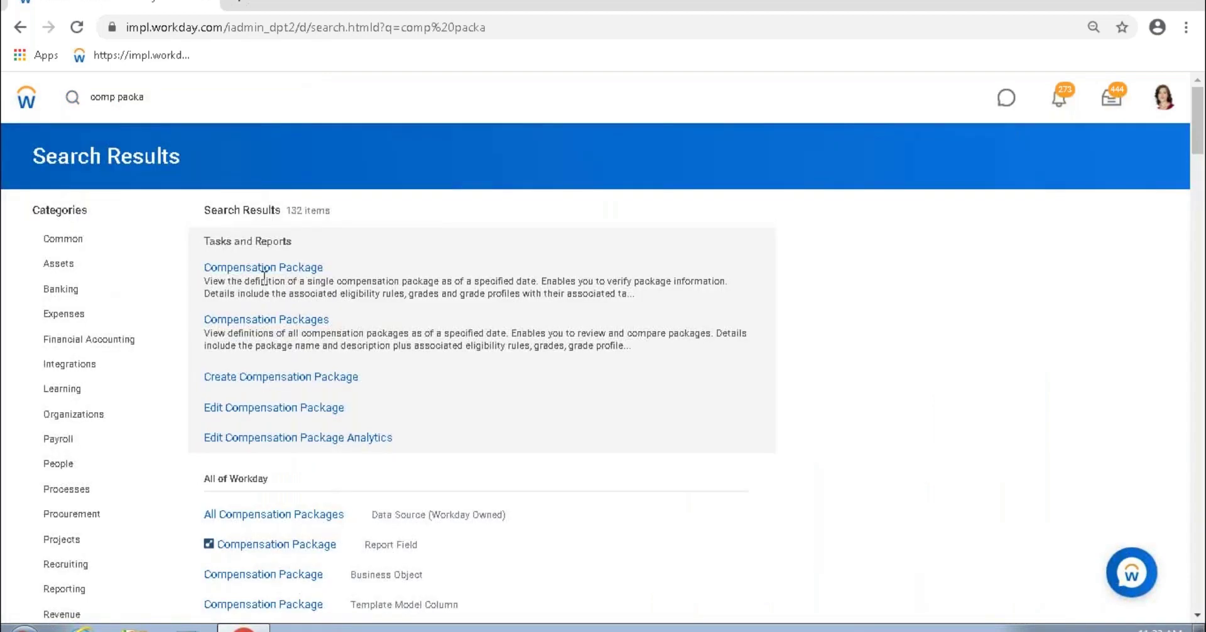
pyautogui.click(267, 269)
# Step: Choose Executive Compensation Package in the task's package picker
pyautogui.click(210, 251)
pyautogui.click(248, 277)
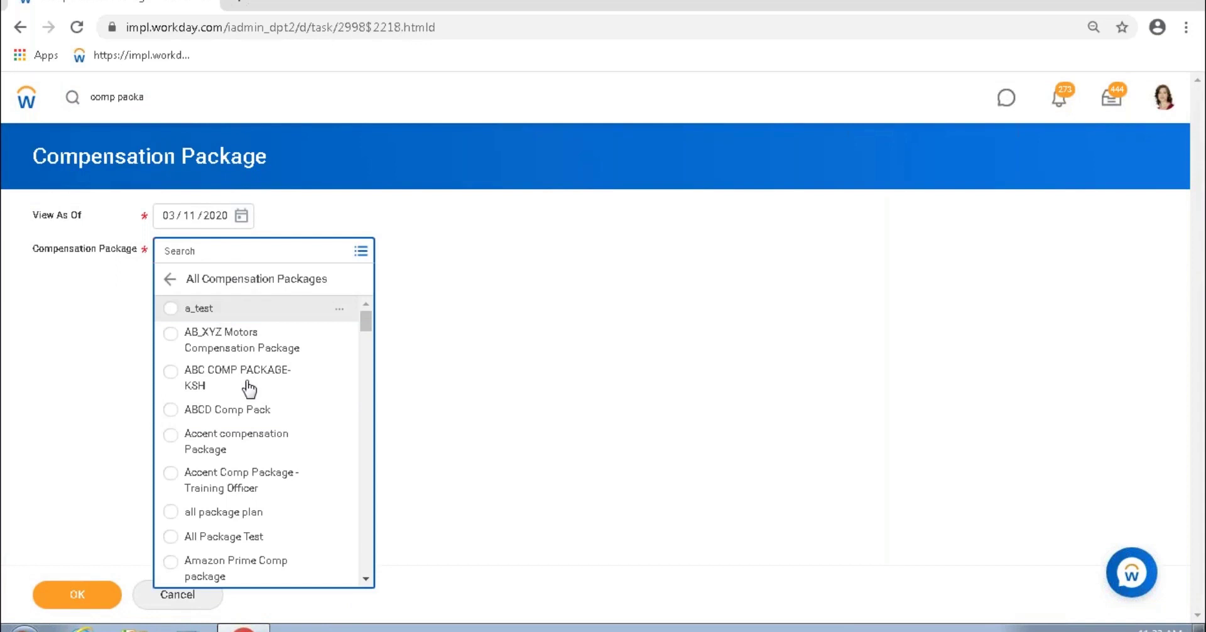
pyautogui.scroll(-6, 251, 396)
pyautogui.scroll(-10, 254, 412)
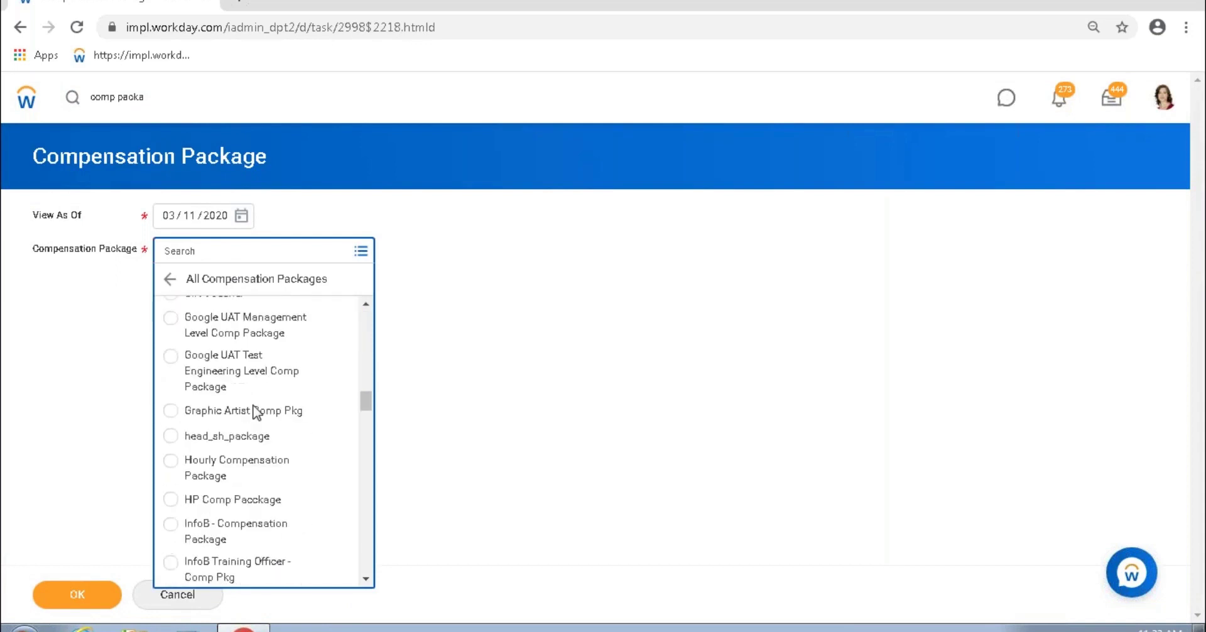
pyautogui.scroll(8, 231, 281)
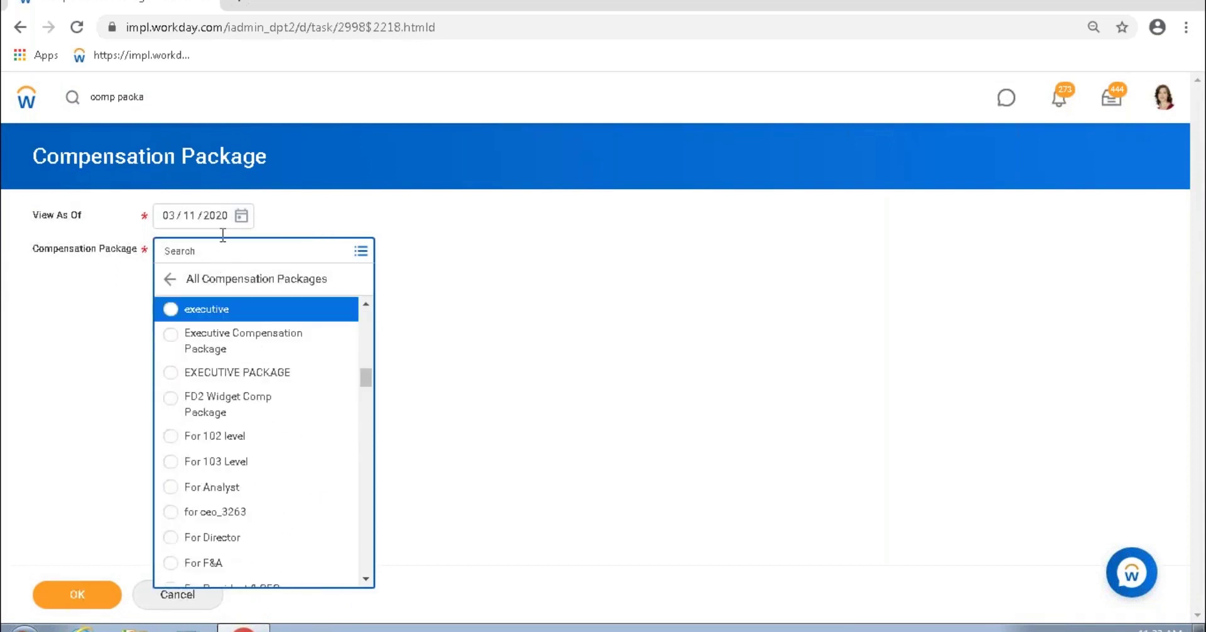
pyautogui.click(224, 235)
pyautogui.click(224, 255)
pyautogui.write('e')
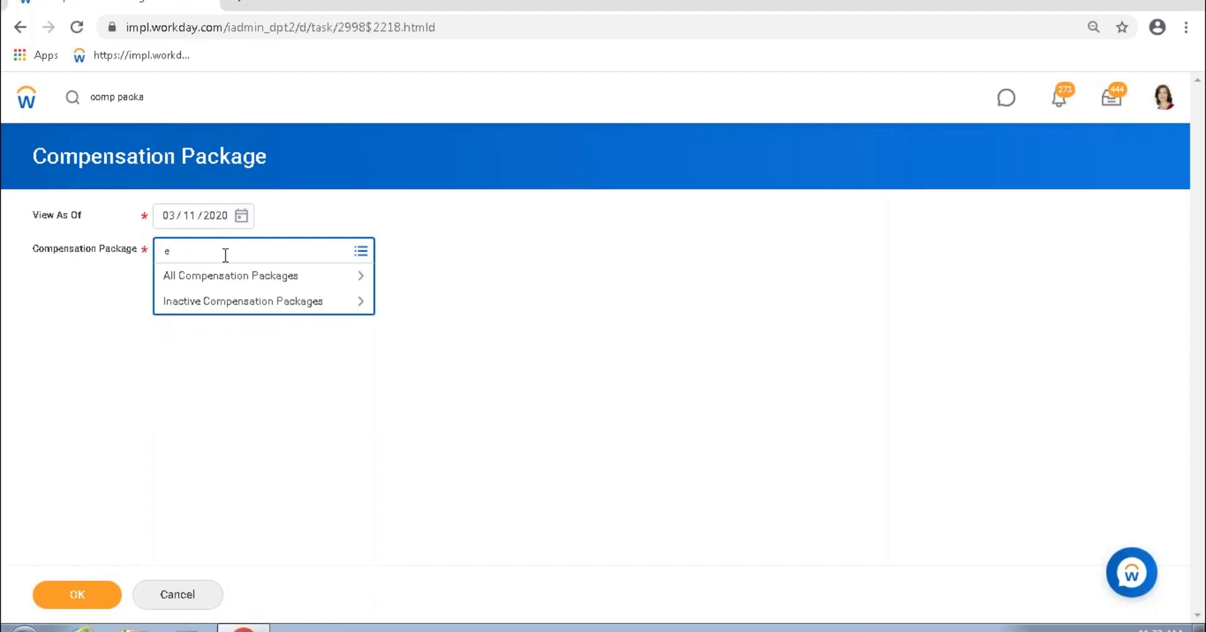
pyautogui.write('xecutive Compensation Package')
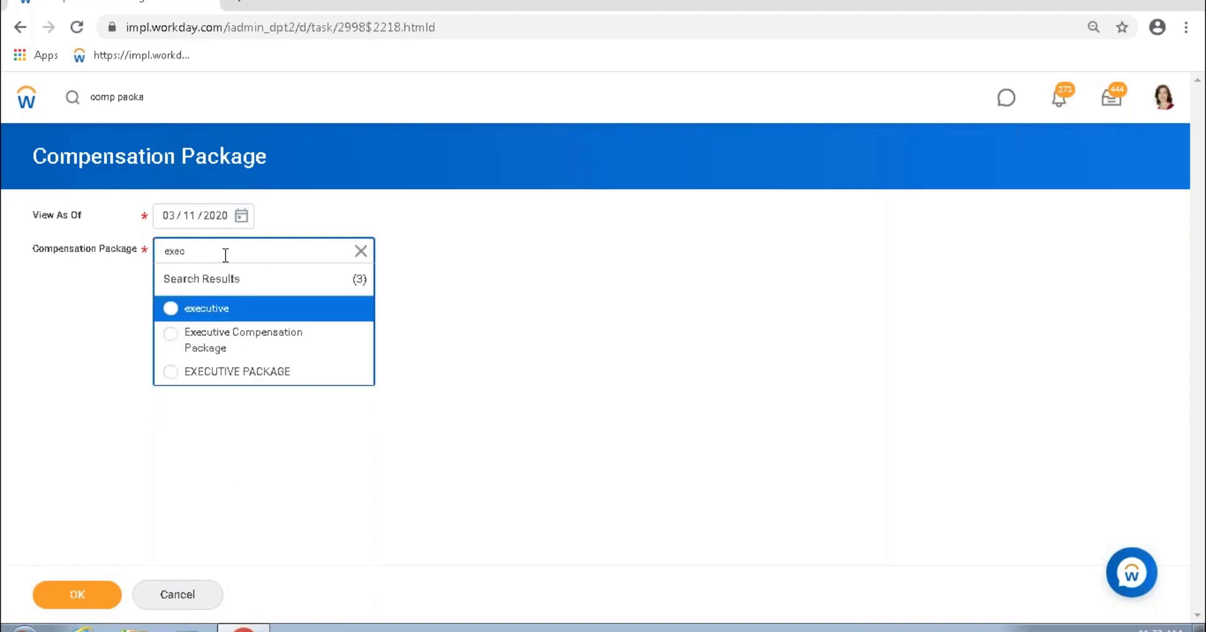
pyautogui.click(260, 342)
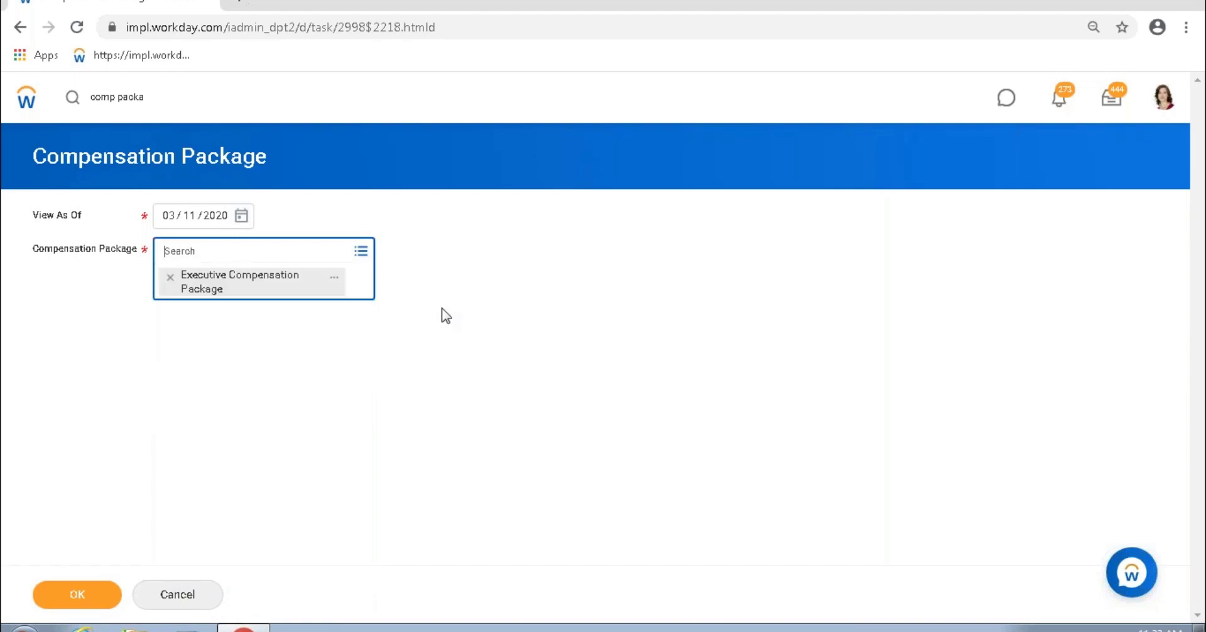
# Step: Duplicate the browser tab and move the copy to the first position
pyautogui.rightClick(189, 5)
pyautogui.click(215, 55)
pyautogui.moveTo(323, 5); pyautogui.dragTo(110, 5)
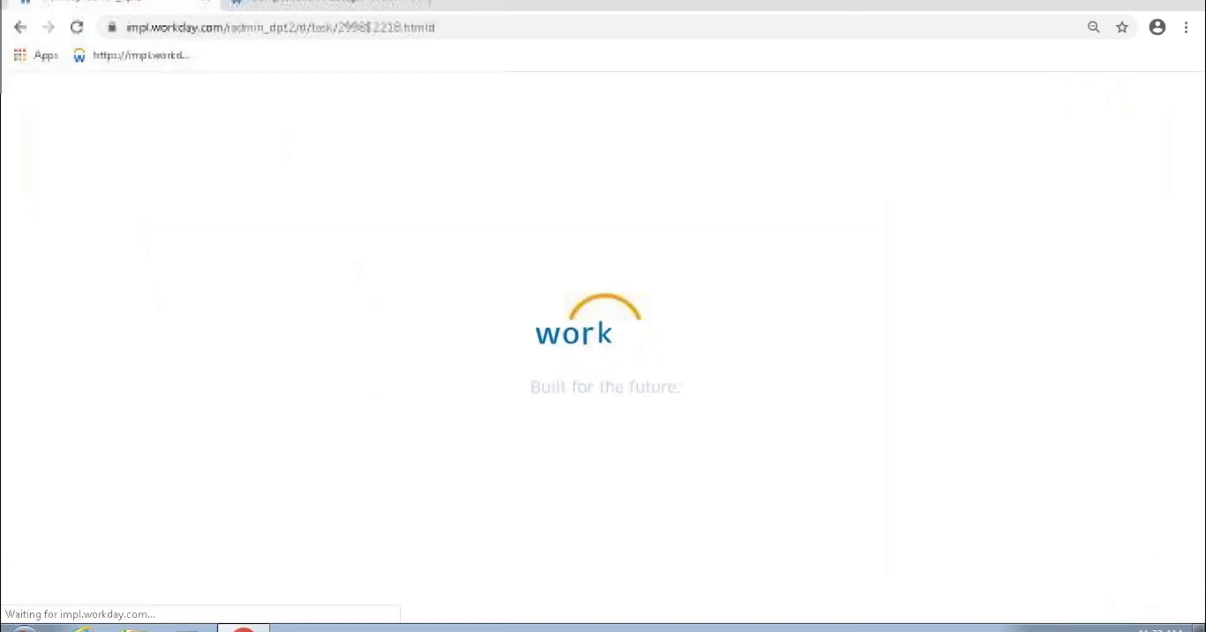
# Step: Search for the Chief Executive Officer and open the worker's Compensation section
pyautogui.click(110, 118)
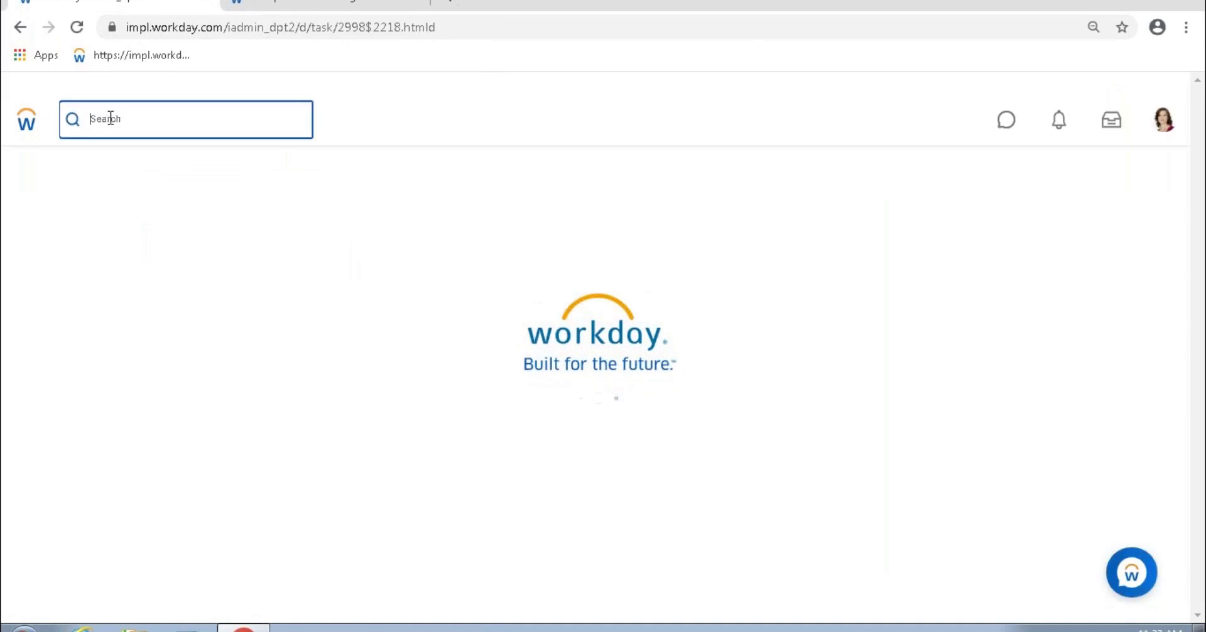
pyautogui.write('steve')
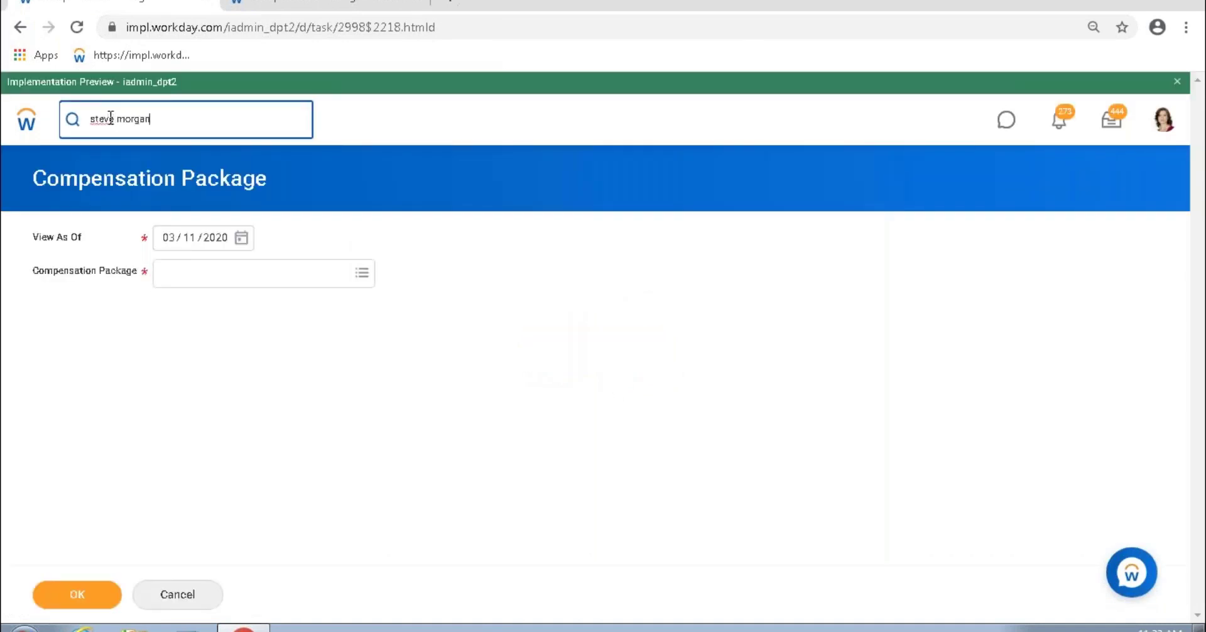
pyautogui.write(' morgan')
pyautogui.press('Return')
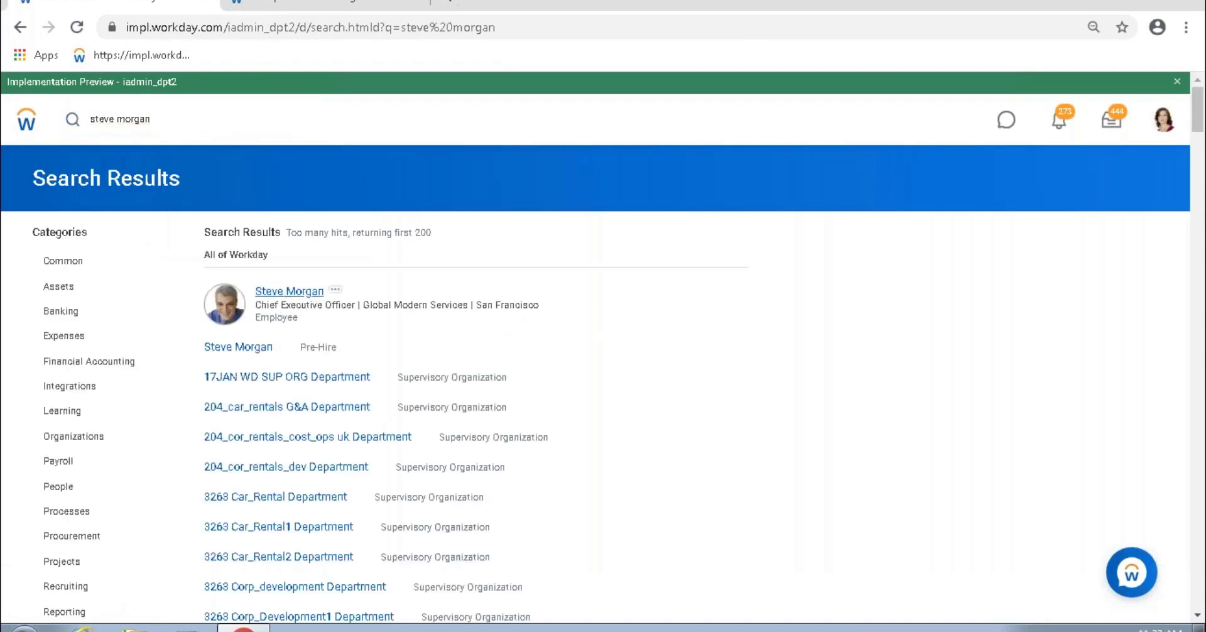
pyautogui.click(289, 291)
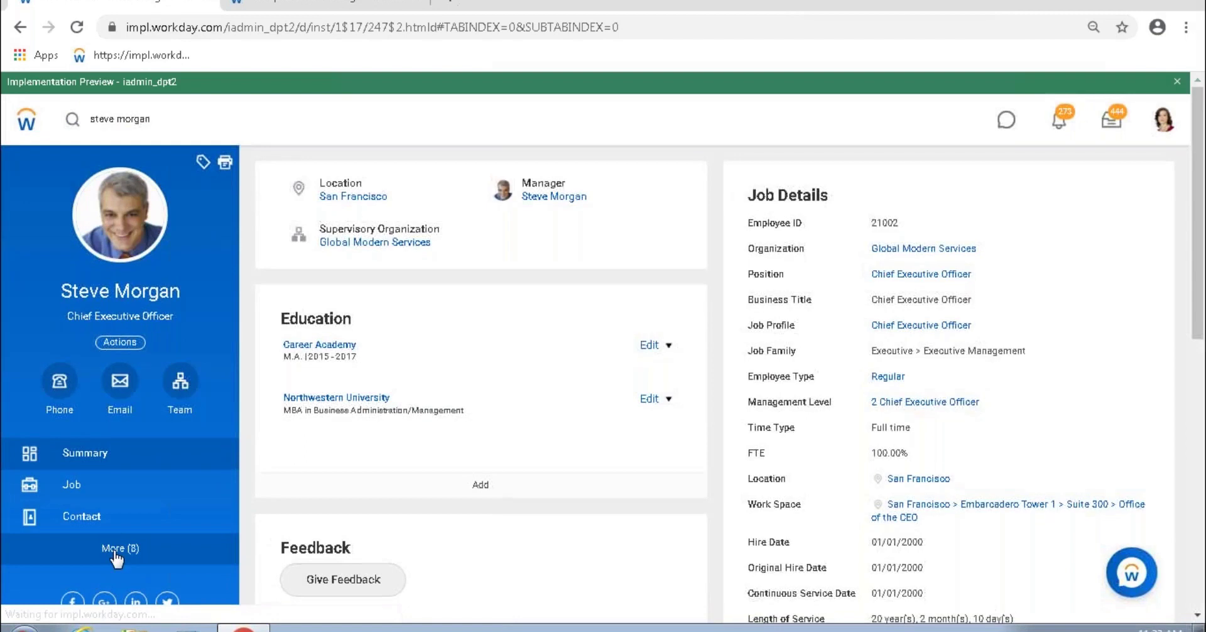
pyautogui.click(115, 549)
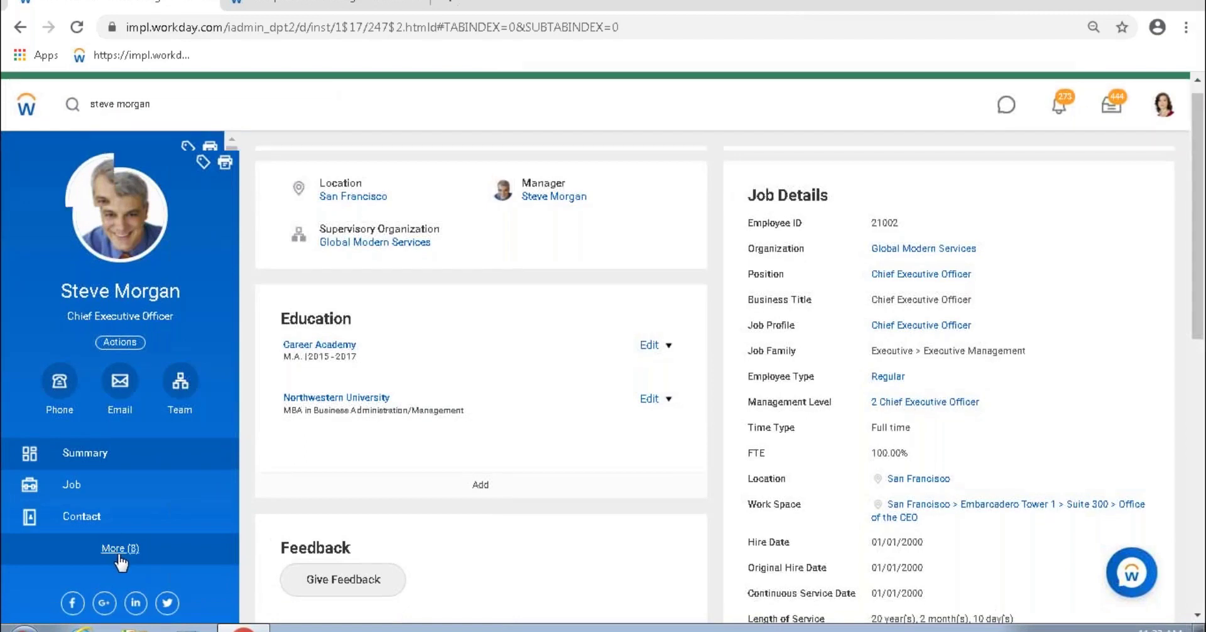
pyautogui.scroll(-3, 125, 502)
pyautogui.click(133, 354)
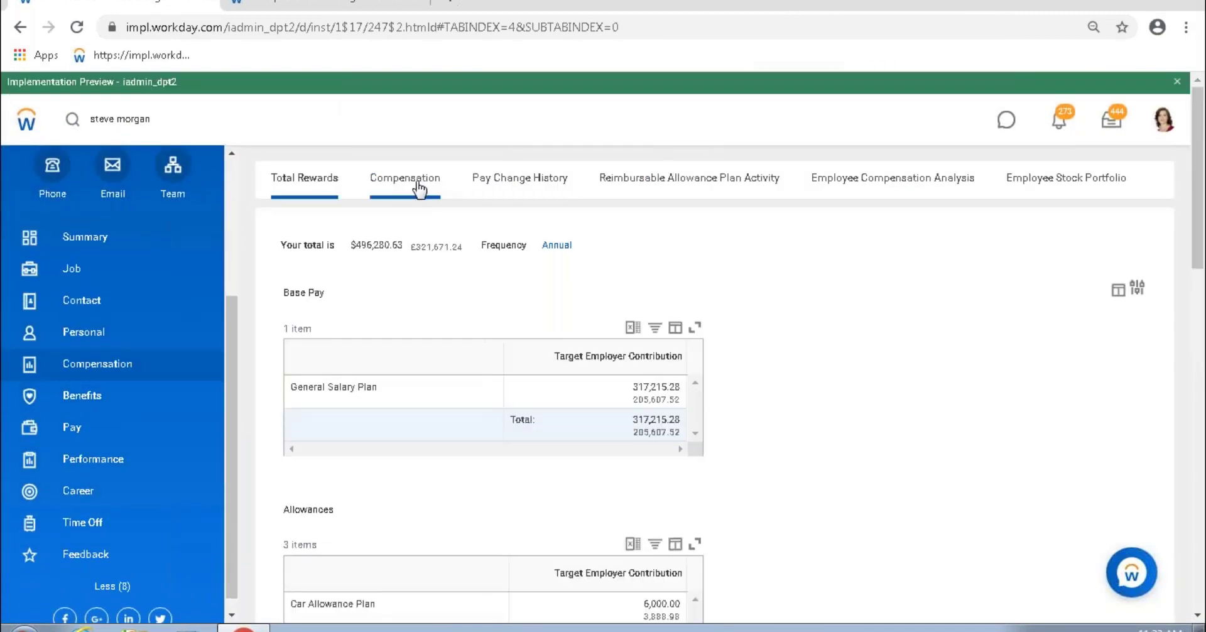
pyautogui.click(419, 187)
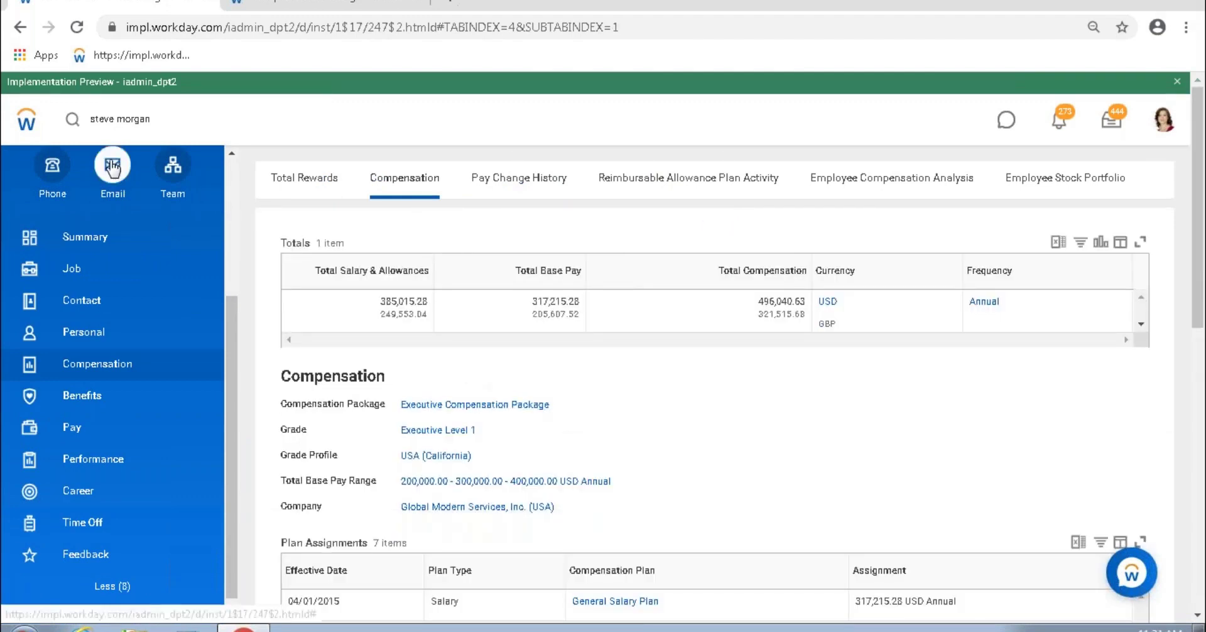
pyautogui.scroll(3, 226, 182)
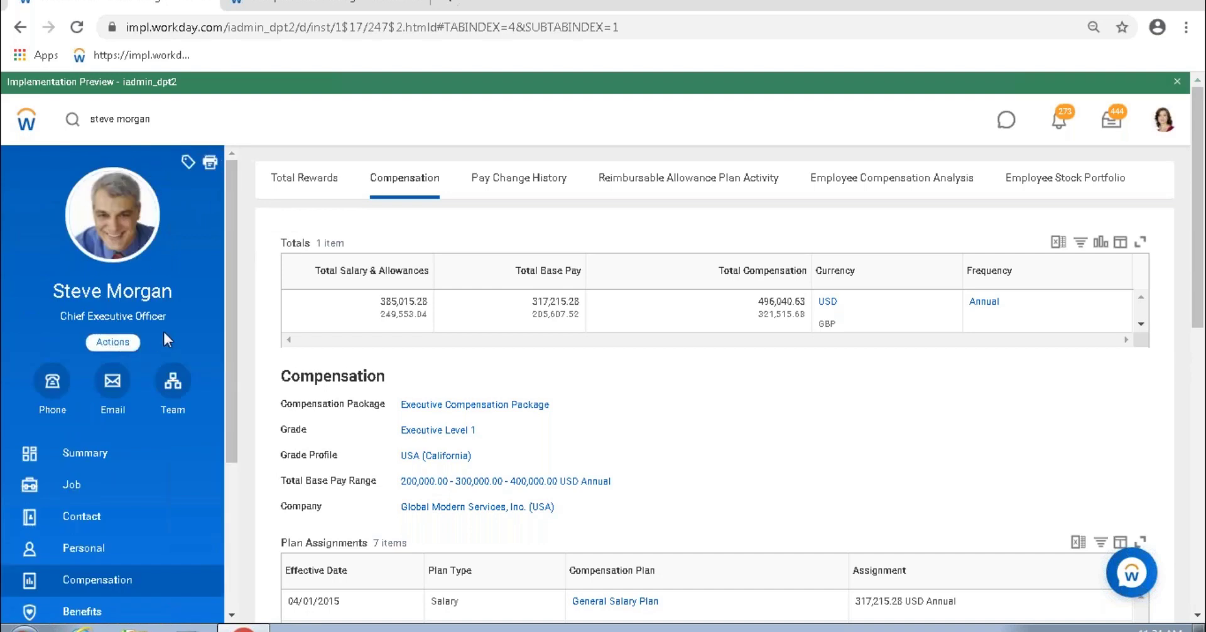
# Step: Open the worker's View Compensation report through Actions > Compensation
pyautogui.click(113, 342)
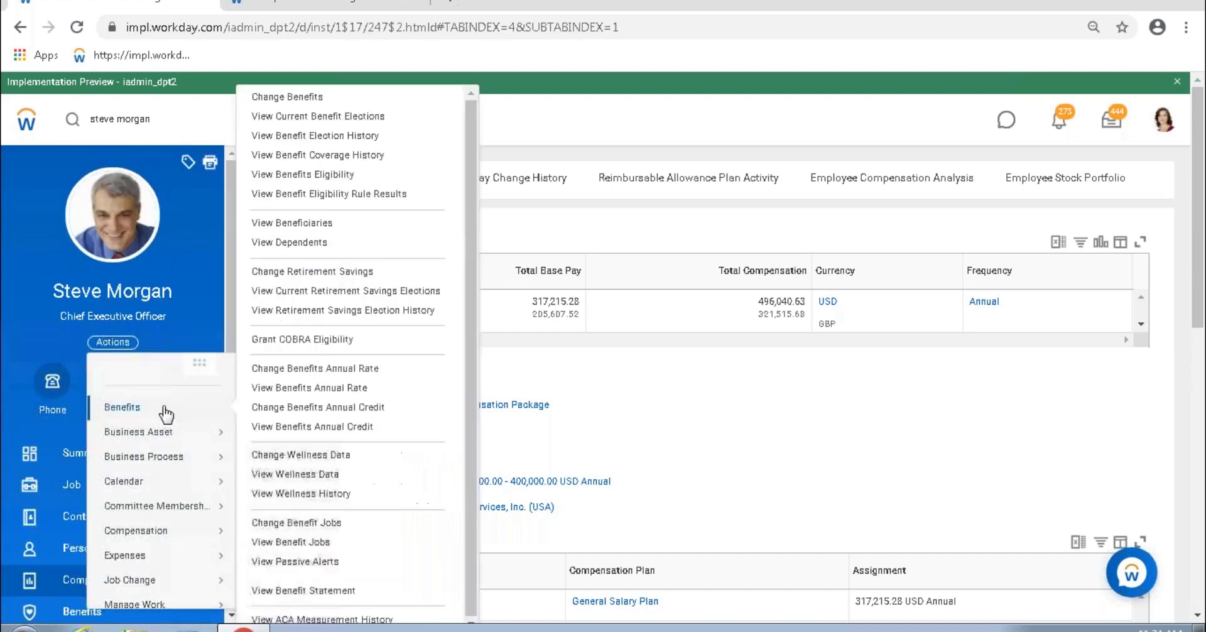
pyautogui.scroll(-3, 157, 477)
pyautogui.moveTo(189, 479)
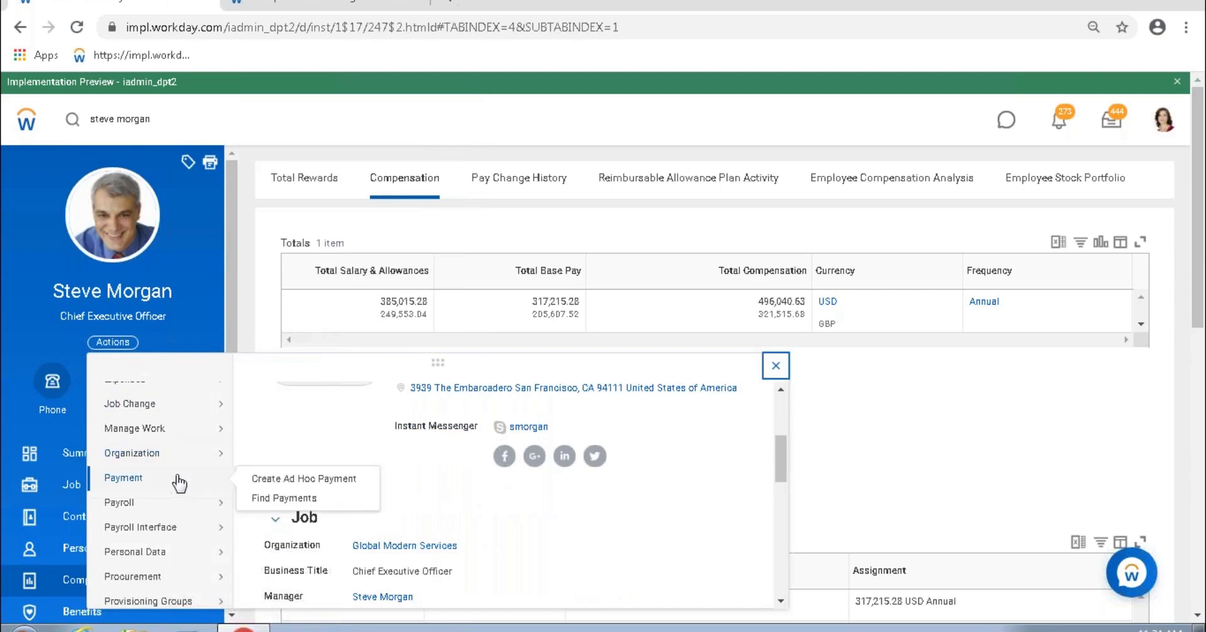
pyautogui.scroll(3, 182, 439)
pyautogui.moveTo(148, 531)
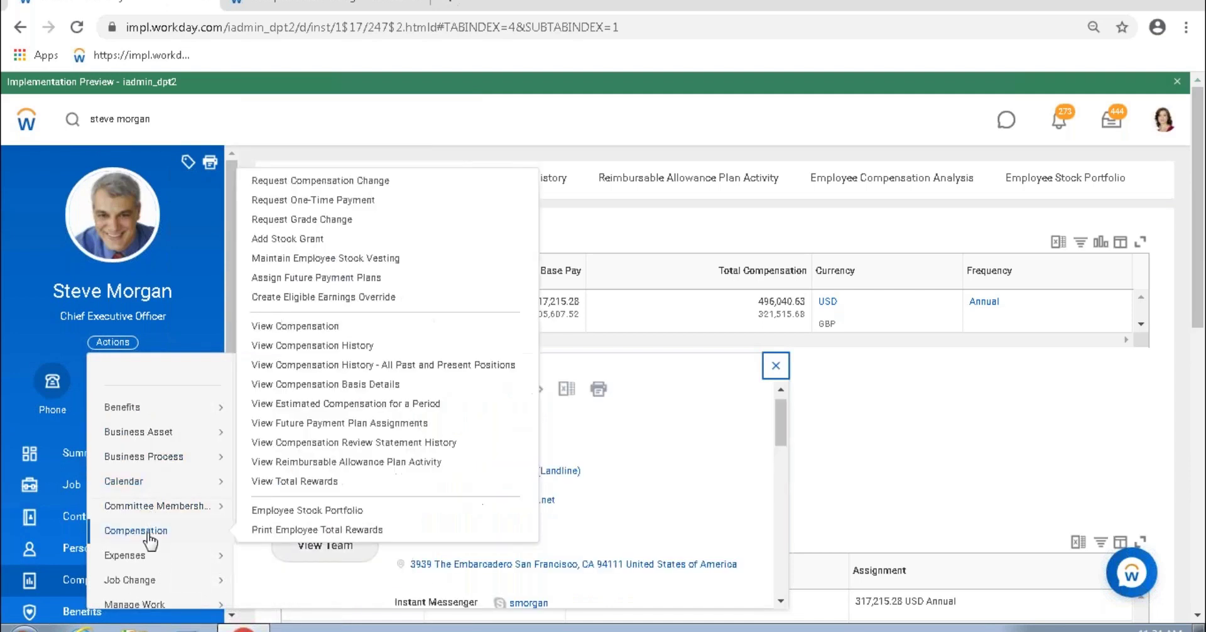
pyautogui.click(322, 327)
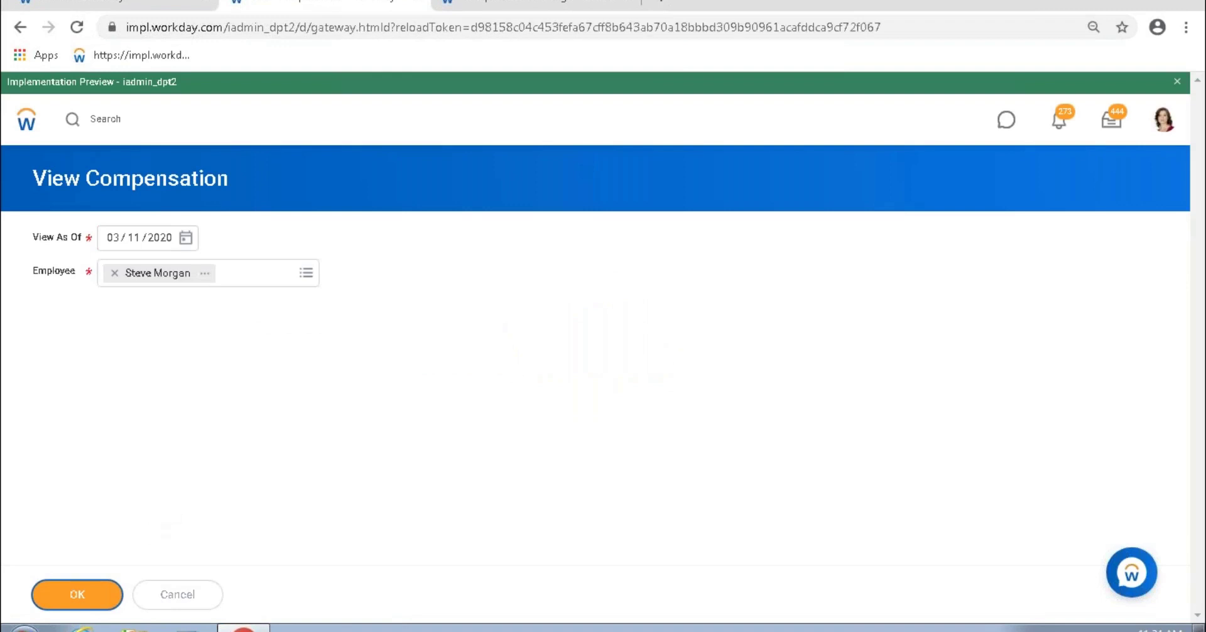
# Step: Expand and then collapse the Total Base Pay Pay Range details in the report
pyautogui.scroll(-5, 200, 484)
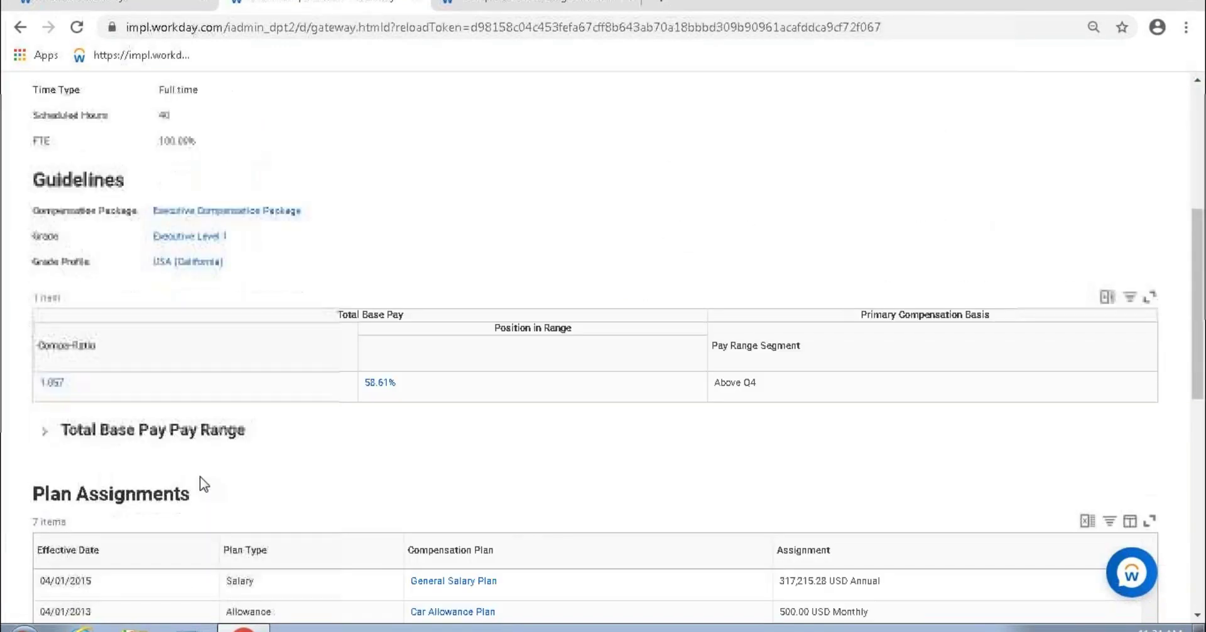
pyautogui.click(44, 430)
pyautogui.scroll(-1, 201, 463)
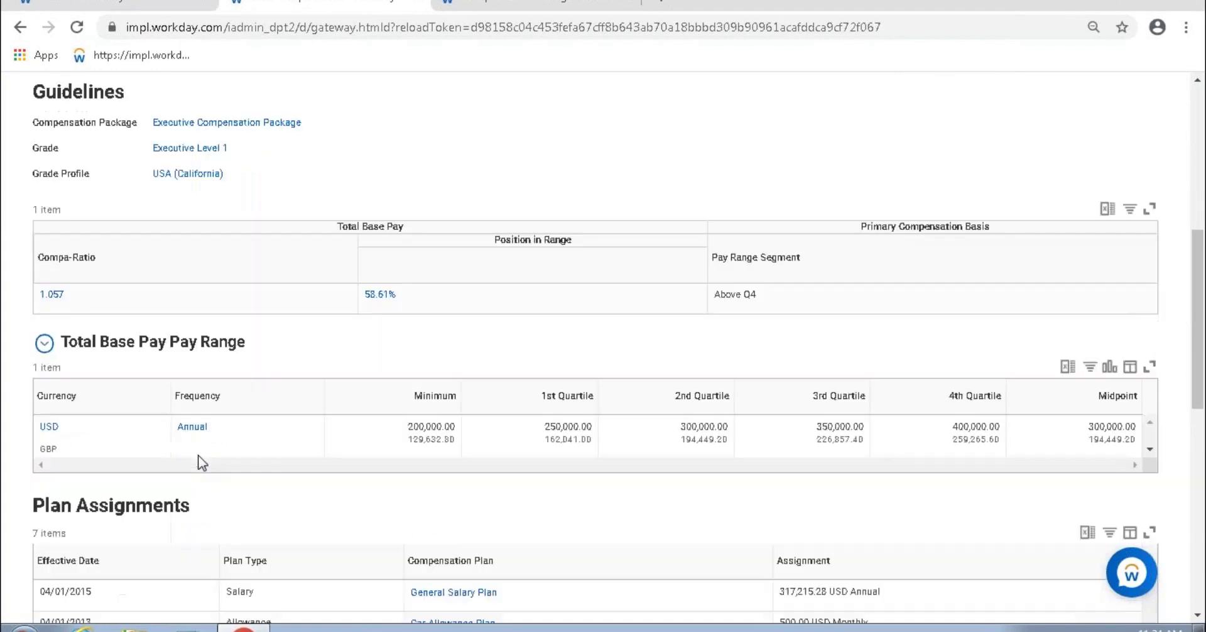
pyautogui.click(45, 344)
# Step: Submit the Executive Compensation Package task and open its Edit Compensation Analytics page
pyautogui.click(568, 5)
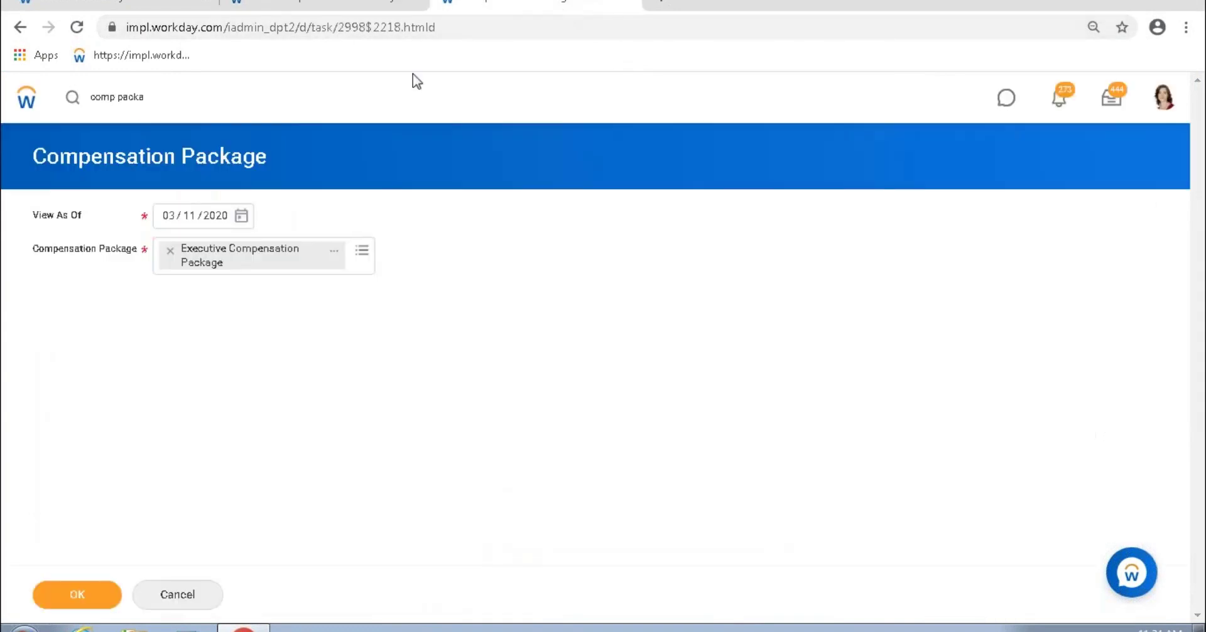
pyautogui.click(94, 595)
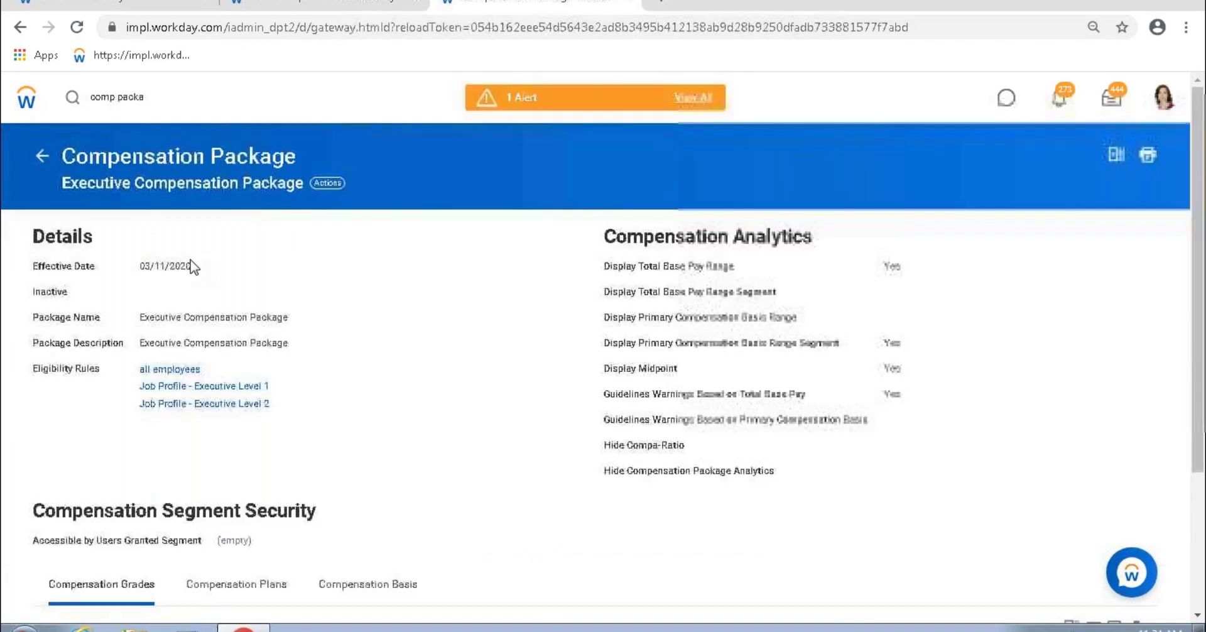
pyautogui.click(337, 185)
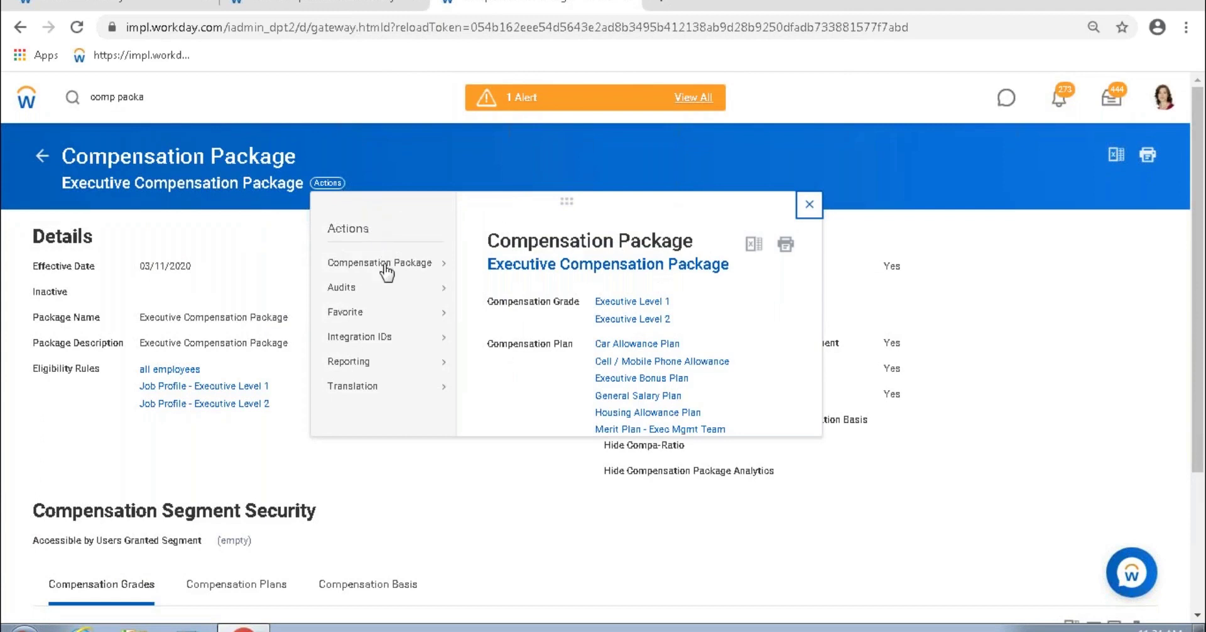
pyautogui.moveTo(387, 270)
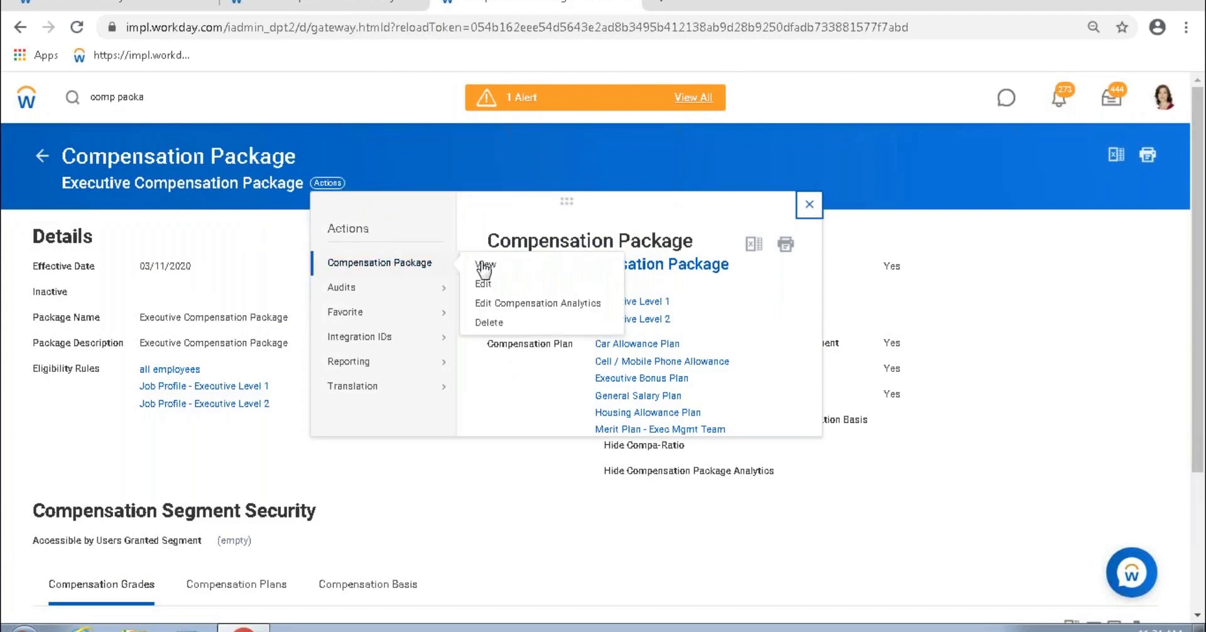
pyautogui.click(515, 307)
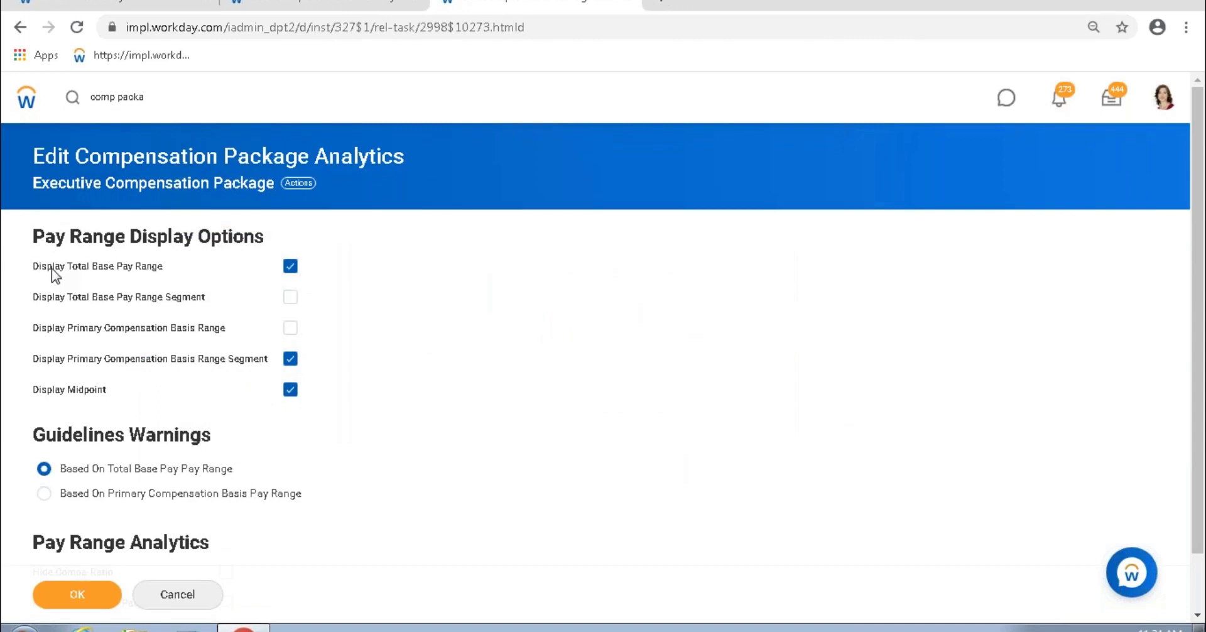
pyautogui.moveTo(53, 267); pyautogui.dragTo(161, 269)
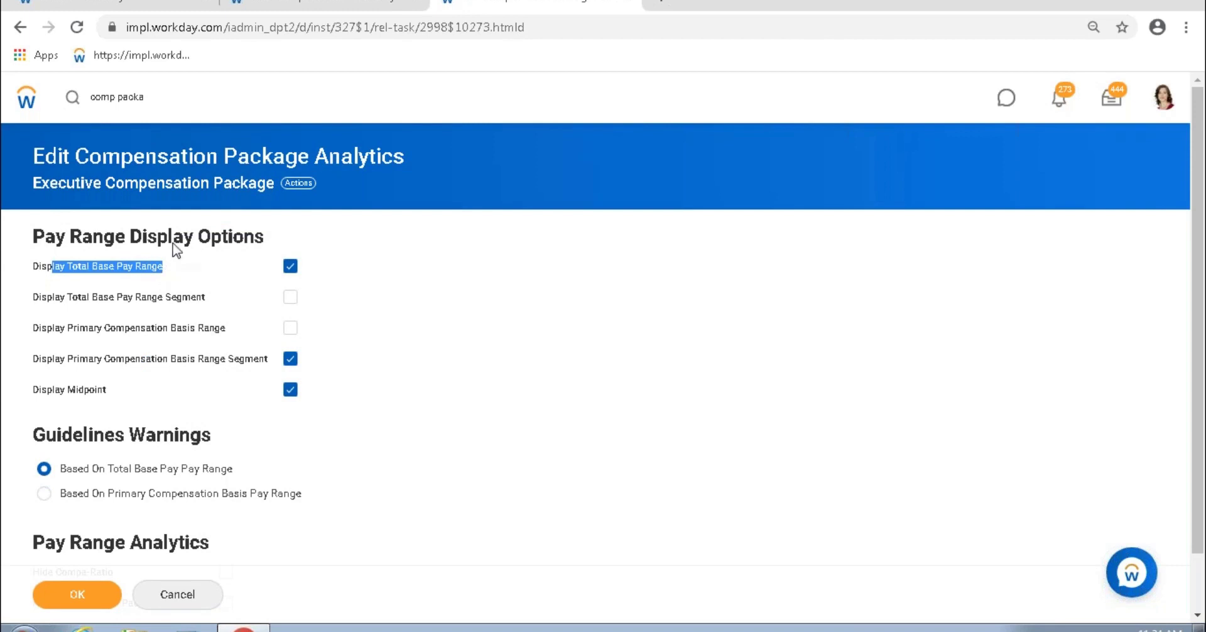
pyautogui.click(287, 8)
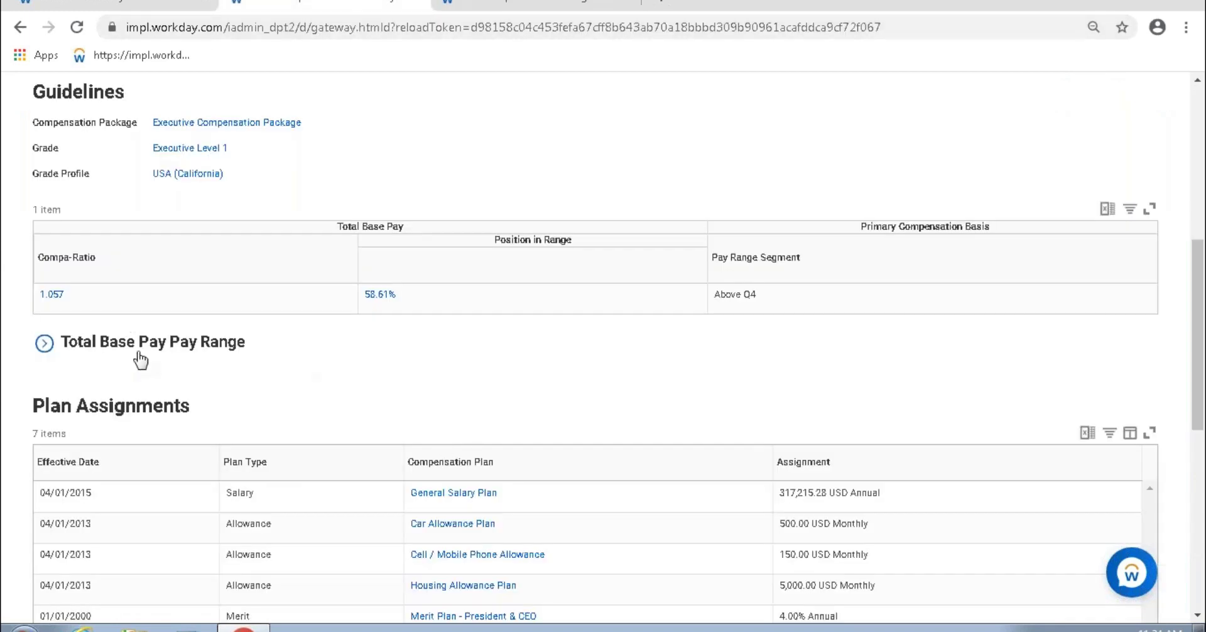
pyautogui.scroll(1, 124, 331)
pyautogui.click(506, 5)
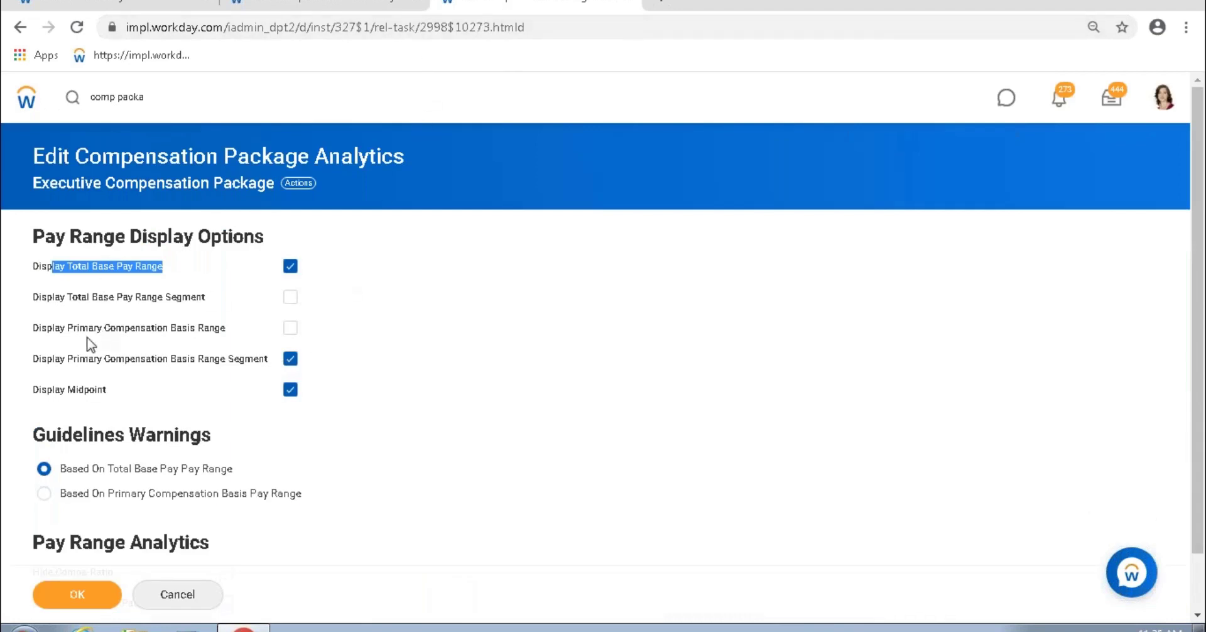
pyautogui.click(326, 3)
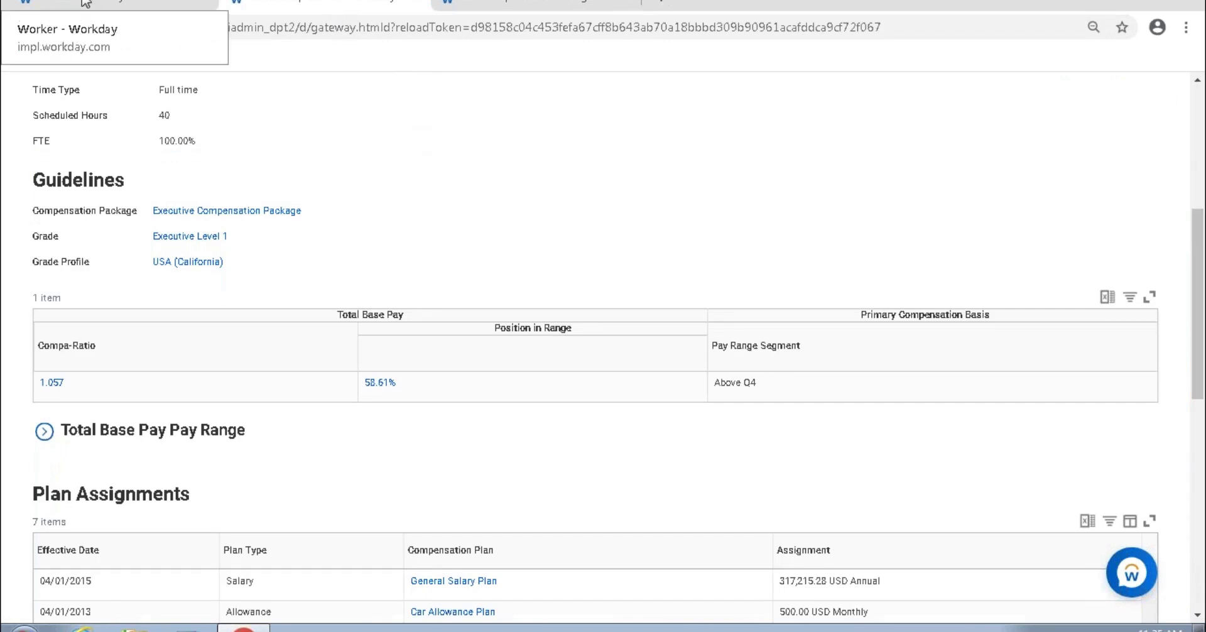
pyautogui.click(87, 4)
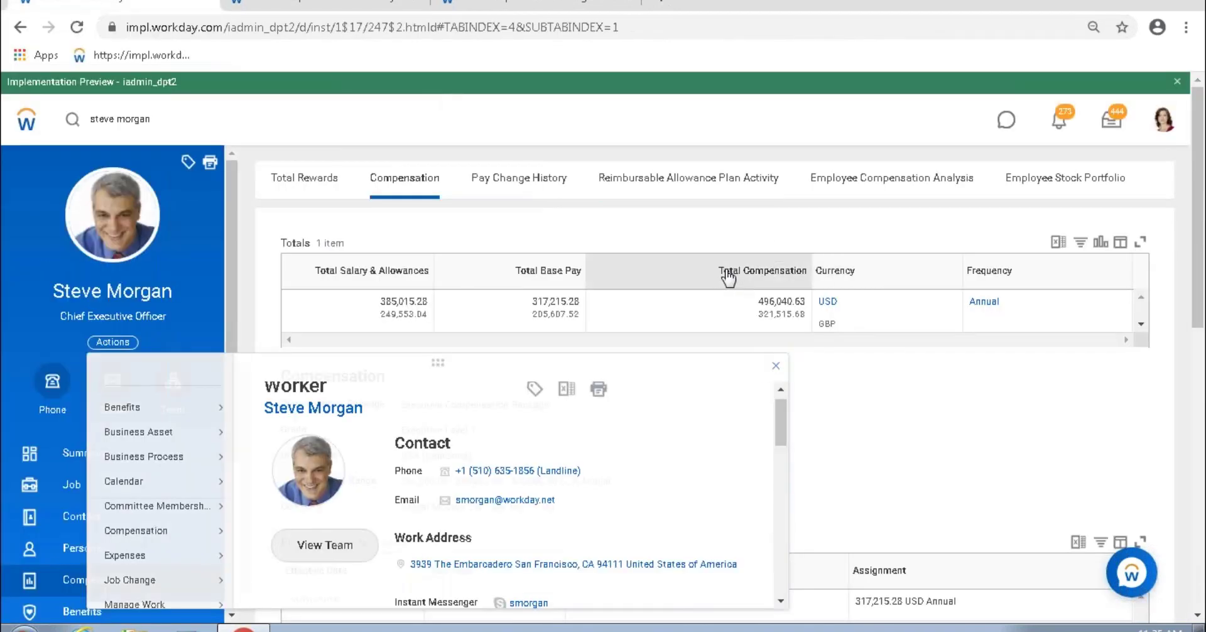
pyautogui.moveTo(722, 275); pyautogui.dragTo(804, 283)
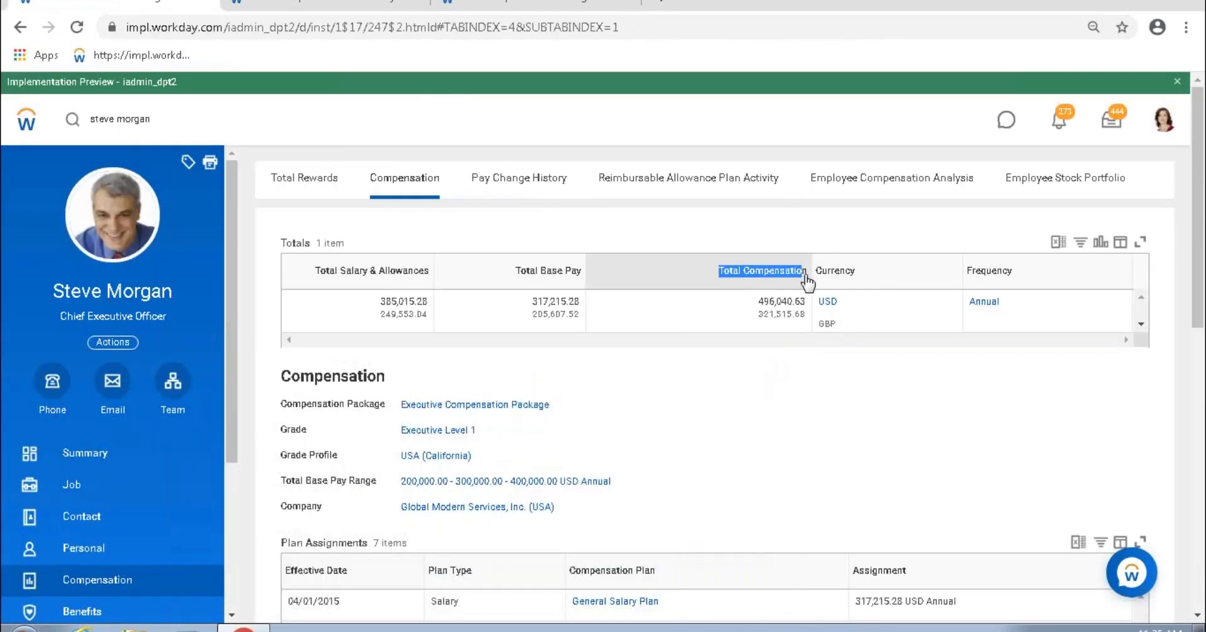
pyautogui.click(552, 275)
pyautogui.moveTo(515, 271); pyautogui.dragTo(575, 274)
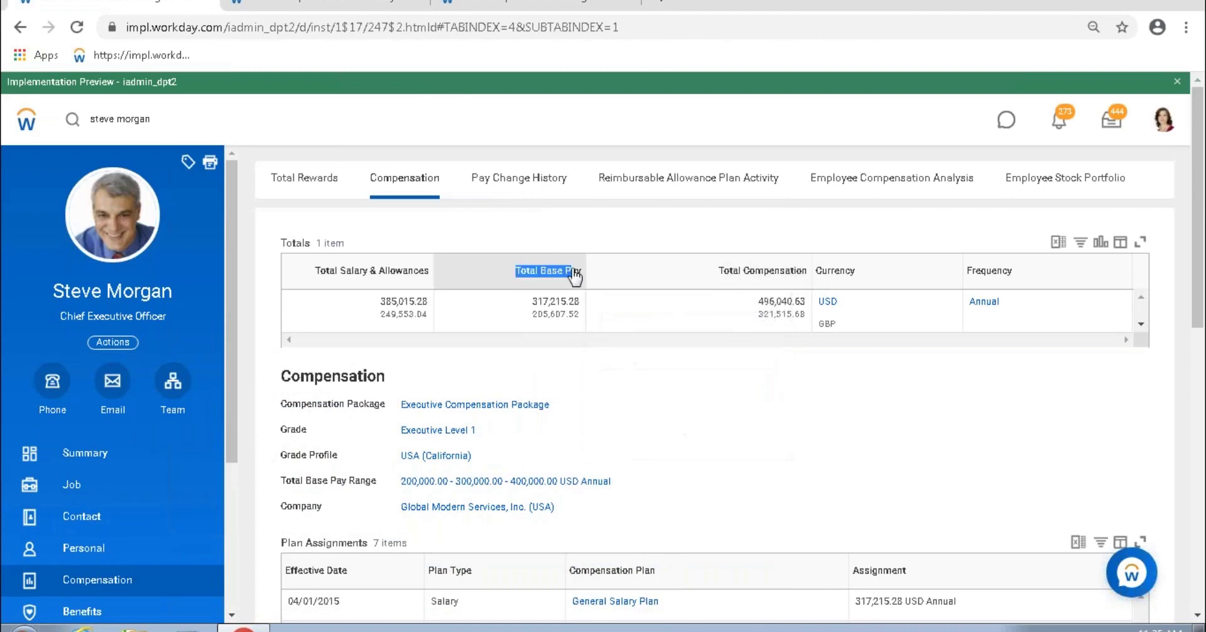
pyautogui.click(573, 274)
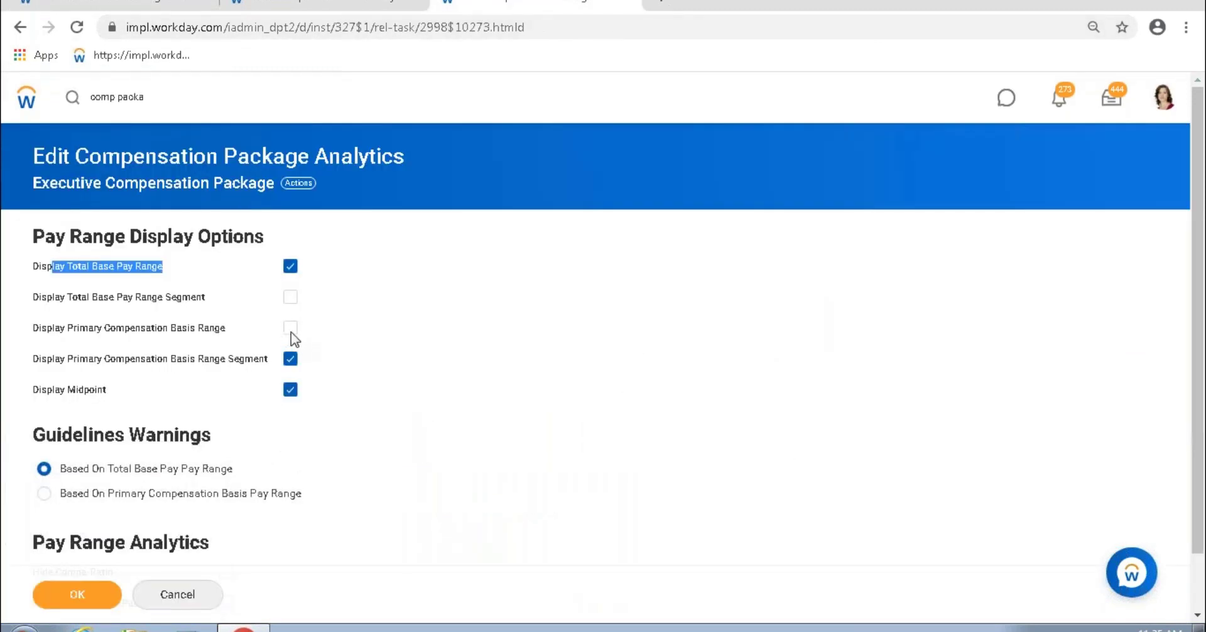
# Step: Turn on Display Primary Compensation Basis Range, comparing against the worker's compensation page
pyautogui.click(290, 329)
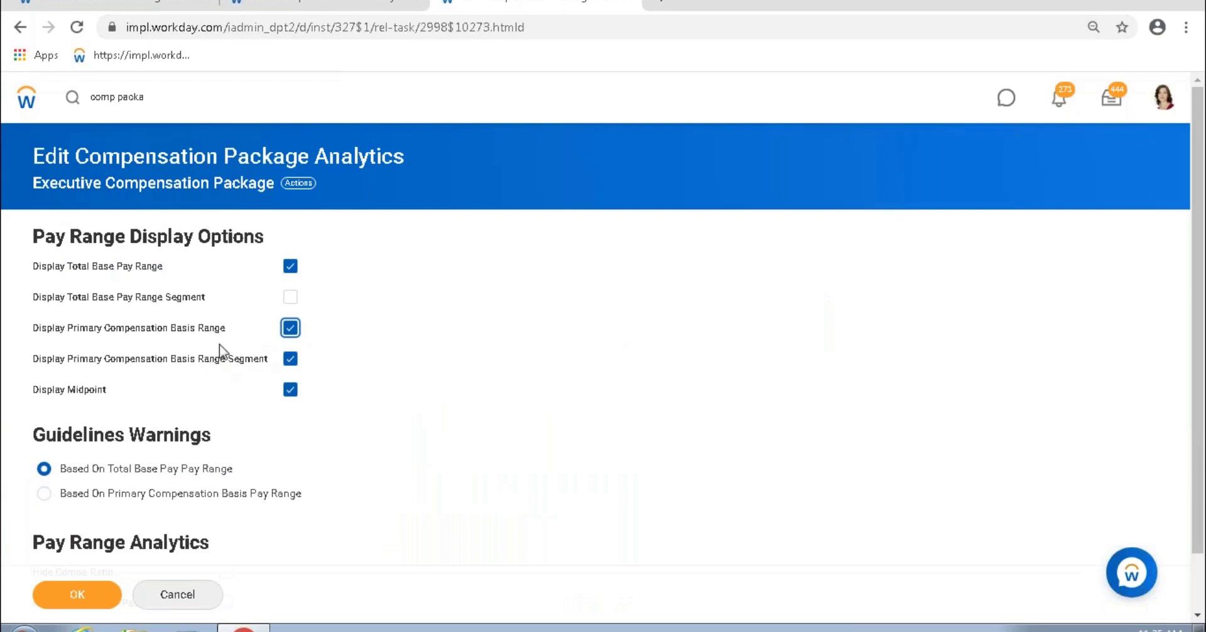
pyautogui.moveTo(147, 329); pyautogui.dragTo(224, 327)
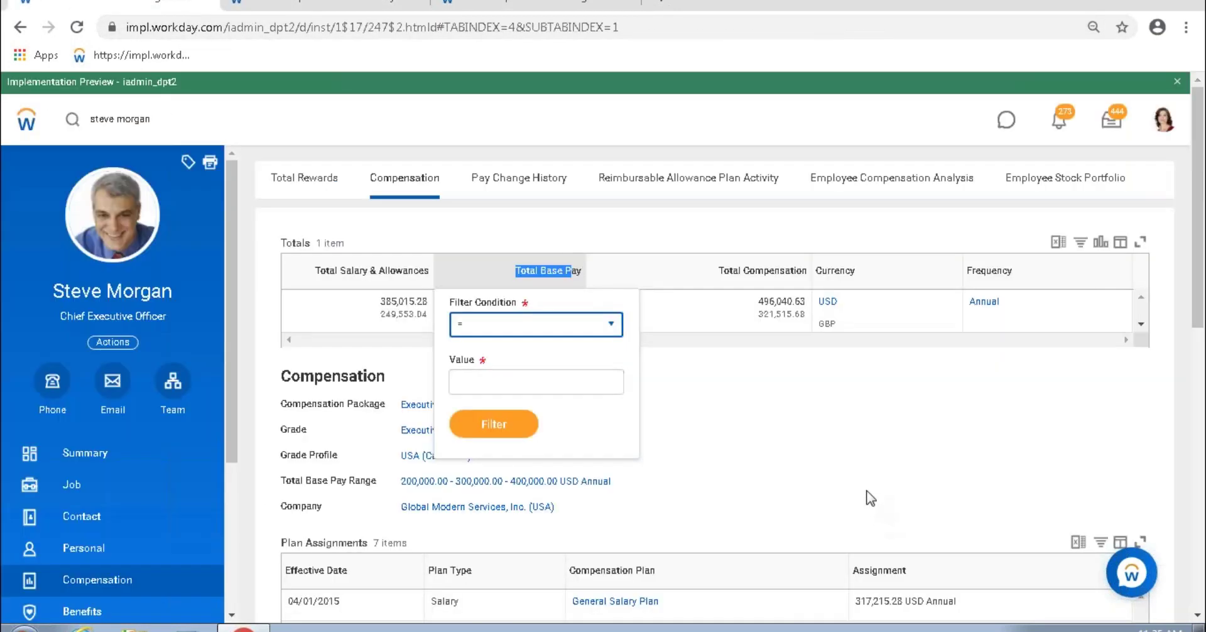
pyautogui.click(537, 6)
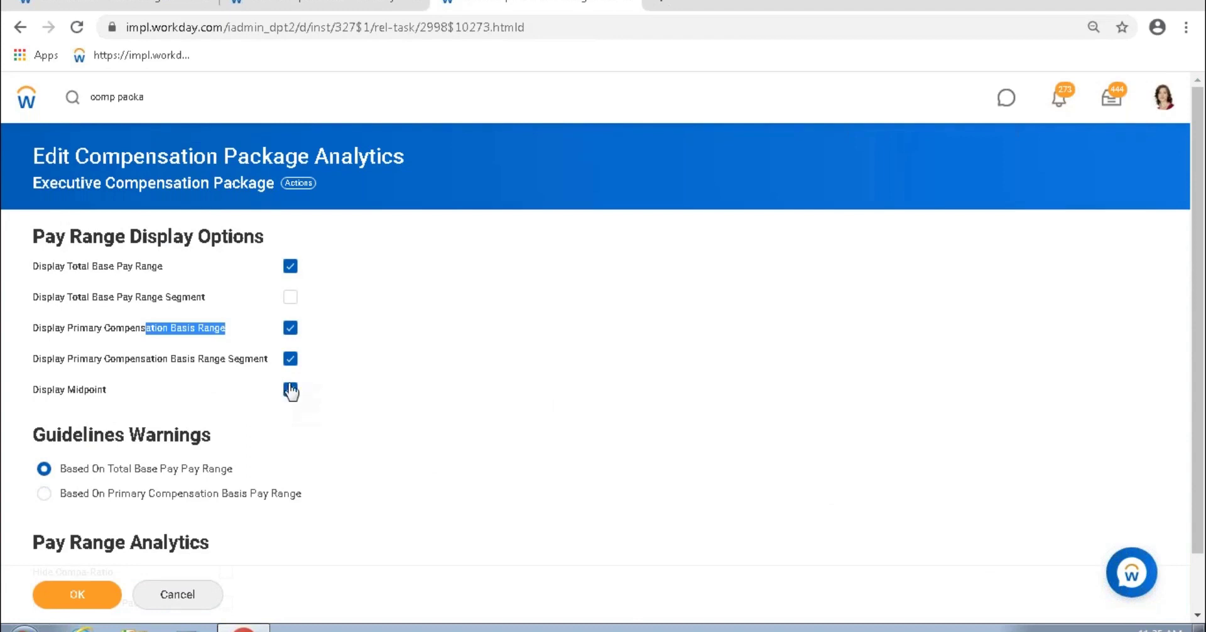
pyautogui.click(158, 8)
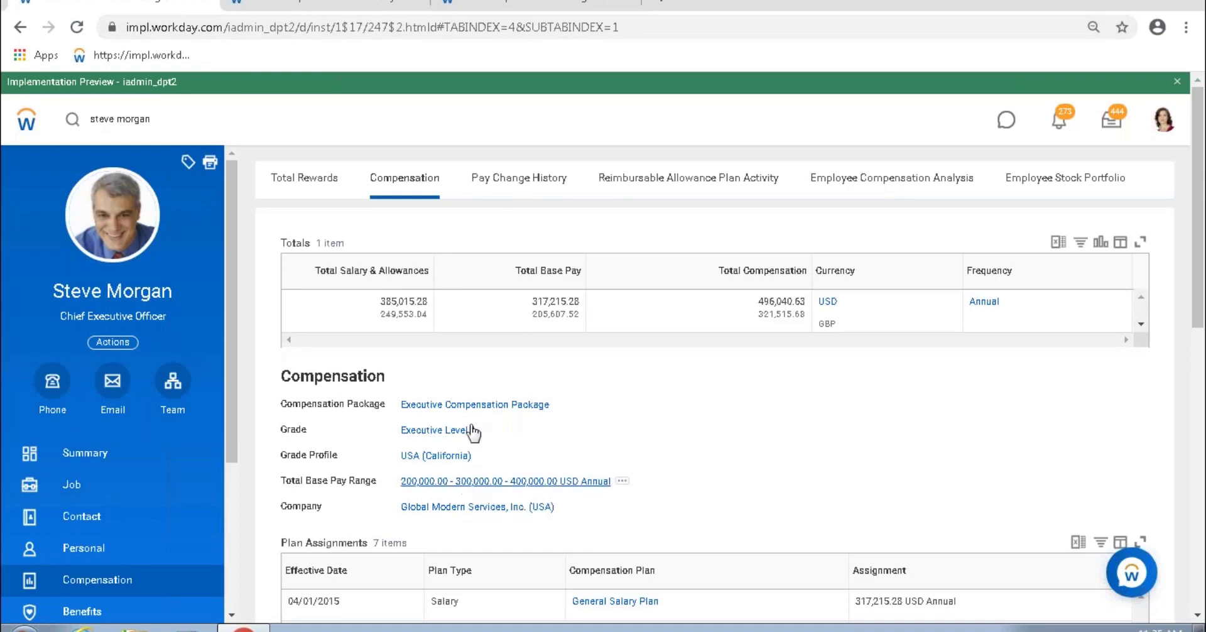
pyautogui.click(521, 5)
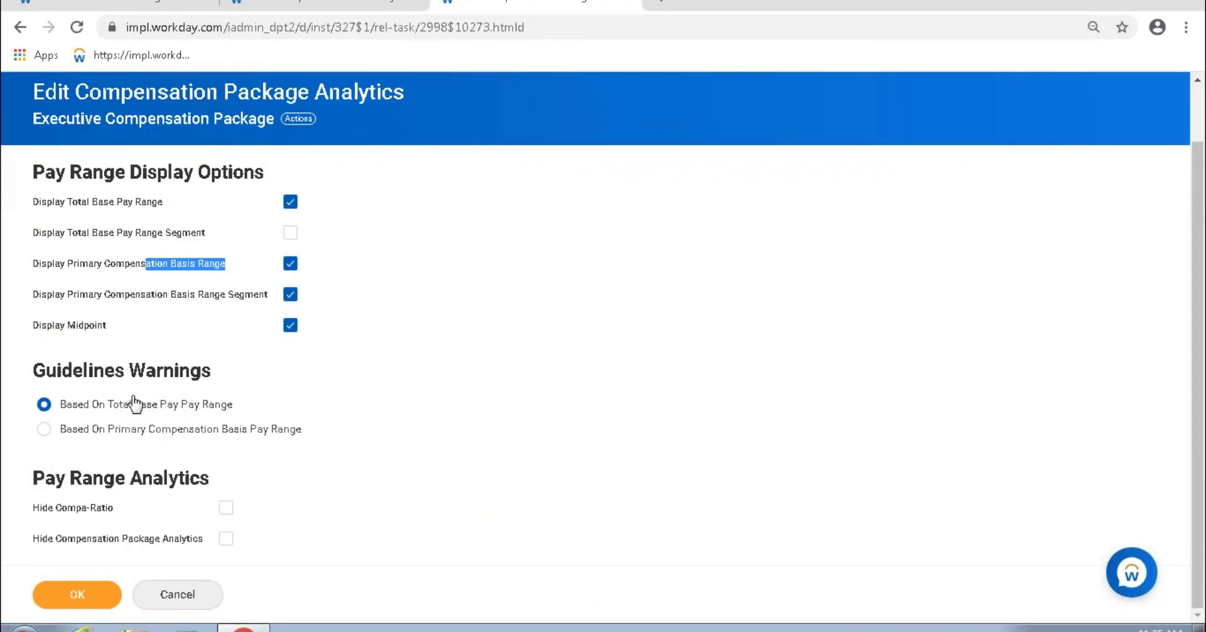
pyautogui.click(143, 6)
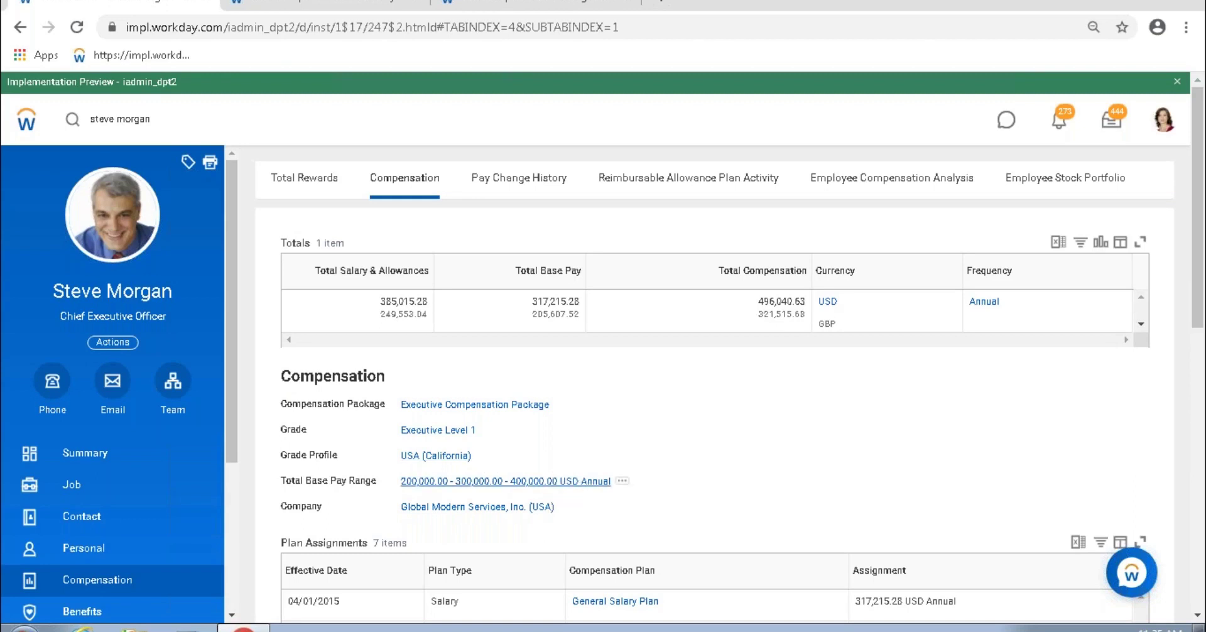
pyautogui.moveTo(553, 487)
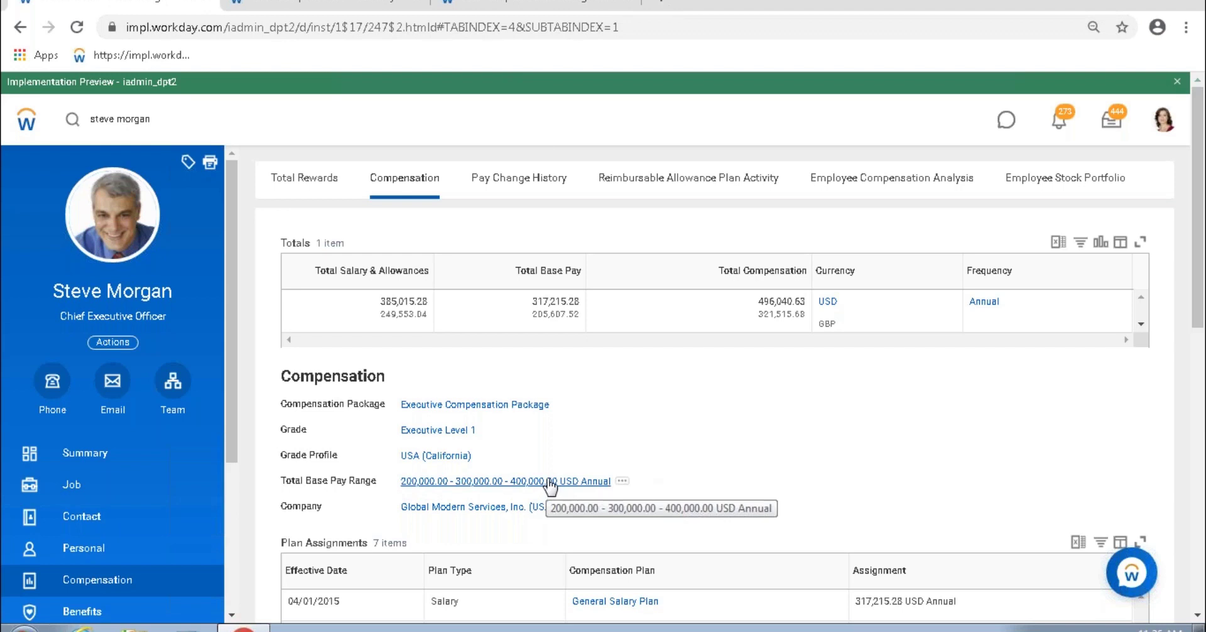
pyautogui.click(536, 5)
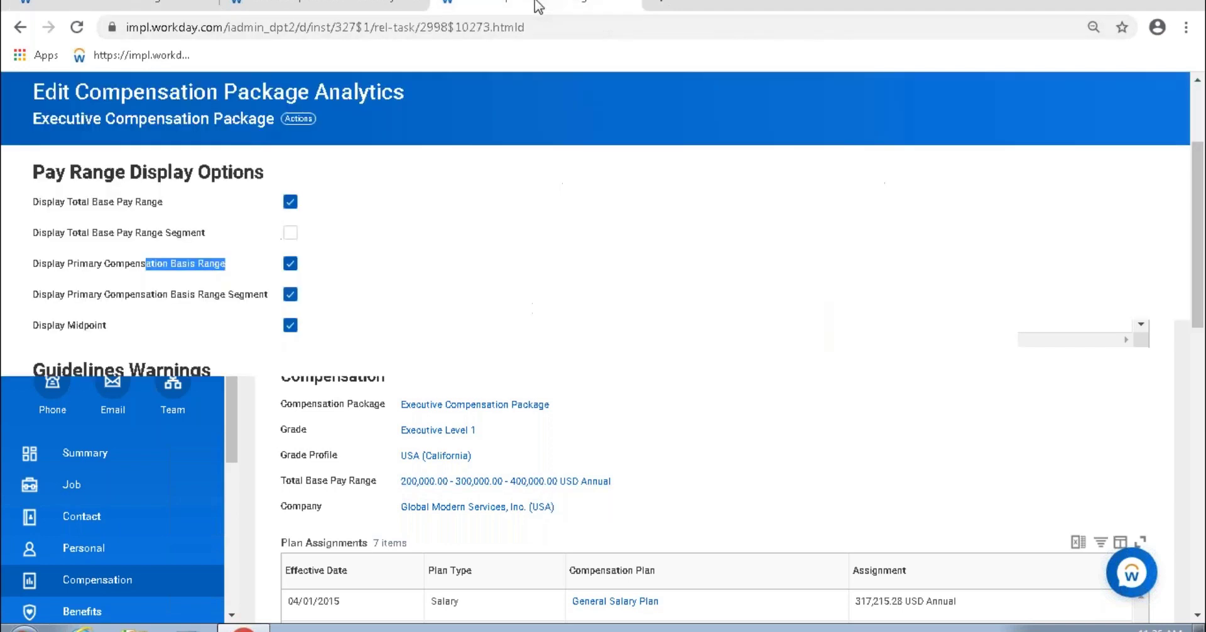
# Step: Base guideline warnings on Primary Compensation Basis Pay Range and save the analytics
pyautogui.click(187, 433)
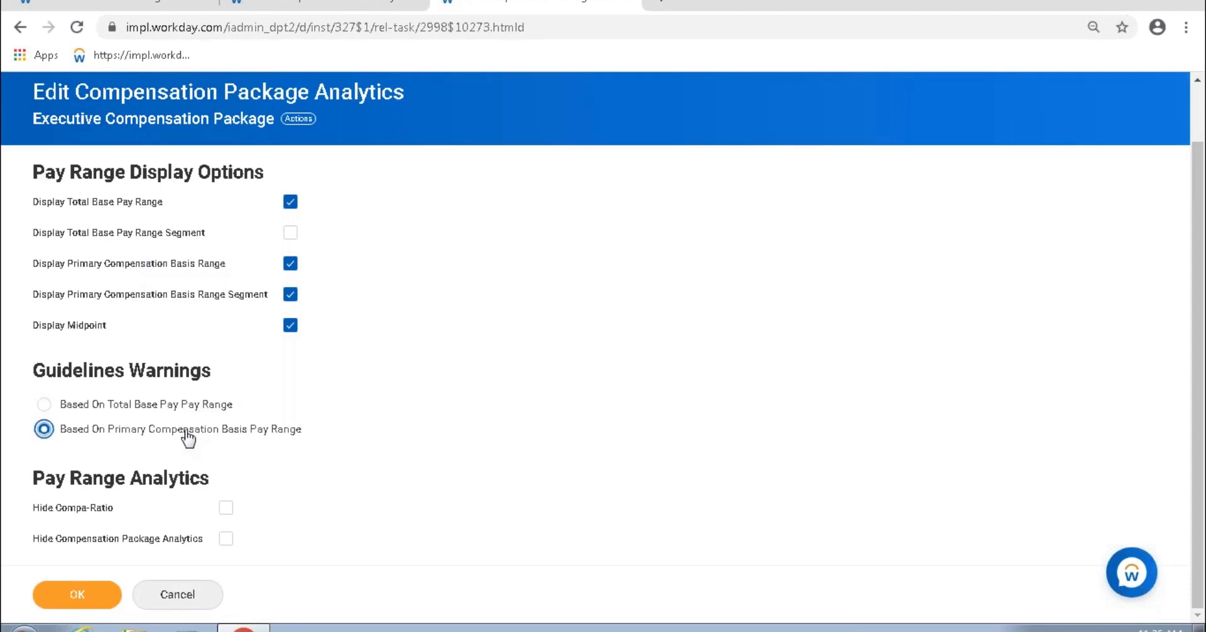
pyautogui.moveTo(171, 434); pyautogui.dragTo(232, 435)
pyautogui.click(75, 1)
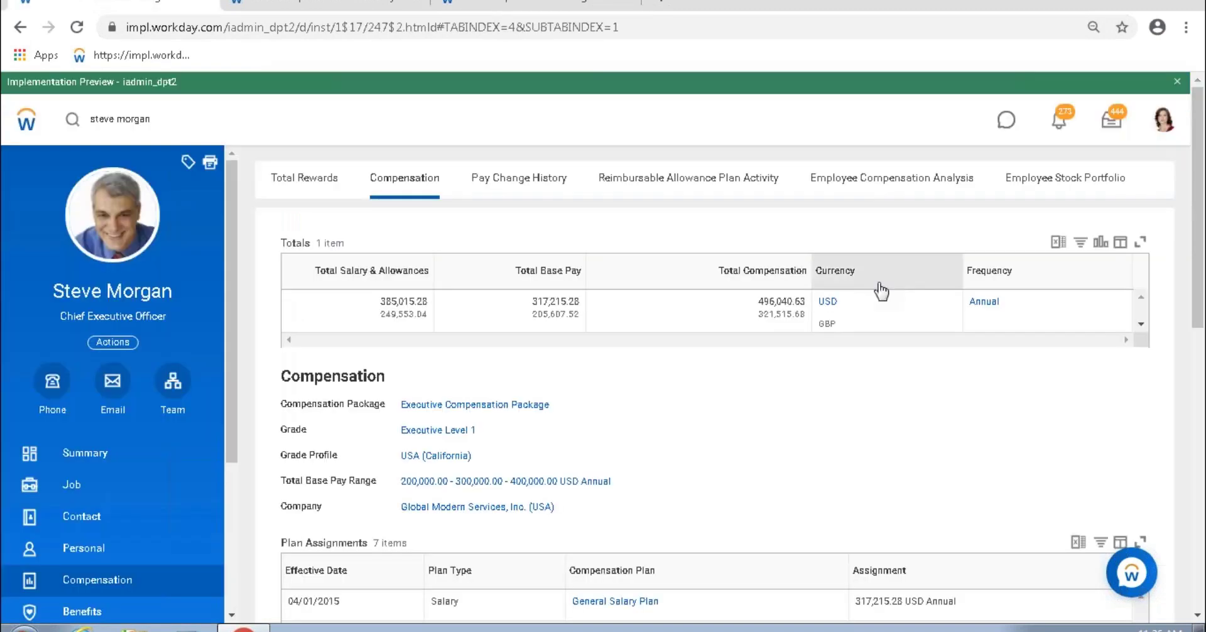
pyautogui.moveTo(719, 271); pyautogui.dragTo(804, 280)
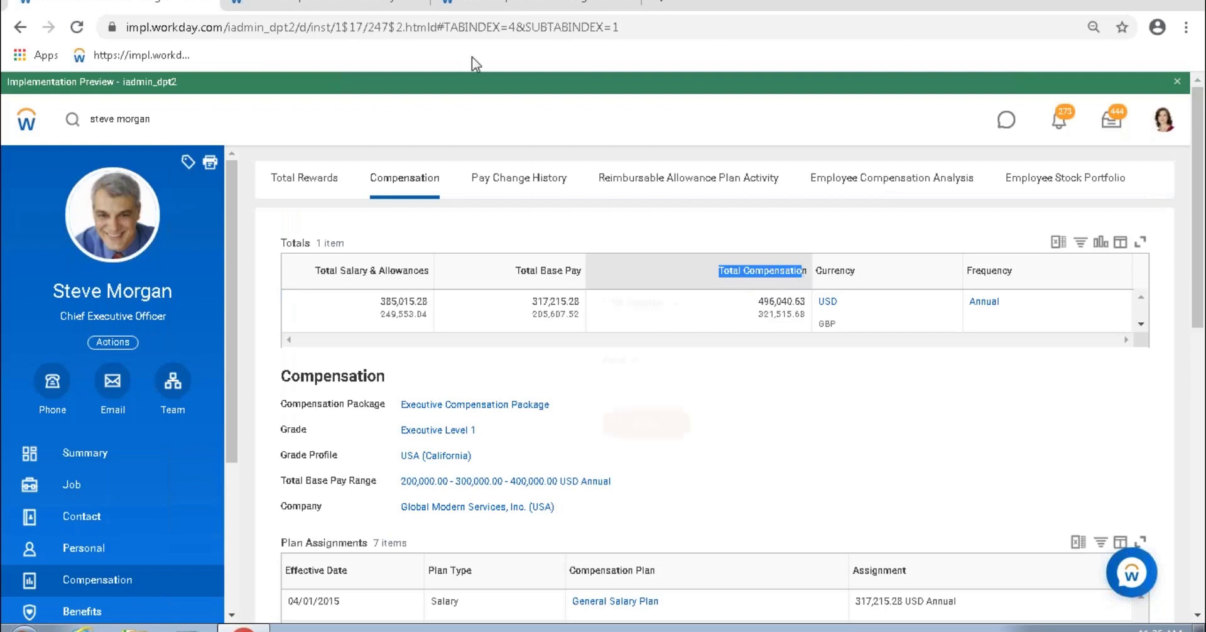
pyautogui.click(499, 6)
pyautogui.click(390, 422)
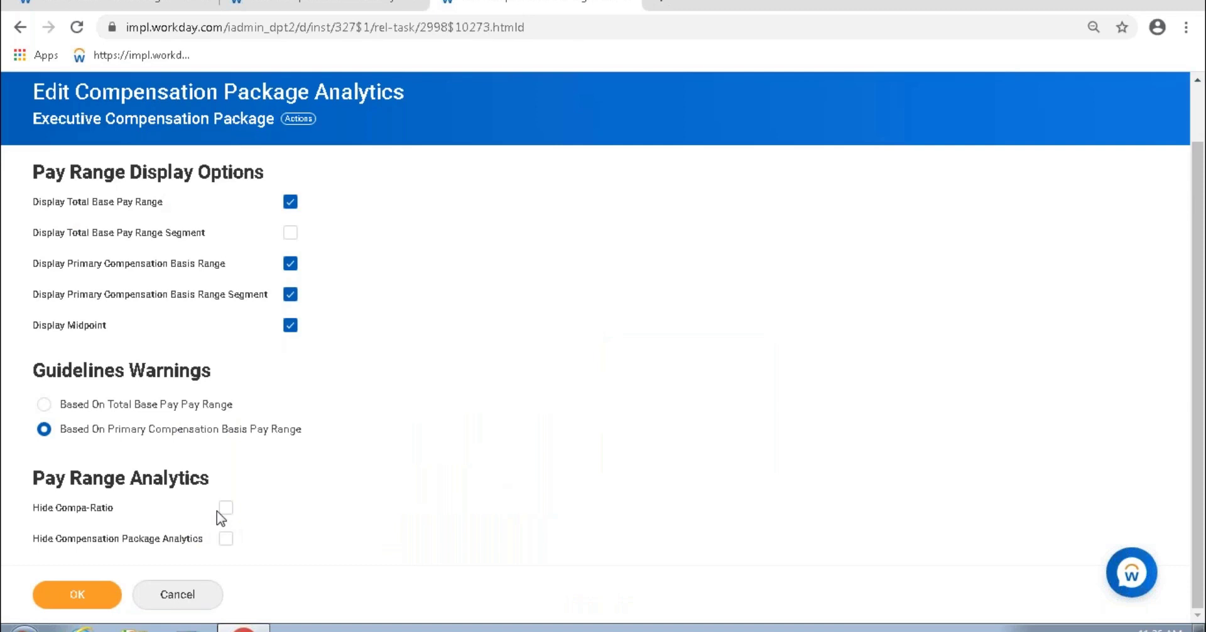
pyautogui.click(297, 5)
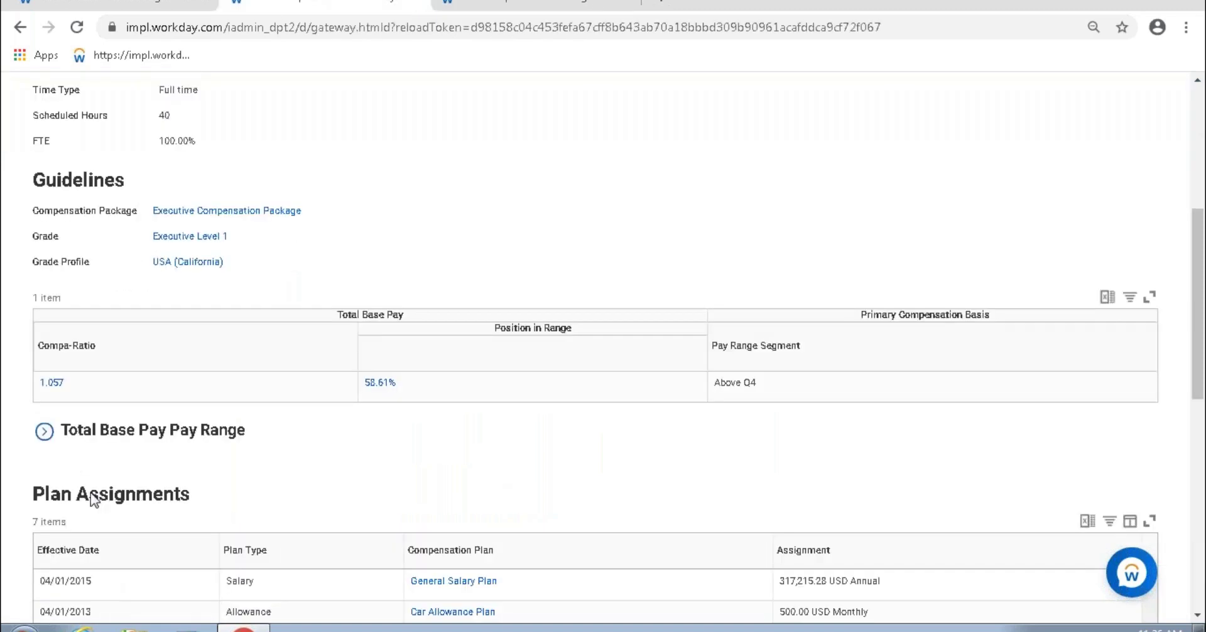
pyautogui.click(500, 4)
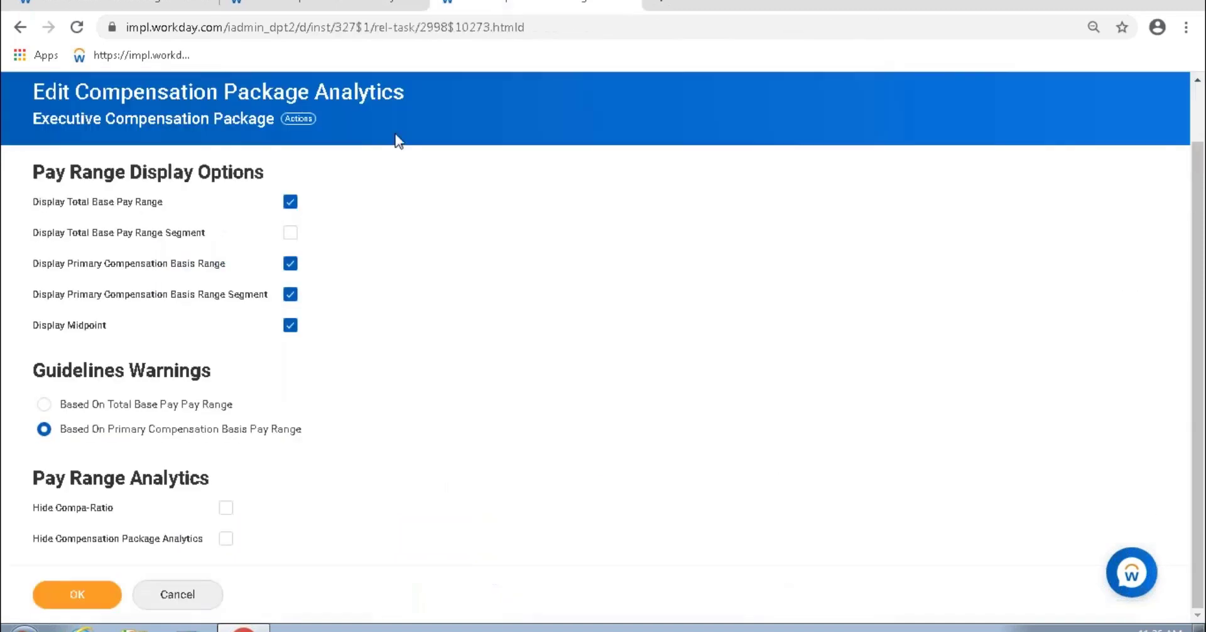
pyautogui.click(62, 601)
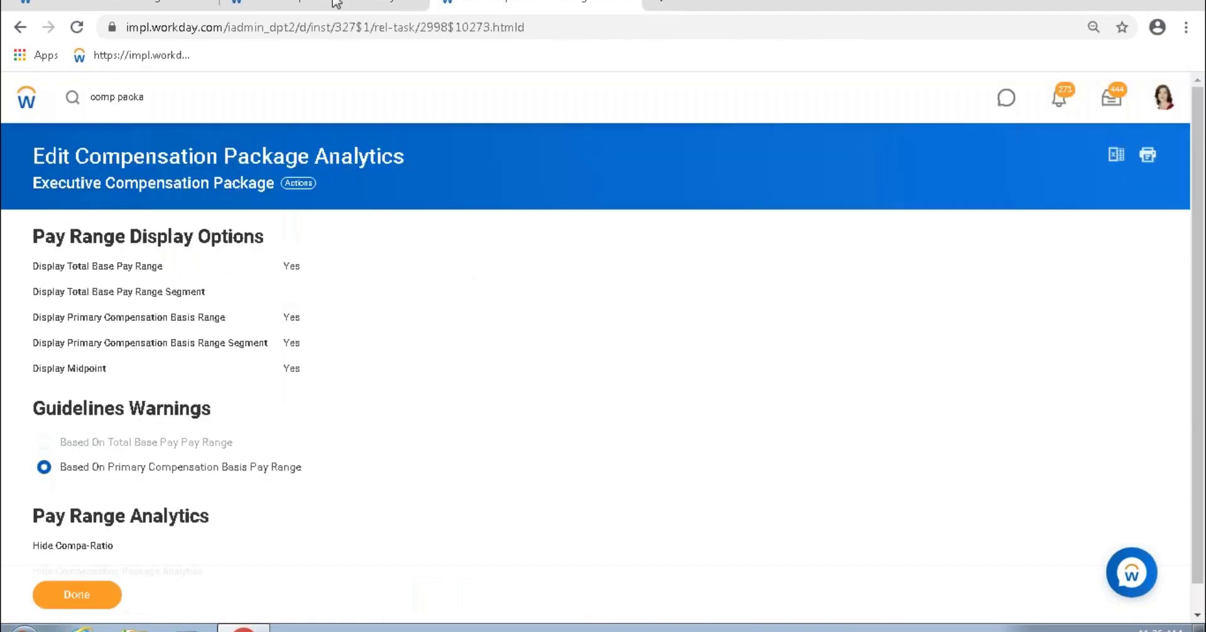
# Step: Reload the View Compensation page to pick up the updated analytics settings
pyautogui.click(336, 4)
pyautogui.click(77, 27)
pyautogui.click(77, 27)
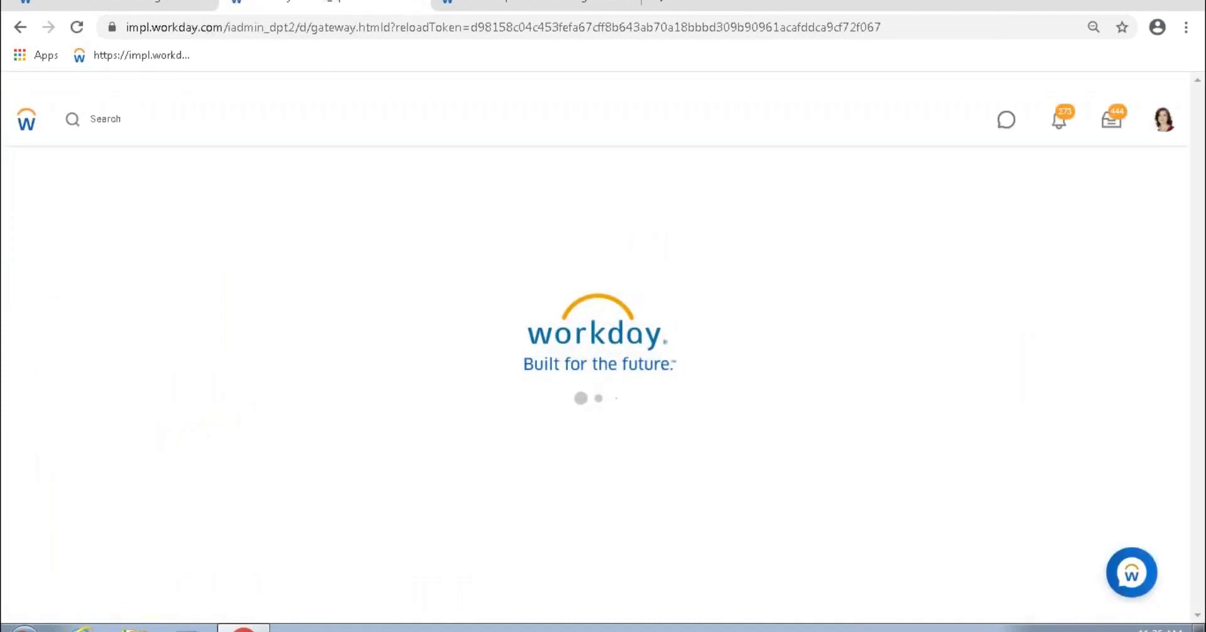
pyautogui.scroll(-3, 631, 283)
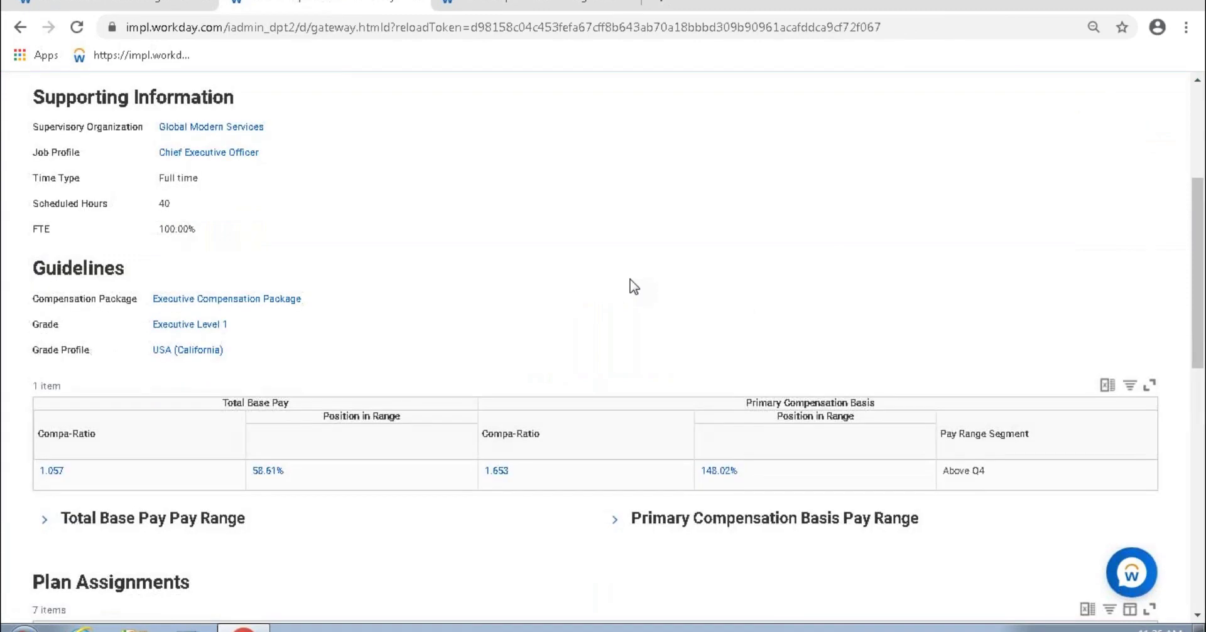
pyautogui.scroll(-2, 633, 286)
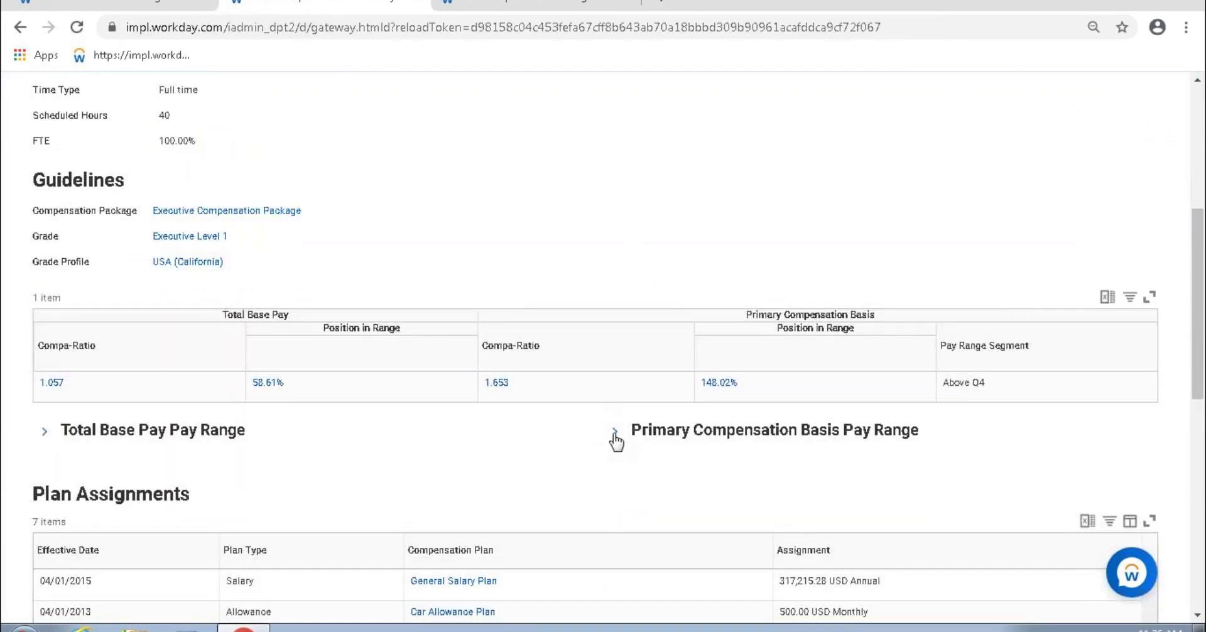
pyautogui.click(478, 4)
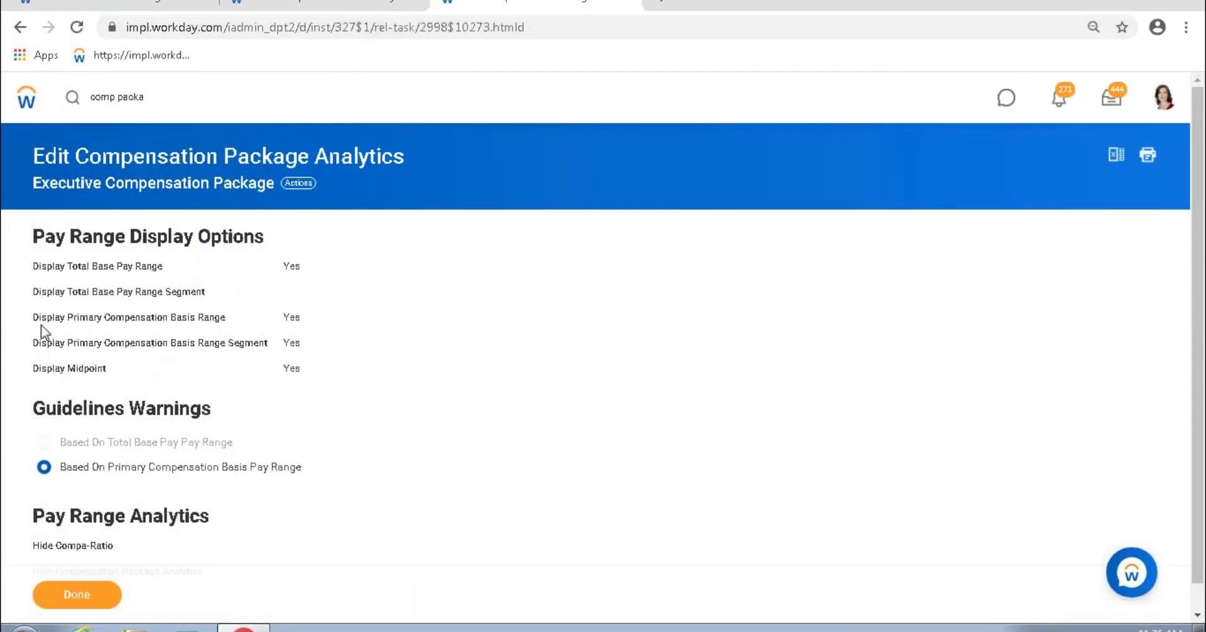
pyautogui.moveTo(92, 267); pyautogui.dragTo(163, 268)
pyautogui.click(333, 6)
# Step: Expand the Primary Compensation Basis Pay Range and Total Base Pay Pay Range tables
pyautogui.click(619, 435)
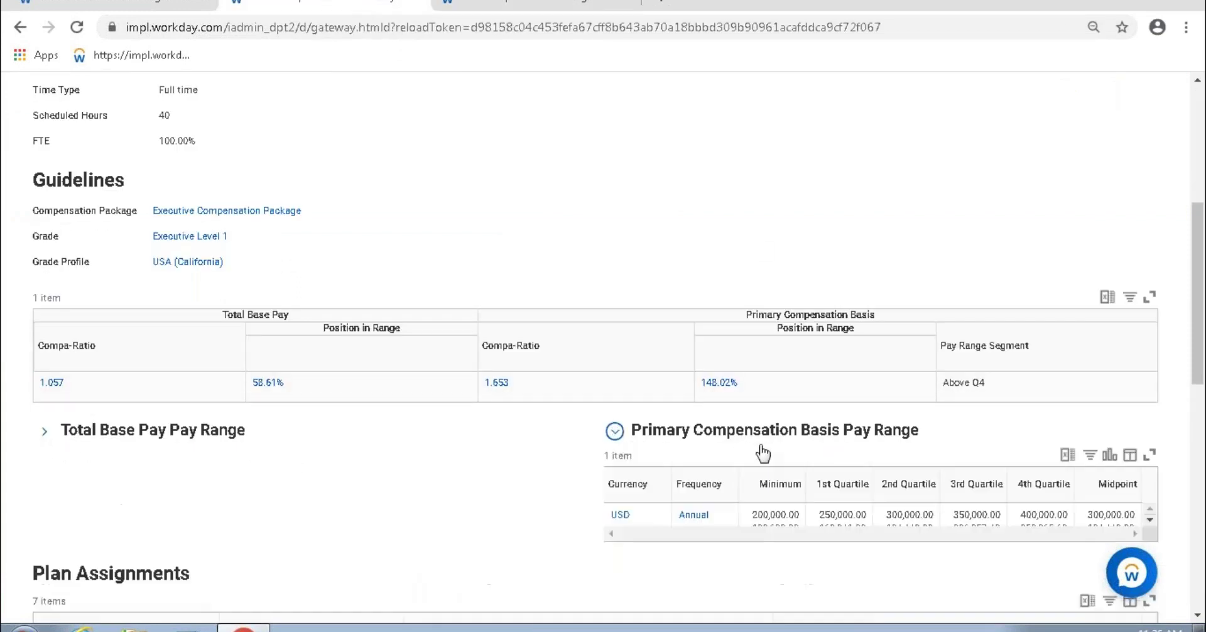
pyautogui.moveTo(705, 440); pyautogui.dragTo(919, 432)
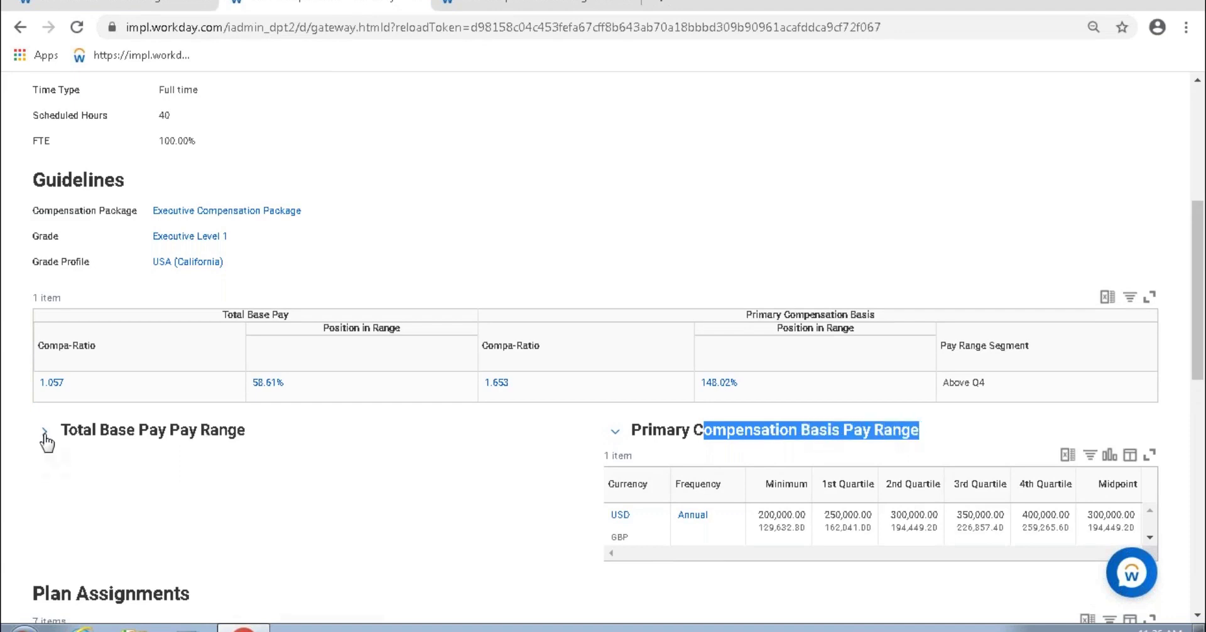
pyautogui.click(44, 432)
pyautogui.moveTo(124, 440); pyautogui.dragTo(246, 432)
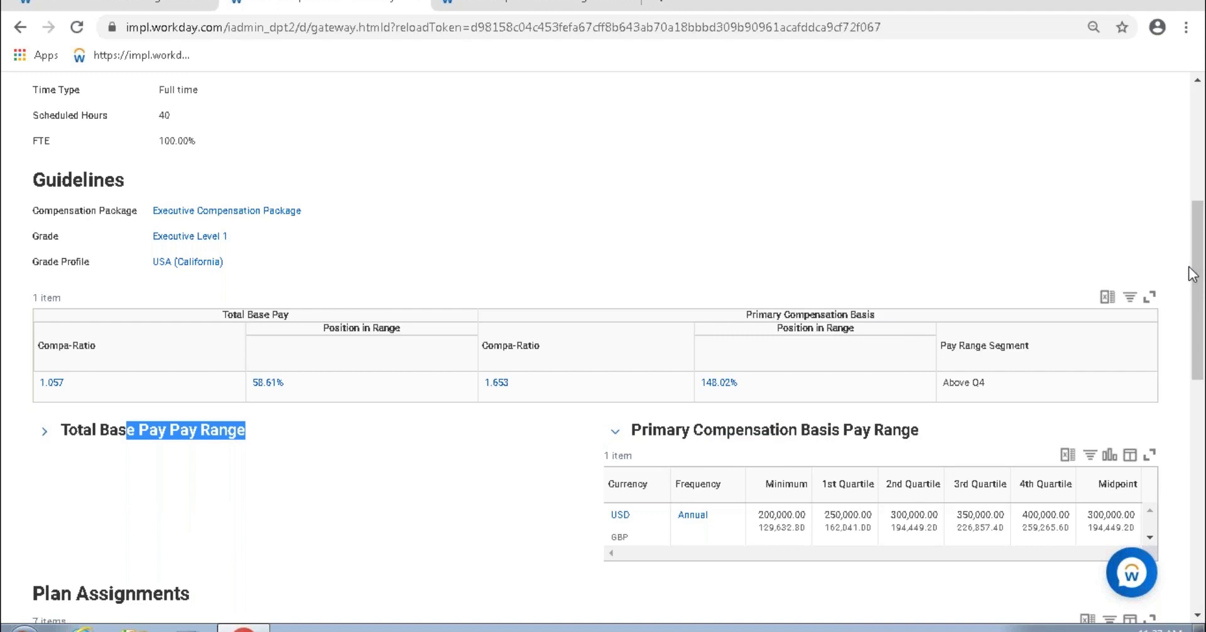
pyautogui.click(704, 246)
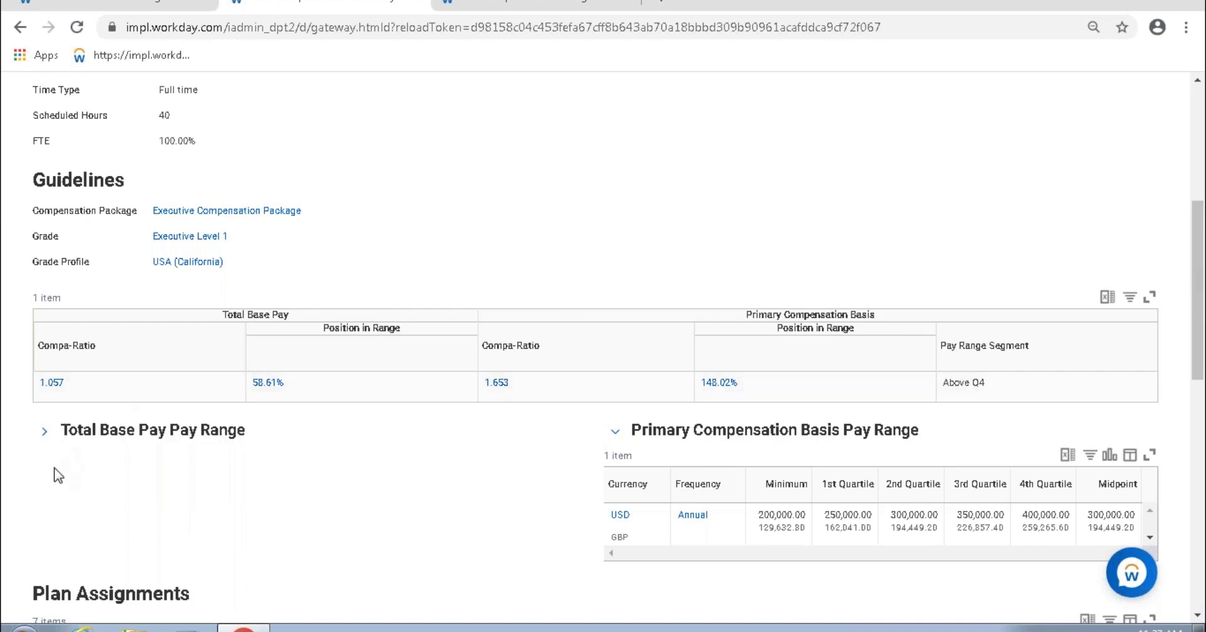
pyautogui.click(43, 432)
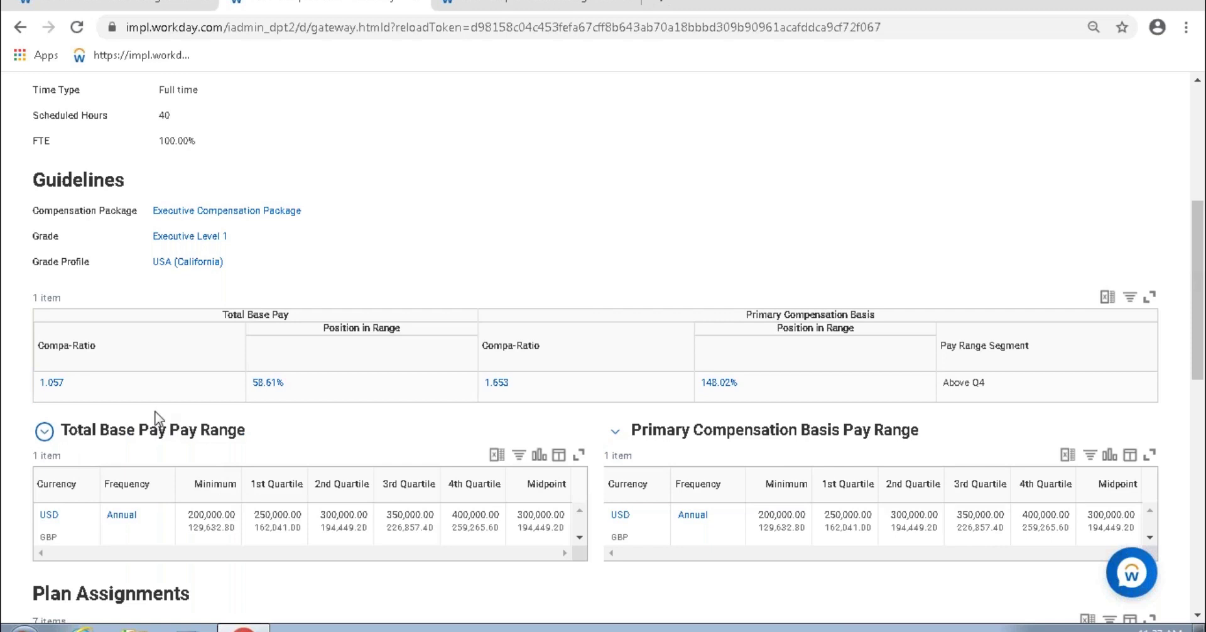
pyautogui.moveTo(150, 432); pyautogui.dragTo(219, 432)
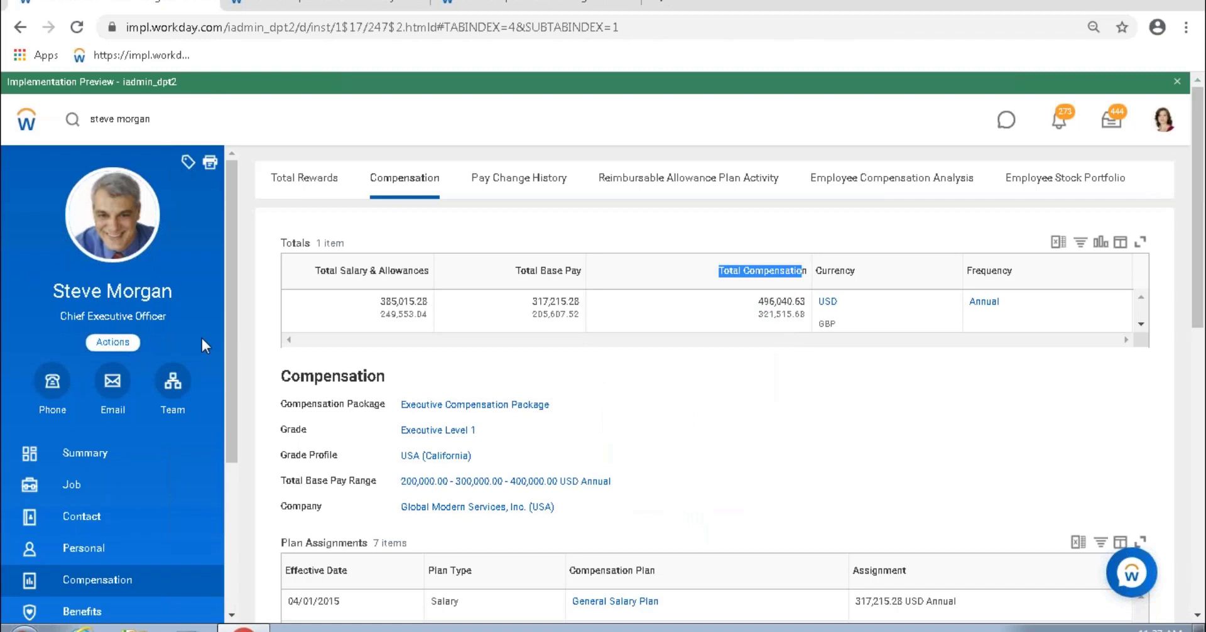
# Step: Start a Request Compensation Change for the worker with effective date 03/12/2020
pyautogui.click(113, 342)
pyautogui.scroll(-2, 257, 475)
pyautogui.scroll(-2, 189, 475)
pyautogui.scroll(4, 157, 458)
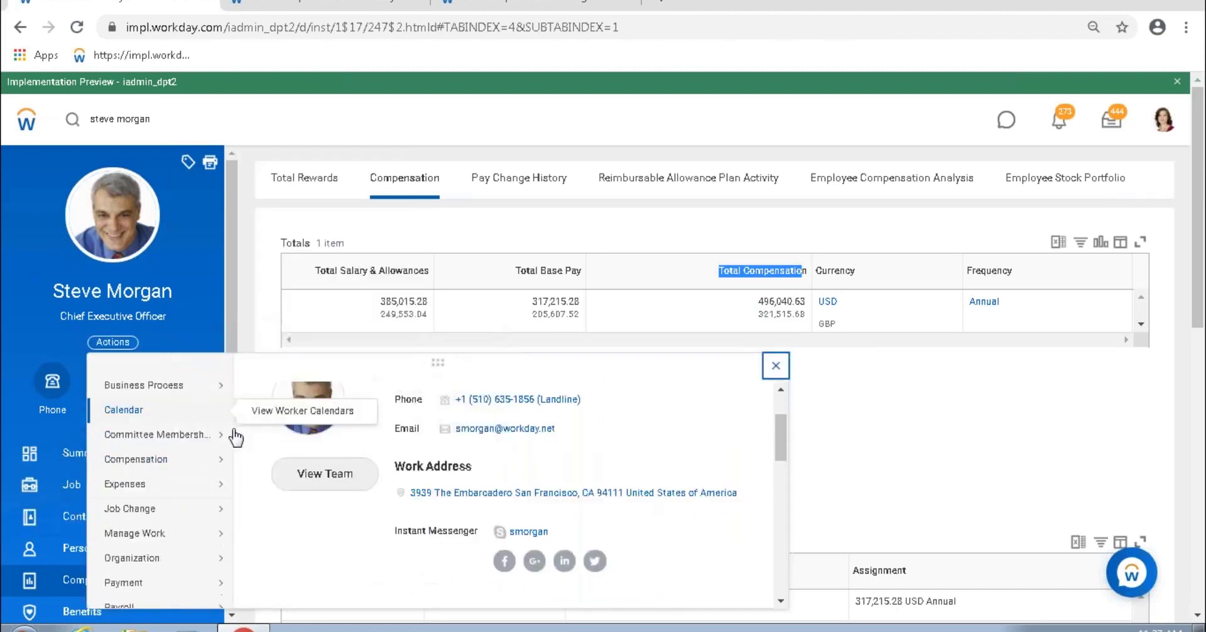
pyautogui.moveTo(149, 547)
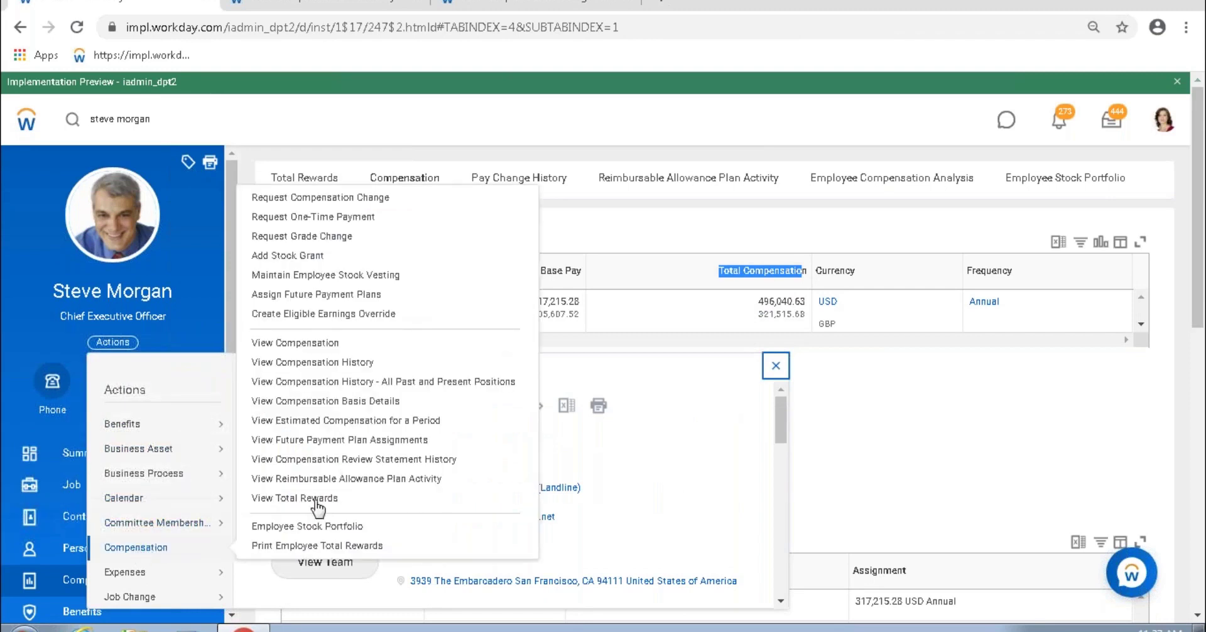
pyautogui.click(331, 197)
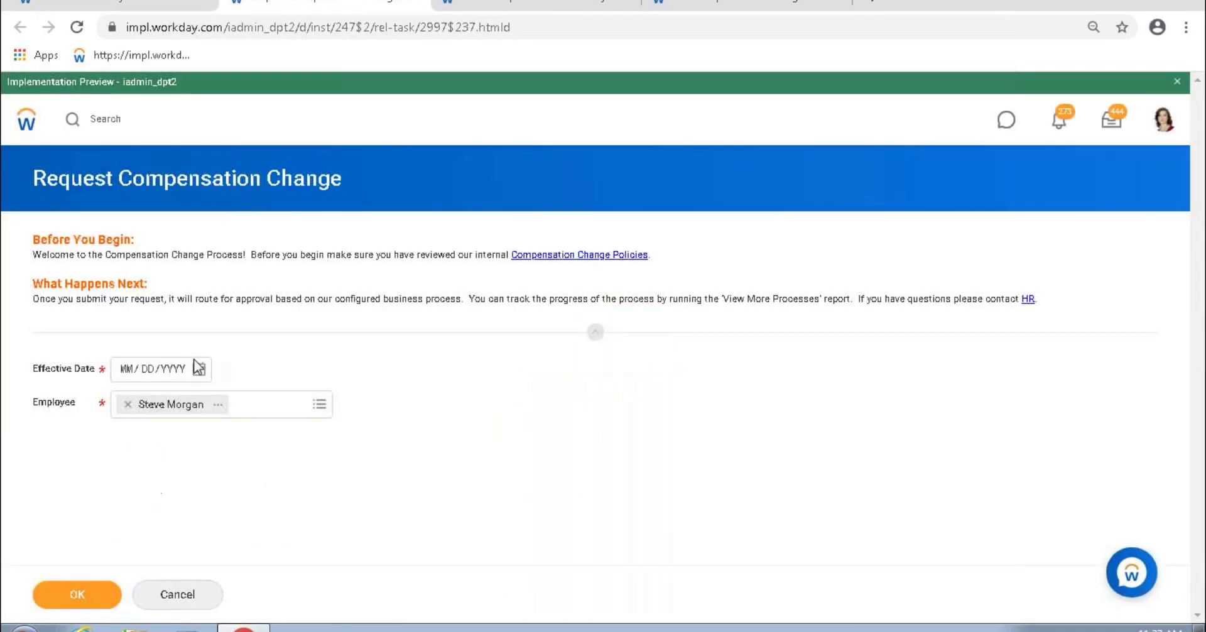
pyautogui.click(209, 370)
pyautogui.click(370, 430)
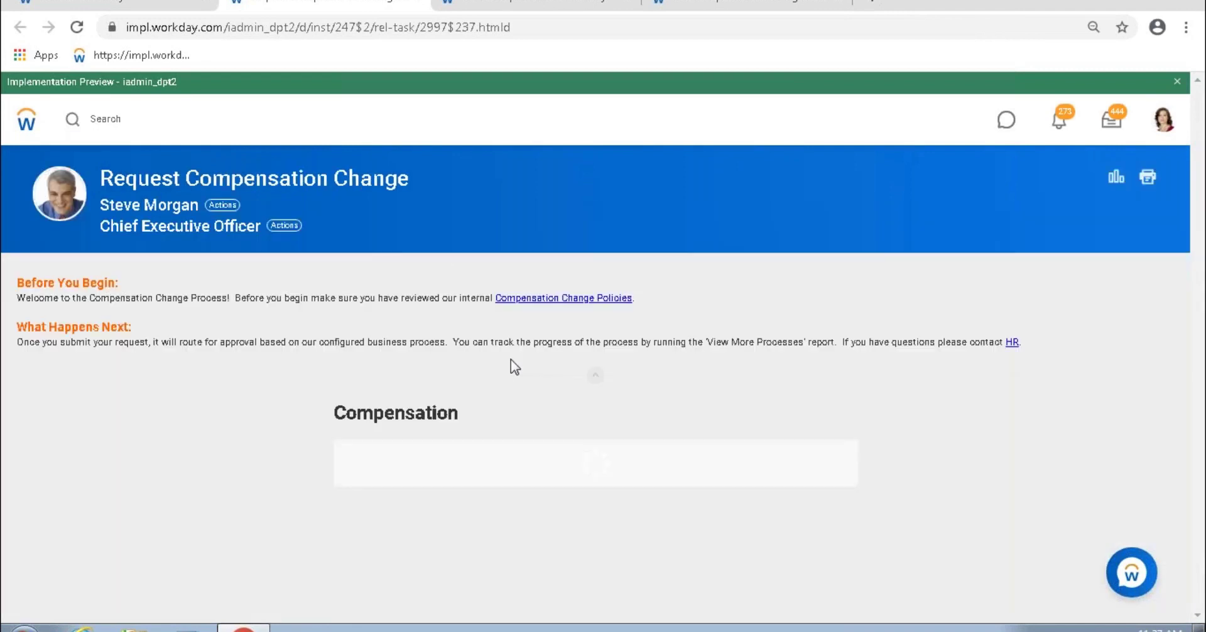
# Step: Review the Guidelines showing Primary Compensation Basis Range 200,000.00 - 300,000.00 - 400,000.00 USD Annual
pyautogui.scroll(-4, 741, 352)
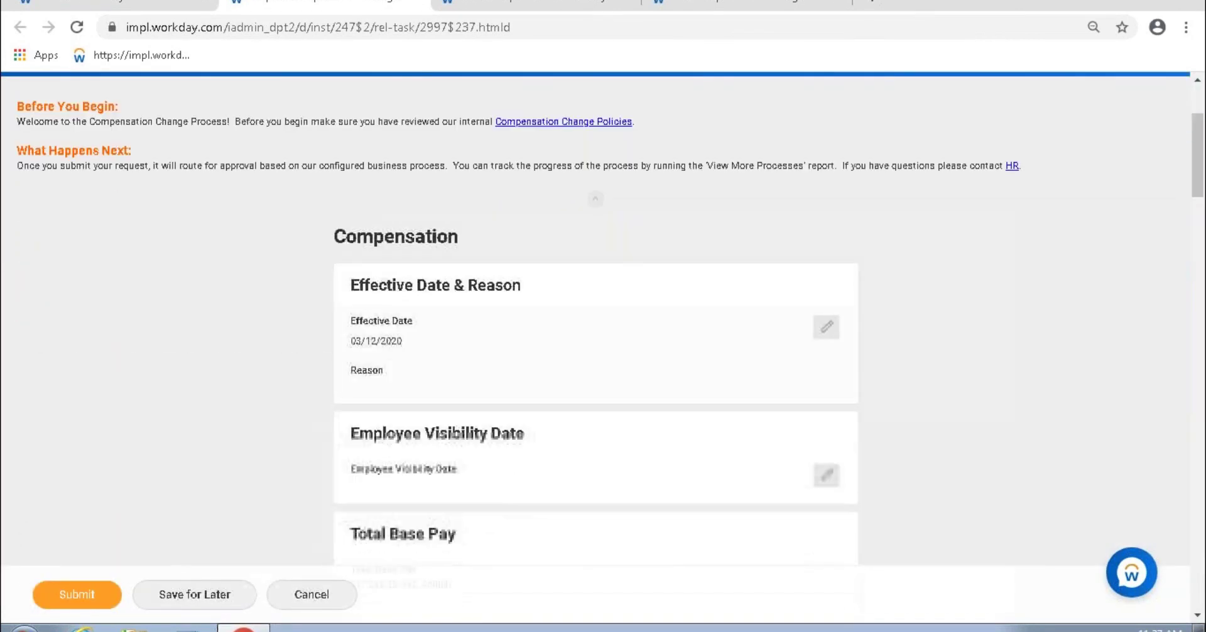
pyautogui.click(1116, 177)
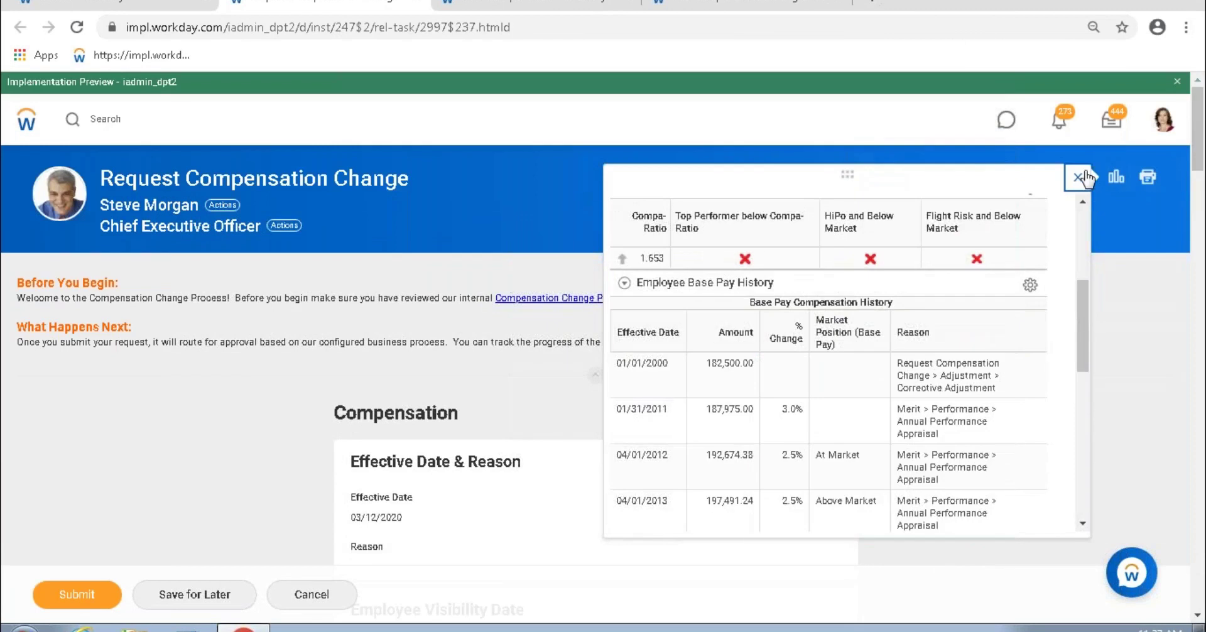
pyautogui.click(1078, 177)
pyautogui.scroll(-6, 666, 333)
pyautogui.scroll(-3, 673, 337)
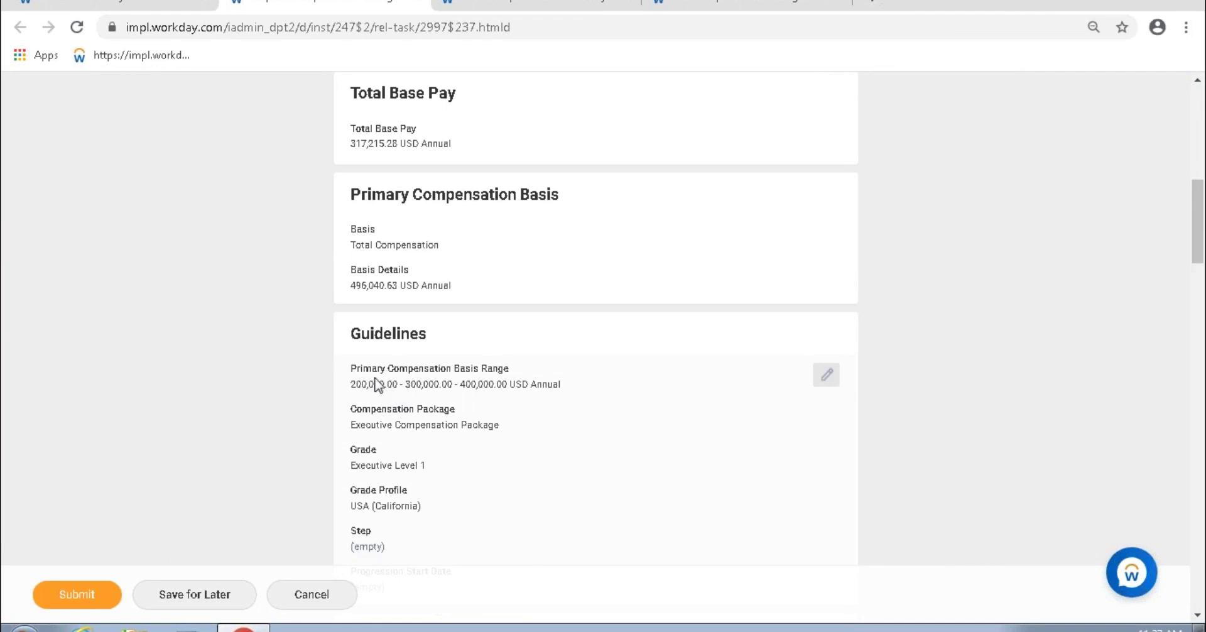
pyautogui.moveTo(356, 371); pyautogui.dragTo(502, 375)
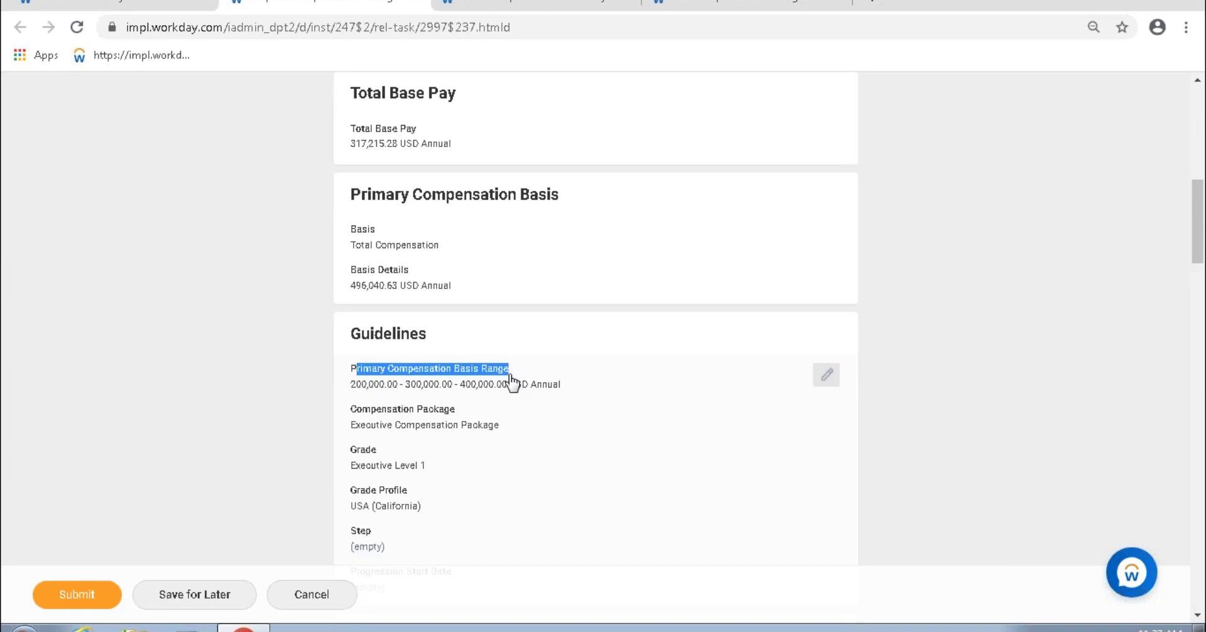
# Step: Uncheck Primary Compensation Basis Range and Midpoint, base warnings on Total Base Pay Pay Range, and save
pyautogui.click(741, 5)
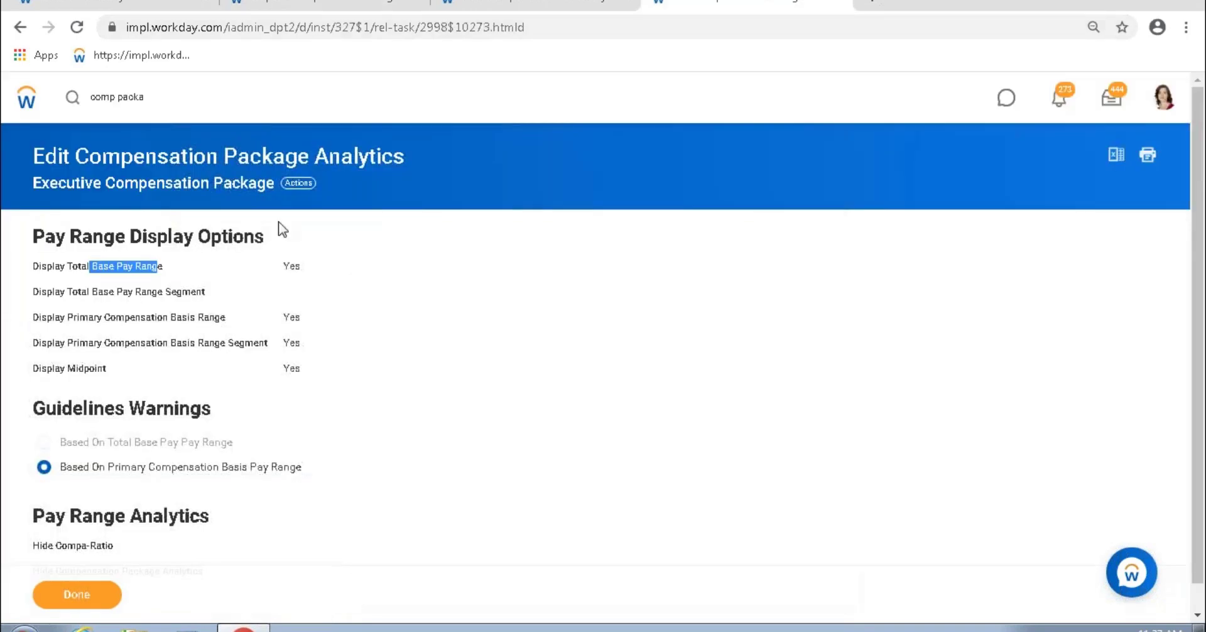
pyautogui.click(300, 185)
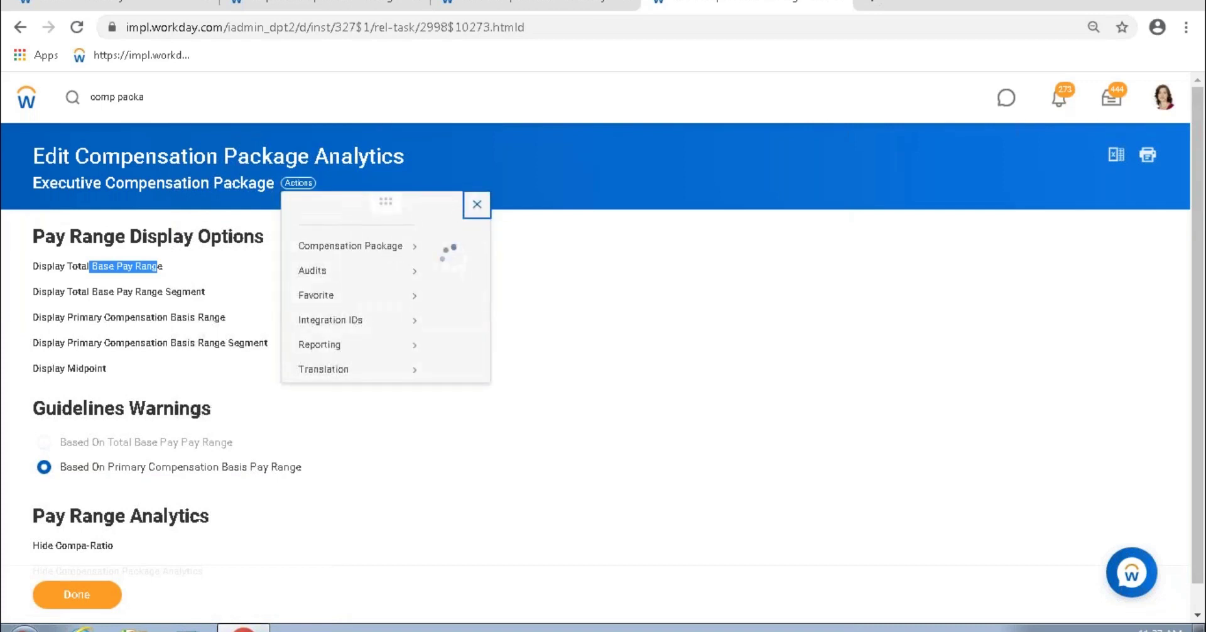
pyautogui.moveTo(426, 271)
pyautogui.click(489, 304)
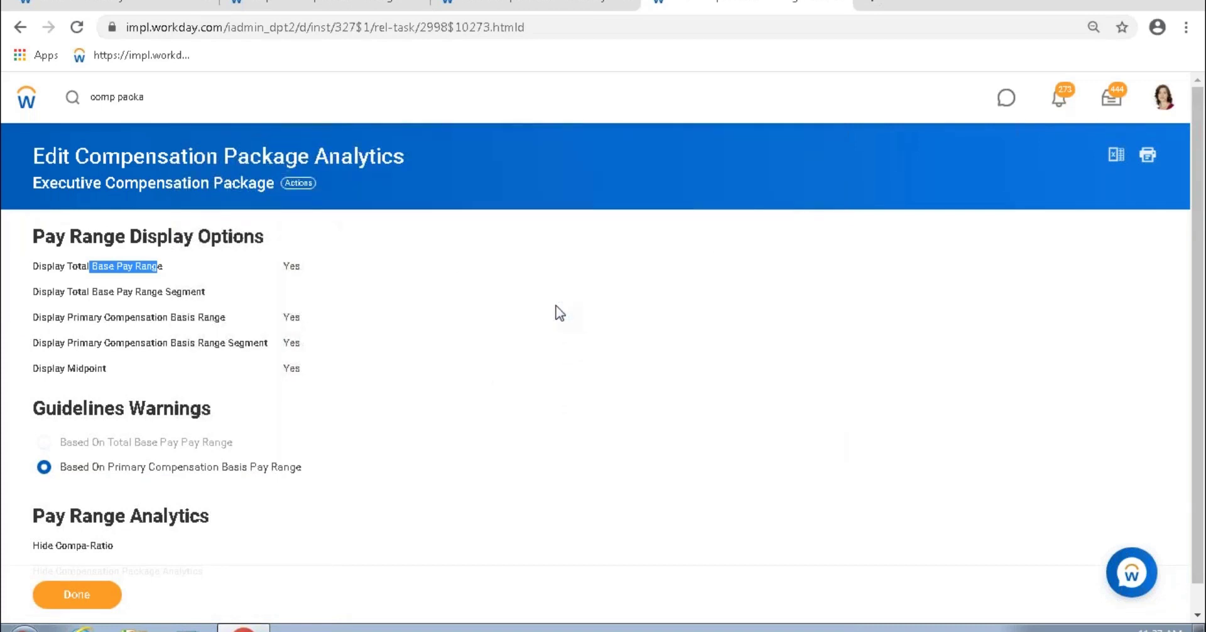
pyautogui.click(292, 332)
pyautogui.click(292, 393)
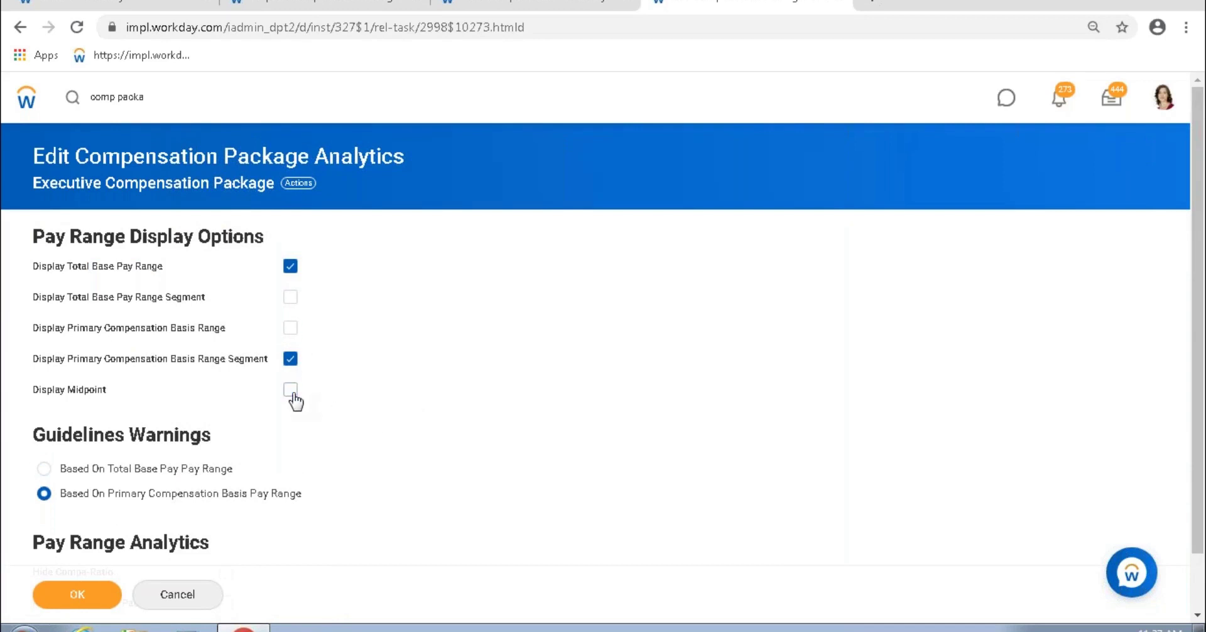
pyautogui.click(103, 470)
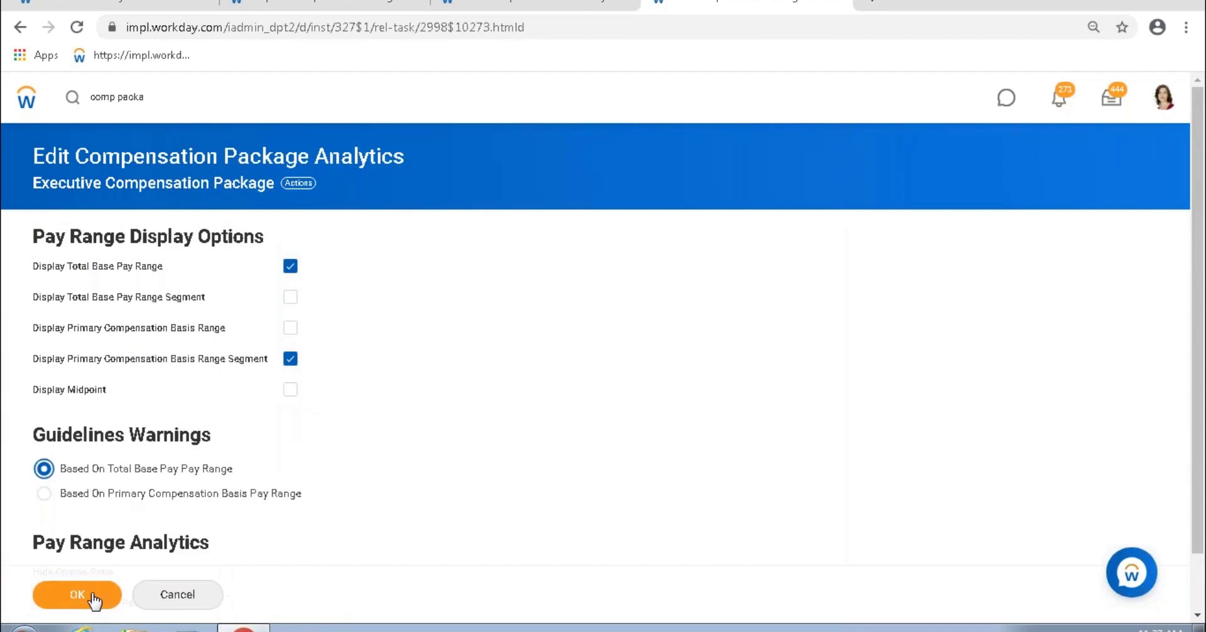
pyautogui.click(92, 597)
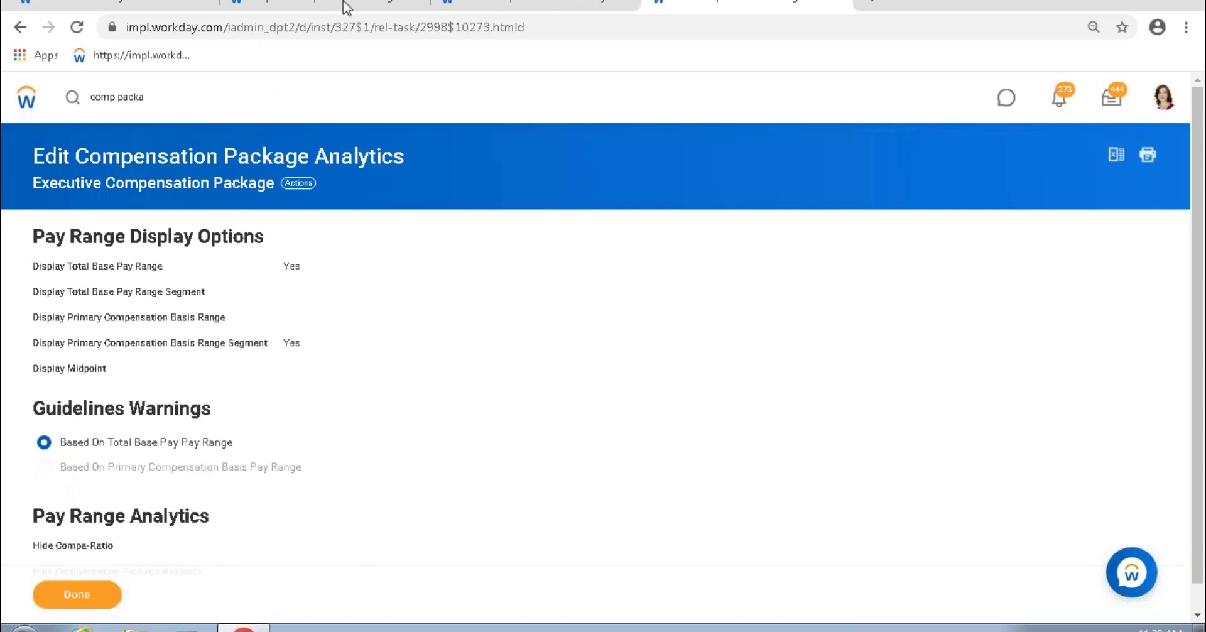
pyautogui.click(120, 4)
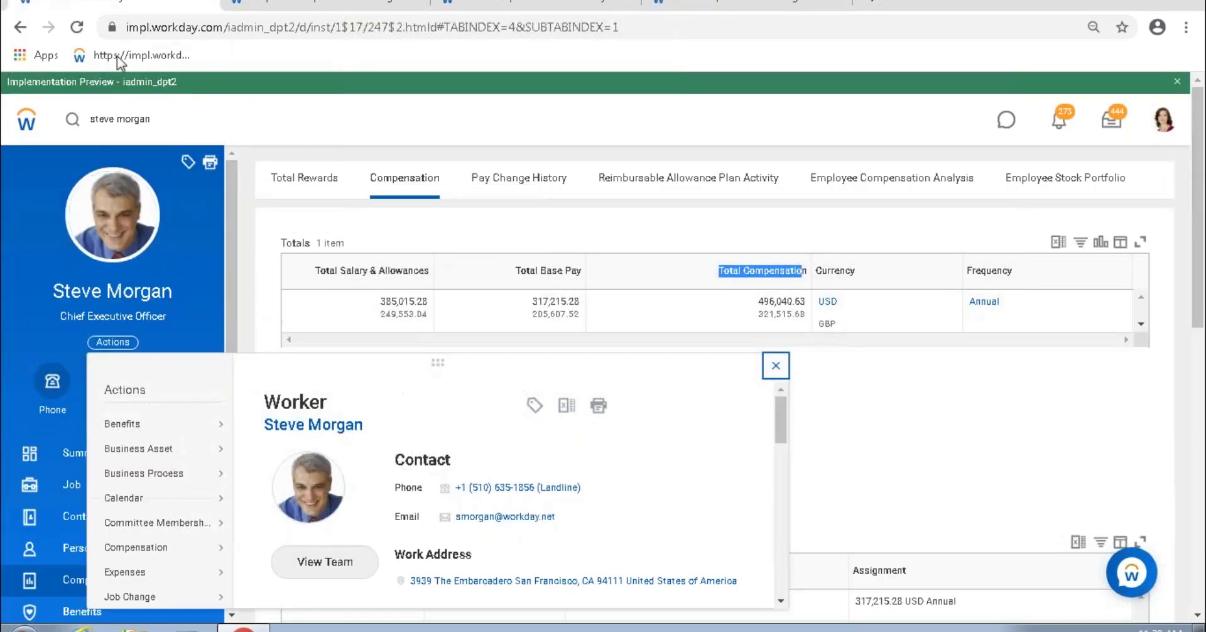
# Step: Reload the worker pages, confirm only the Total Base Pay range shows, and reload the change request
pyautogui.click(77, 27)
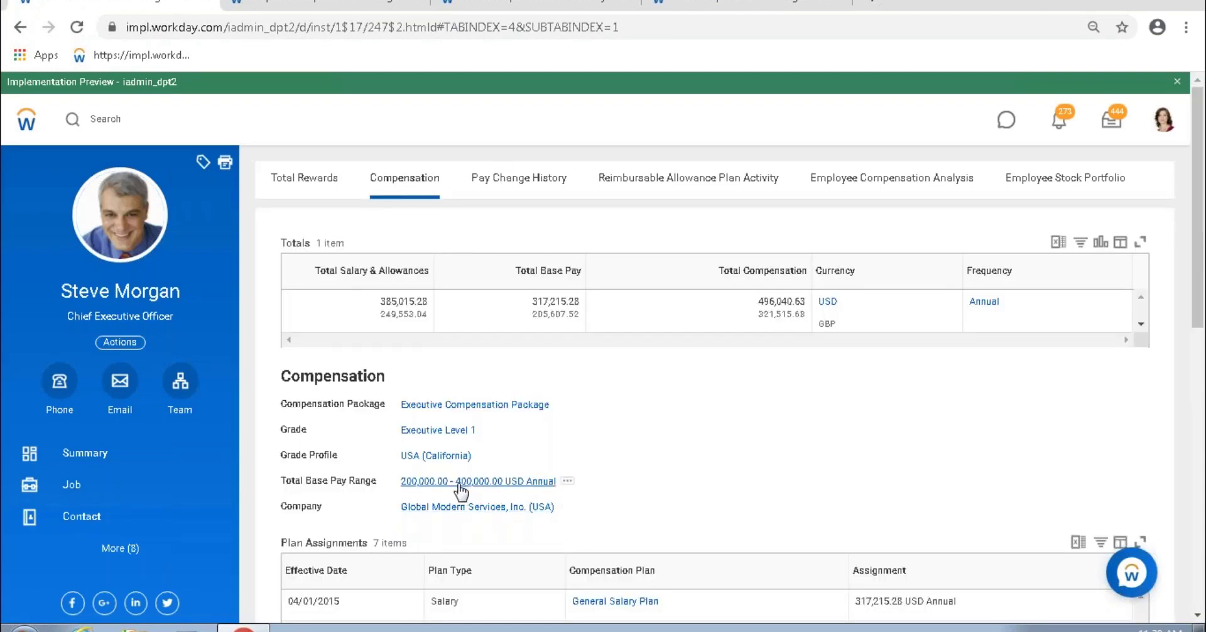
pyautogui.click(377, 6)
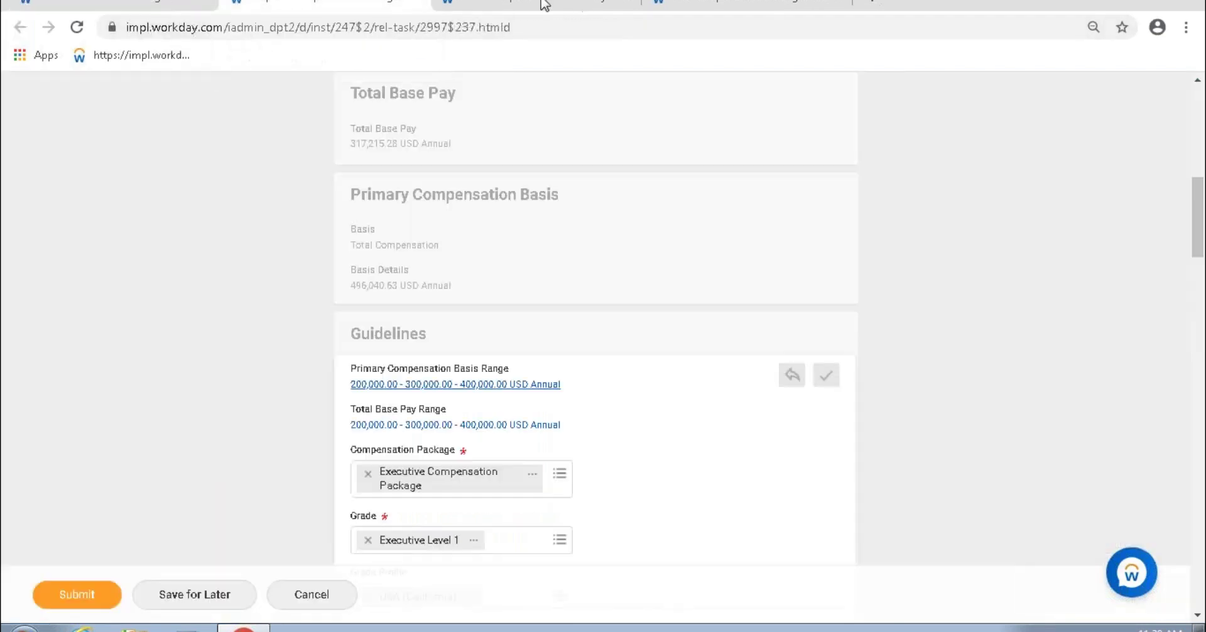
pyautogui.click(544, 5)
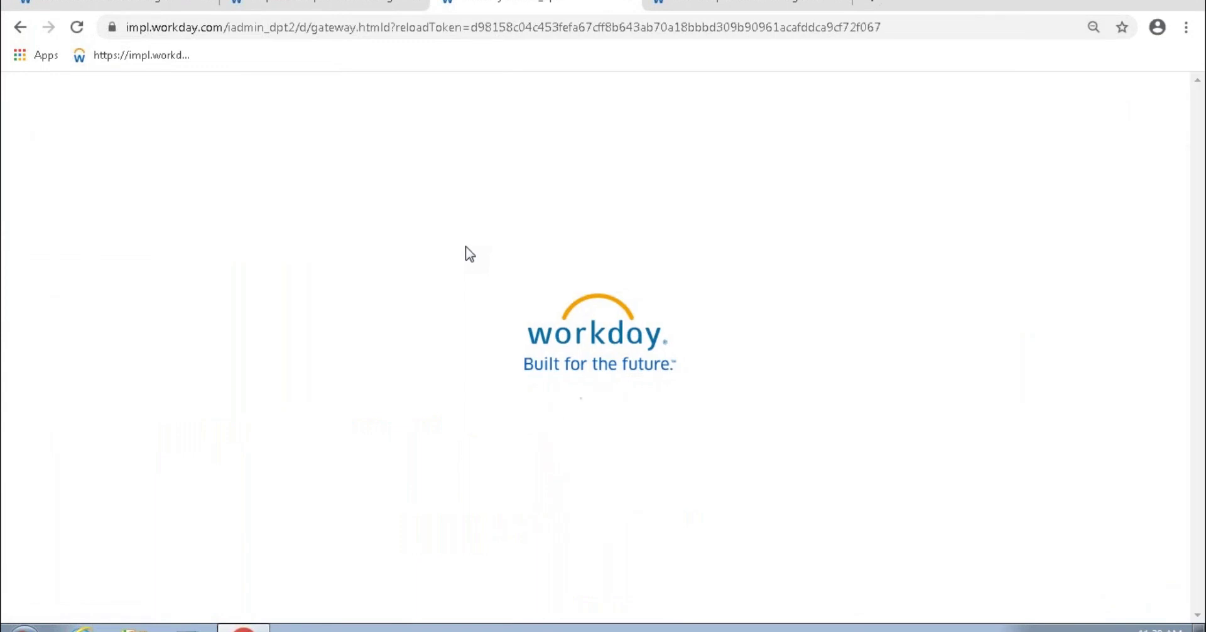
pyautogui.scroll(-10, 467, 251)
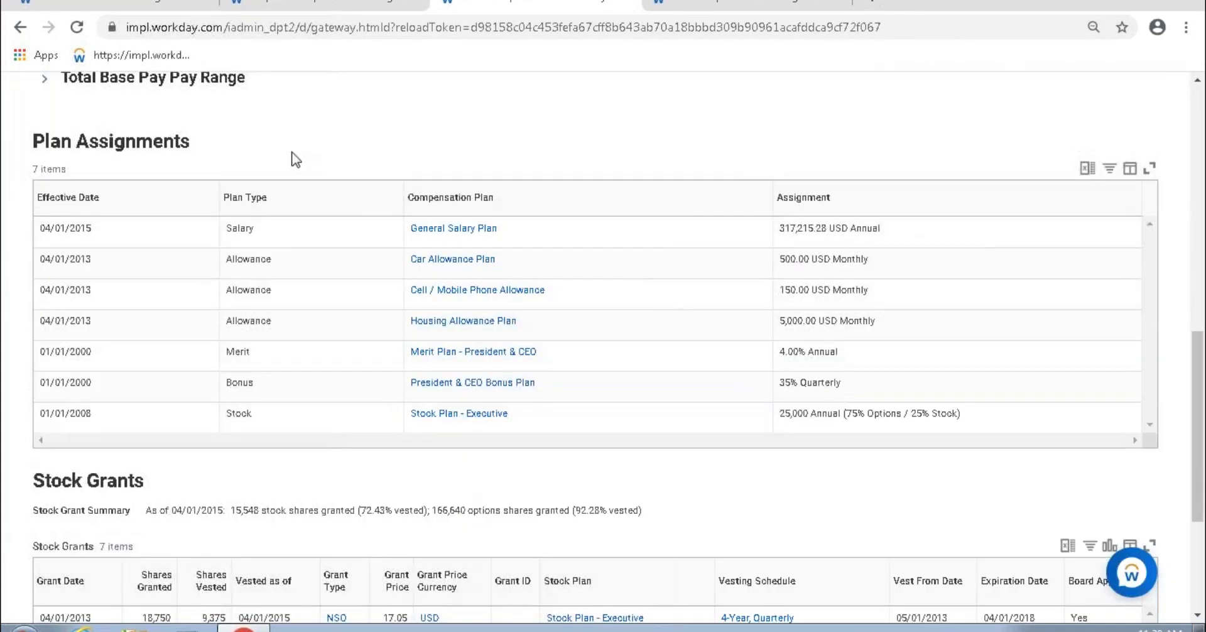
pyautogui.scroll(3, 291, 156)
pyautogui.tripleClick(764, 253)
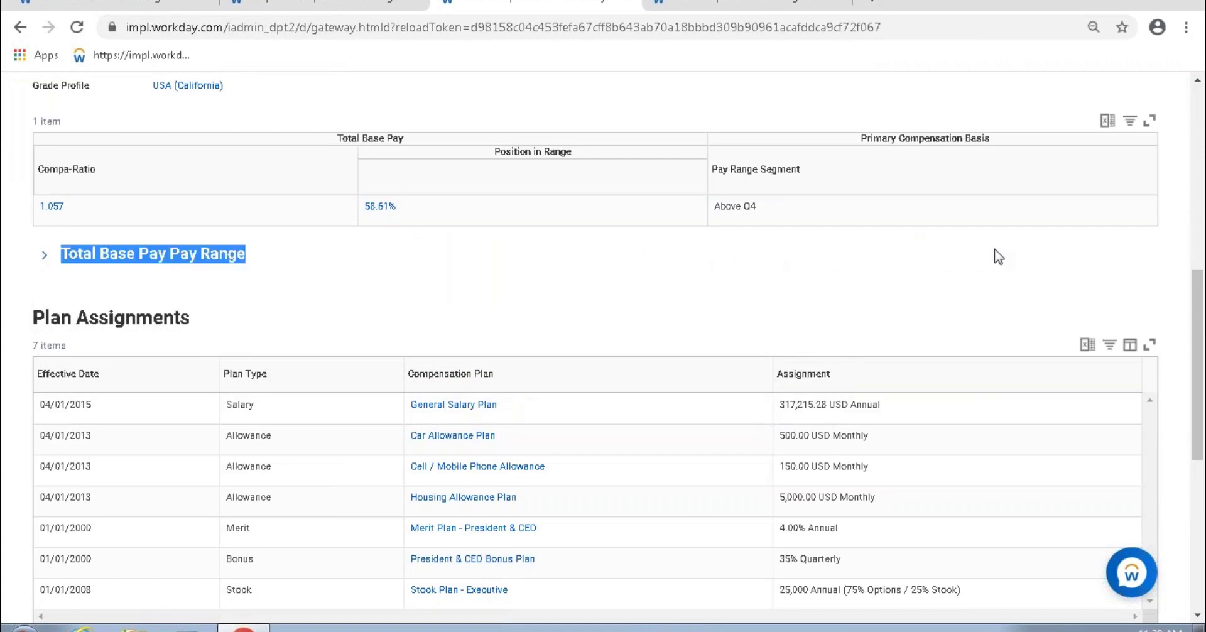
pyautogui.click(662, 247)
pyautogui.hotkey('ctrl', 'shift', 'Tab')
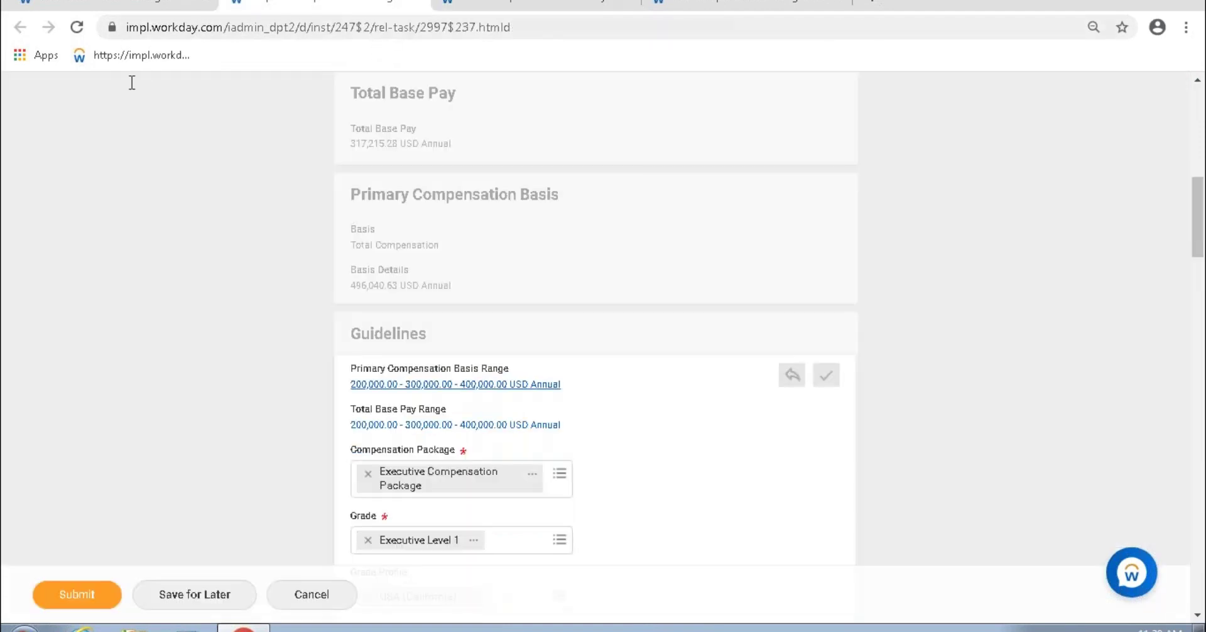
pyautogui.scroll(4, 154, 304)
pyautogui.click(77, 27)
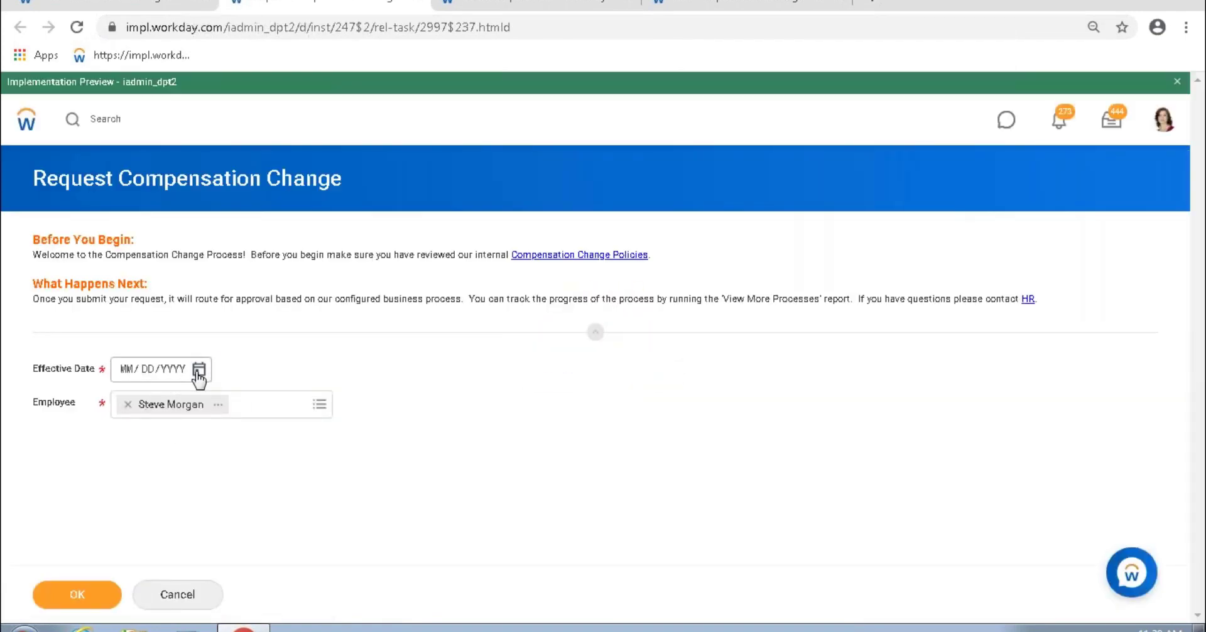
# Step: Start the compensation change with effective date 03/12/2020
pyautogui.click(198, 371)
pyautogui.click(370, 431)
pyautogui.click(87, 593)
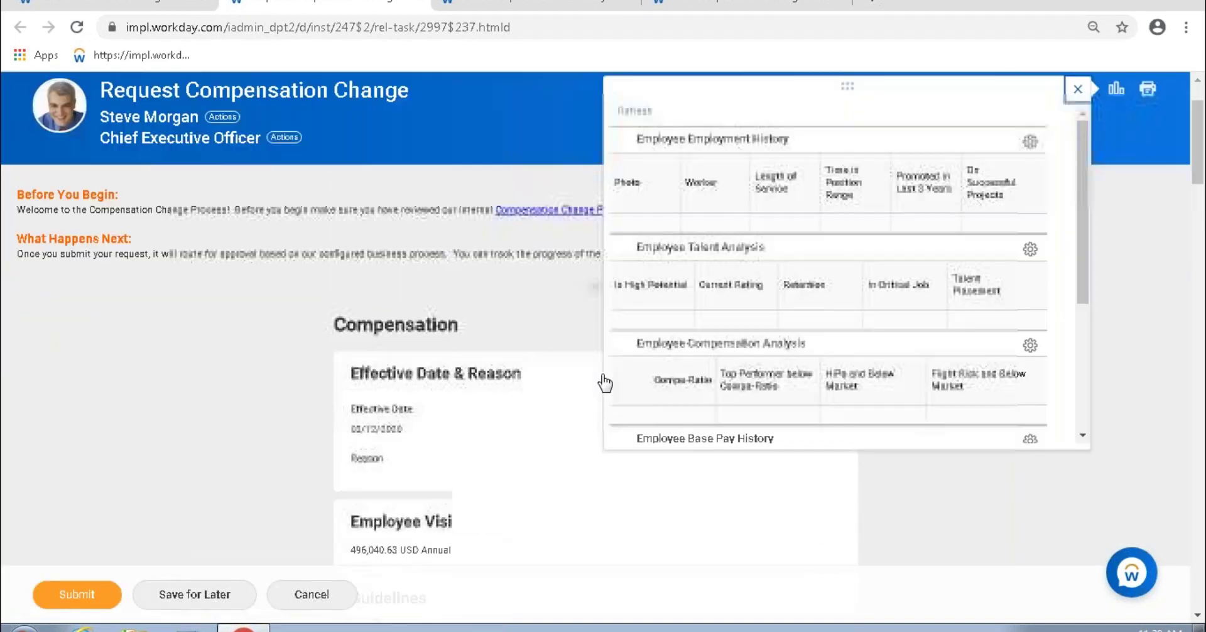
# Step: Close the analysis panel and review Guidelines showing Total Base Pay Range 200,000.00 - 400,000.00 USD Annual
pyautogui.click(1078, 89)
pyautogui.scroll(-3, 576, 397)
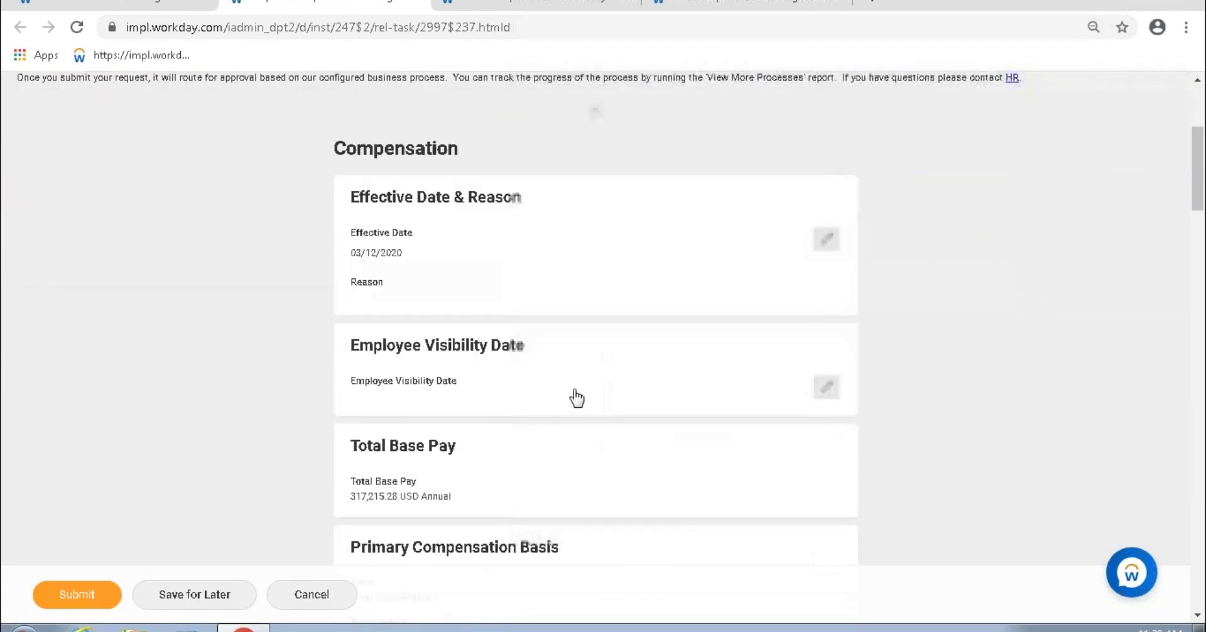
pyautogui.scroll(-3, 576, 397)
pyautogui.scroll(-1, 514, 406)
pyautogui.moveTo(349, 457); pyautogui.dragTo(443, 466)
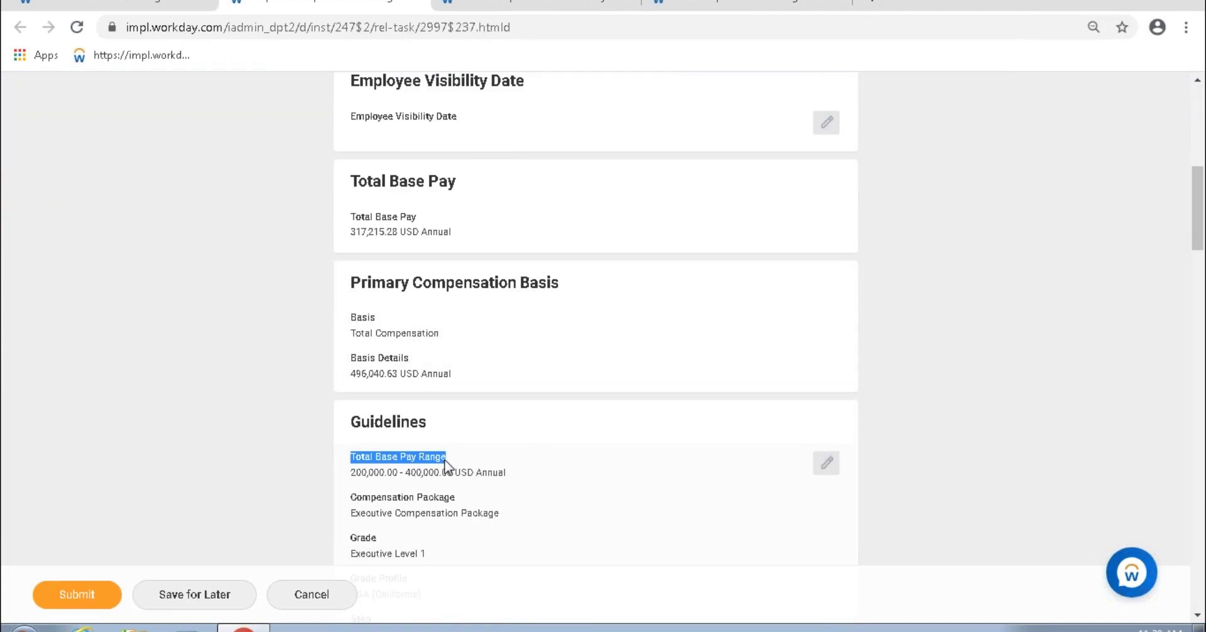
pyautogui.moveTo(446, 467); pyautogui.dragTo(446, 466)
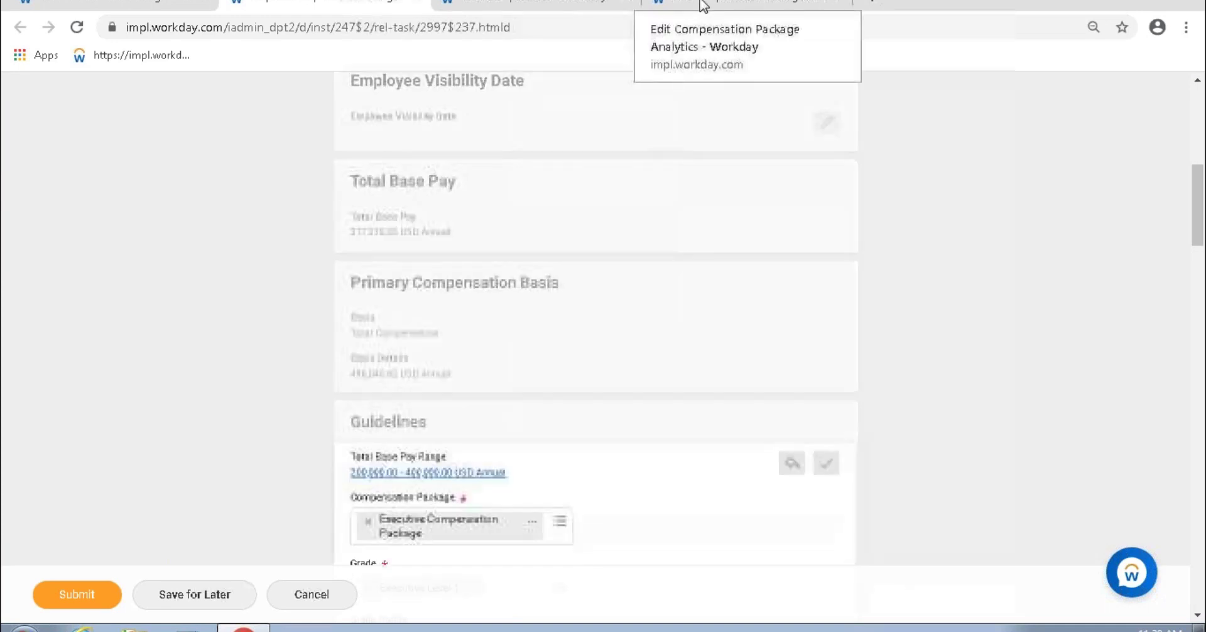
pyautogui.click(704, 6)
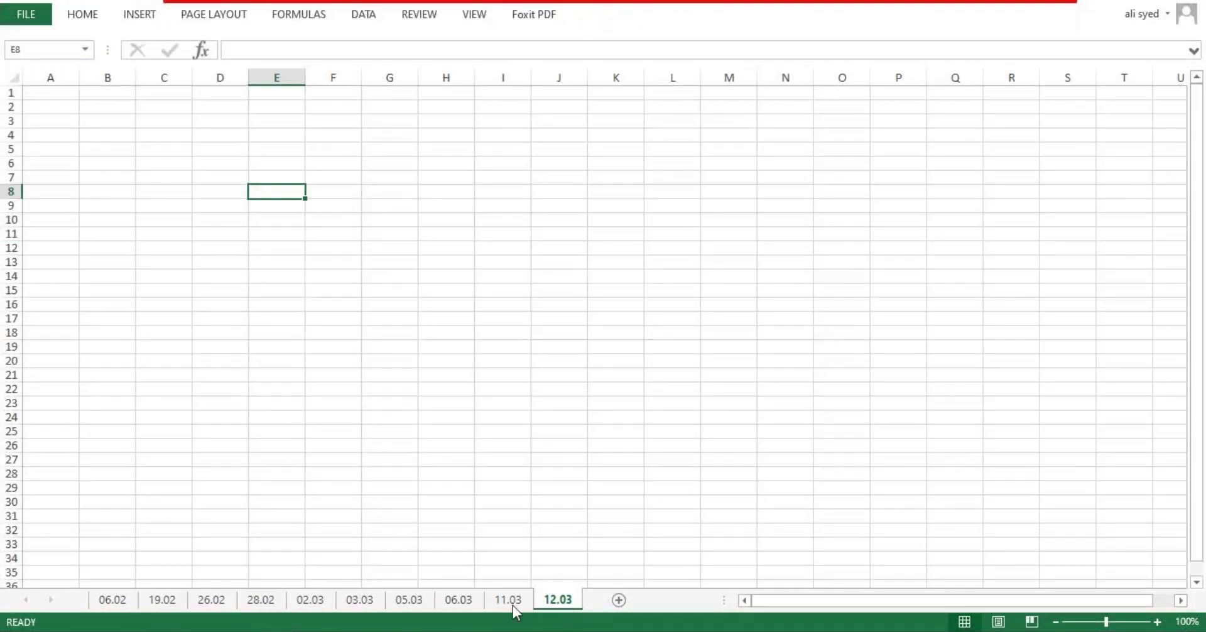
# Step: Type the heading 'Compensation Package Analytics' into cell A2 of sheet 12.03
pyautogui.click(54, 106)
pyautogui.write('ckage Analytics')
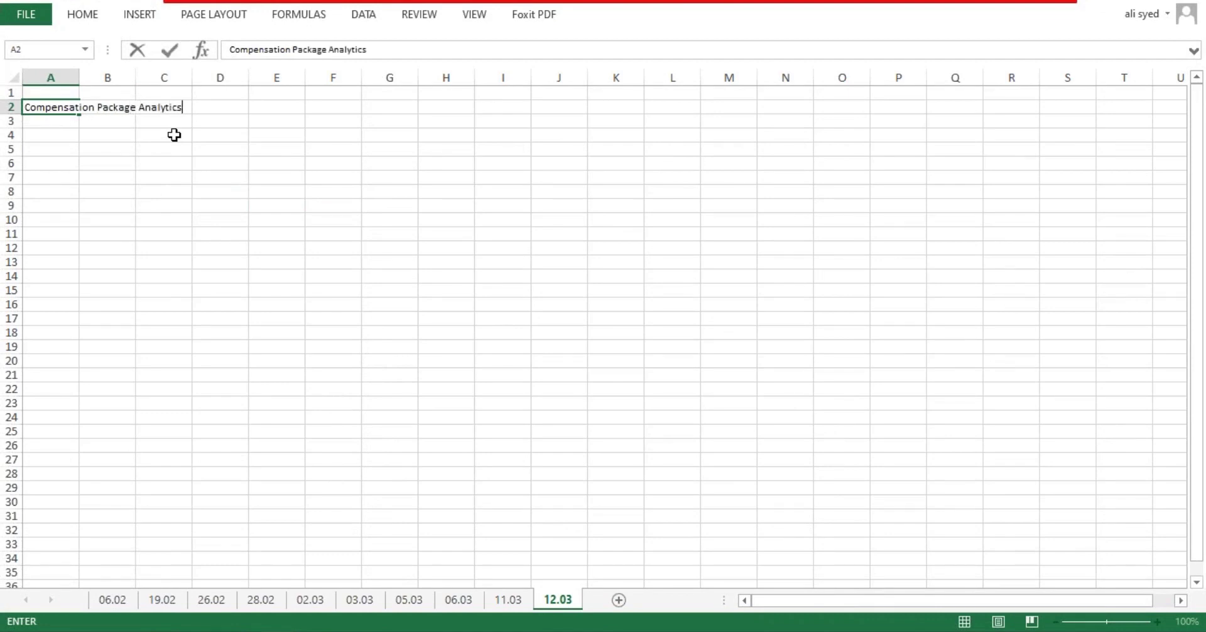
pyautogui.press('Return')
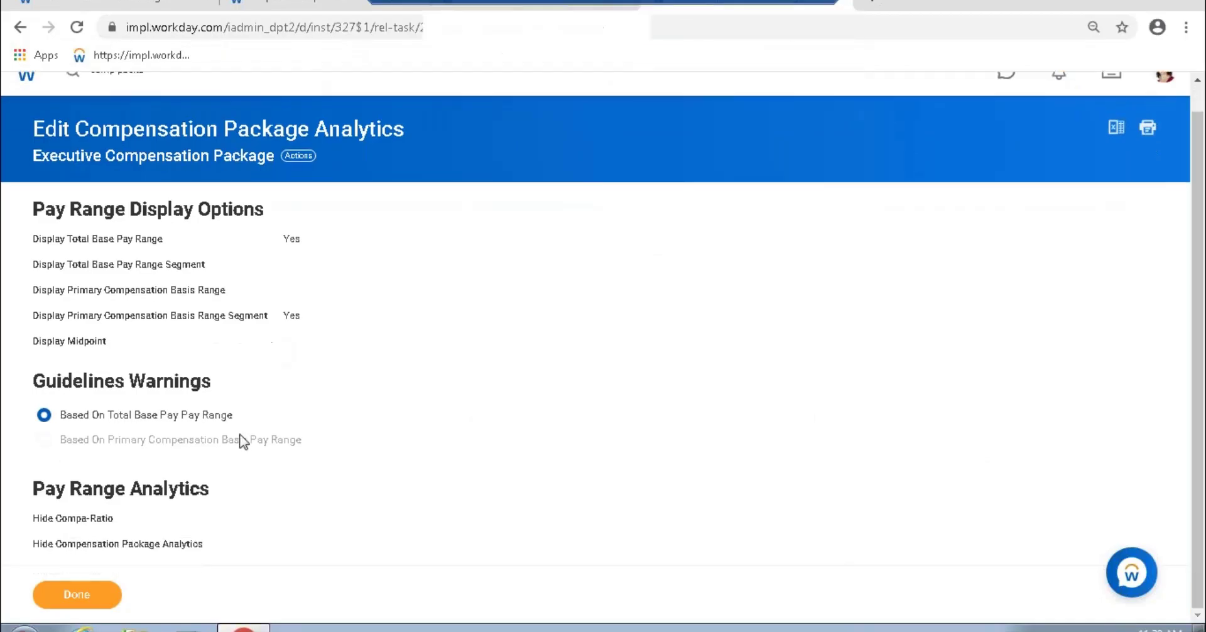
# Step: Review the Request Compensation Change form, then close it and the Plan Assignments page
pyautogui.moveTo(106, 440); pyautogui.dragTo(292, 438)
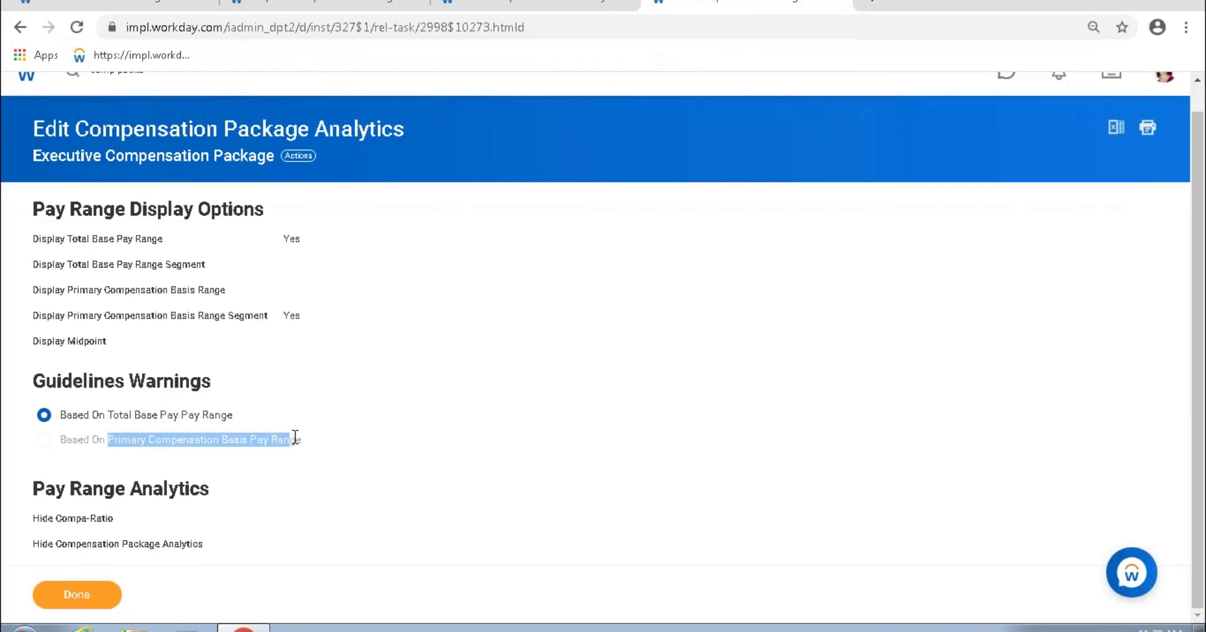
pyautogui.click(314, 7)
pyautogui.scroll(6, 448, 328)
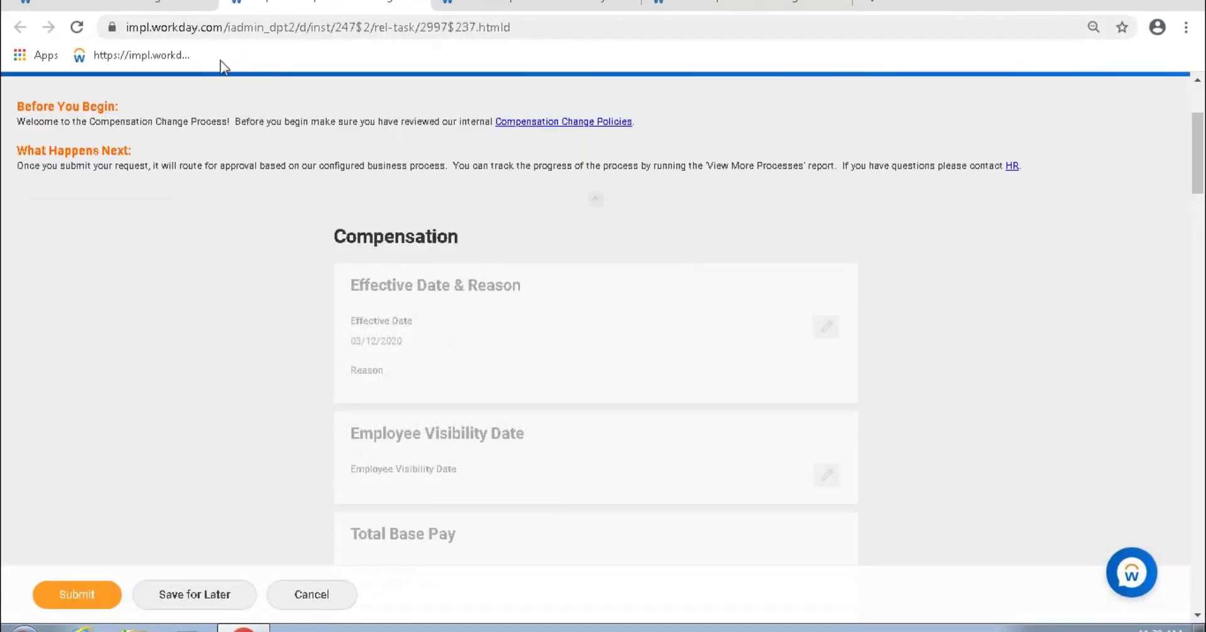
pyautogui.scroll(-4, 431, 385)
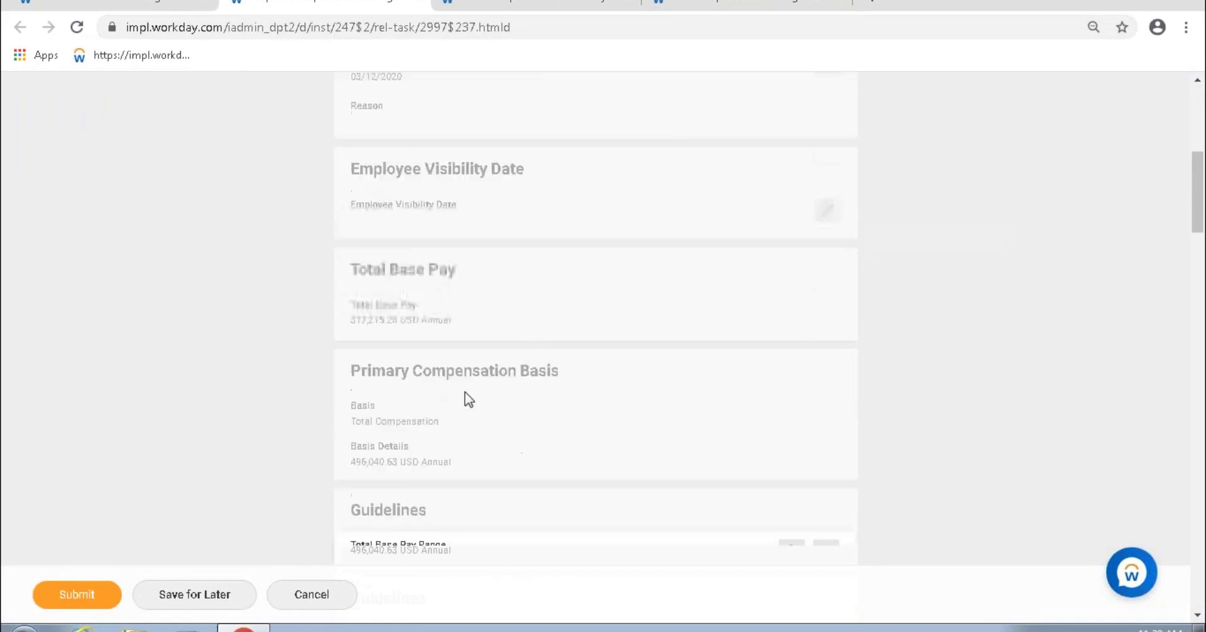
pyautogui.scroll(-3, 655, 484)
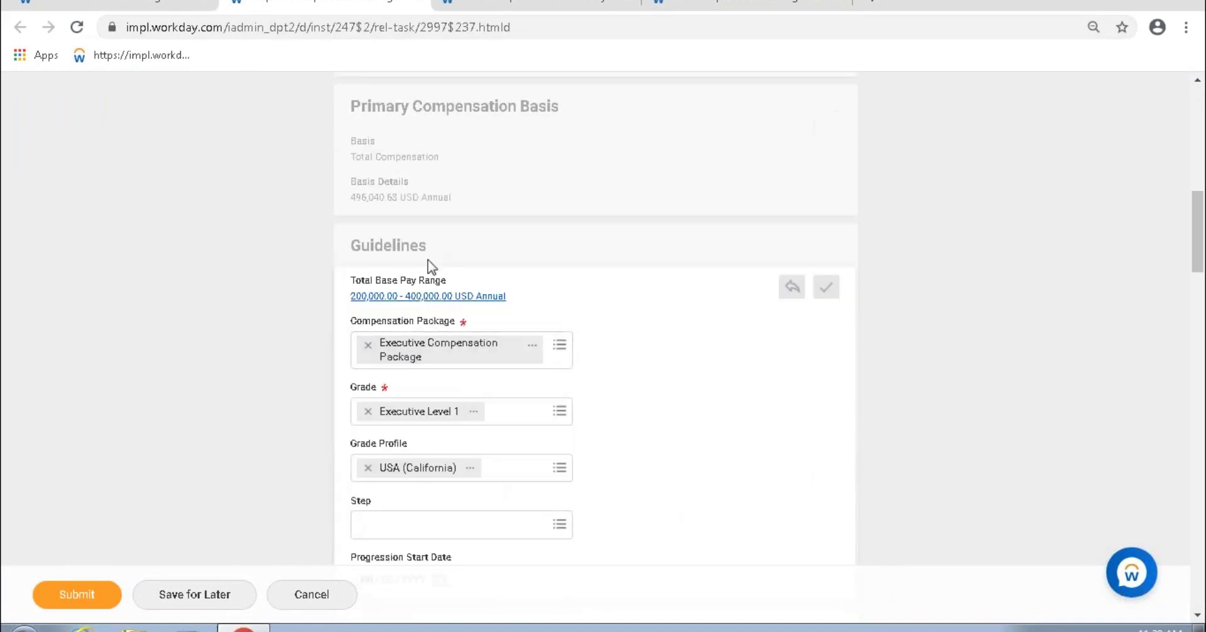
pyautogui.click(420, 5)
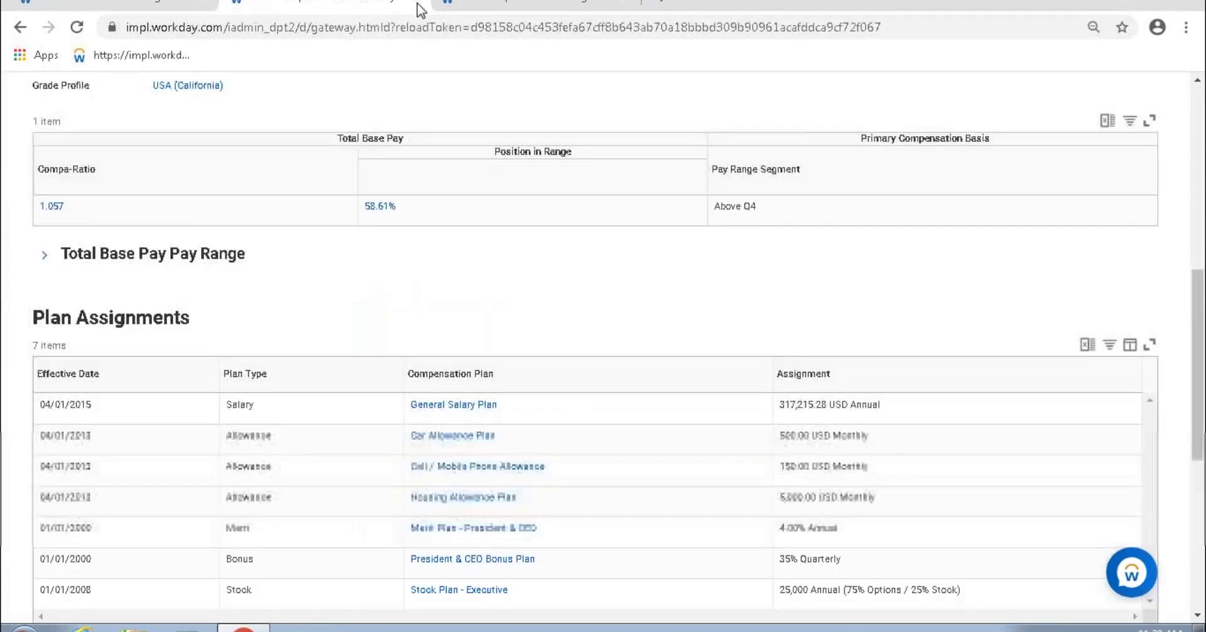
pyautogui.click(418, 5)
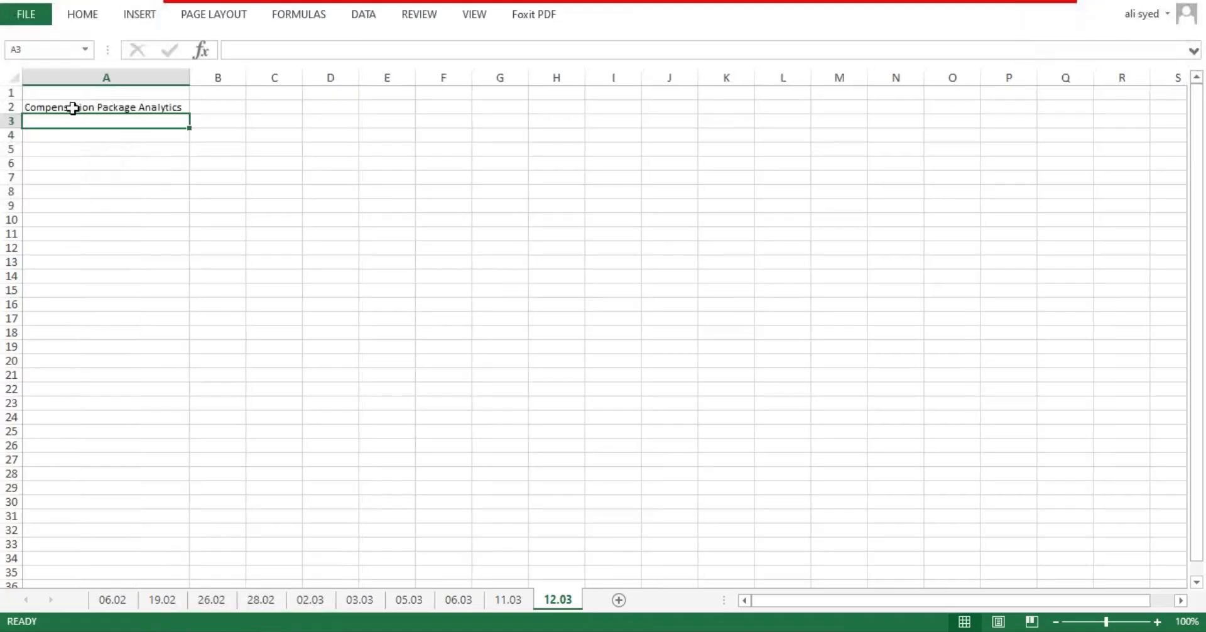
# Step: Bold the A2 heading, autofit column A, and type 'Compensation Package > Actions > Edit' in B2
pyautogui.click(73, 108)
pyautogui.hotkey('ctrl', 'b')
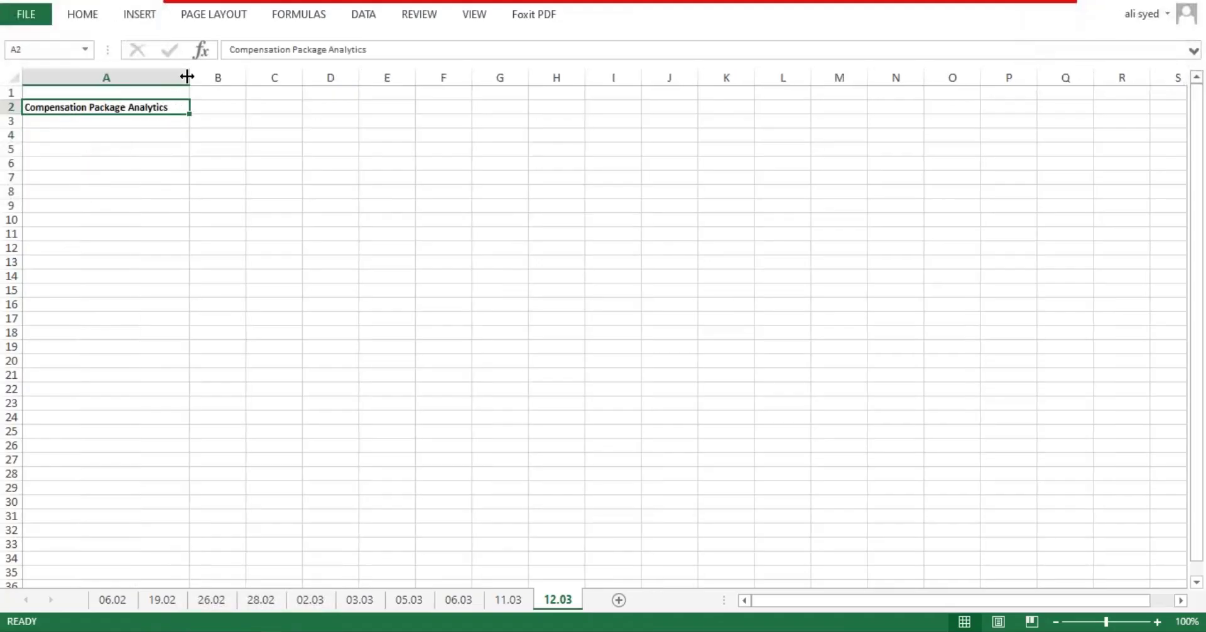
pyautogui.doubleClick(189, 78)
pyautogui.click(197, 110)
pyautogui.write('C')
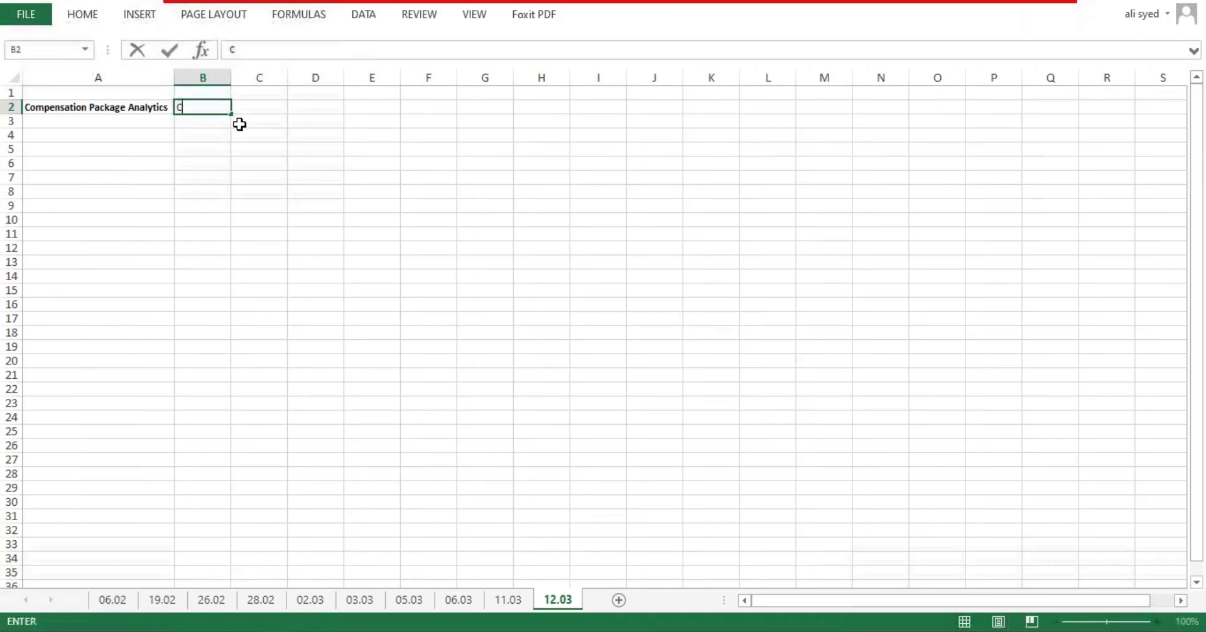
pyautogui.write('ompensation Package >')
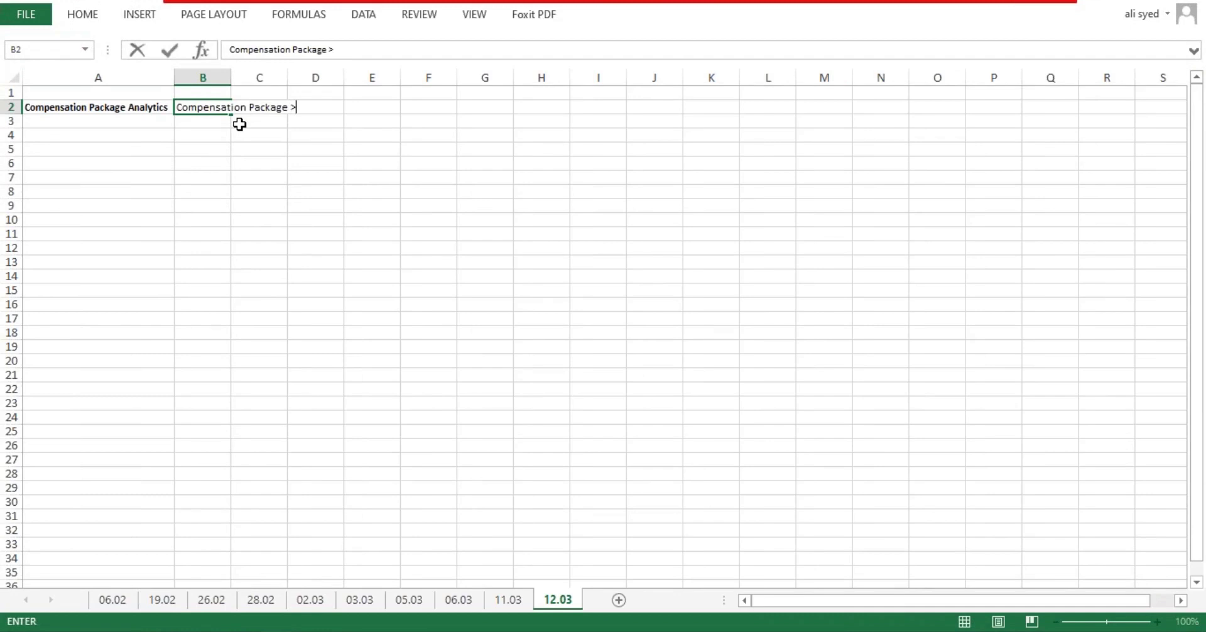
pyautogui.write(' Actions > Edit')
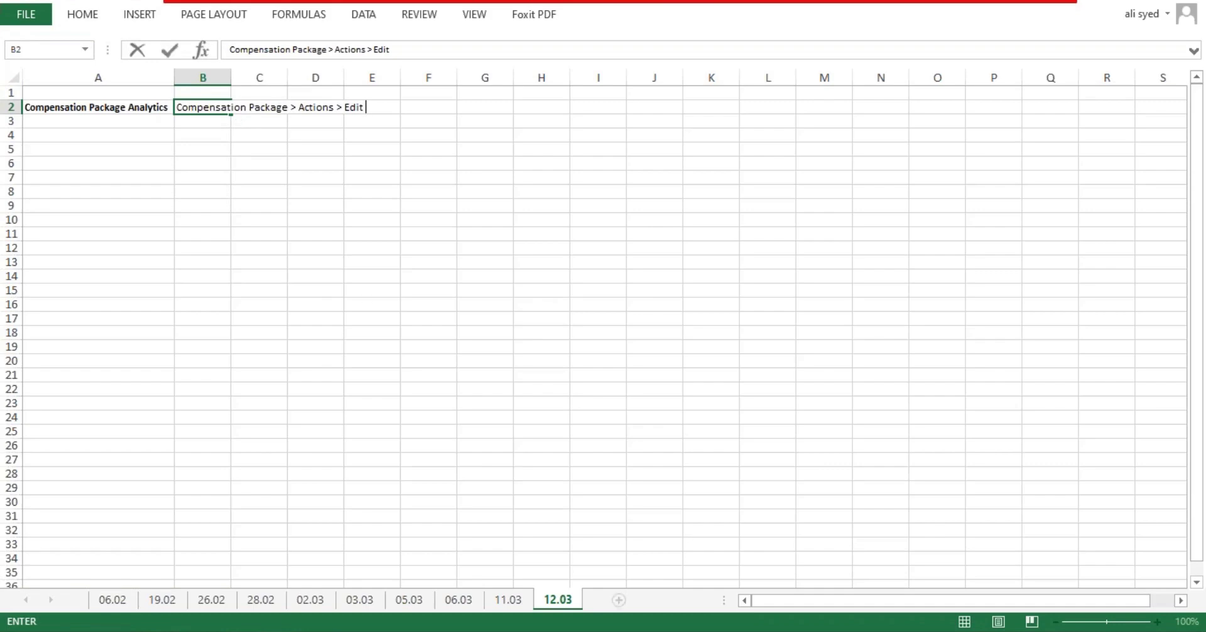
# Step: Check the Executive Compensation Package's Actions > Compensation Package submenu for Edit Compensation Analytics
pyautogui.hotkey('alt', 'Tab')
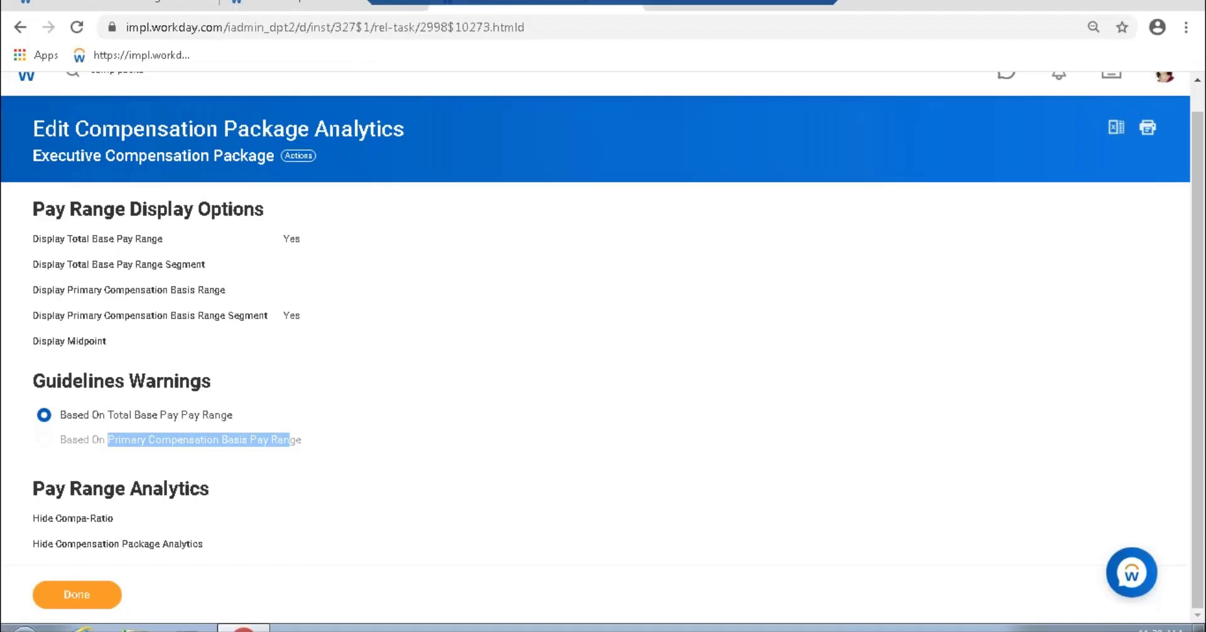
pyautogui.click(298, 155)
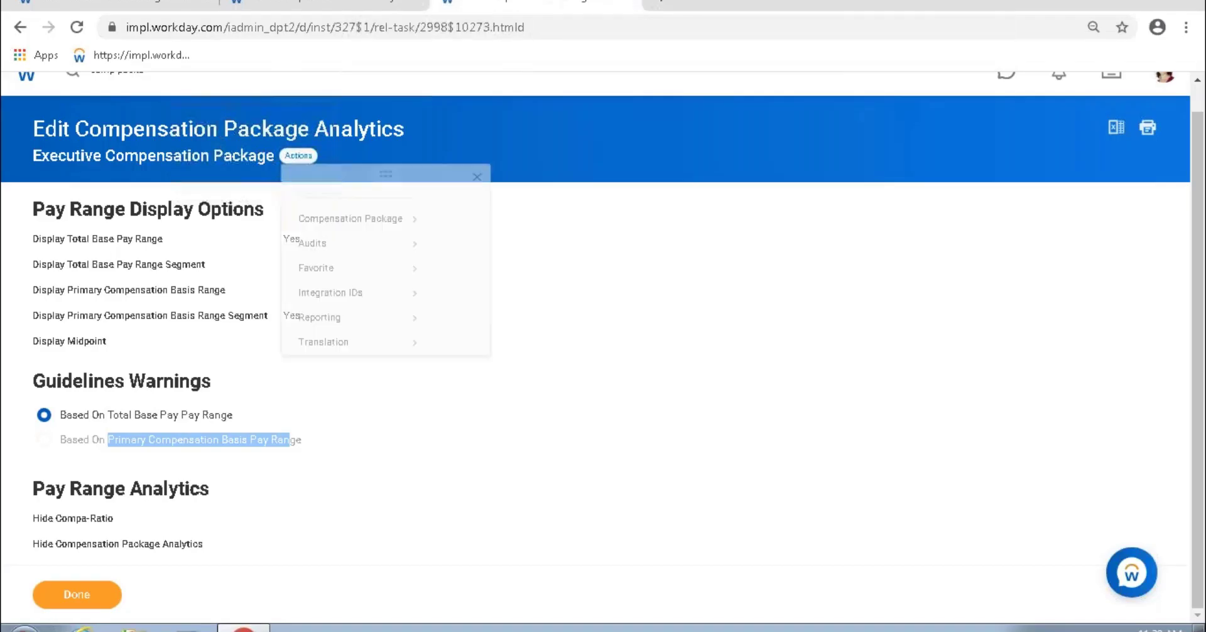
pyautogui.moveTo(344, 238)
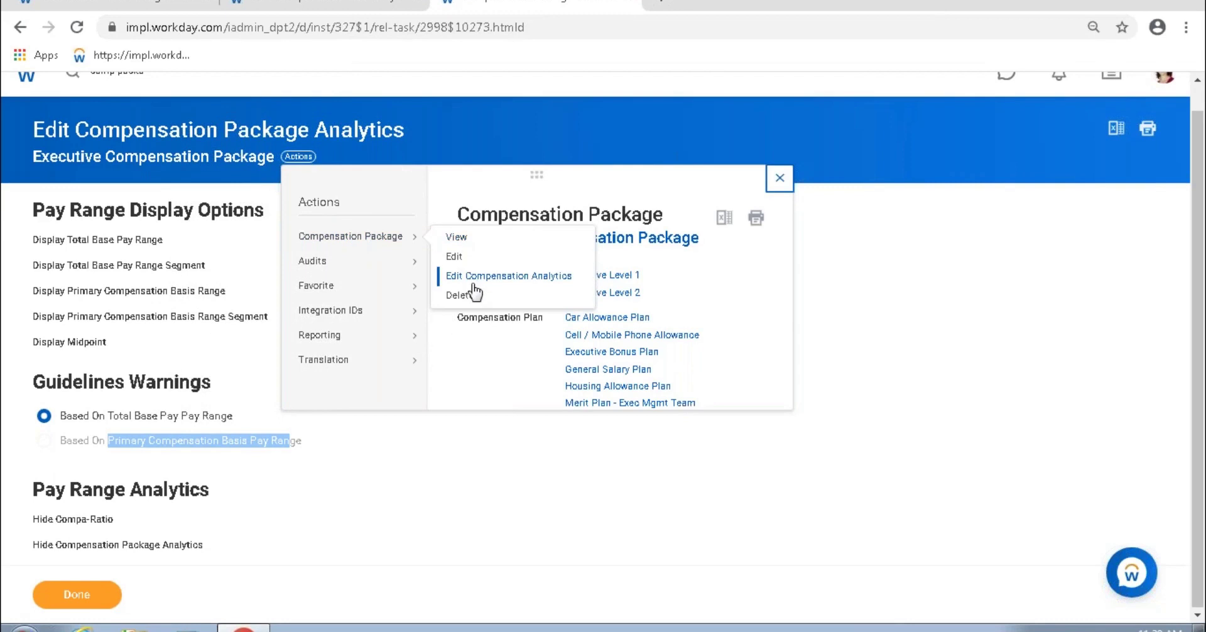
pyautogui.click(495, 237)
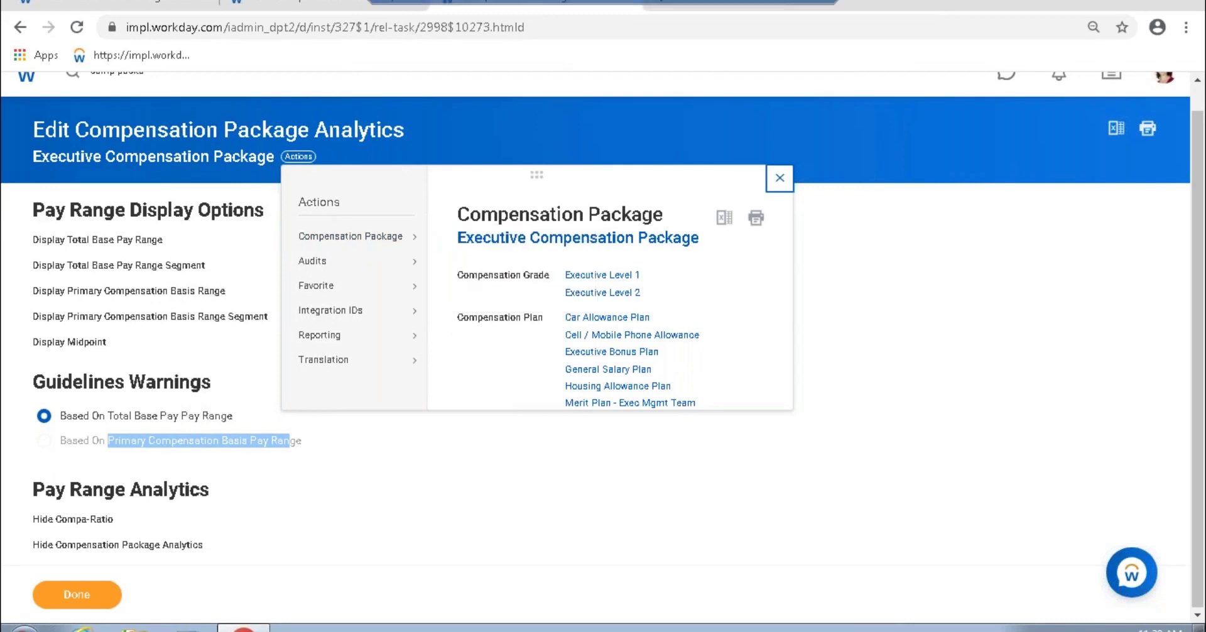
pyautogui.moveTo(399, 244)
pyautogui.click(487, 276)
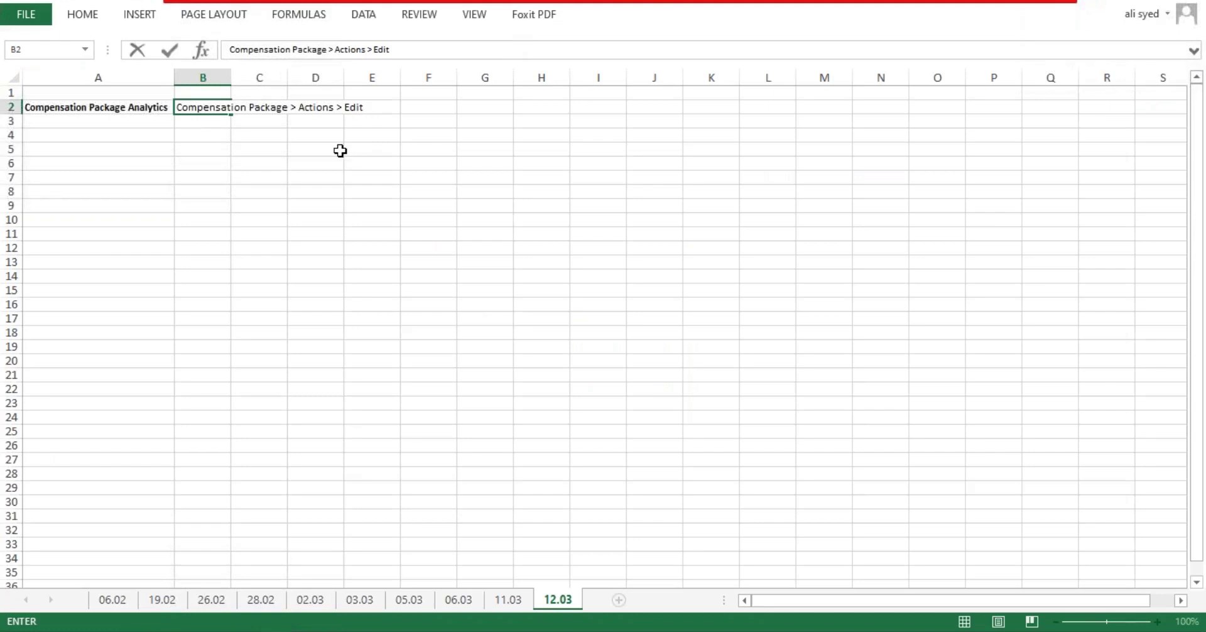
# Step: Complete the B2 path with 'Edit Compensation Analytics' and autofit column B
pyautogui.write('Compensation Analytics')
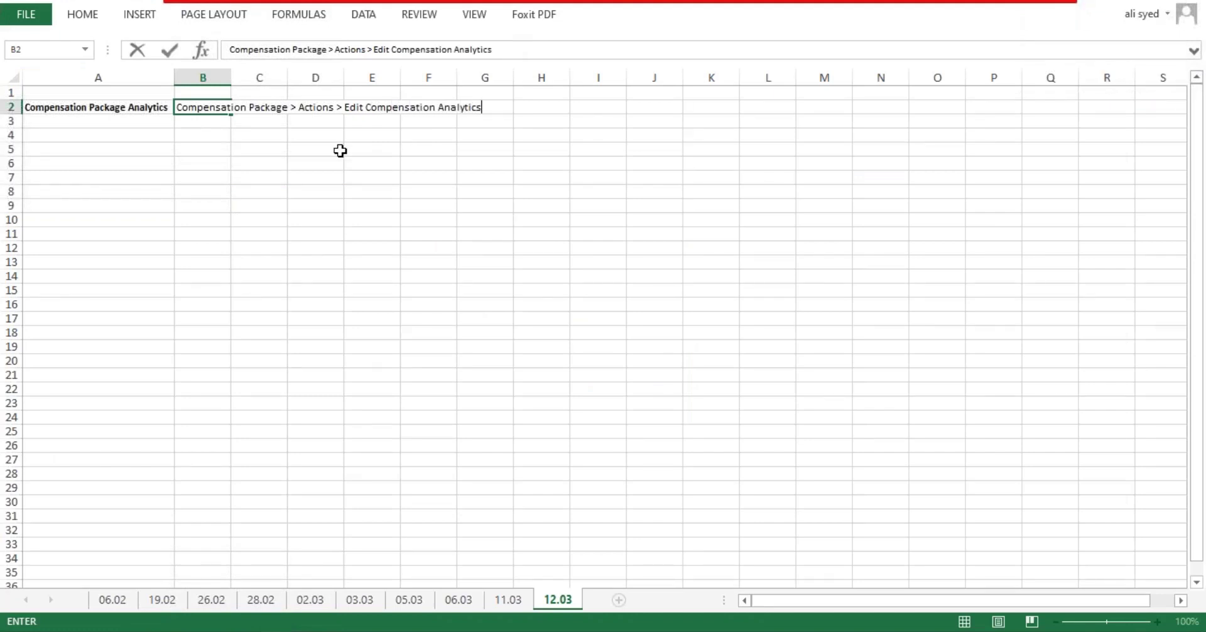
pyautogui.press('Return')
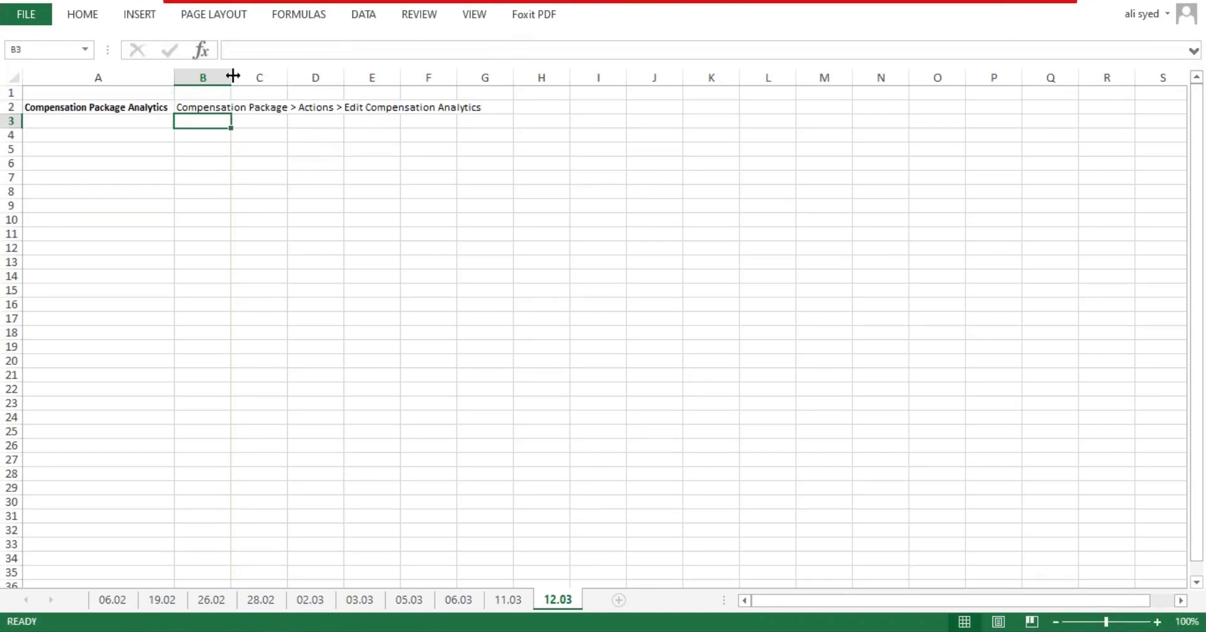
pyautogui.doubleClick(232, 77)
# Step: Add lines '> Display total Base Range' and '> Display Primary Compensation Basis Range' to B2
pyautogui.doubleClick(486, 107)
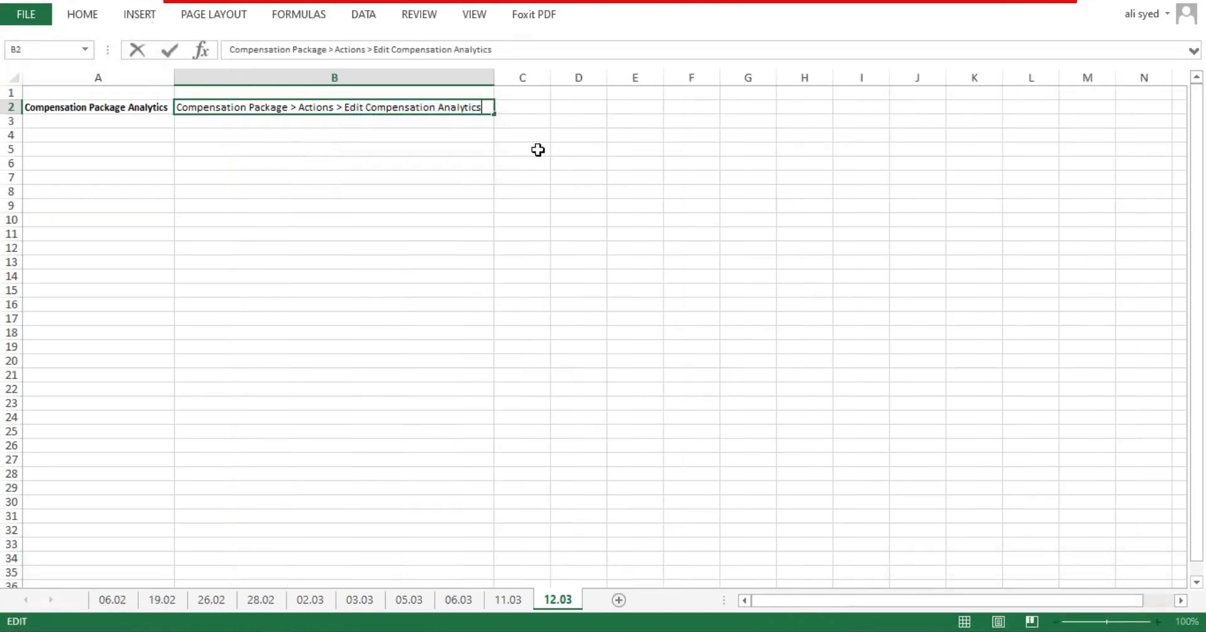
pyautogui.hotkey('alt', 'Return')
pyautogui.write('> Display')
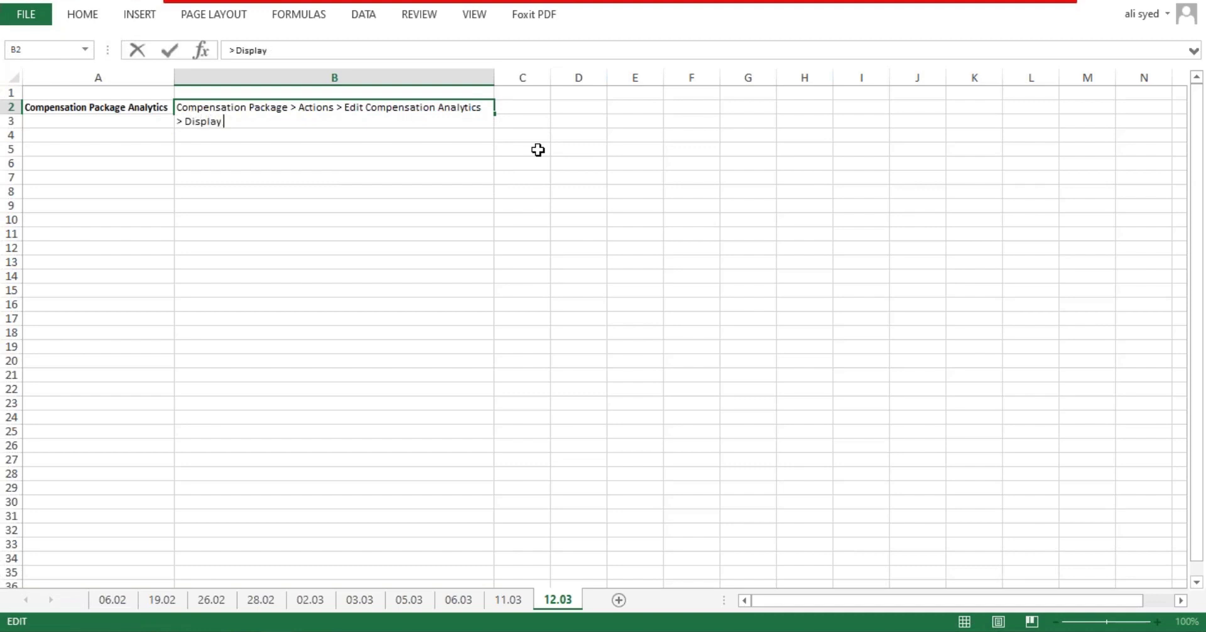
pyautogui.write(' total Base Range')
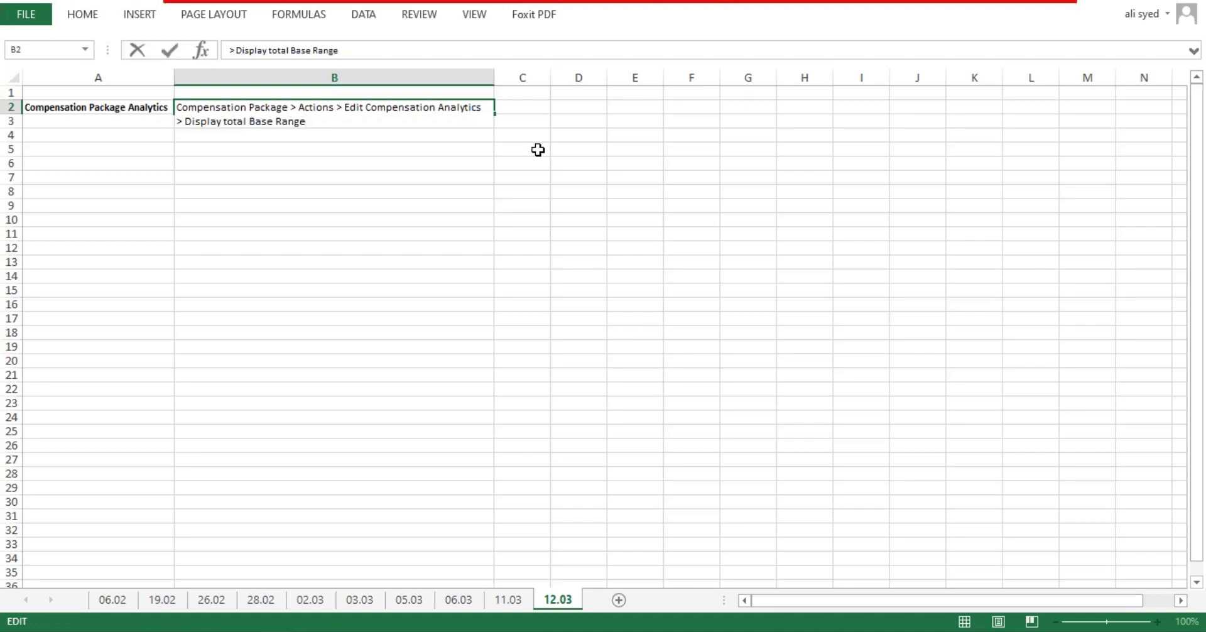
pyautogui.hotkey('alt', 'Return')
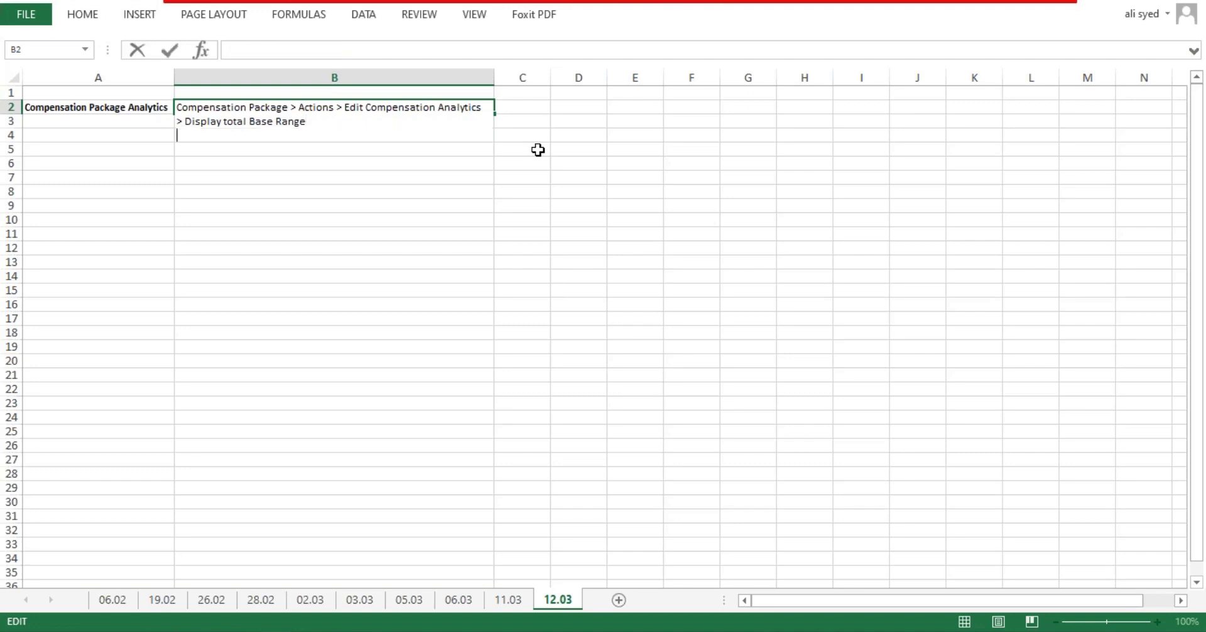
pyautogui.write('> Display Priomar')
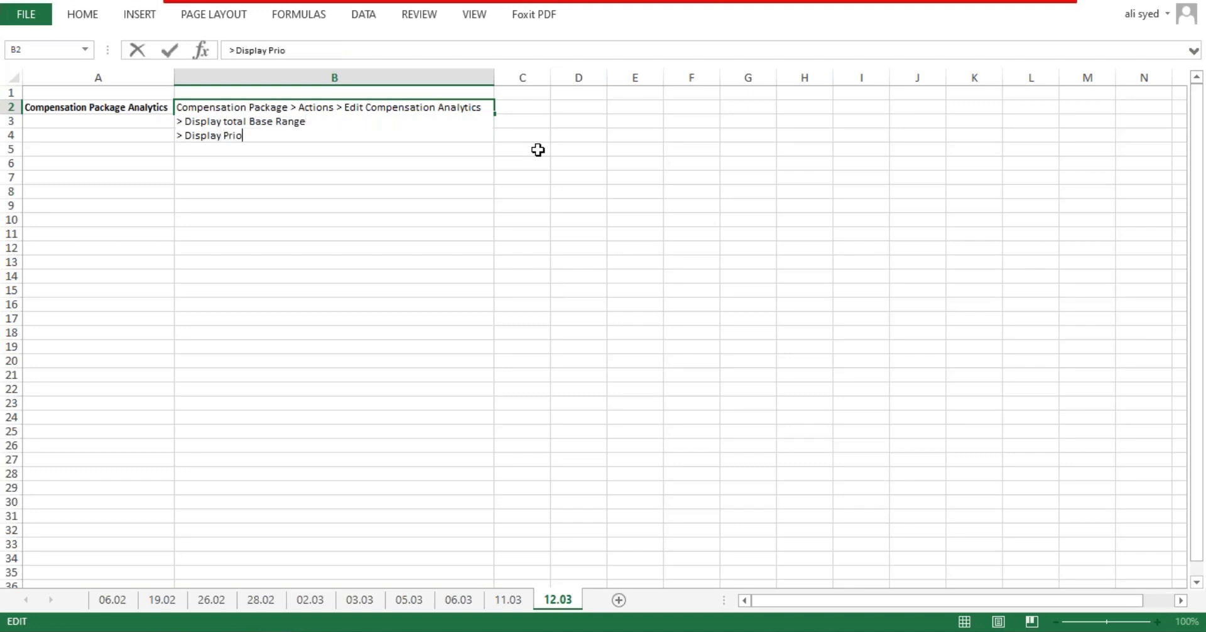
pyautogui.press('BackSpace')
pyautogui.press('BackSpace')
pyautogui.press('BackSpace')
pyautogui.write('mary Compenastion Basis Range')
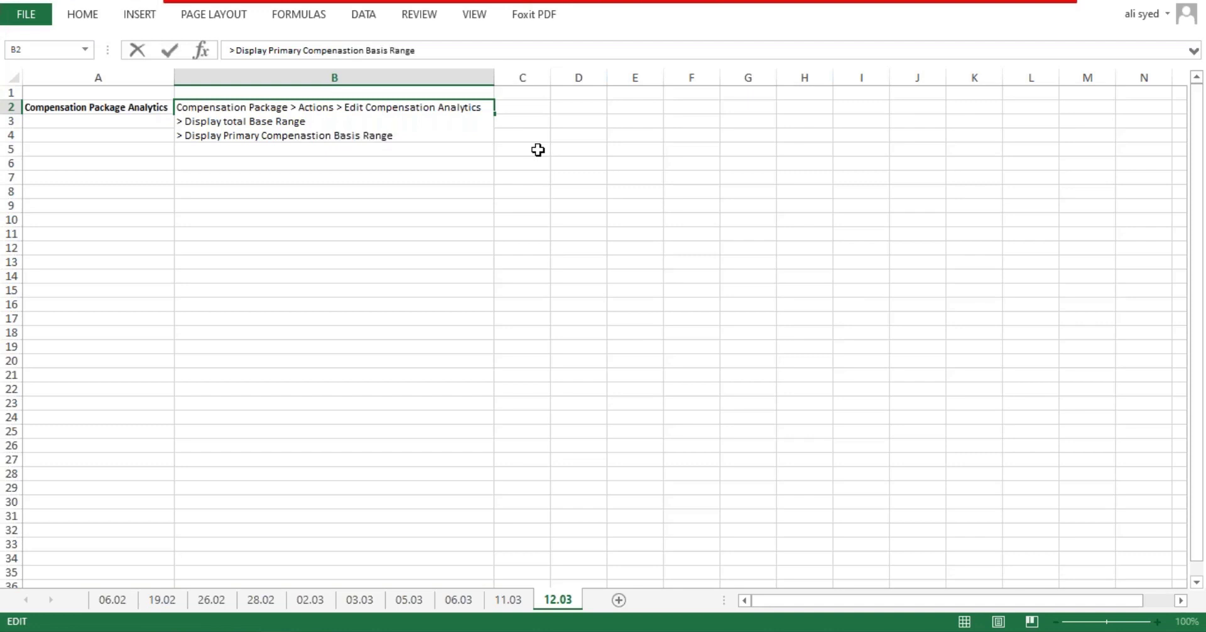
# Step: Add '> Hide Midpoint', '> Hide Comp-Ratio' and the total base pay or range warnings line to B2
pyautogui.hotkey('alt', 'Return')
pyautogui.write('> Hide Midpoin')
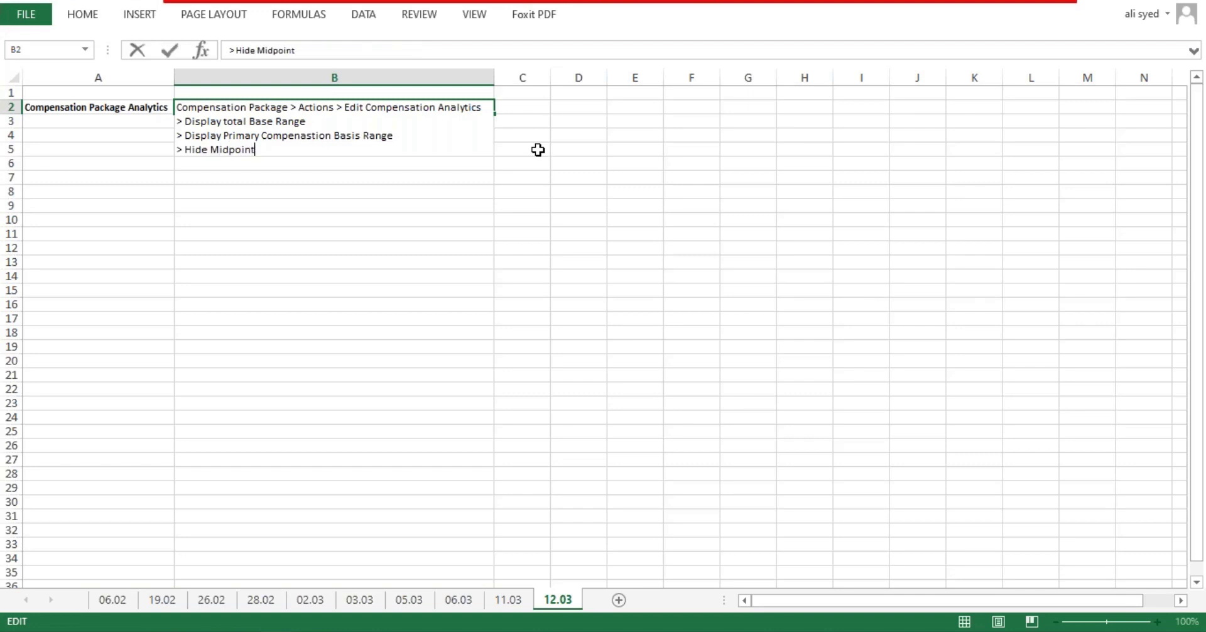
pyautogui.write('t')
pyautogui.hotkey('alt', 'Return')
pyautogui.write('> Hide Comp')
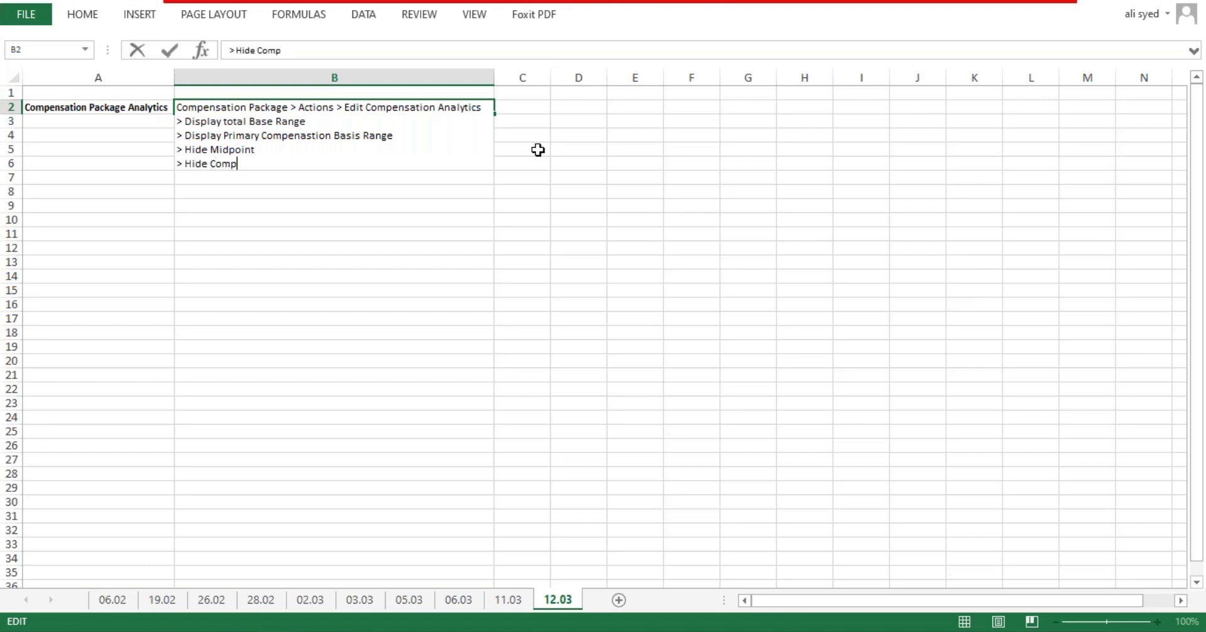
pyautogui.write('-Ratioi')
pyautogui.hotkey('alt', 'Return')
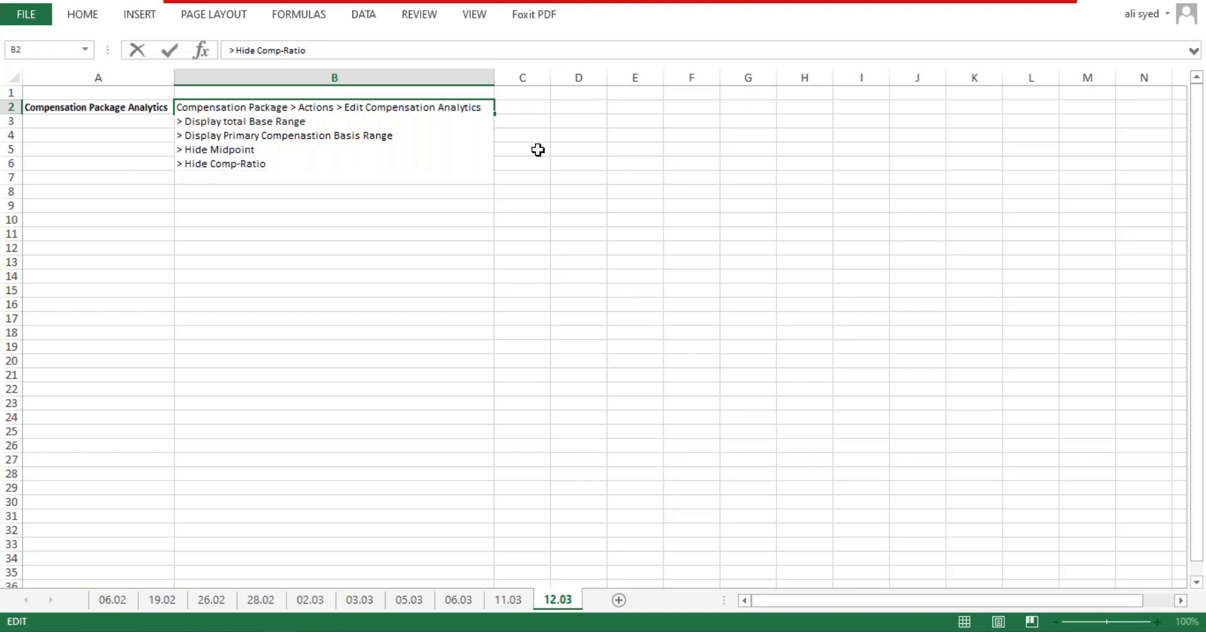
pyautogui.write('> Display warningng')
pyautogui.press('BackSpace')
pyautogui.press('BackSpace')
pyautogui.press('BackSpace')
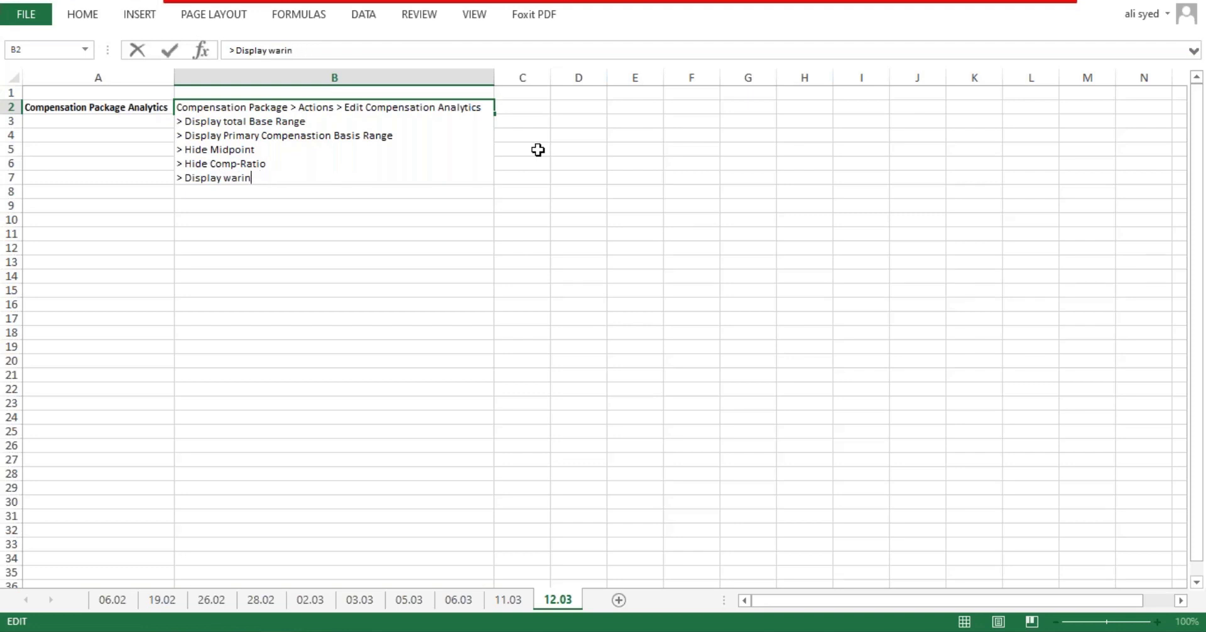
pyautogui.write('gngs based on Total ')
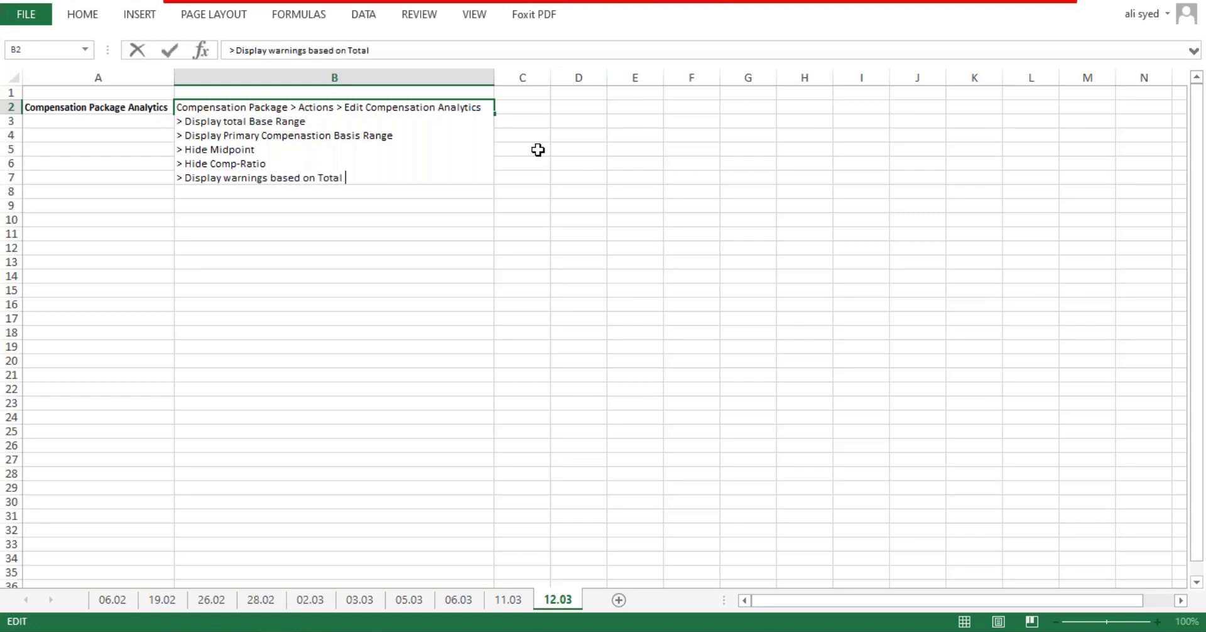
pyautogui.write('based pay or')
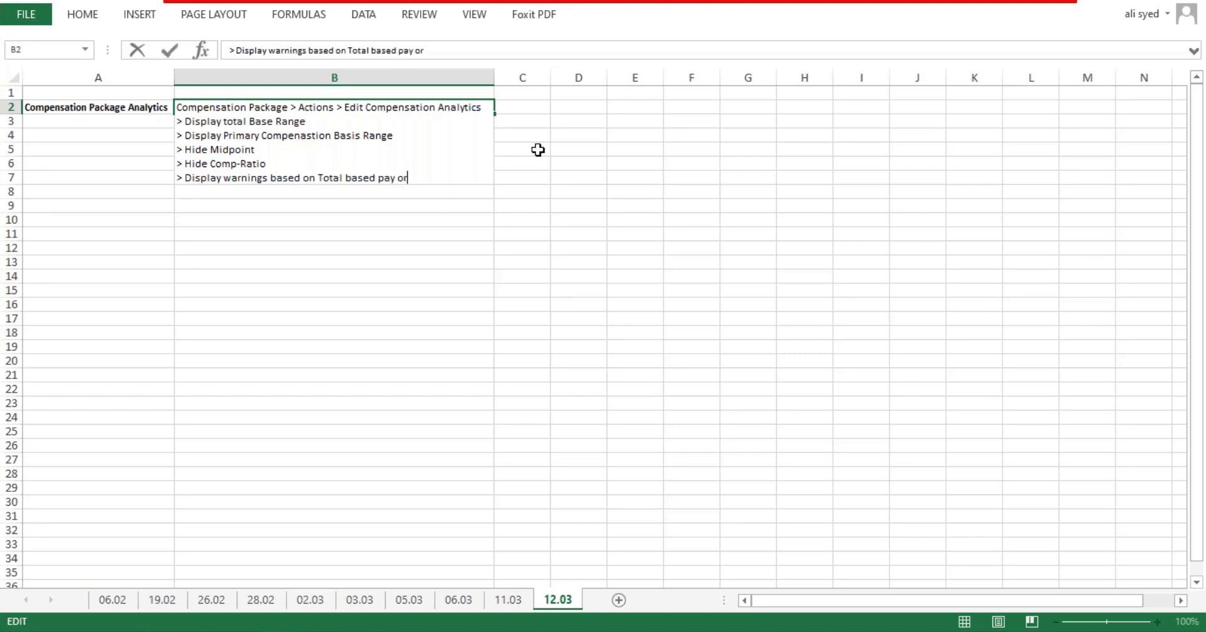
pyautogui.write(' primary compensation ')
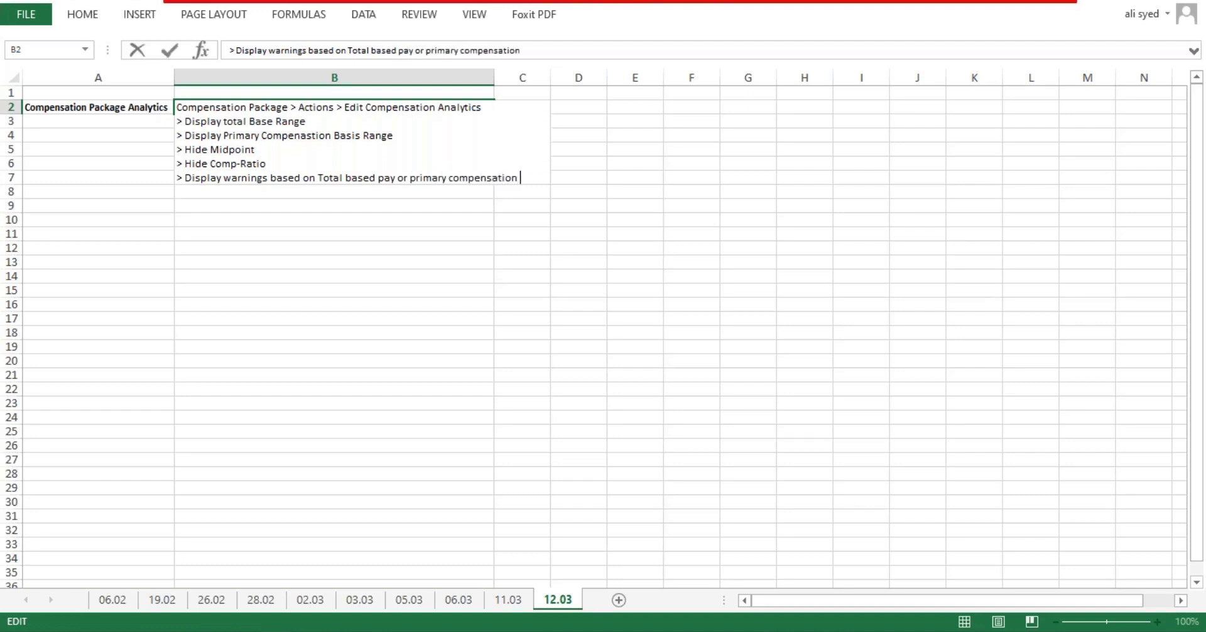
pyautogui.write('basis trange.')
pyautogui.press('Return')
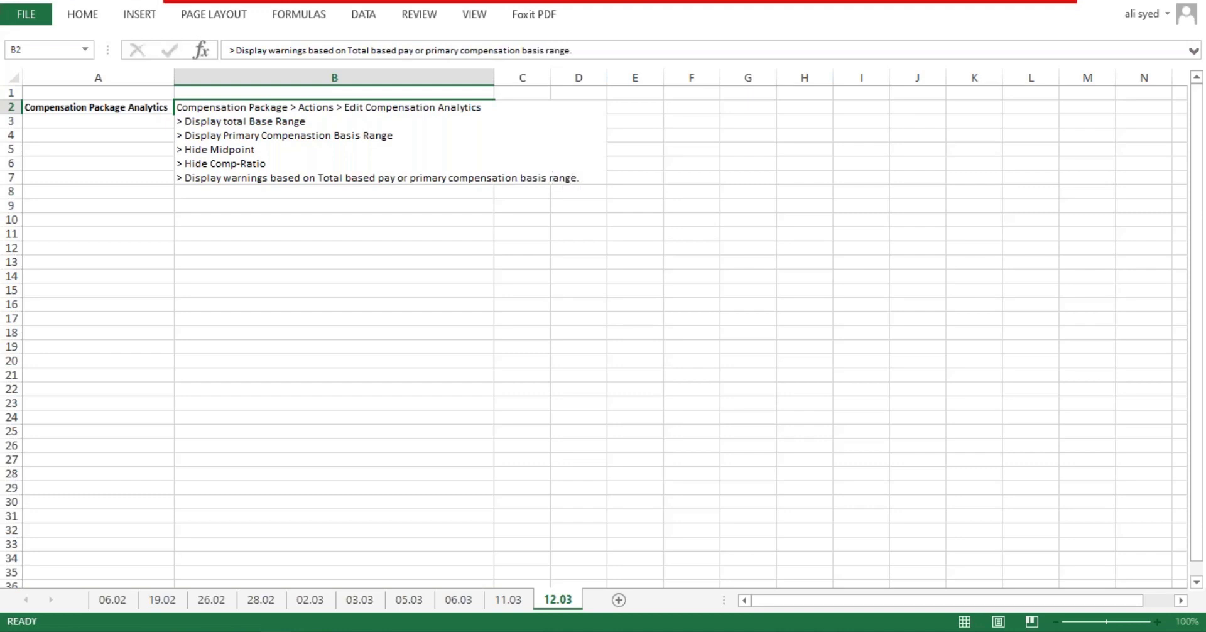
# Step: Widen column B to 51 and fit row 2's height to the notes
pyautogui.moveTo(494, 77); pyautogui.dragTo(596, 76)
pyautogui.click(12, 192)
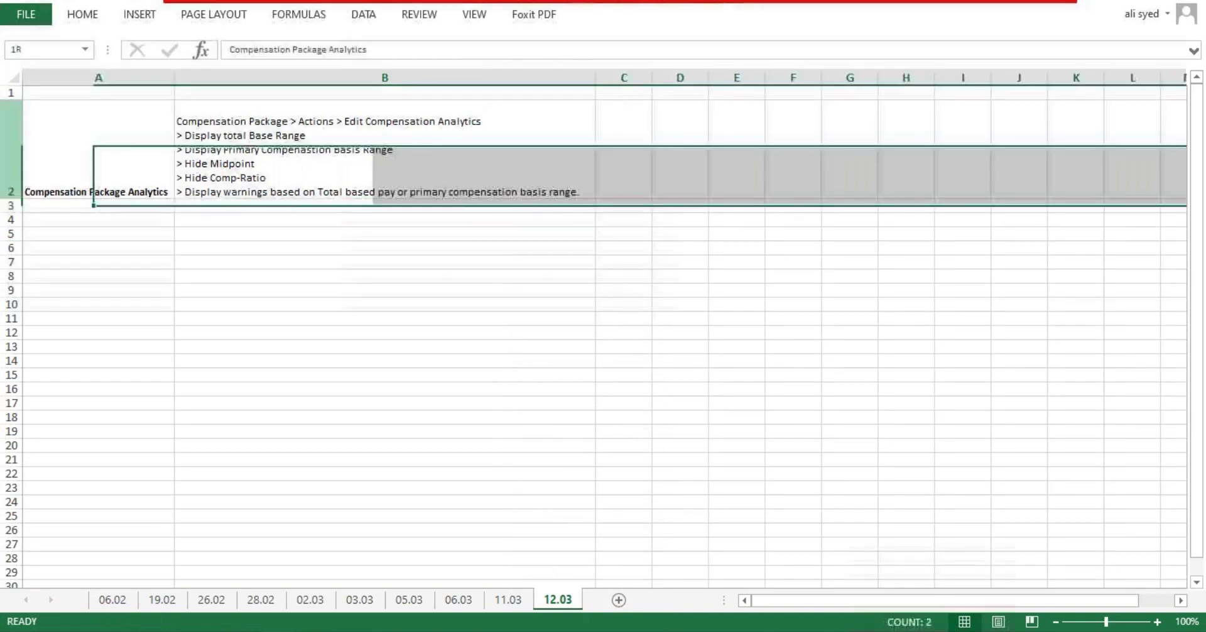
pyautogui.doubleClick(12, 198)
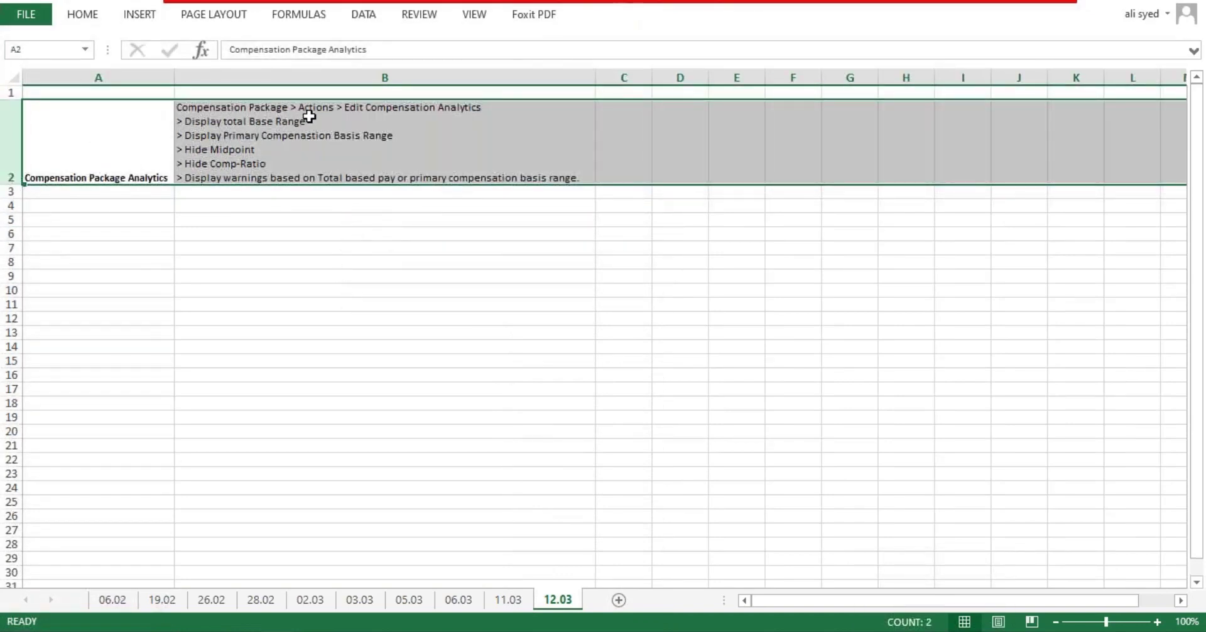
# Step: Join the two range display options in B2 into one line with 'or'
pyautogui.doubleClick(308, 121)
pyautogui.write('or')
pyautogui.press('Delete')
pyautogui.press('Delete')
pyautogui.press('Delete')
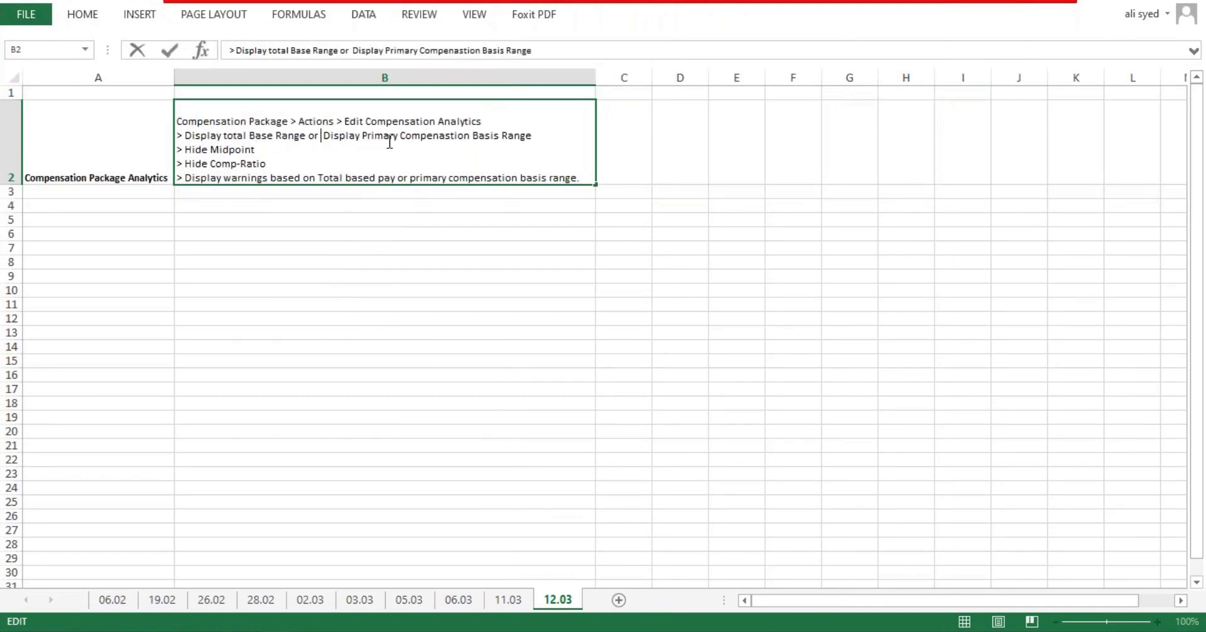
pyautogui.press('Return')
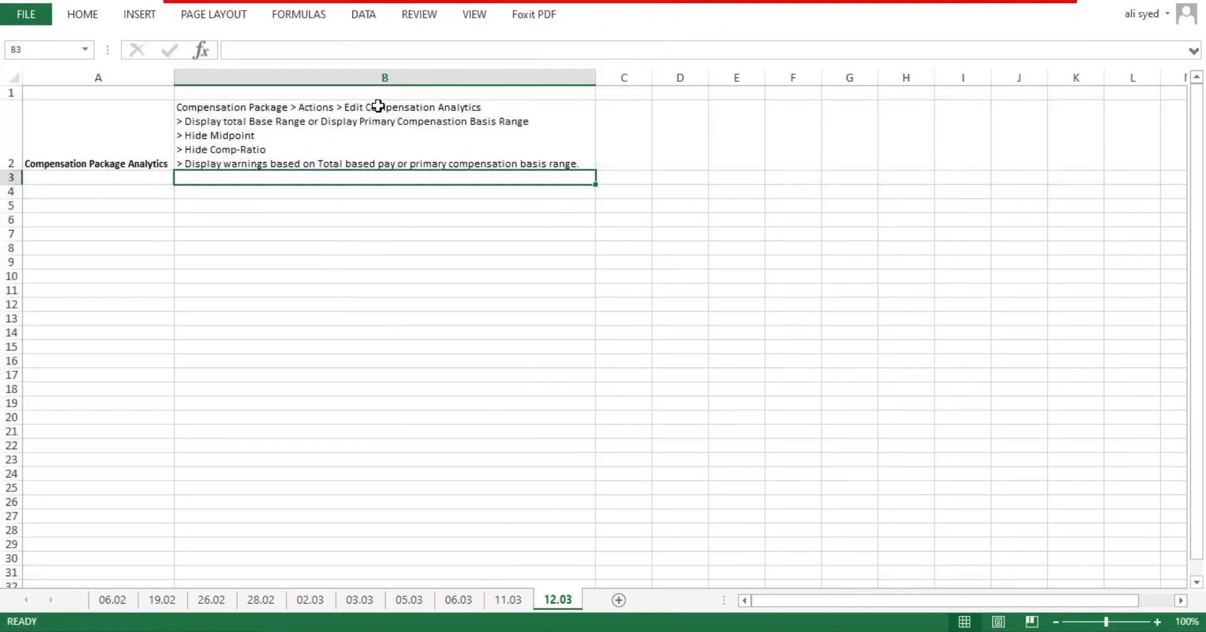
pyautogui.click(124, 194)
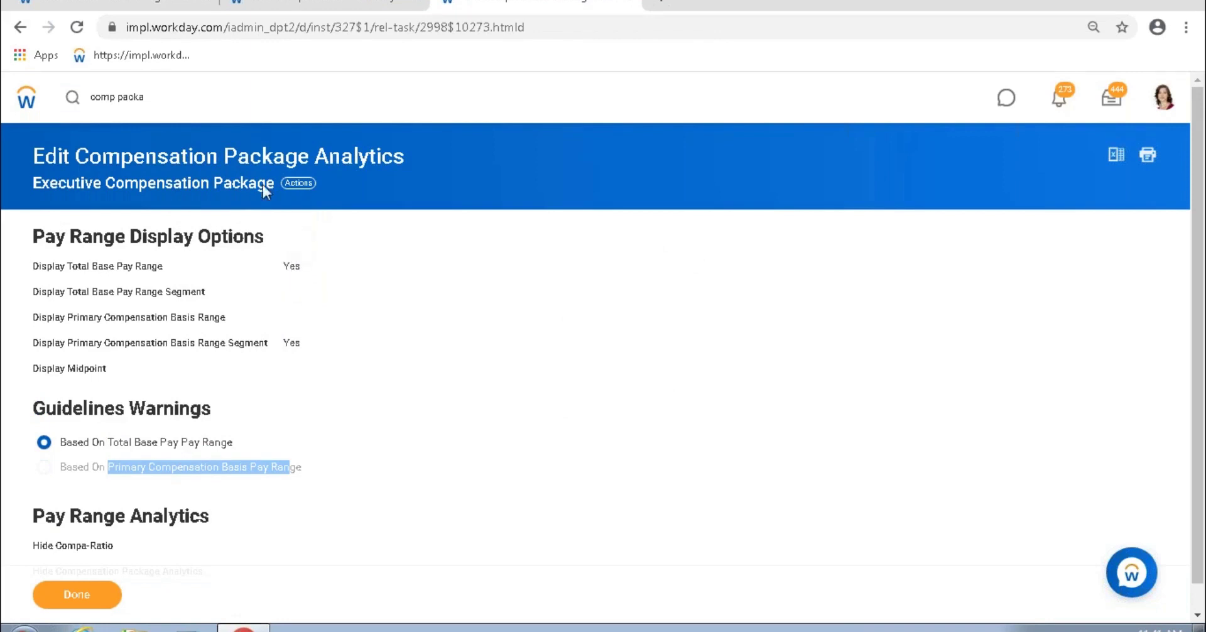
# Step: Clear the old text from the Workday search box
pyautogui.click(168, 100)
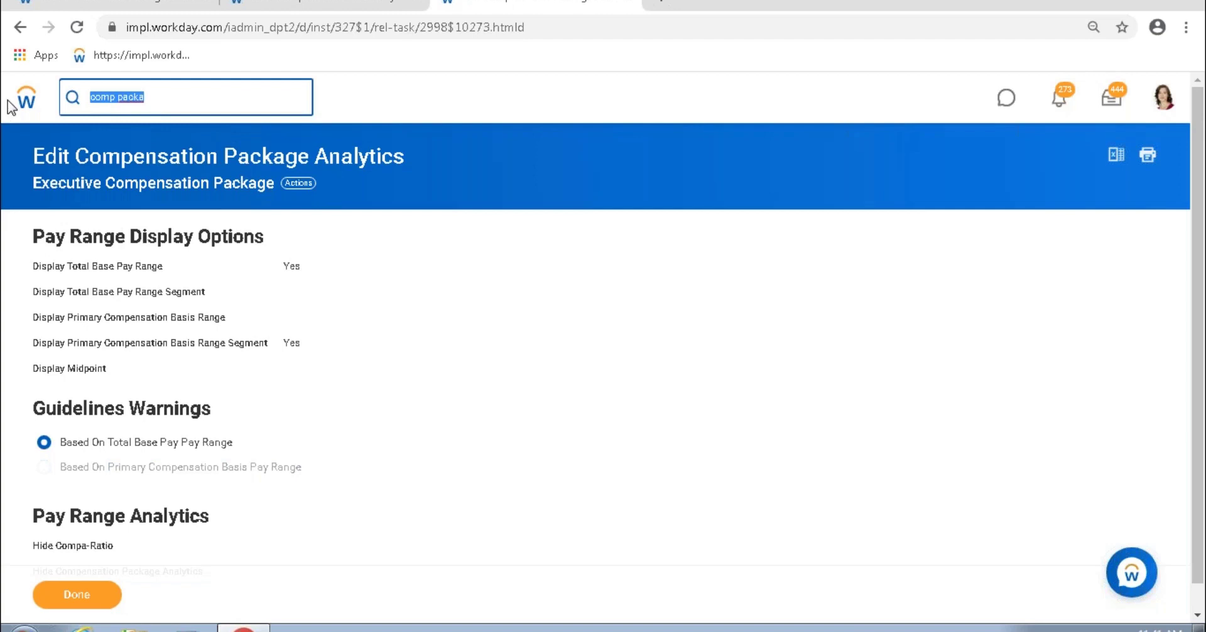
pyautogui.press('Home')
pyautogui.press('Delete')
pyautogui.press('Delete')
pyautogui.press('Delete')
pyautogui.press('Delete')
pyautogui.press('Delete')
pyautogui.press('Delete')
pyautogui.press('Delete')
pyautogui.press('Delete')
pyautogui.press('Delete')
pyautogui.press('Delete')
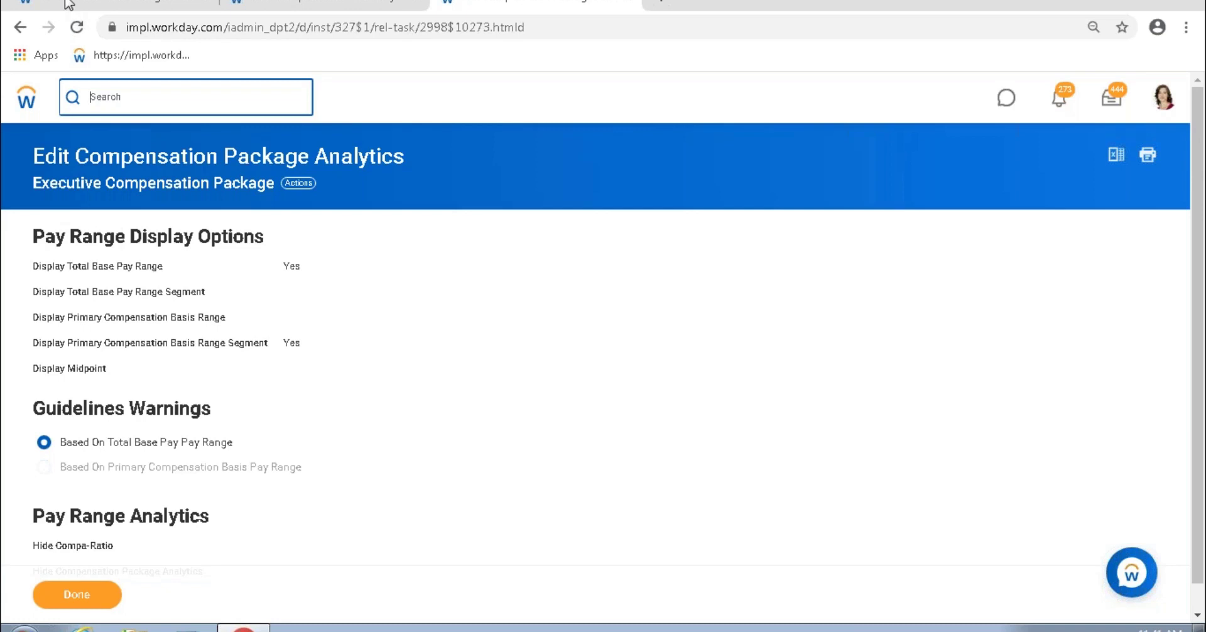
# Step: Review the worker's car, mobile phone and housing allowance plan rows on the compensation profile
pyautogui.hotkey('alt', 'Left')
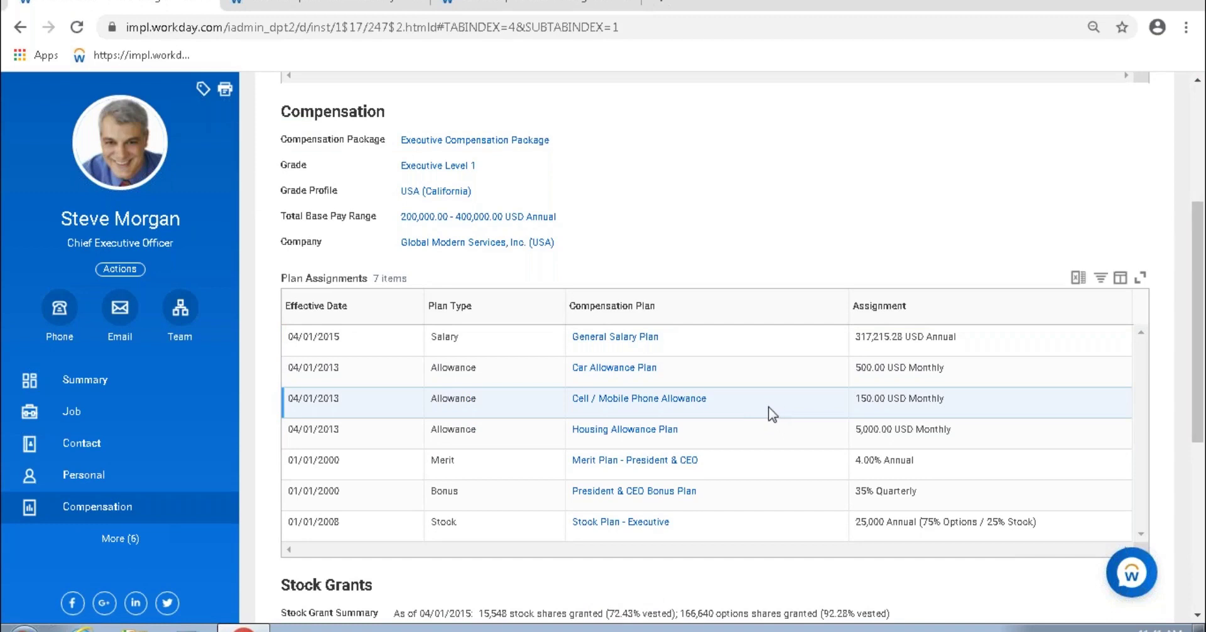
pyautogui.moveTo(860, 368); pyautogui.dragTo(940, 372)
pyautogui.click(923, 385)
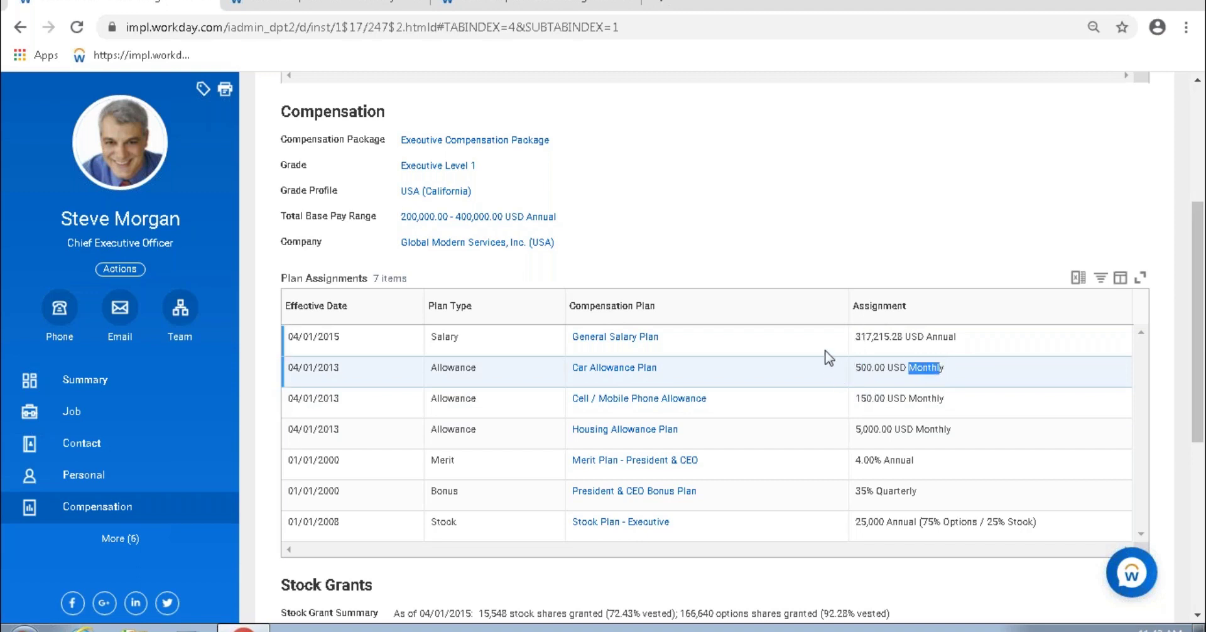
pyautogui.moveTo(959, 434); pyautogui.dragTo(860, 369)
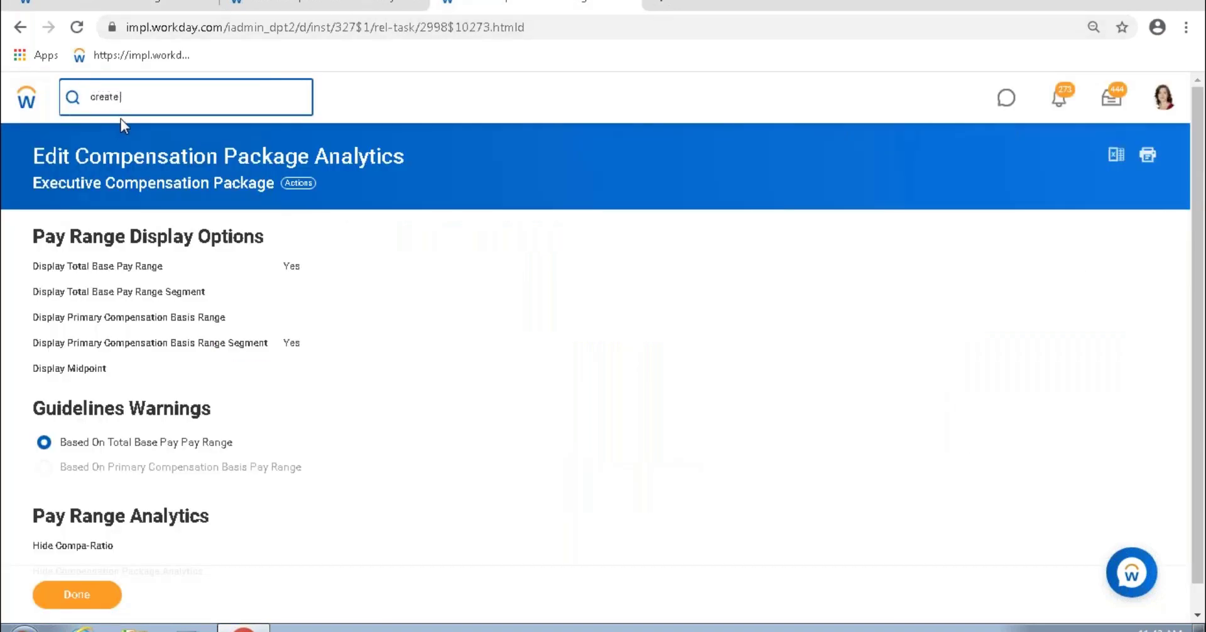
# Step: Search Workday for 'create allowance plan' and open the Create Allowance Plan task
pyautogui.write('nce plan')
pyautogui.press('Return')
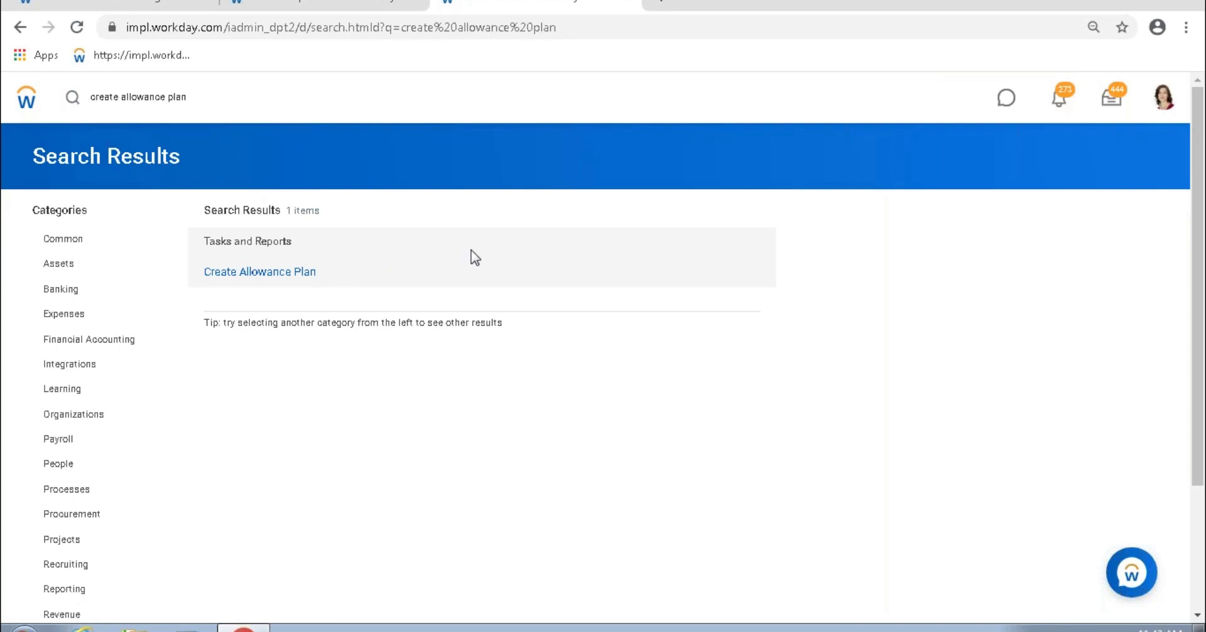
pyautogui.click(351, 282)
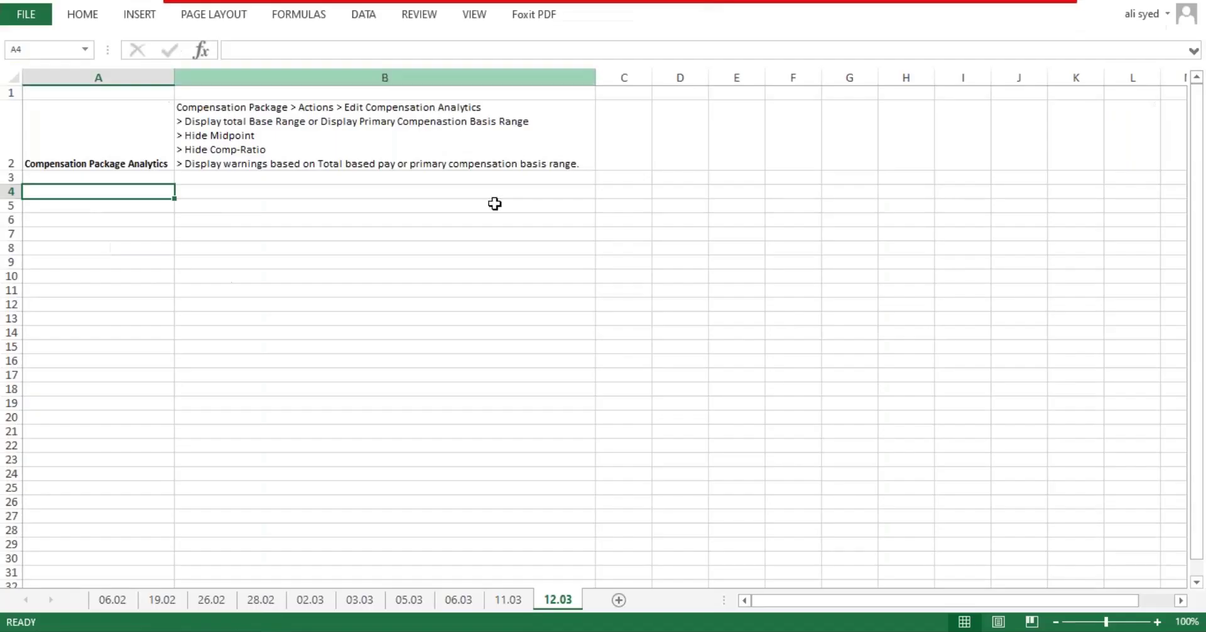
# Step: Enter 12000 in D6 and Annum in E6
pyautogui.click(658, 220)
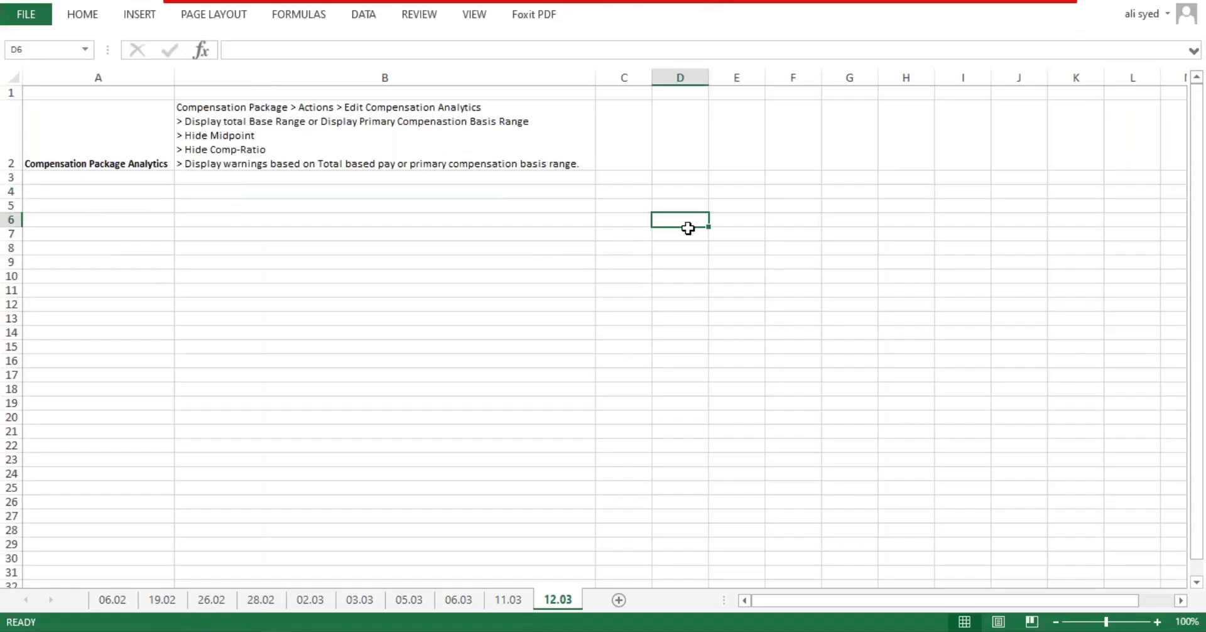
pyautogui.write('12000')
pyautogui.press('Tab')
pyautogui.write('Annum')
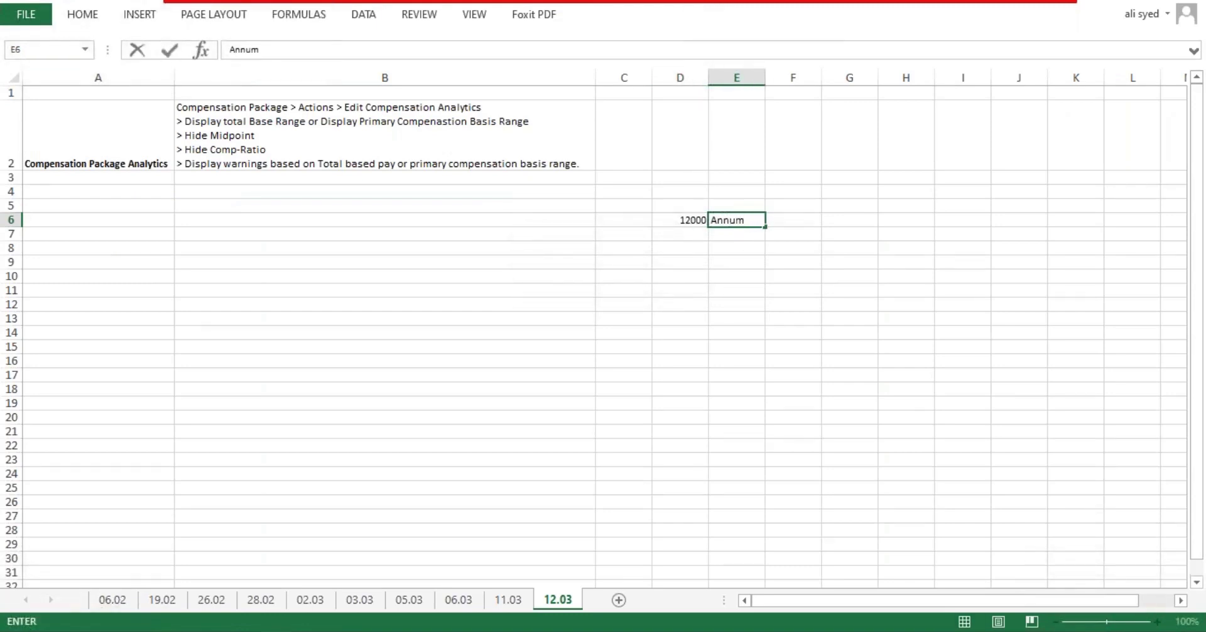
pyautogui.press('Return')
# Step: Enter Mobile in D7 and 1000 PM in E7
pyautogui.click(691, 220)
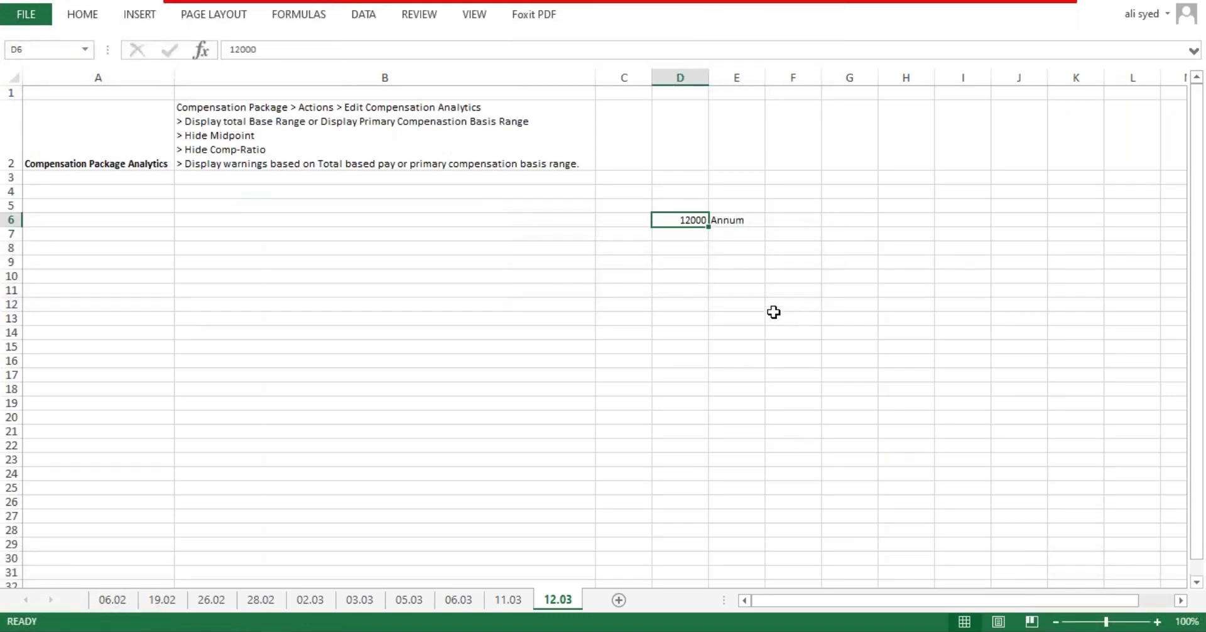
pyautogui.click(691, 237)
pyautogui.write('Mobile')
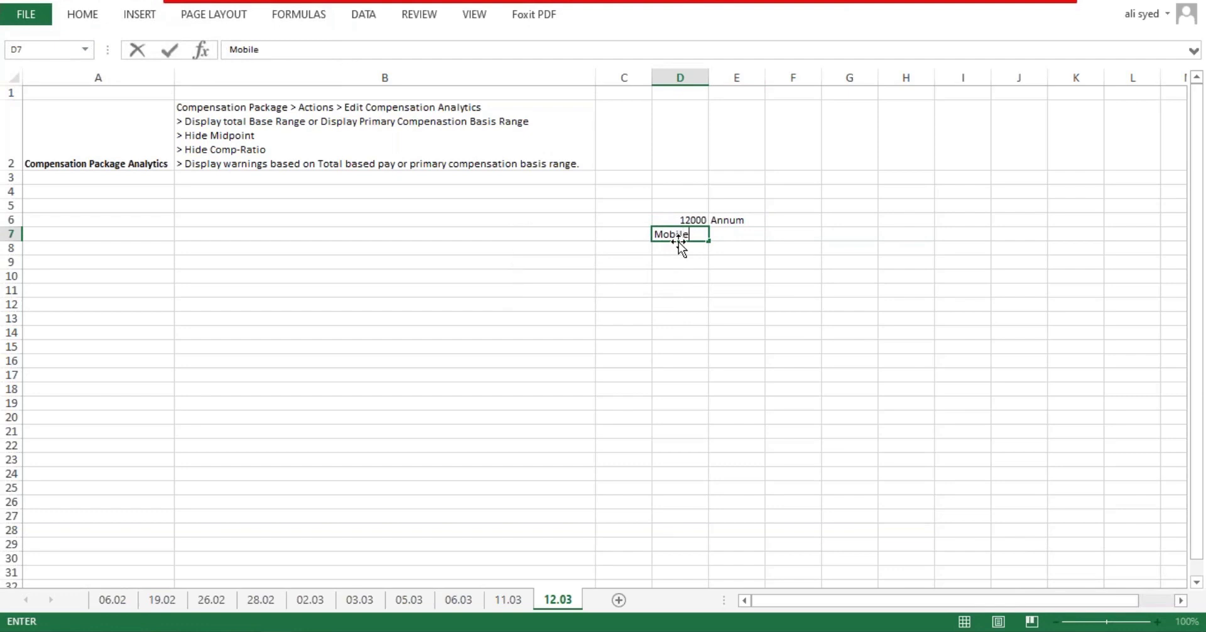
pyautogui.press('Tab')
pyautogui.write('1000')
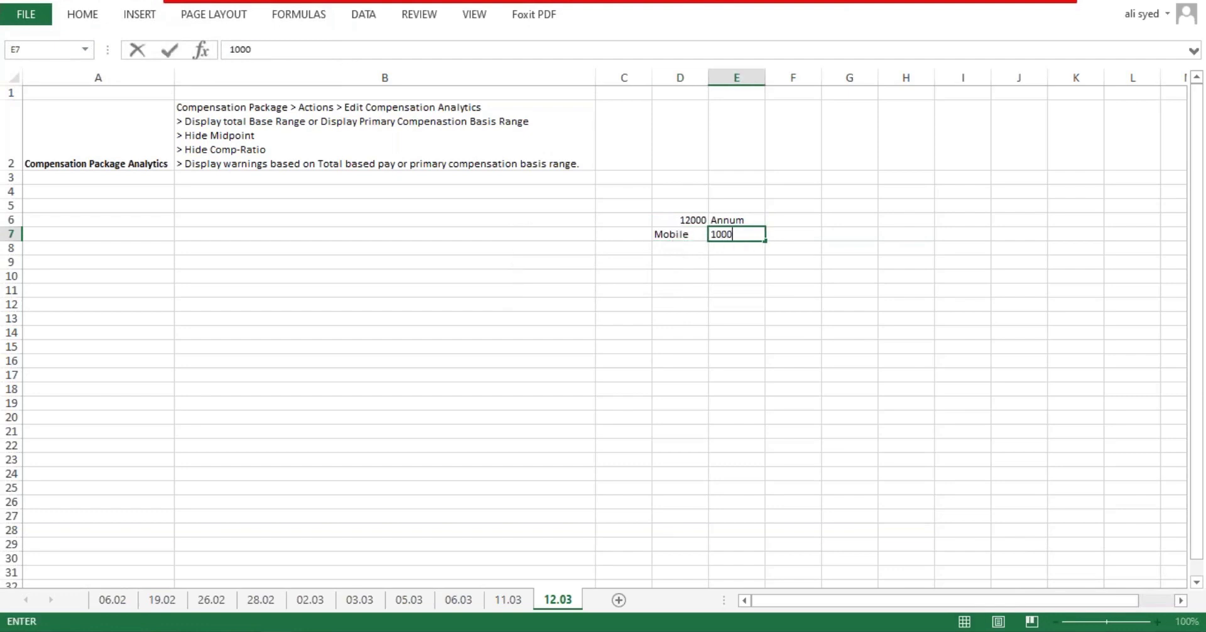
pyautogui.write(' PM')
pyautogui.press('Return')
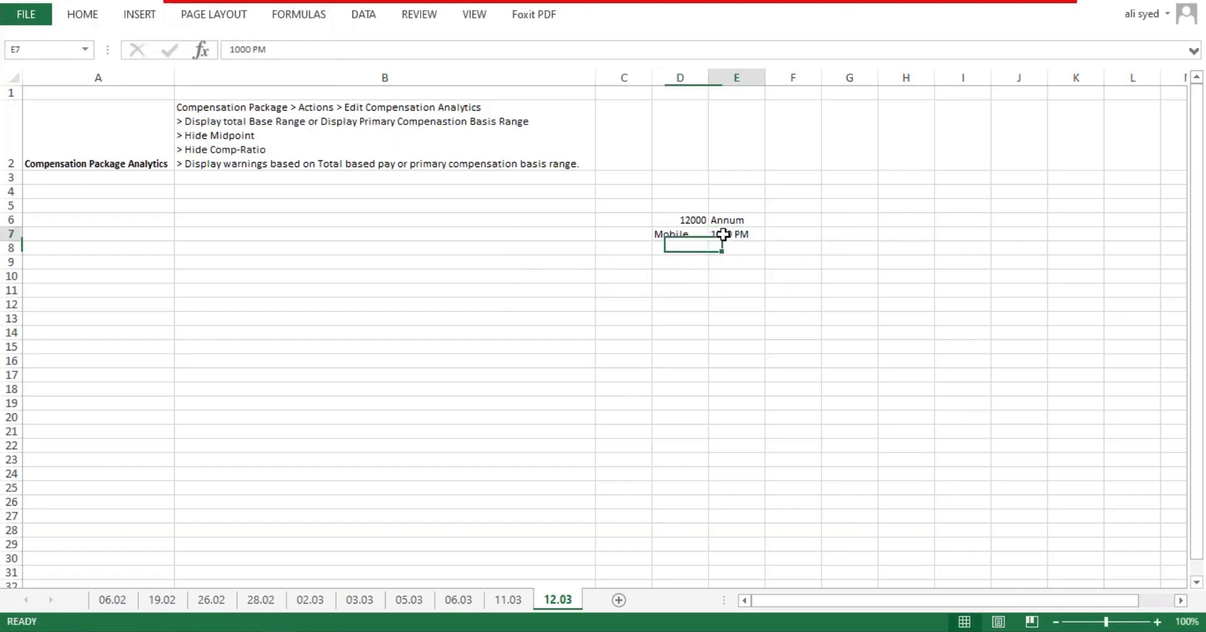
# Step: Check the 1000 PM text in E7, then select the 12000 Annum cells
pyautogui.doubleClick(733, 234)
pyautogui.moveTo(730, 234); pyautogui.dragTo(711, 235)
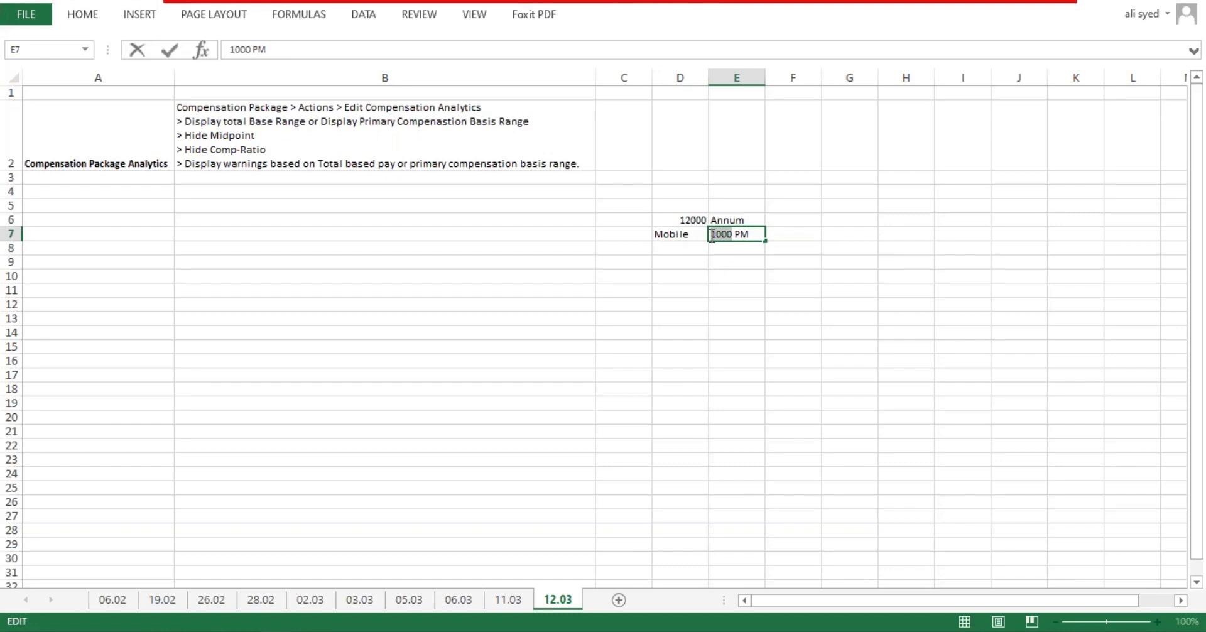
pyautogui.moveTo(713, 258)
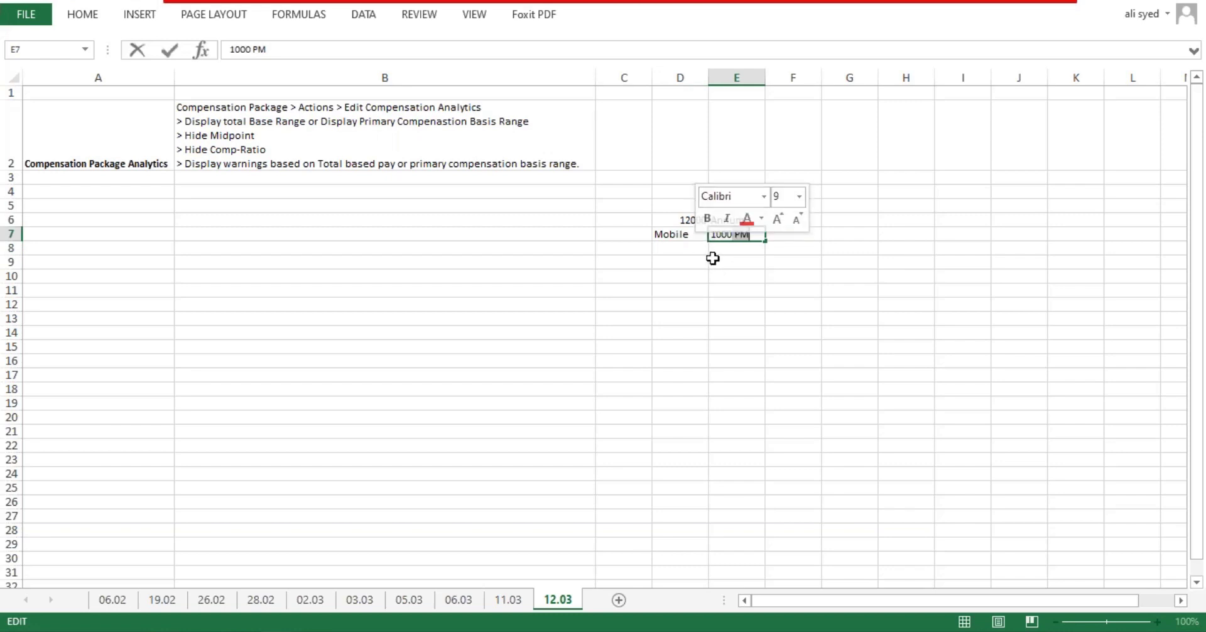
pyautogui.moveTo(750, 234); pyautogui.dragTo(728, 234)
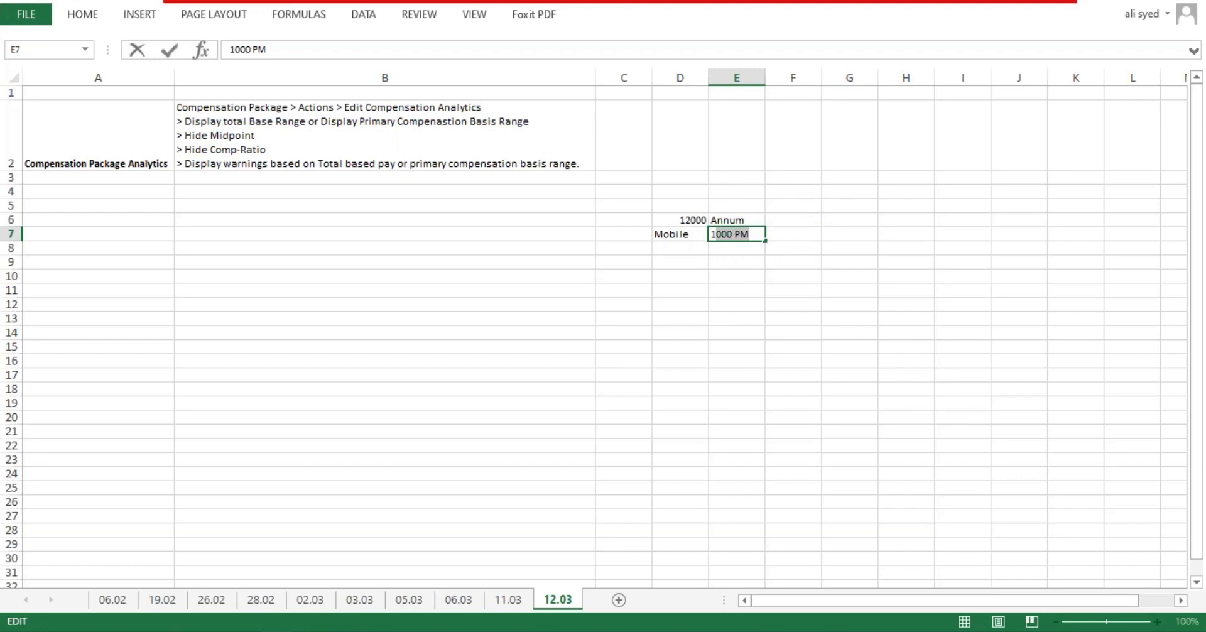
pyautogui.moveTo(661, 220); pyautogui.dragTo(922, 220)
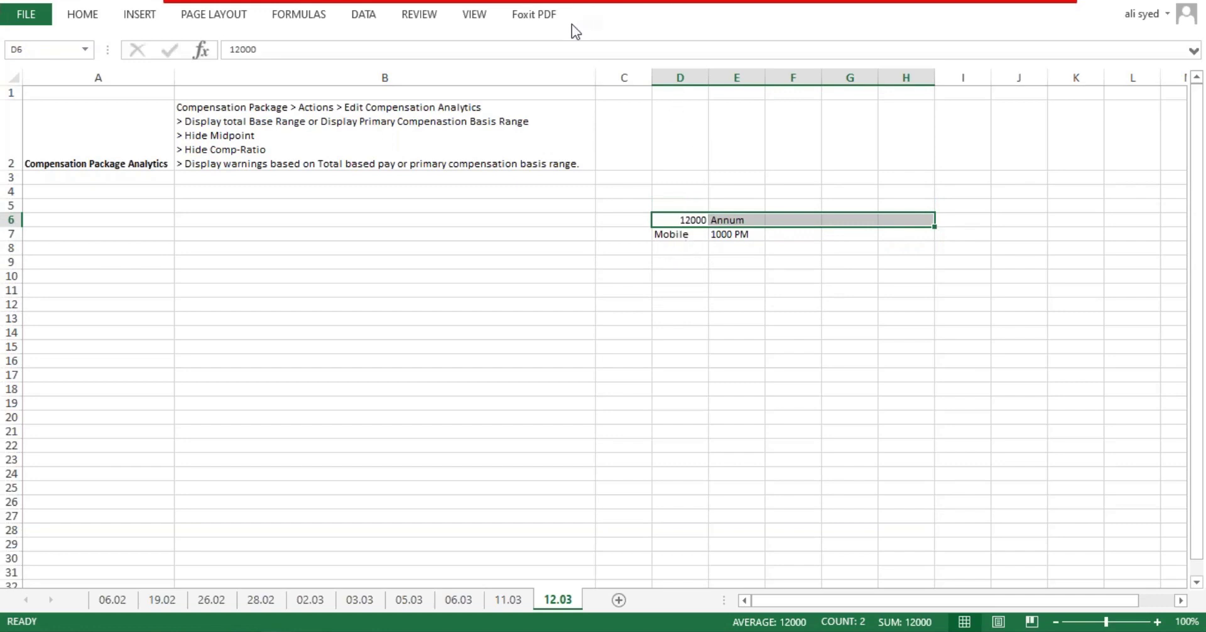
# Step: Enter 'Eligible' in F6 and select the row 6 notes D6:F6
pyautogui.click(810, 223)
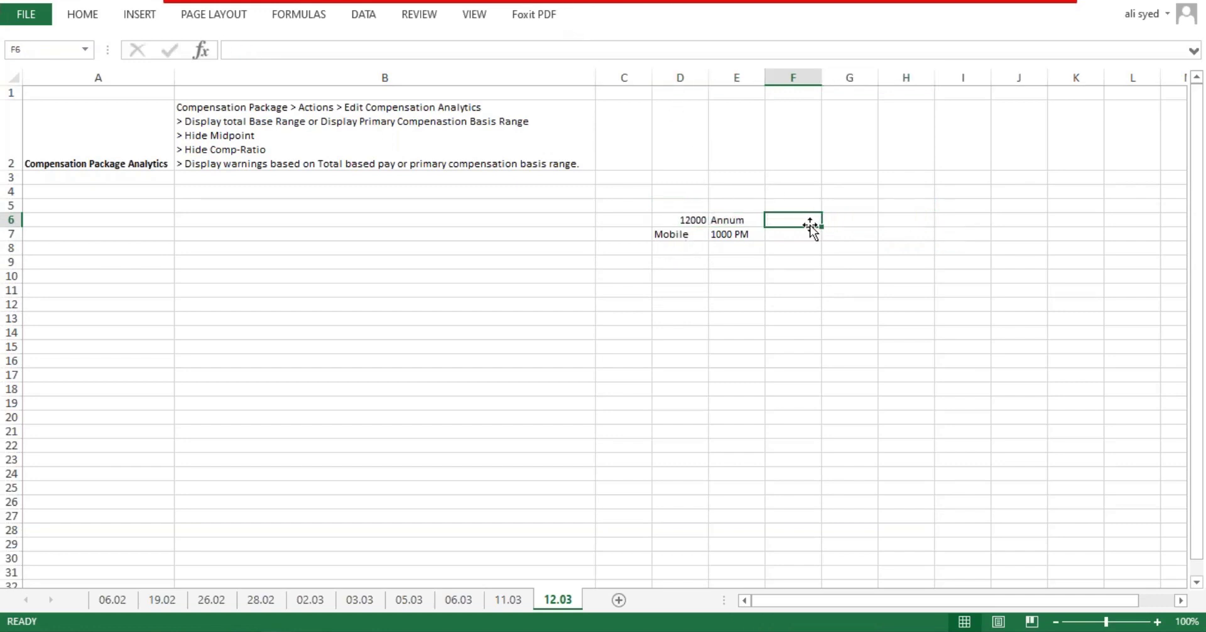
pyautogui.write('Eligible')
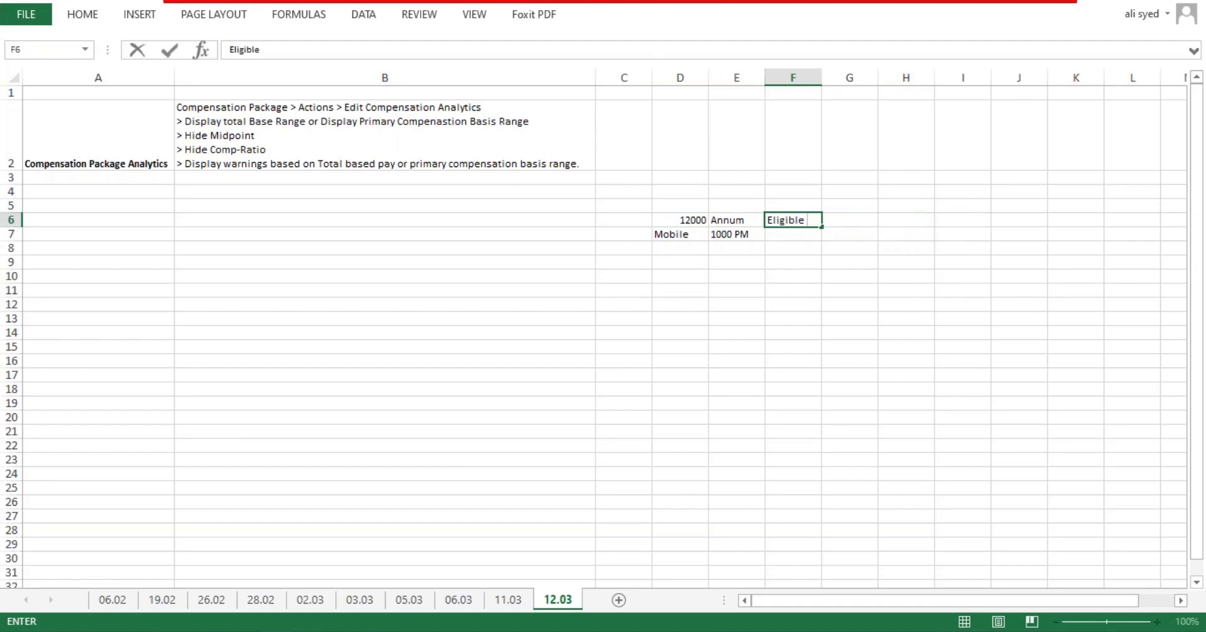
pyautogui.press('Return')
pyautogui.moveTo(689, 221); pyautogui.dragTo(810, 219)
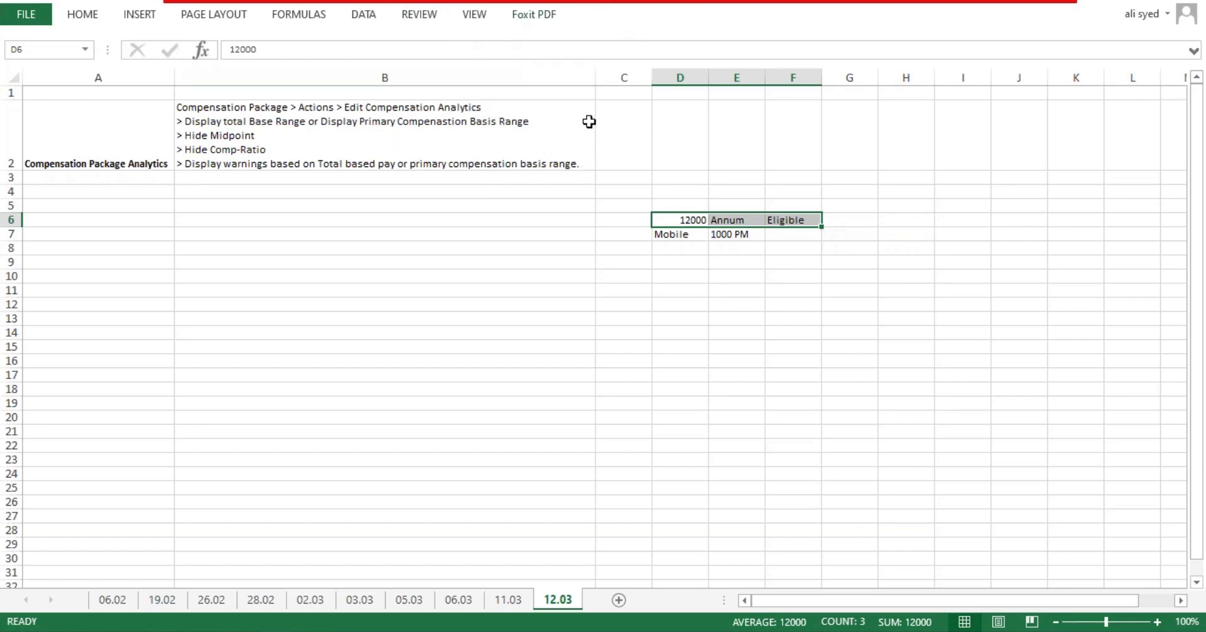
pyautogui.click(697, 220)
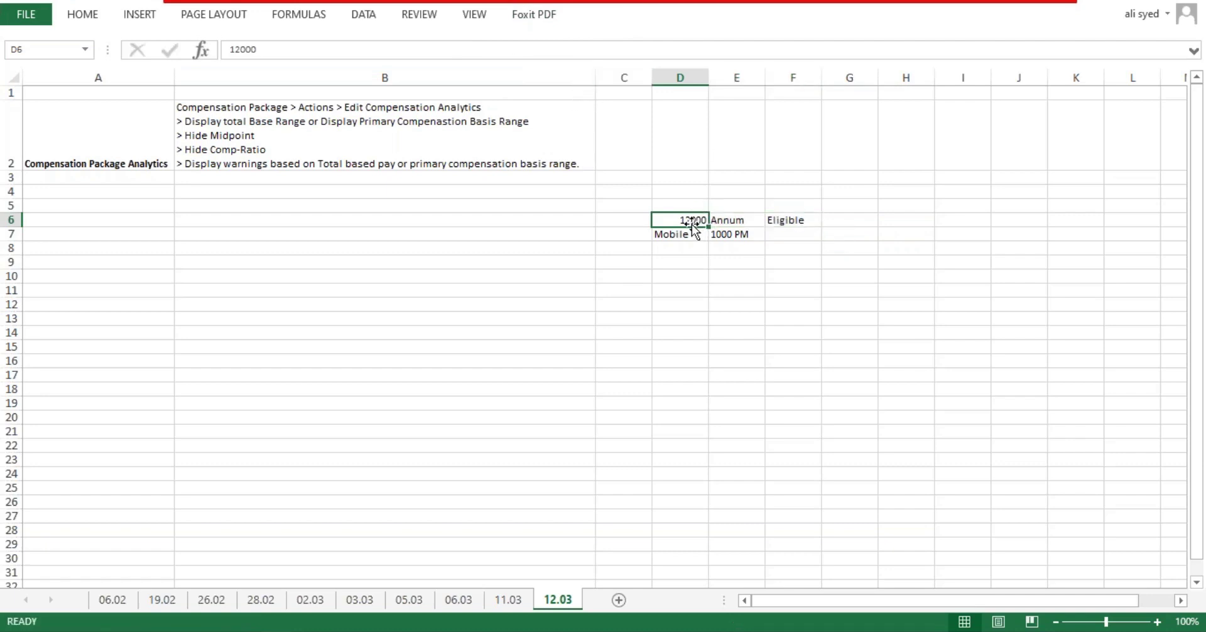
pyautogui.doubleClick(685, 218)
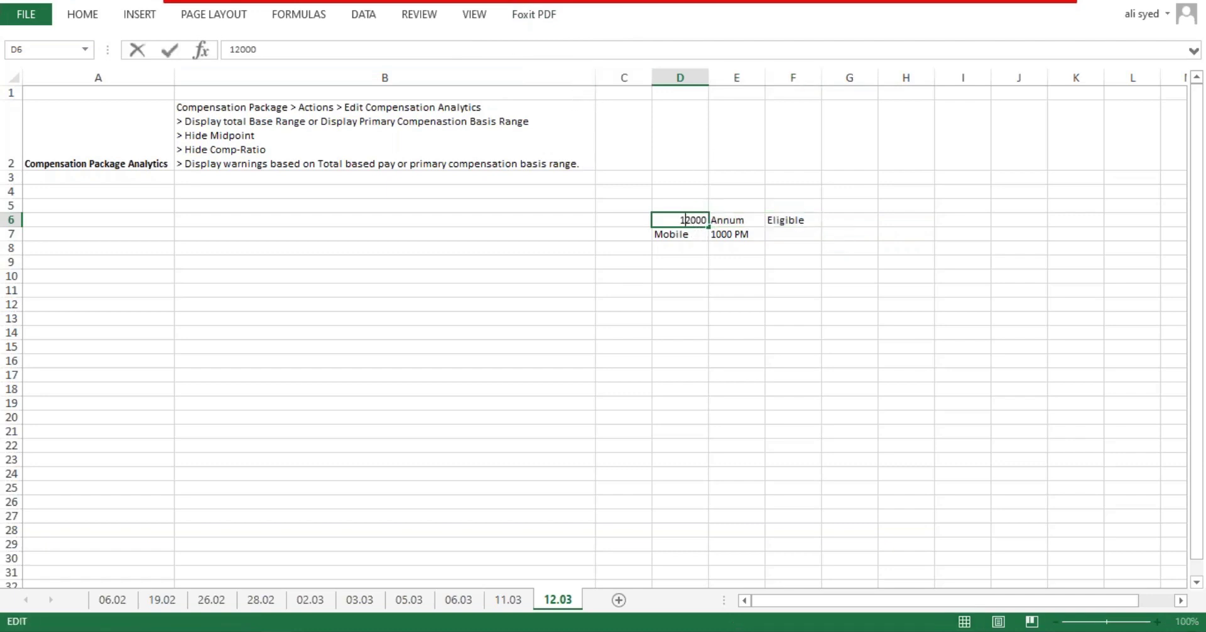
pyautogui.doubleClick(686, 217)
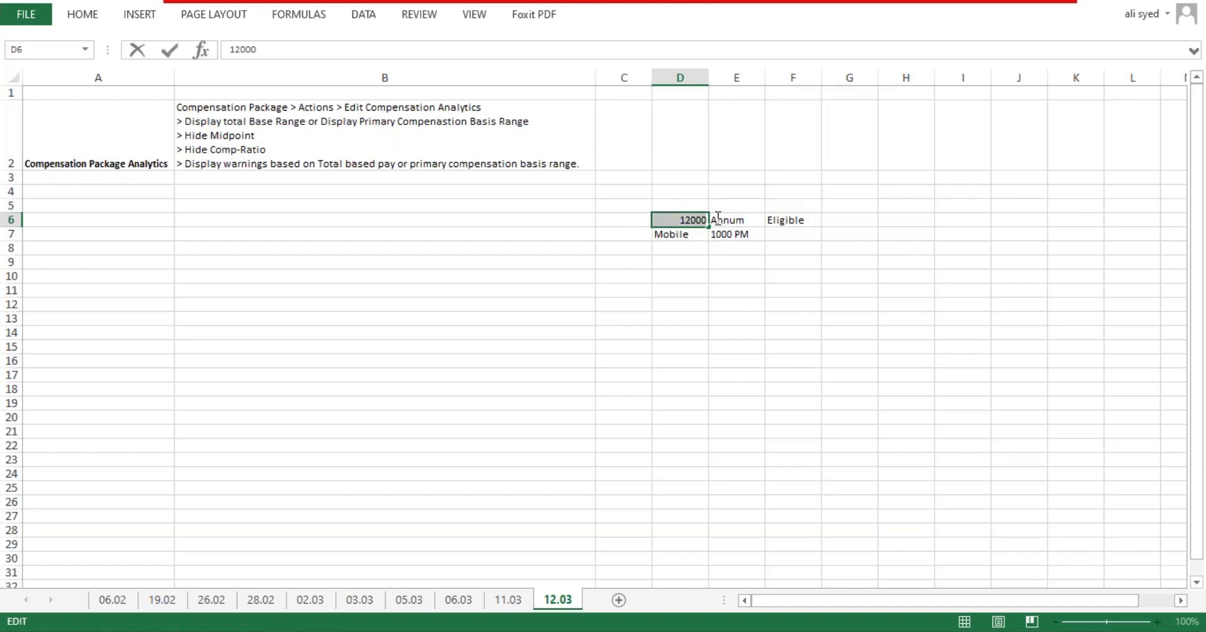
pyautogui.click(860, 222)
pyautogui.click(669, 221)
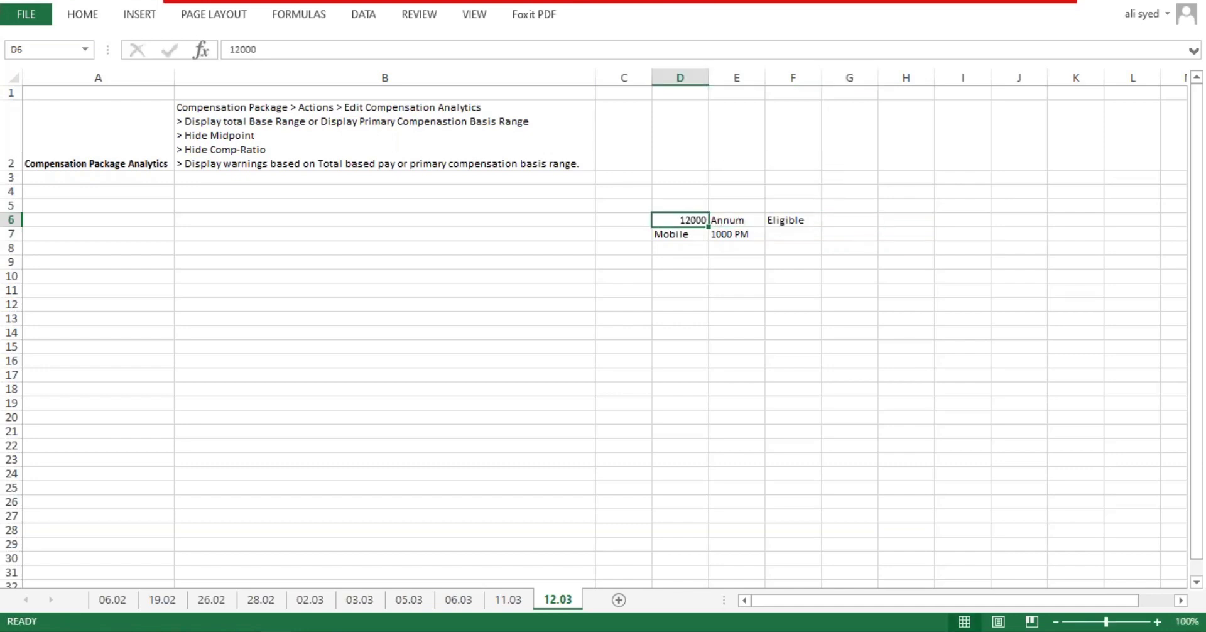
pyautogui.doubleClick(680, 219)
pyautogui.doubleClick(681, 217)
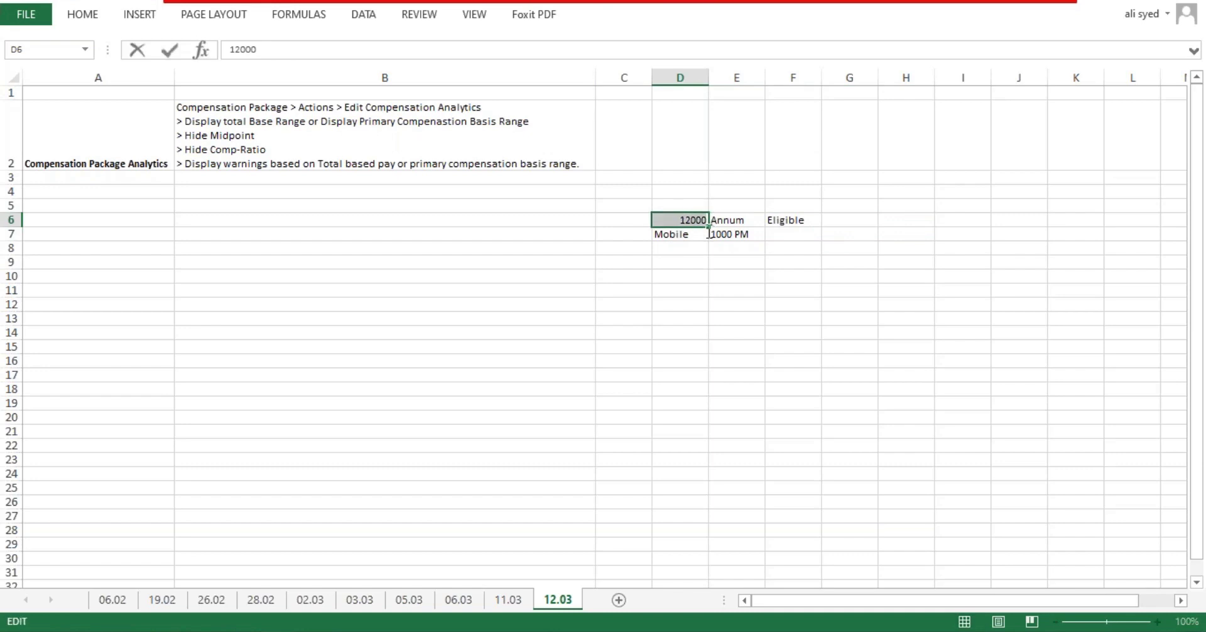
pyautogui.click(705, 220)
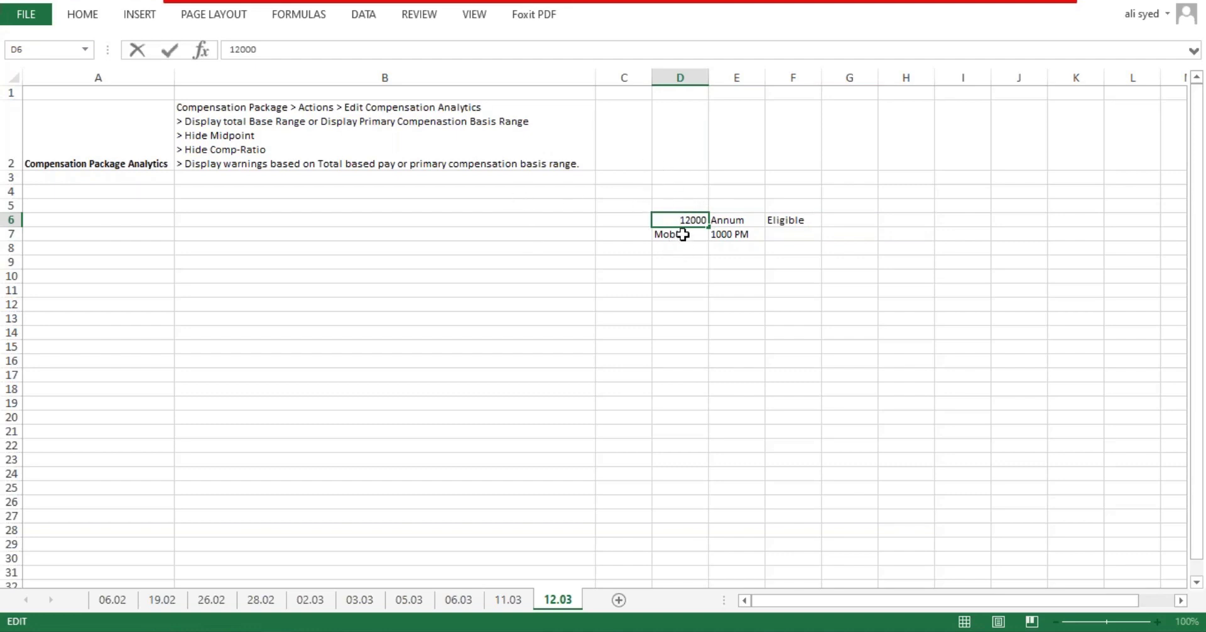
pyautogui.doubleClick(679, 221)
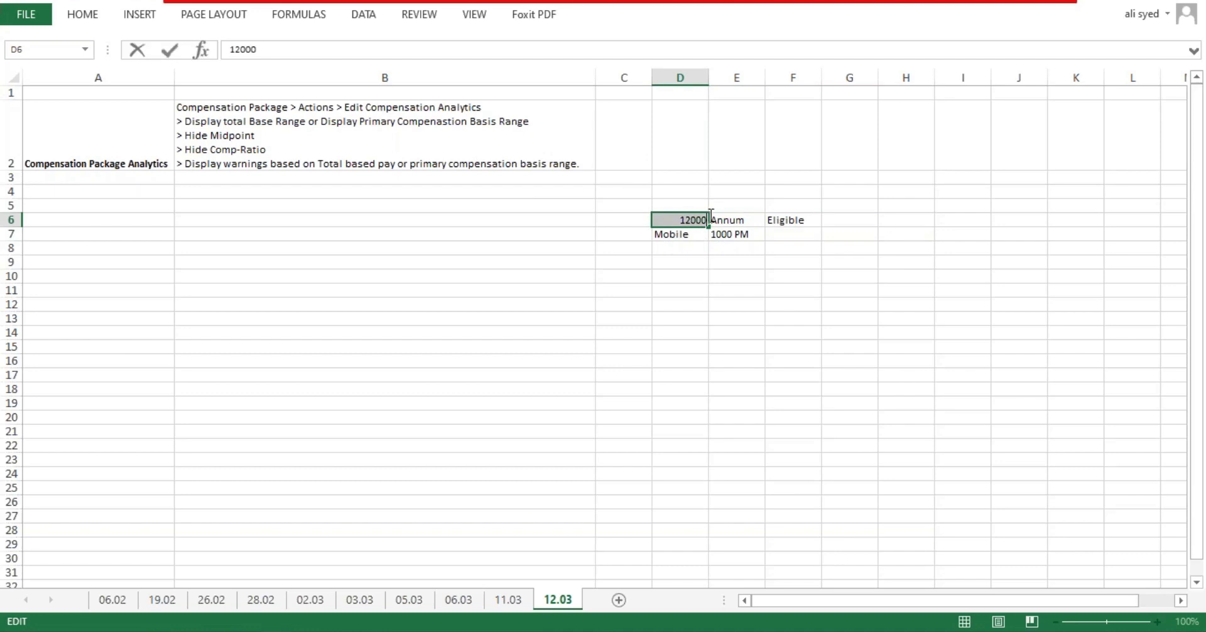
pyautogui.click(695, 216)
pyautogui.doubleClick(701, 217)
pyautogui.click(802, 222)
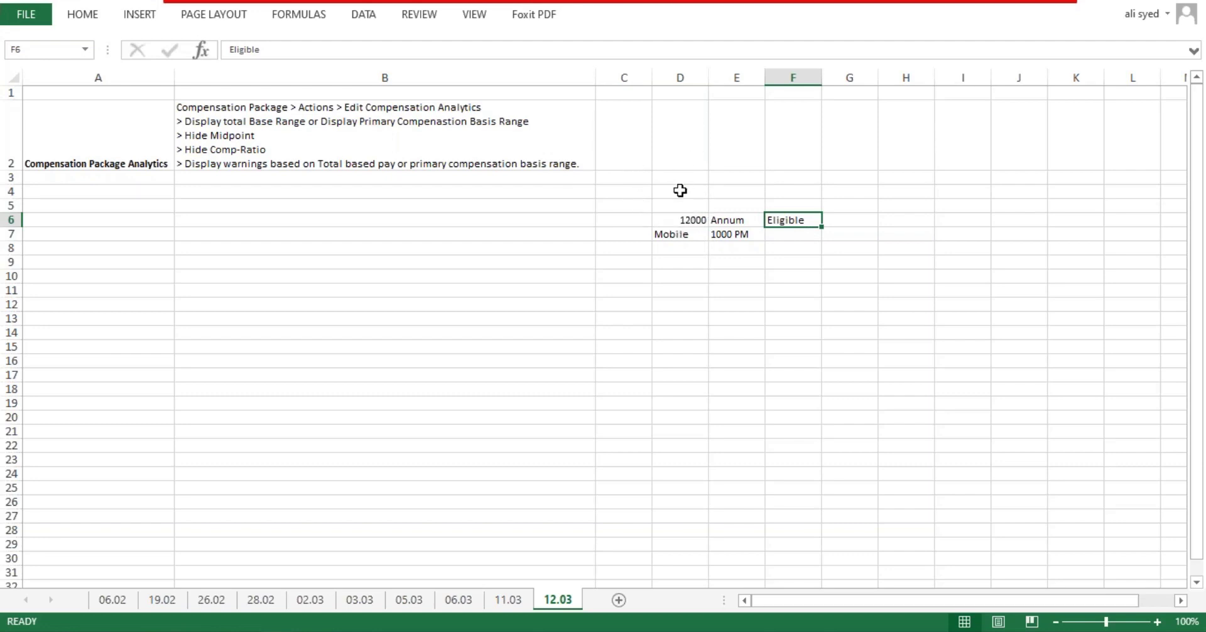
pyautogui.moveTo(687, 221); pyautogui.dragTo(838, 235)
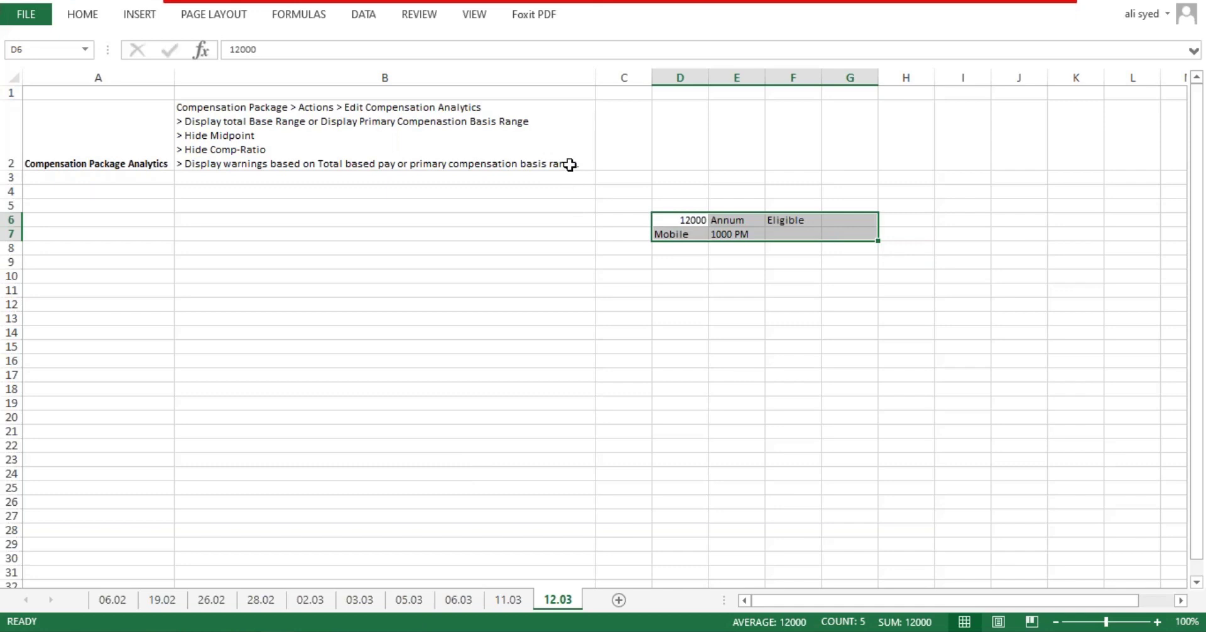
# Step: Enter 'Expense Item' in cell G6 after Eligible, then select G6:I6
pyautogui.click(831, 218)
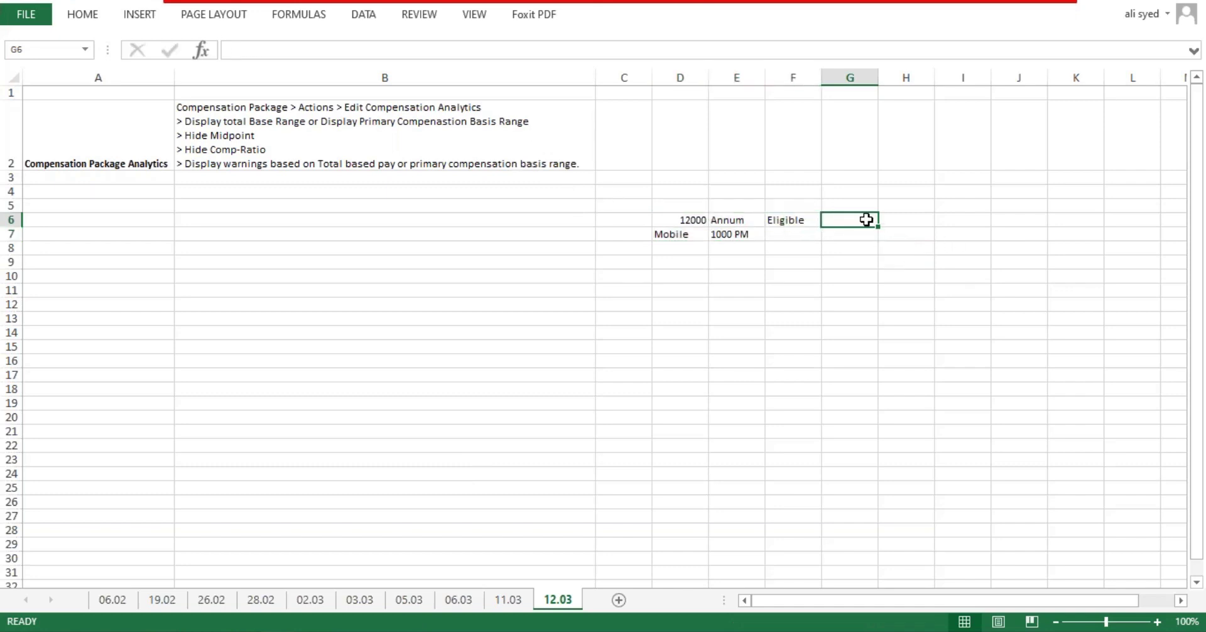
pyautogui.write('Expense')
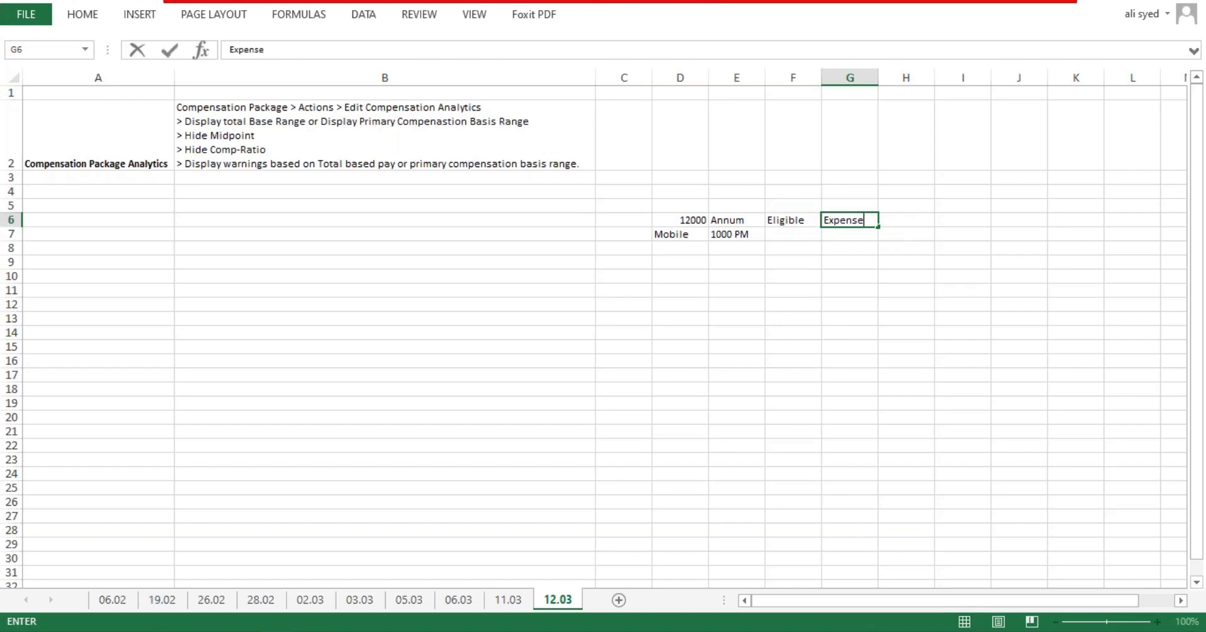
pyautogui.write(' Item')
pyautogui.press('Return')
pyautogui.click(868, 214)
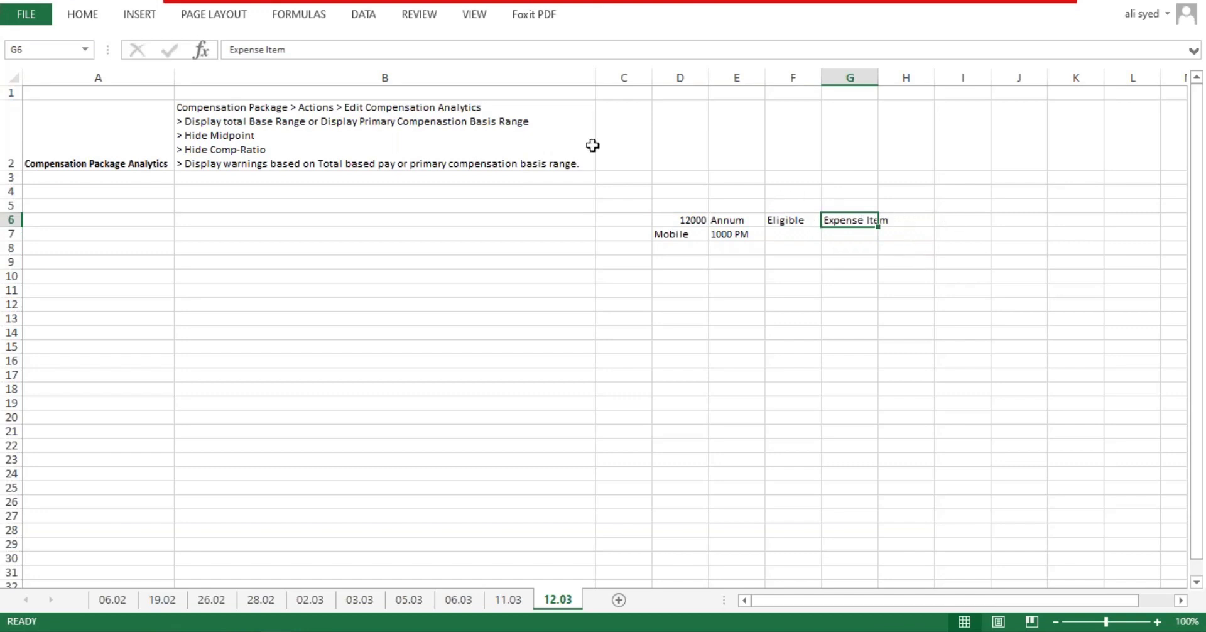
pyautogui.click(984, 206)
pyautogui.moveTo(984, 220); pyautogui.dragTo(846, 218)
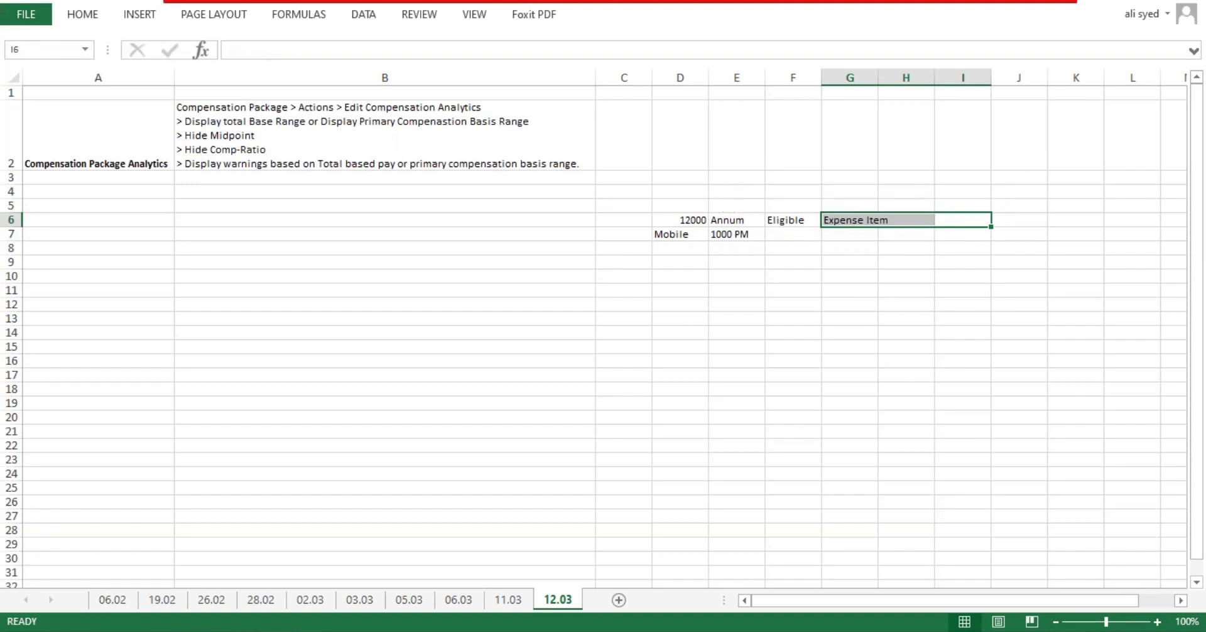
# Step: Start a reimbursable Amount Based Plan effective 03/12/2020 and submit it to reach the Details page
pyautogui.click(251, 556)
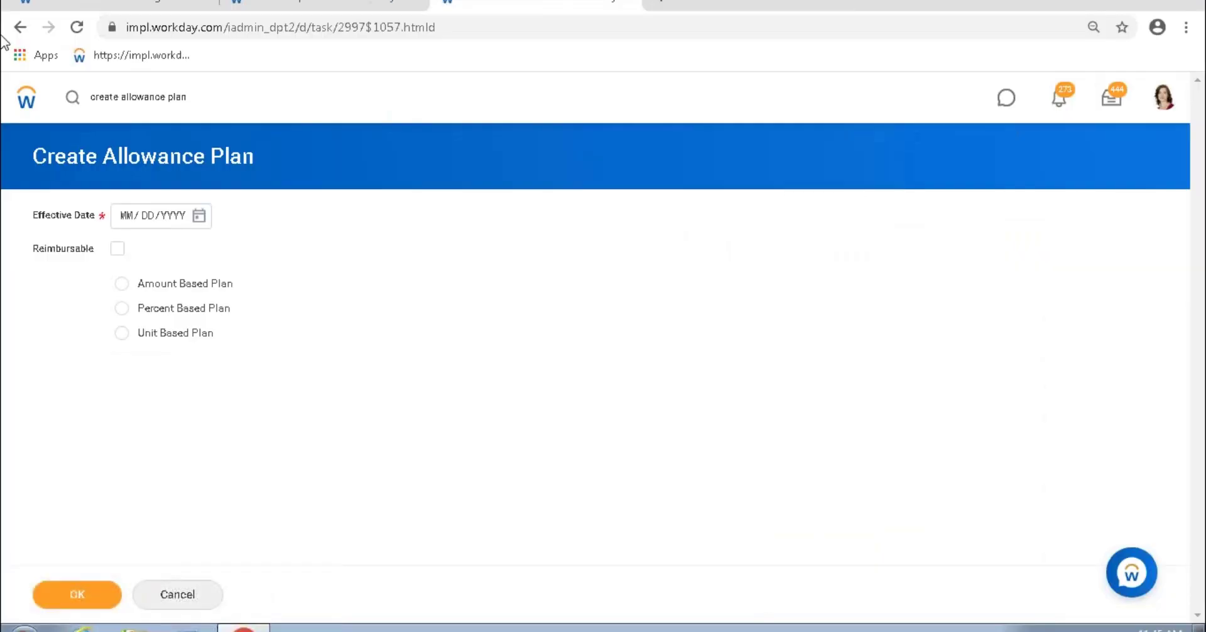
pyautogui.click(117, 249)
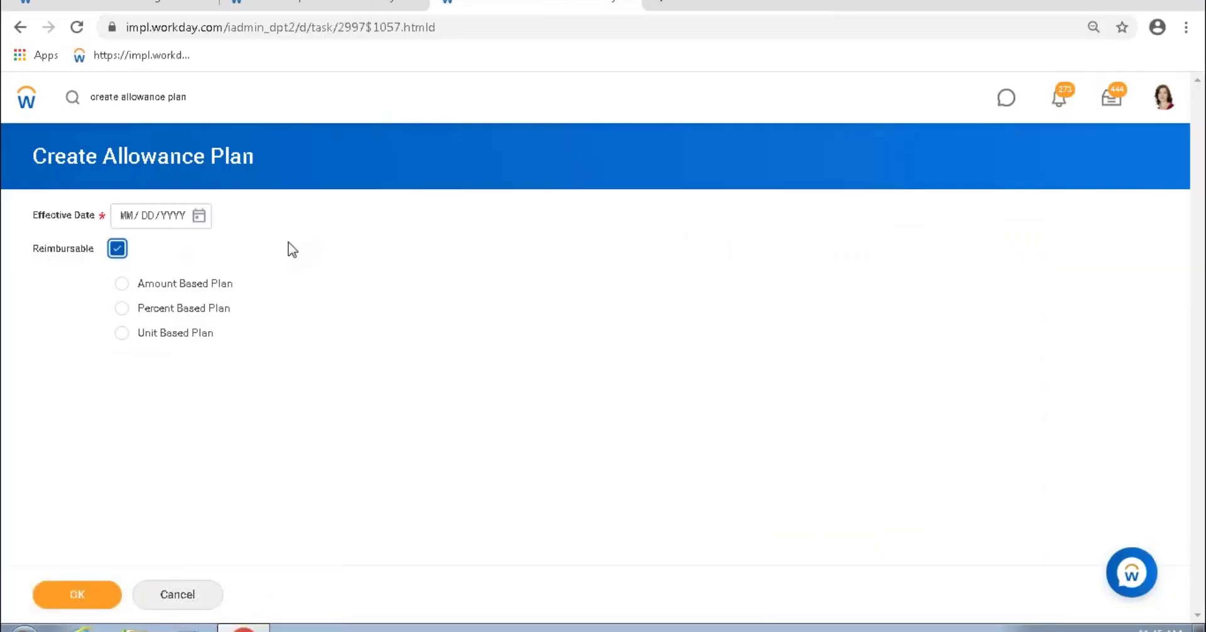
pyautogui.click(198, 216)
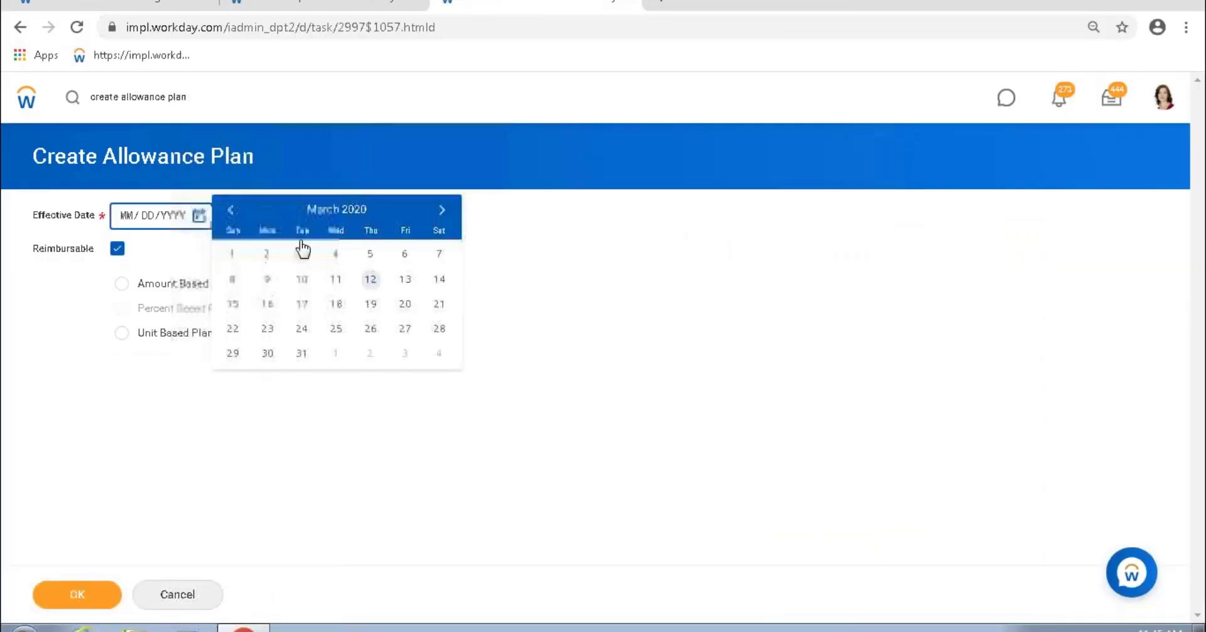
pyautogui.click(372, 280)
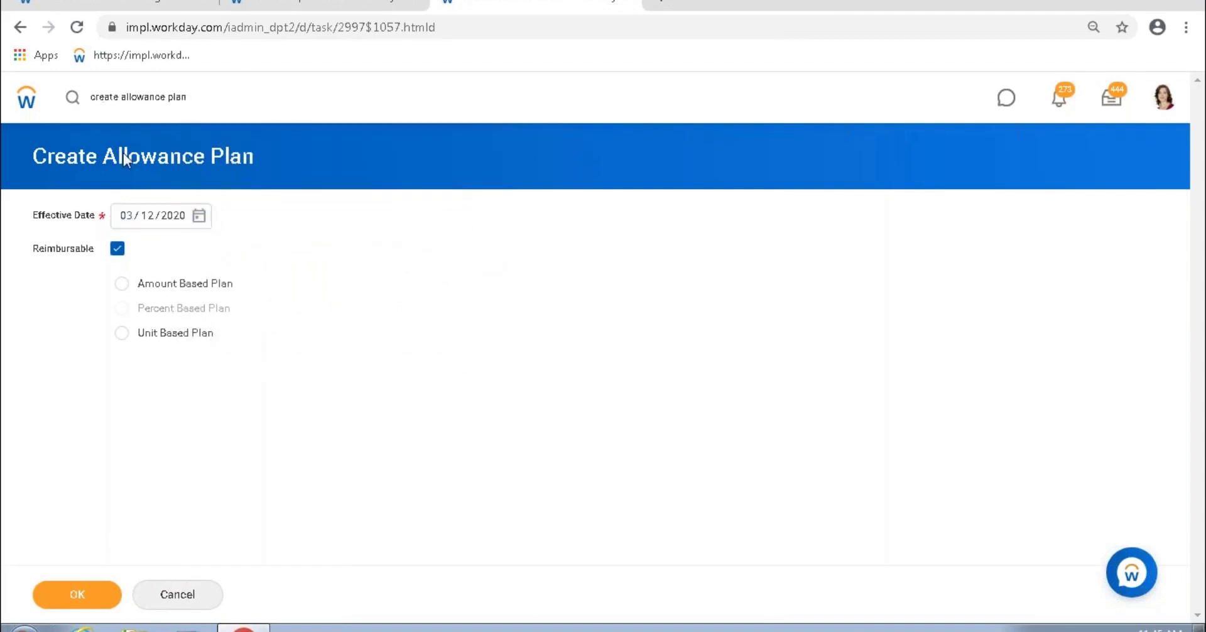
pyautogui.tripleClick(266, 172)
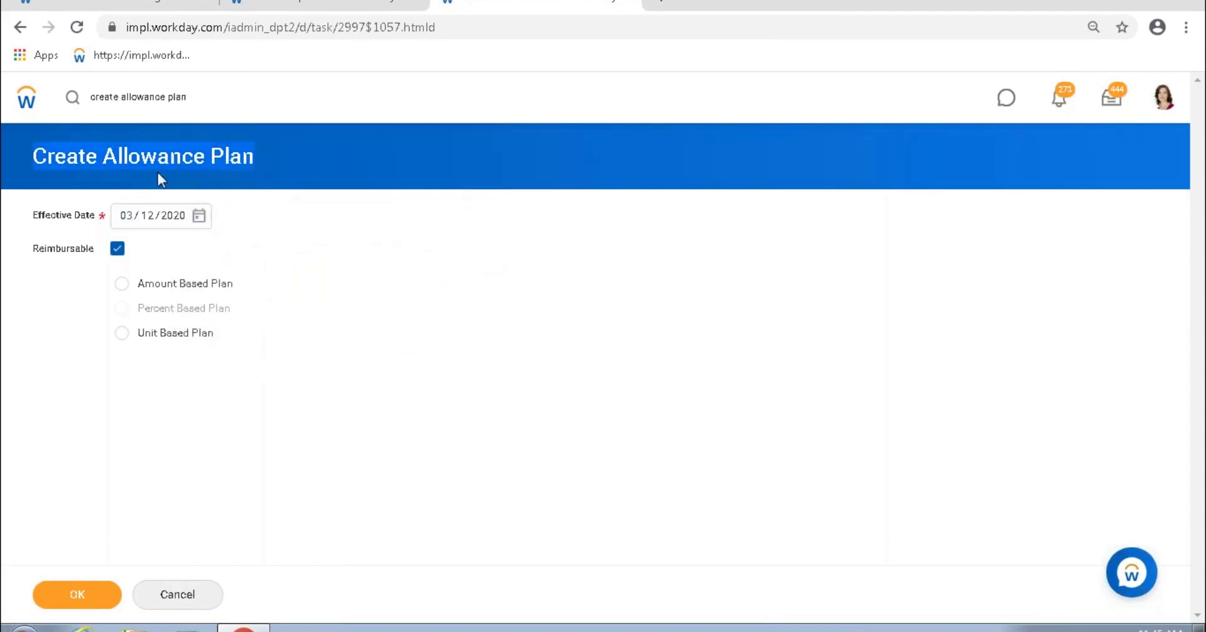
pyautogui.click(126, 285)
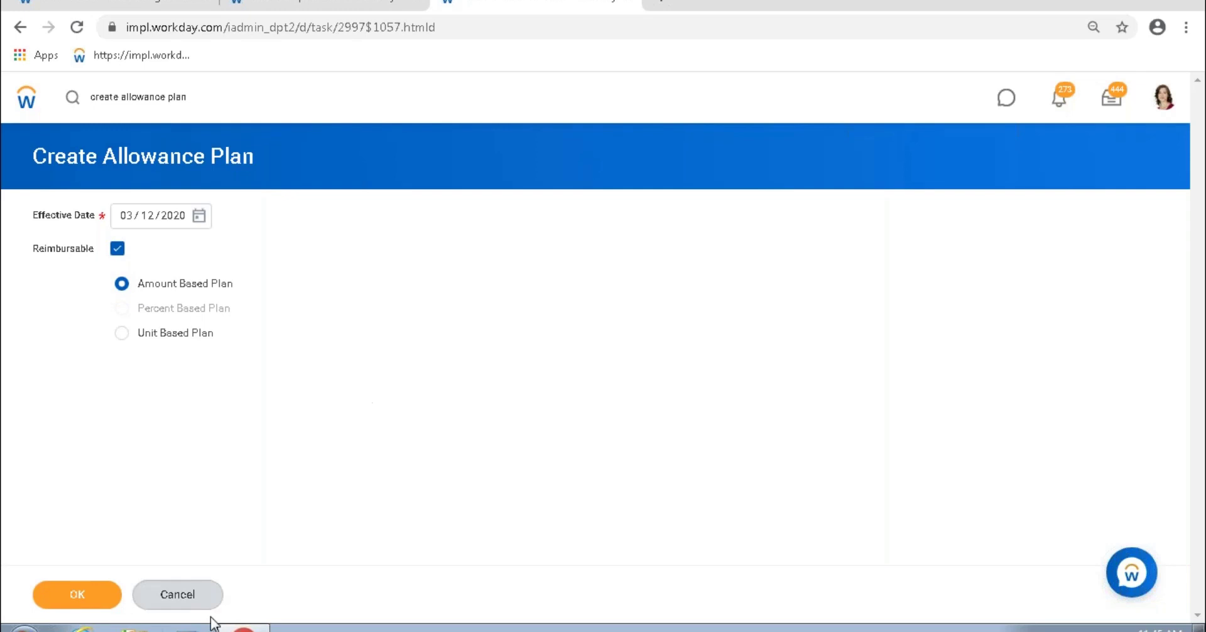
pyautogui.click(74, 601)
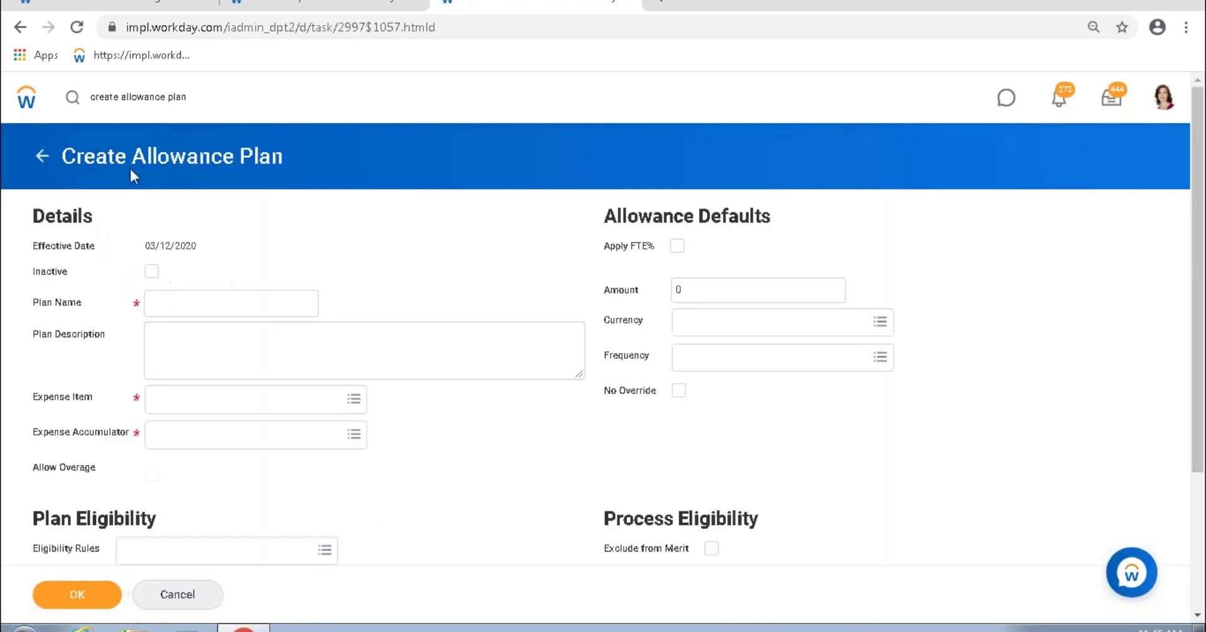
# Step: Review the Details and Allowance Defaults fields and bring up the Expense Item choices
pyautogui.scroll(-3, 186, 336)
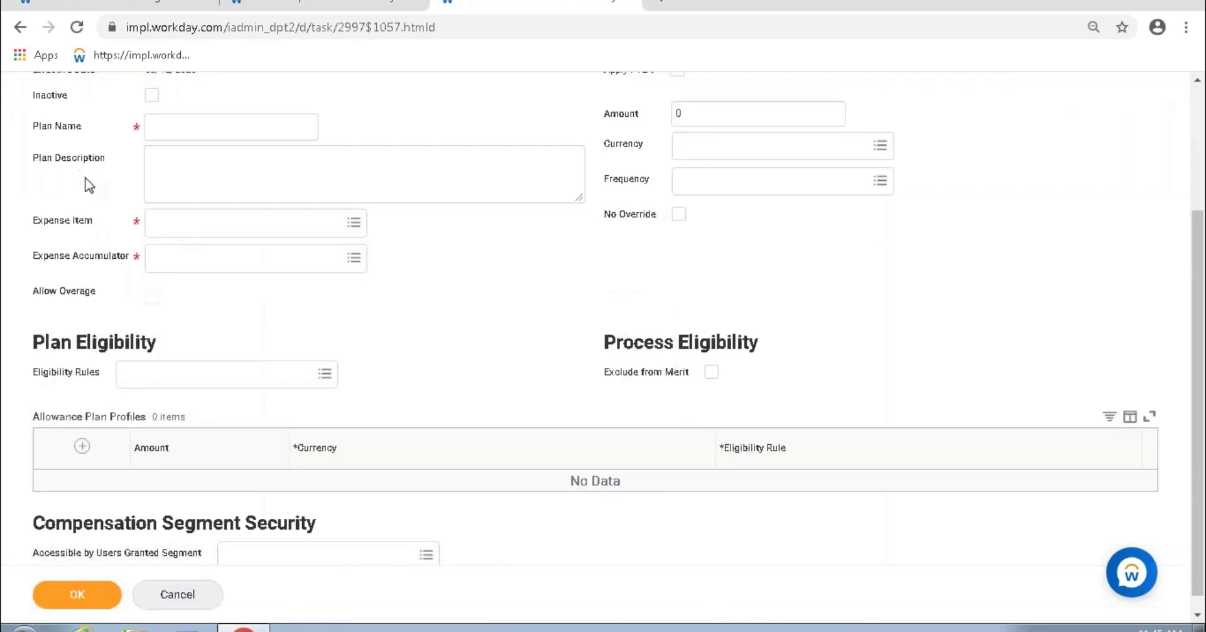
pyautogui.scroll(2, 91, 192)
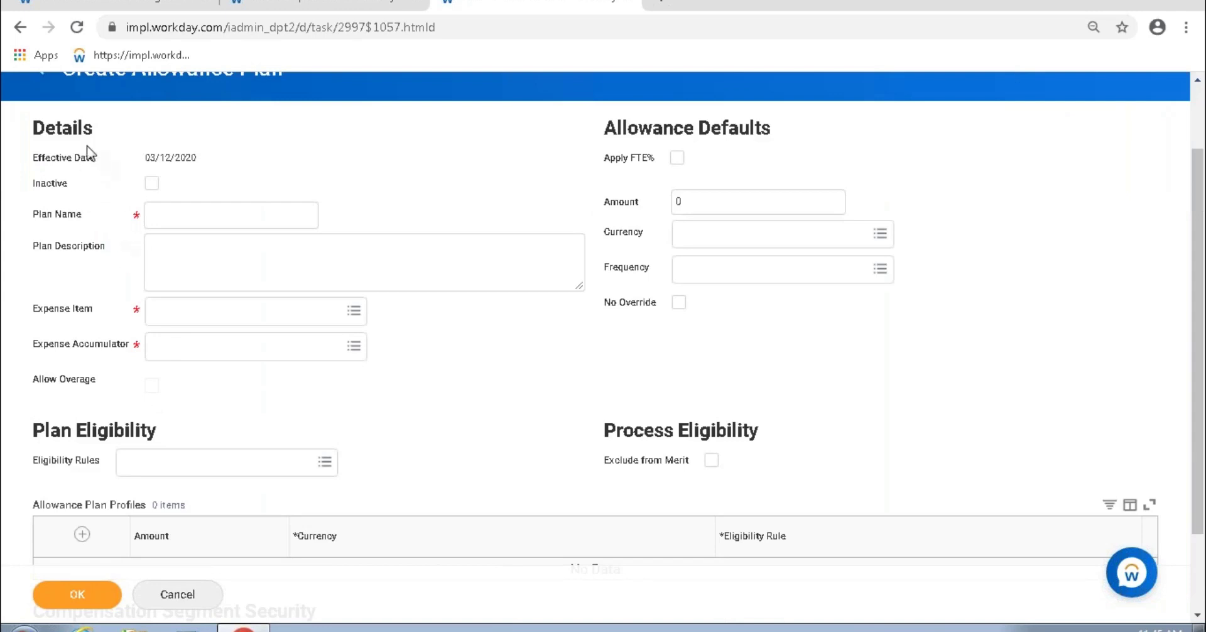
pyautogui.moveTo(35, 141); pyautogui.dragTo(917, 312)
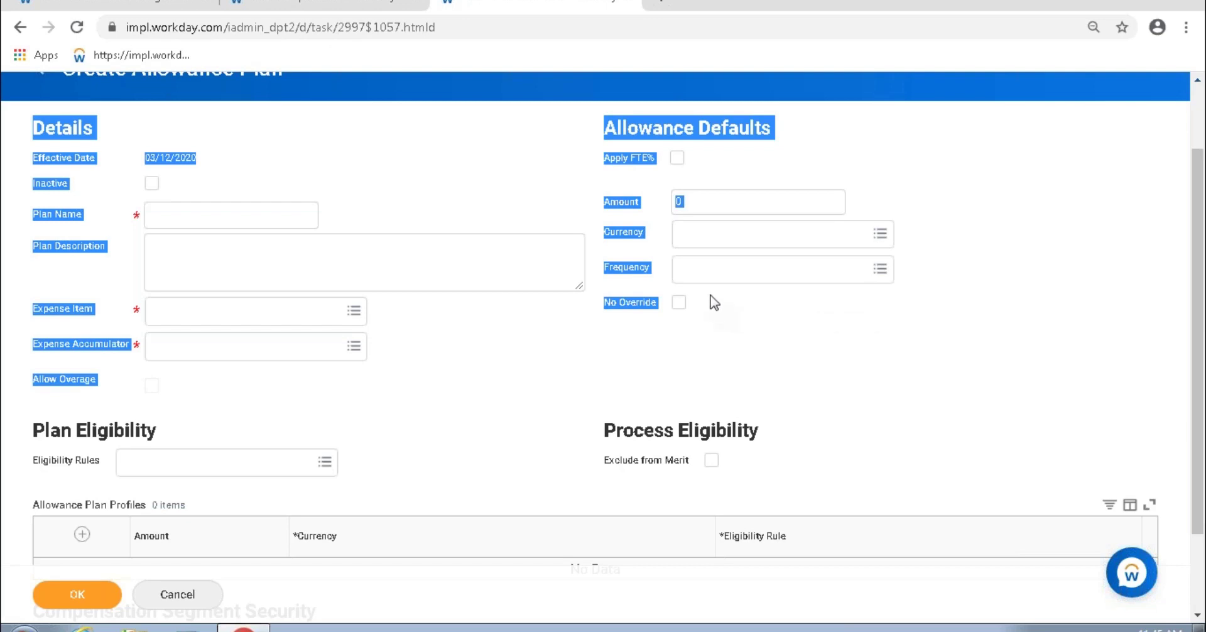
pyautogui.click(419, 372)
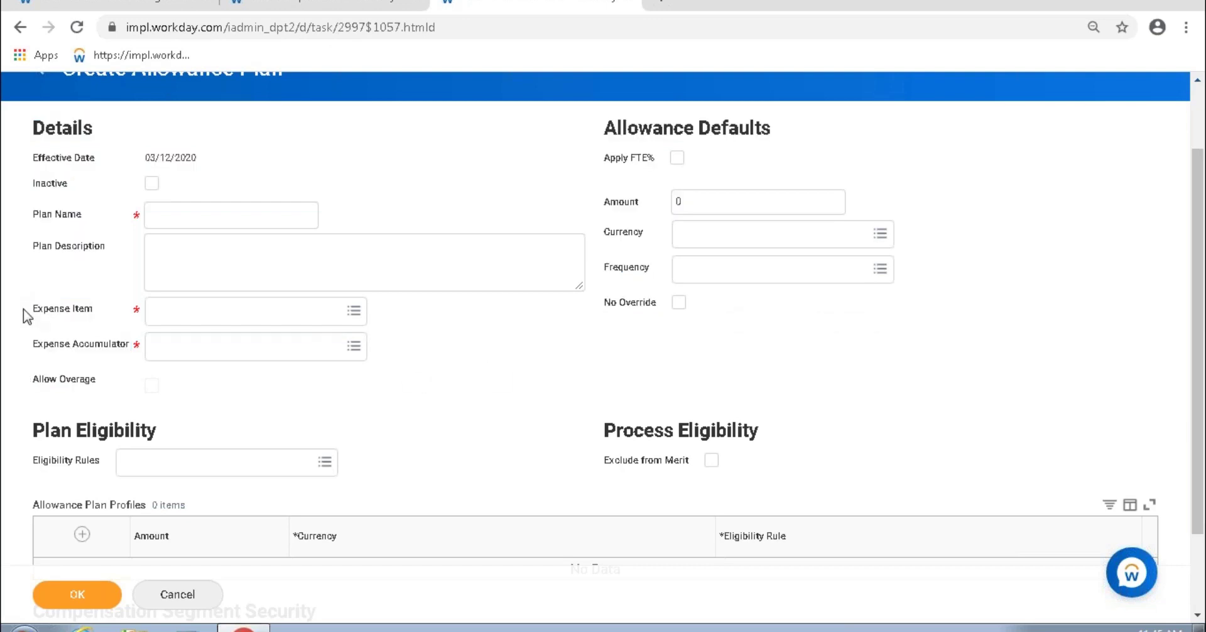
pyautogui.moveTo(36, 309); pyautogui.dragTo(118, 317)
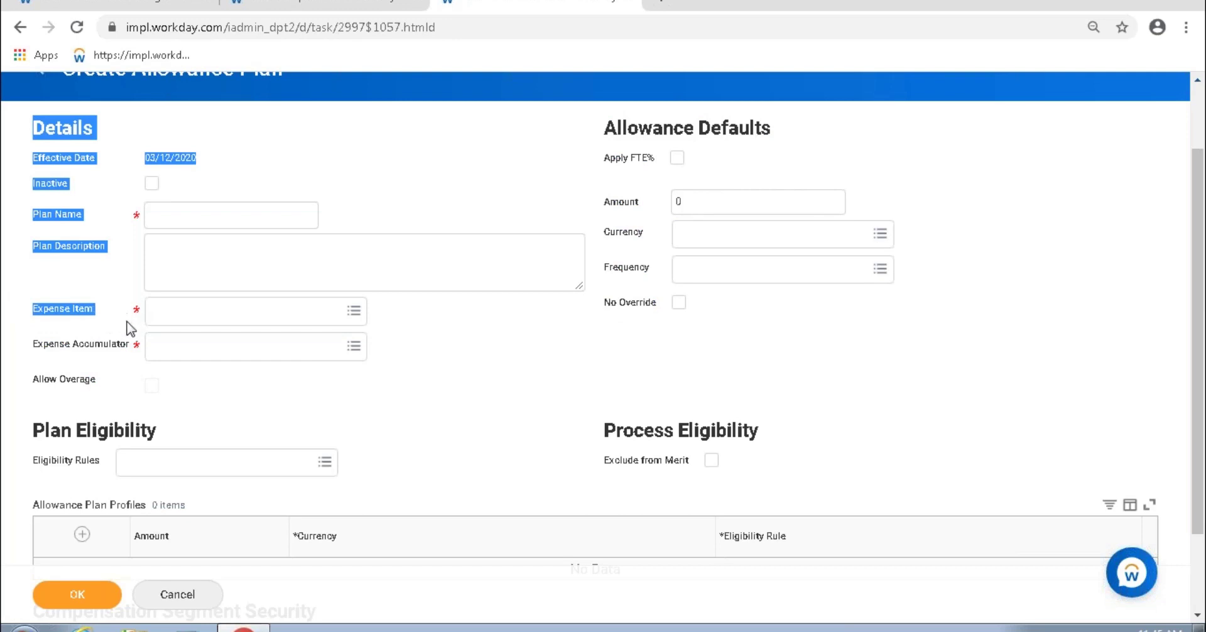
pyautogui.click(39, 314)
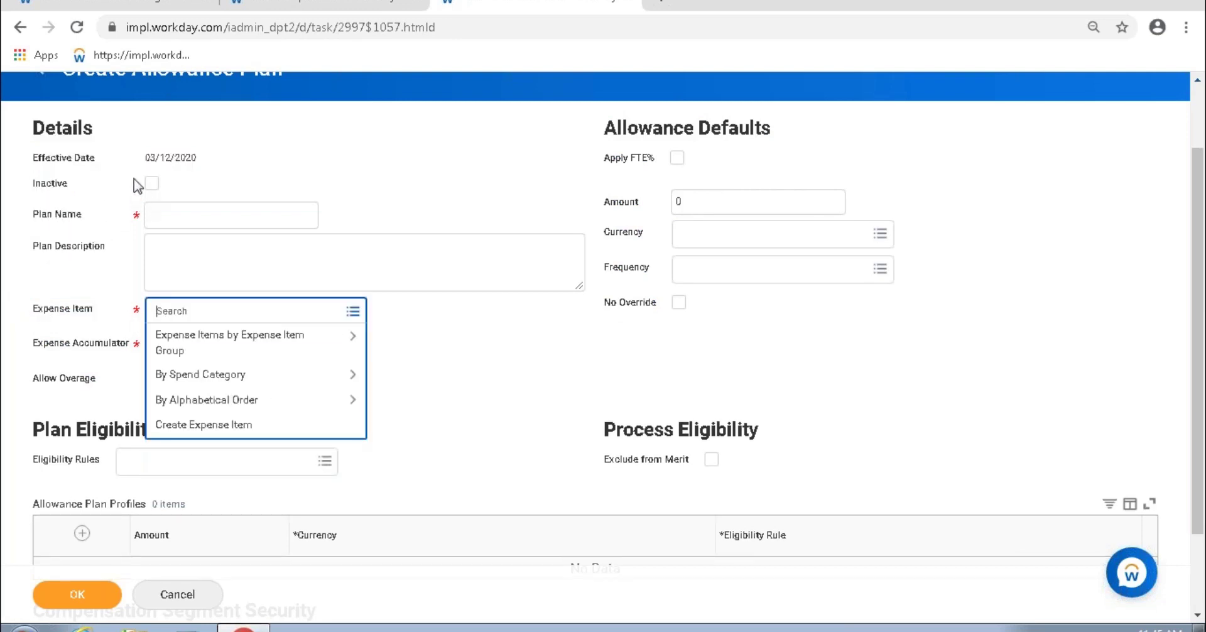
# Step: Browse Expense Item groups, checking Business Travel and International Travel for items
pyautogui.click(248, 340)
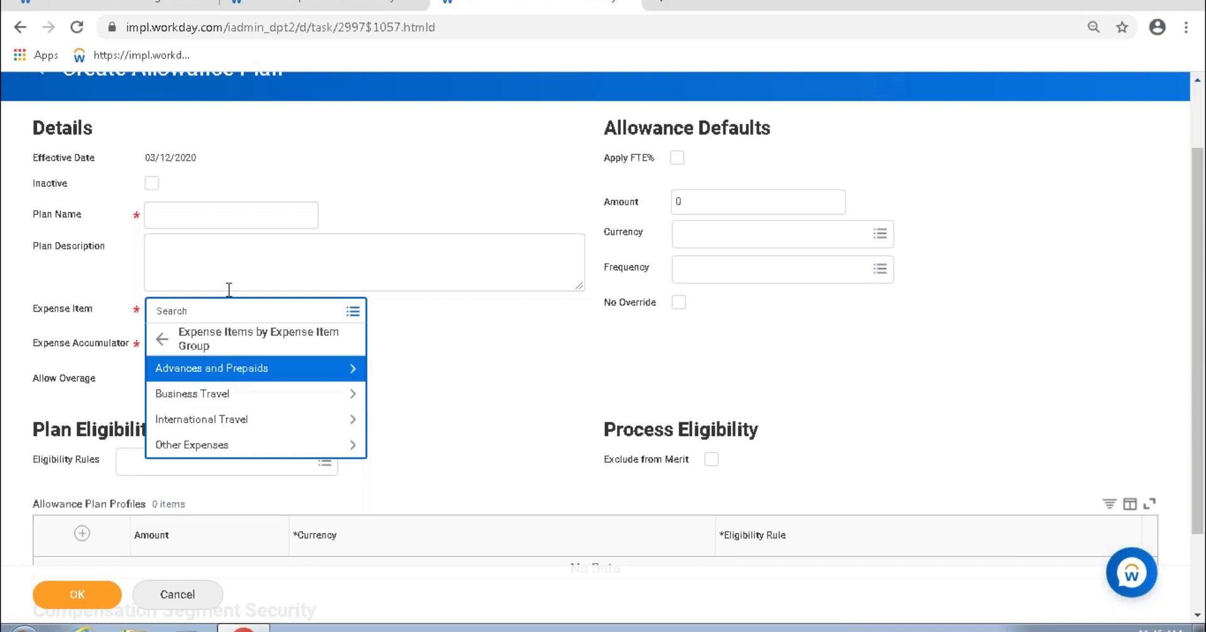
pyautogui.click(257, 395)
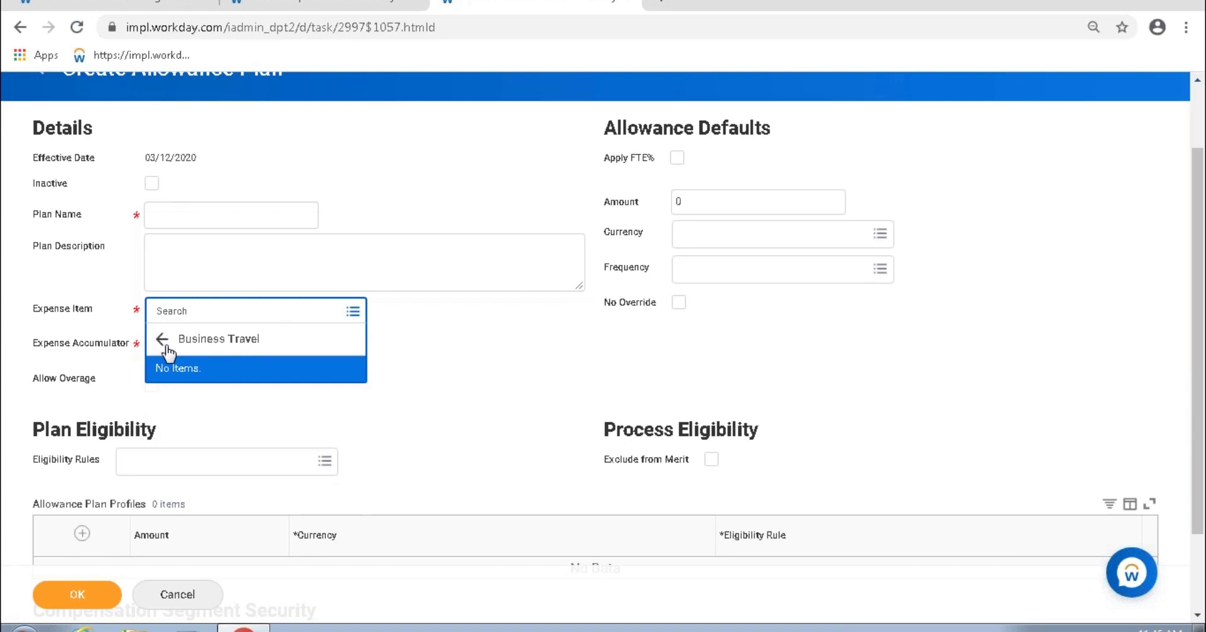
pyautogui.click(163, 340)
pyautogui.click(230, 423)
pyautogui.click(162, 342)
pyautogui.click(231, 352)
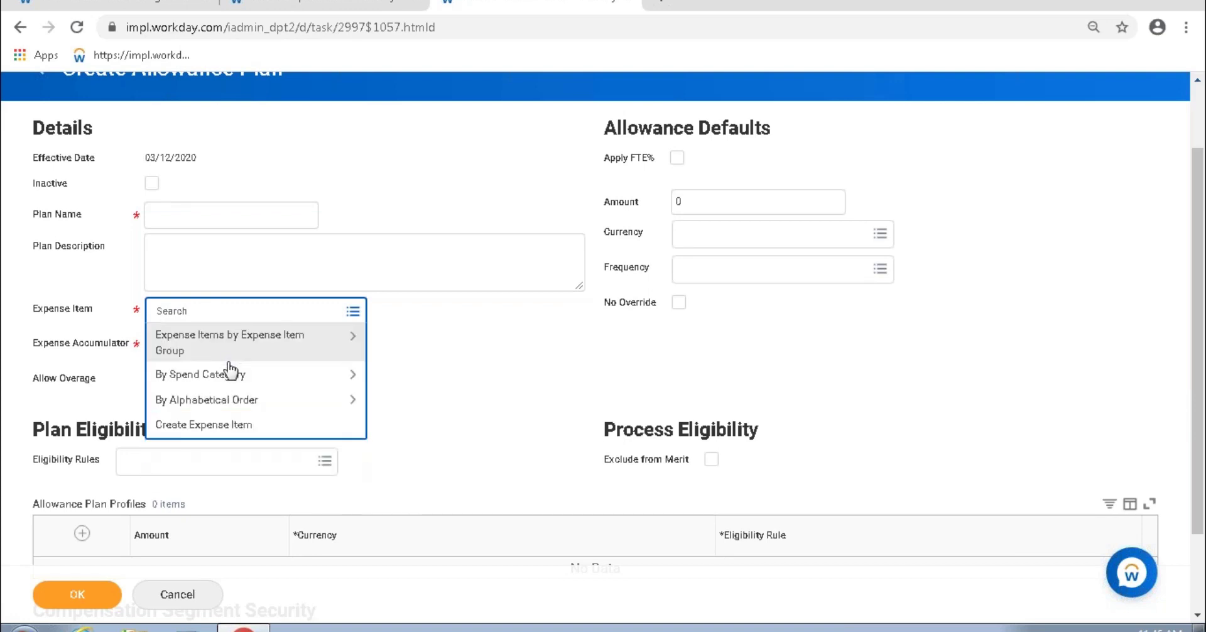
# Step: Browse spend categories including Demo Training Lunches, then close the list leaving Expense Item blank
pyautogui.click(225, 379)
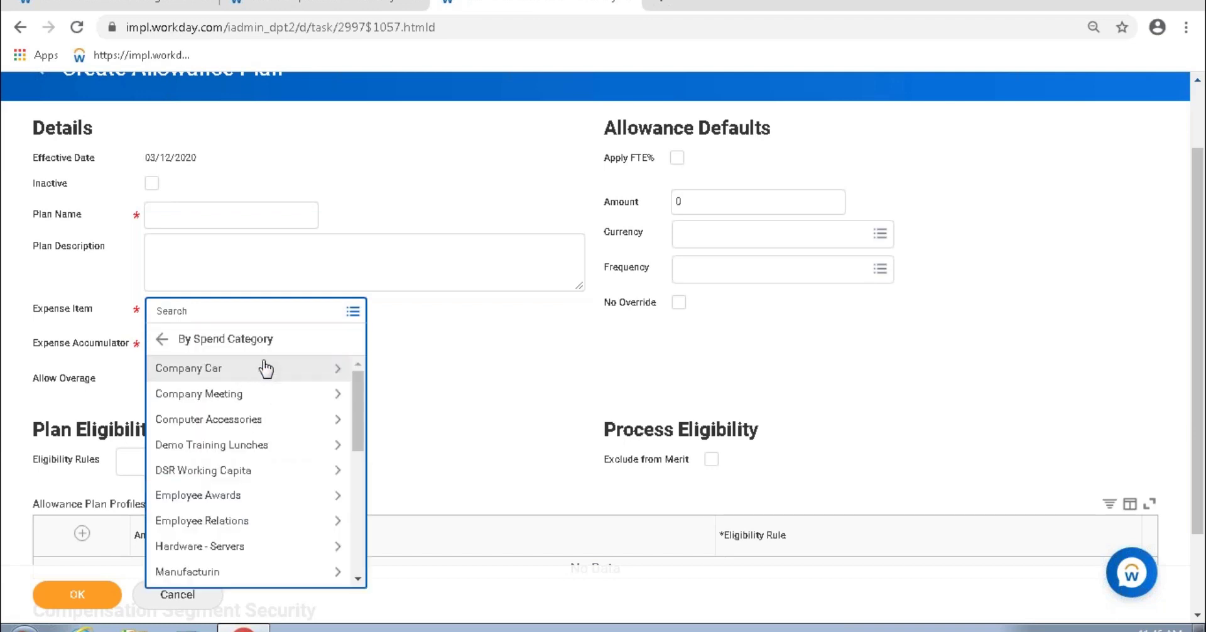
pyautogui.moveTo(359, 428); pyautogui.dragTo(344, 368)
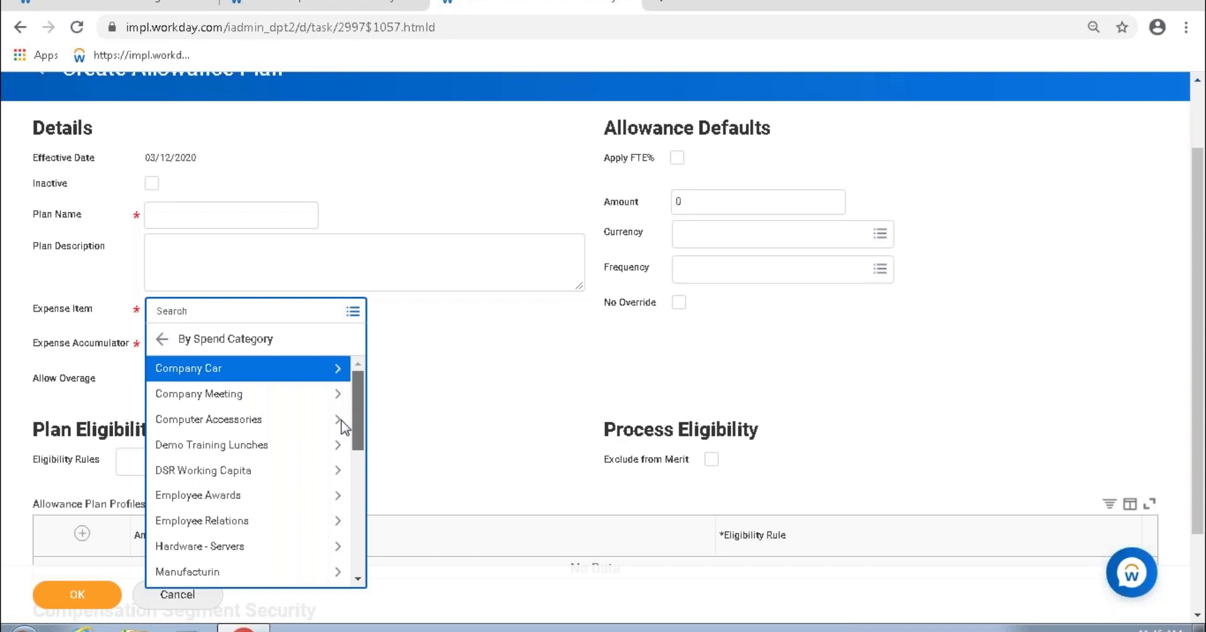
pyautogui.scroll(-2, 343, 424)
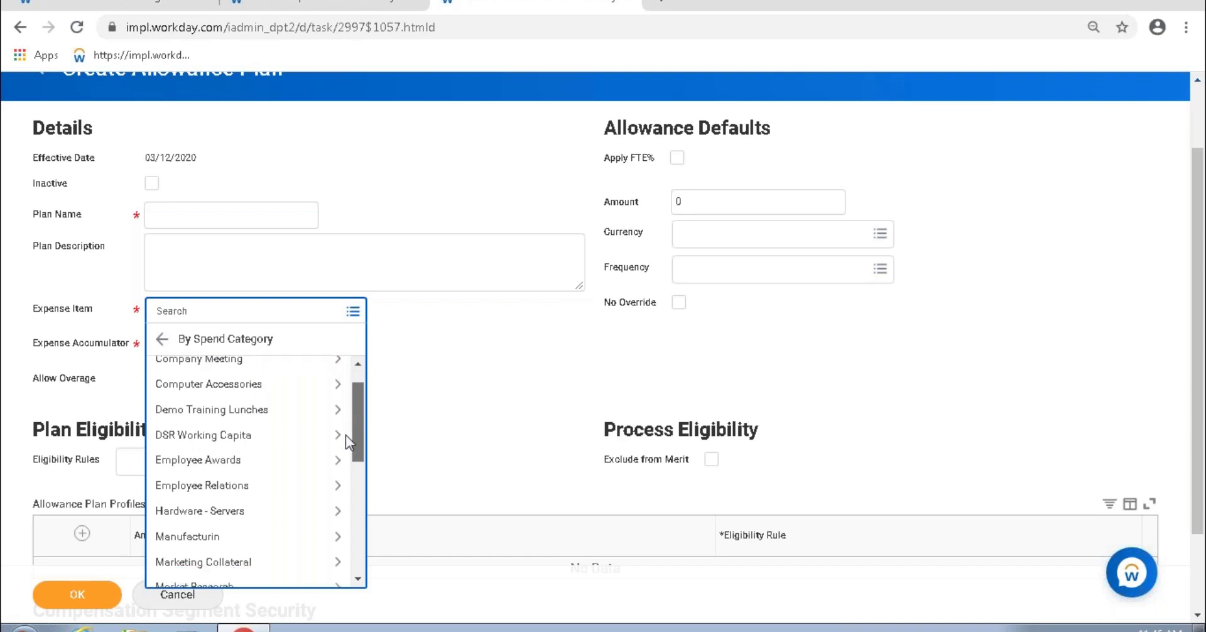
pyautogui.click(272, 399)
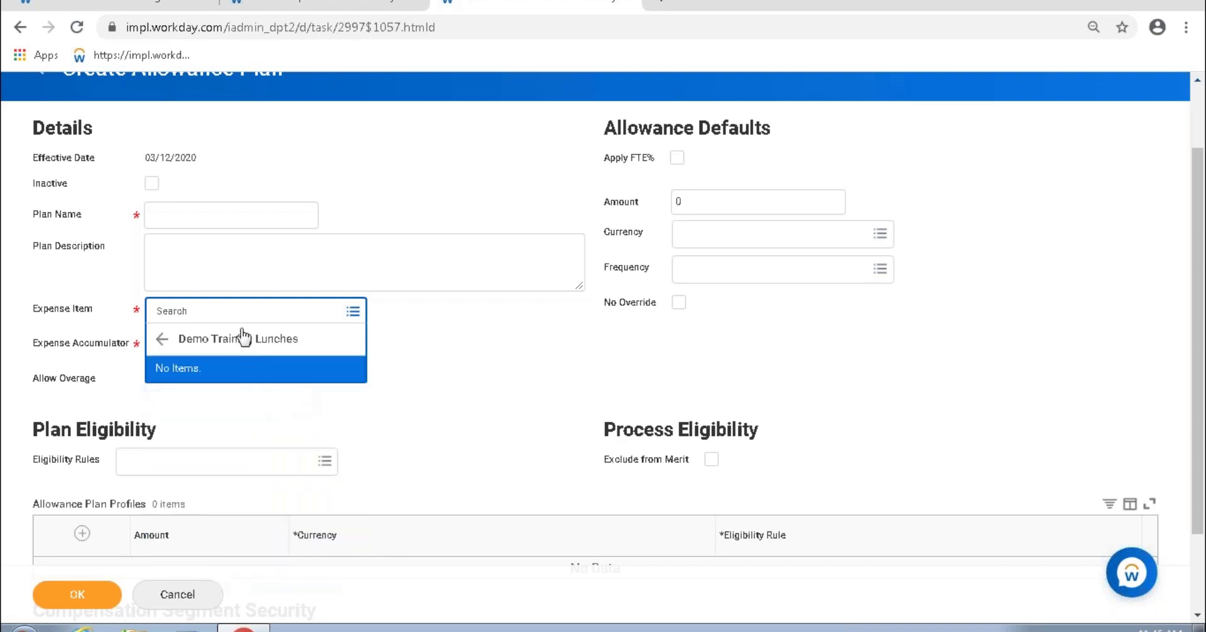
pyautogui.moveTo(301, 341); pyautogui.dragTo(193, 363)
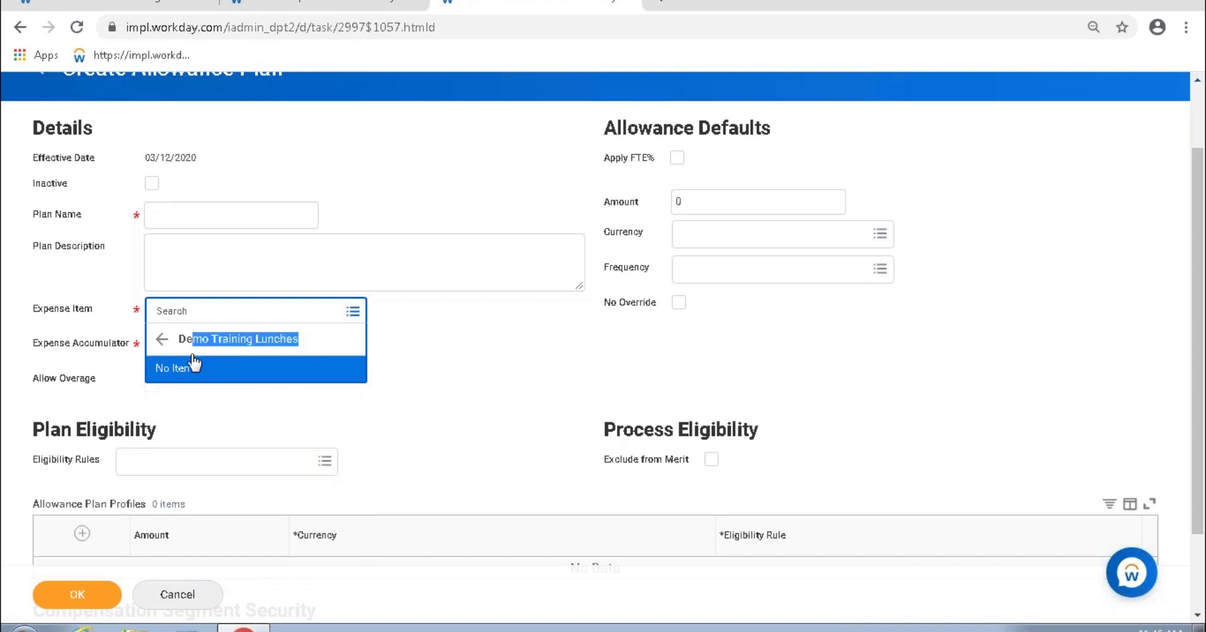
pyautogui.click(221, 355)
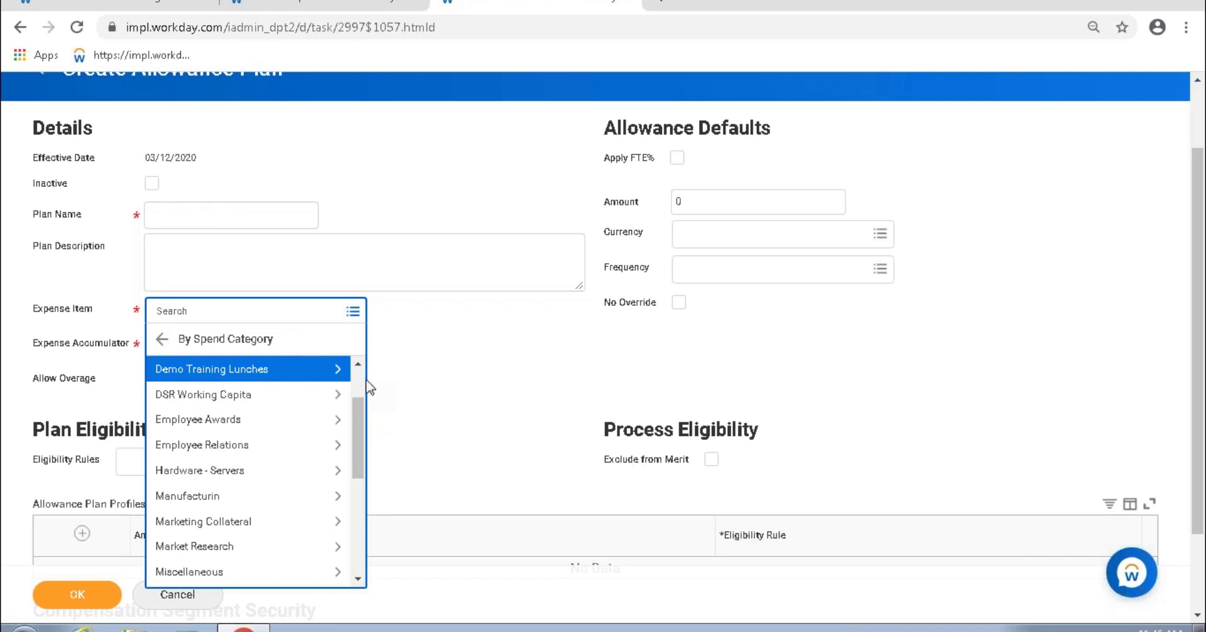
pyautogui.scroll(1, 363, 388)
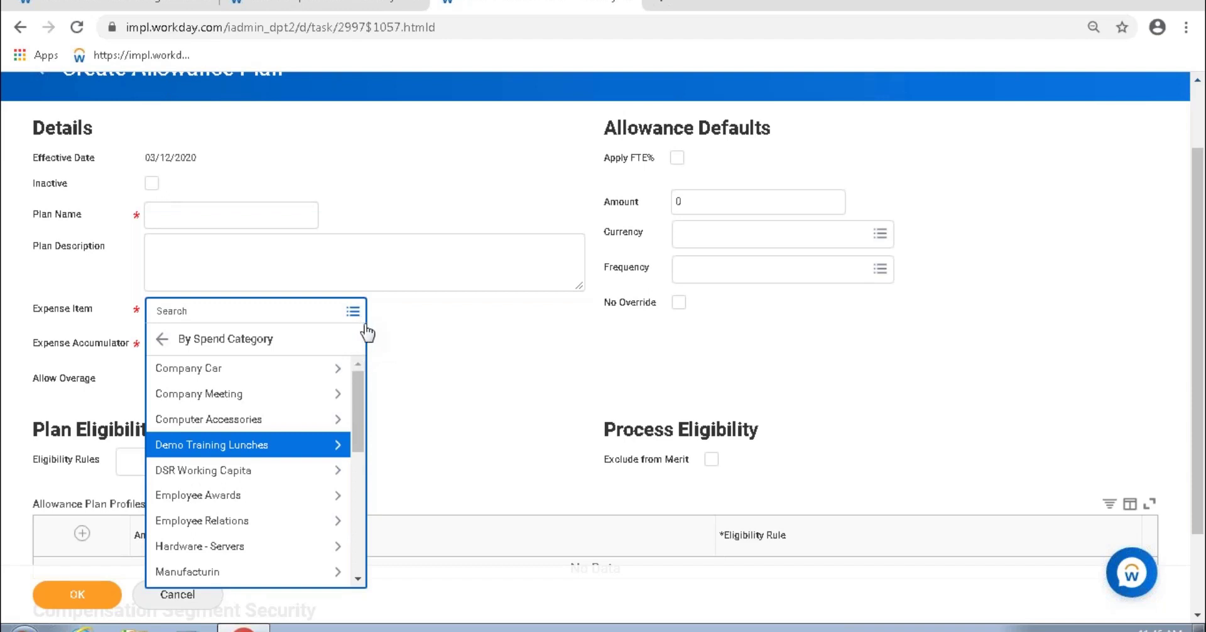
pyautogui.click(407, 350)
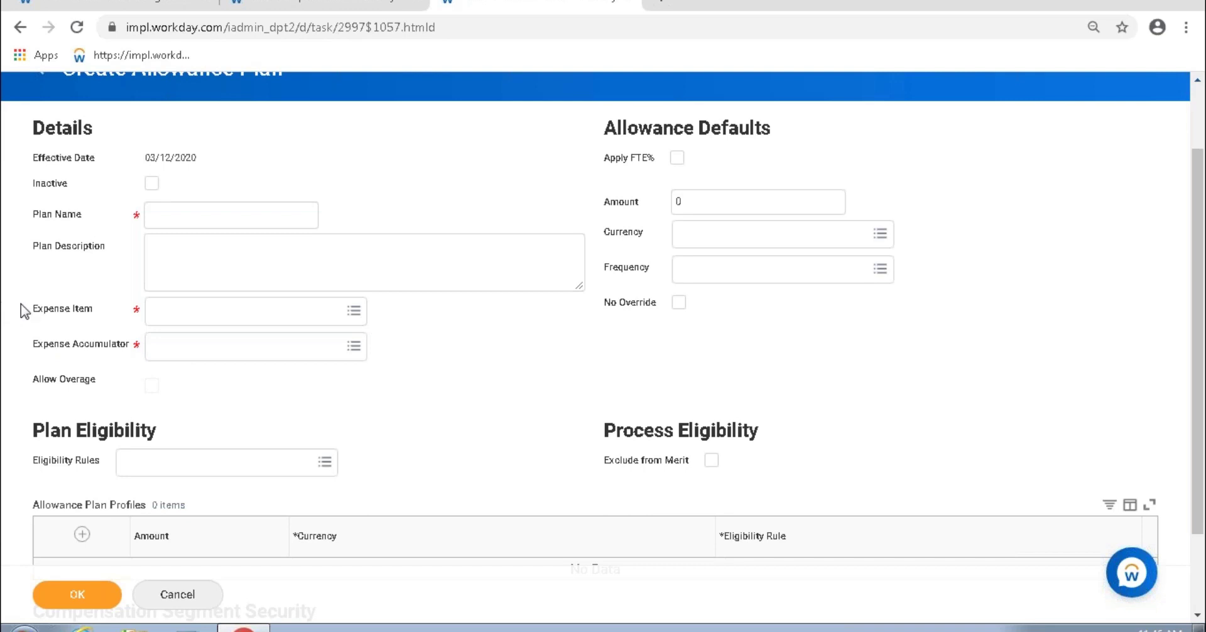
# Step: Scroll to the form's top and go back to the first Create Allowance Plan step
pyautogui.moveTo(33, 311)
pyautogui.mouseDown()
pyautogui.moveTo(379, 326)
pyautogui.moveTo(390, 353)
pyautogui.moveTo(404, 323)
pyautogui.moveTo(393, 349)
pyautogui.moveTo(118, 341)
pyautogui.moveTo(24, 314)
pyautogui.moveTo(34, 331)
pyautogui.moveTo(39, 312)
pyautogui.mouseUp()
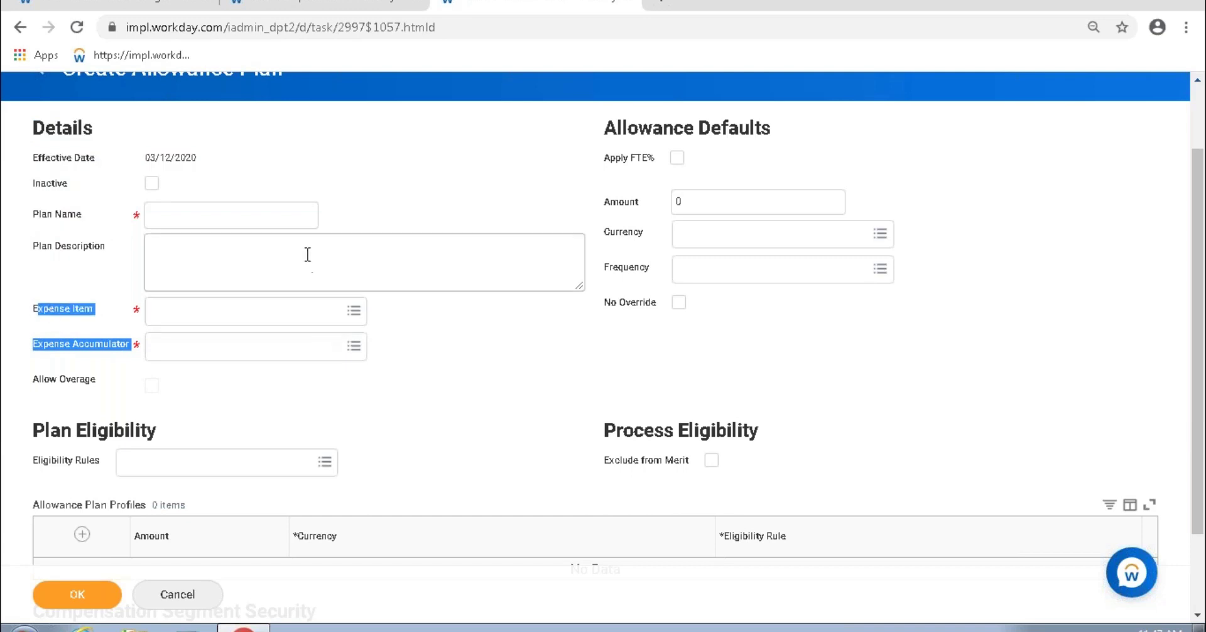
pyautogui.scroll(2, 71, 146)
pyautogui.moveTo(288, 154); pyautogui.dragTo(55, 160)
pyautogui.click(475, 206)
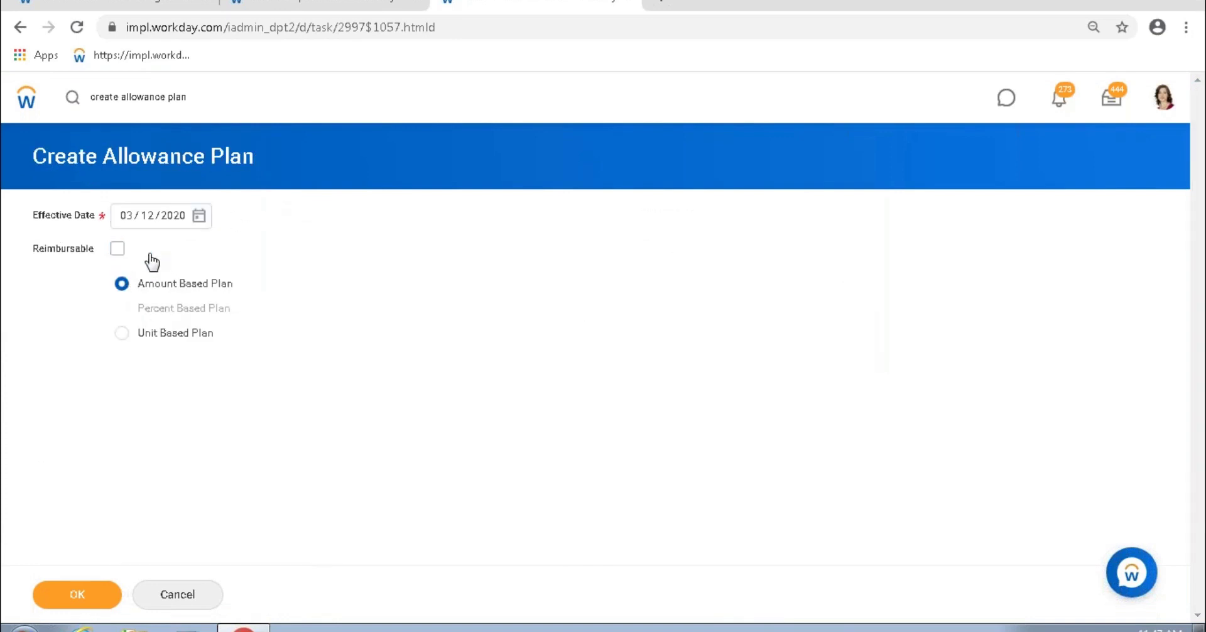
# Step: Mark the plan Reimbursable and read its help text; Percent Based Plan becomes unavailable
pyautogui.click(39, 250)
pyautogui.moveTo(66, 252)
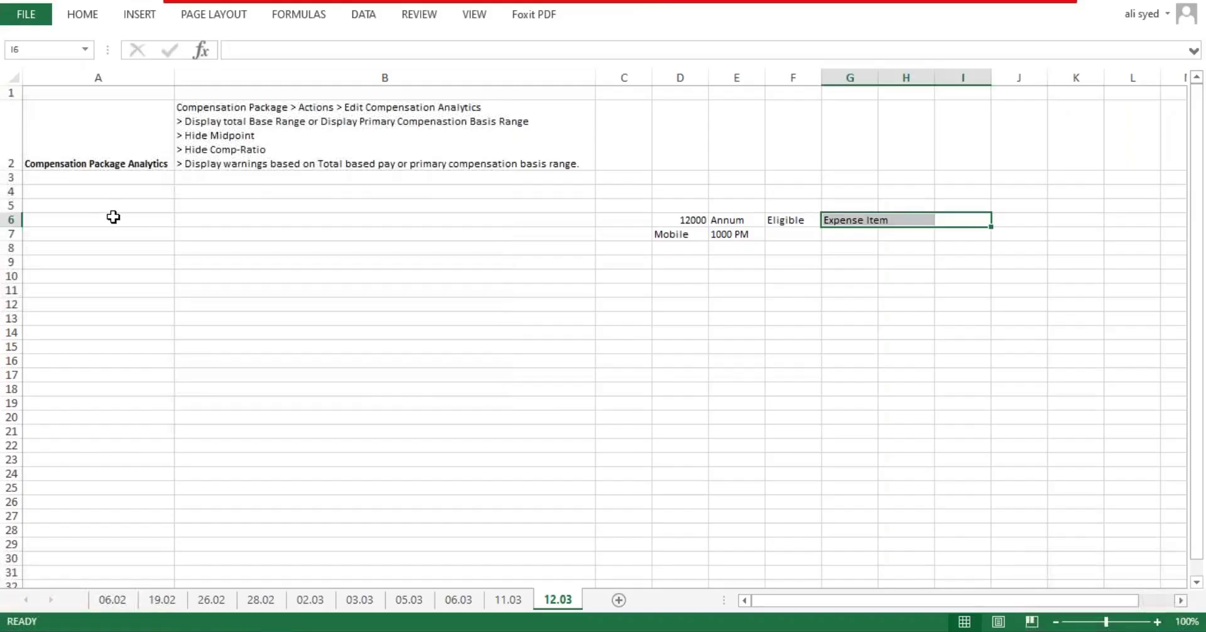
# Step: Enter 'Allowance Plan' in A4 and 'Task: Create Allowance Plan' / '< Reimbursable' in B4, widening column B
pyautogui.click(86, 187)
pyautogui.write('Al')
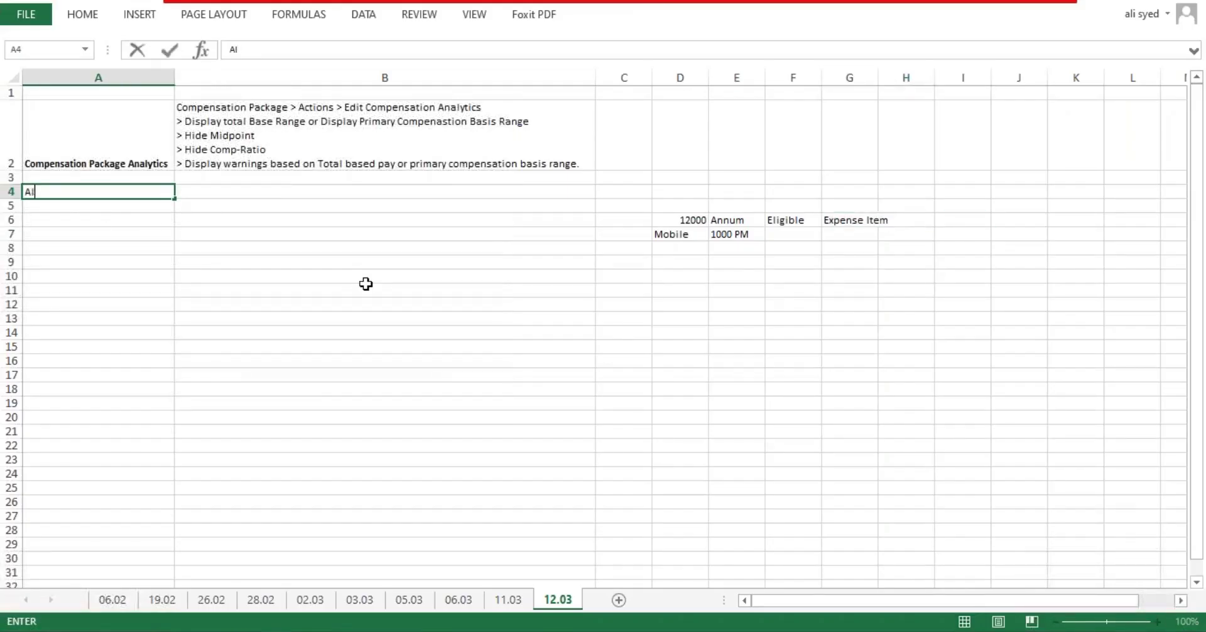
pyautogui.write('lowance Plan')
pyautogui.press('Tab')
pyautogui.write('Ta')
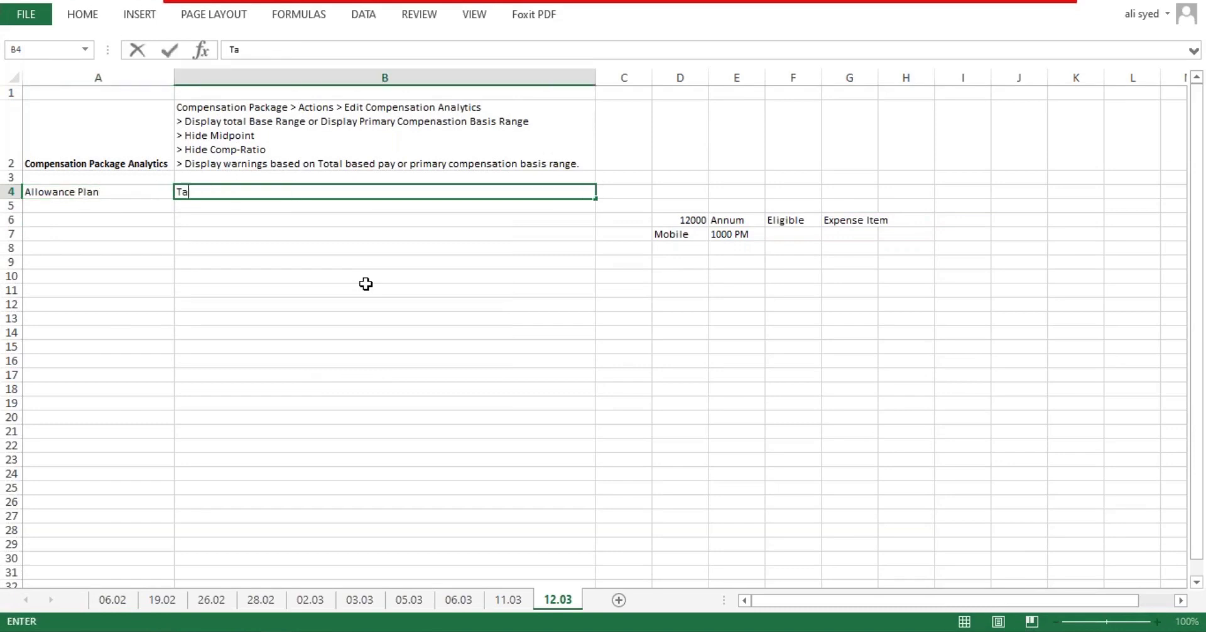
pyautogui.write('sk: Create Allowance Plan')
pyautogui.hotkey('alt', 'Return')
pyautogui.hotkey('alt', 'Return')
pyautogui.write('< Reimbu')
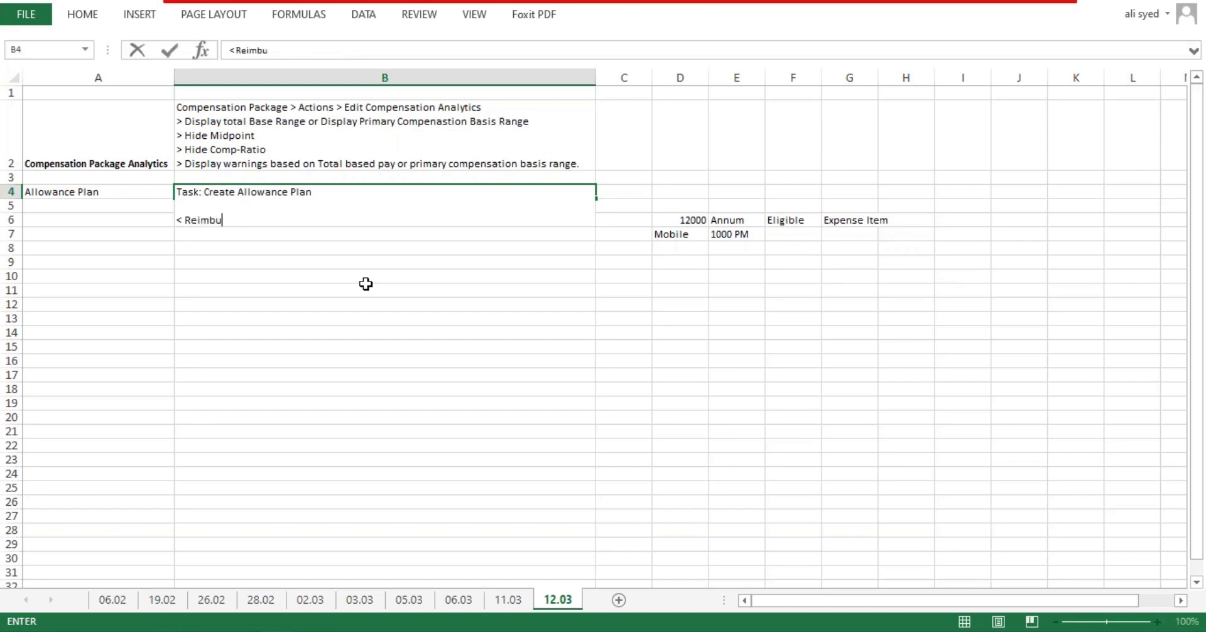
pyautogui.write('rsable -')
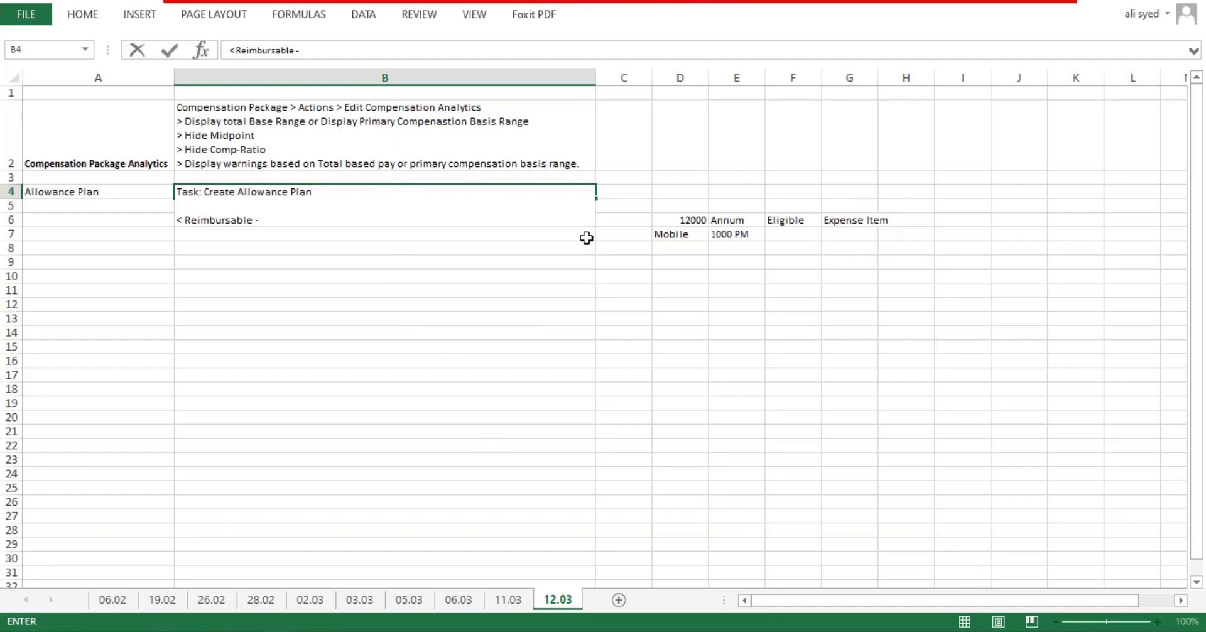
pyautogui.moveTo(587, 237); pyautogui.dragTo(588, 234)
pyautogui.moveTo(599, 71); pyautogui.dragTo(822, 71)
pyautogui.moveTo(907, 78); pyautogui.dragTo(1137, 85)
# Step: Clear columns D:H and explain in B4 that Reimbursable allowances go through an expense report, not payroll
pyautogui.press('Delete')
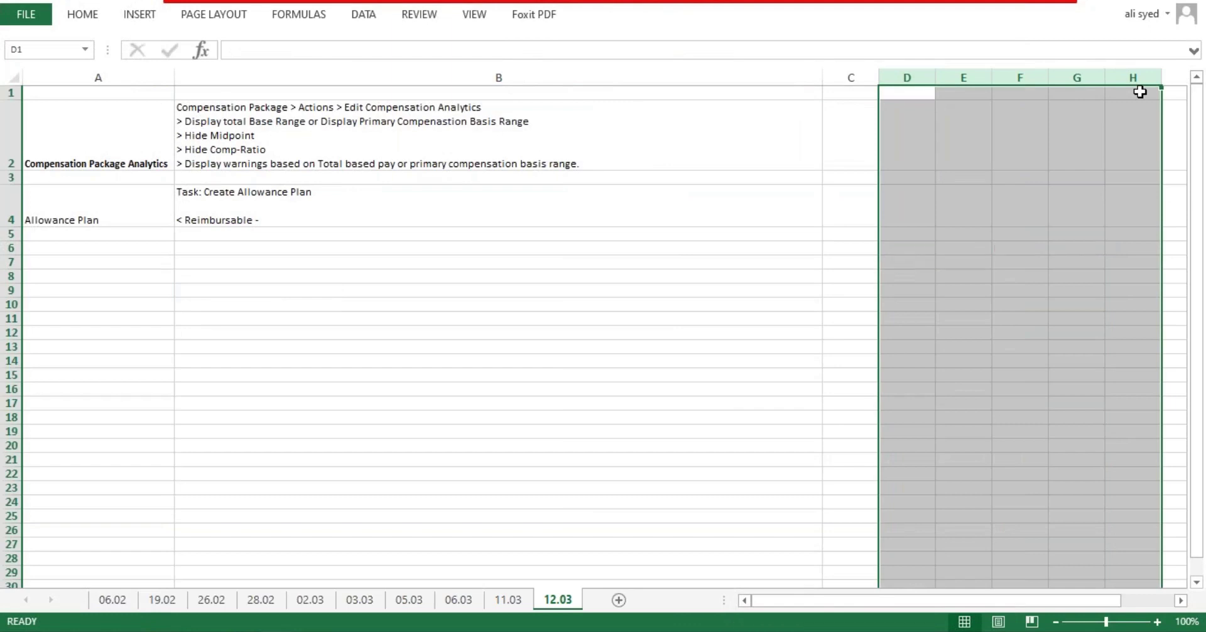
pyautogui.doubleClick(281, 218)
pyautogui.write('This checkbox')
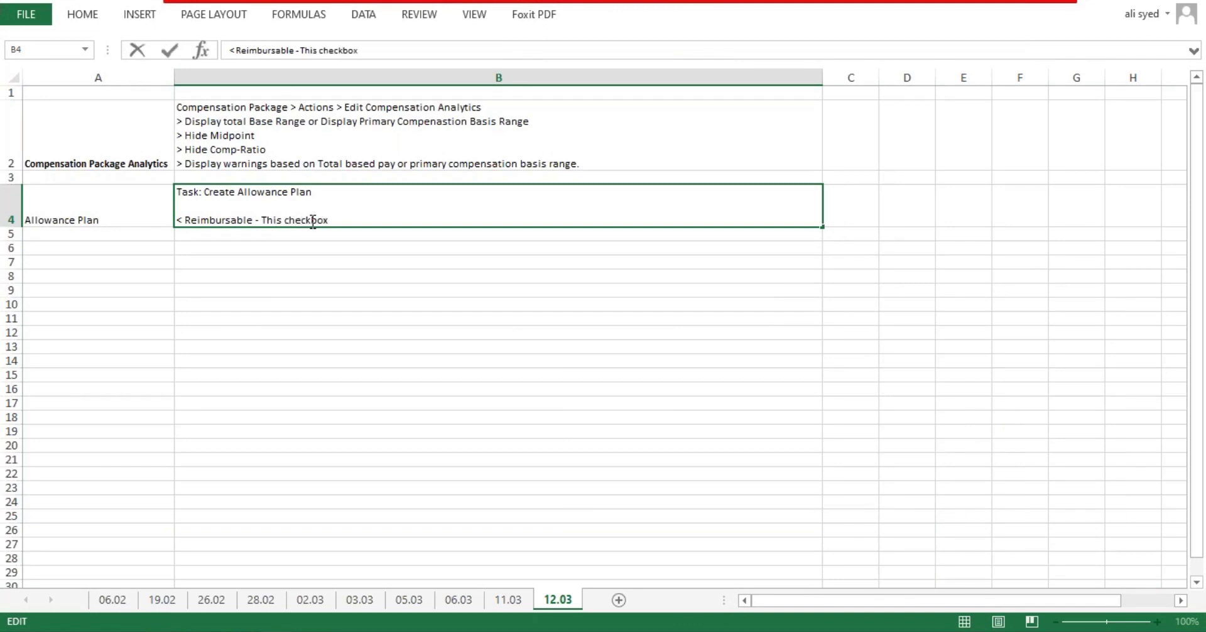
pyautogui.write(' is used when an allow')
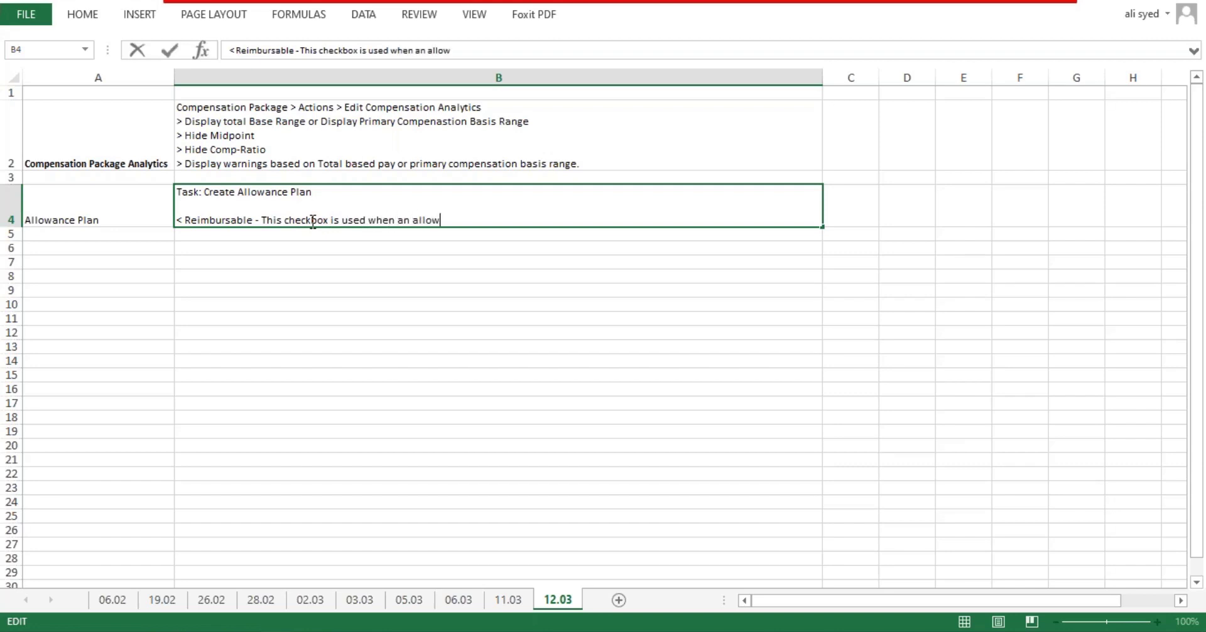
pyautogui.write('ane is not')
pyautogui.press('BackSpace')
pyautogui.write('ce is not being ')
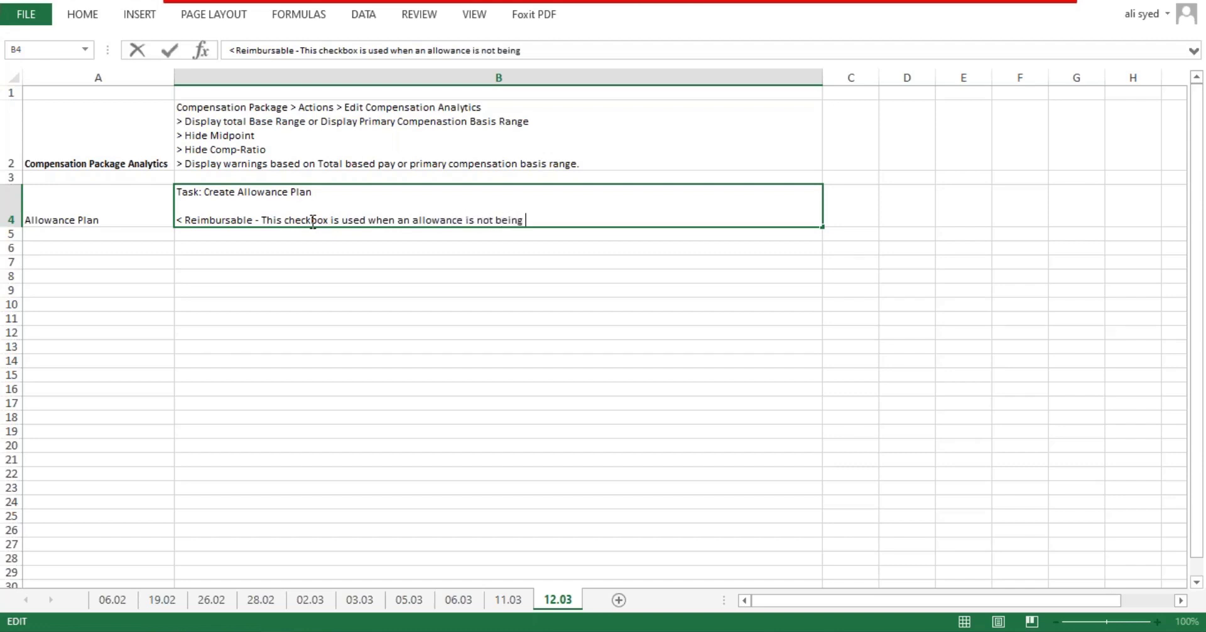
pyautogui.write('paid through pa')
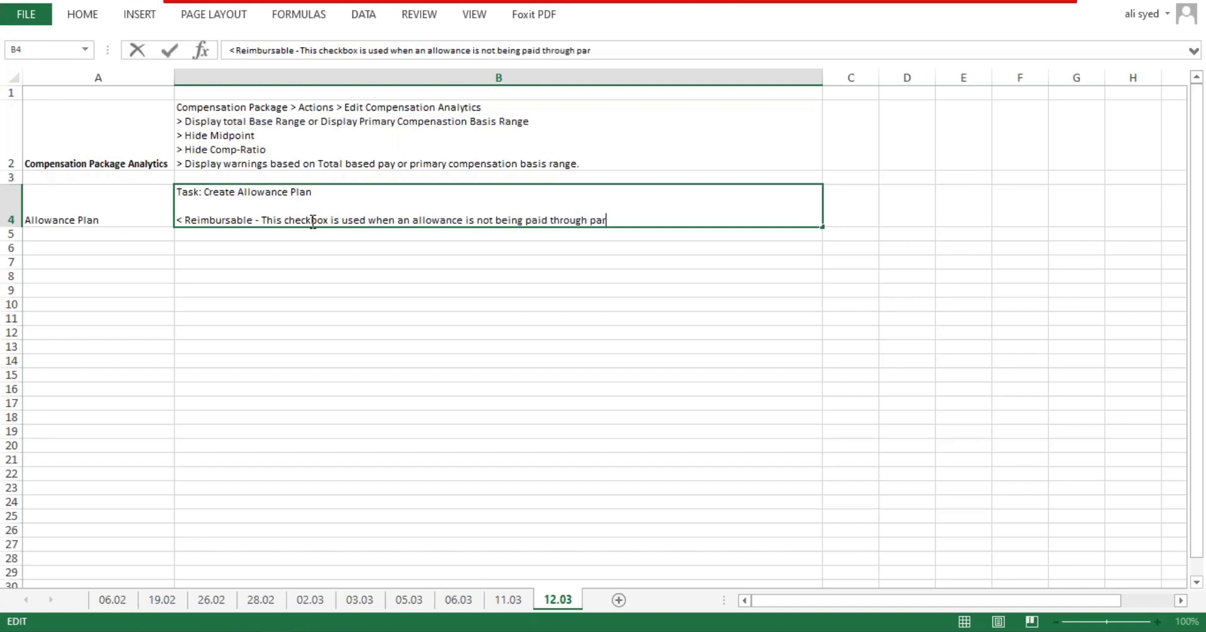
pyautogui.write('yroll but the')
pyautogui.write('o')
pyautogui.press('BackSpace')
pyautogui.press('BackSpace')
pyautogui.write('rough an expense report.')
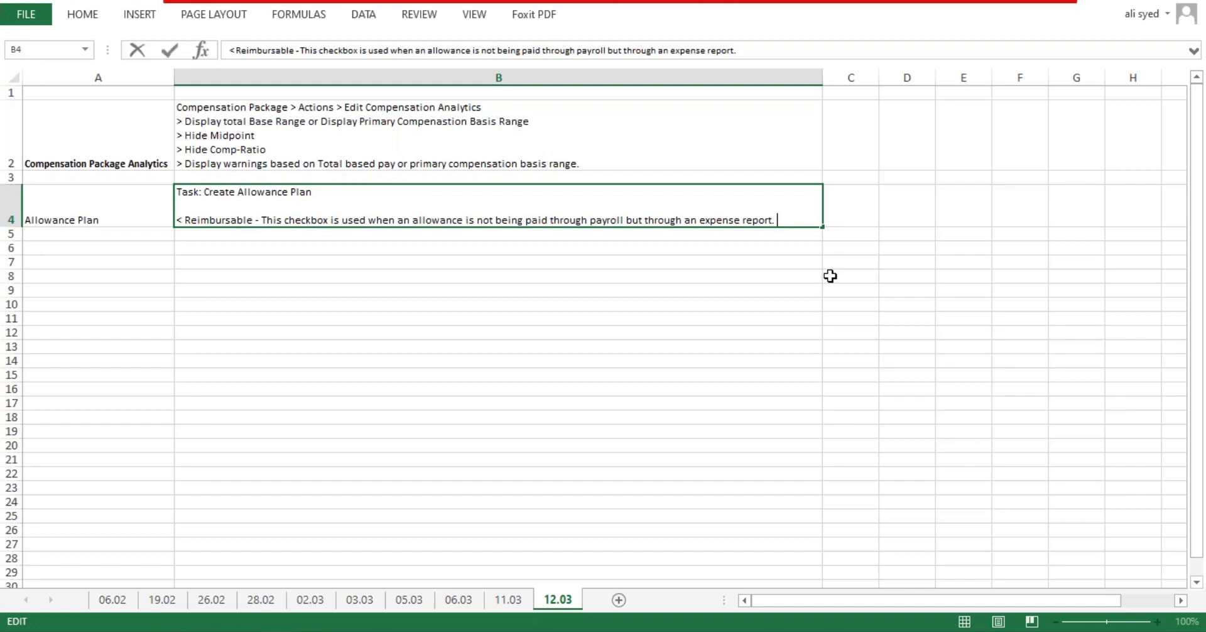
pyautogui.write('When')
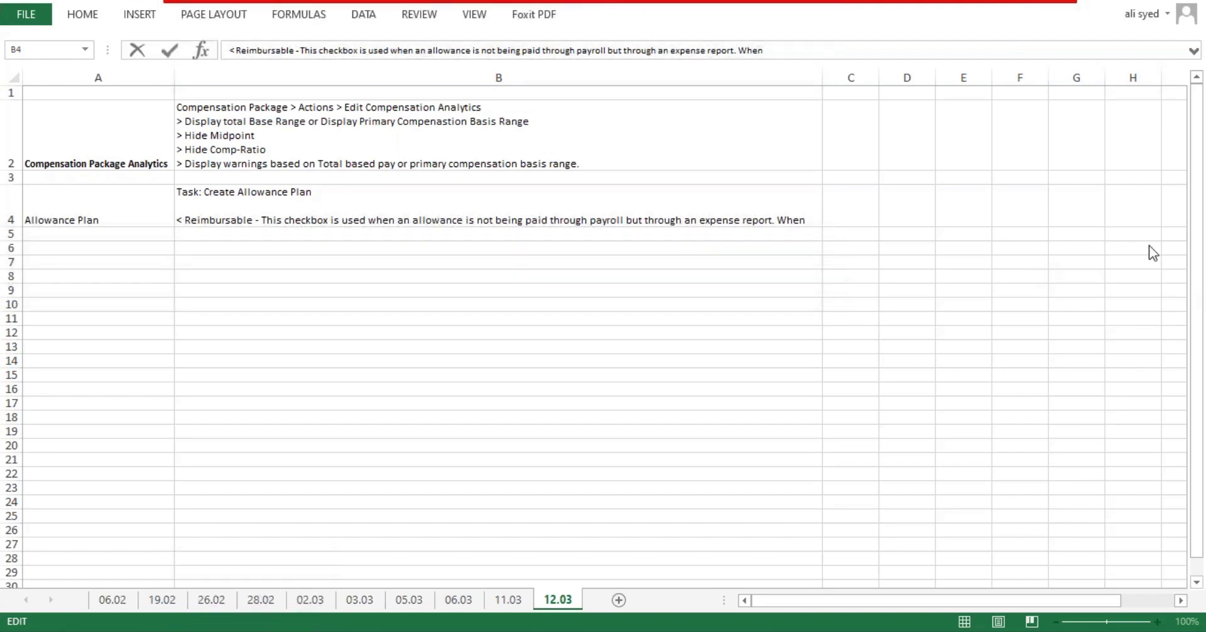
pyautogui.click(815, 225)
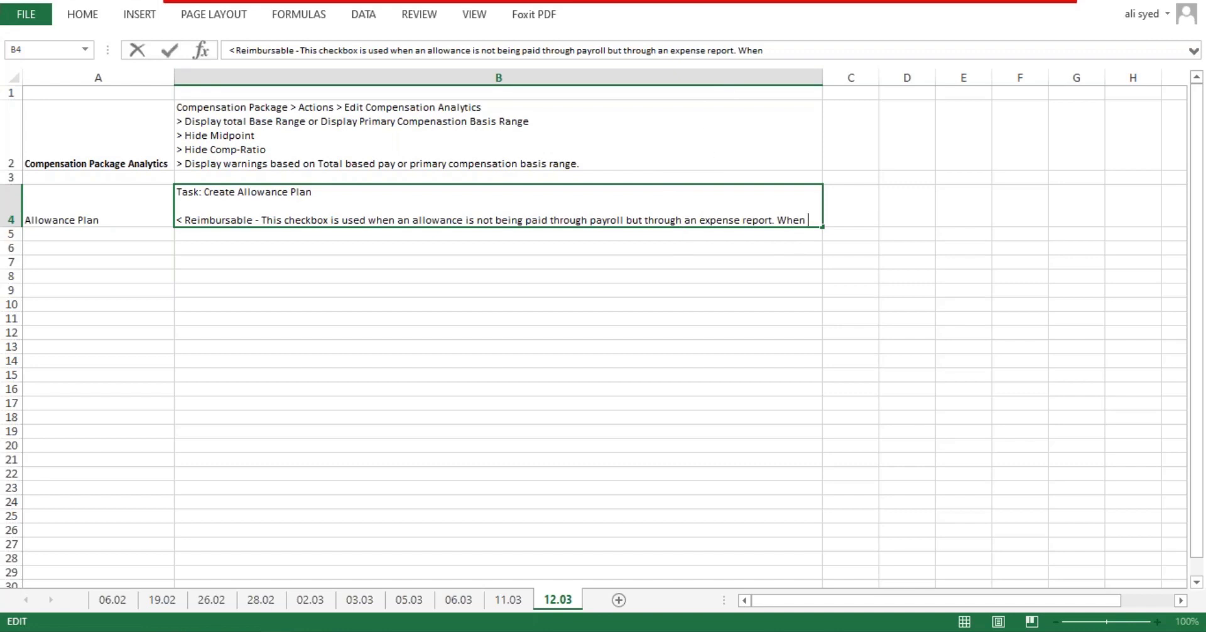
# Step: Commit the B4 note, widen column B and pin the ribbon open
pyautogui.click(822, 69)
pyautogui.click(838, 105)
pyautogui.moveTo(823, 78); pyautogui.dragTo(1007, 113)
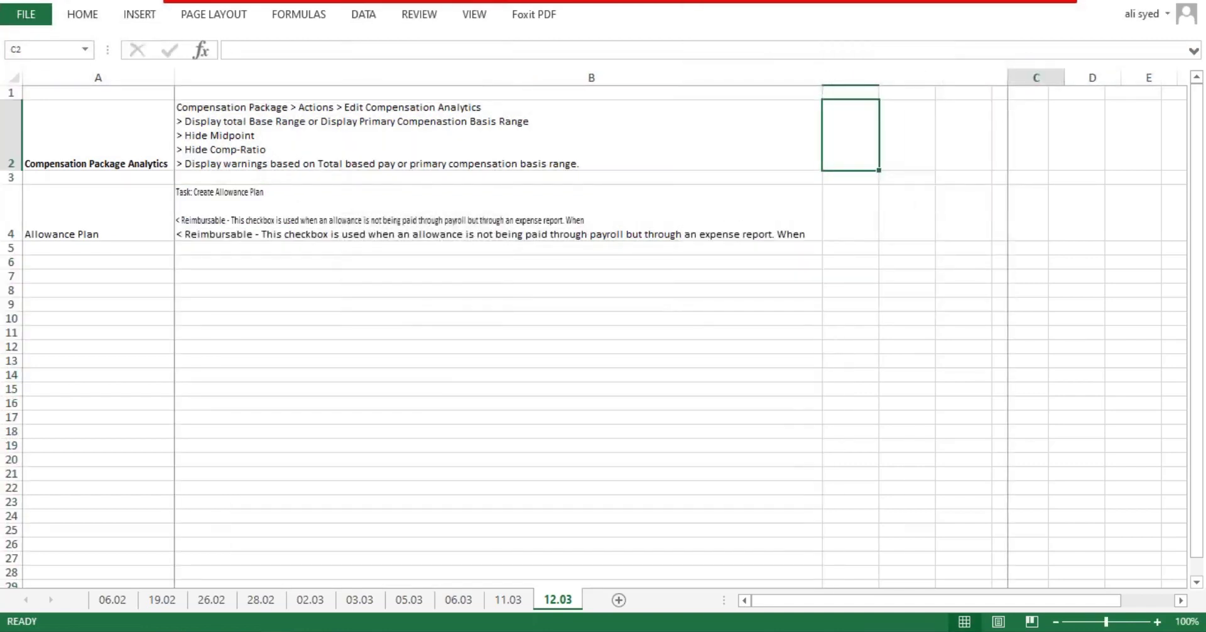
pyautogui.doubleClick(599, 217)
pyautogui.click(628, 341)
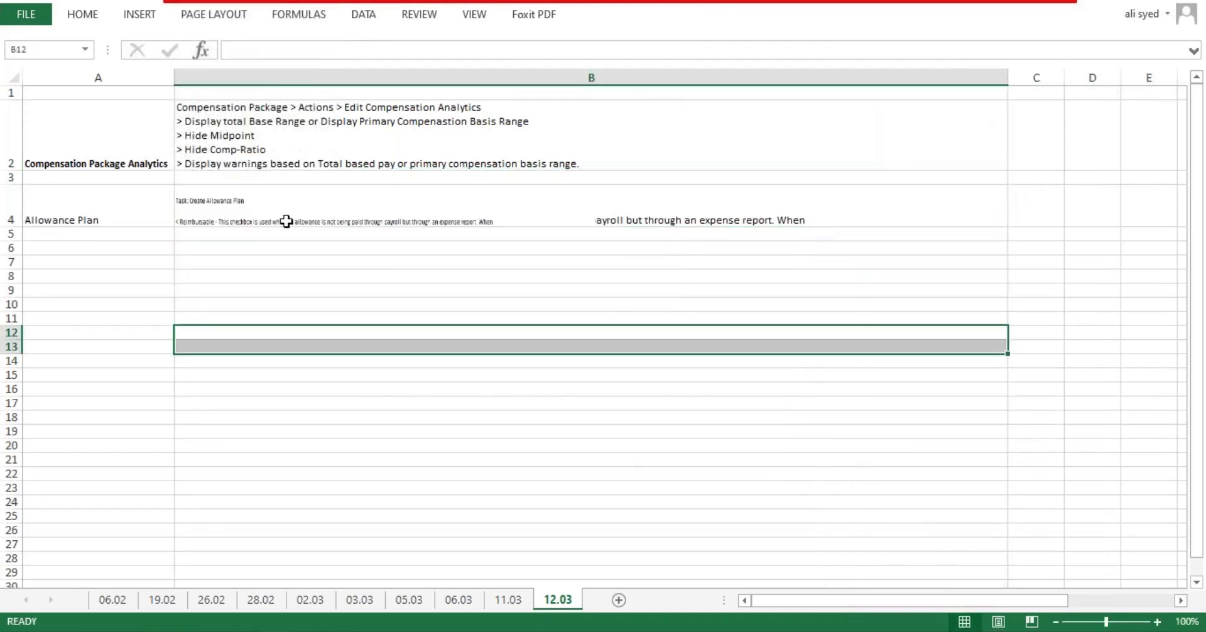
pyautogui.click(333, 207)
pyautogui.click(380, 141)
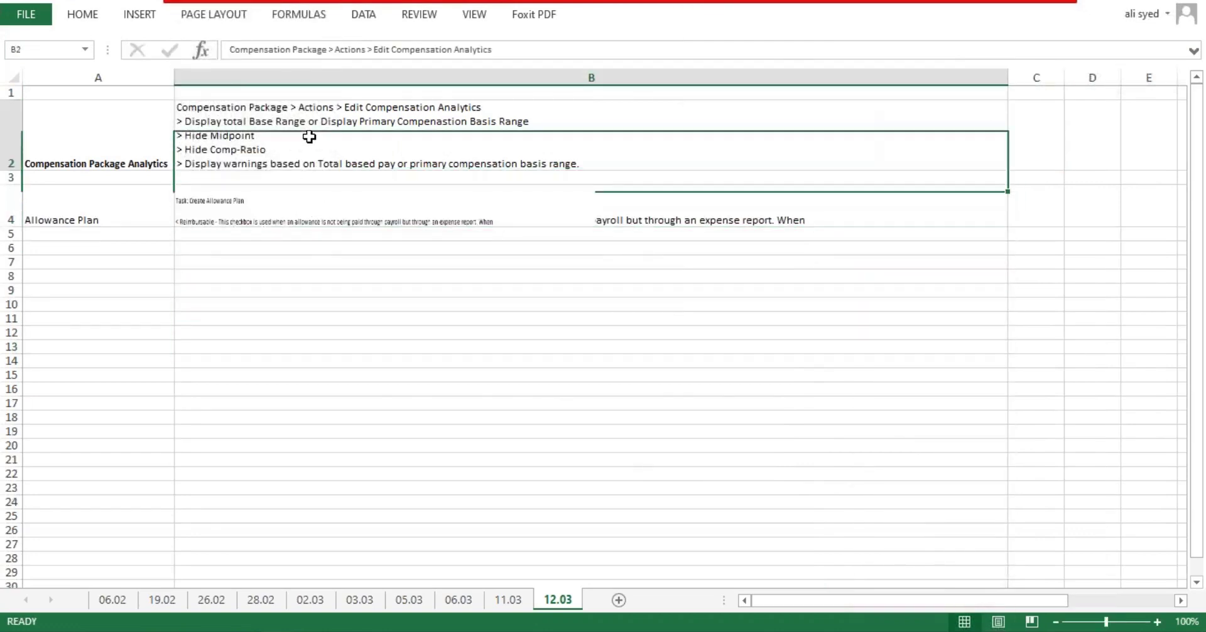
pyautogui.doubleClick(93, 15)
# Step: Apply Wrap Text to the Allowance Plan note in B4
pyautogui.click(305, 288)
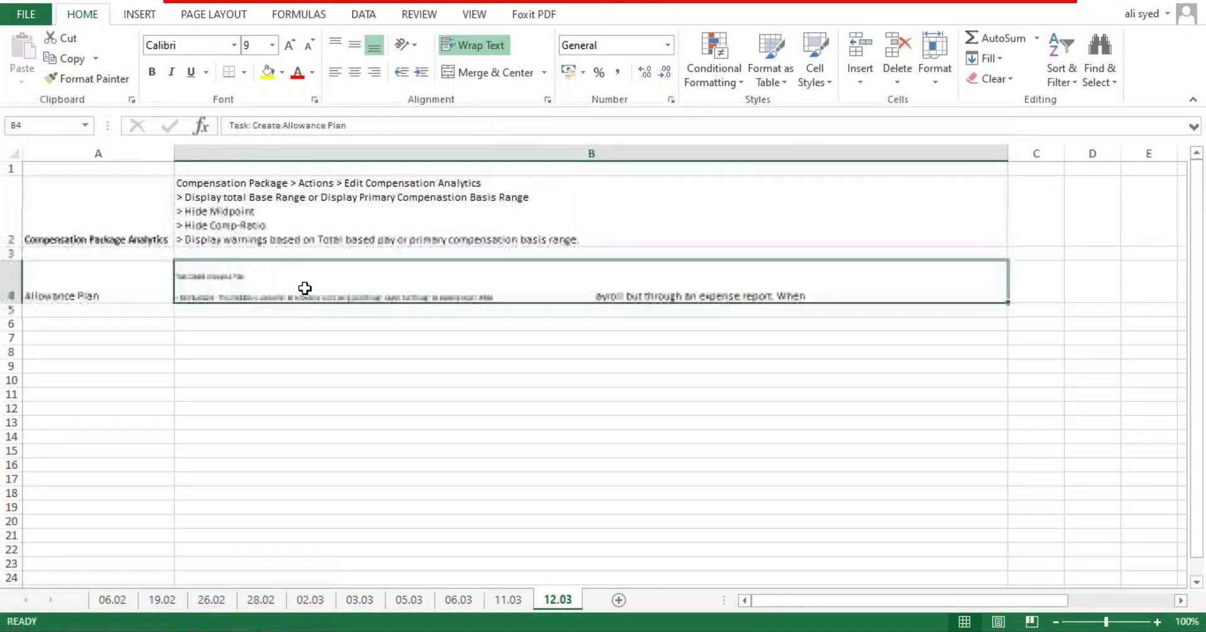
pyautogui.click(403, 395)
pyautogui.doubleClick(237, 269)
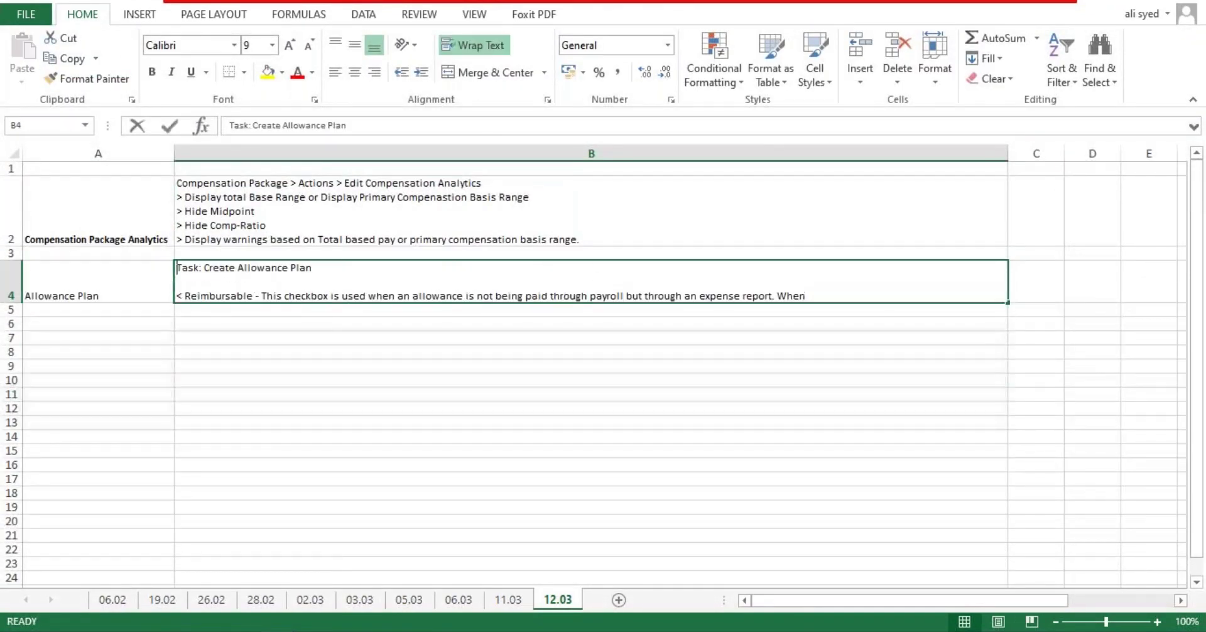
pyautogui.click(386, 339)
pyautogui.click(249, 278)
pyautogui.hotkey('alt', 'h')
pyautogui.press('w')
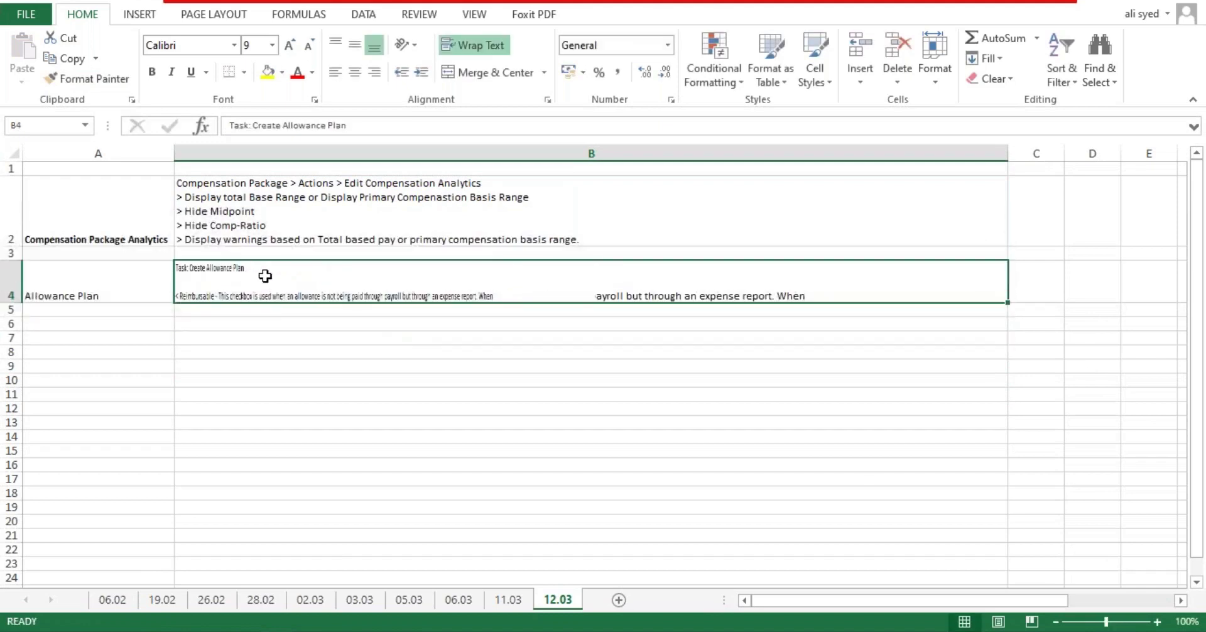
# Step: Check the 'Task: Create Allowance Plan' line in B4 and narrow column B again
pyautogui.doubleClick(265, 276)
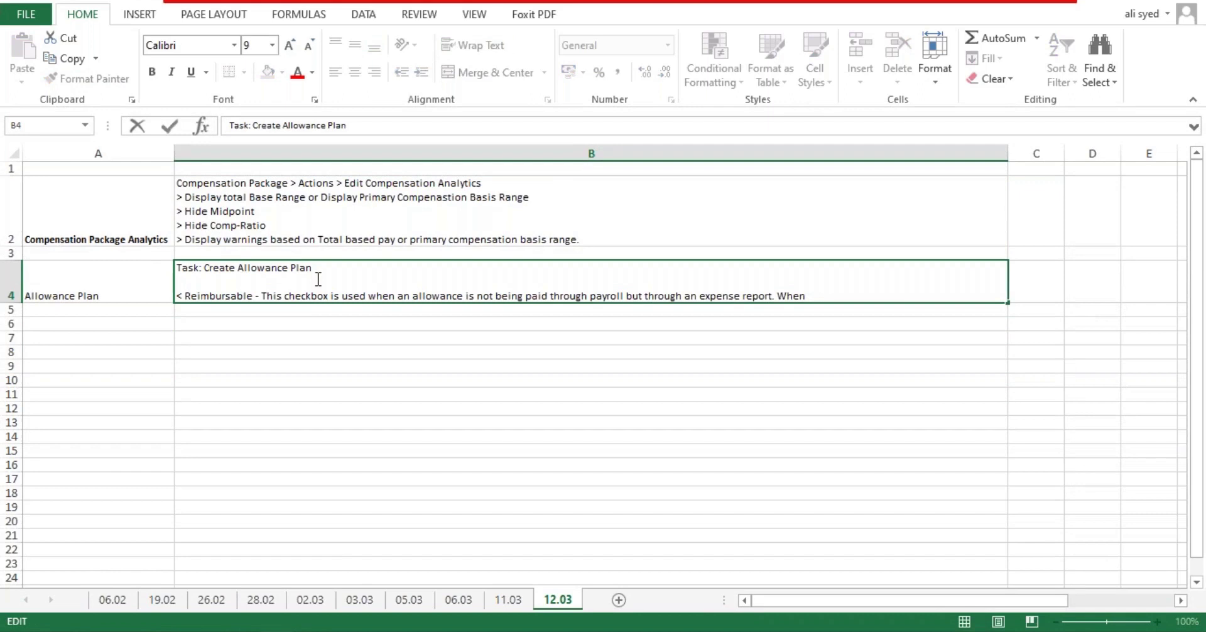
pyautogui.moveTo(319, 269); pyautogui.dragTo(176, 267)
pyautogui.click(283, 394)
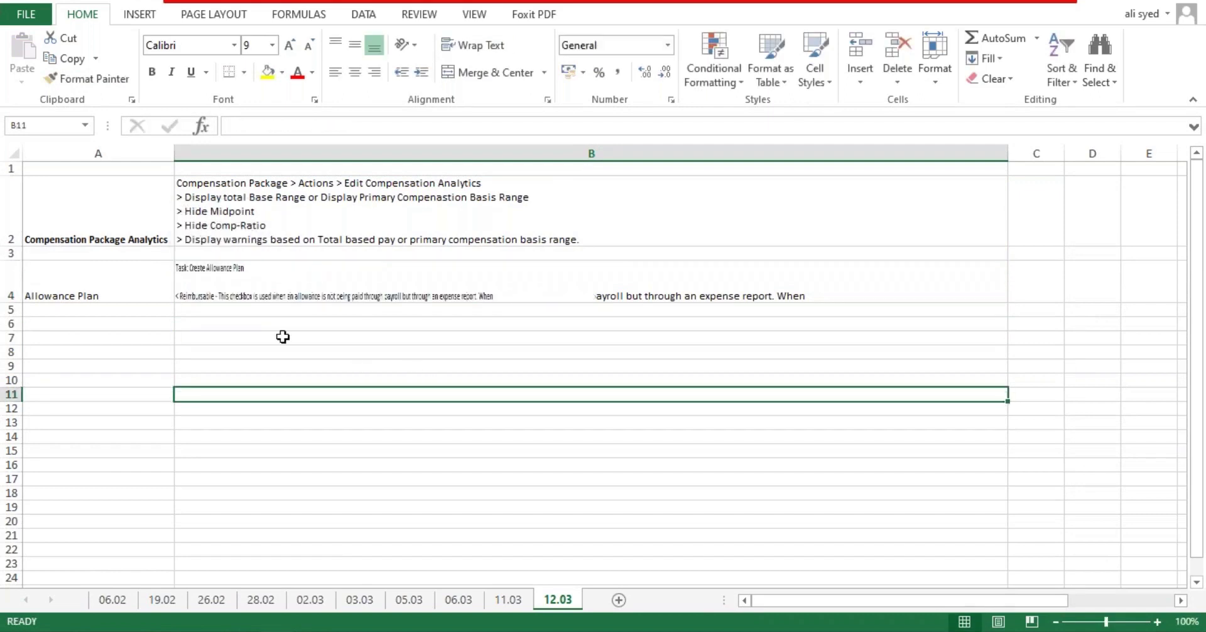
pyautogui.click(582, 292)
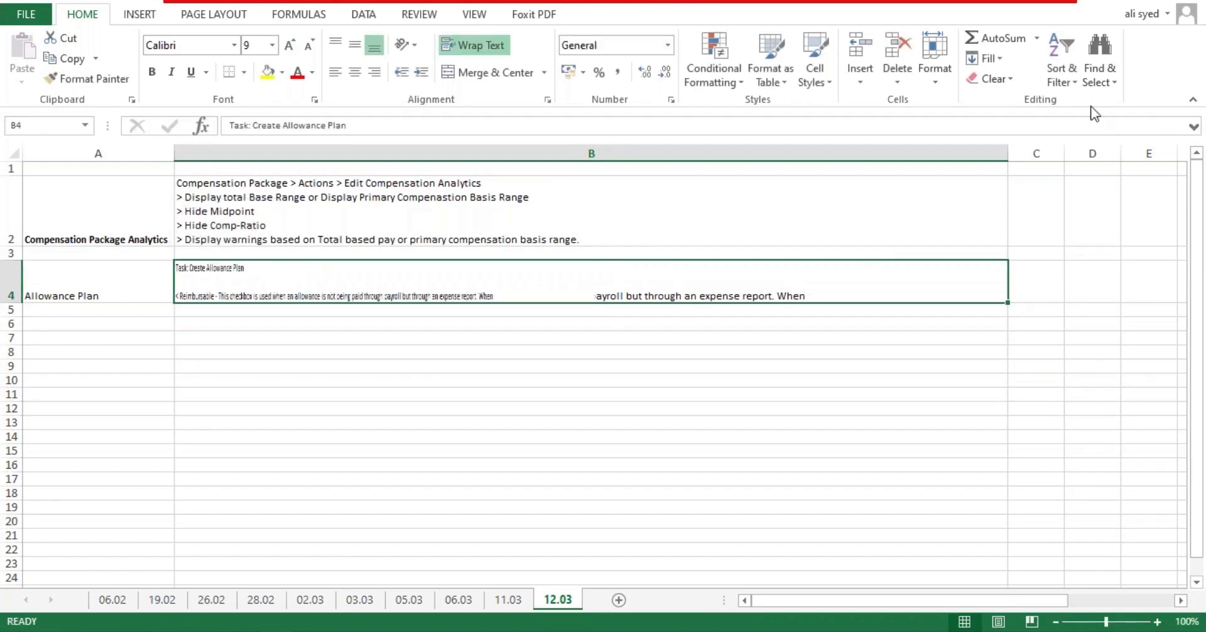
pyautogui.moveTo(1005, 154); pyautogui.dragTo(830, 153)
# Step: Reopen the B4 note and confirm the edit
pyautogui.click(579, 341)
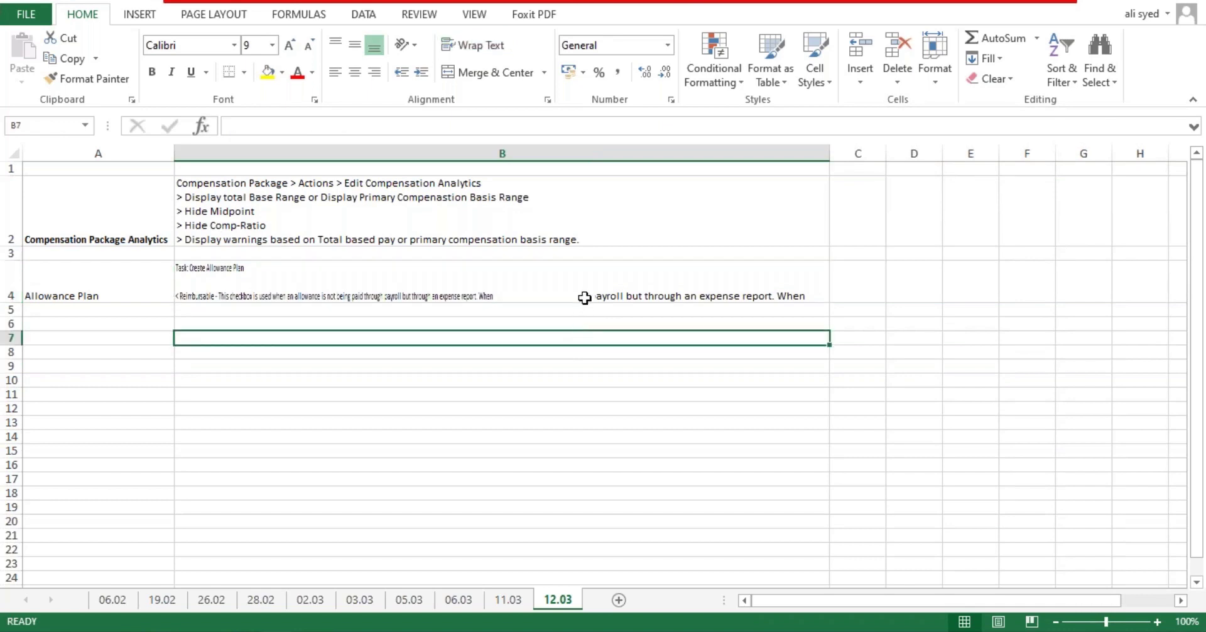
pyautogui.click(584, 298)
pyautogui.doubleClick(511, 296)
pyautogui.click(520, 334)
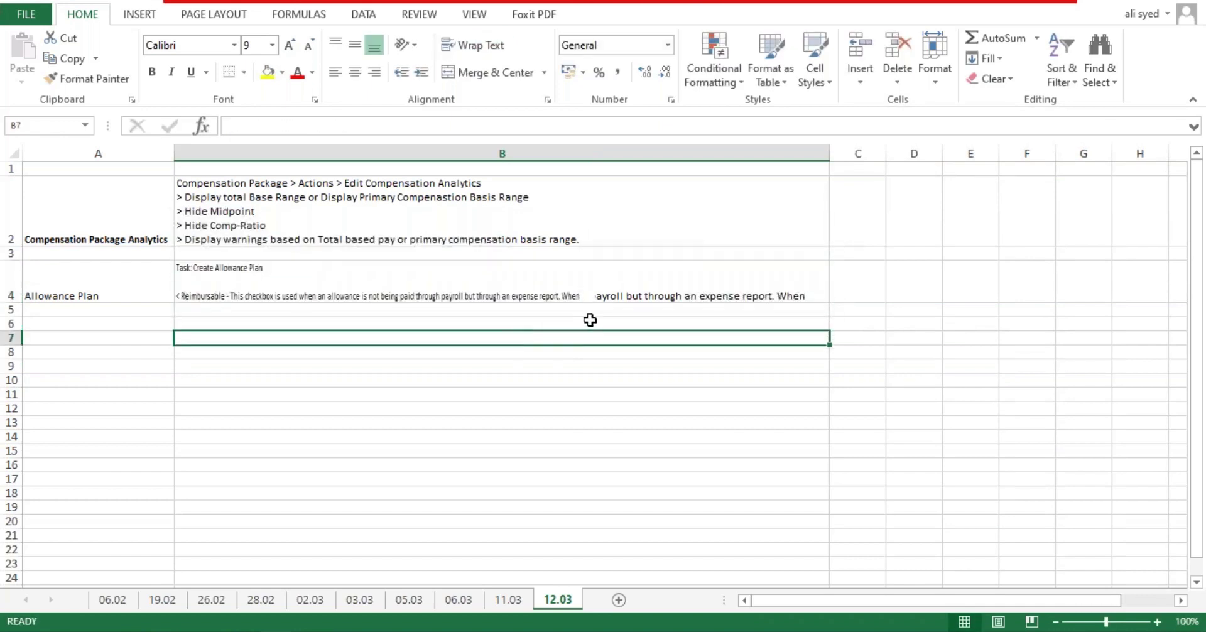
pyautogui.click(588, 296)
pyautogui.doubleClick(587, 296)
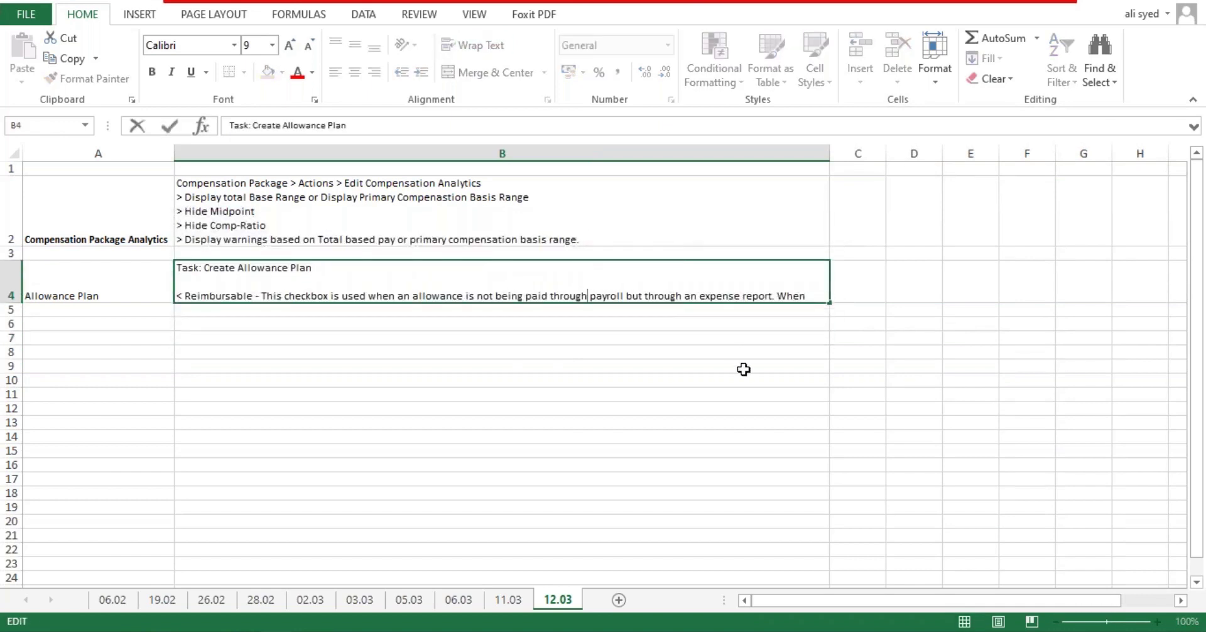
pyautogui.press('Return')
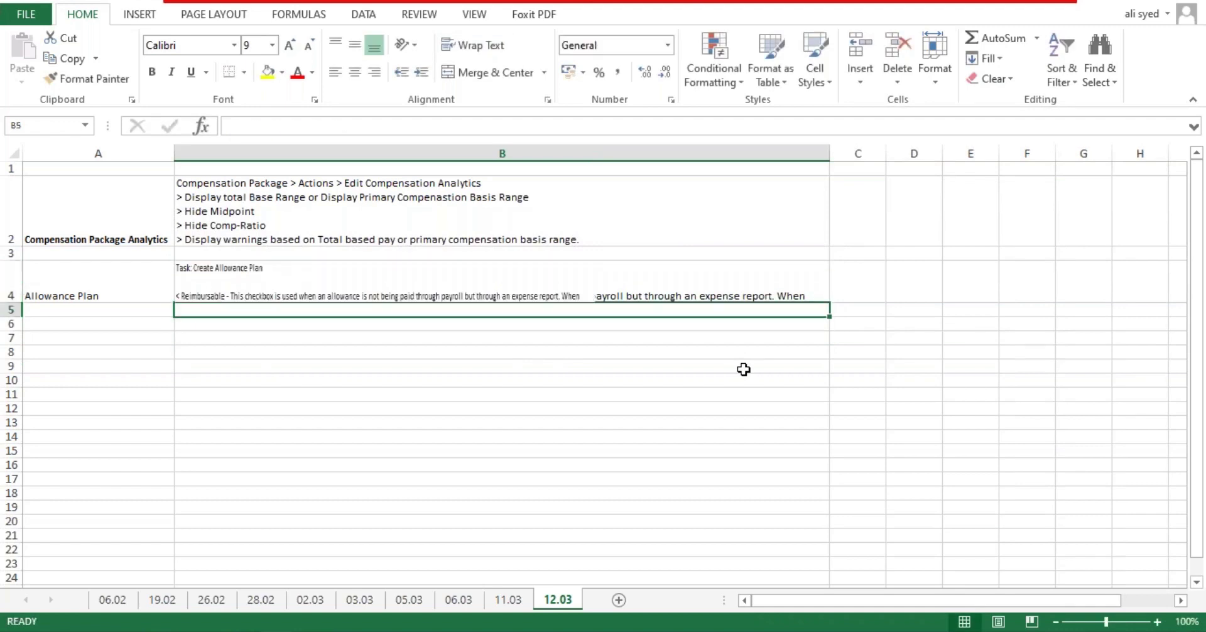
pyautogui.click(744, 370)
# Step: Move the Allowance Plan entry from A4:B4 to row 6
pyautogui.click(254, 294)
pyautogui.moveTo(54, 295); pyautogui.dragTo(362, 294)
pyautogui.hotkey('ctrl', 'x')
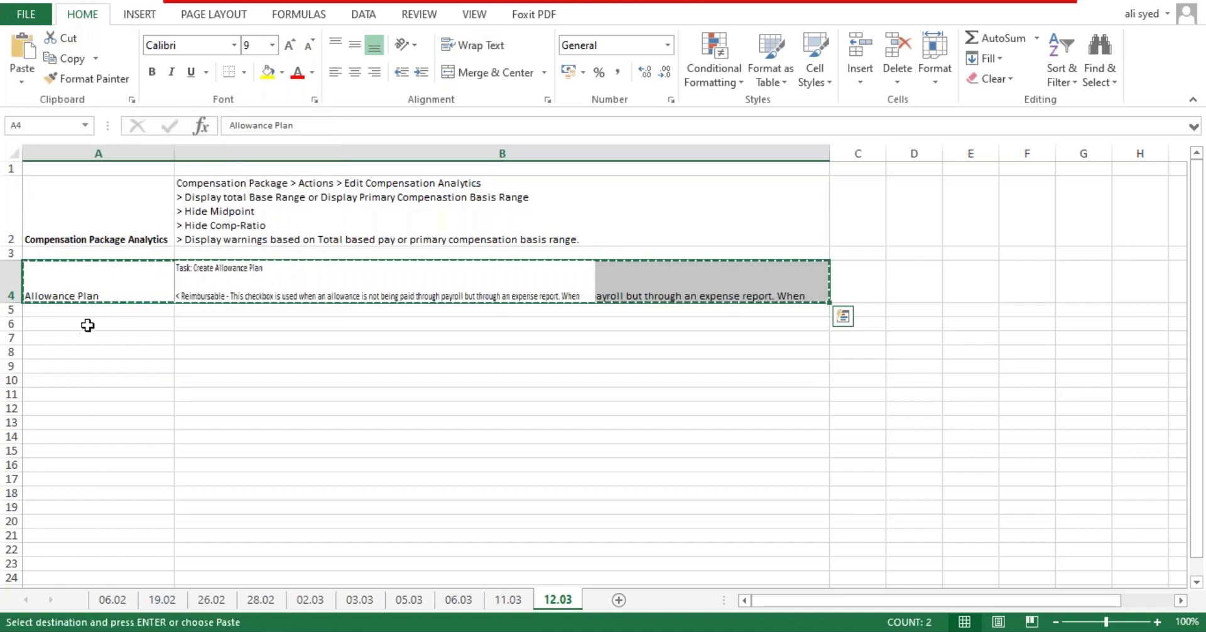
pyautogui.click(86, 323)
pyautogui.press('Return')
pyautogui.click(355, 393)
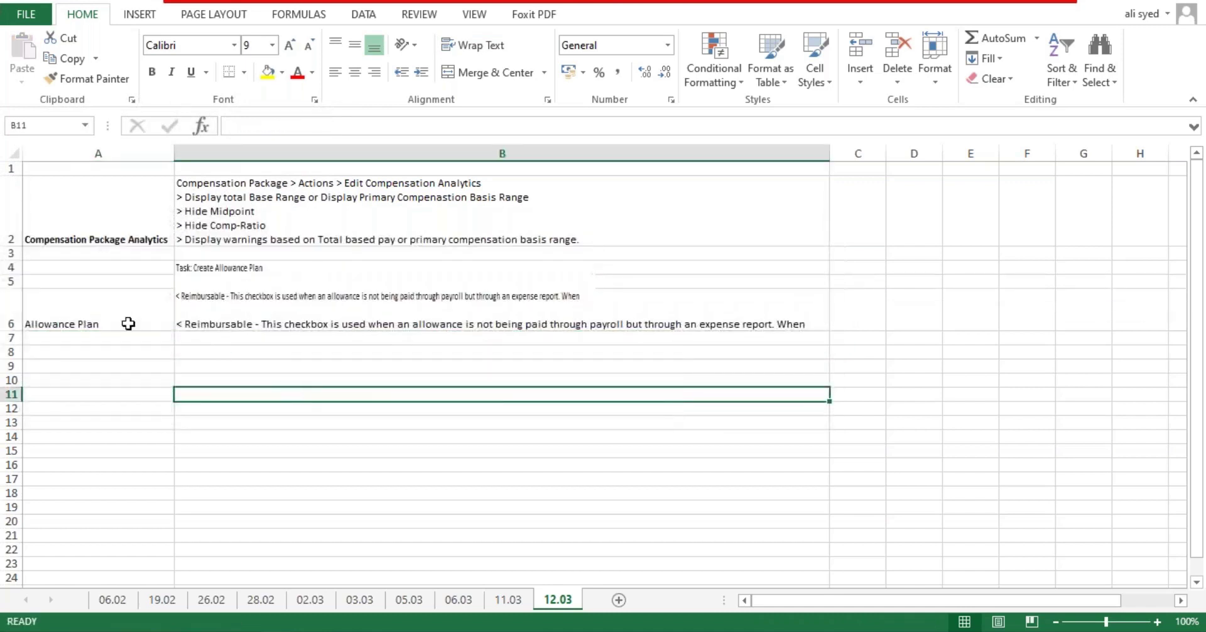
# Step: Copy the row 4 entry and paste it at A9
pyautogui.click(368, 489)
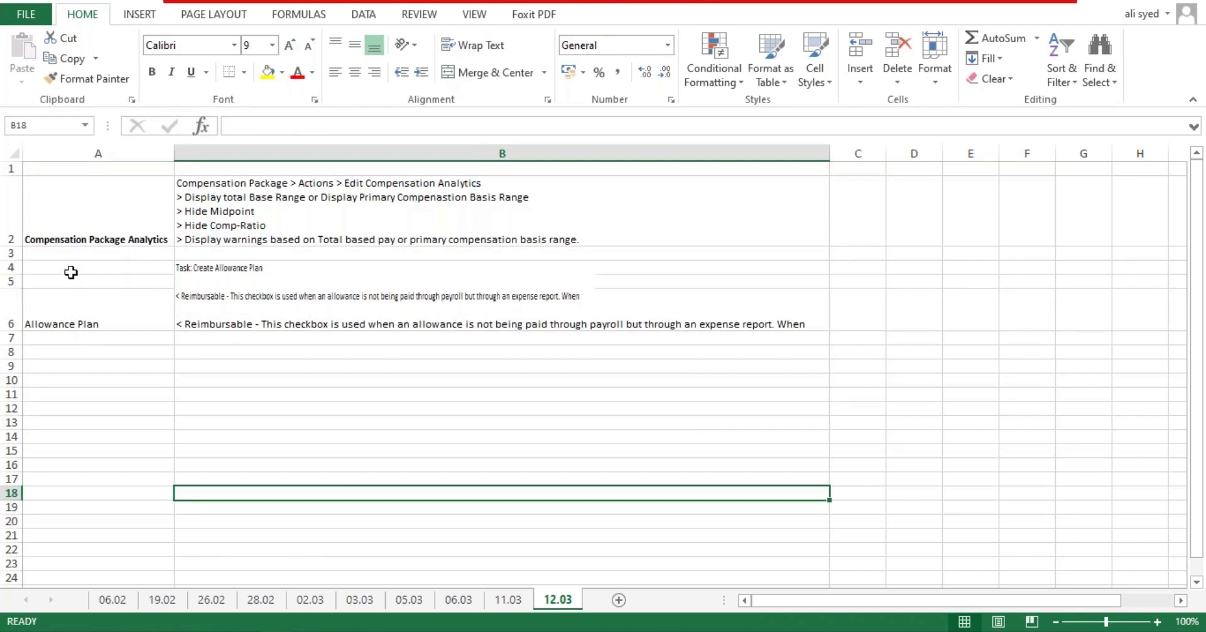
pyautogui.click(341, 296)
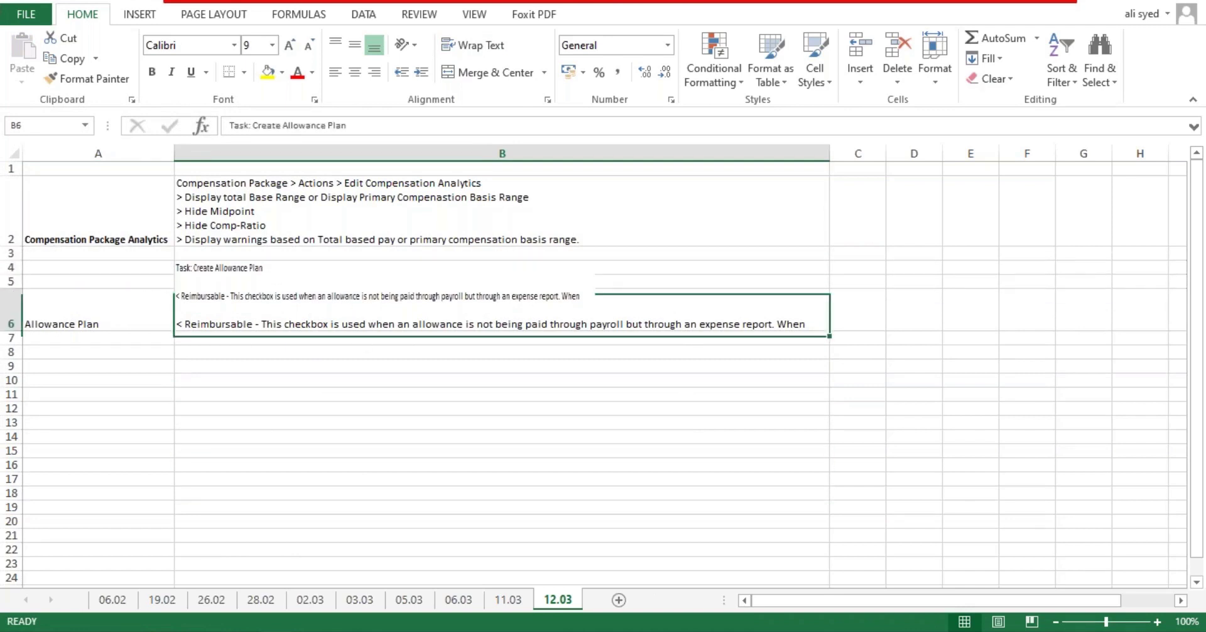
pyautogui.click(368, 282)
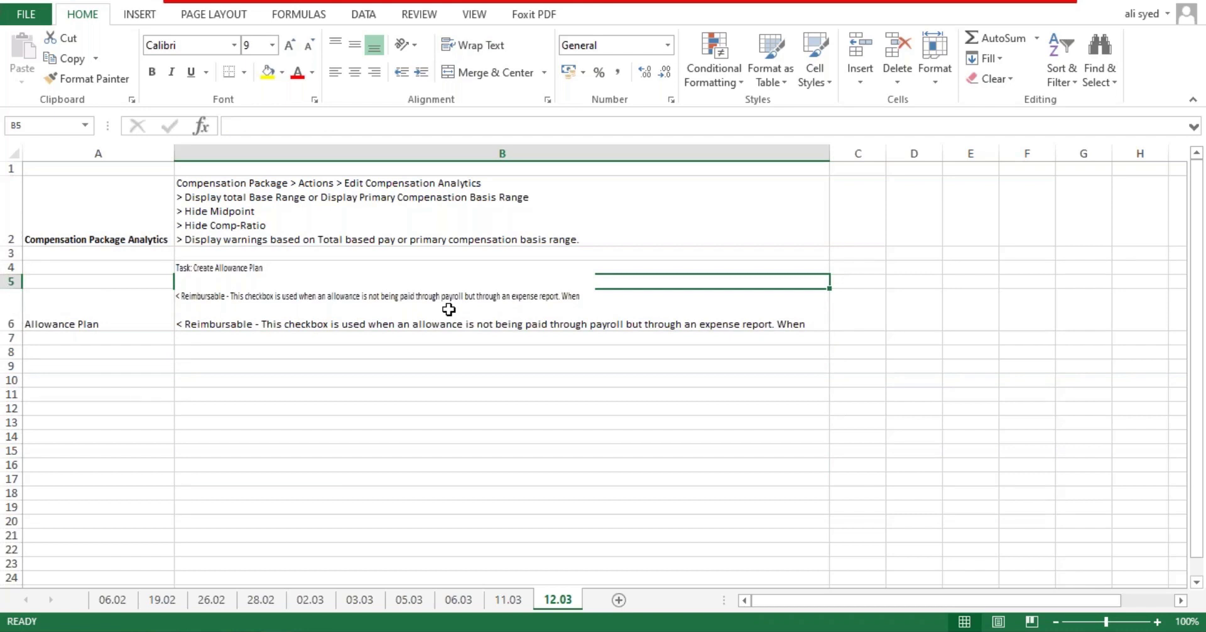
pyautogui.press('Up')
pyautogui.hotkey('ctrl', 'c')
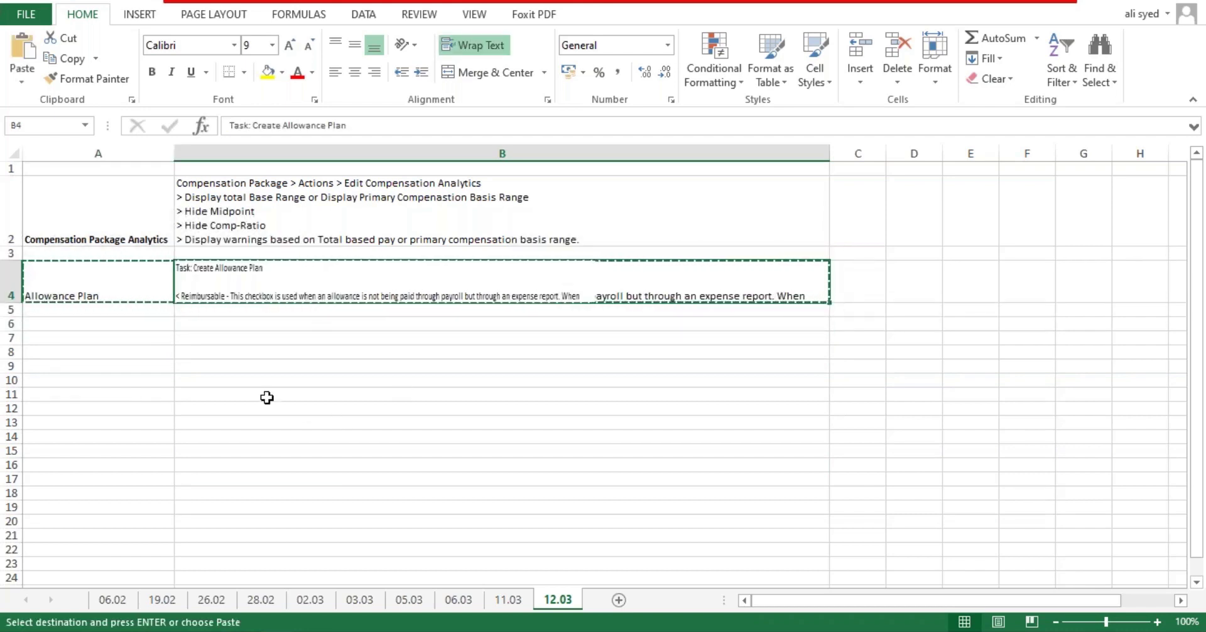
pyautogui.click(266, 395)
pyautogui.click(54, 366)
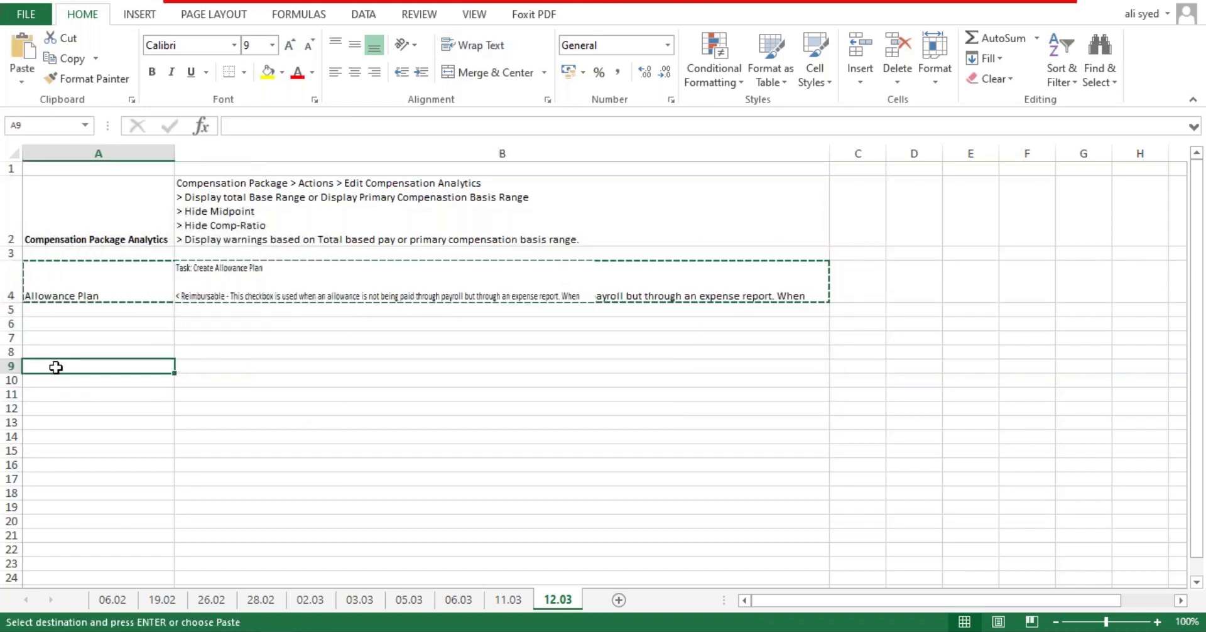
pyautogui.press('Return')
pyautogui.click(289, 422)
# Step: Delete rows 4 to 6, then undo the deletion
pyautogui.moveTo(11, 267); pyautogui.dragTo(10, 298)
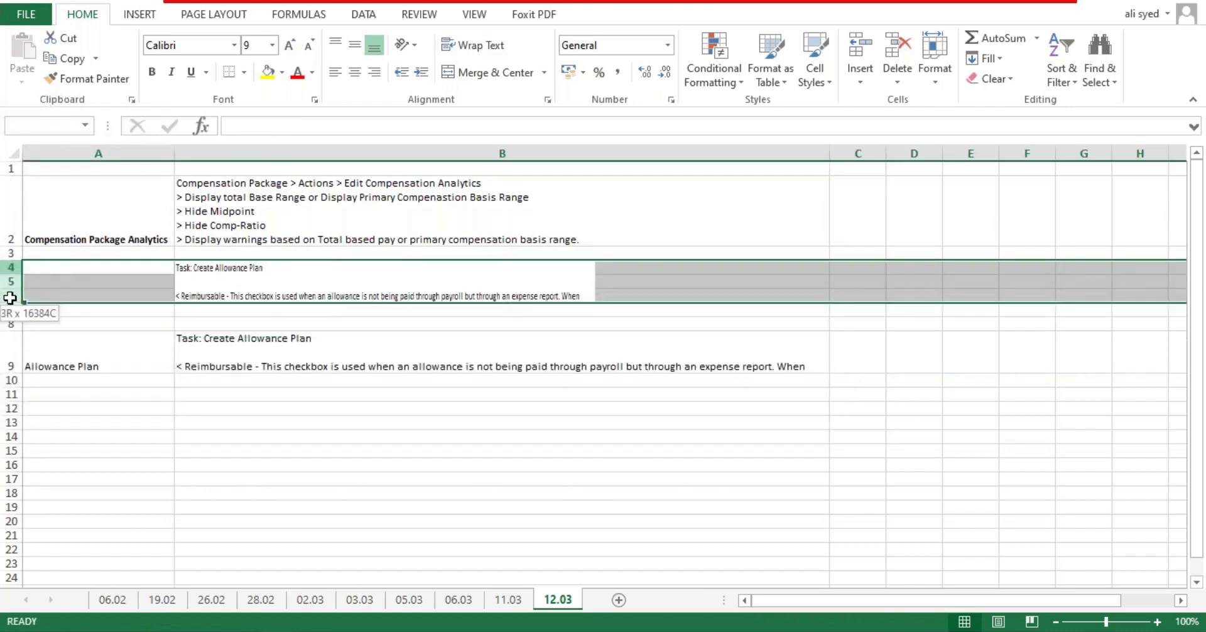
pyautogui.click(333, 279)
pyautogui.click(552, 399)
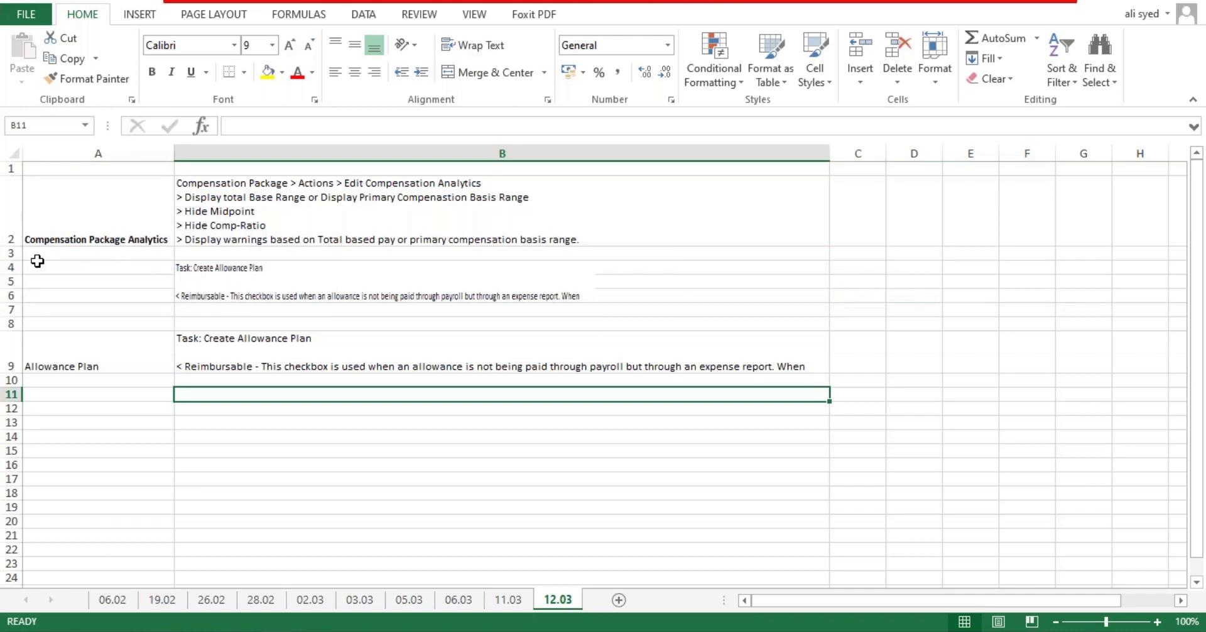
pyautogui.moveTo(9, 267); pyautogui.dragTo(6, 300)
pyautogui.rightClick(7, 297)
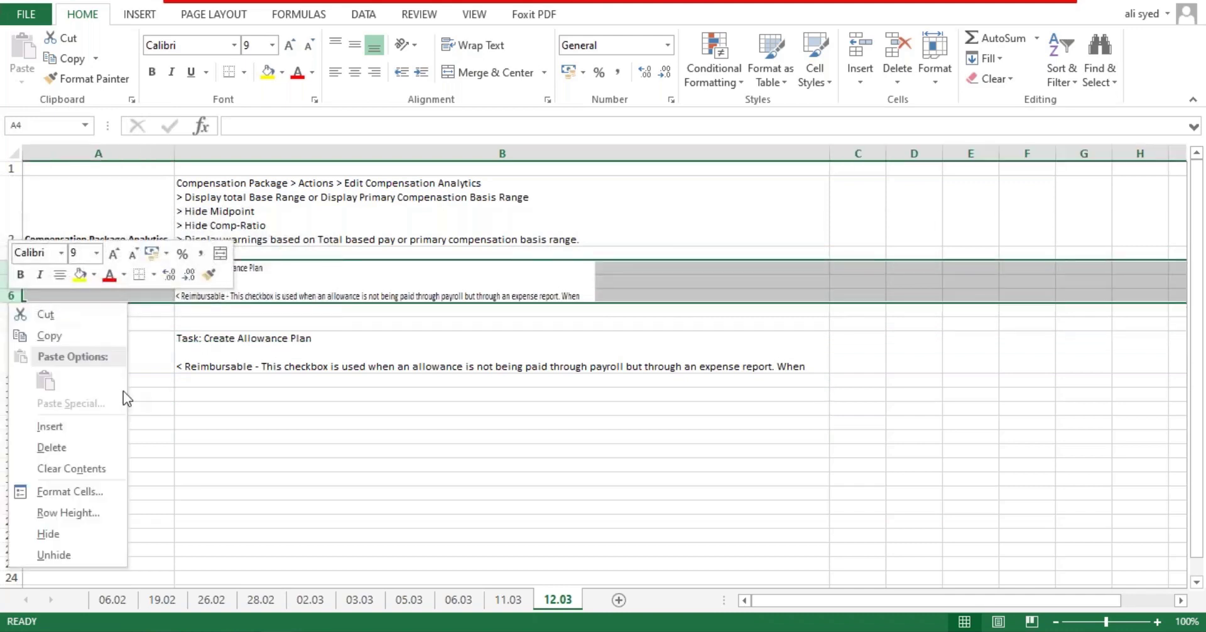
pyautogui.click(94, 446)
pyautogui.click(360, 600)
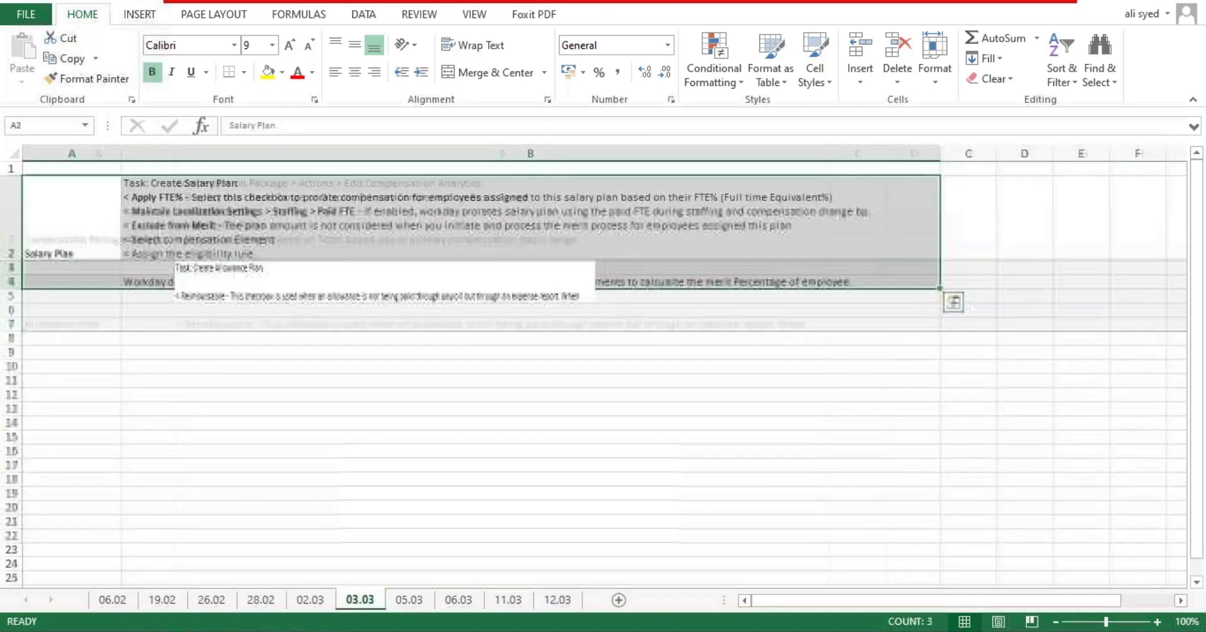
pyautogui.click(313, 396)
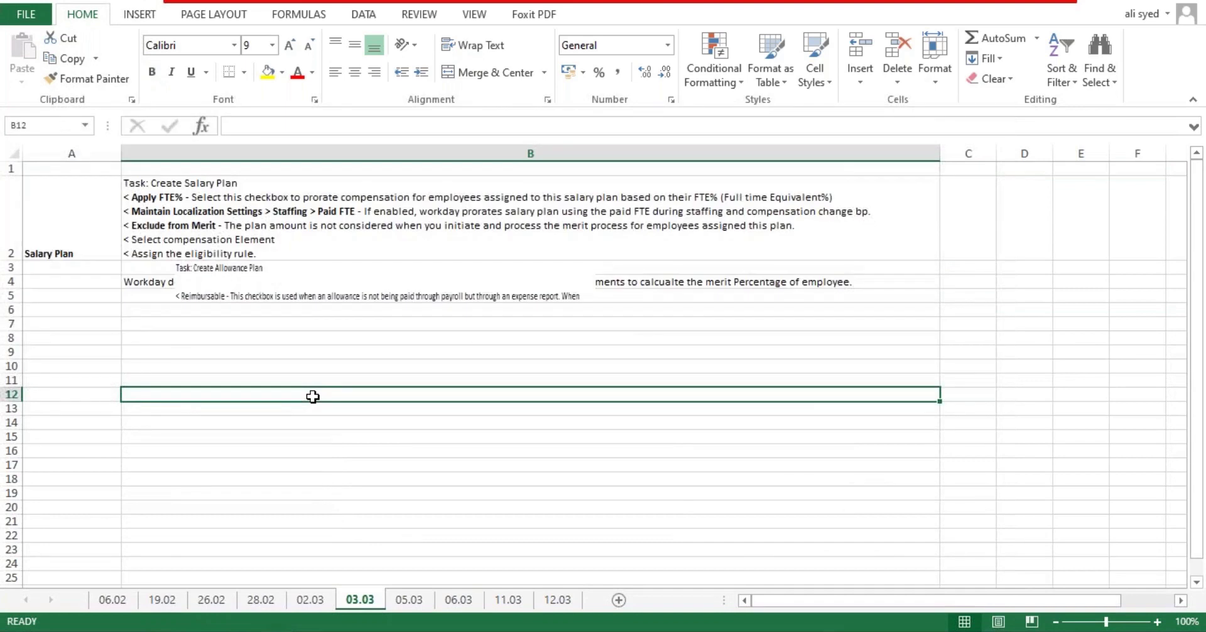
pyautogui.hotkey('ctrl', 'z')
pyautogui.click(320, 423)
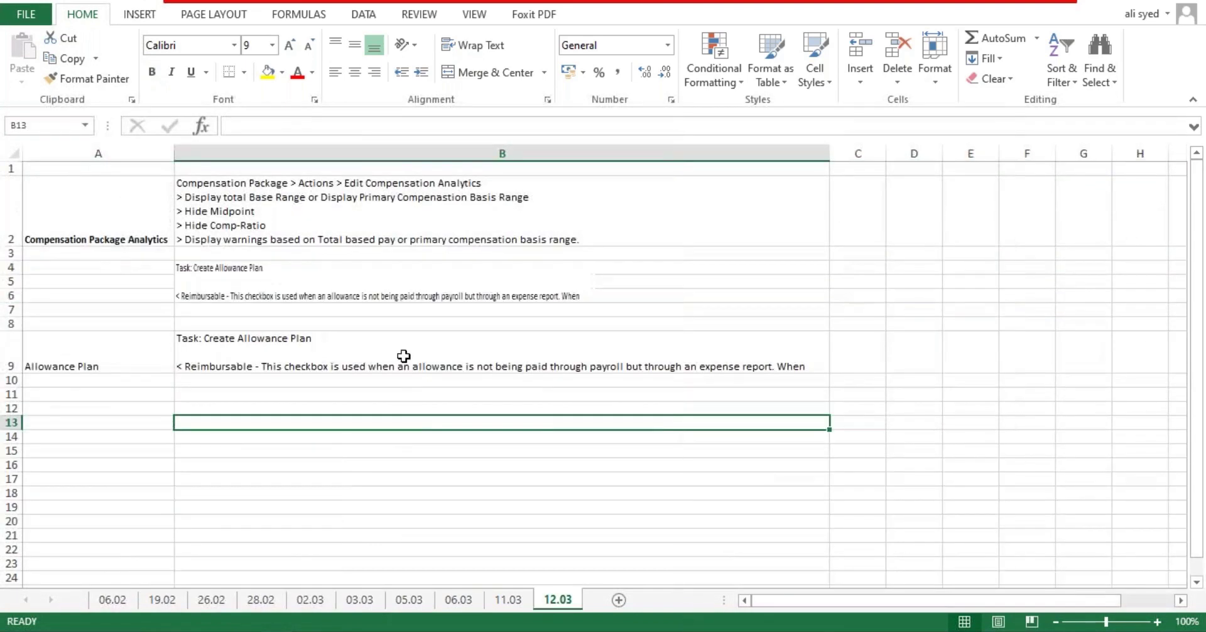
# Step: Widen column B and reopen the Allowance Plan note in B9 for editing
pyautogui.doubleClick(819, 367)
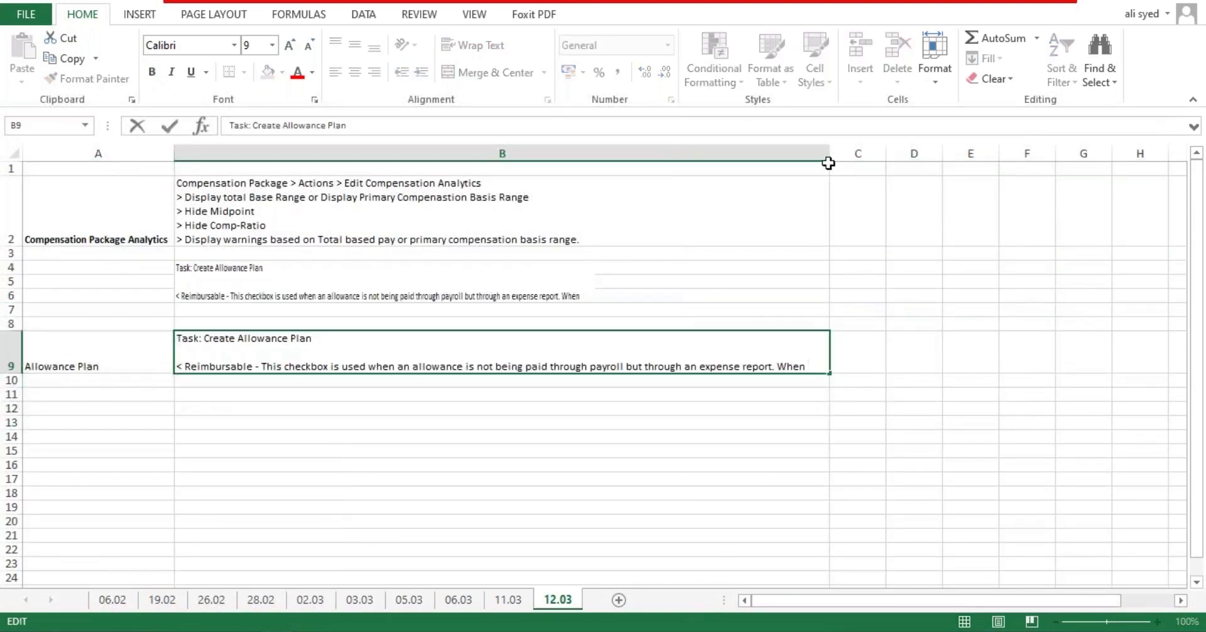
pyautogui.click(827, 153)
pyautogui.click(819, 308)
pyautogui.moveTo(830, 151); pyautogui.dragTo(941, 151)
pyautogui.doubleClick(821, 368)
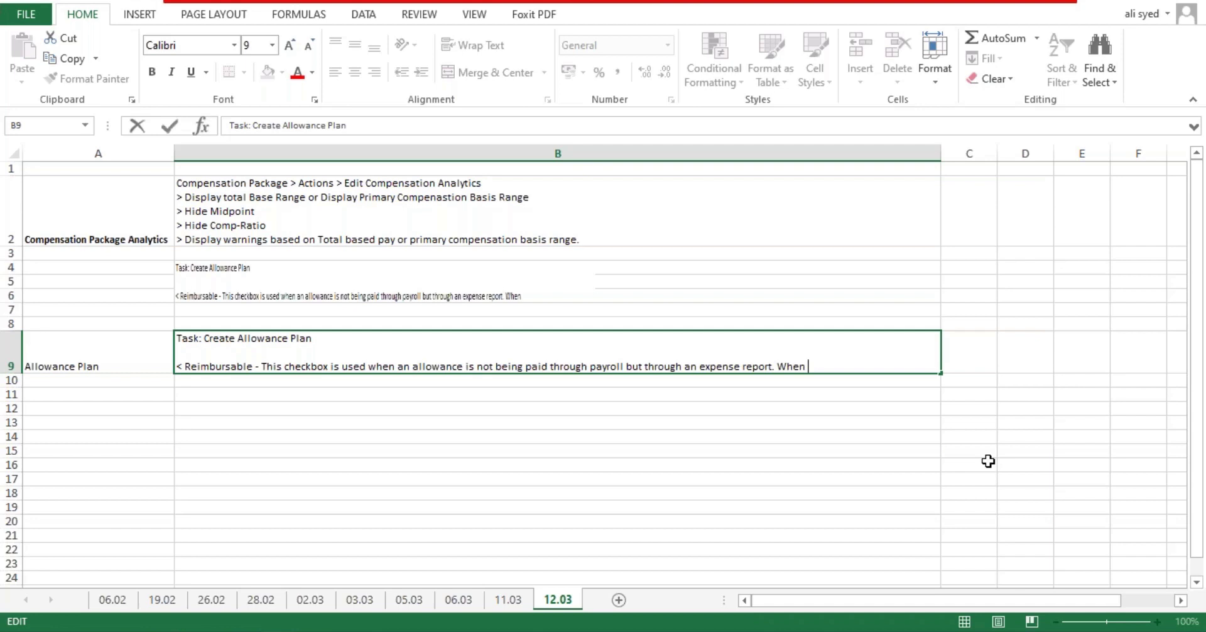
# Step: Complete the B9 Reimbursable note: if checked, the compensation element field isn't required when creating the allowance
pyautogui.write('the ')
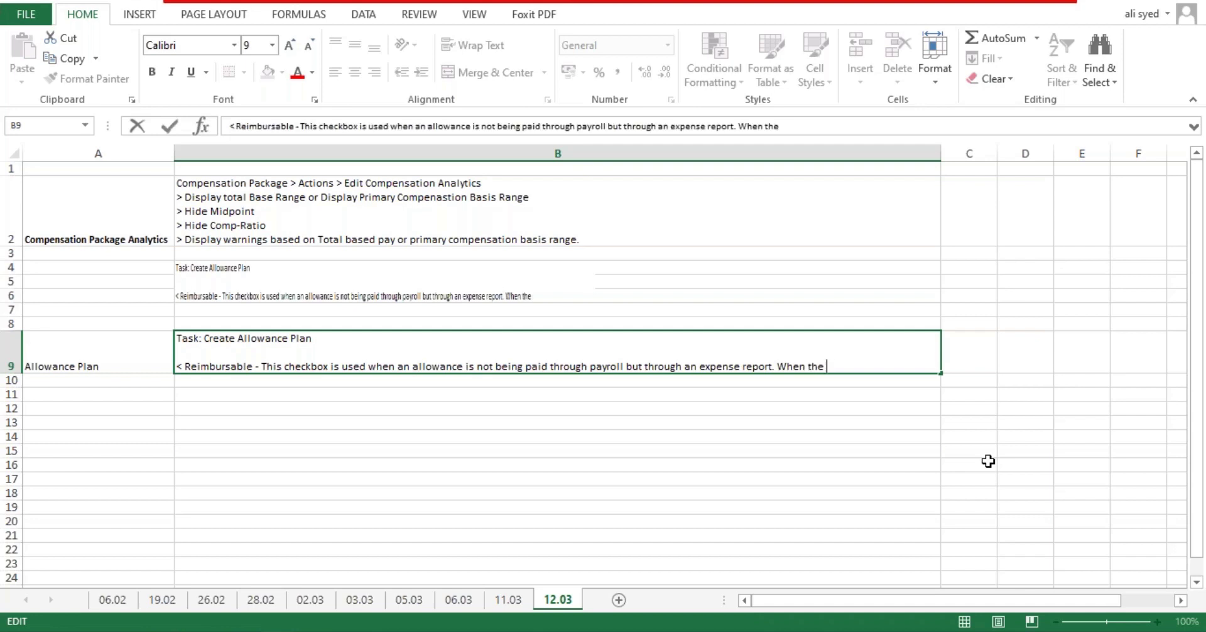
pyautogui.write('checkbox is')
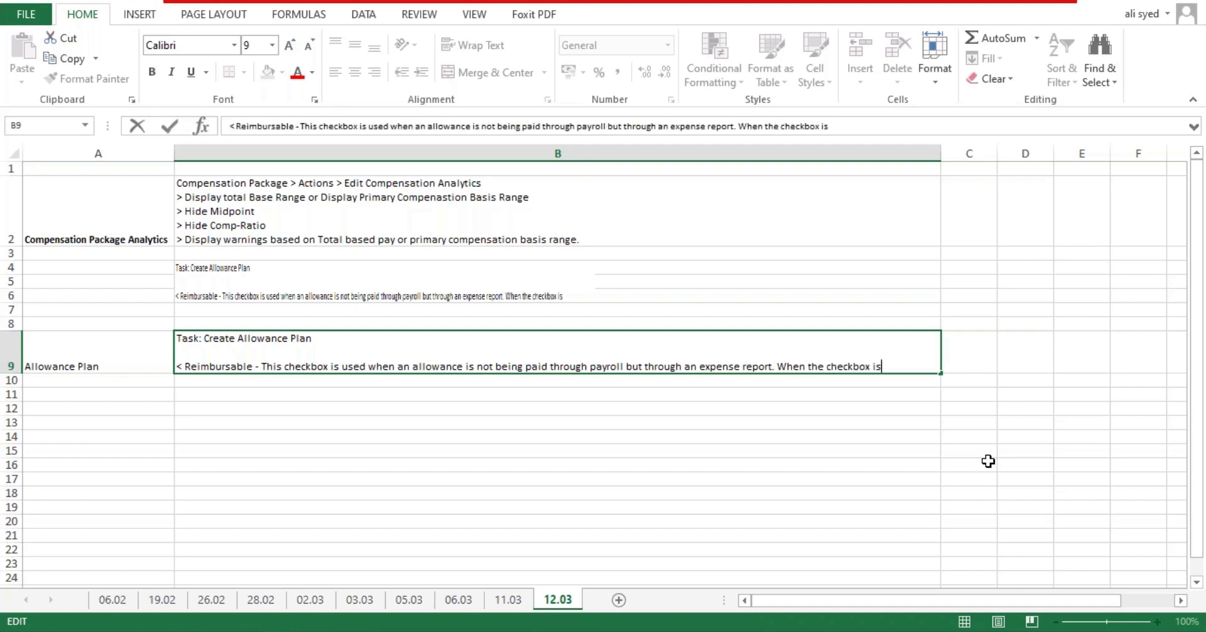
pyautogui.write(' selected, th')
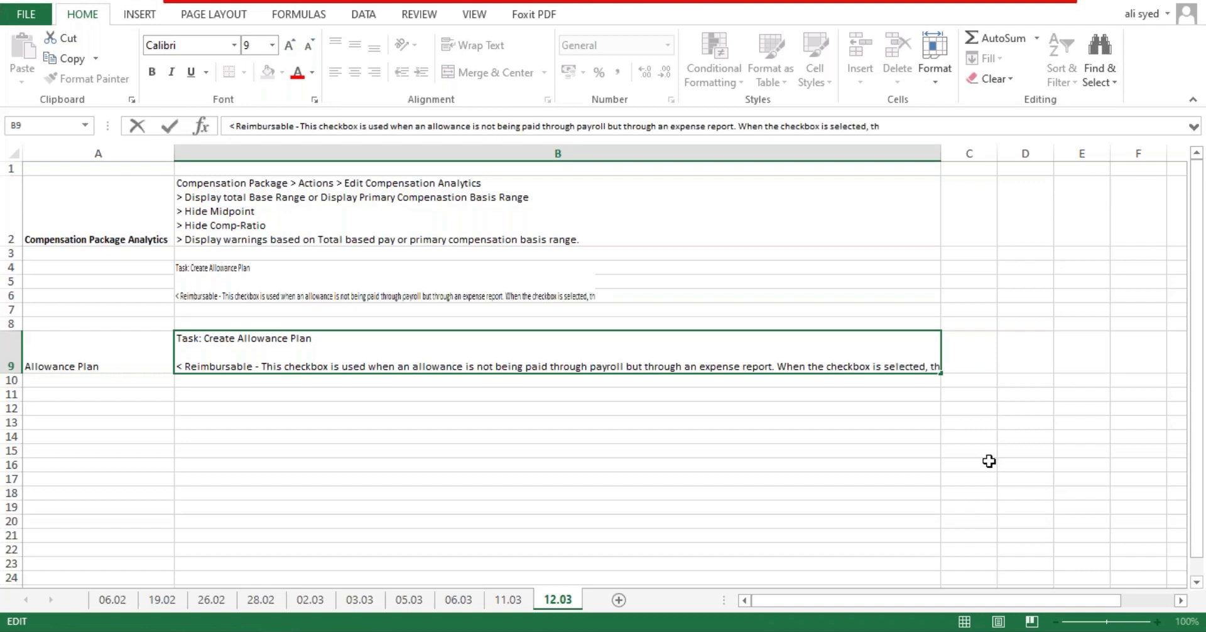
pyautogui.write('e compensation ')
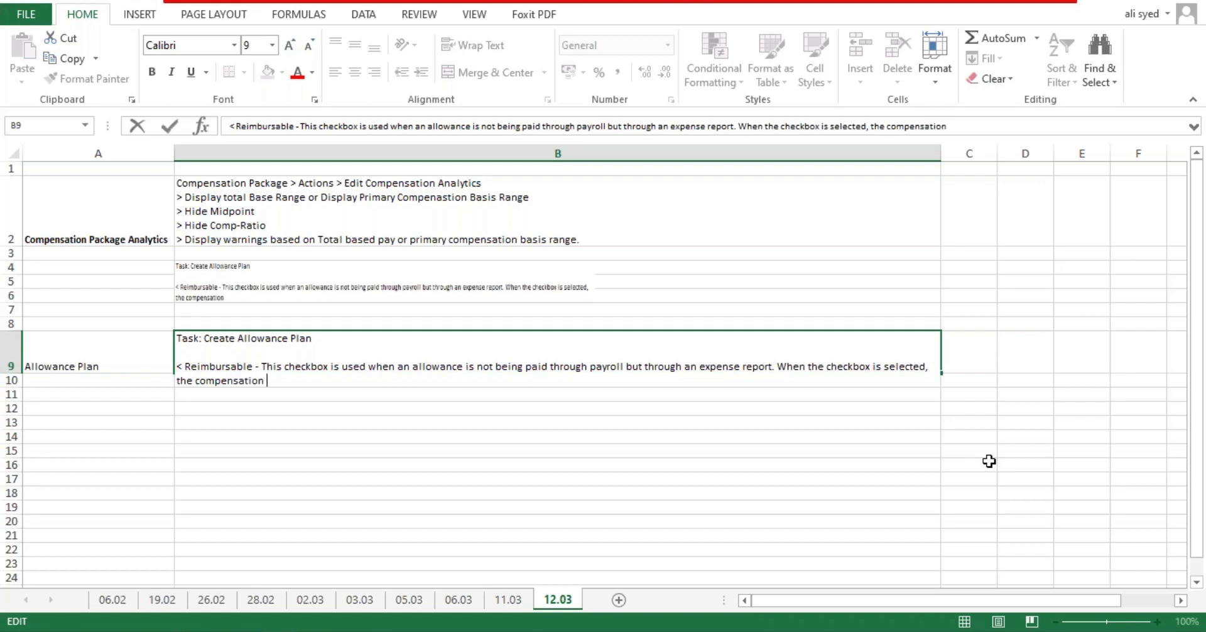
pyautogui.write('element field no')
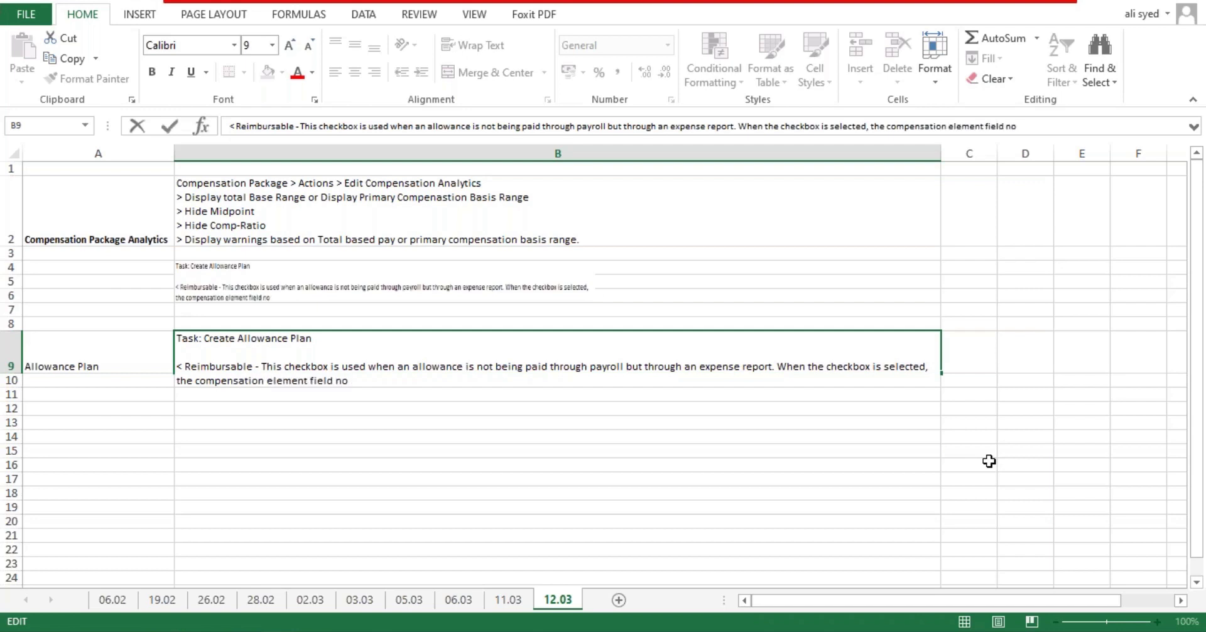
pyautogui.write('will not be requir')
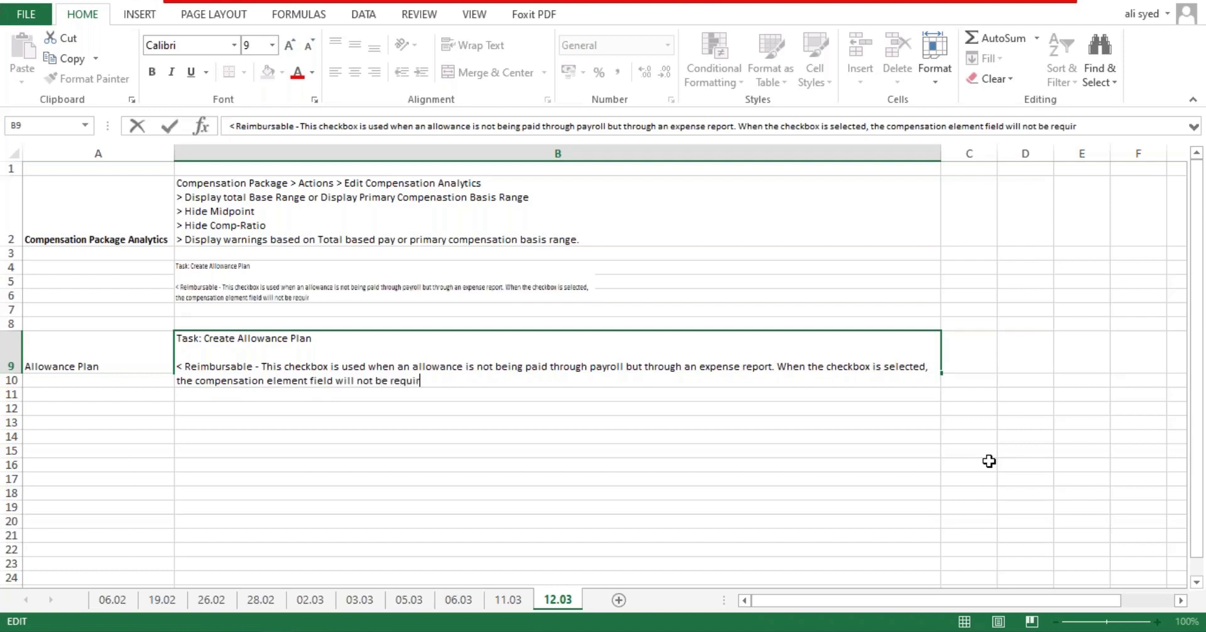
pyautogui.write('ed when cr')
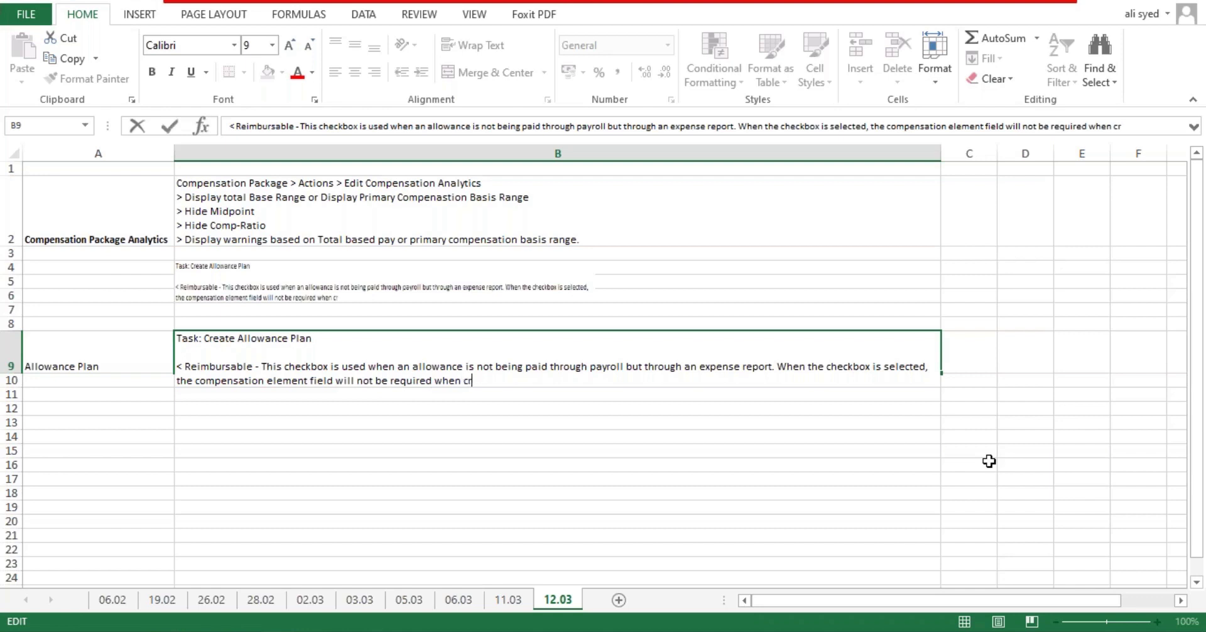
pyautogui.write('eating the a')
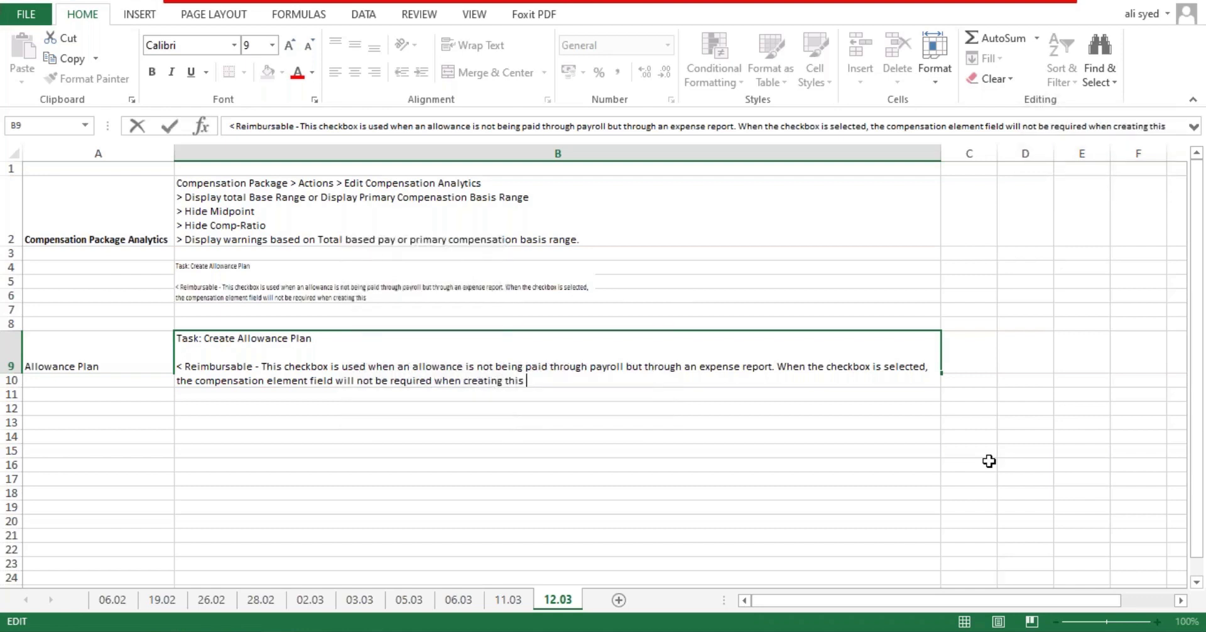
pyautogui.write('ll')
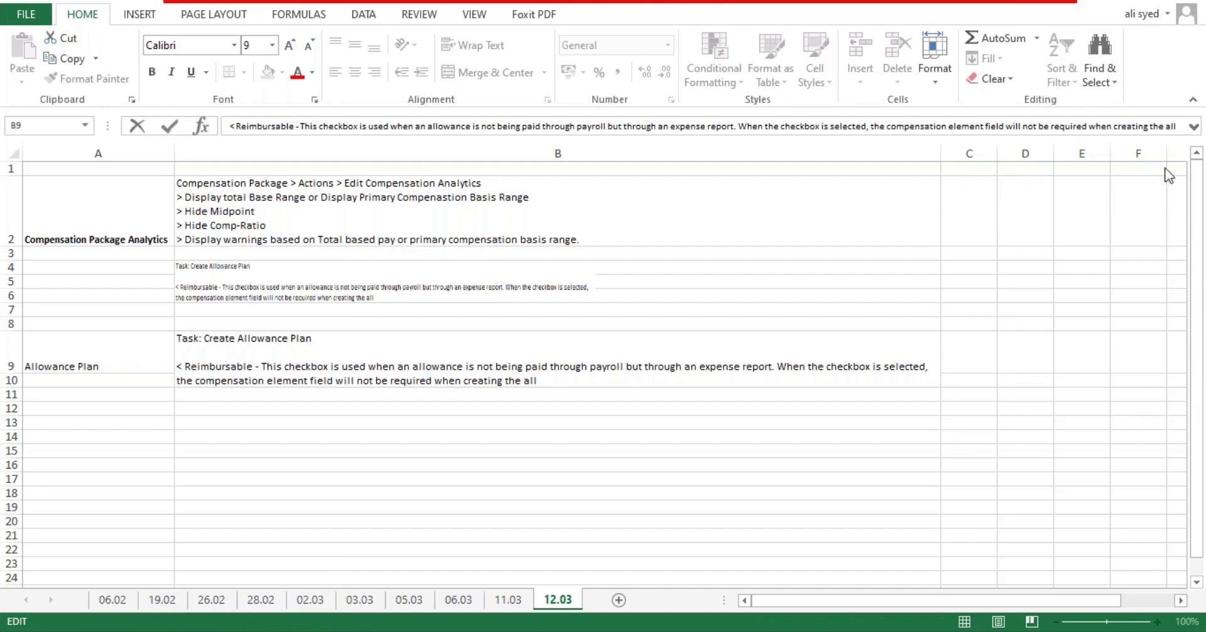
pyautogui.click(544, 385)
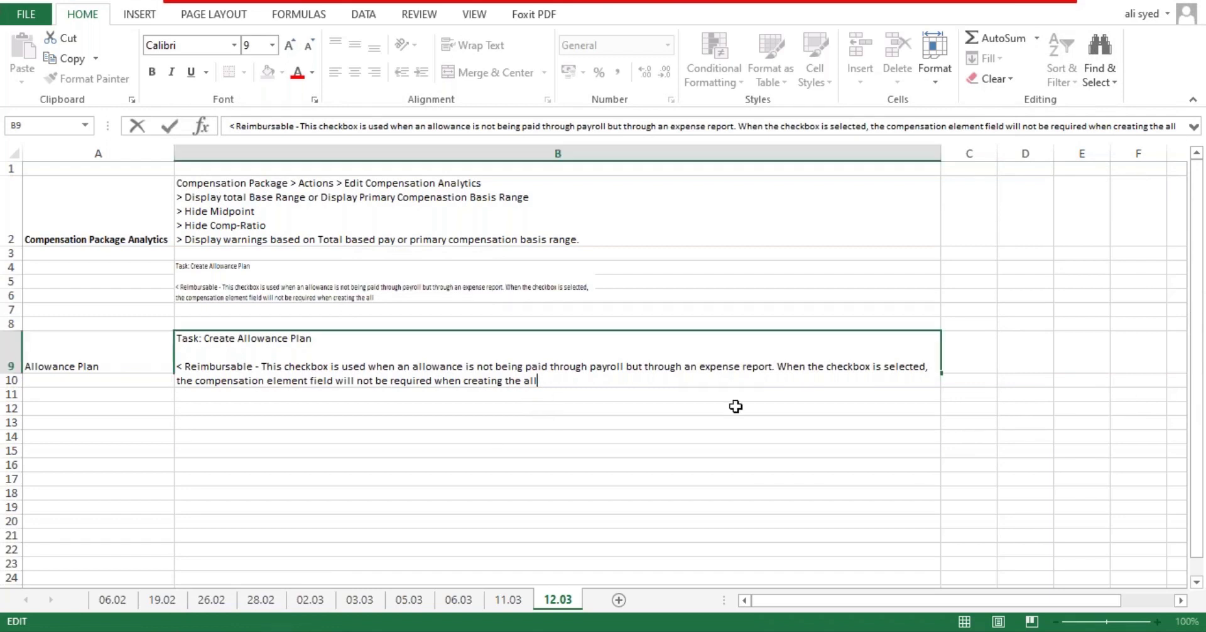
pyautogui.write('owance')
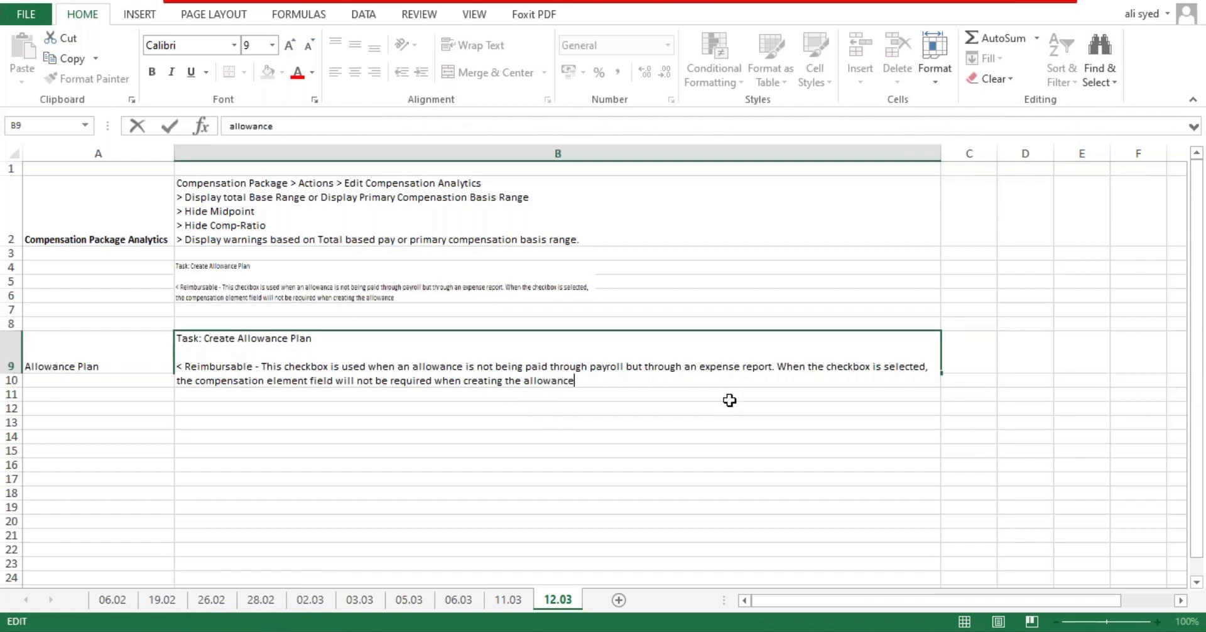
pyautogui.press('Return')
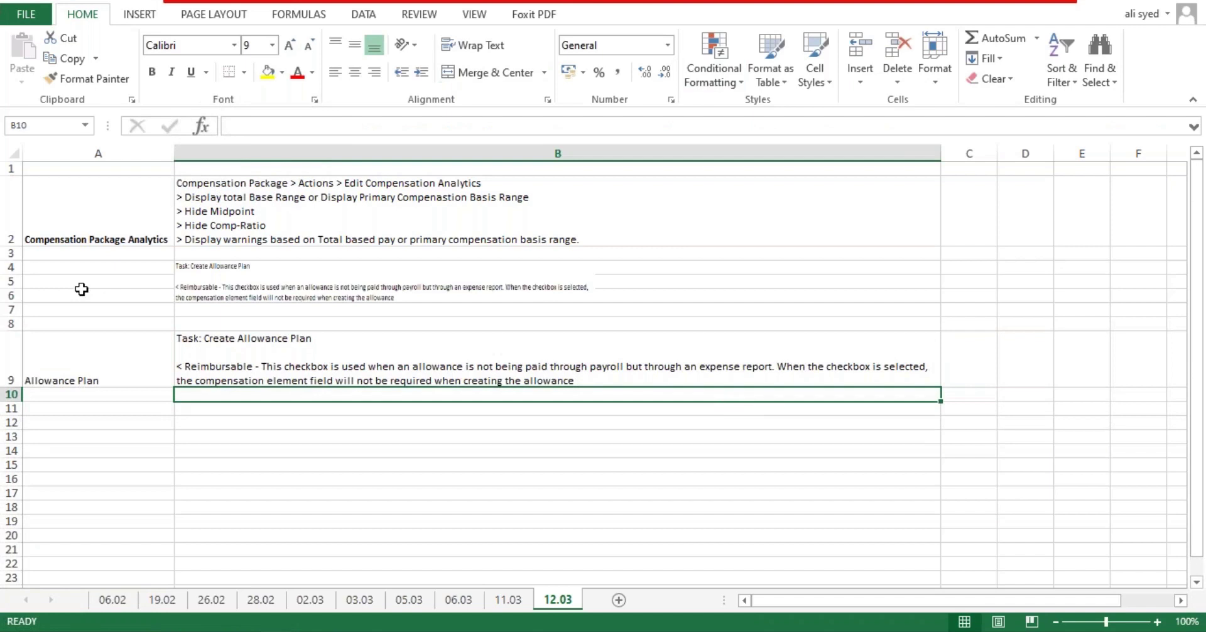
# Step: Bold 'Reimbursable' in B9 and add lines '< Amount Based', '< Percent Based', '< Unit Based'
pyautogui.doubleClick(260, 366)
pyautogui.moveTo(260, 366); pyautogui.dragTo(191, 365)
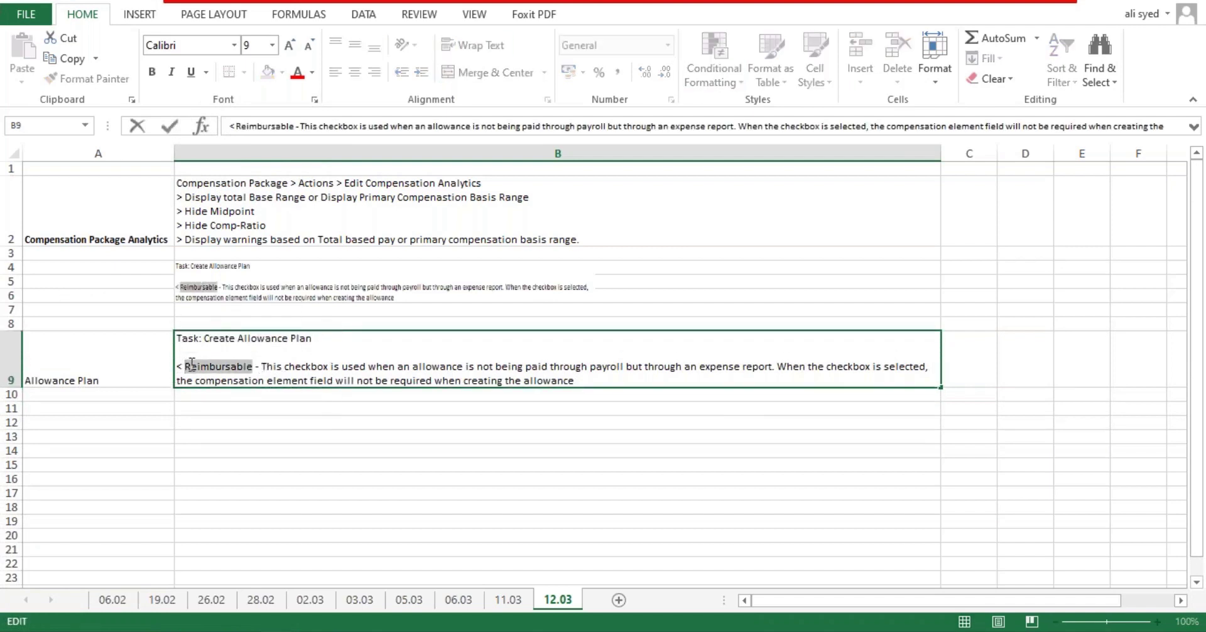
pyautogui.hotkey('ctrl', 'b')
pyautogui.hotkey('ctrl', 'End')
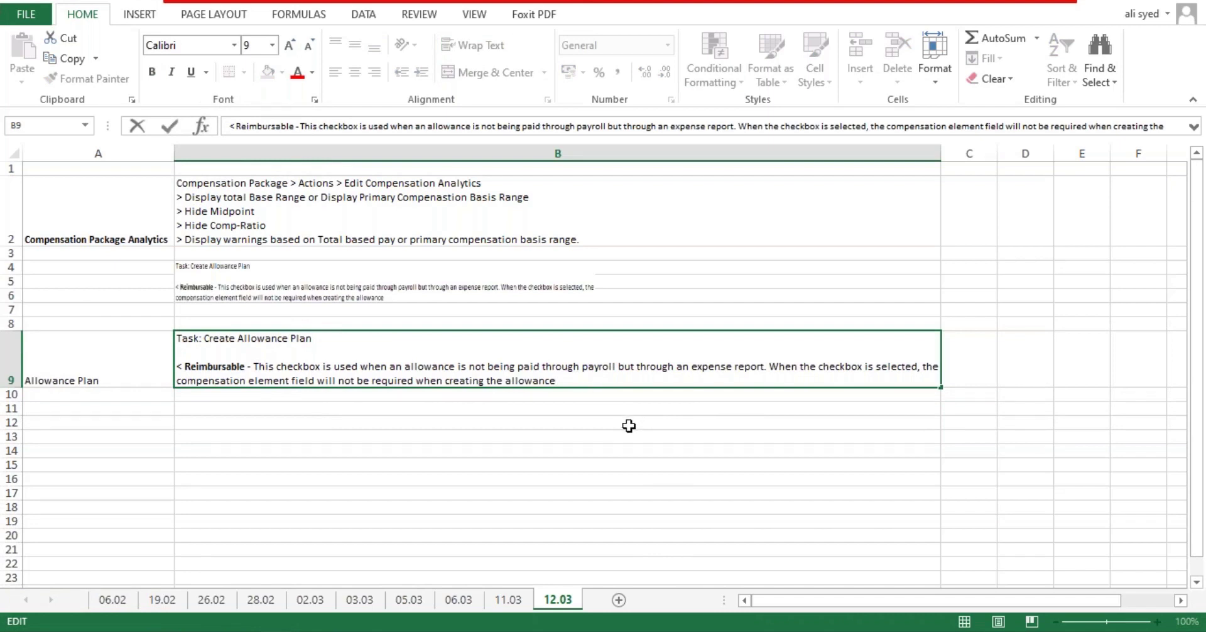
pyautogui.hotkey('alt', 'Return')
pyautogui.hotkey('alt', 'Return')
pyautogui.write('< Amount Based')
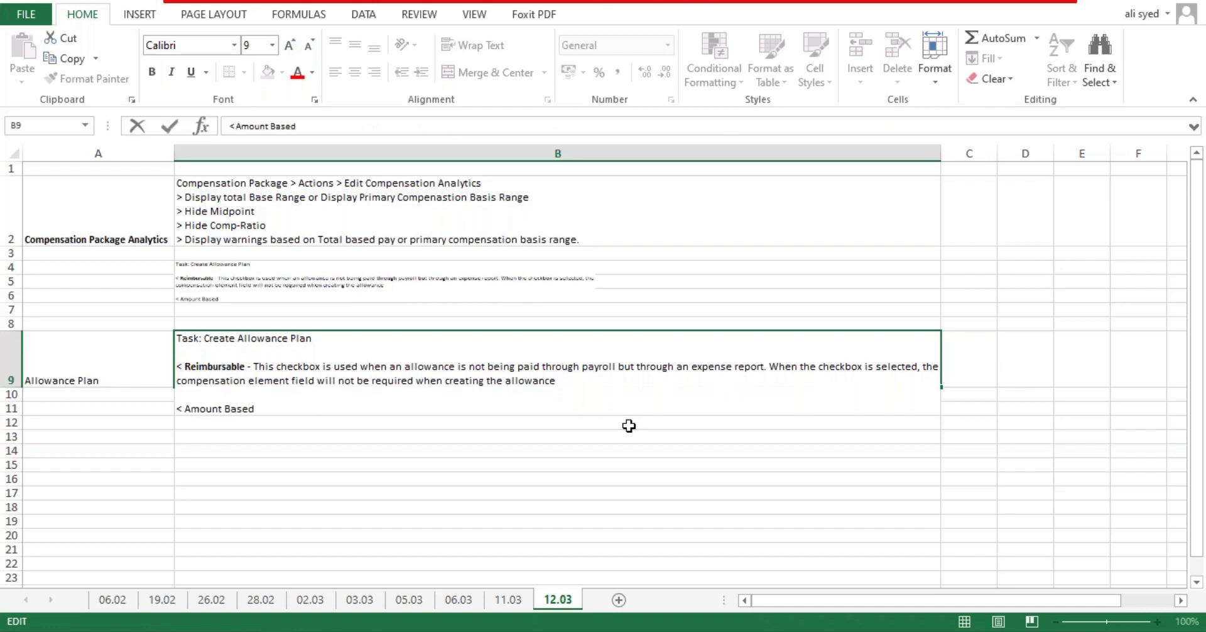
pyautogui.hotkey('alt', 'Return')
pyautogui.write('< Percent Based')
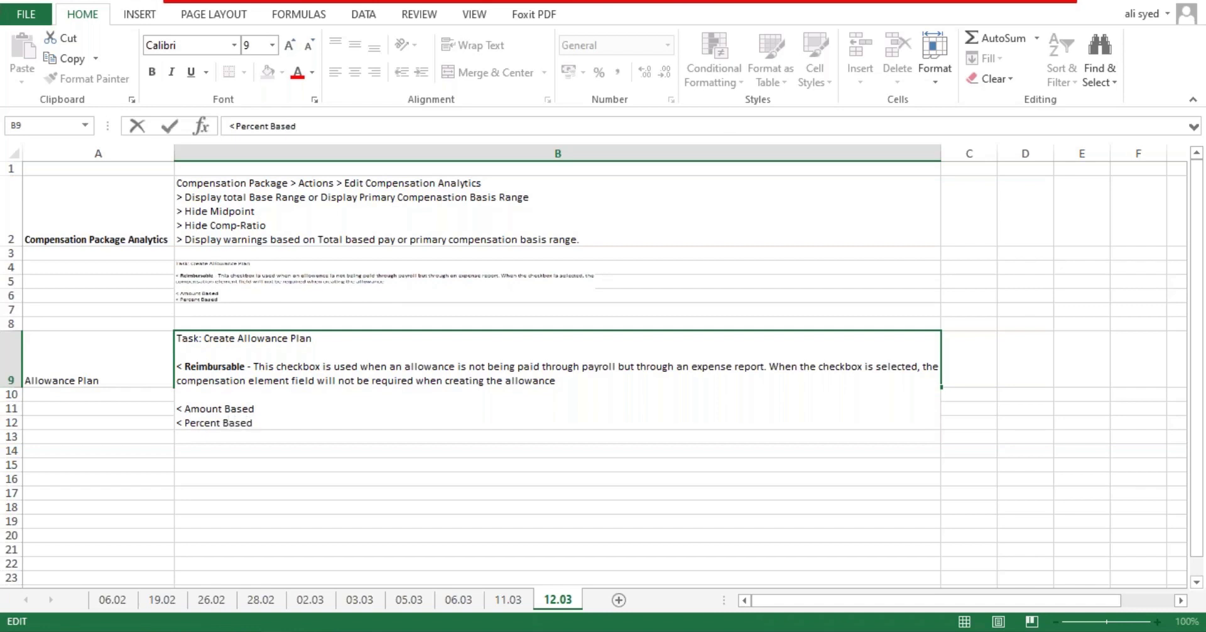
pyautogui.hotkey('alt', 'Return')
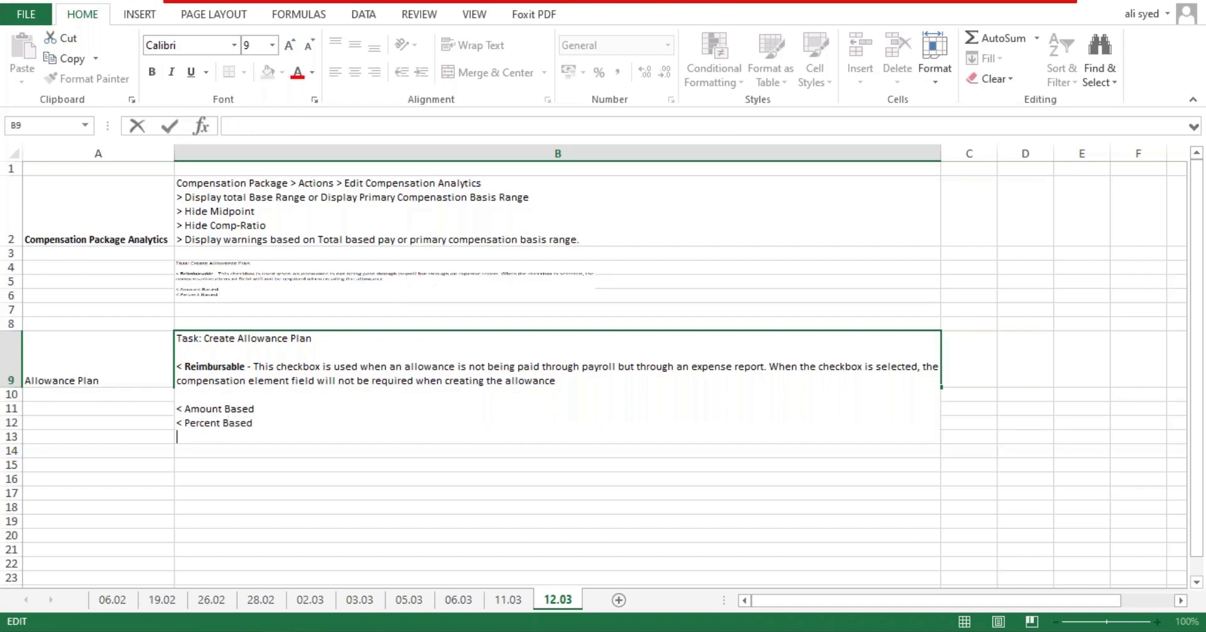
pyautogui.write('< Unit Based')
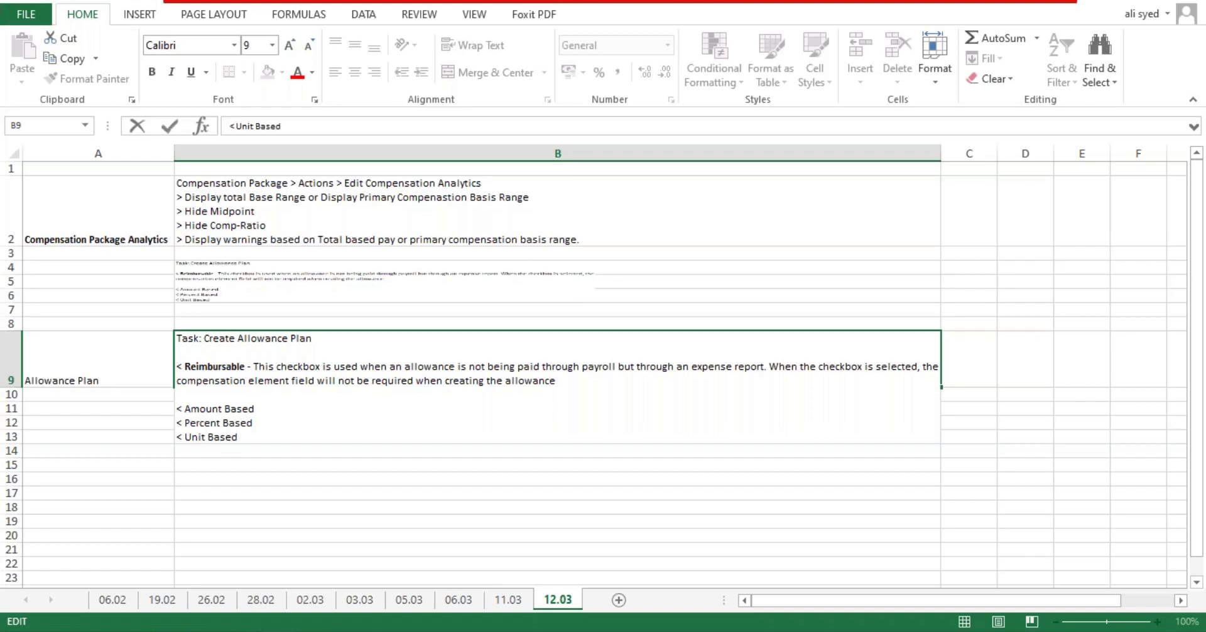
pyautogui.press('Return')
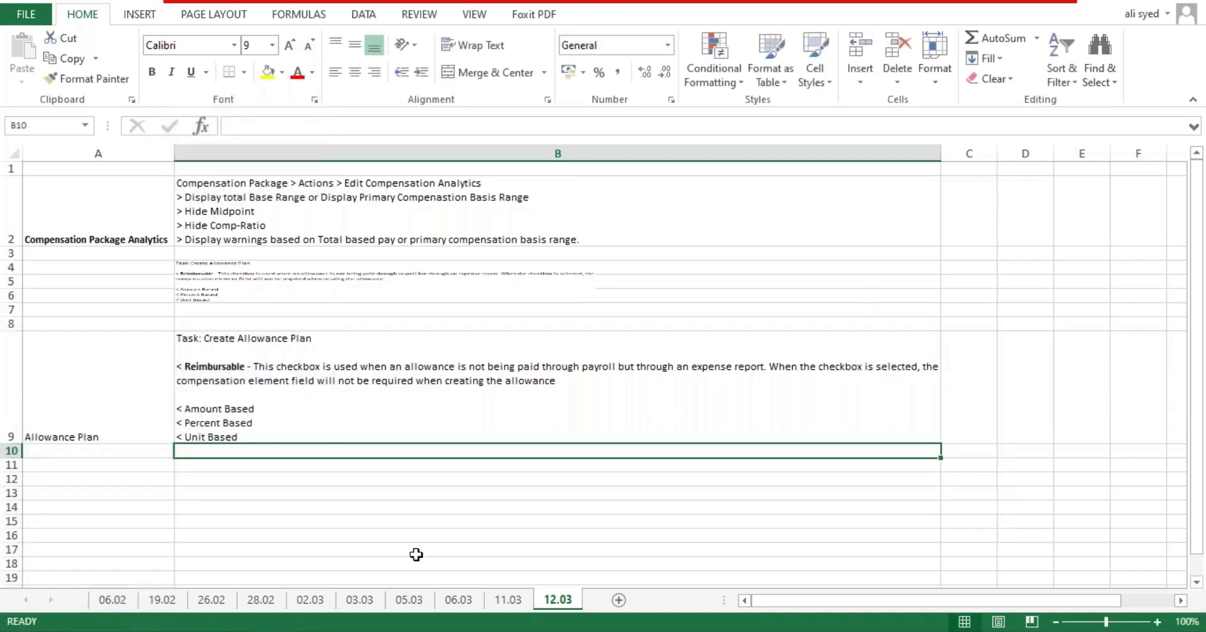
# Step: Make the Allowance Plan label in A9 bold
pyautogui.click(107, 420)
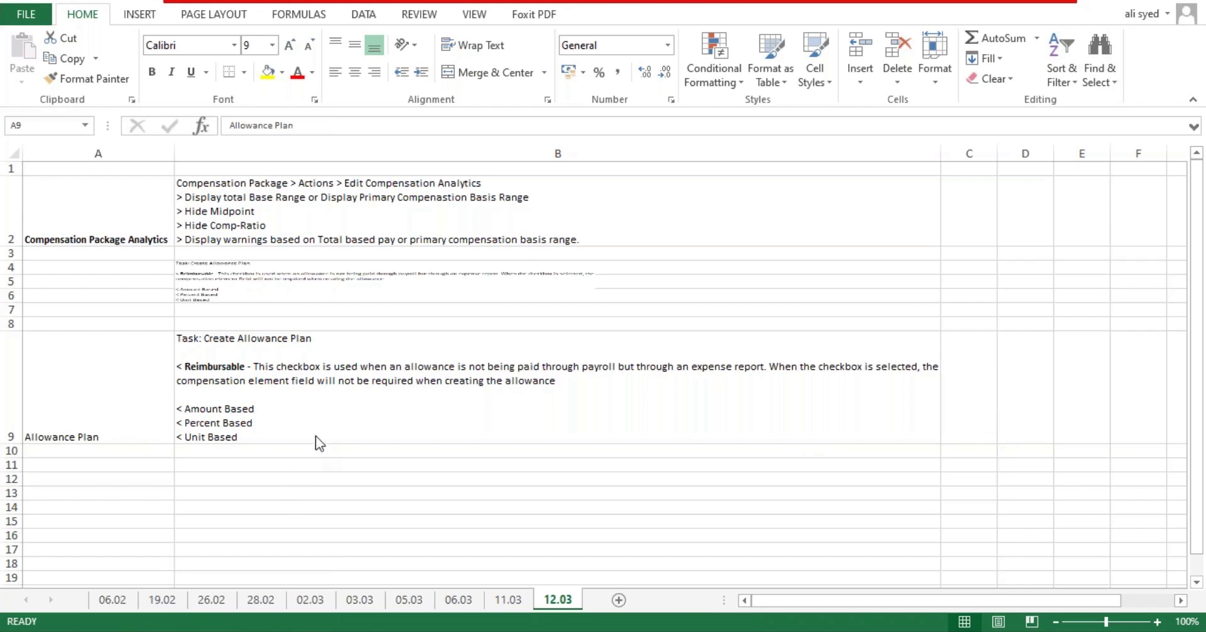
pyautogui.click(358, 464)
pyautogui.click(110, 402)
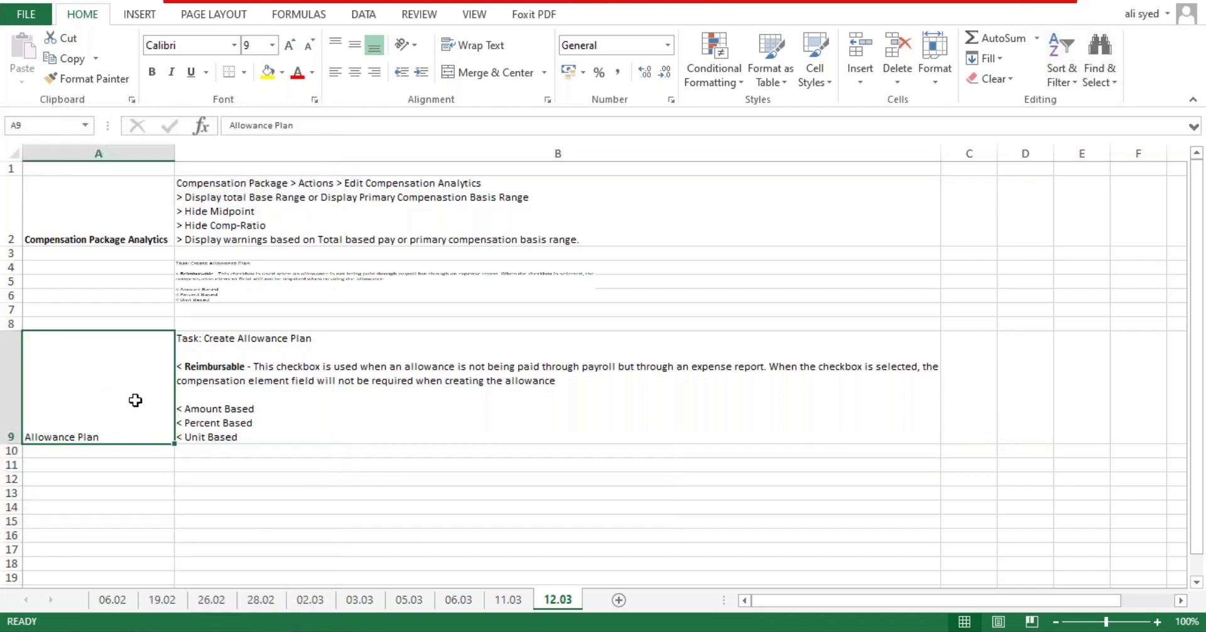
pyautogui.hotkey('ctrl', 'b')
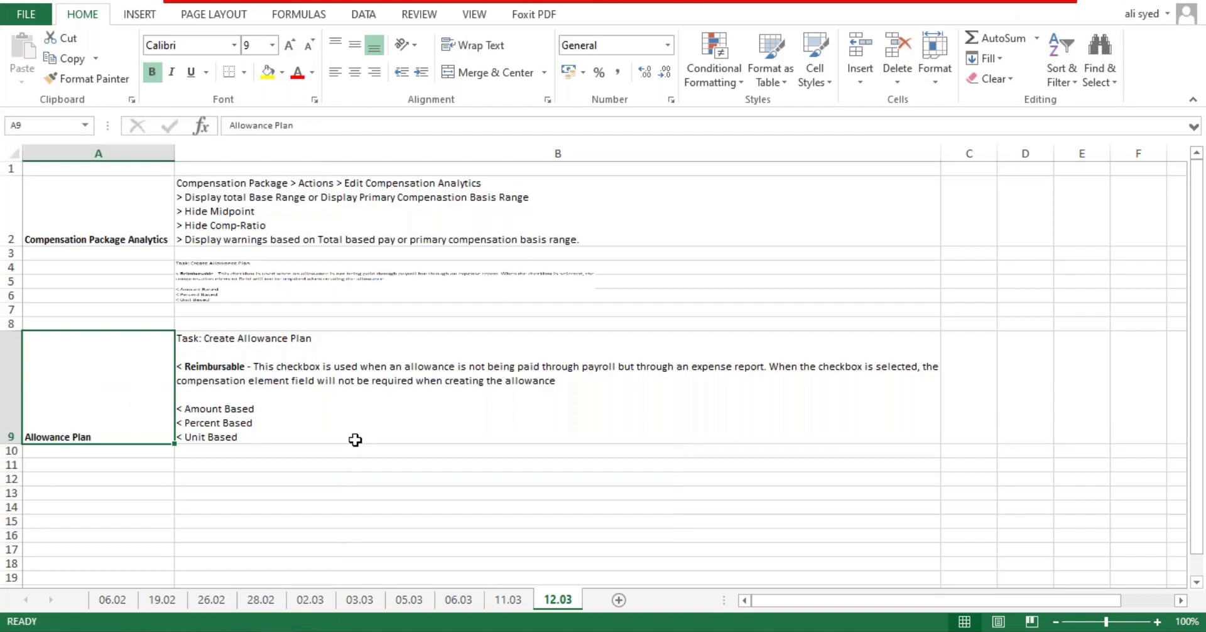
pyautogui.click(353, 434)
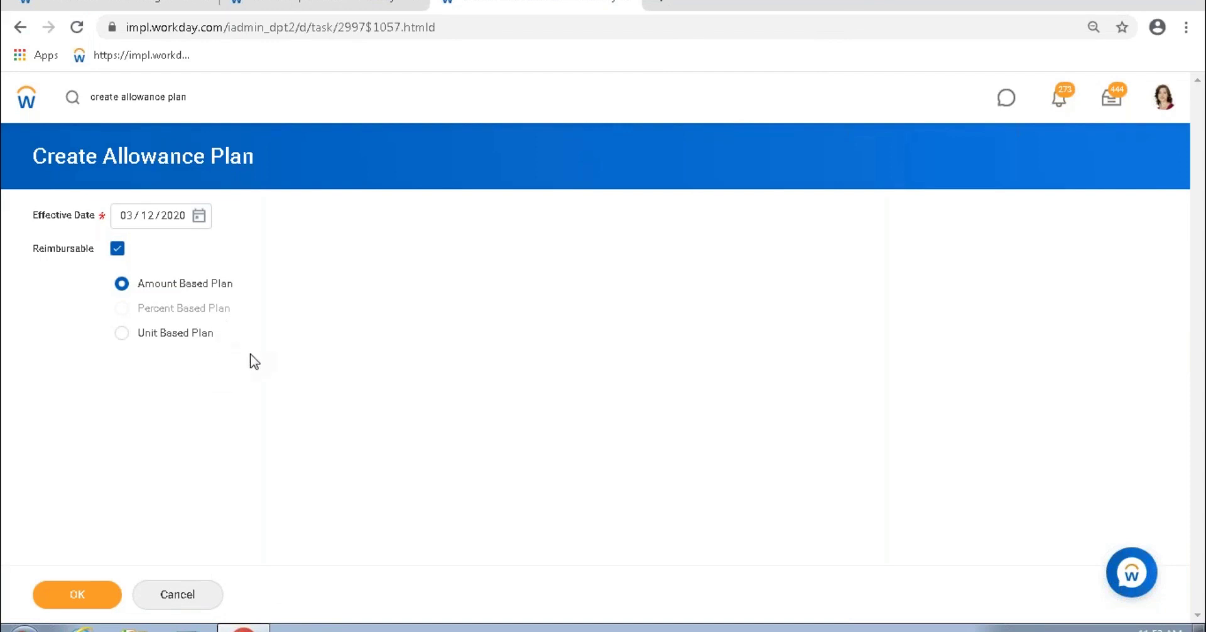
# Step: Make the plan non-reimbursable, amount-based, effective 01/01/2010, and submit the initial settings
pyautogui.click(118, 250)
pyautogui.click(125, 216)
pyautogui.write('01 / 01 / 2010')
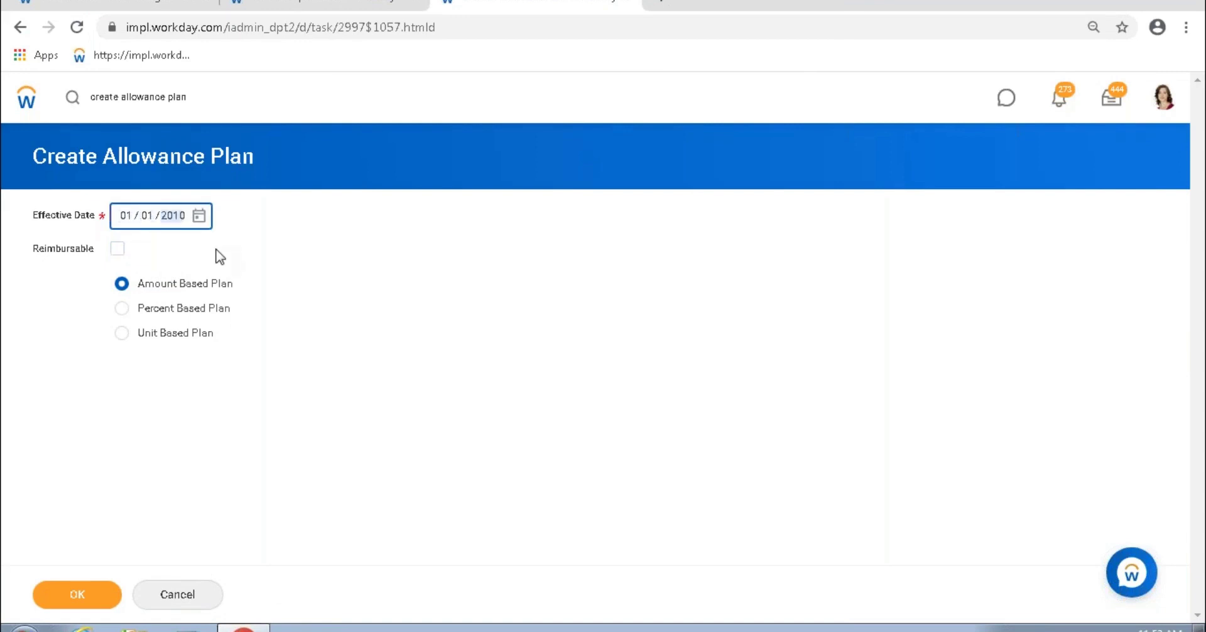
pyautogui.moveTo(258, 371); pyautogui.dragTo(175, 287)
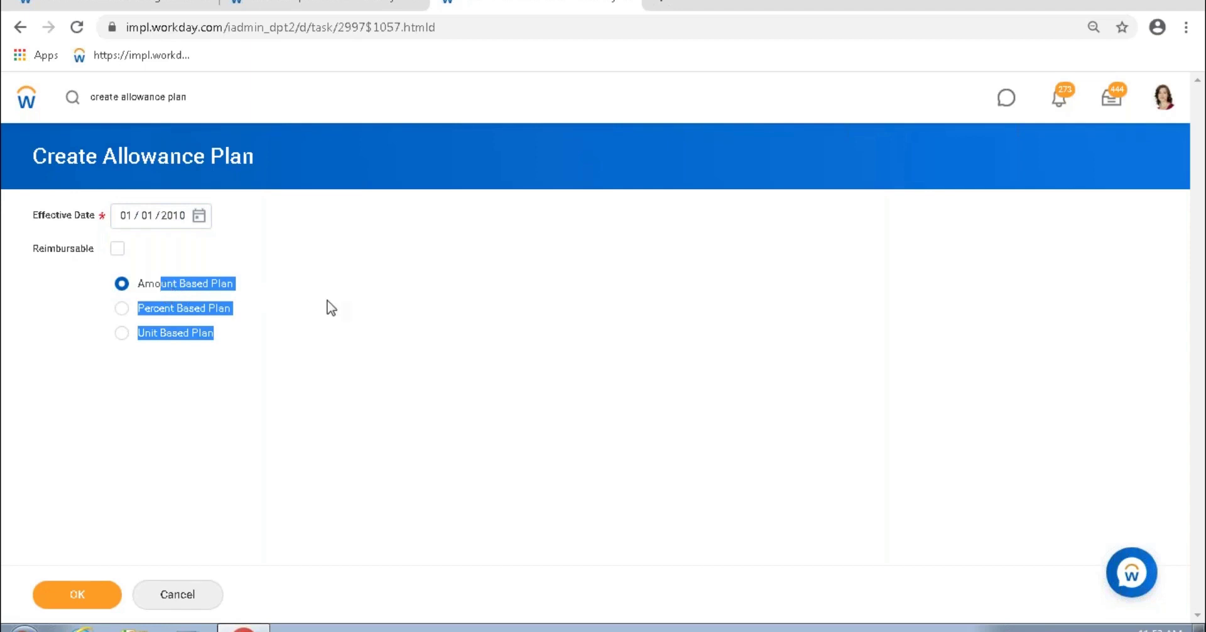
pyautogui.click(92, 285)
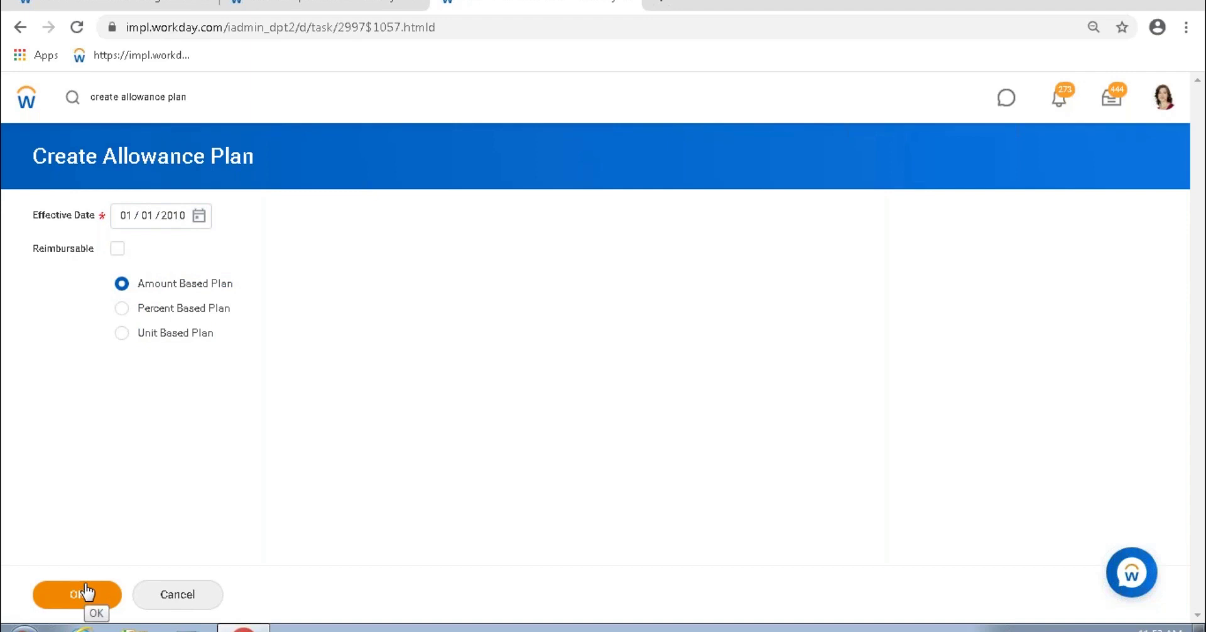
pyautogui.click(80, 592)
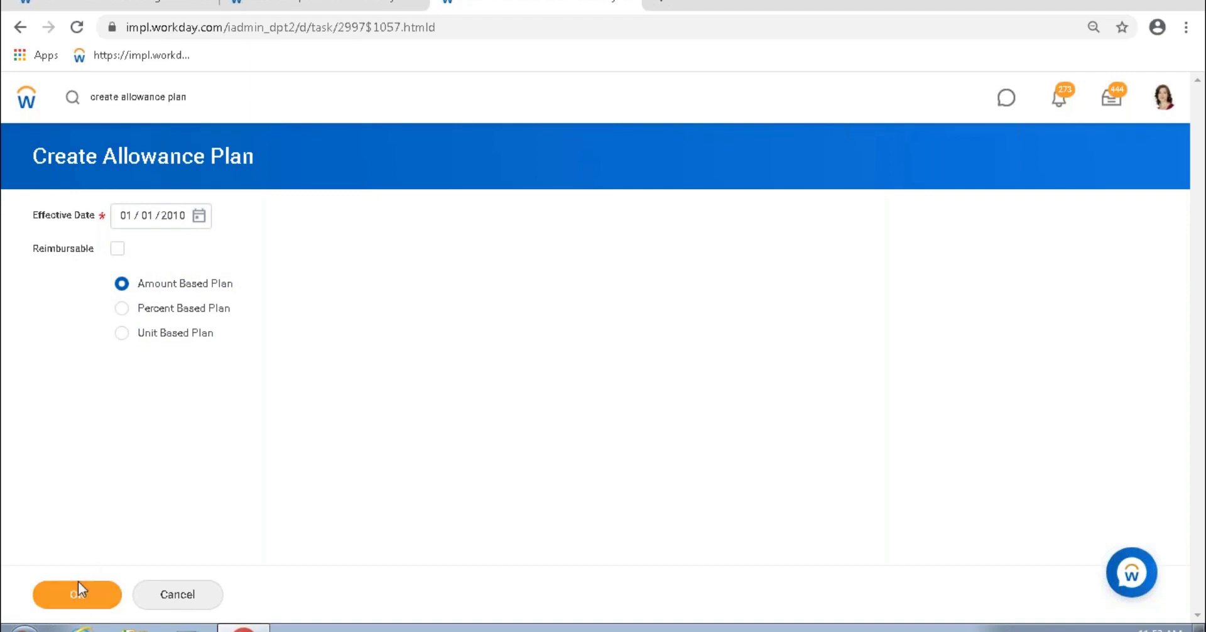
# Step: Check the worker's Car Allowance Plan assignment in the other tab, then submit the plan form
pyautogui.click(141, 7)
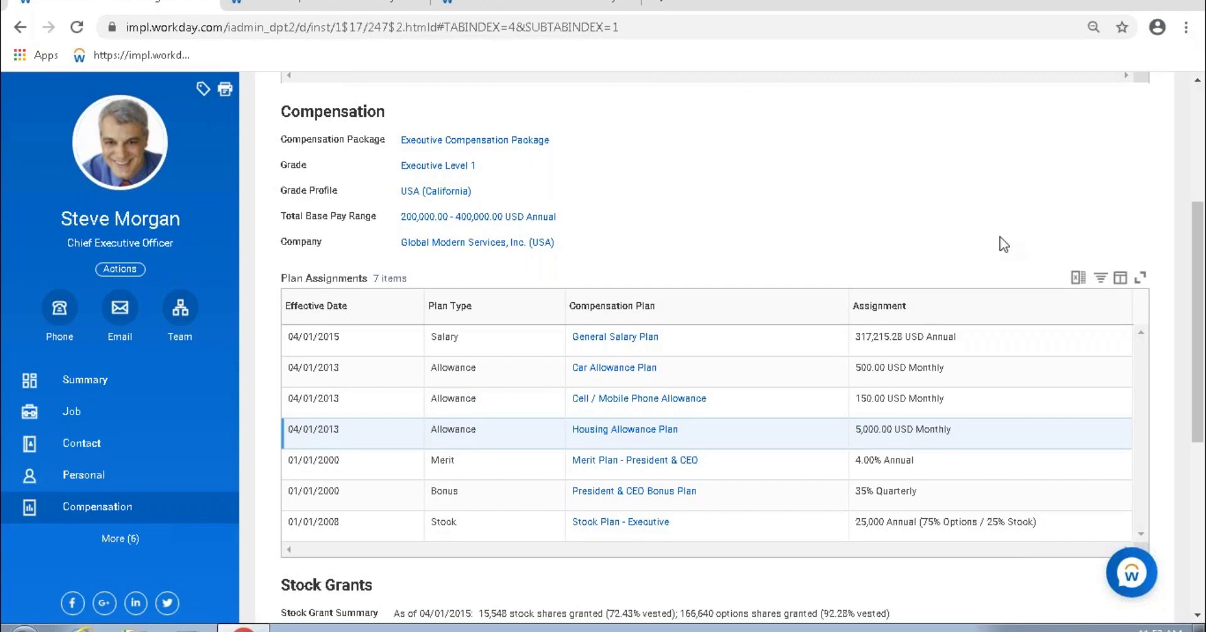
pyautogui.click(877, 370)
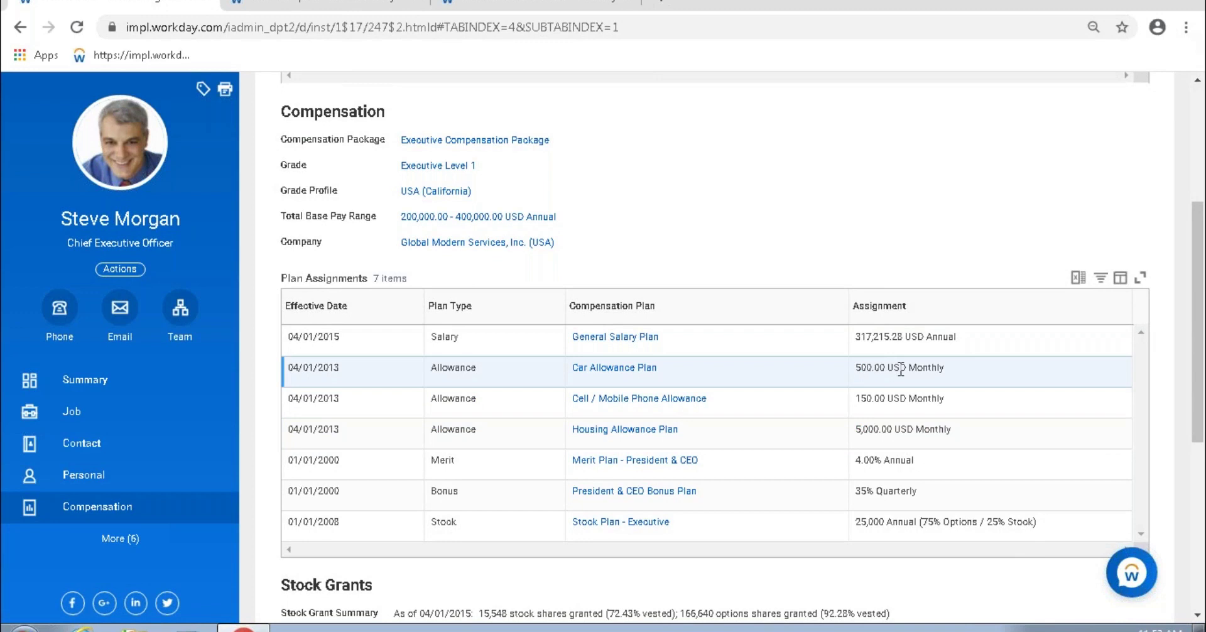
pyautogui.click(533, 3)
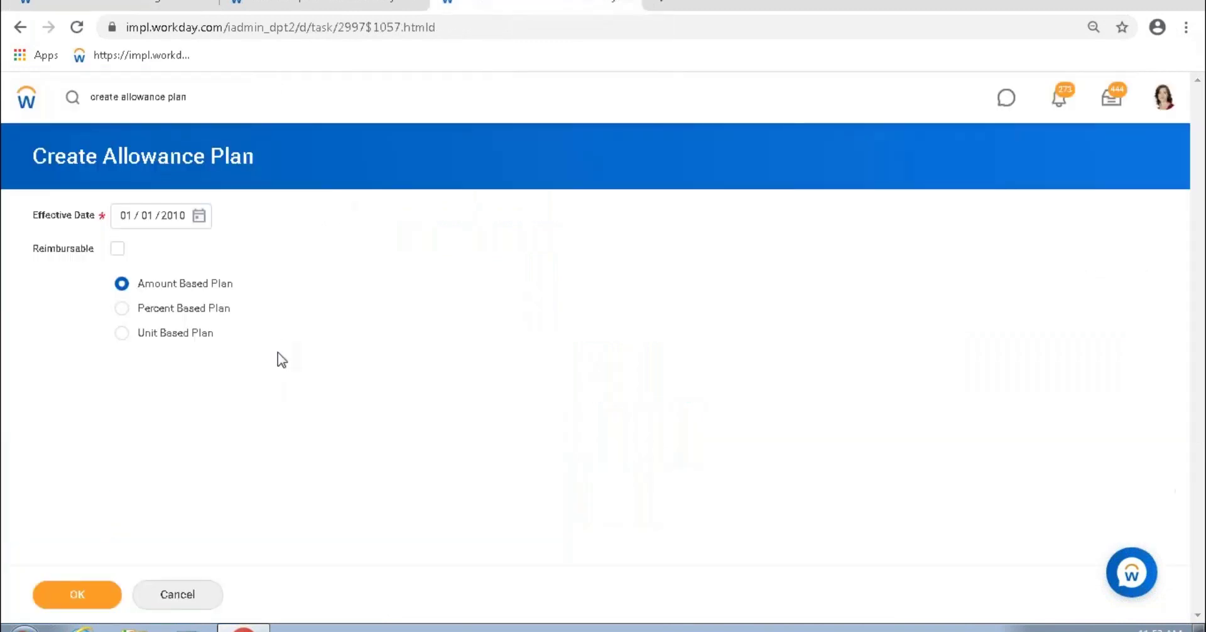
pyautogui.click(91, 600)
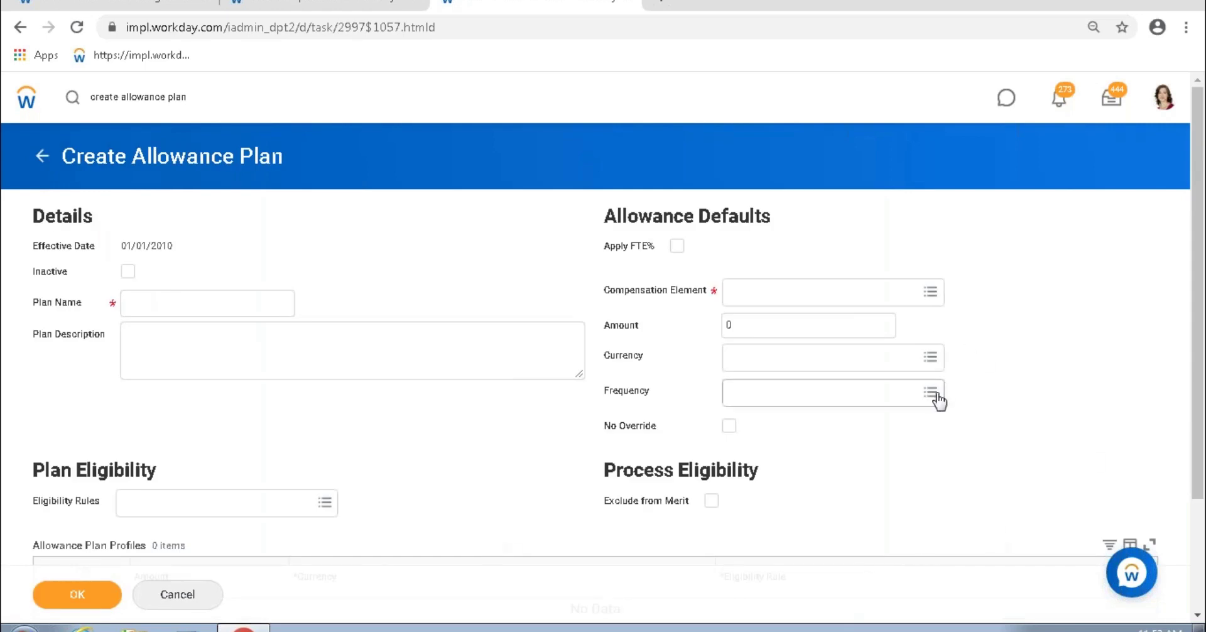
# Step: Leave the blank Allowance Defaults section and return to the Excel study notes
pyautogui.moveTo(663, 426); pyautogui.dragTo(41, 252)
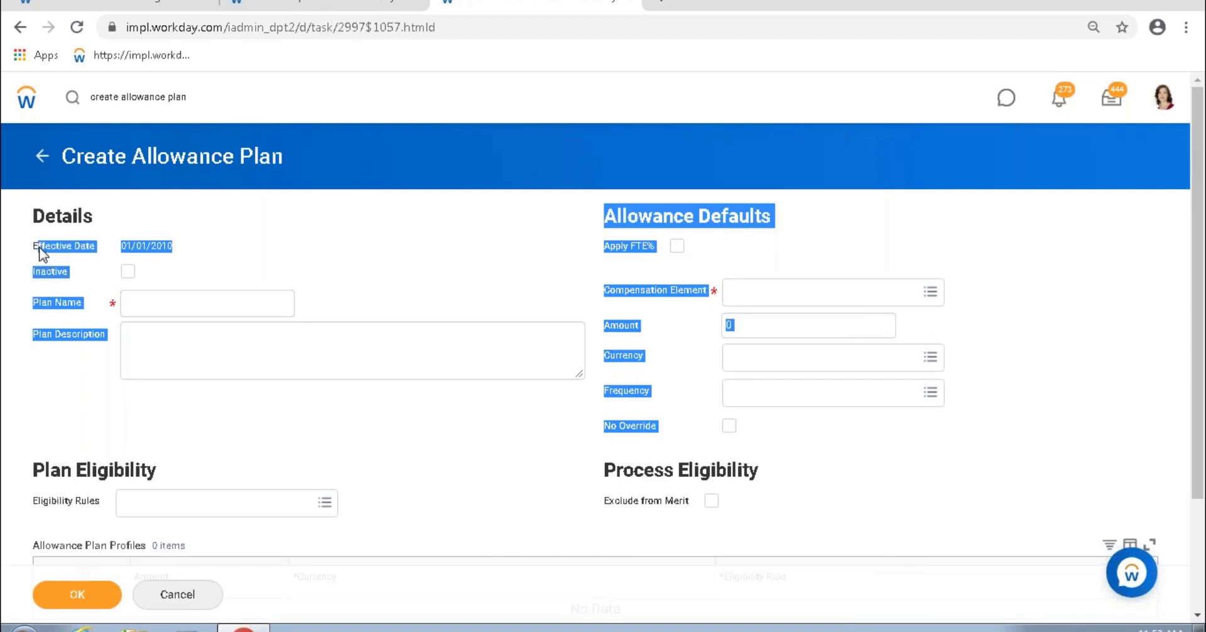
pyautogui.click(377, 261)
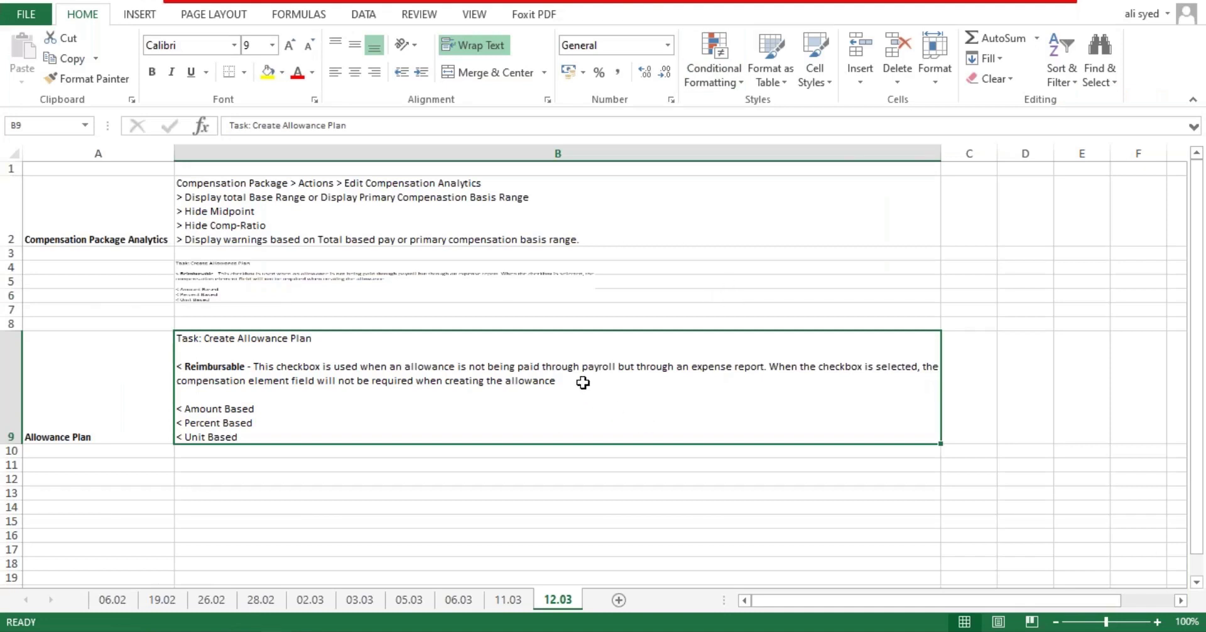
# Step: Append 'These allowance are associated with an expense item' to the B9 Allowance Plan note
pyautogui.doubleClick(583, 383)
pyautogui.write('. ExpThese allowance are associated with an expense item')
pyautogui.press('Return')
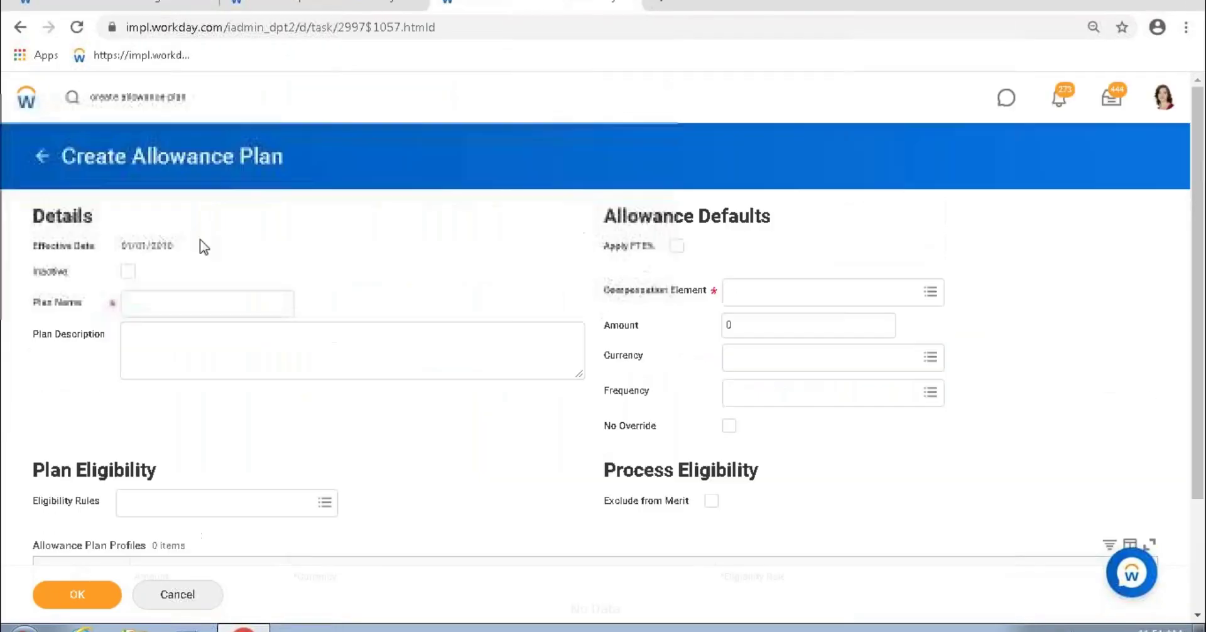
# Step: Turn on Apply FTE% for the plan, reviewing the Exclude from Merit option
pyautogui.click(169, 311)
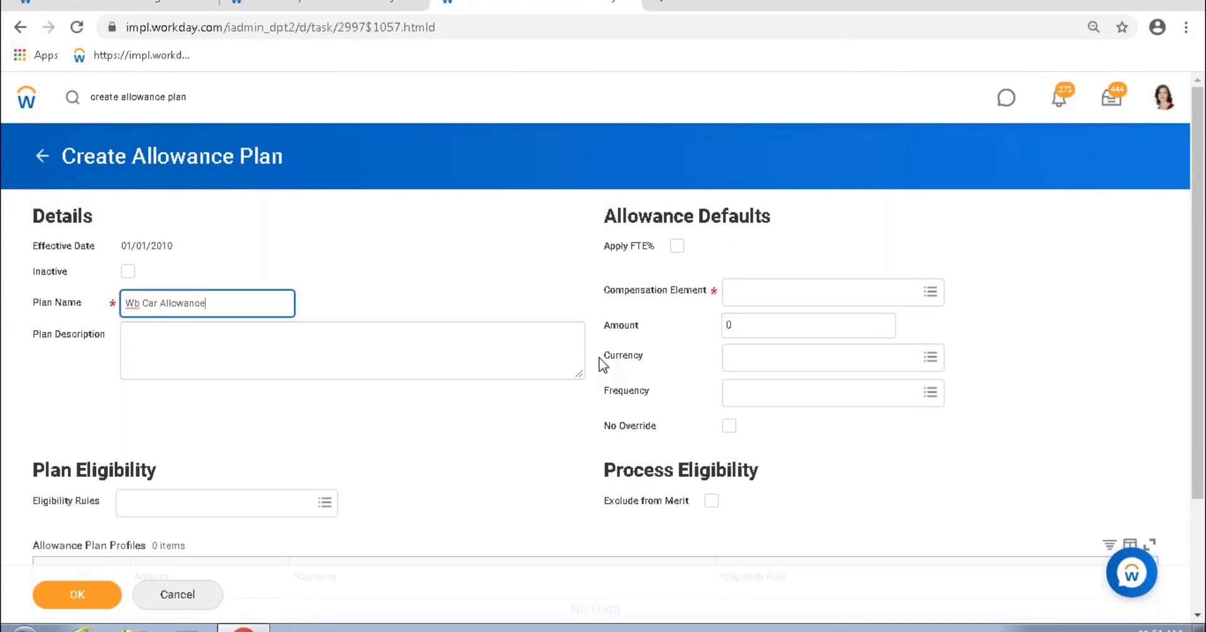
pyautogui.click(678, 246)
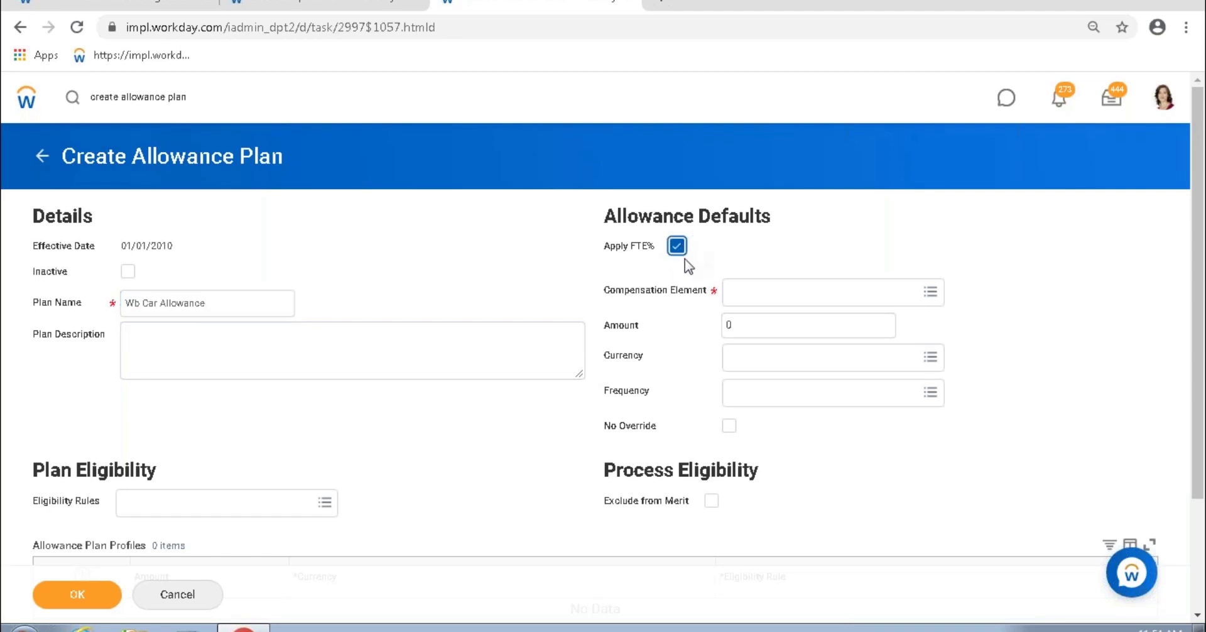
pyautogui.moveTo(611, 248); pyautogui.dragTo(648, 257)
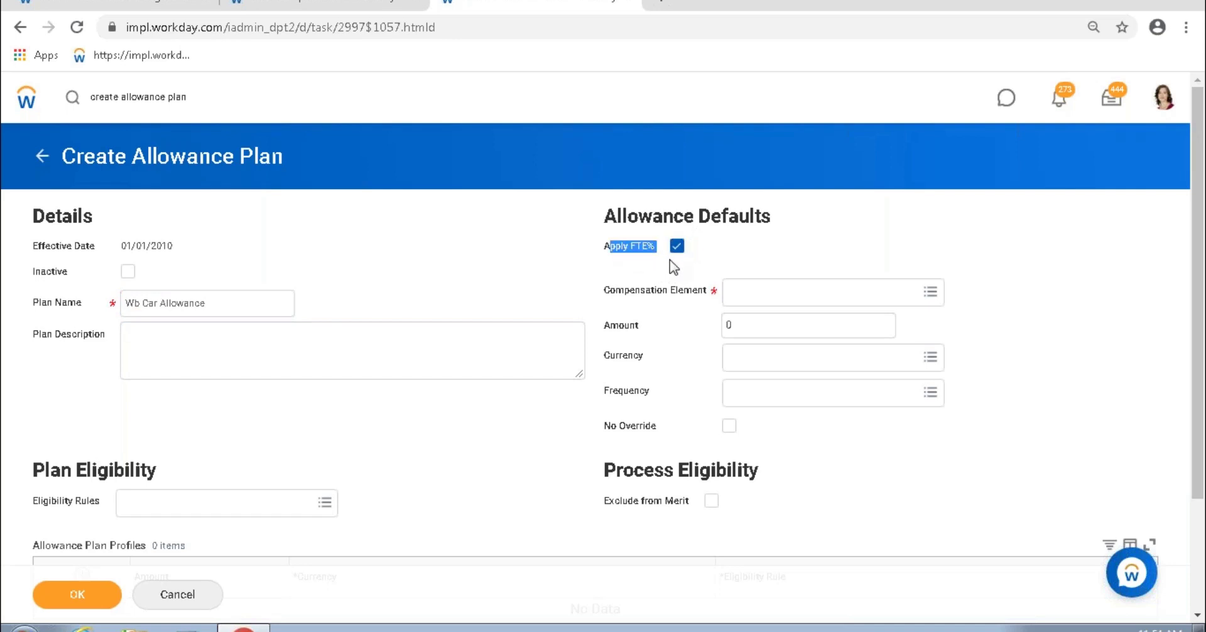
pyautogui.click(641, 506)
pyautogui.doubleClick(667, 505)
pyautogui.moveTo(633, 503); pyautogui.dragTo(600, 504)
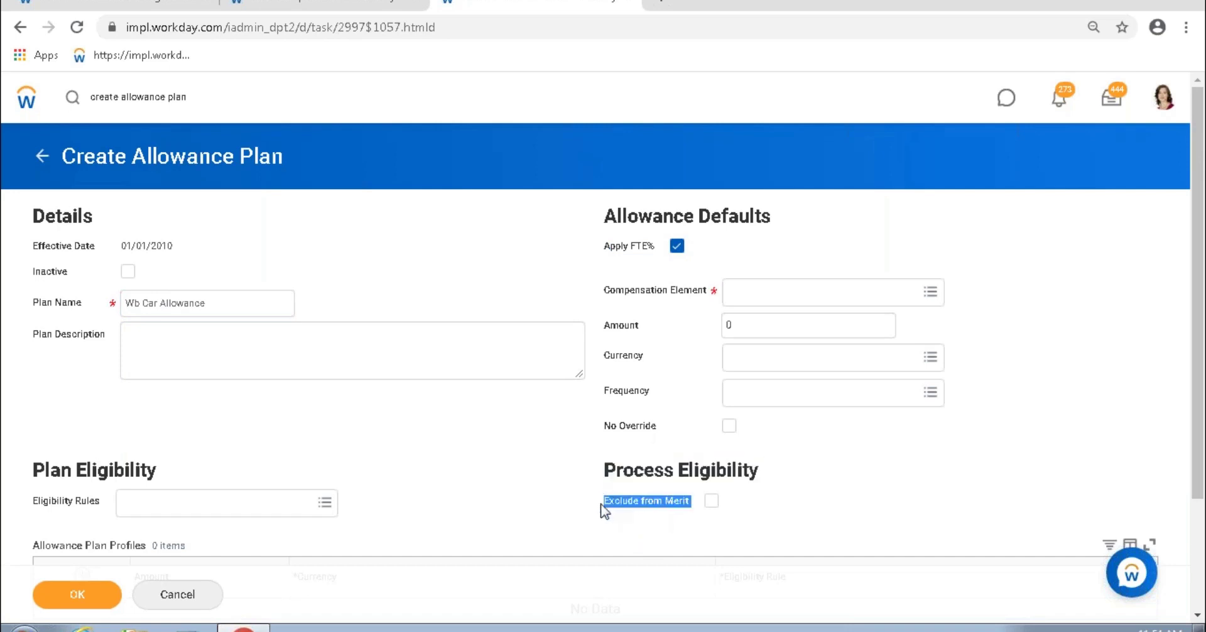
pyautogui.moveTo(602, 493)
pyautogui.mouseDown()
pyautogui.moveTo(603, 475)
pyautogui.moveTo(605, 495)
pyautogui.mouseUp()
pyautogui.click(750, 527)
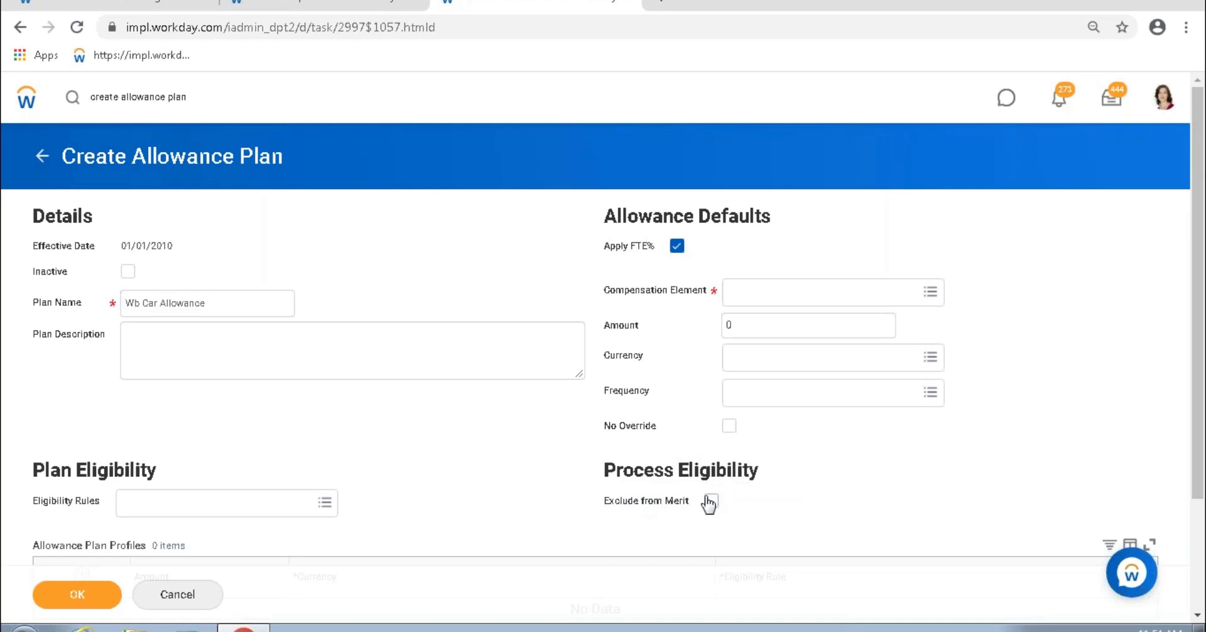
# Step: Choose Allowance as the plan's compensation element
pyautogui.click(817, 291)
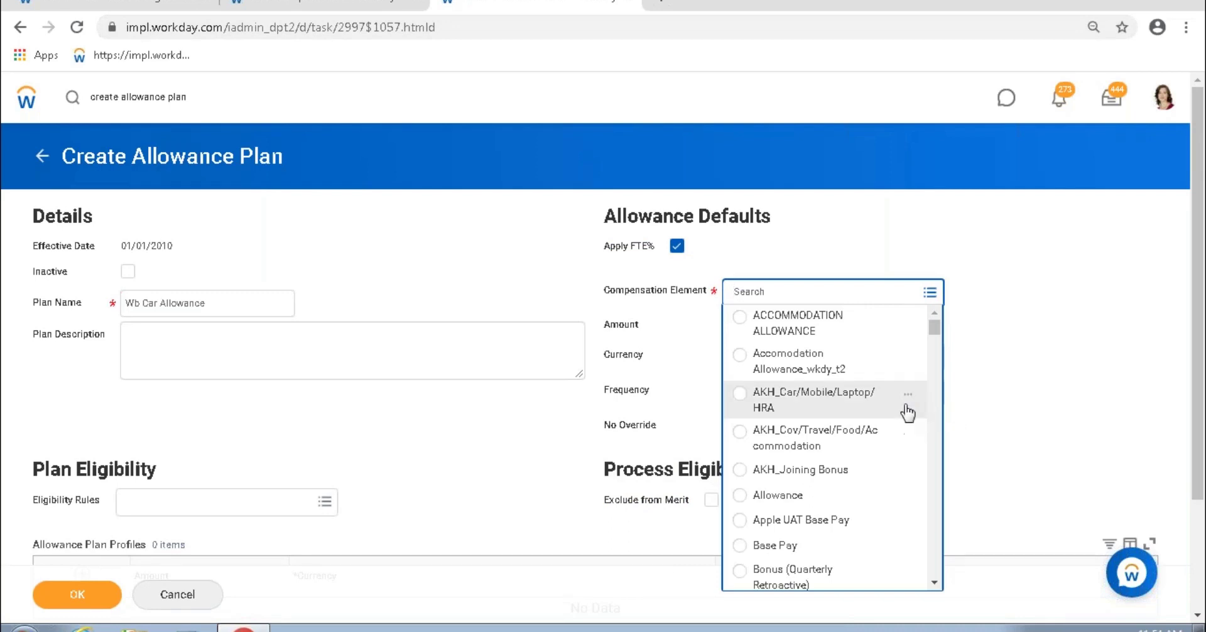
pyautogui.scroll(-1, 909, 393)
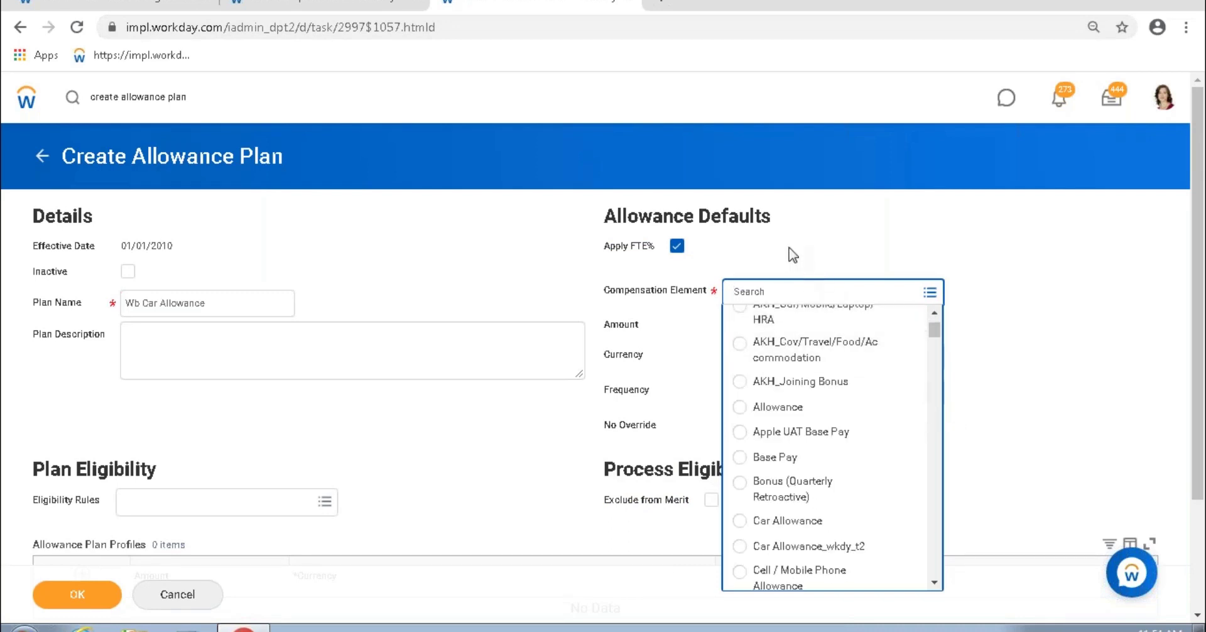
pyautogui.click(811, 409)
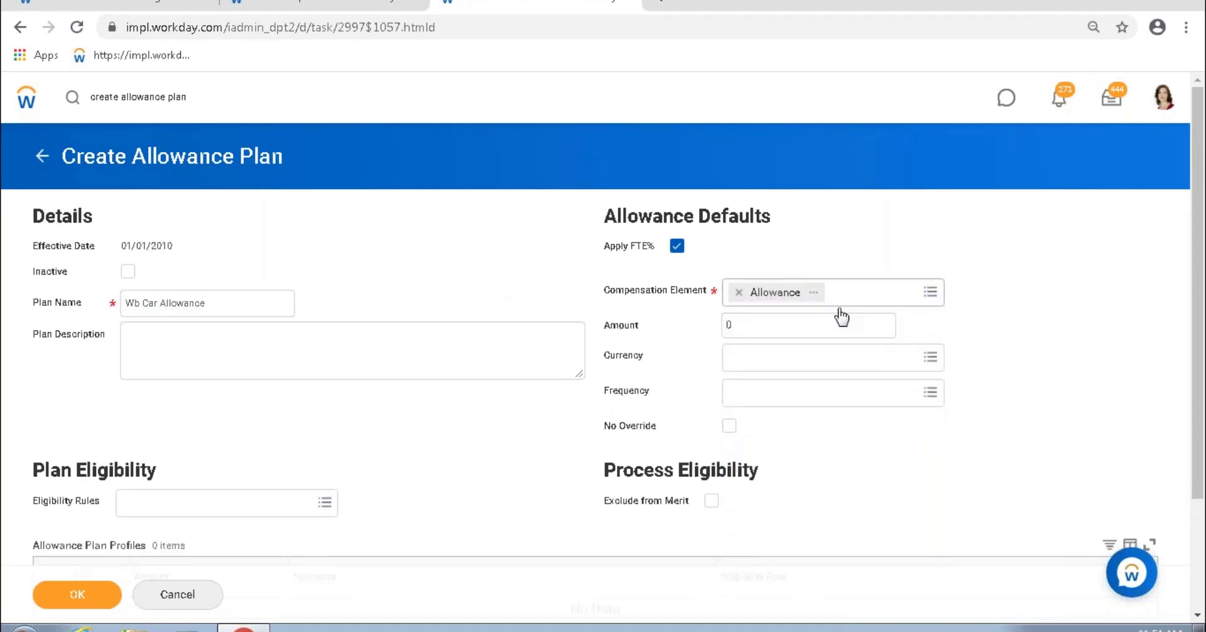
pyautogui.moveTo(637, 292); pyautogui.dragTo(696, 289)
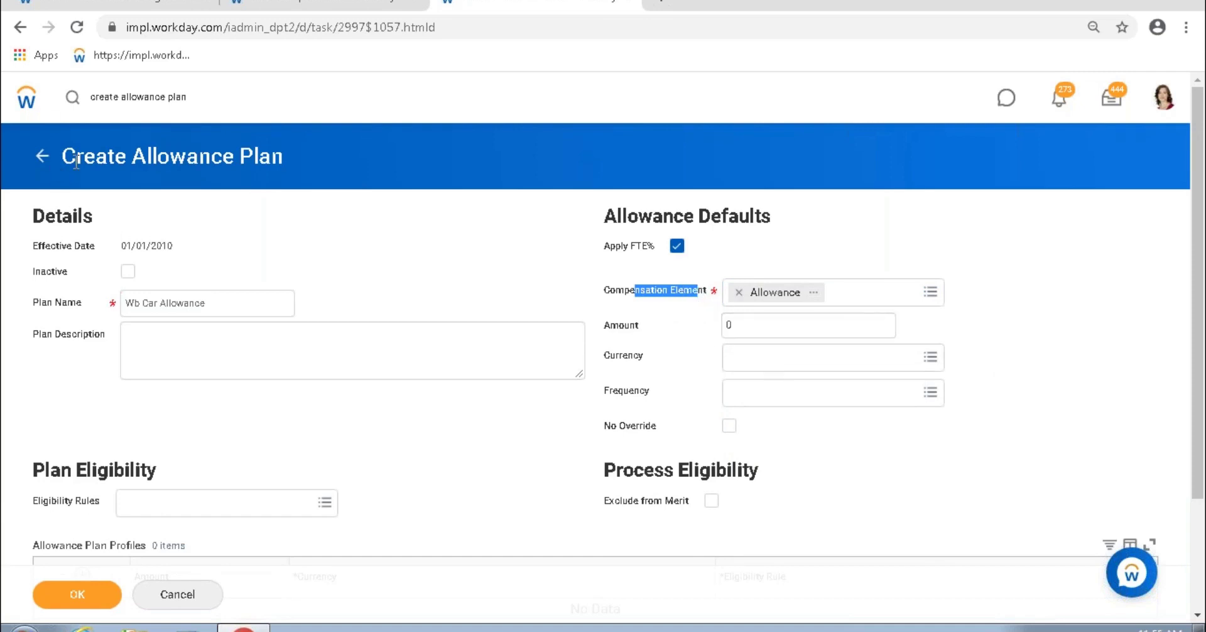
pyautogui.moveTo(296, 158); pyautogui.dragTo(114, 162)
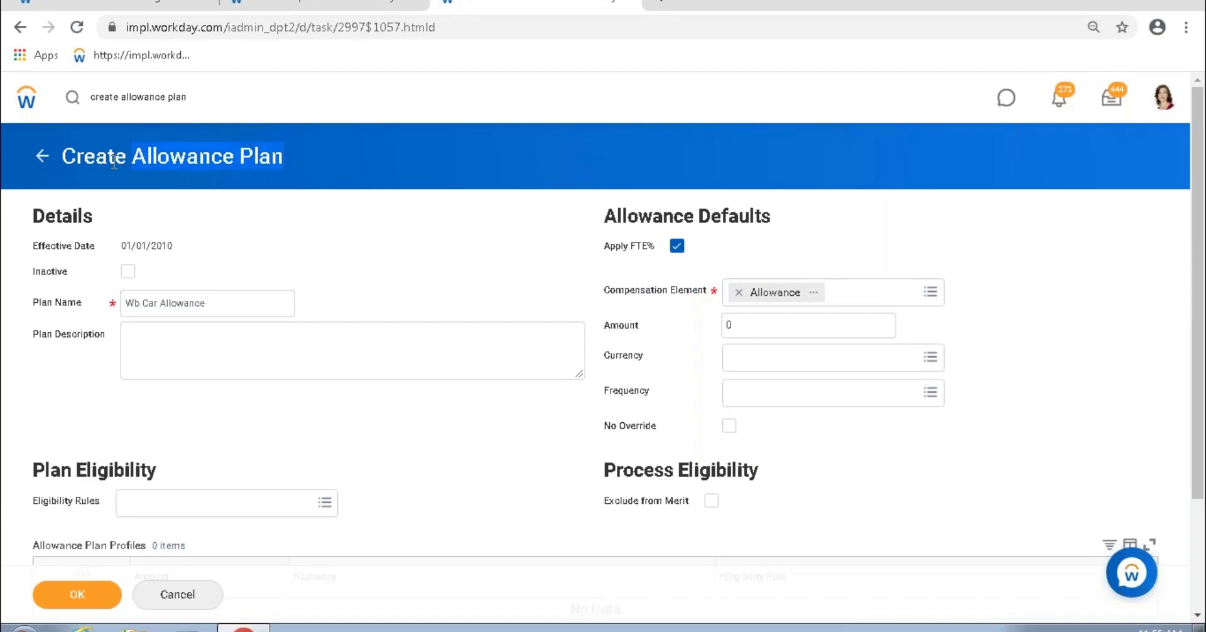
# Step: Set the default amount in USD with a Monthly frequency
pyautogui.click(779, 328)
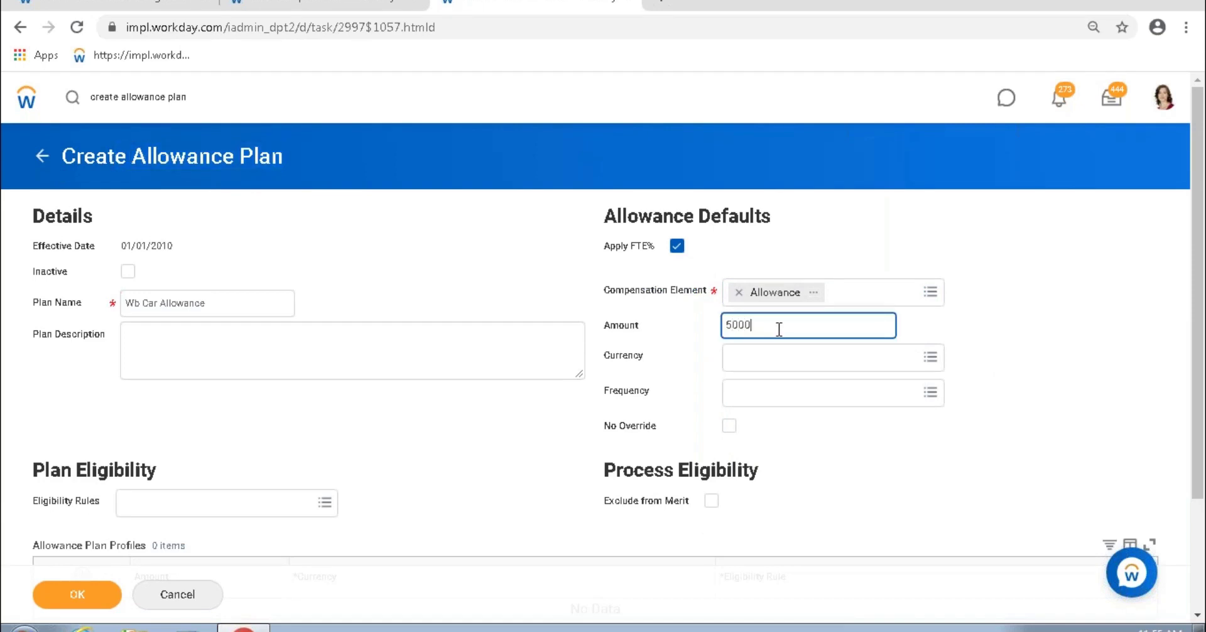
pyautogui.click(787, 359)
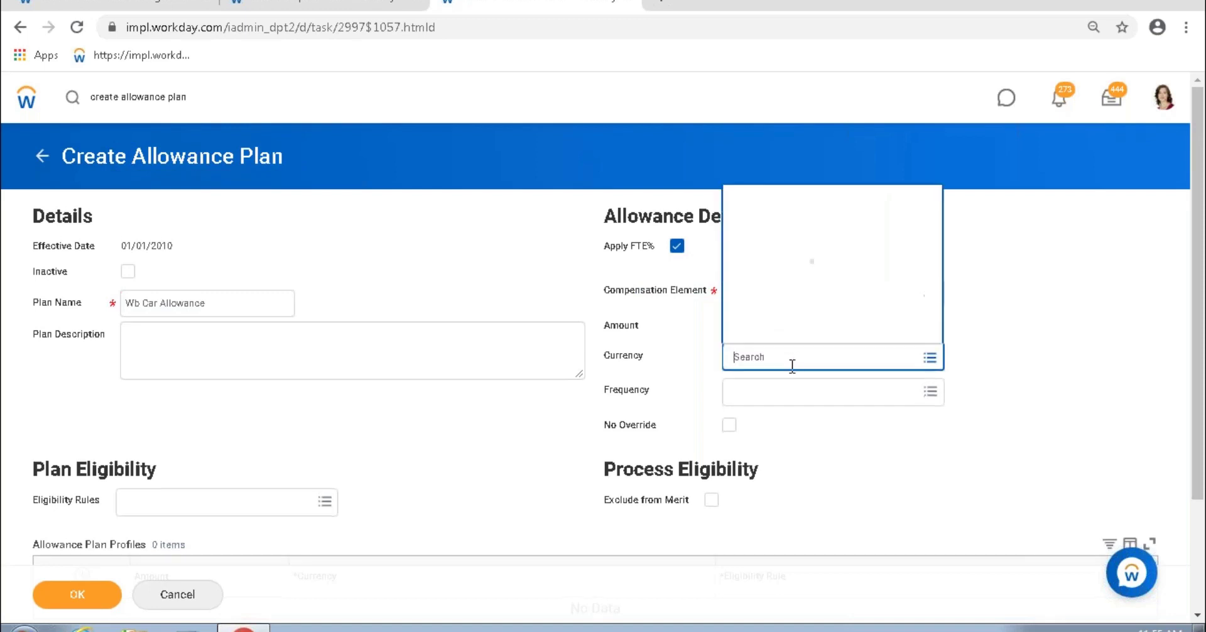
pyautogui.write('usd')
pyautogui.press('Return')
pyautogui.click(782, 400)
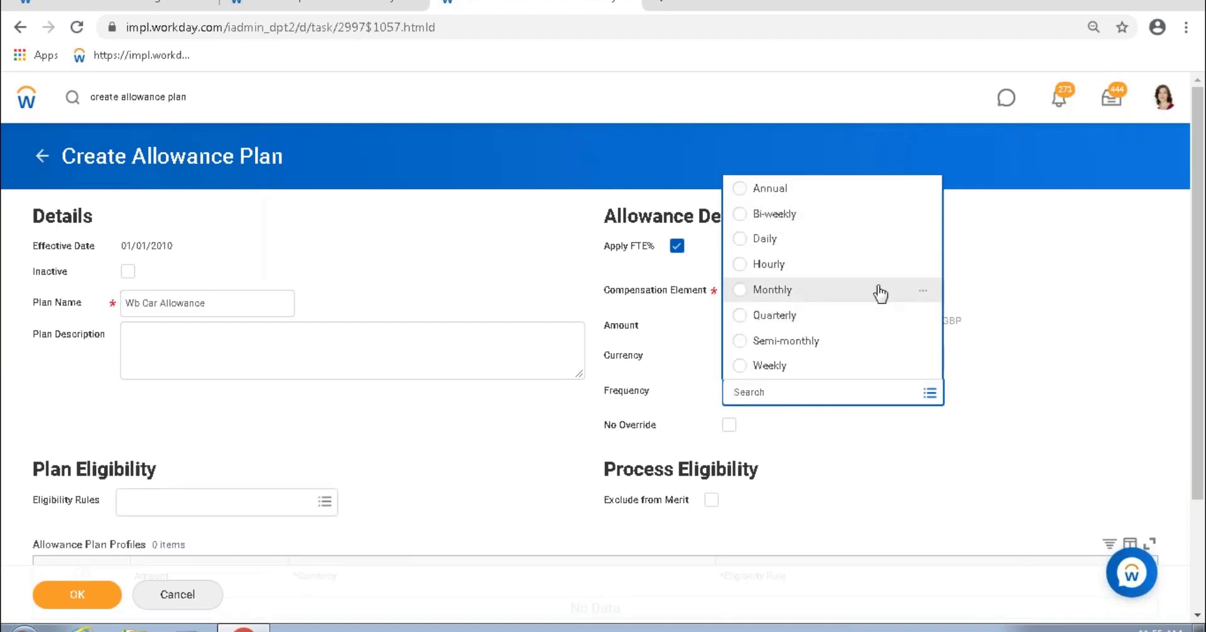
pyautogui.click(878, 289)
pyautogui.click(1012, 336)
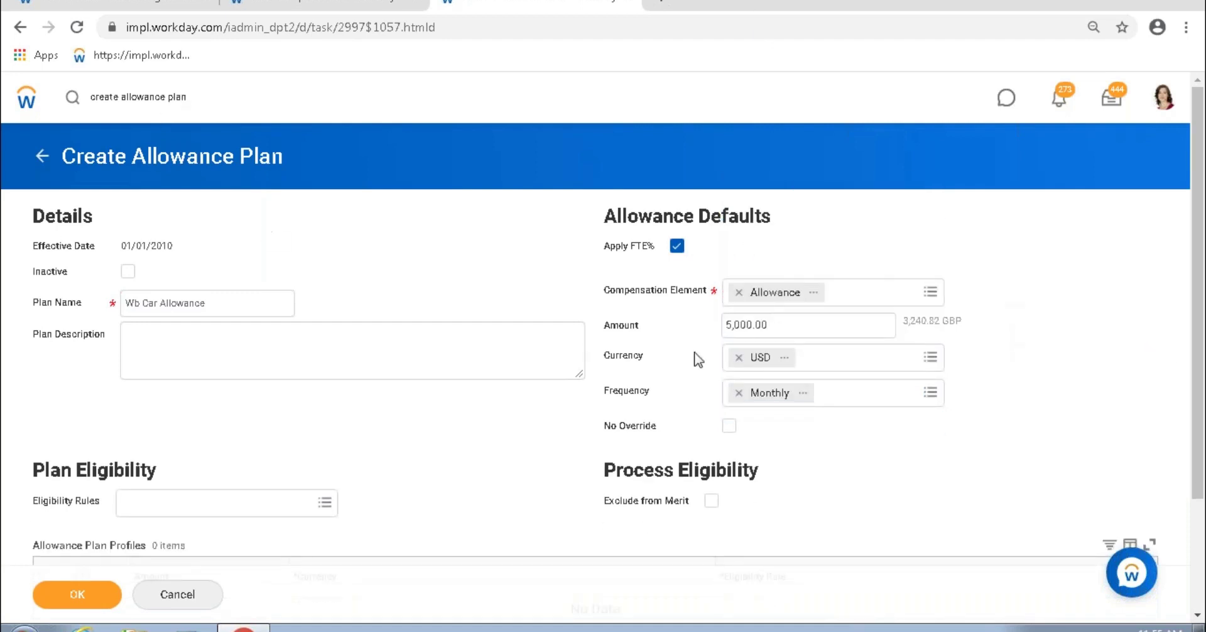
# Step: Copy the 5,000.00 amount and go to the worker's compensation page
pyautogui.moveTo(771, 325); pyautogui.dragTo(723, 325)
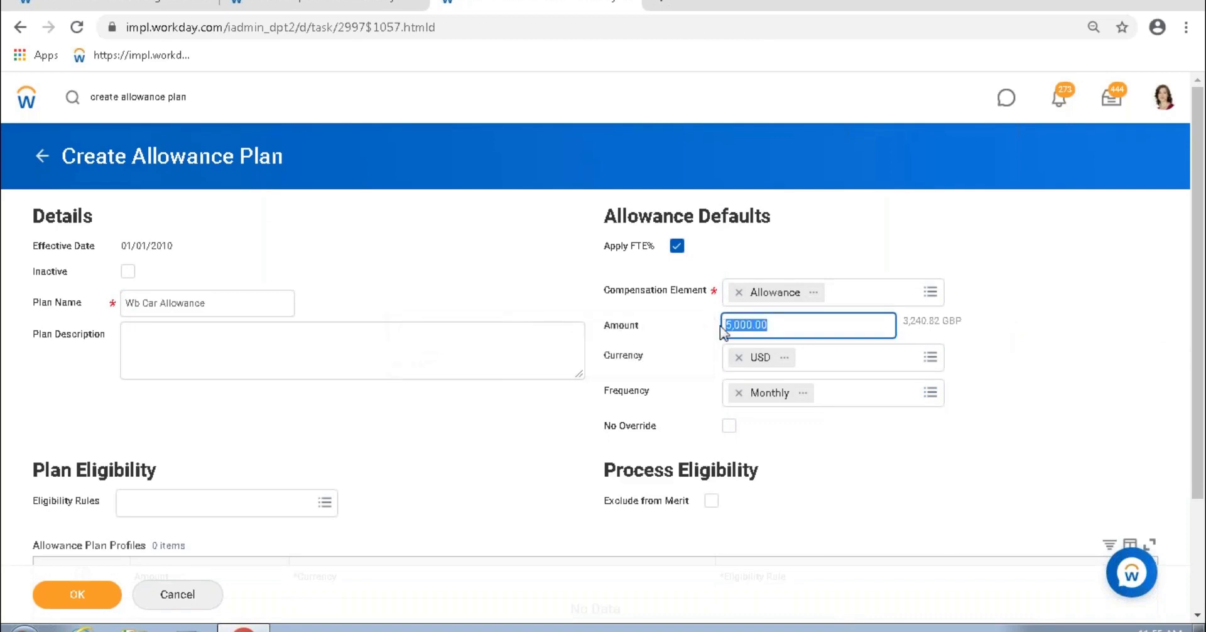
pyautogui.click(747, 325)
pyautogui.doubleClick(770, 325)
pyautogui.keyDown('shift'); pyautogui.click(725, 325); pyautogui.keyUp('shift')
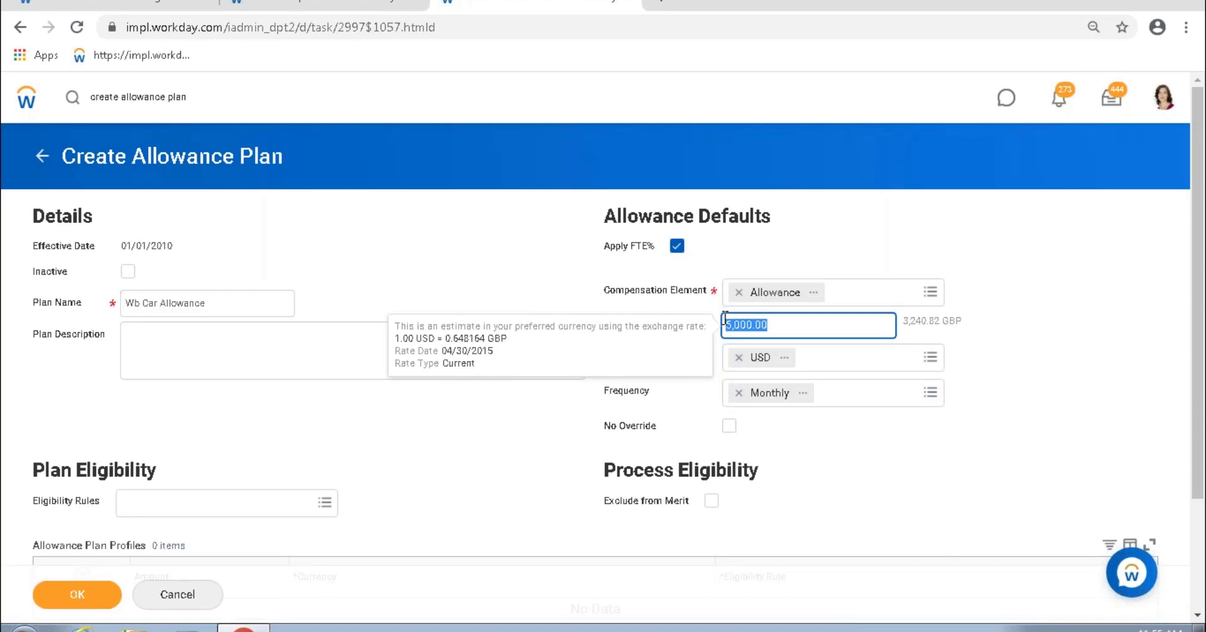
pyautogui.hotkey('ctrl', 'c')
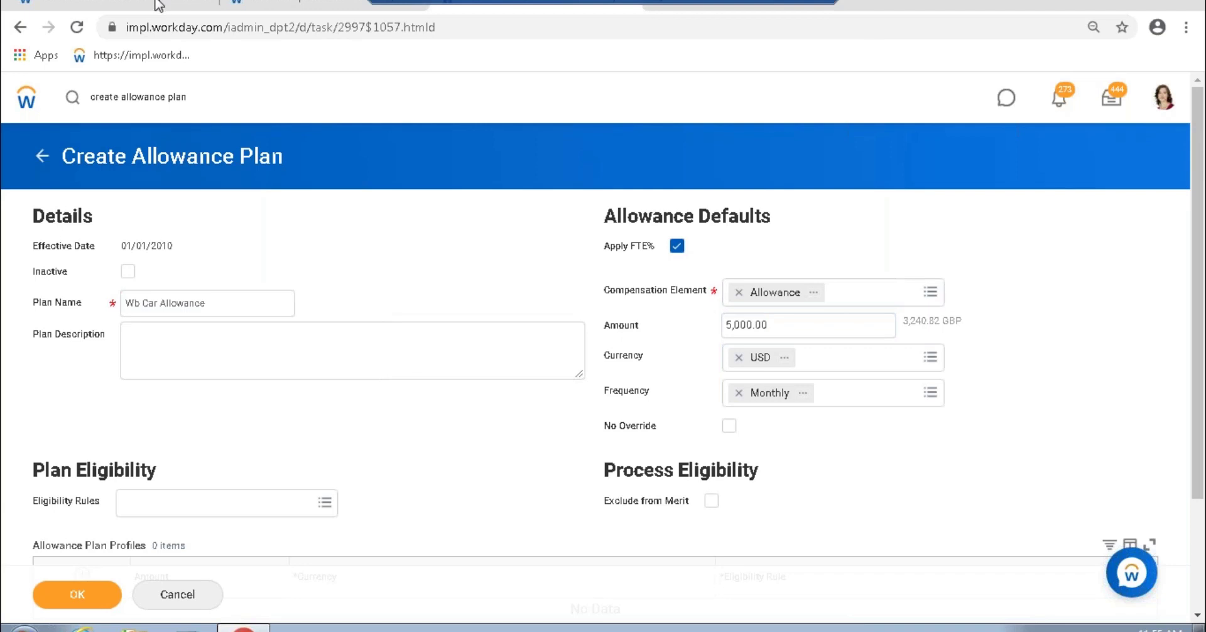
pyautogui.click(158, 5)
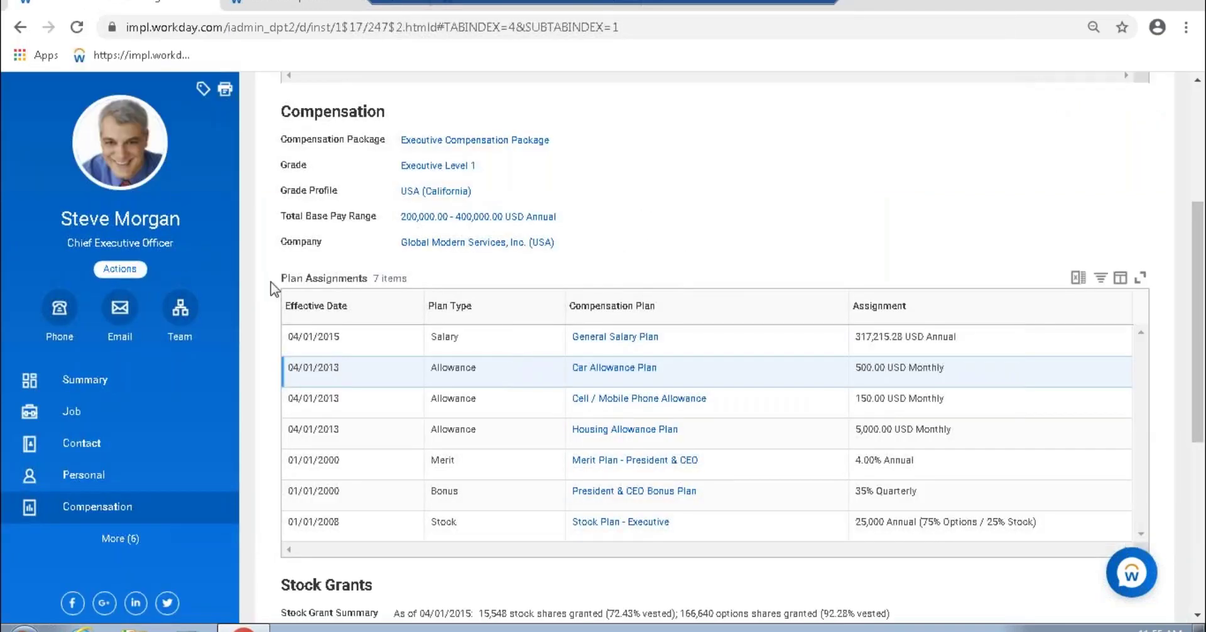
# Step: Start a Request Compensation Change for the worker from the Actions > Compensation menu
pyautogui.click(120, 268)
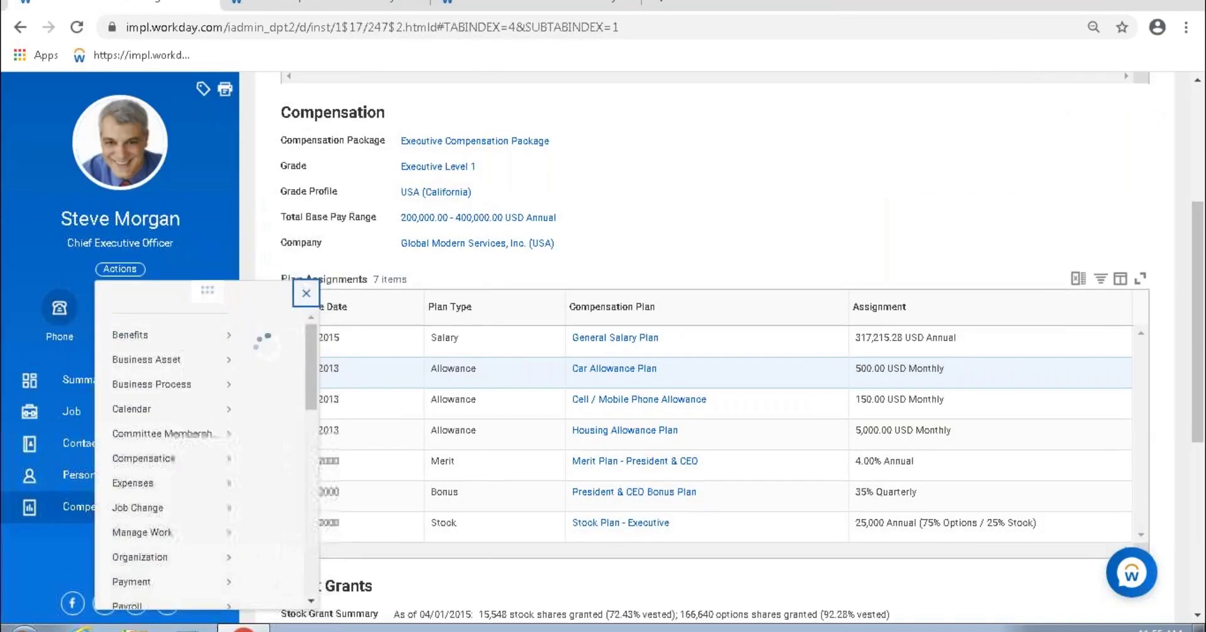
pyautogui.scroll(-1, 202, 487)
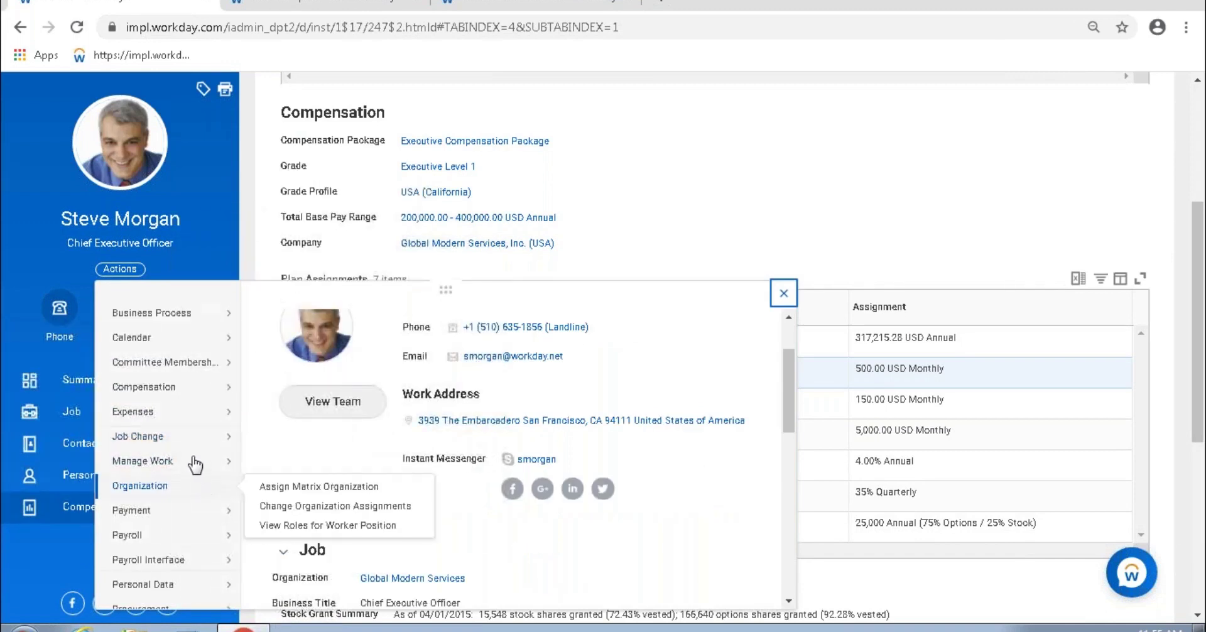
pyautogui.moveTo(148, 390)
pyautogui.click(337, 98)
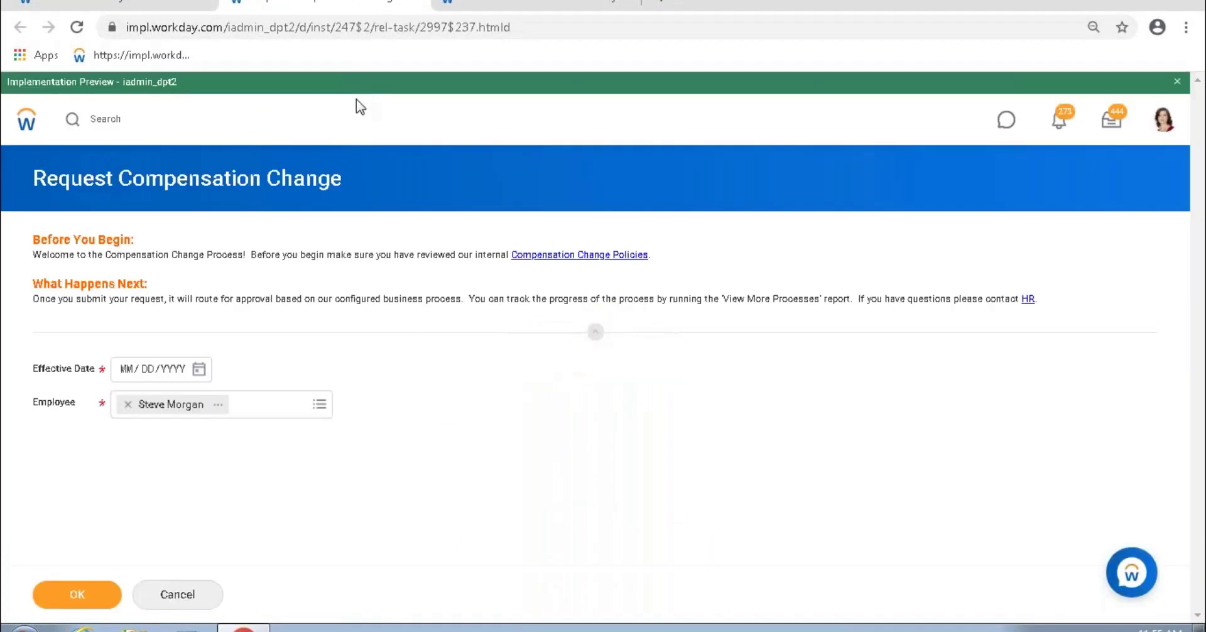
# Step: Set the effective date to 03/12/2020, continue, and scroll down to the Allowance section
pyautogui.click(199, 369)
pyautogui.click(373, 432)
pyautogui.click(77, 594)
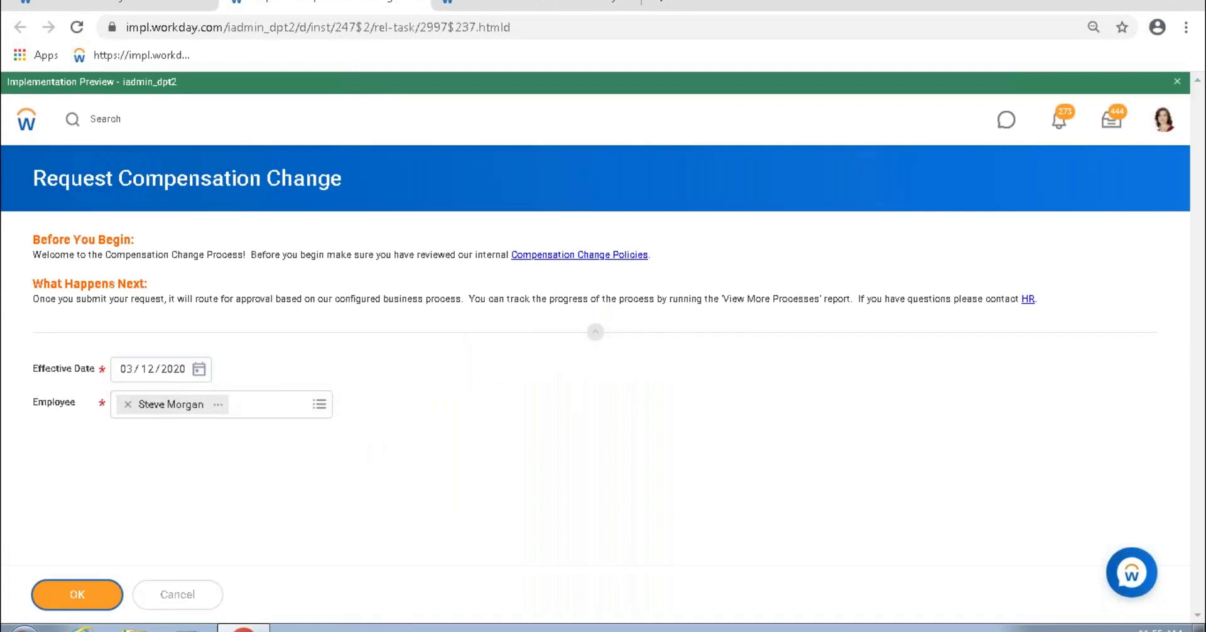
pyautogui.scroll(-10, 574, 334)
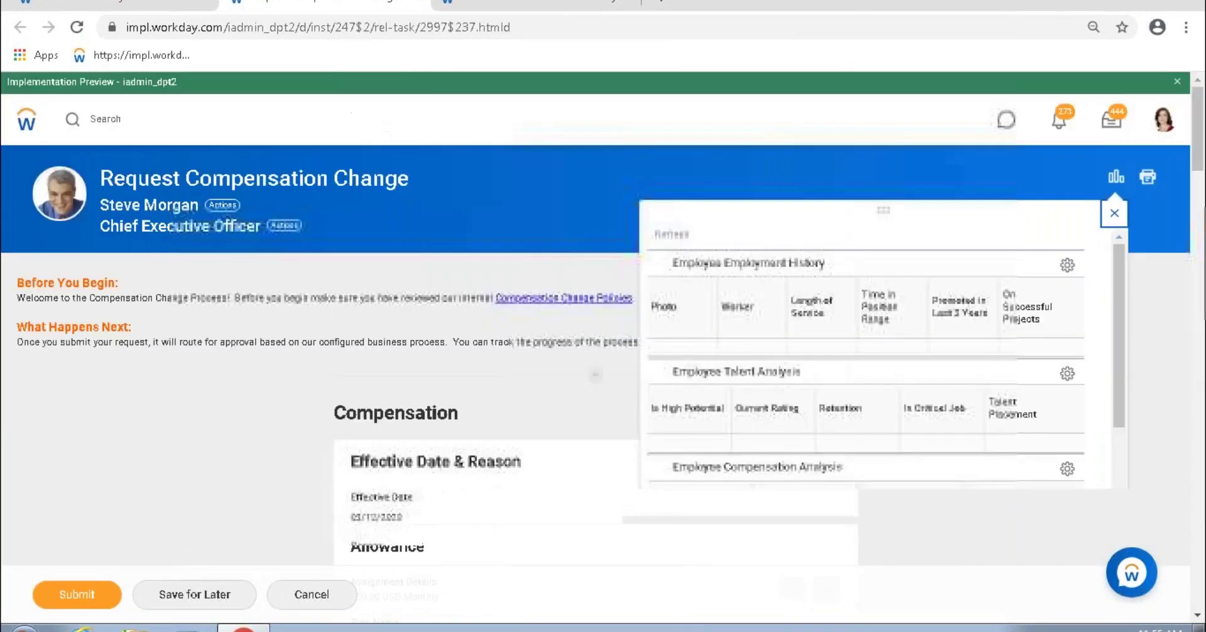
pyautogui.scroll(-2, 832, 219)
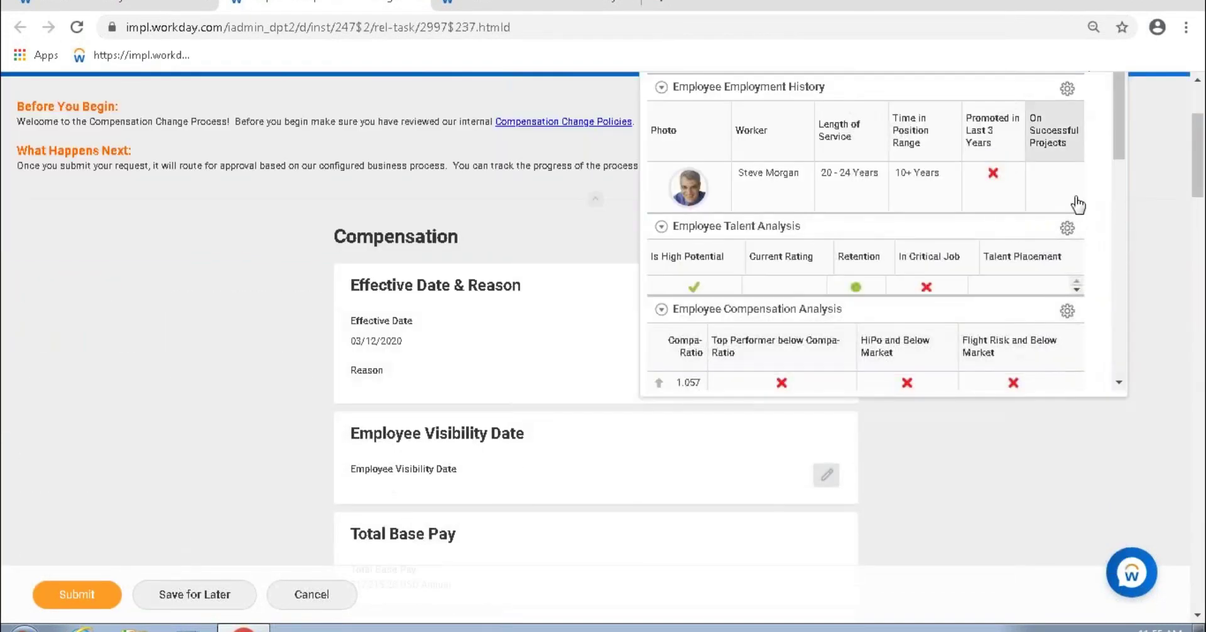
pyautogui.scroll(3, 1072, 201)
pyautogui.scroll(-15, 700, 273)
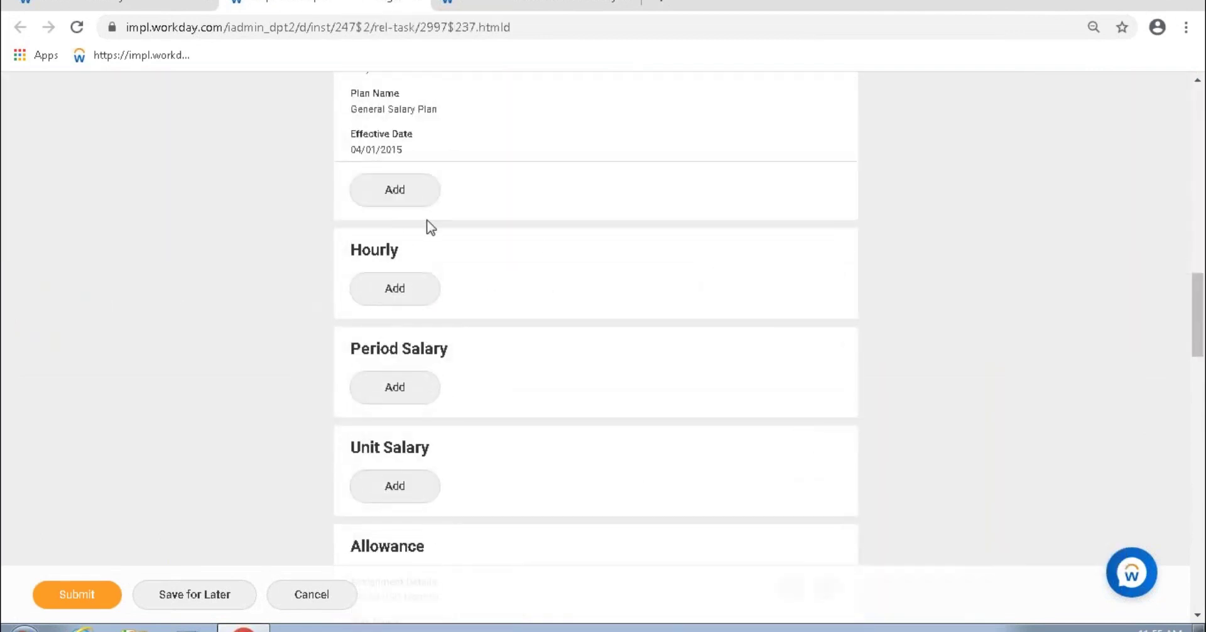
pyautogui.scroll(4, 444, 228)
pyautogui.scroll(-6, 445, 229)
pyautogui.scroll(-9, 465, 229)
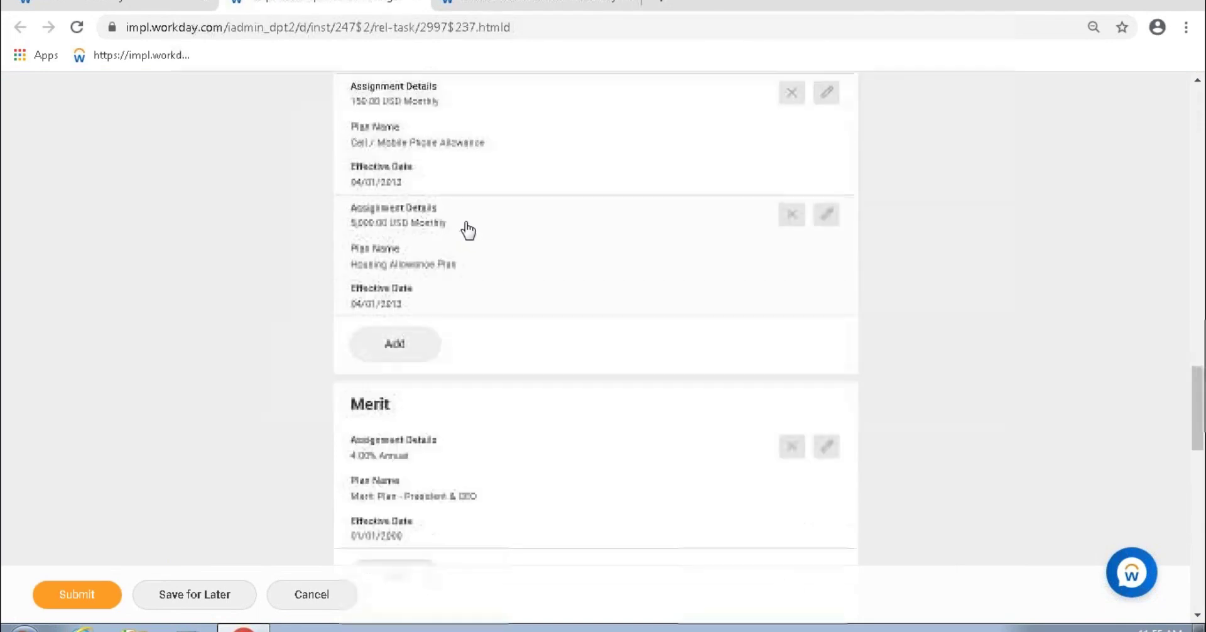
pyautogui.scroll(5, 425, 301)
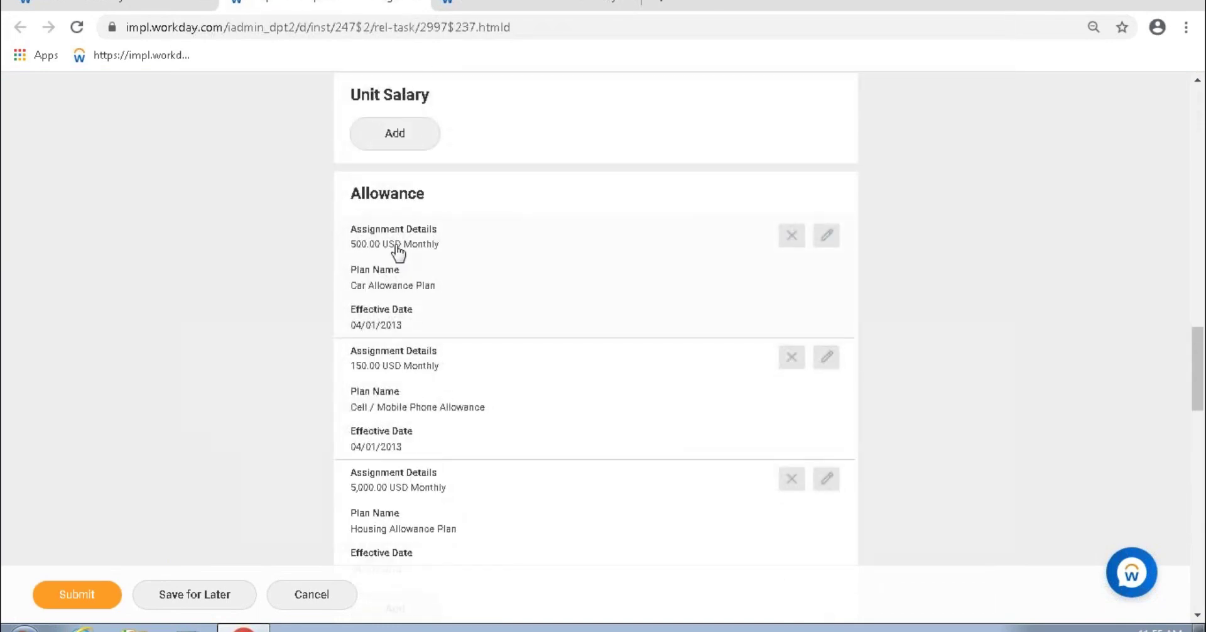
pyautogui.scroll(-1, 393, 276)
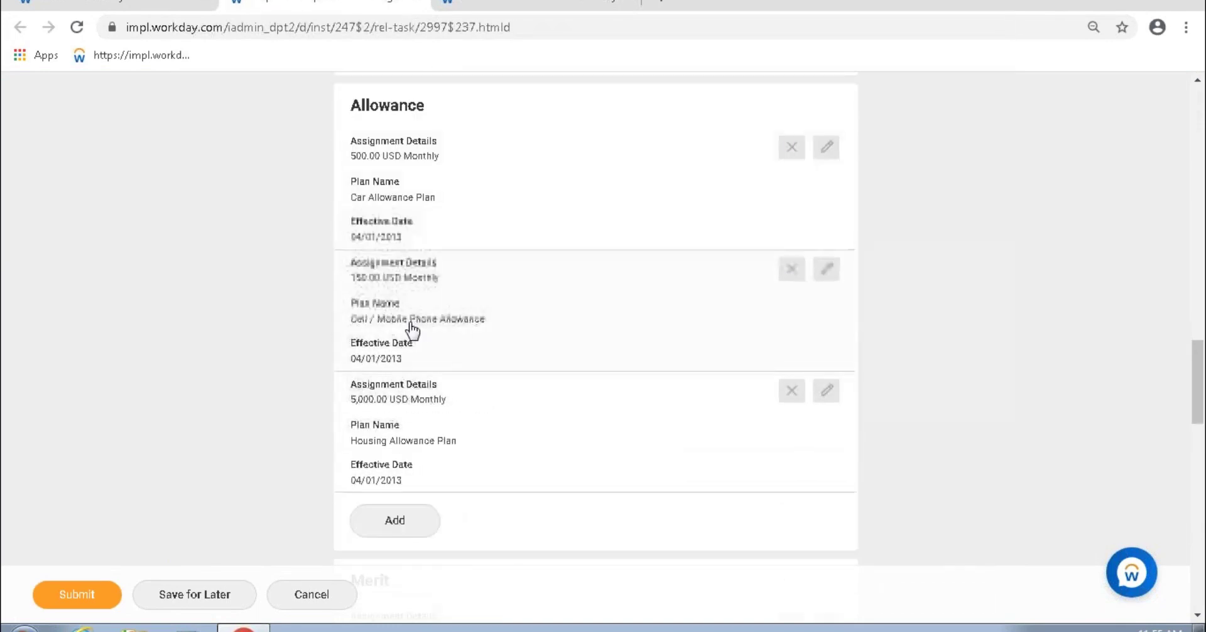
pyautogui.scroll(-1, 412, 333)
# Step: Add an allowance with plan WB-06.11_Fixed Amount_FTE%_Has profiles and open its View Allowance Plan page
pyautogui.click(394, 432)
pyautogui.scroll(-4, 434, 440)
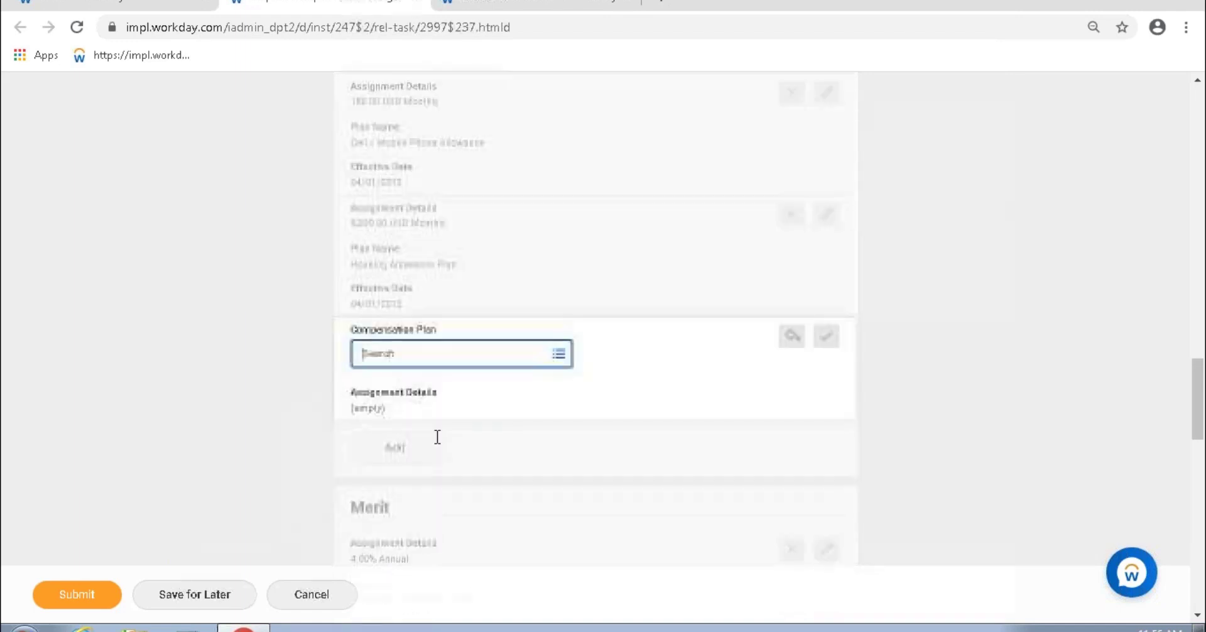
pyautogui.write('wb')
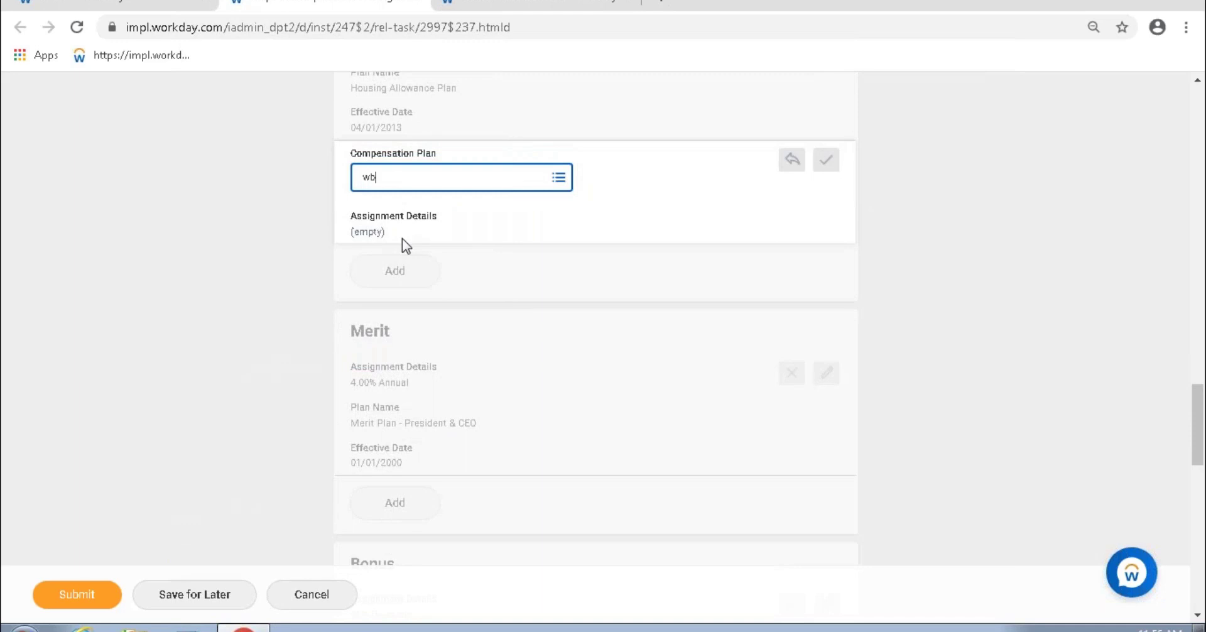
pyautogui.press('Return')
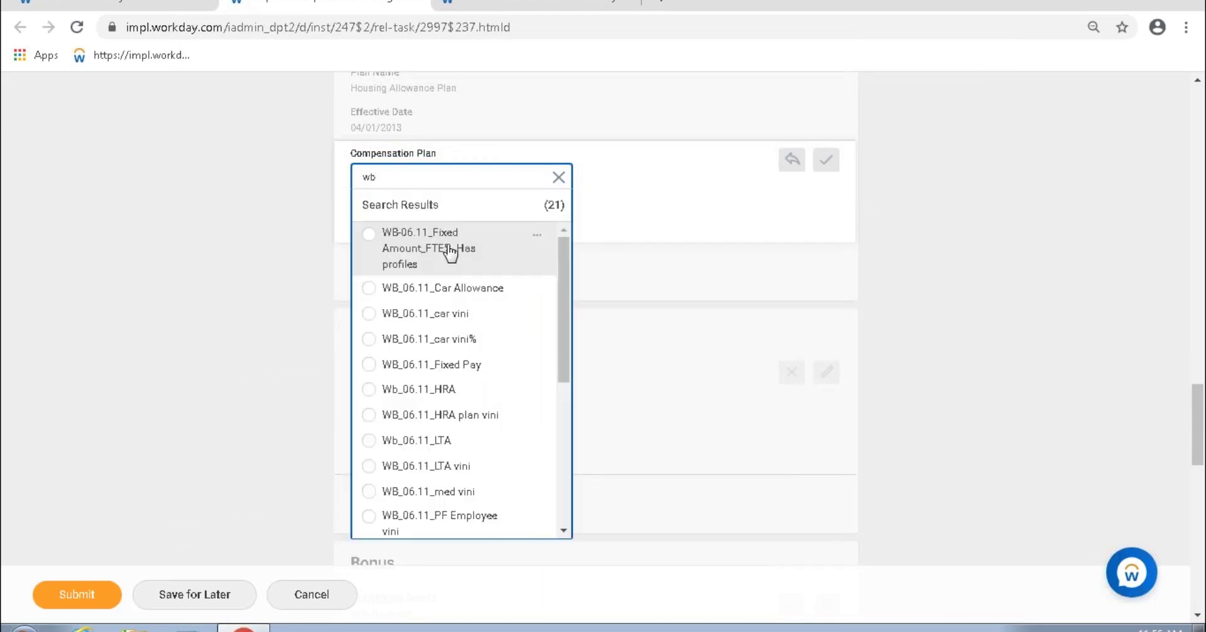
pyautogui.click(450, 254)
pyautogui.click(531, 207)
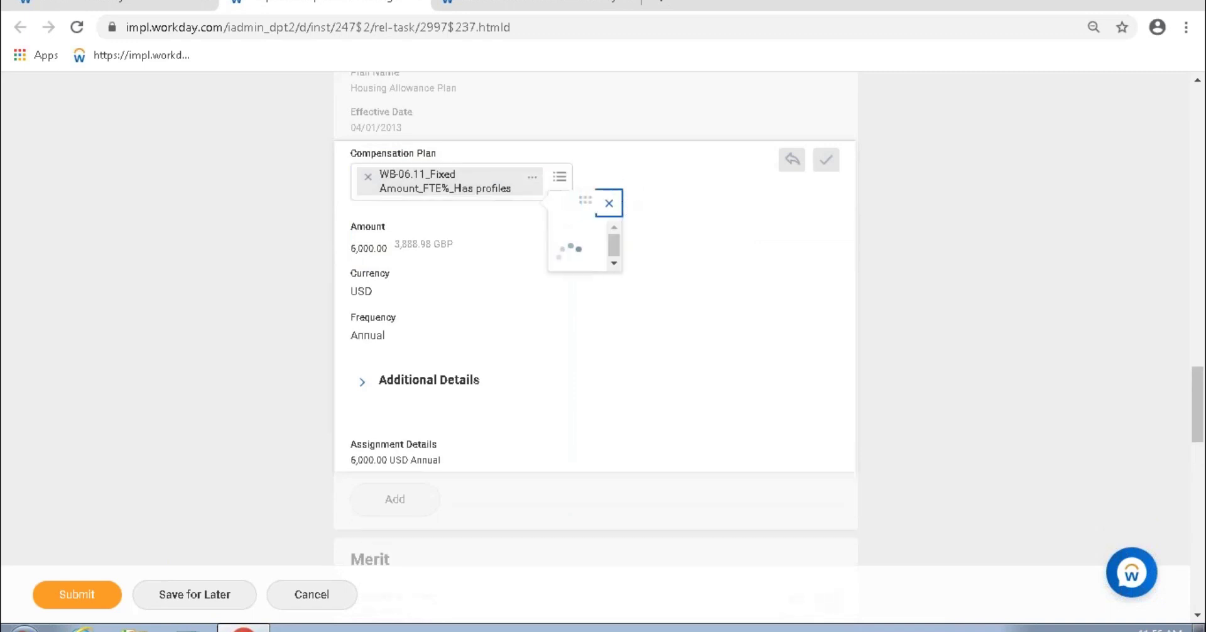
pyautogui.click(672, 271)
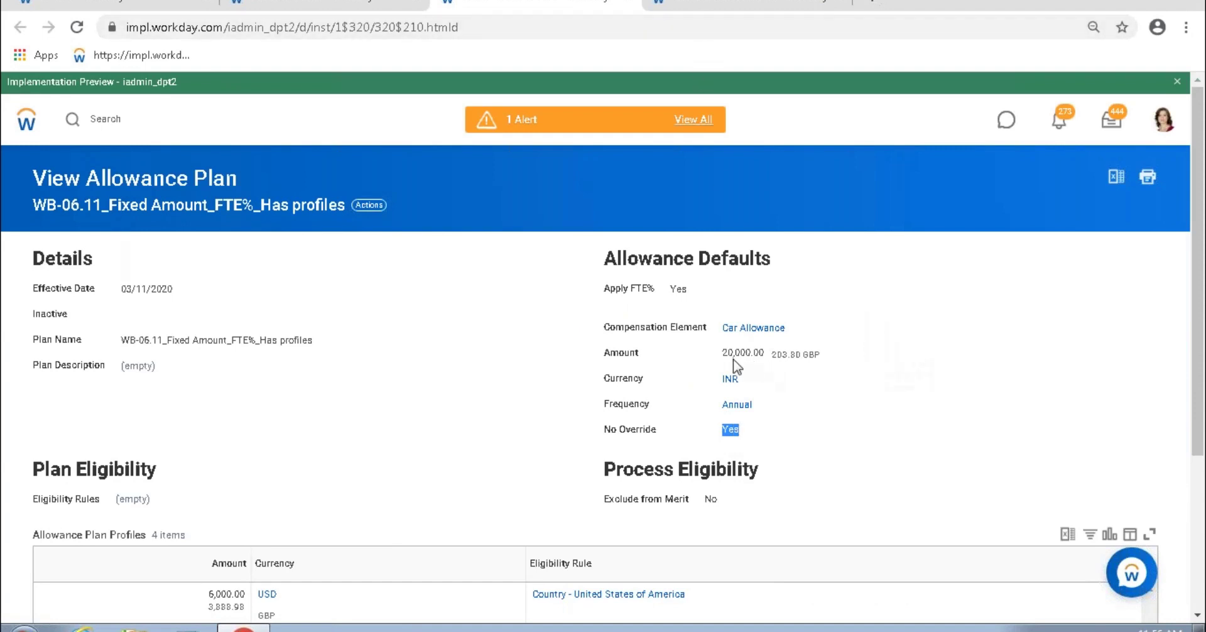
# Step: Note the plan's default amount, then return to the Create Allowance Plan and assignment form tabs
pyautogui.moveTo(738, 360)
pyautogui.moveTo(727, 353); pyautogui.dragTo(762, 356)
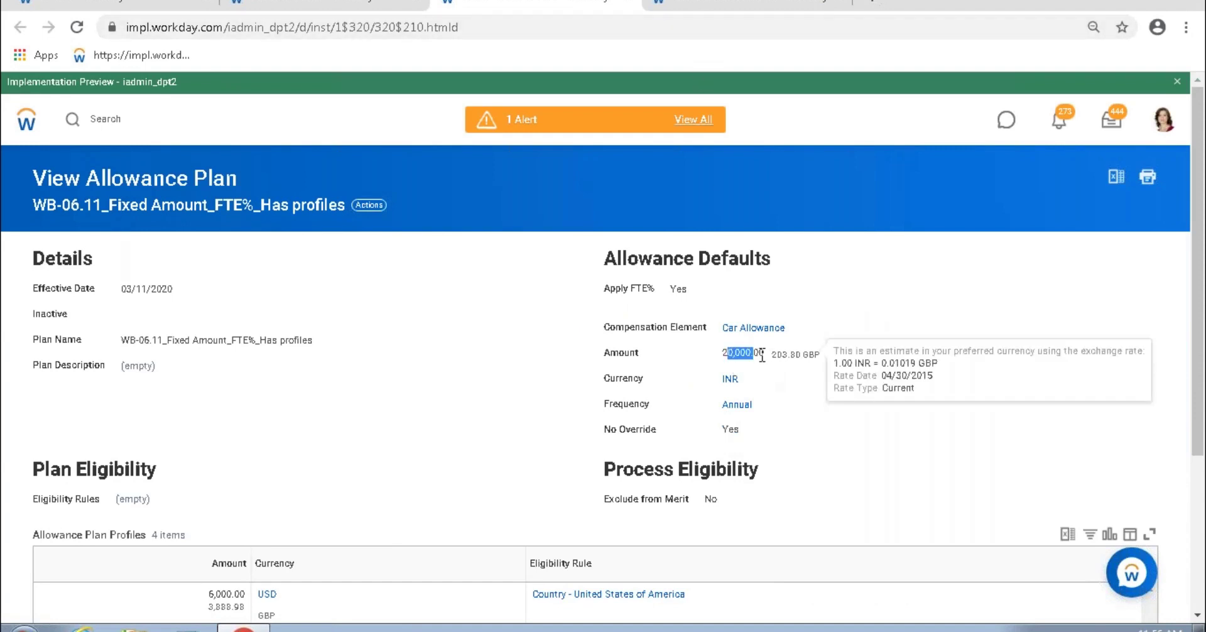
pyautogui.click(748, 4)
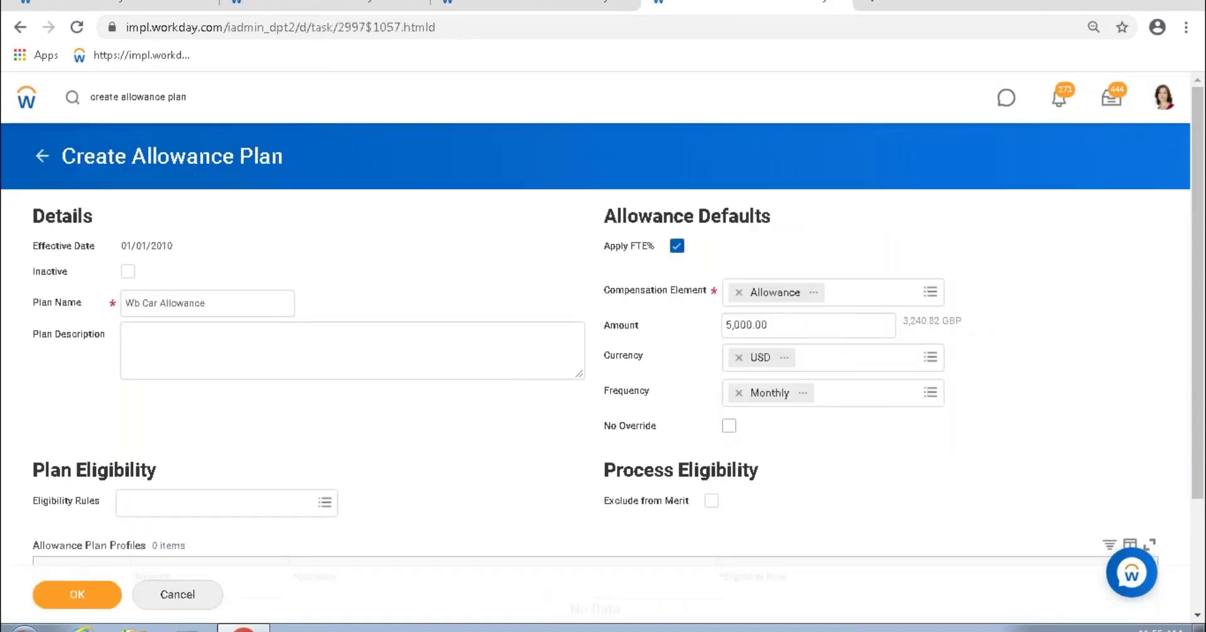
pyautogui.click(318, 3)
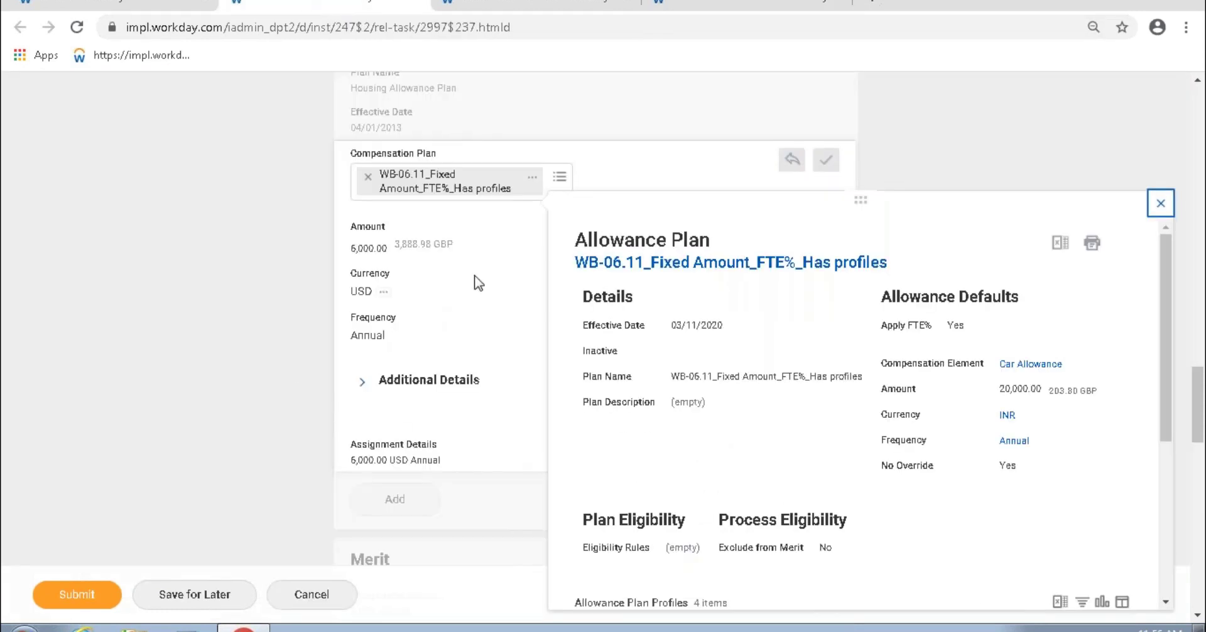
# Step: Close the plan preview and swap the compensation plan to WB_06.11_Car Allowance
pyautogui.click(479, 283)
pyautogui.scroll(1, 393, 262)
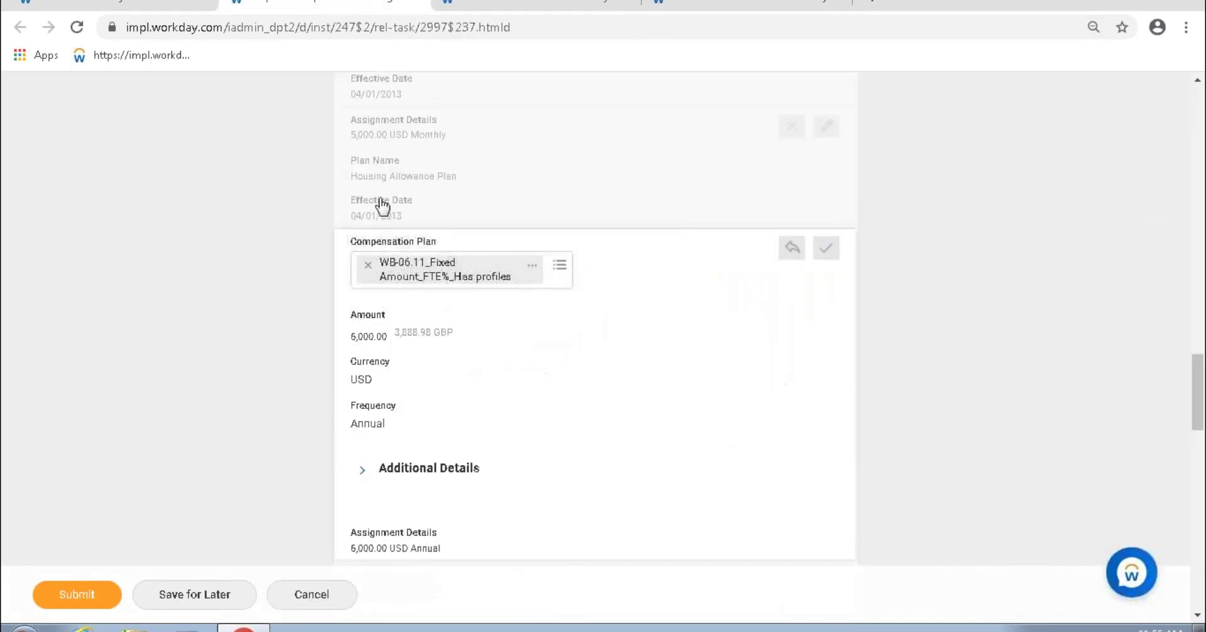
pyautogui.moveTo(351, 337); pyautogui.dragTo(382, 341)
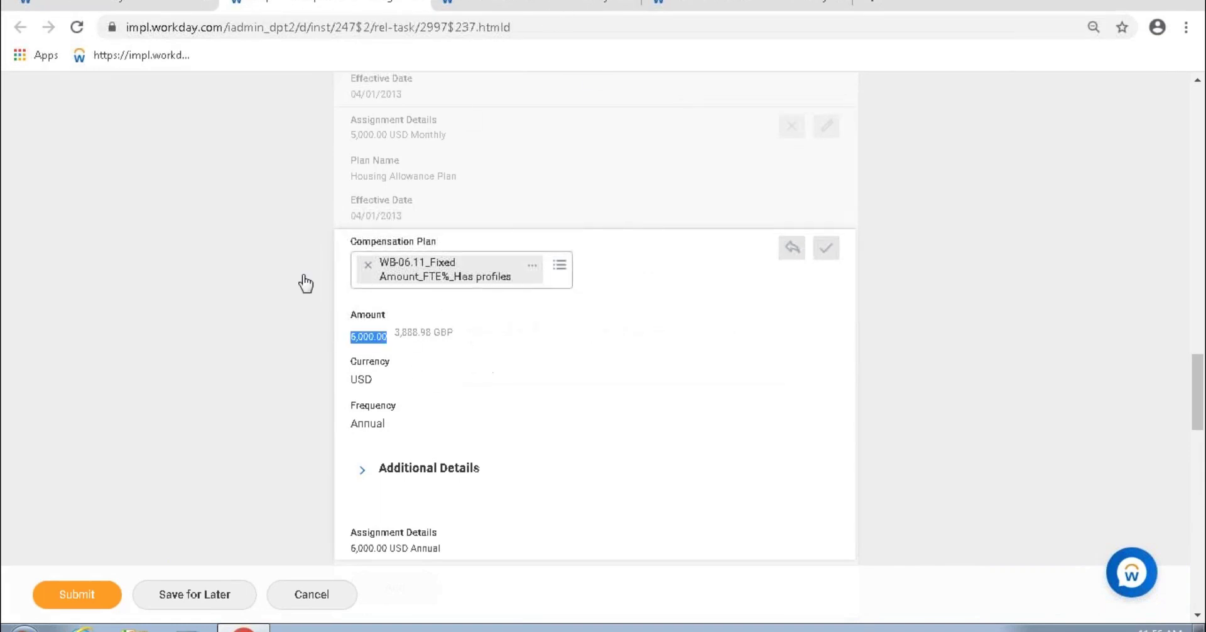
pyautogui.click(368, 265)
pyautogui.write('wb')
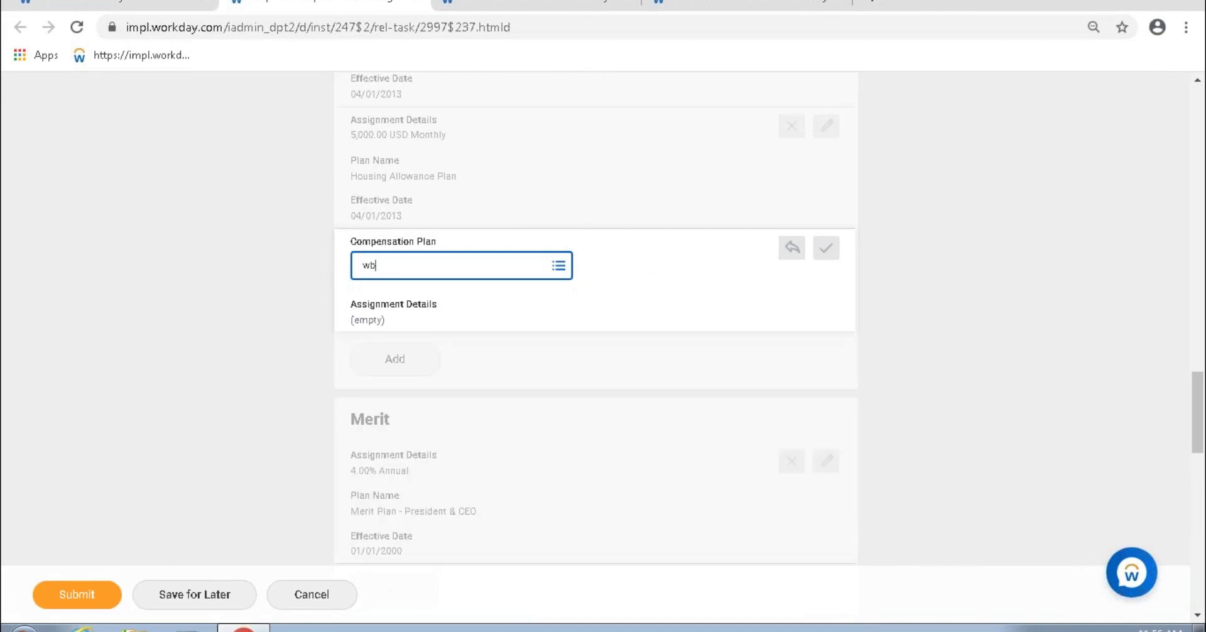
pyautogui.press('Return')
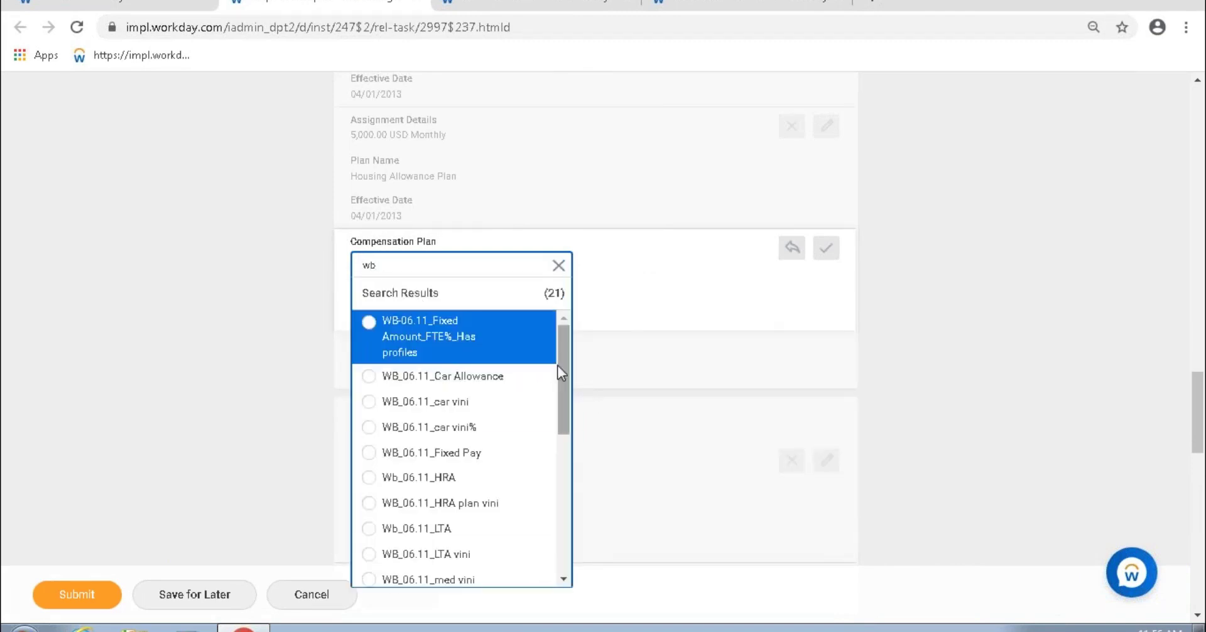
pyautogui.click(551, 379)
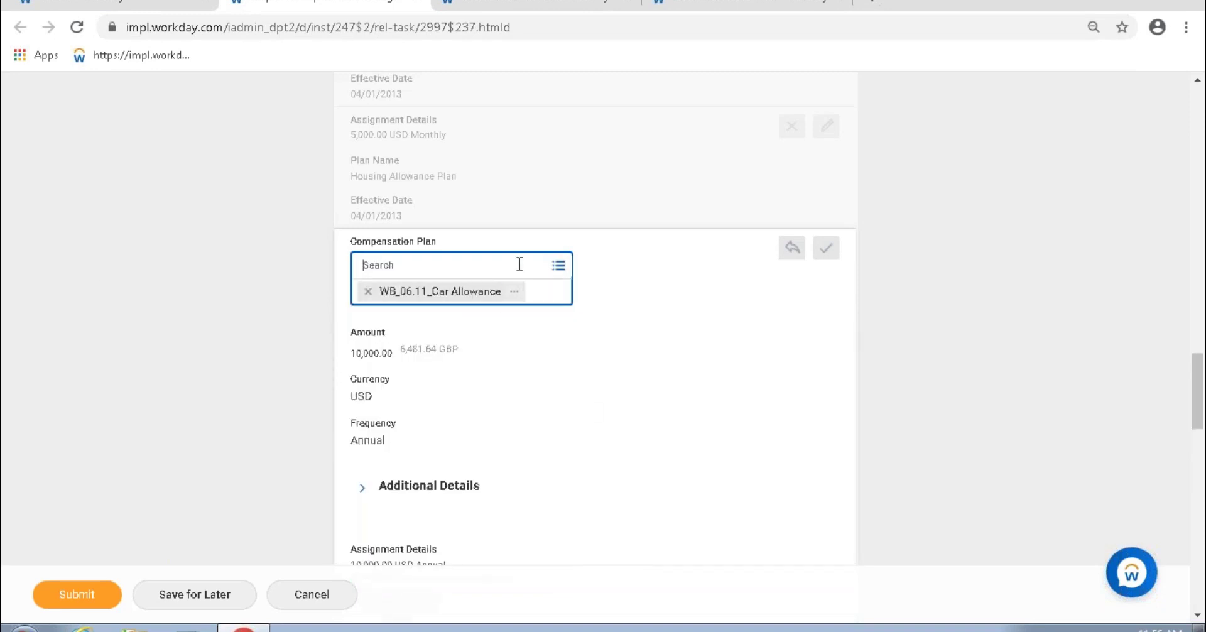
# Step: Switch the compensation plan to Wb_06.11_HRA and review its fields
pyautogui.click(558, 266)
pyautogui.write('w')
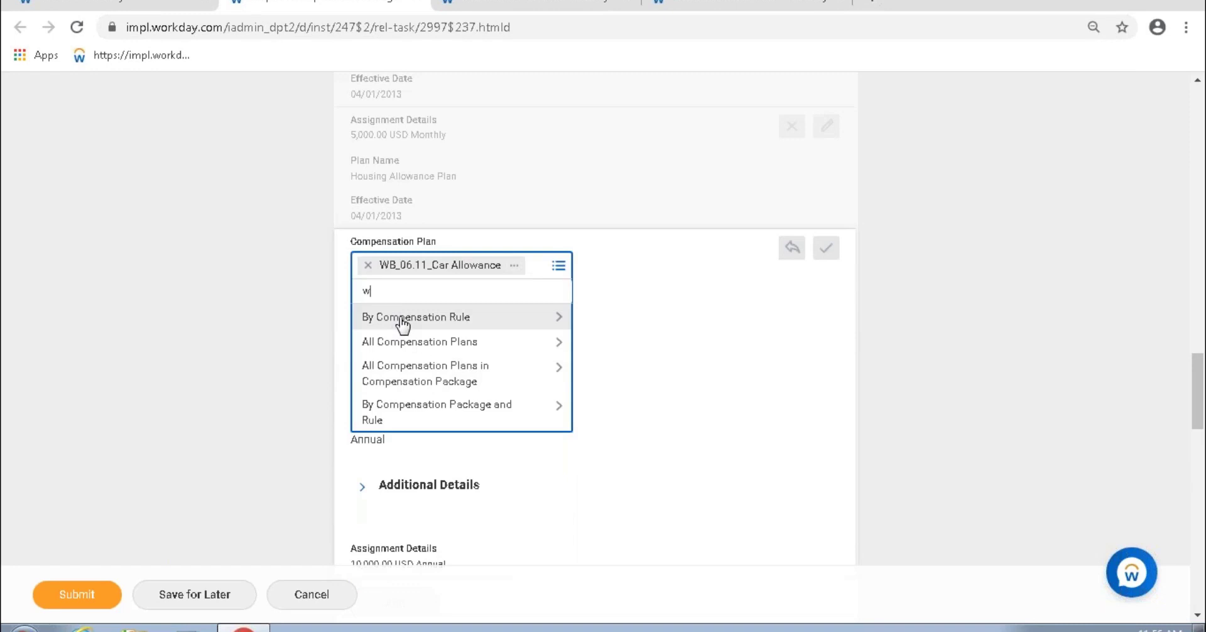
pyautogui.write('b')
pyautogui.press('Return')
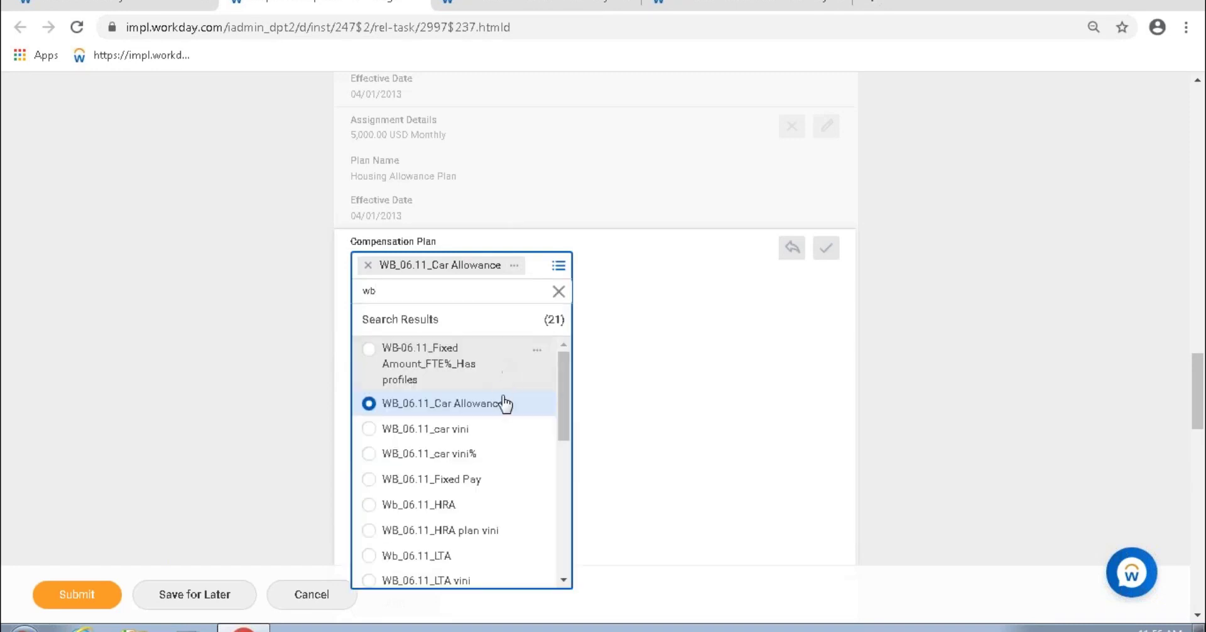
pyautogui.click(448, 508)
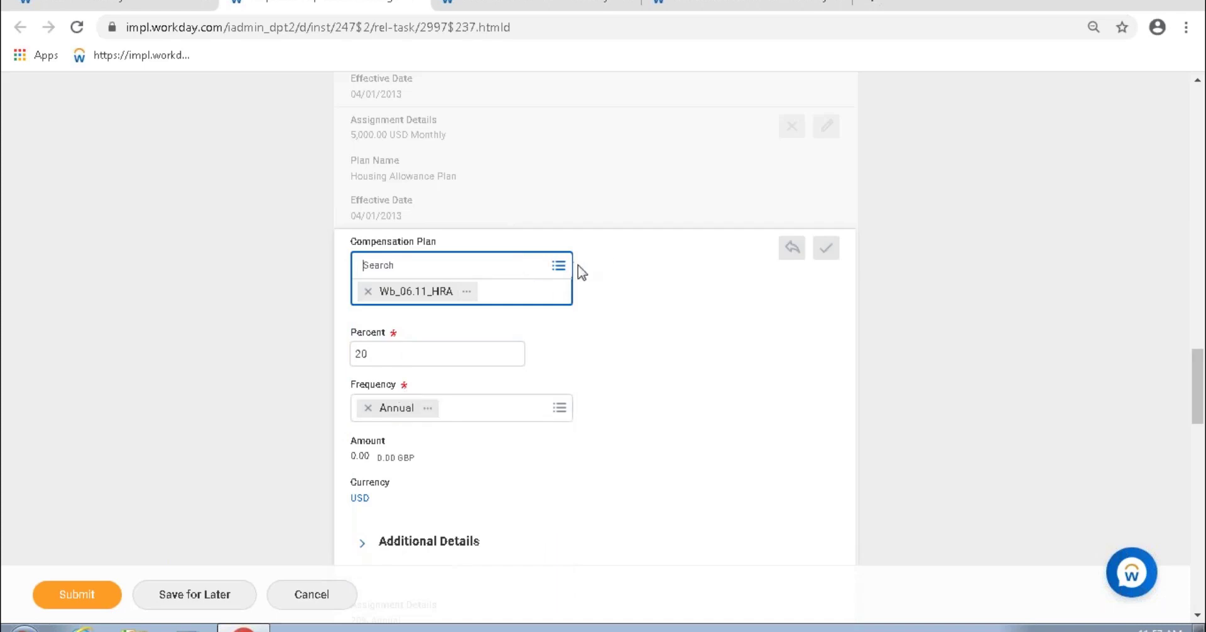
pyautogui.click(621, 304)
# Step: Change the plan to Wb_07.01_Mobile Allowance and check its 1,200.00 USD Annual amount
pyautogui.click(477, 267)
pyautogui.write('w')
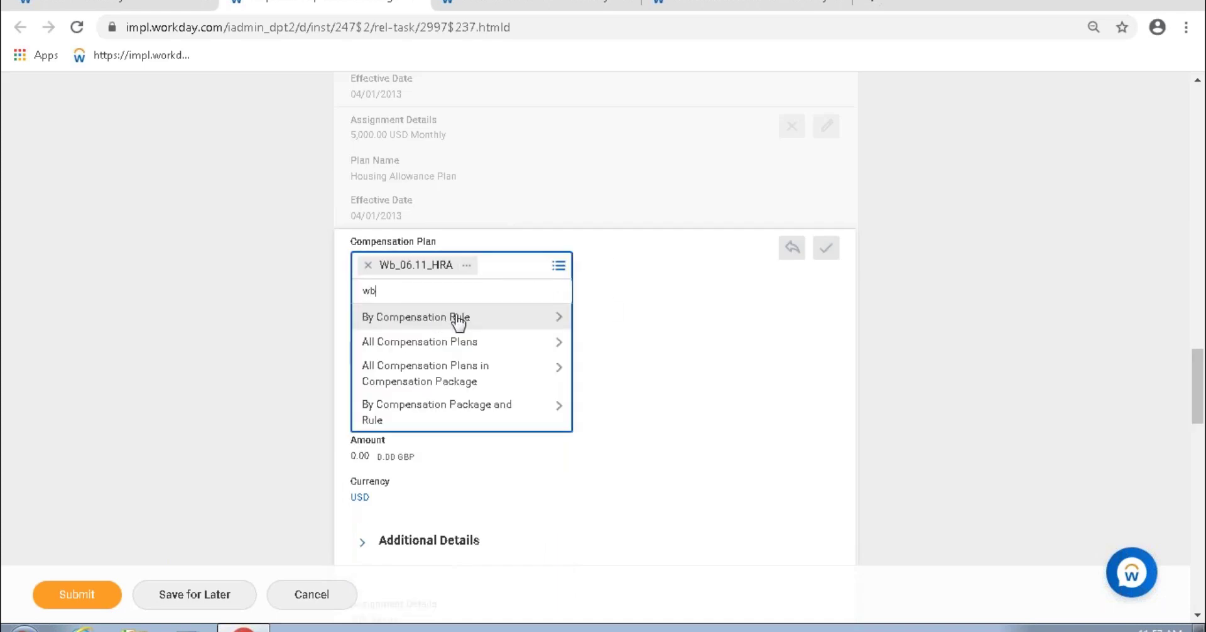
pyautogui.write('b')
pyautogui.press('Return')
pyautogui.scroll(-3, 524, 470)
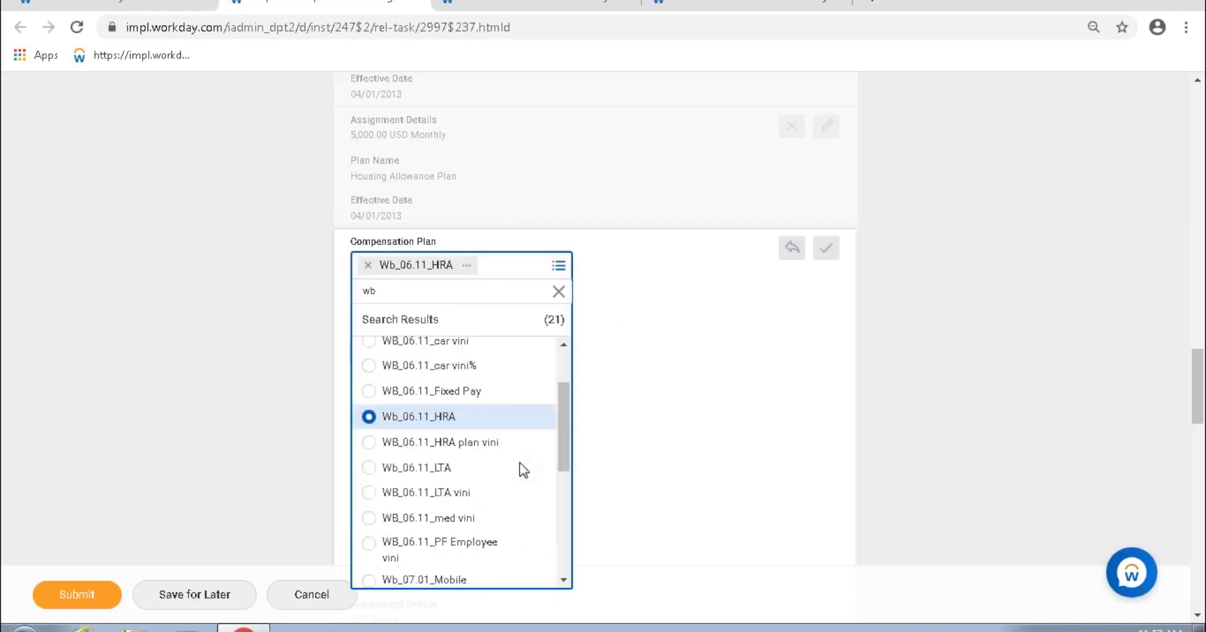
pyautogui.scroll(-2, 536, 493)
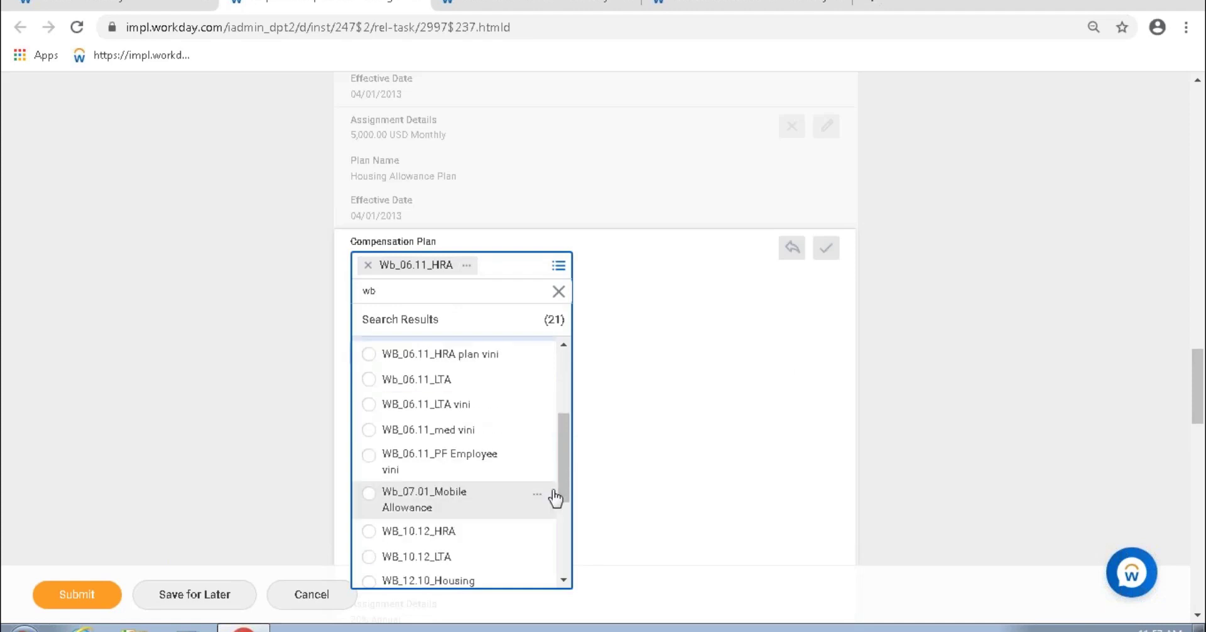
pyautogui.click(455, 503)
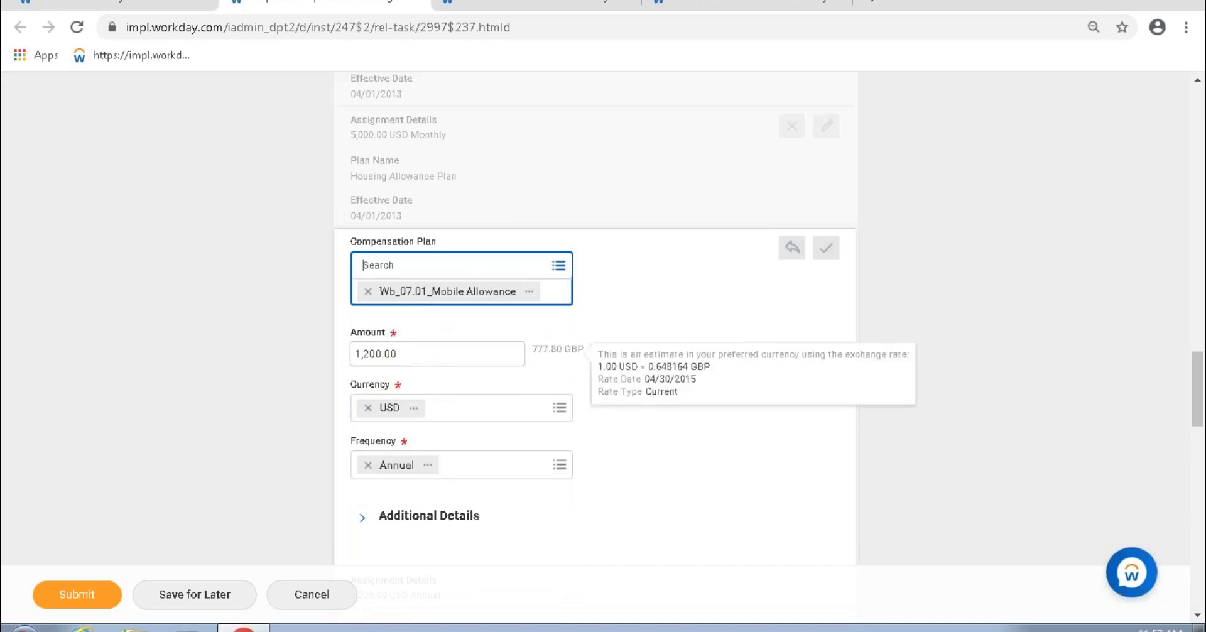
pyautogui.click(444, 355)
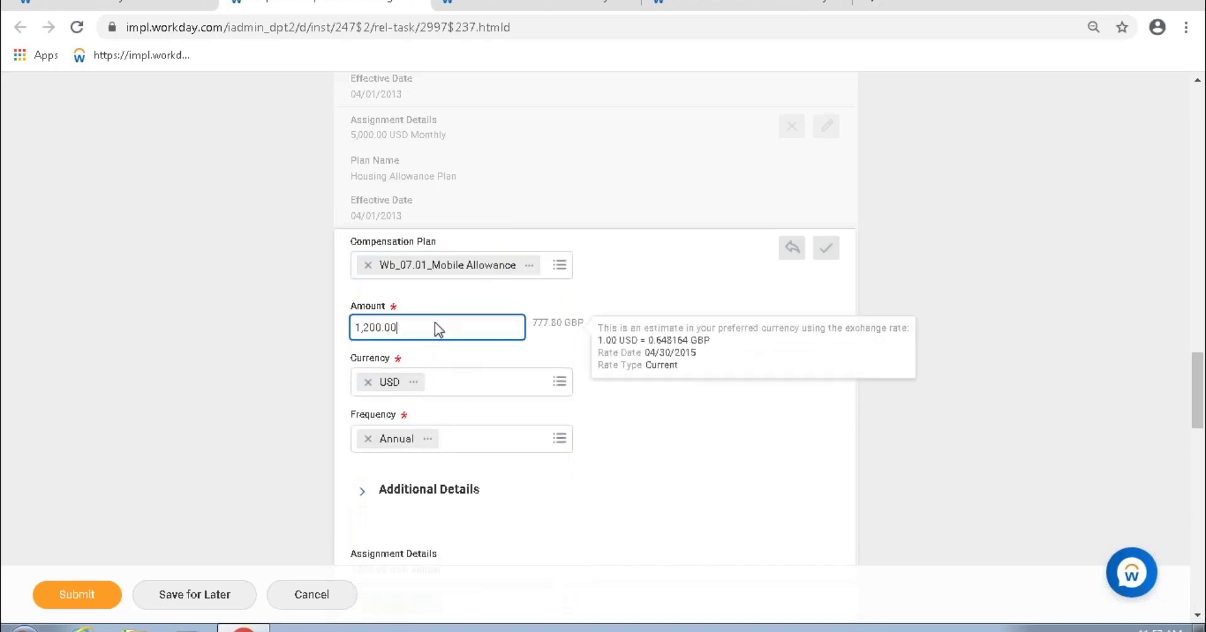
pyautogui.moveTo(388, 328); pyautogui.dragTo(400, 326)
pyautogui.click(716, 5)
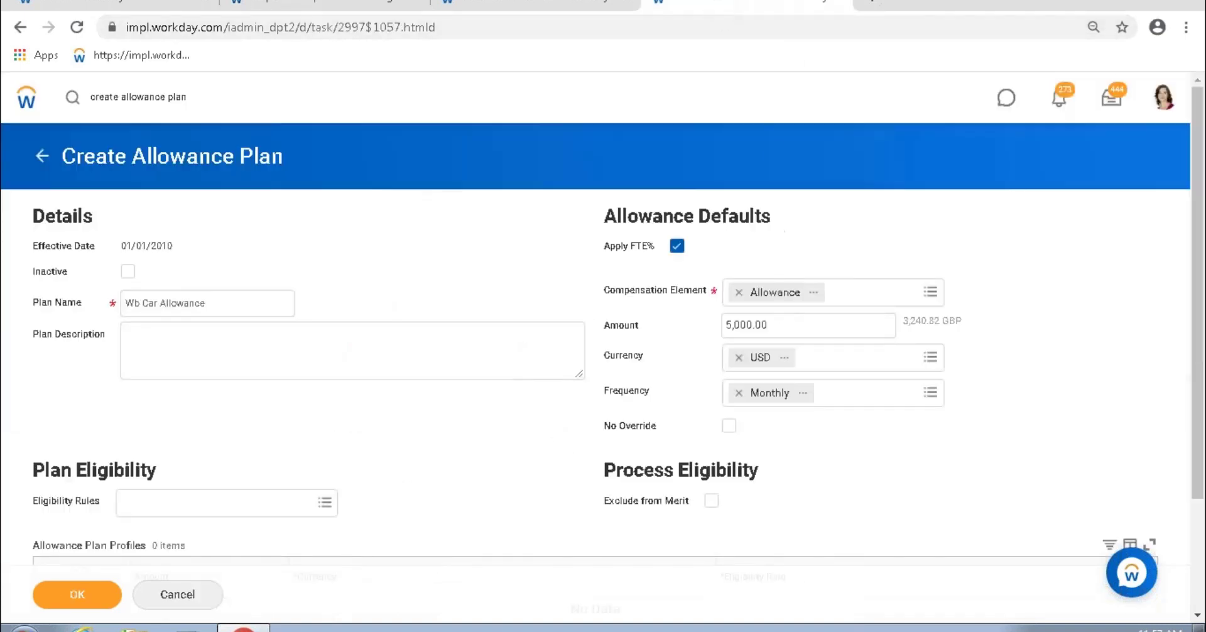
# Step: Compare the 5,000.00 default amount, then start editing the Mobile Allowance amount on the compensation form
pyautogui.moveTo(780, 322); pyautogui.dragTo(710, 339)
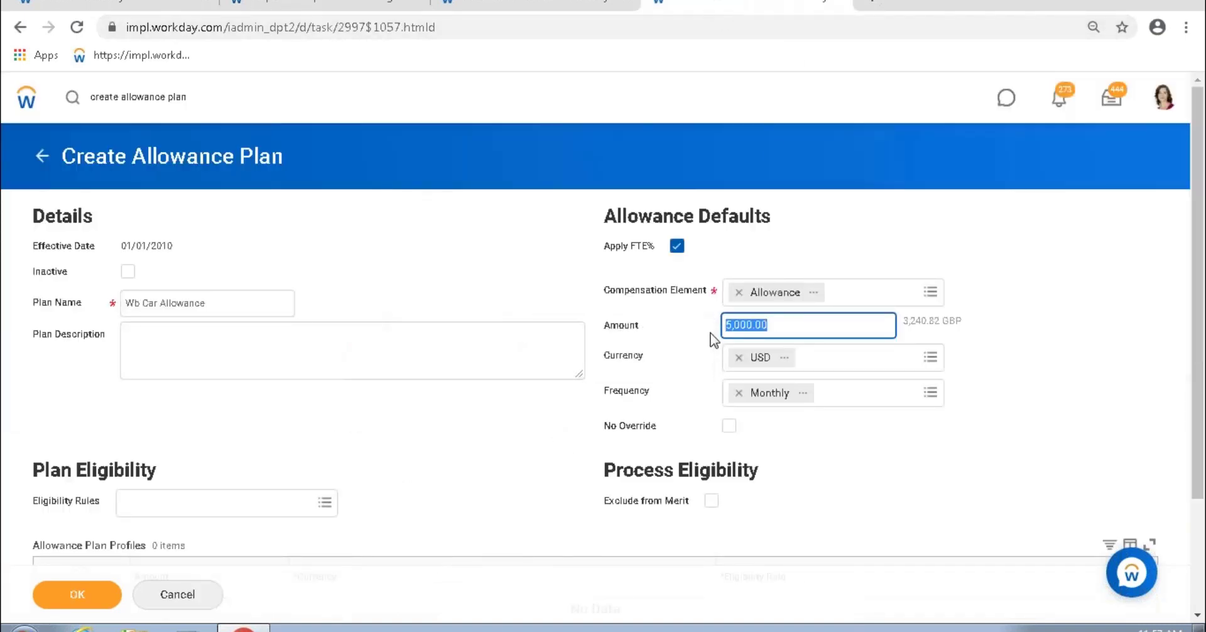
pyautogui.click(330, 4)
pyautogui.click(369, 327)
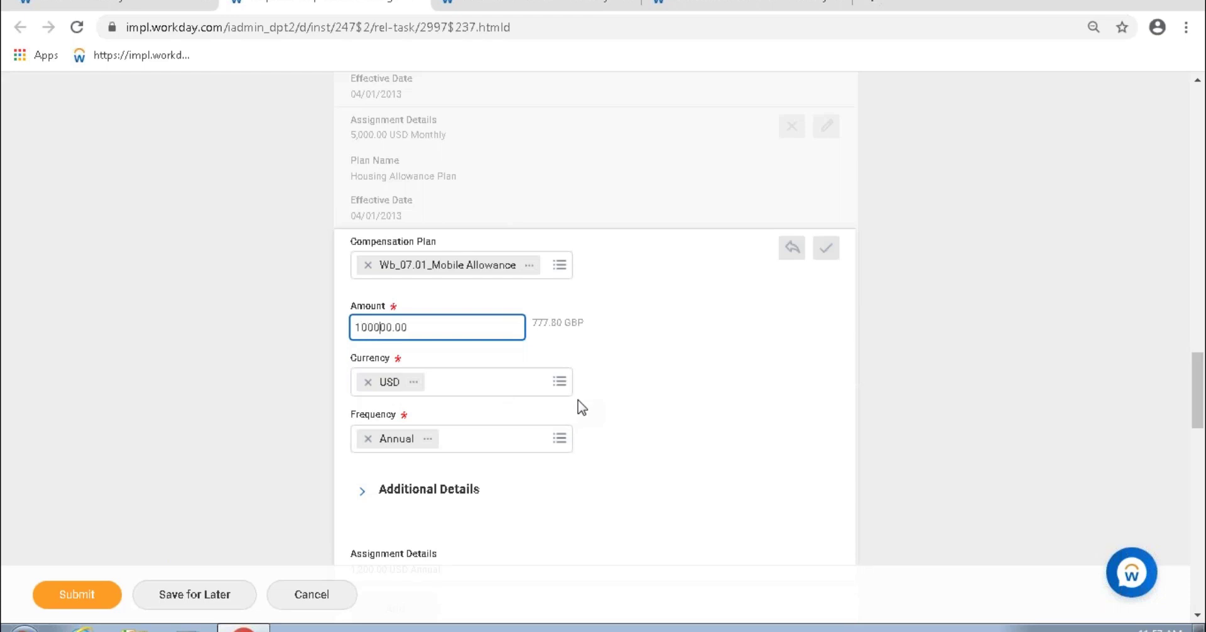
# Step: Set the amount to 100,000.00, then swap the plan to WB_06.11_Car Allowance at 10,000.00 USD
pyautogui.click(610, 371)
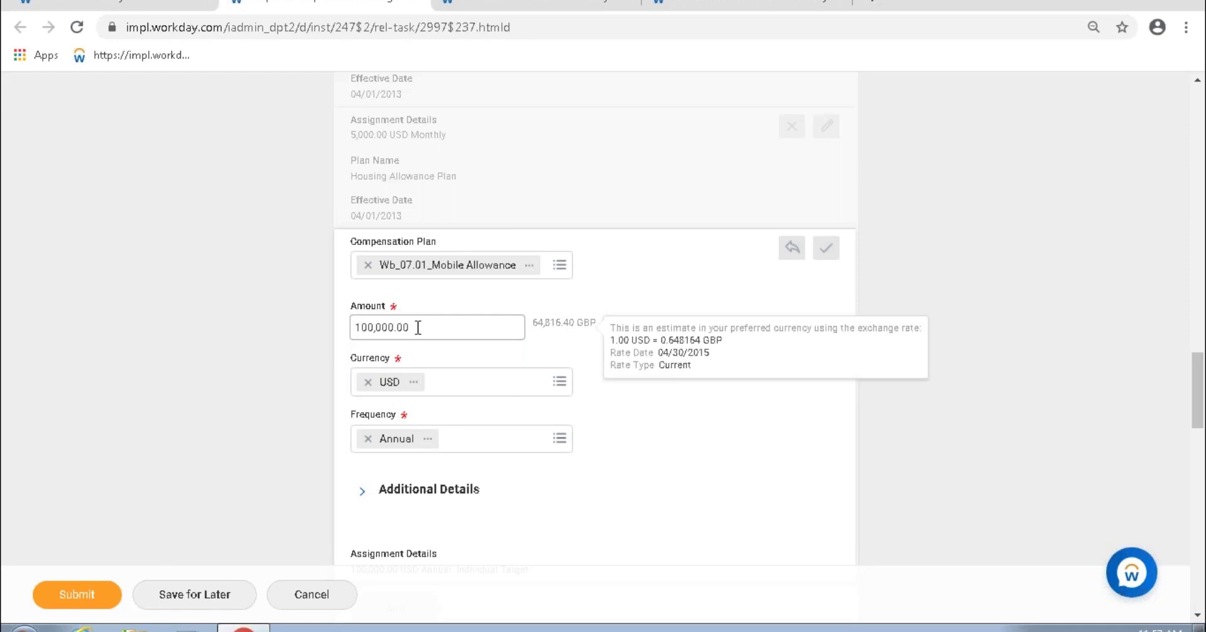
pyautogui.moveTo(418, 328); pyautogui.dragTo(301, 337)
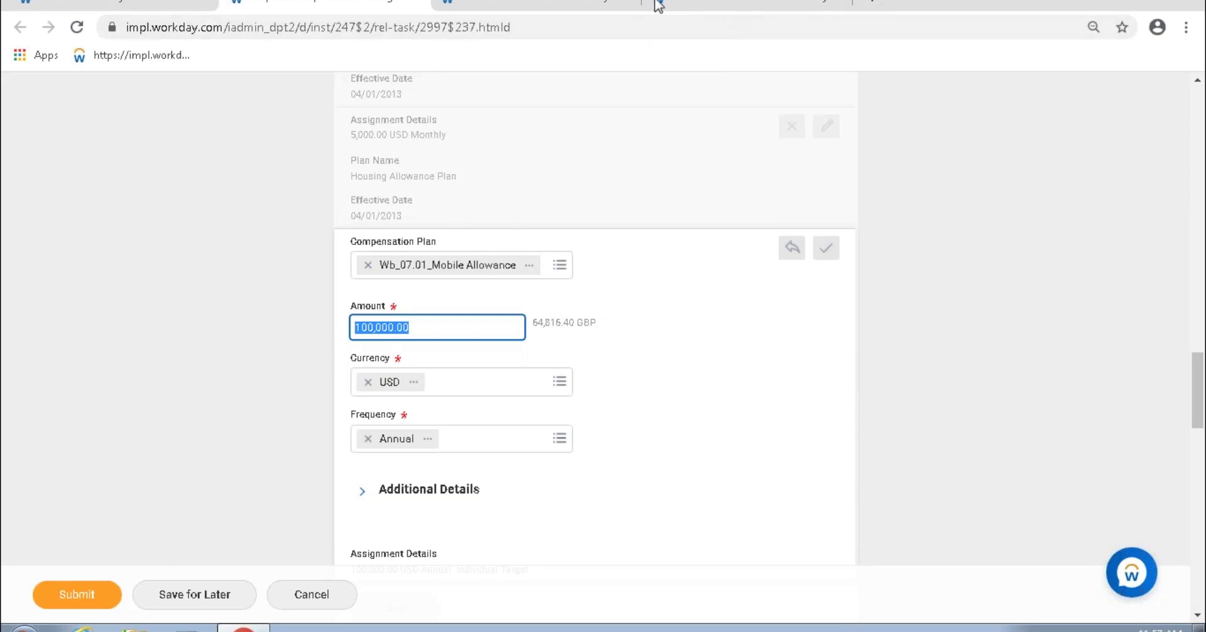
pyautogui.click(559, 269)
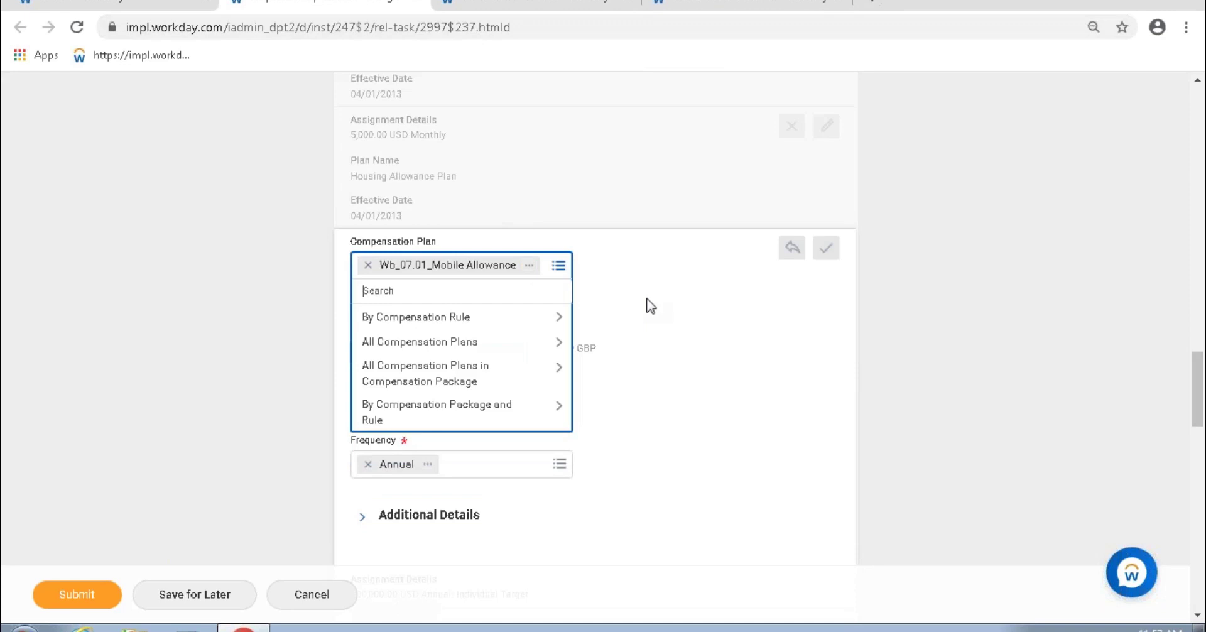
pyautogui.press('Return')
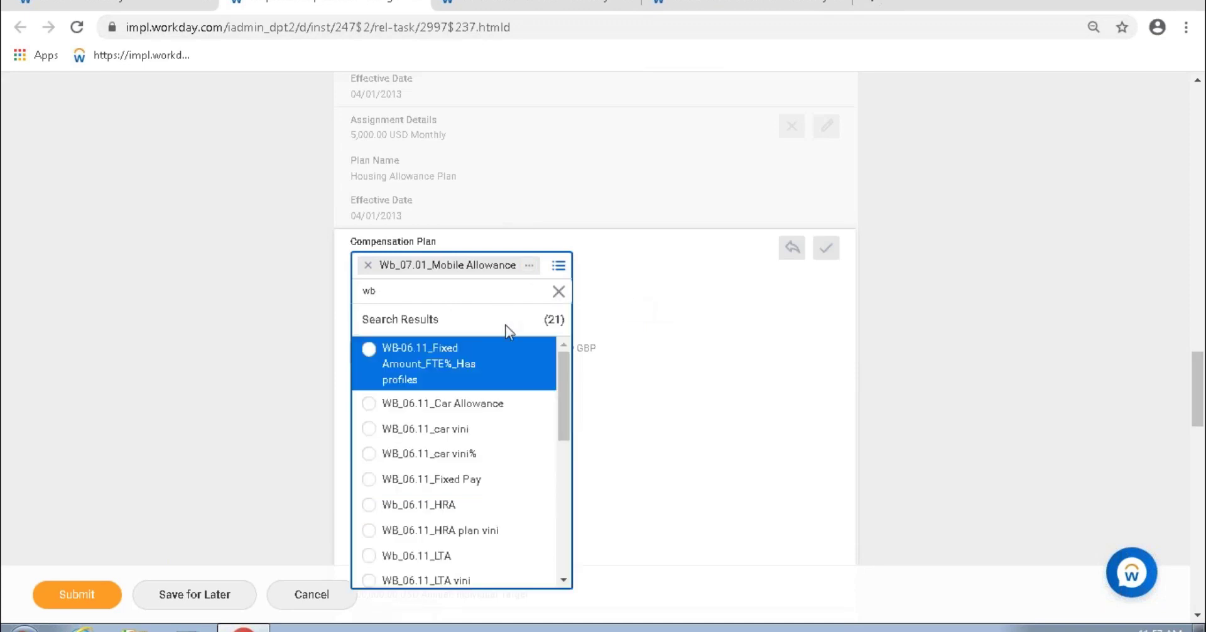
pyautogui.click(488, 406)
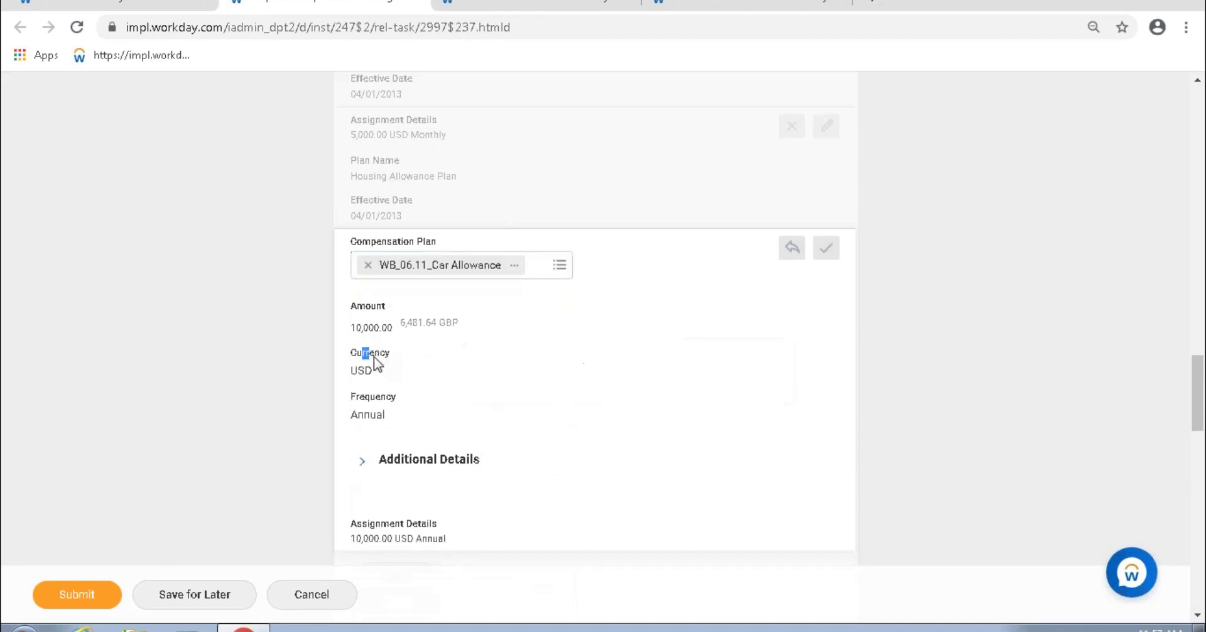
pyautogui.moveTo(363, 327); pyautogui.dragTo(373, 332)
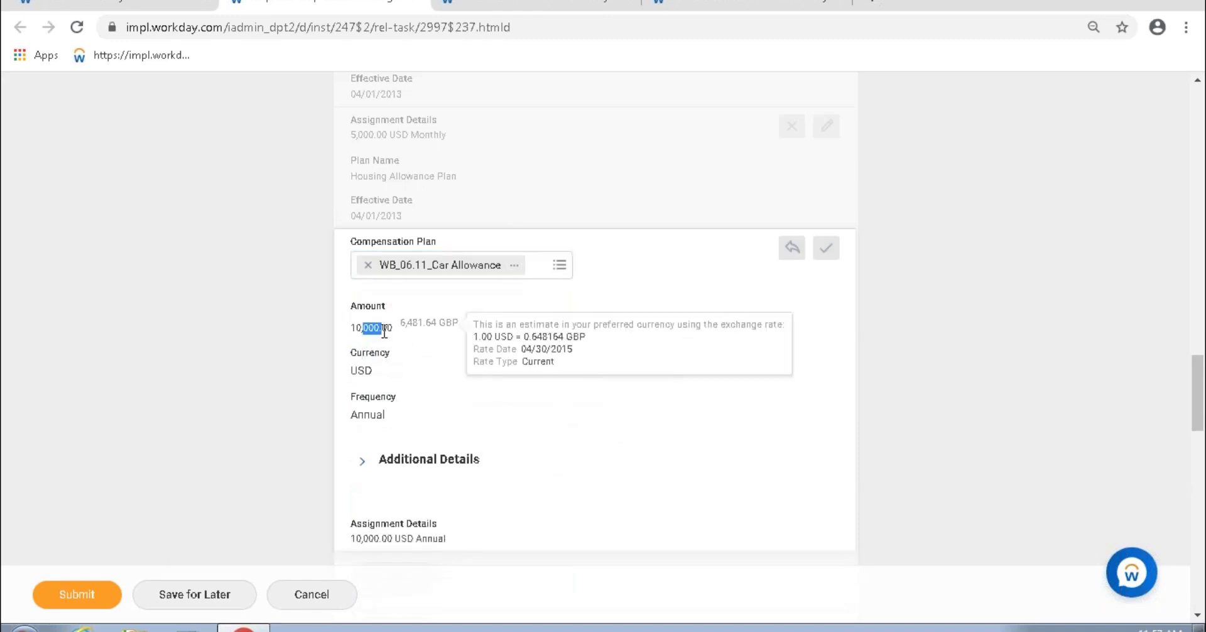
pyautogui.click(730, 7)
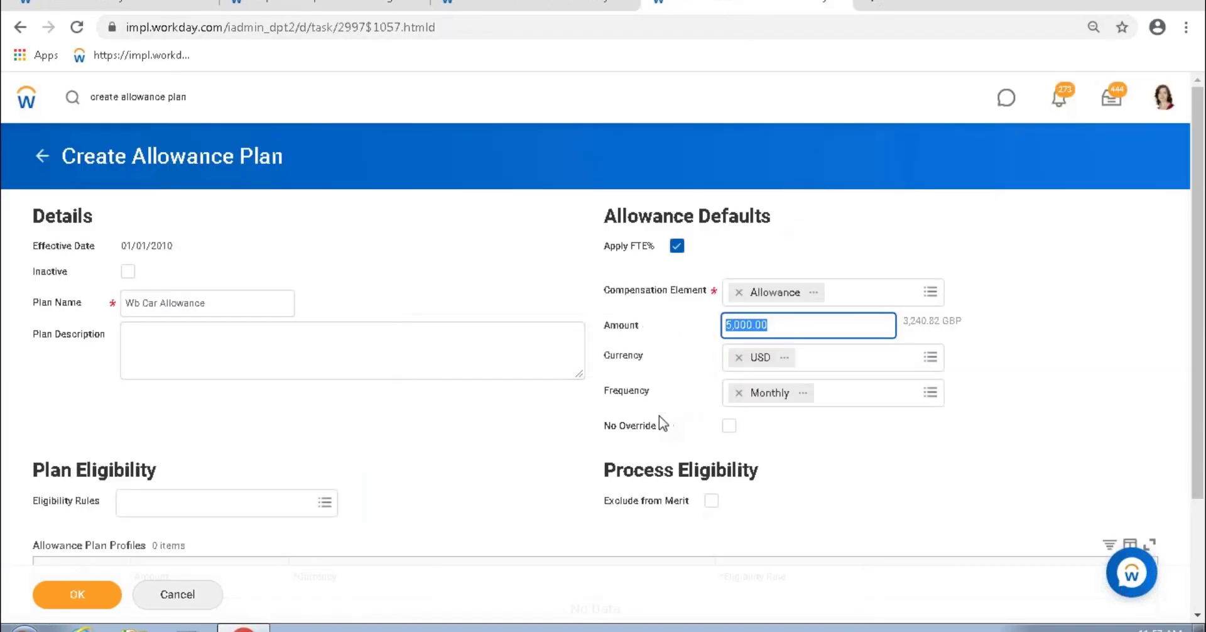
# Step: Turn off Apply FTE% on the new Wb Car Allowance plan
pyautogui.moveTo(628, 426); pyautogui.dragTo(666, 428)
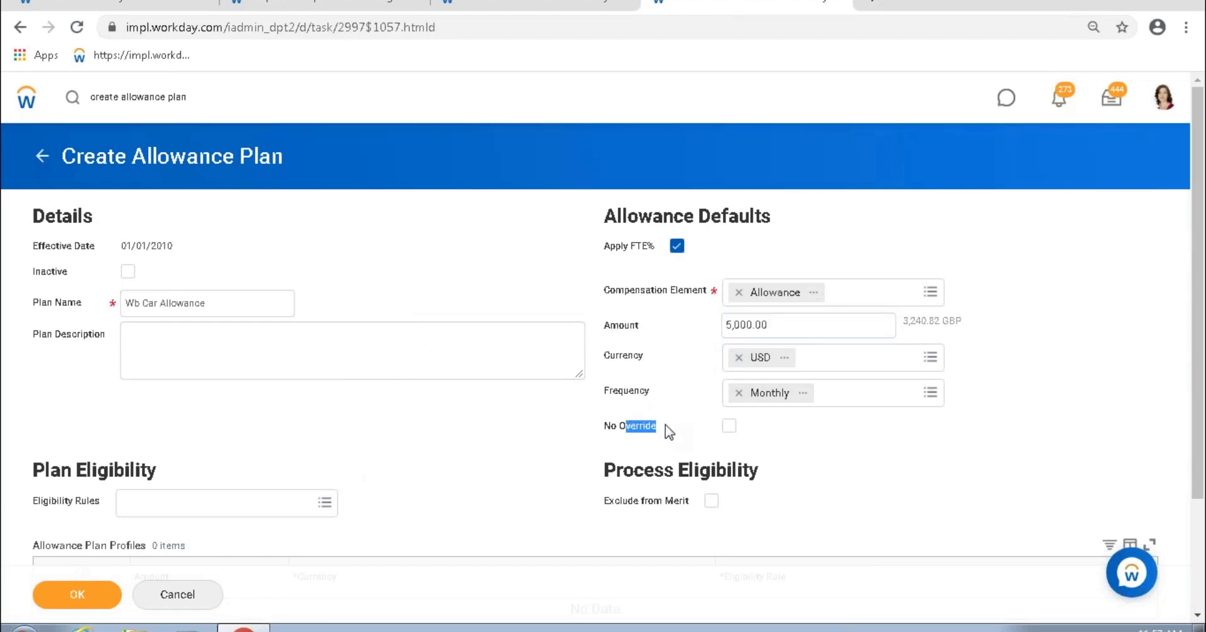
pyautogui.click(276, 8)
pyautogui.click(730, 7)
pyautogui.click(677, 246)
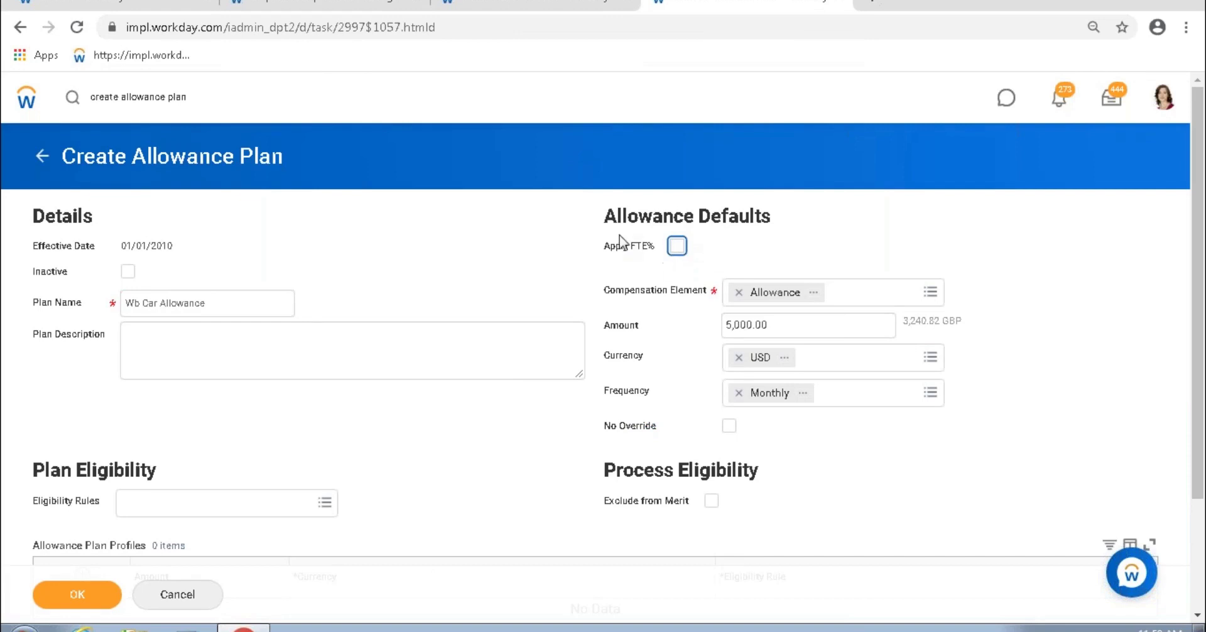
pyautogui.moveTo(600, 247); pyautogui.dragTo(667, 254)
# Step: Select the 5,000.00 default amount and bring up the eligibility rule choices
pyautogui.click(751, 324)
pyautogui.doubleClick(751, 324)
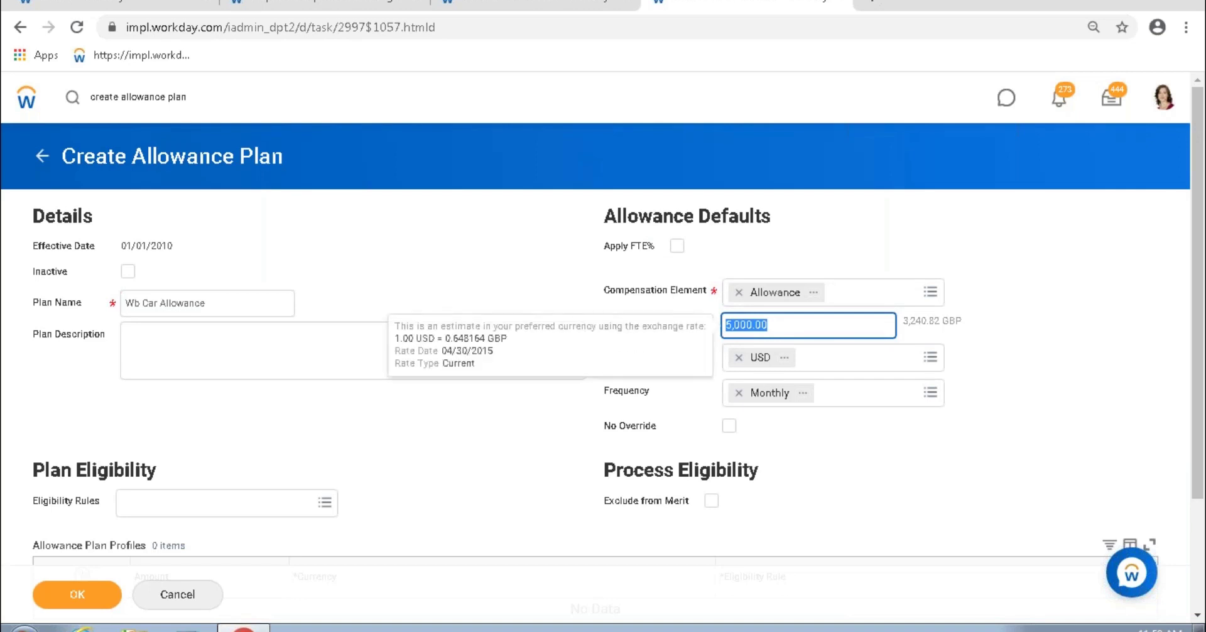
pyautogui.click(314, 505)
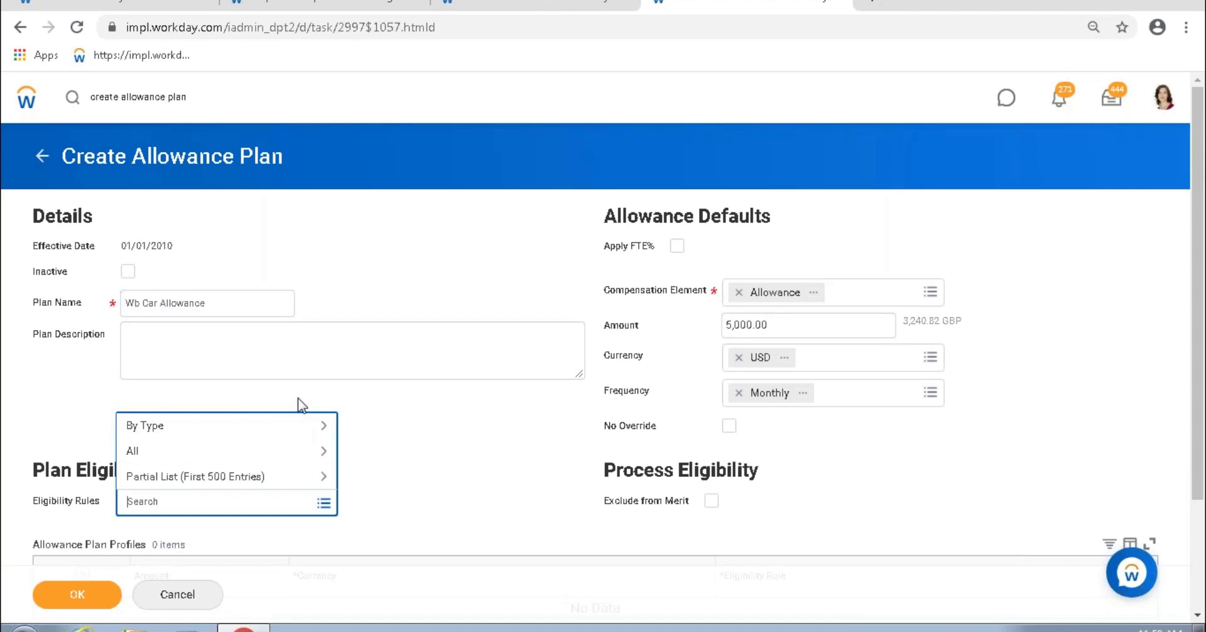
# Step: Assign the Employees - Non-Executive (Salaried - Manager) eligibility rule via a manager search, then view its details
pyautogui.click(468, 461)
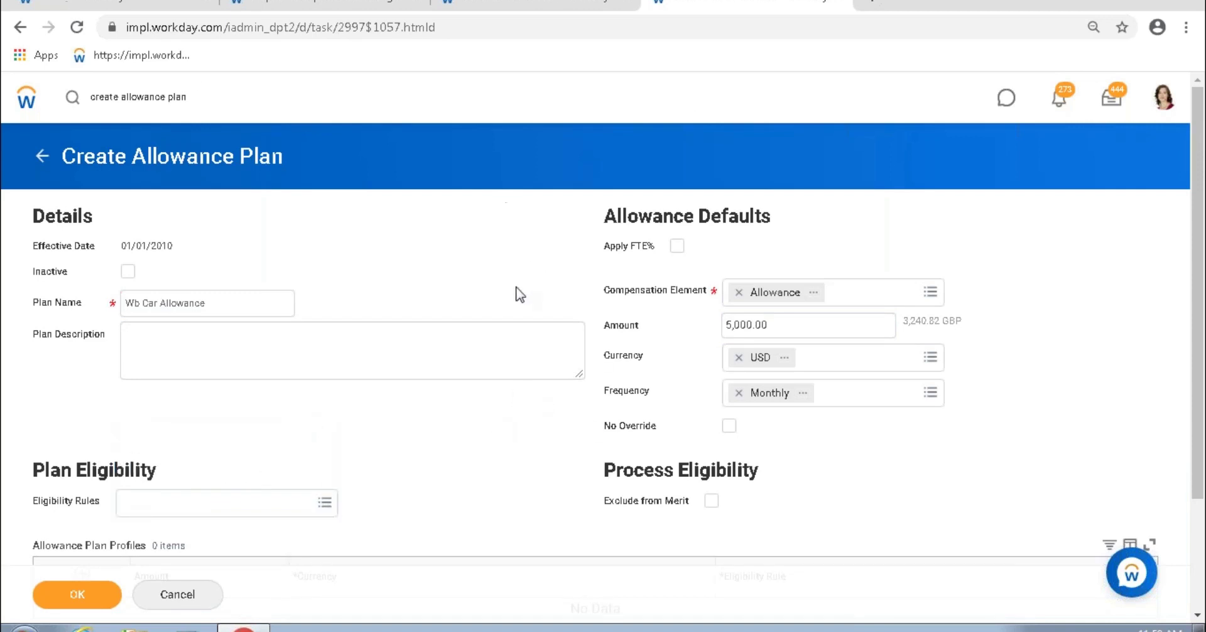
pyautogui.moveTo(775, 325); pyautogui.dragTo(732, 332)
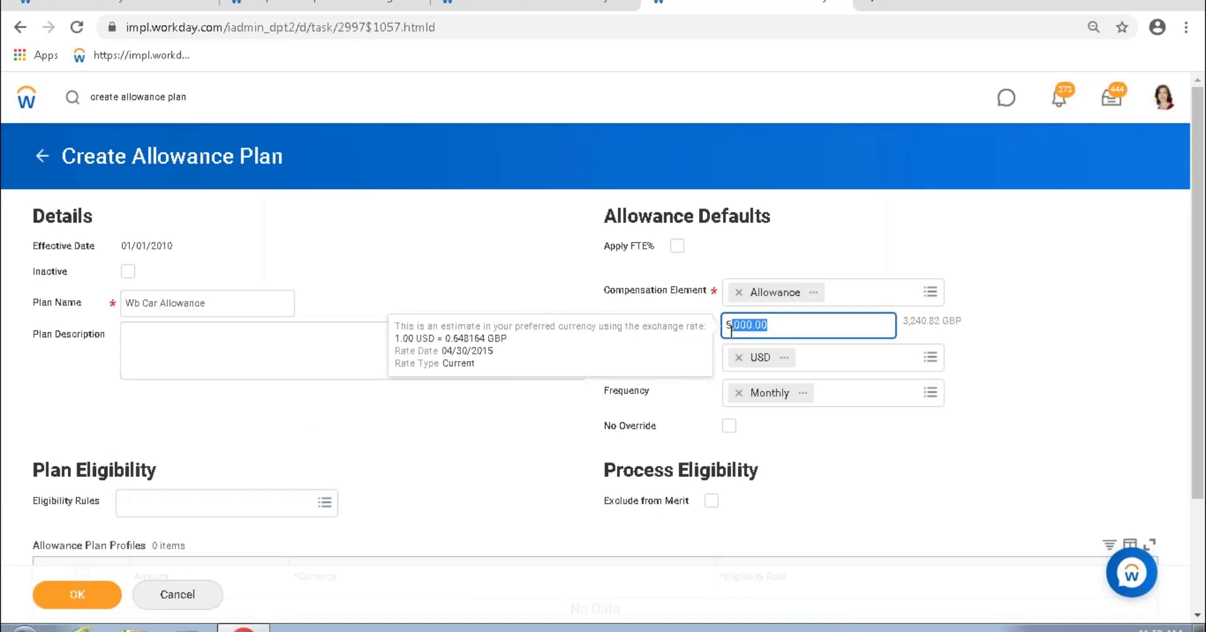
pyautogui.click(156, 503)
pyautogui.write('al')
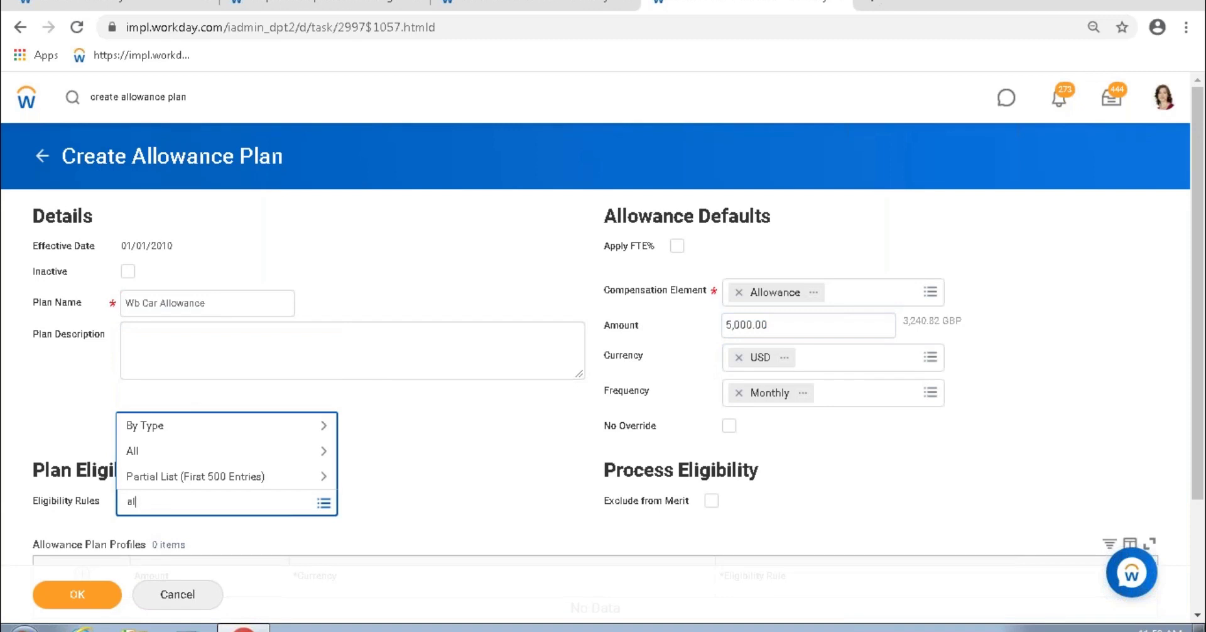
pyautogui.write('anager')
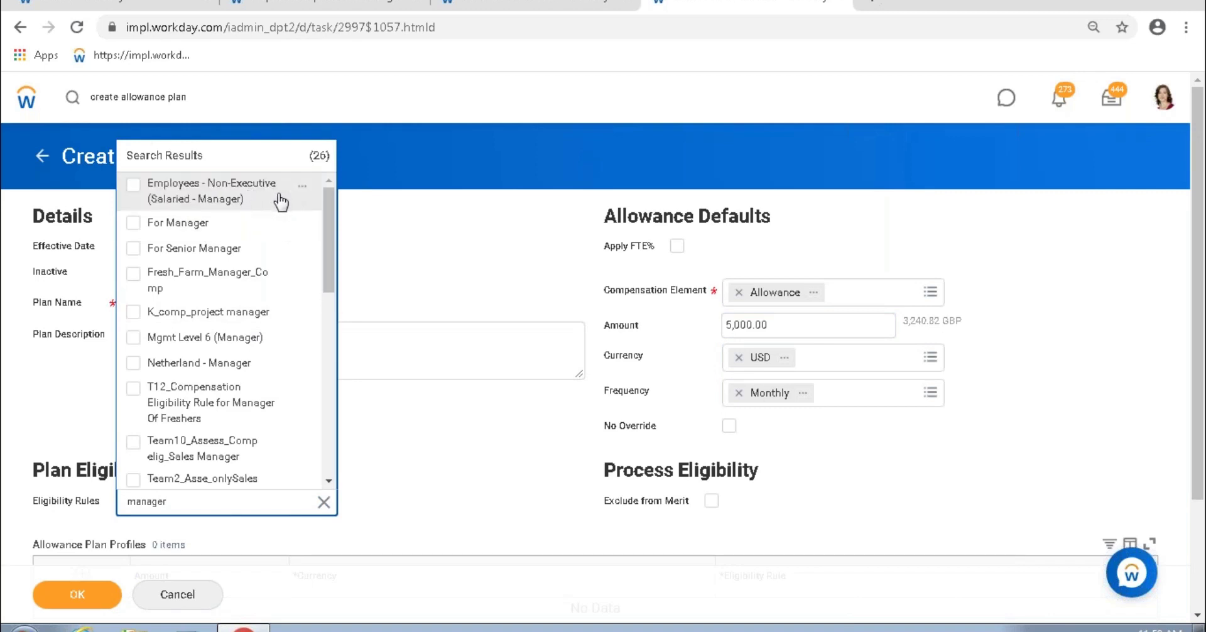
pyautogui.click(234, 199)
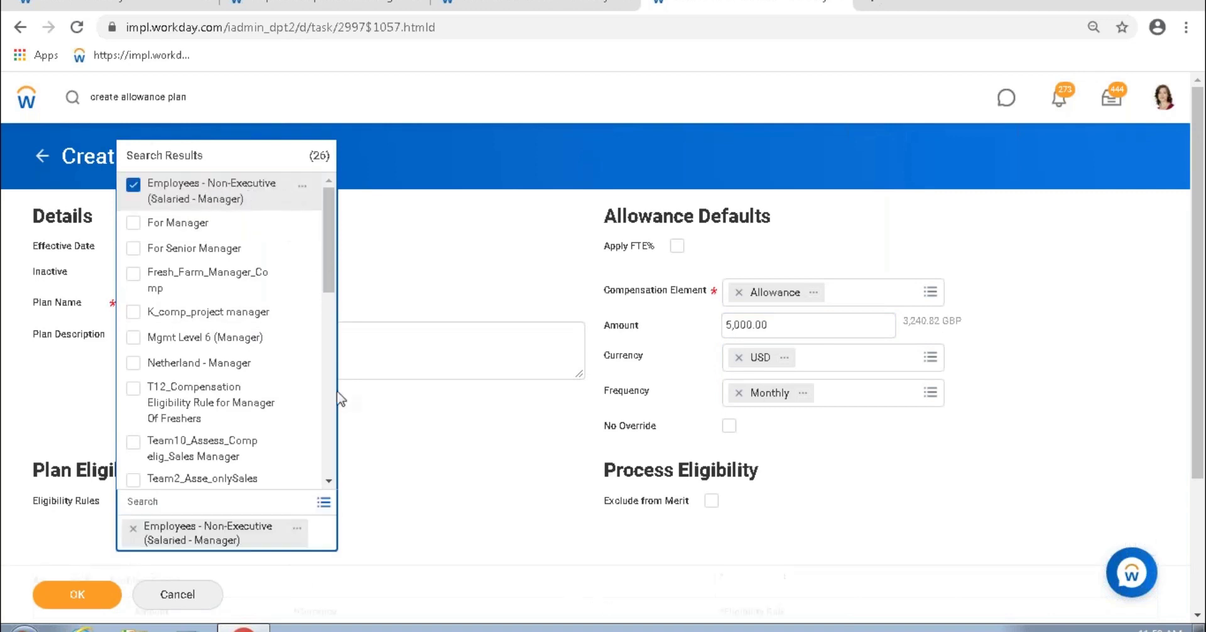
pyautogui.click(471, 459)
pyautogui.click(297, 507)
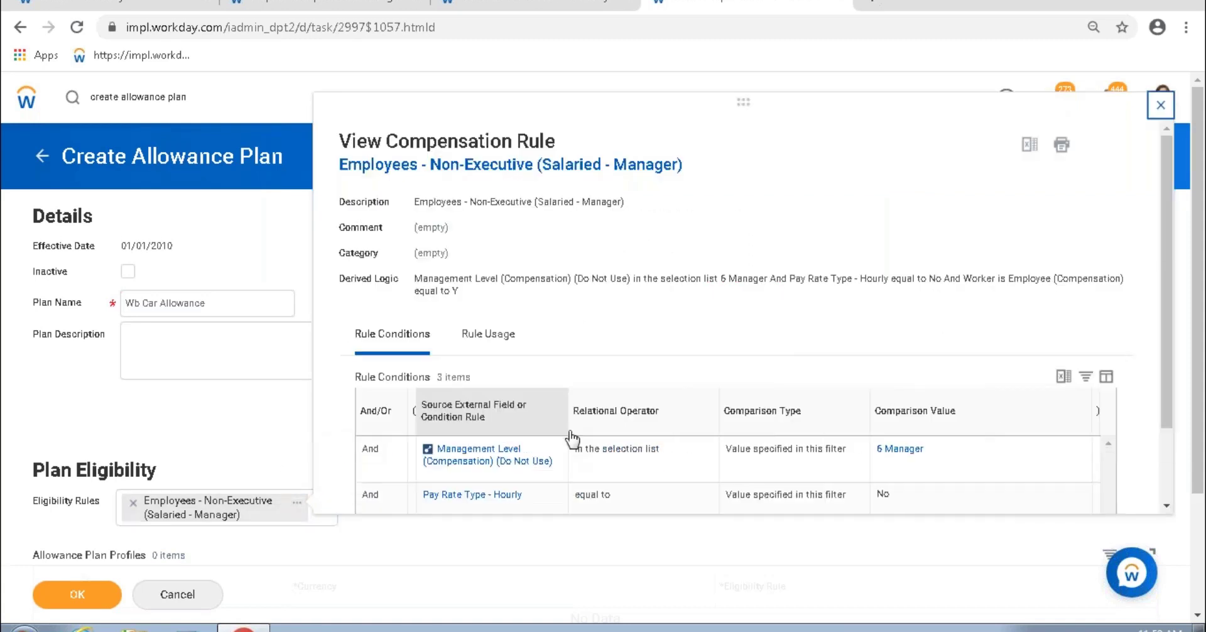
# Step: Scroll through and close the compensation rule details, then review the Wb Car Allowance plan name
pyautogui.scroll(-1, 792, 465)
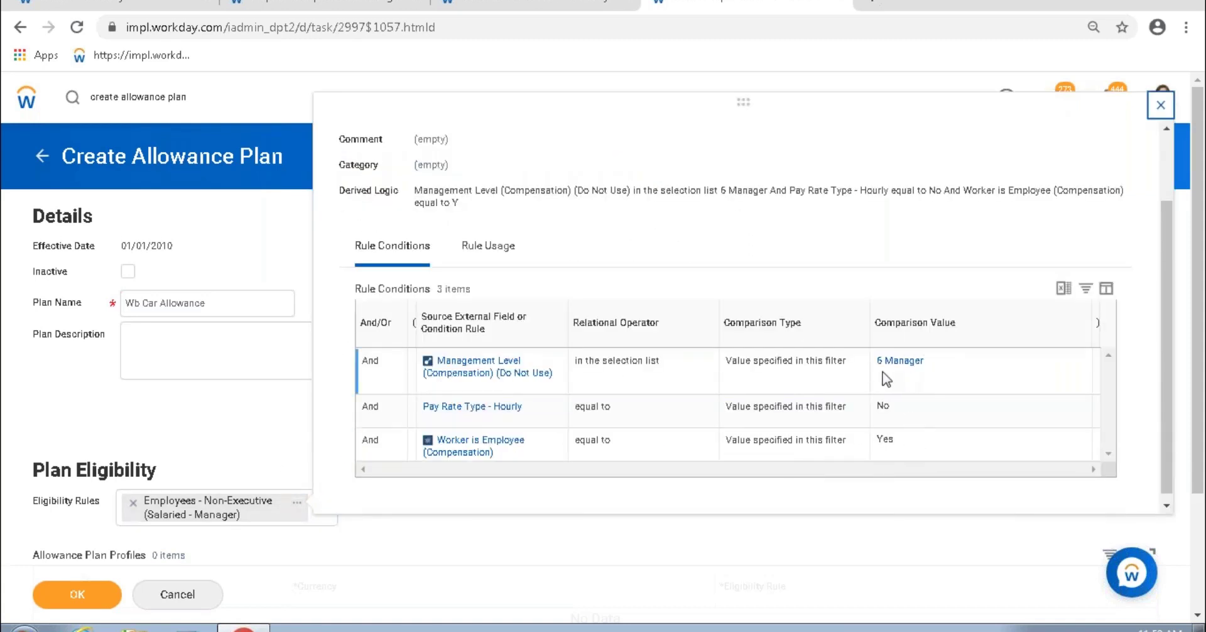
pyautogui.click(1160, 105)
pyautogui.moveTo(210, 307); pyautogui.dragTo(141, 314)
pyautogui.click(407, 297)
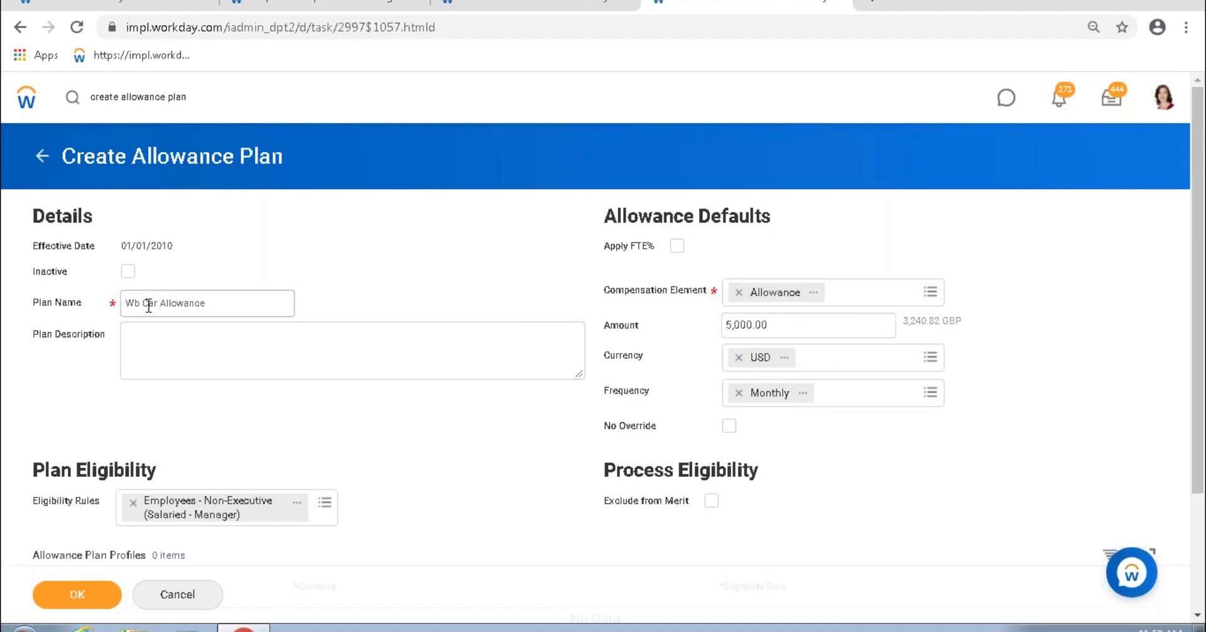
pyautogui.moveTo(140, 306); pyautogui.dragTo(220, 301)
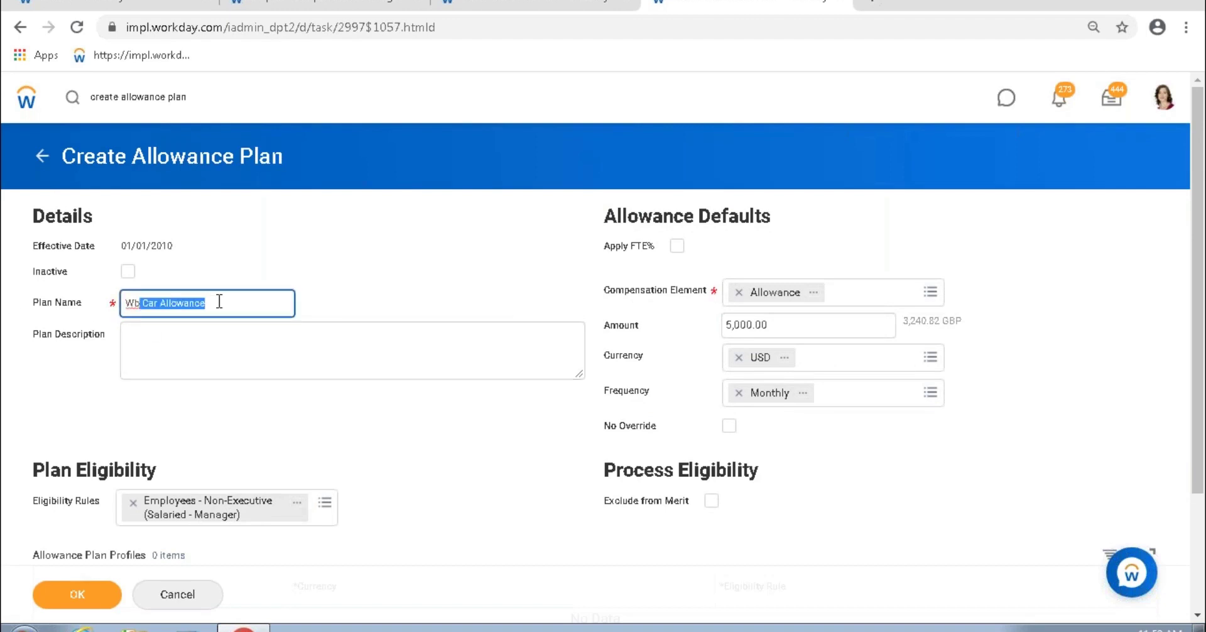
pyautogui.click(754, 324)
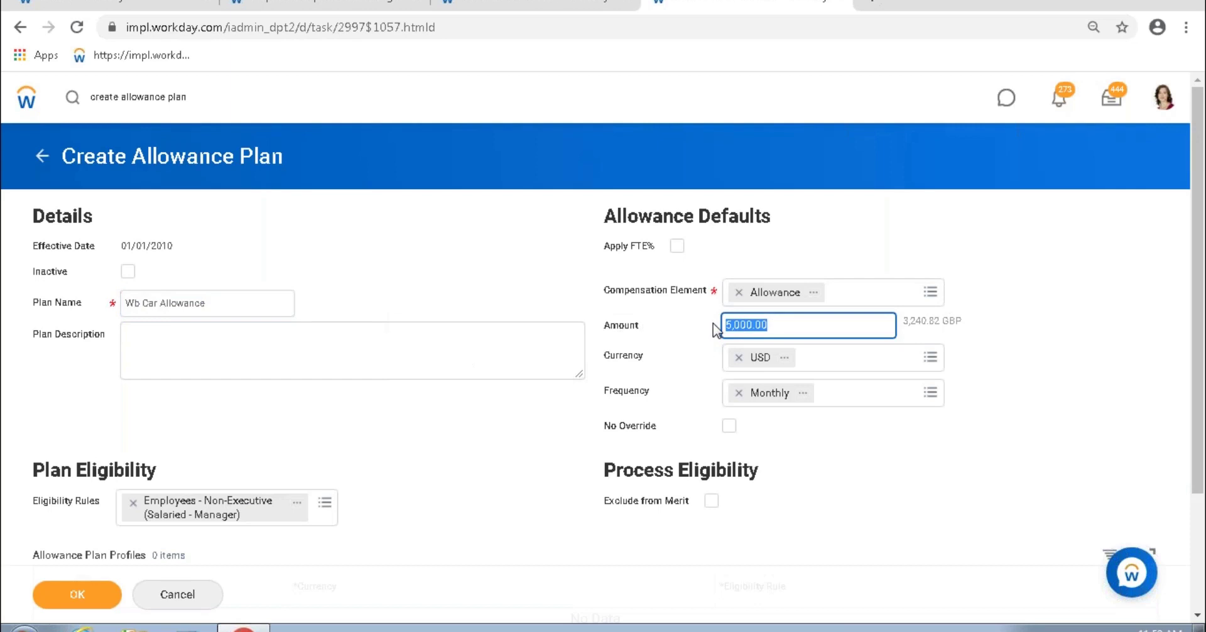
pyautogui.click(481, 292)
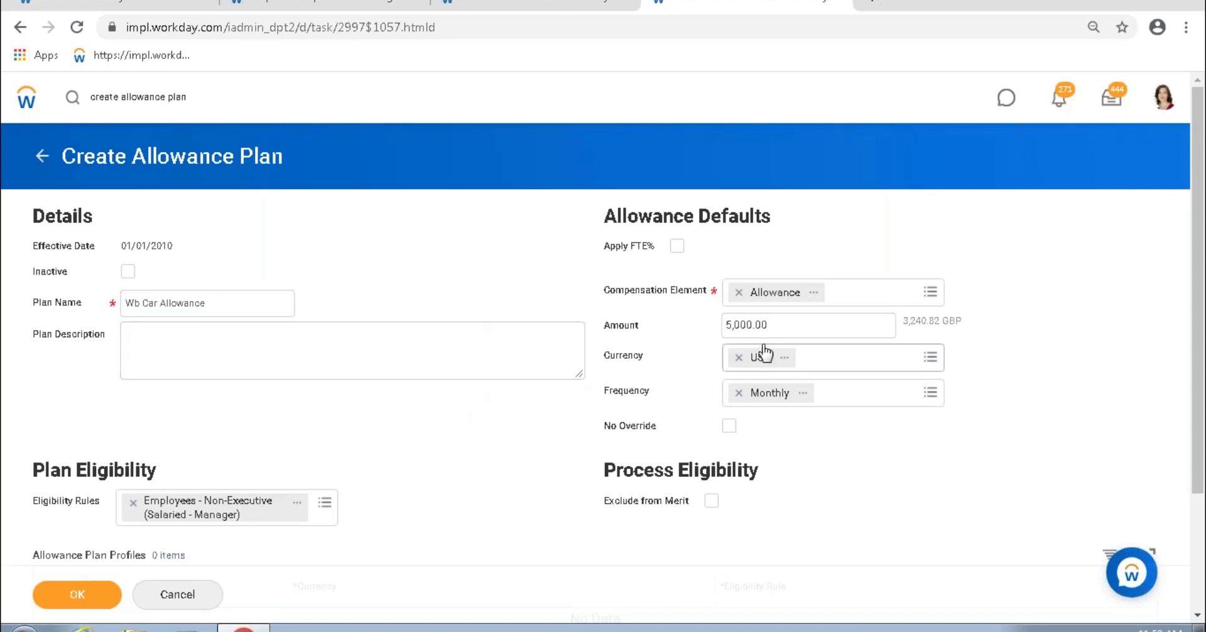
pyautogui.click(752, 325)
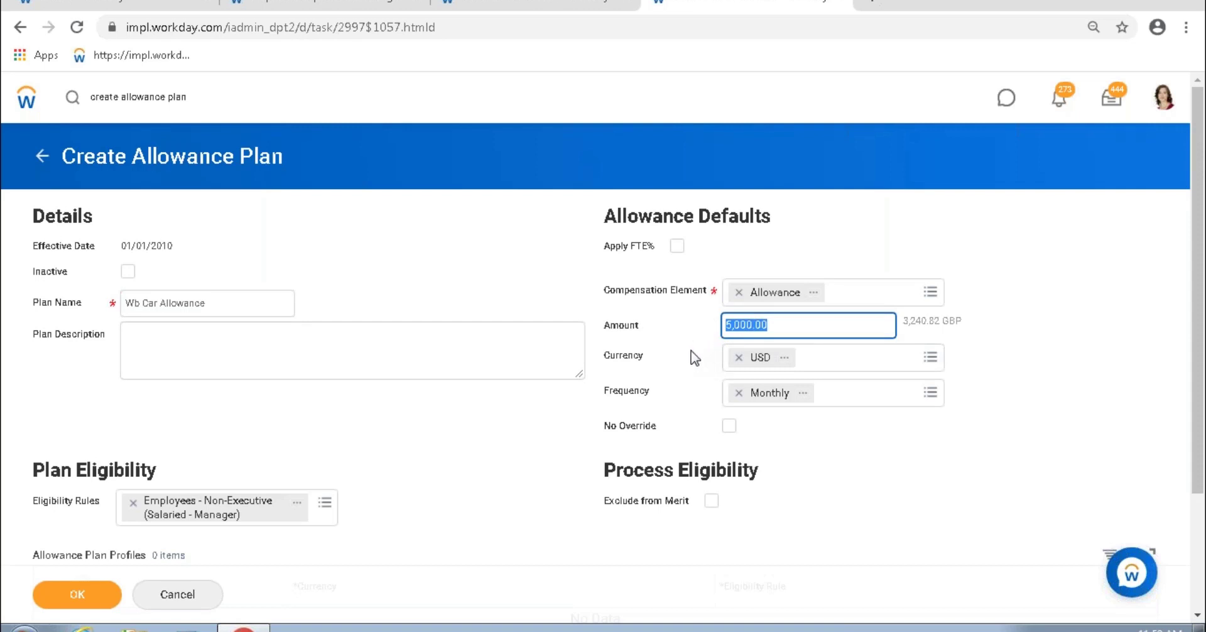
pyautogui.click(448, 269)
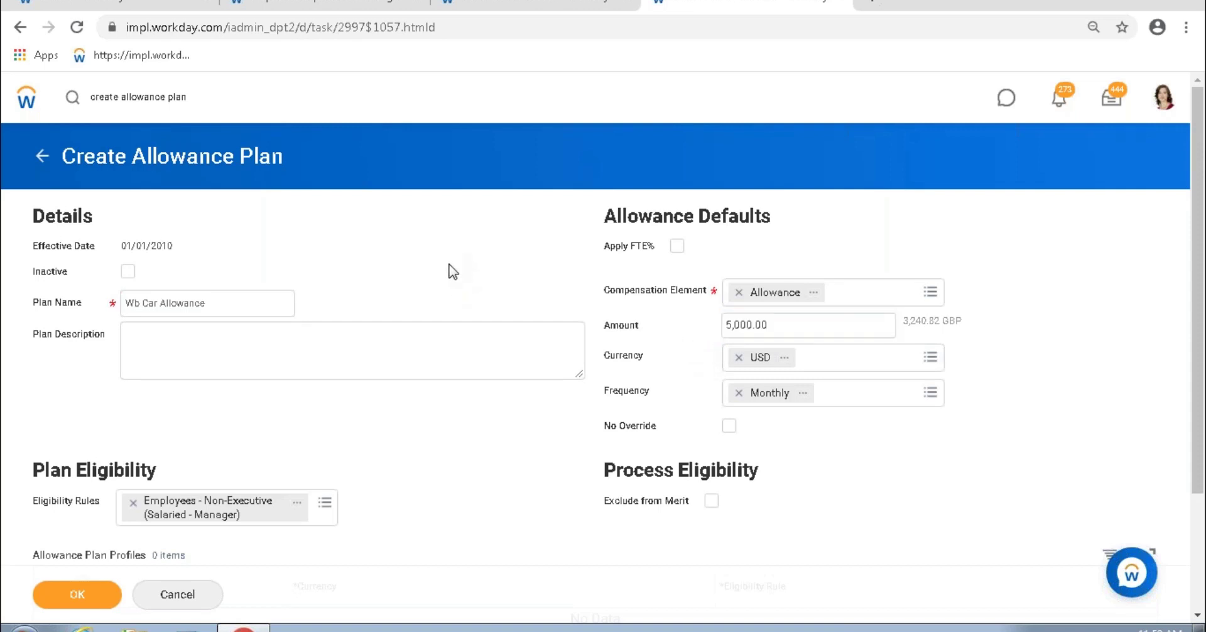
pyautogui.scroll(-3, 447, 270)
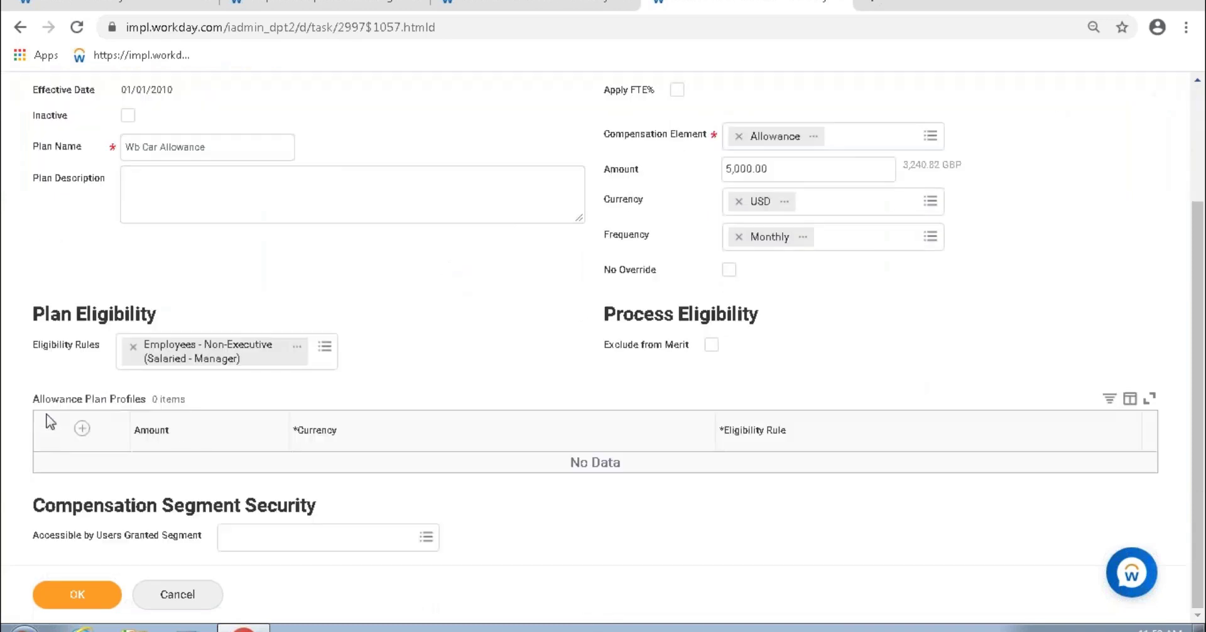
pyautogui.moveTo(42, 400); pyautogui.dragTo(153, 405)
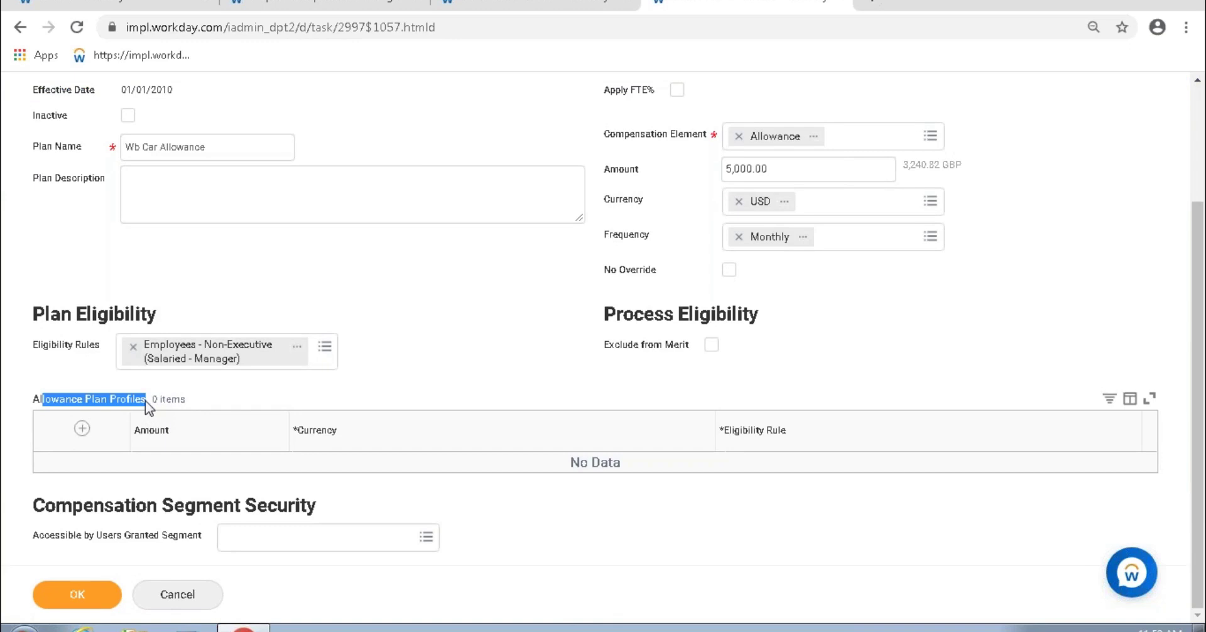
pyautogui.click(154, 402)
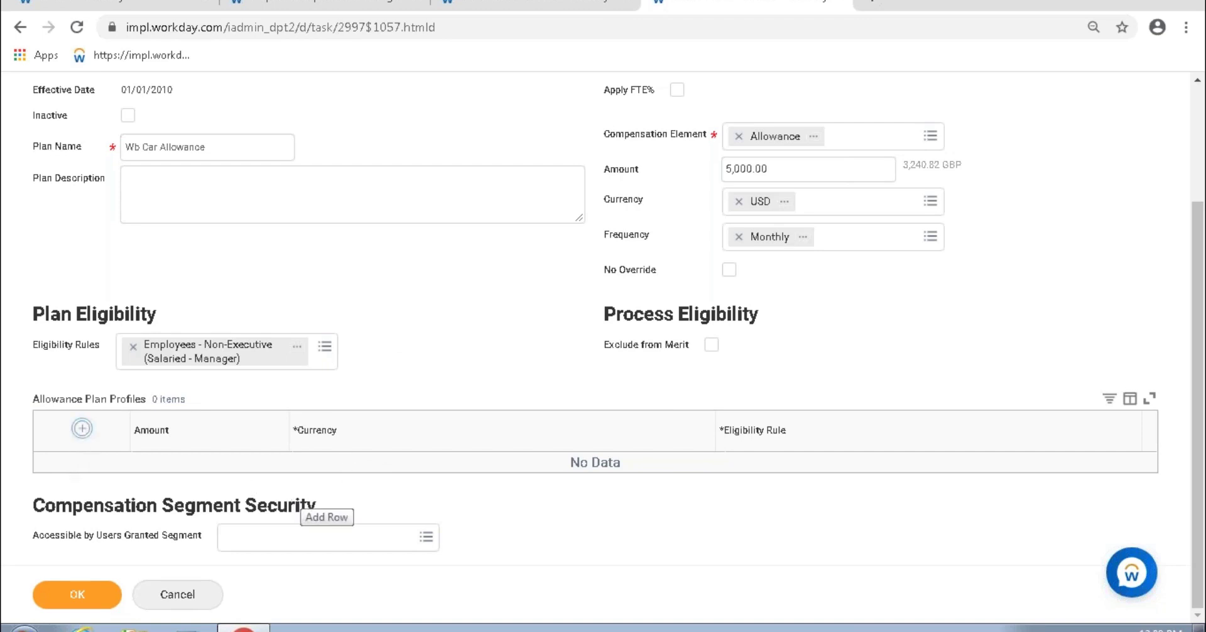
# Step: Add a 10,000 INR allowance plan profile for Country - India and start a second profile row
pyautogui.click(82, 429)
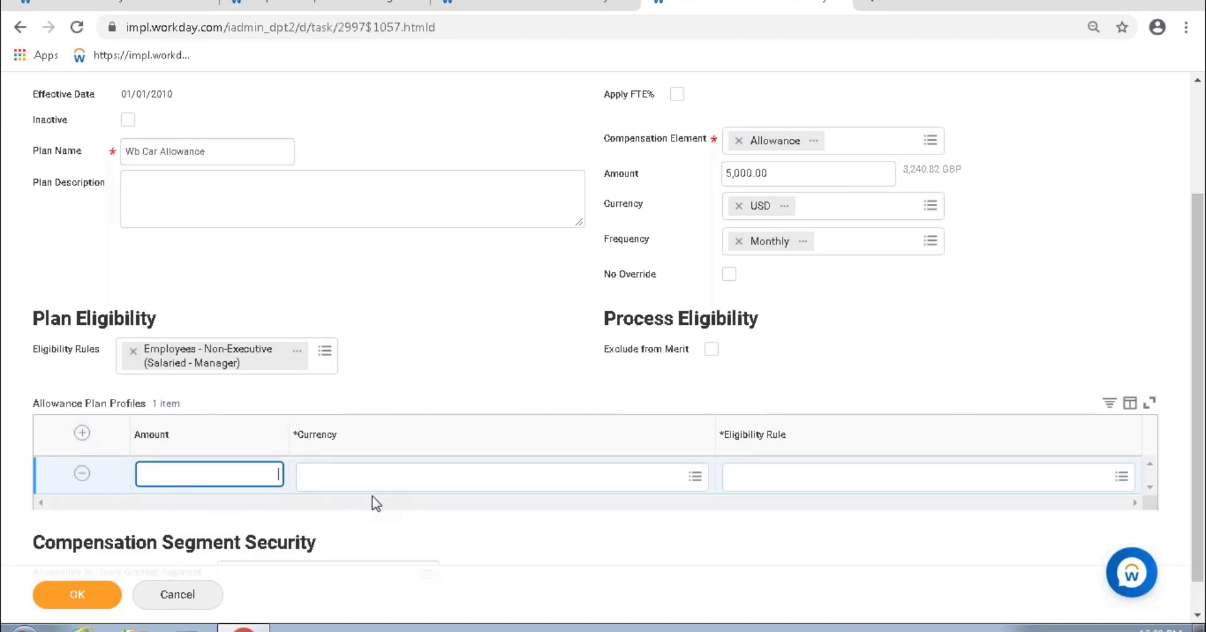
pyautogui.write('10000')
pyautogui.press('Tab')
pyautogui.write('inr')
pyautogui.press('Return')
pyautogui.press('Tab')
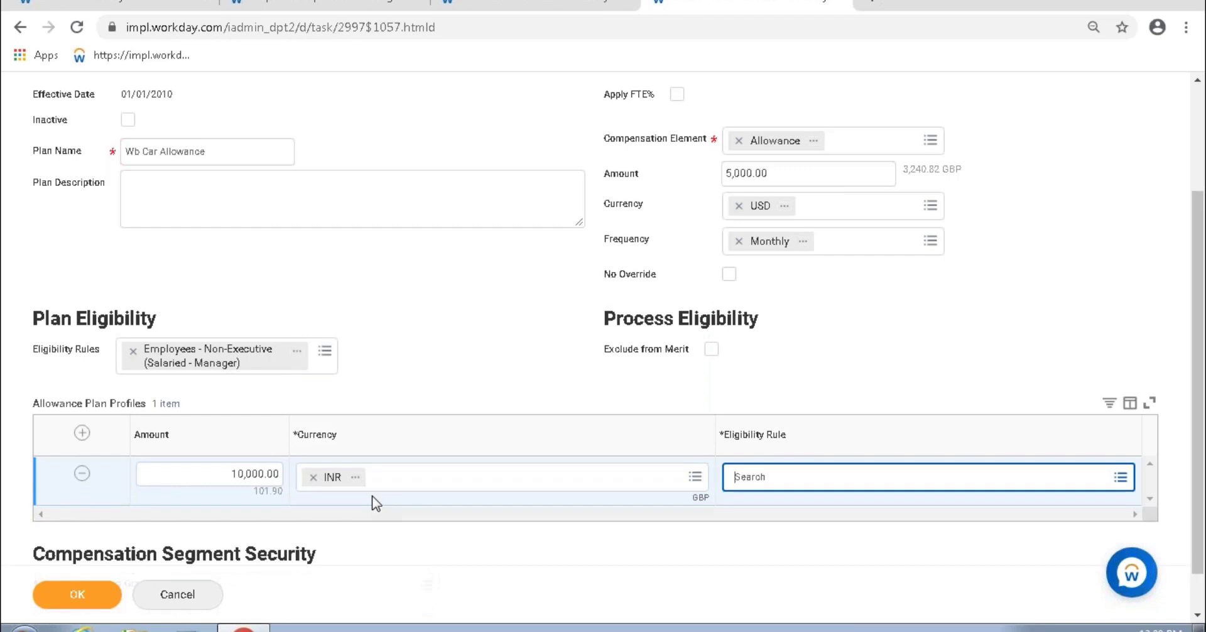
pyautogui.press('Return')
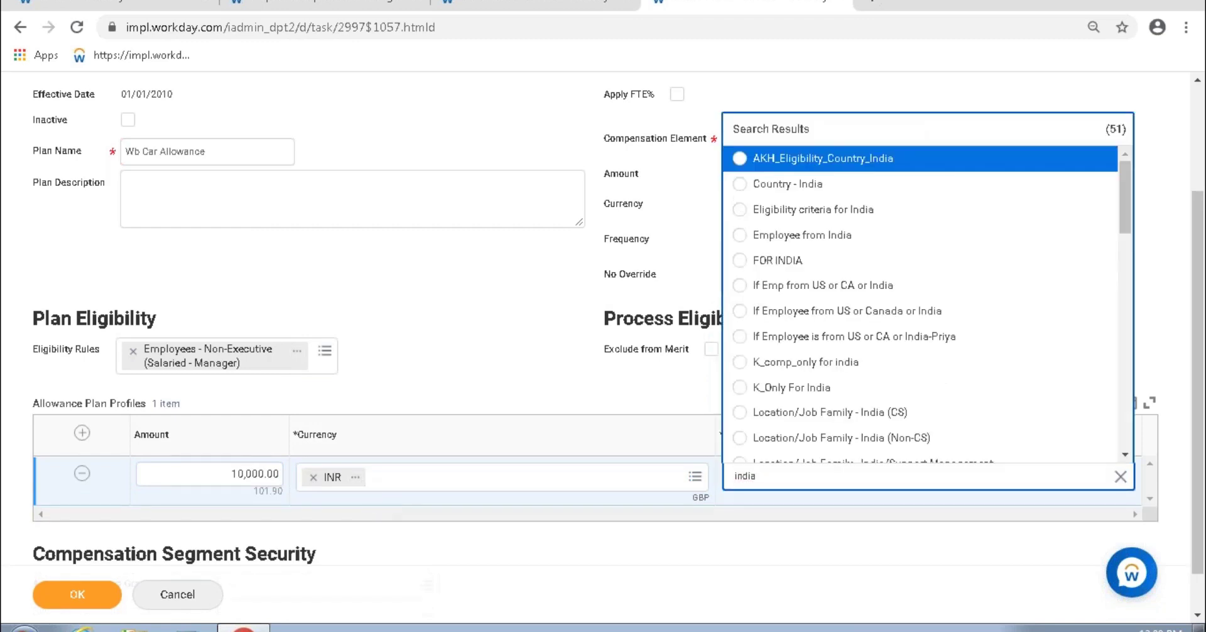
pyautogui.press('Down')
pyautogui.press('Return')
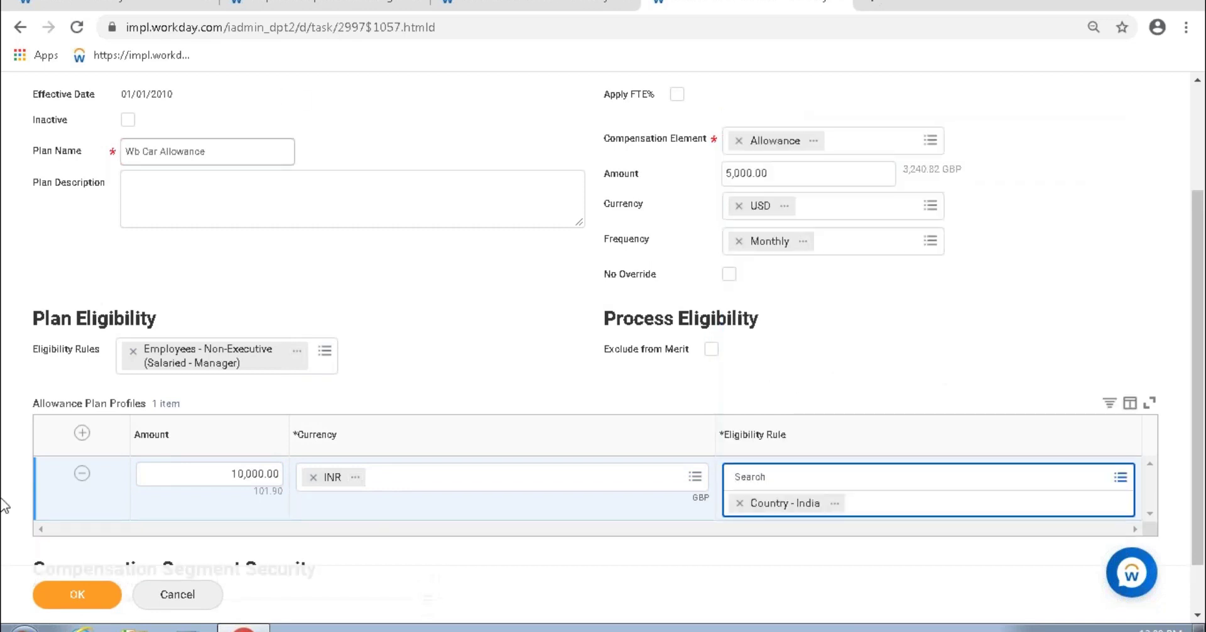
pyautogui.click(81, 432)
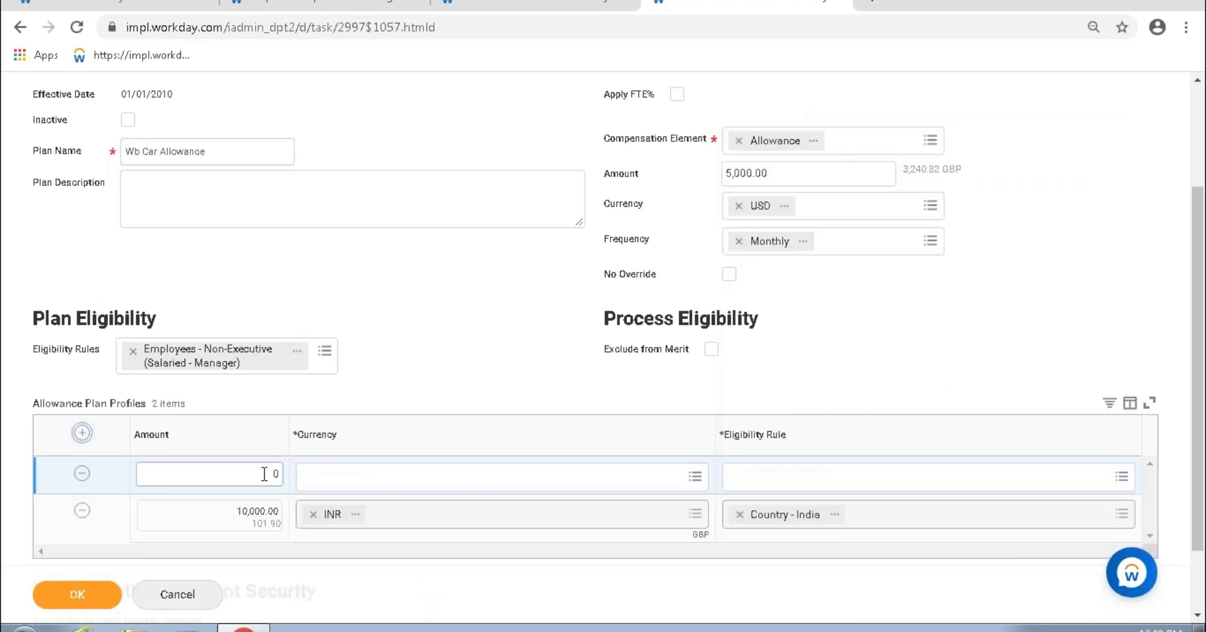
# Step: Enter 4,000 with GBP currency and the Country - United Kingdom eligibility rule in the second profile row
pyautogui.write('4000')
pyautogui.press('Tab')
pyautogui.write('g')
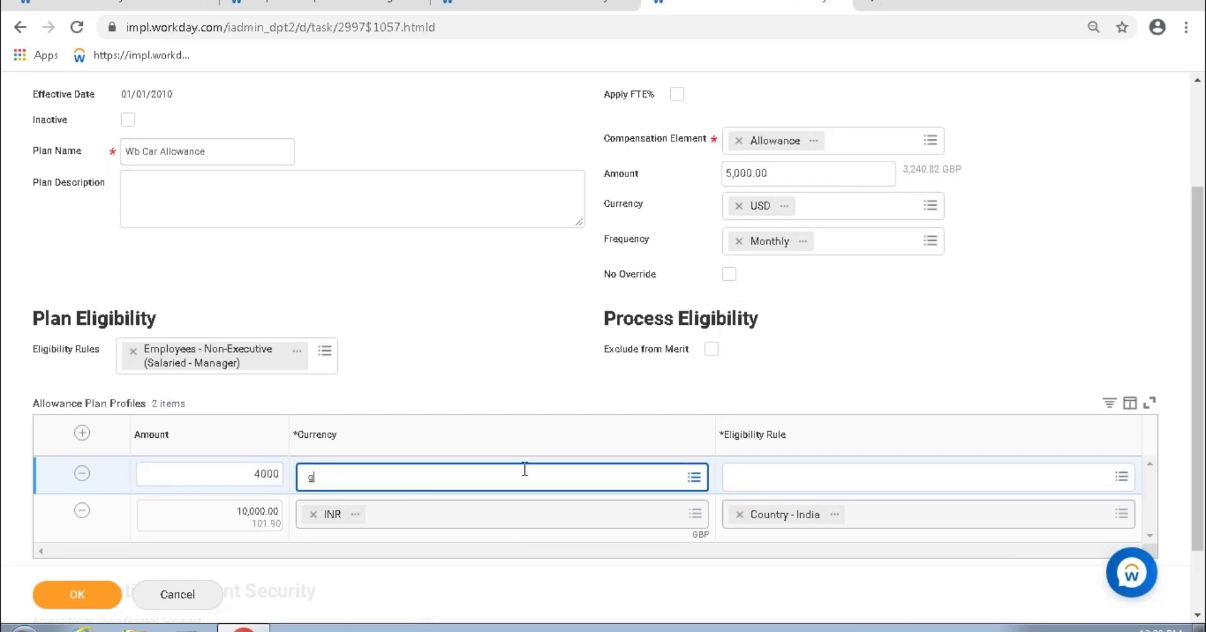
pyautogui.press('Return')
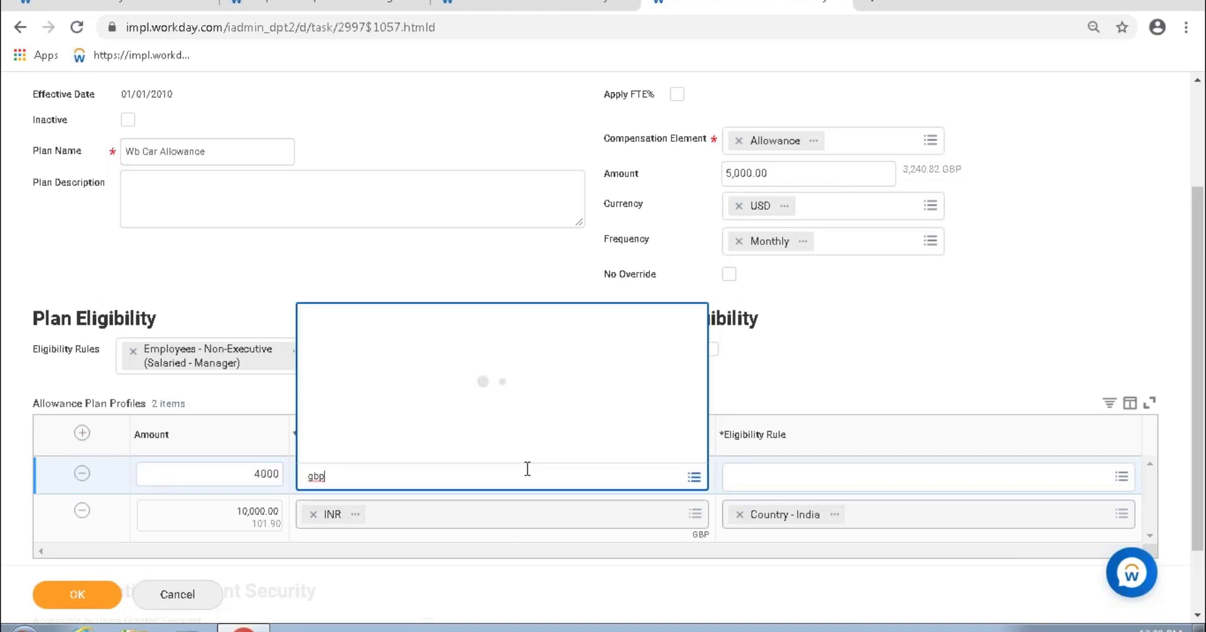
pyautogui.press('Tab')
pyautogui.write('kin')
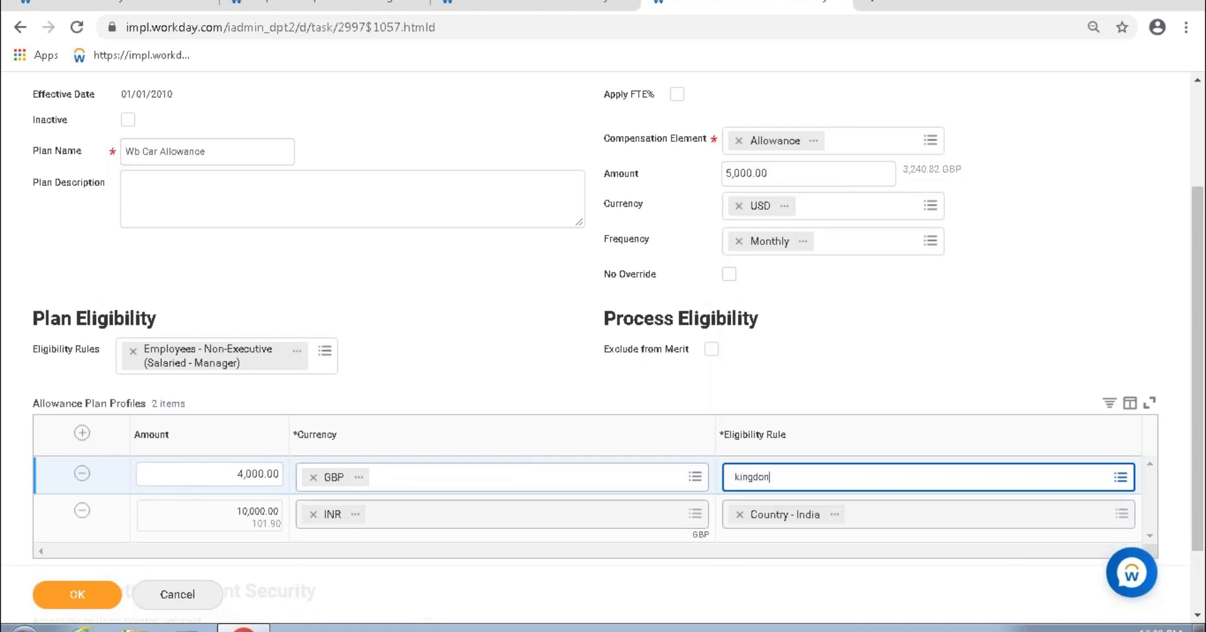
pyautogui.press('Return')
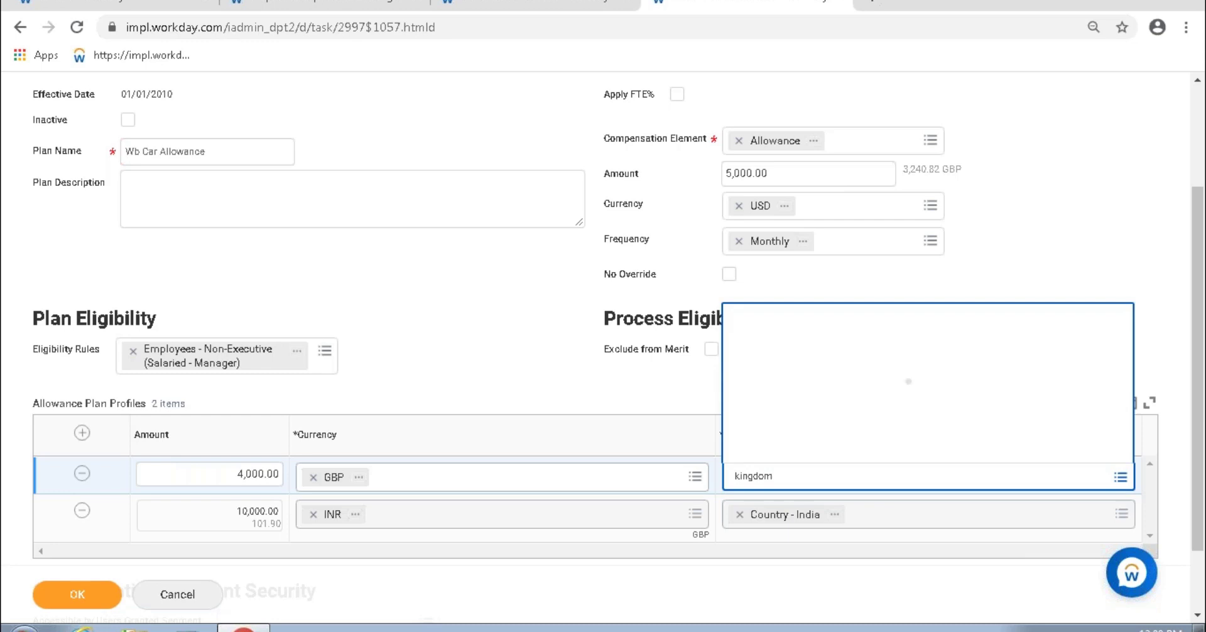
pyautogui.click(856, 355)
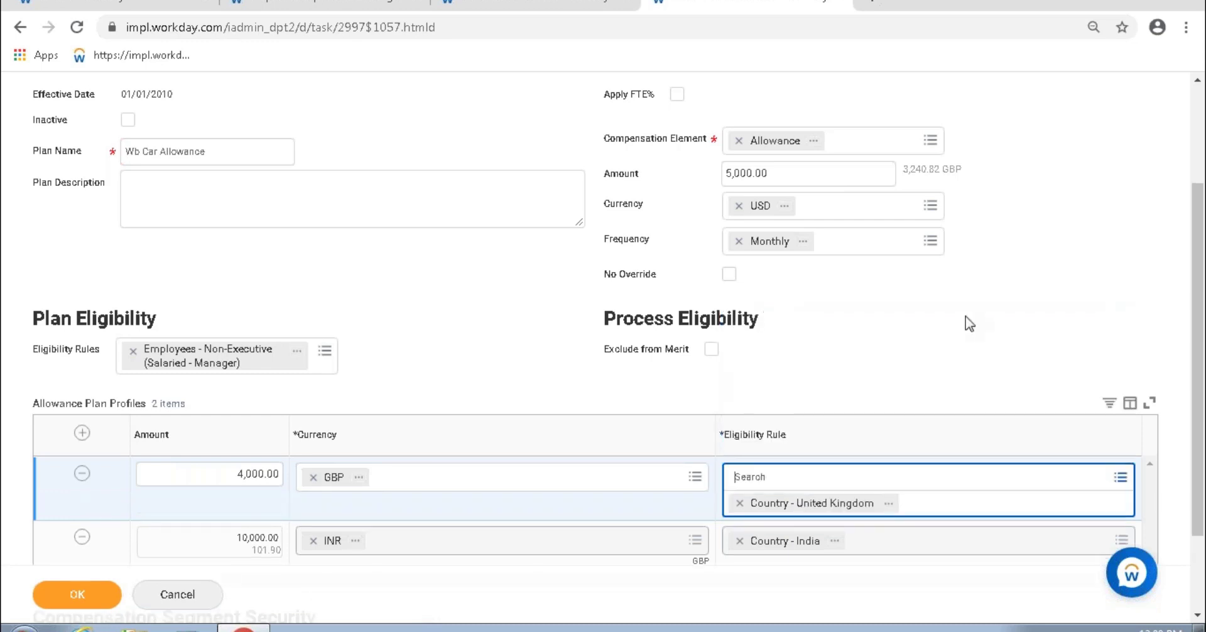
pyautogui.click(1054, 194)
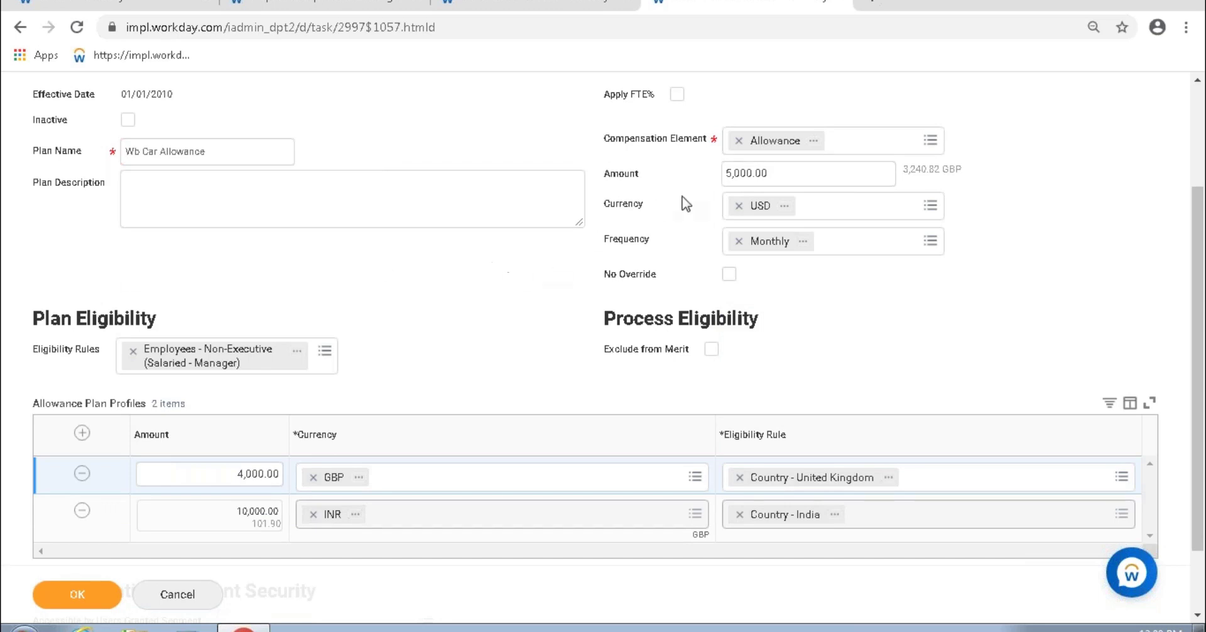
# Step: Review the Wb Car Allowance plan name and its 5,000.00 USD default amount
pyautogui.click(784, 178)
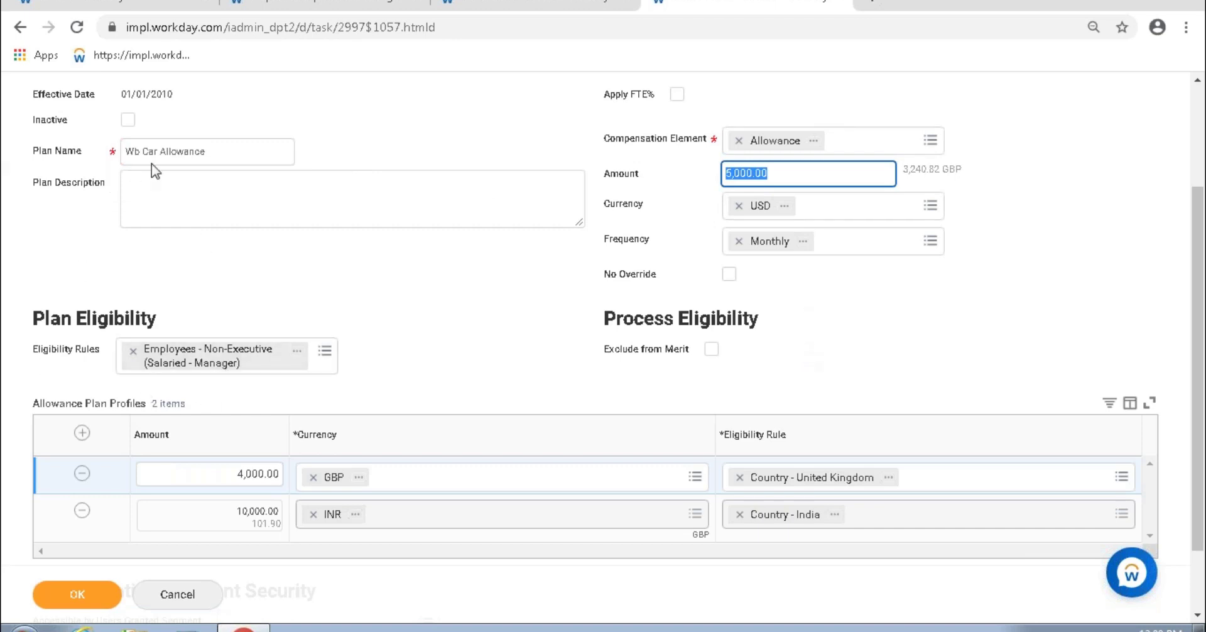
pyautogui.moveTo(217, 151); pyautogui.dragTo(139, 152)
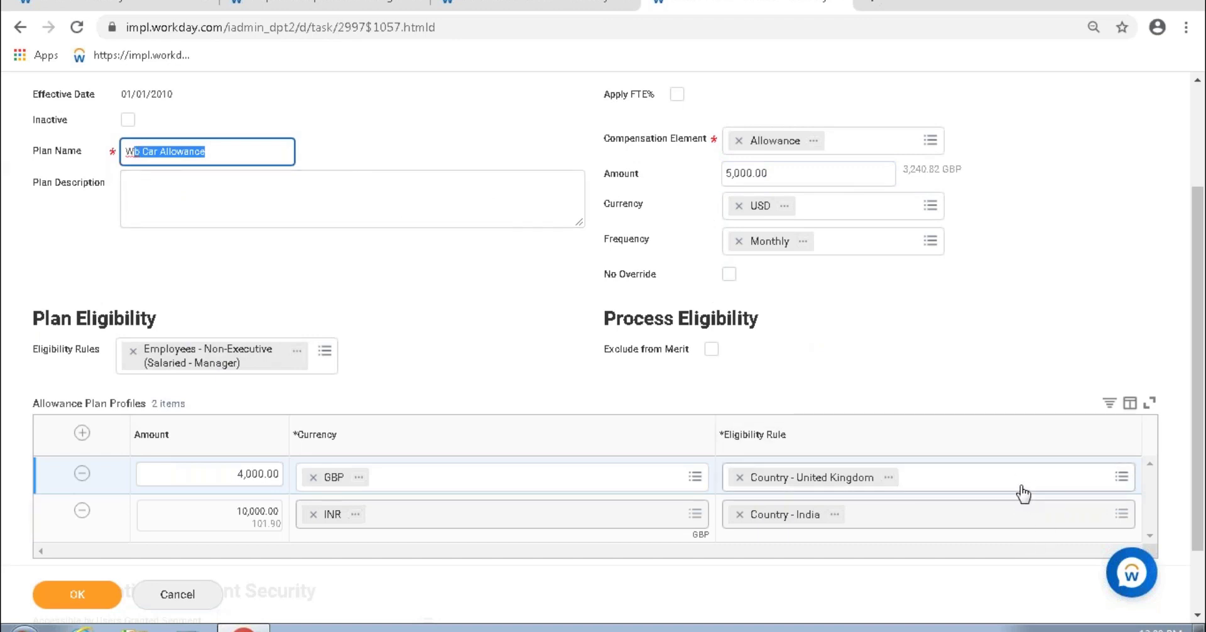
pyautogui.moveTo(776, 165)
pyautogui.moveTo(779, 171); pyautogui.dragTo(711, 183)
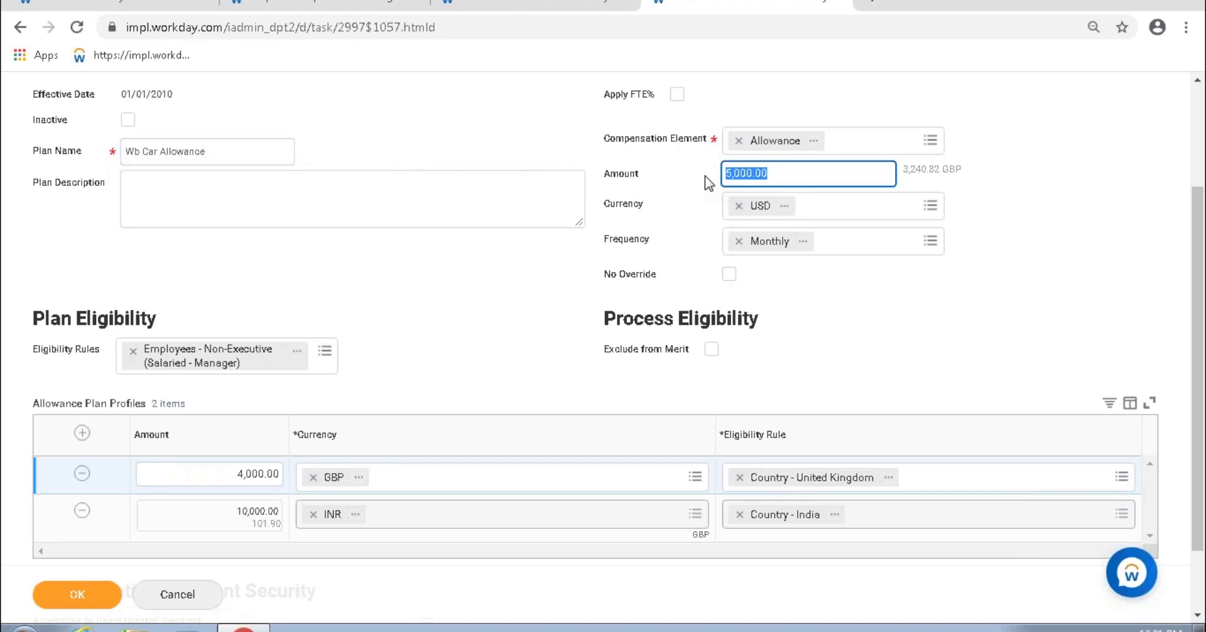
# Step: Scroll the WB-06.11_Fixed Amount_FTE%_Has profiles plan to its four USA, UK and Netherland profiles
pyautogui.click(477, 10)
pyautogui.click(129, 130)
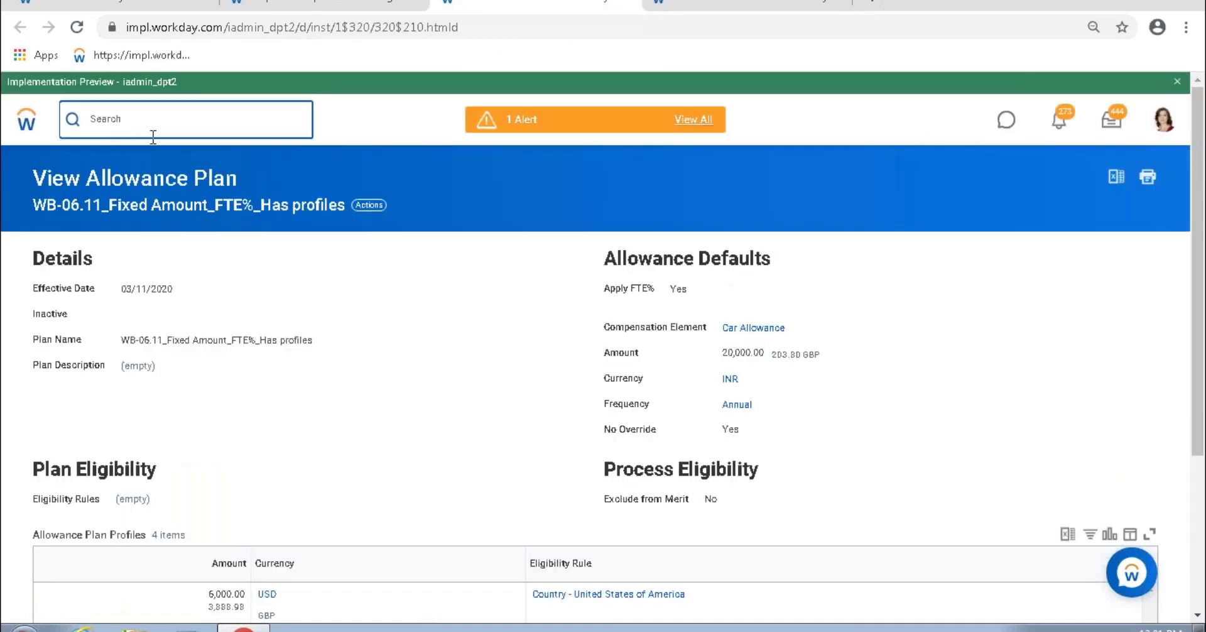
pyautogui.scroll(-3, 377, 471)
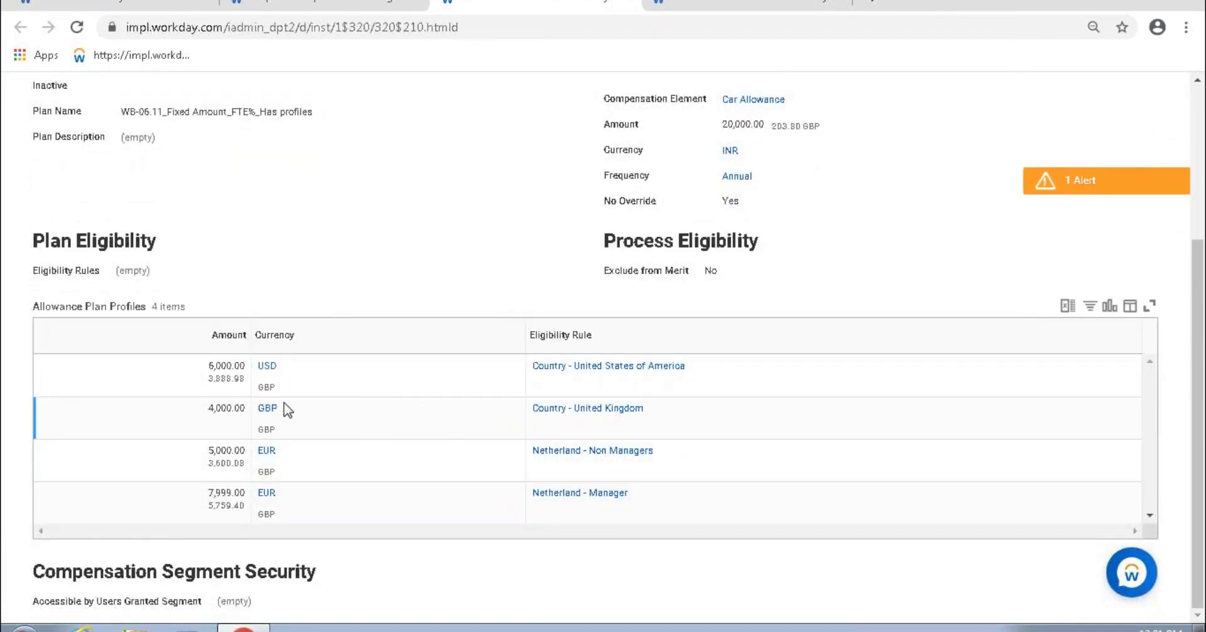
pyautogui.moveTo(287, 367)
pyautogui.scroll(3, 361, 371)
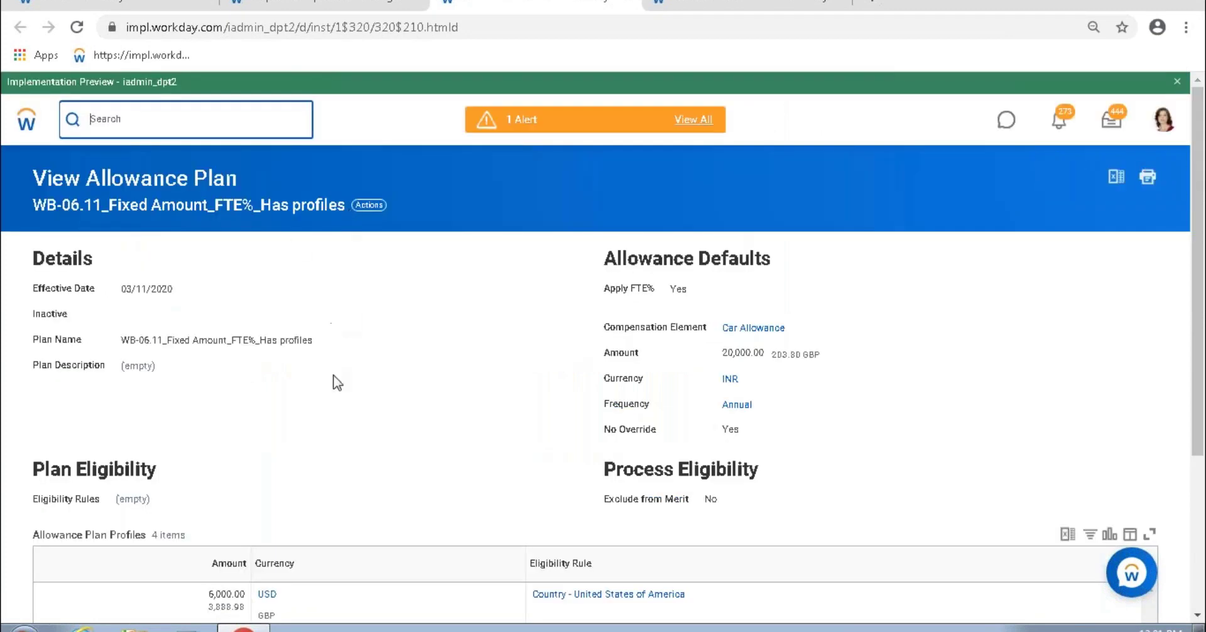
pyautogui.scroll(-3, 336, 383)
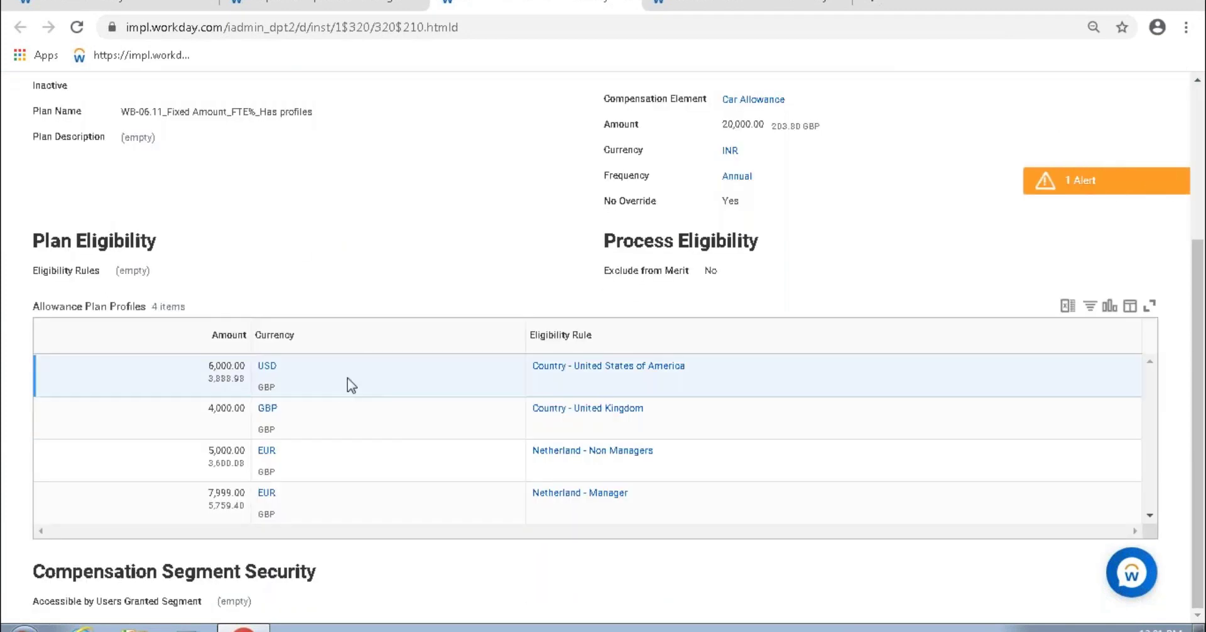
pyautogui.moveTo(189, 372)
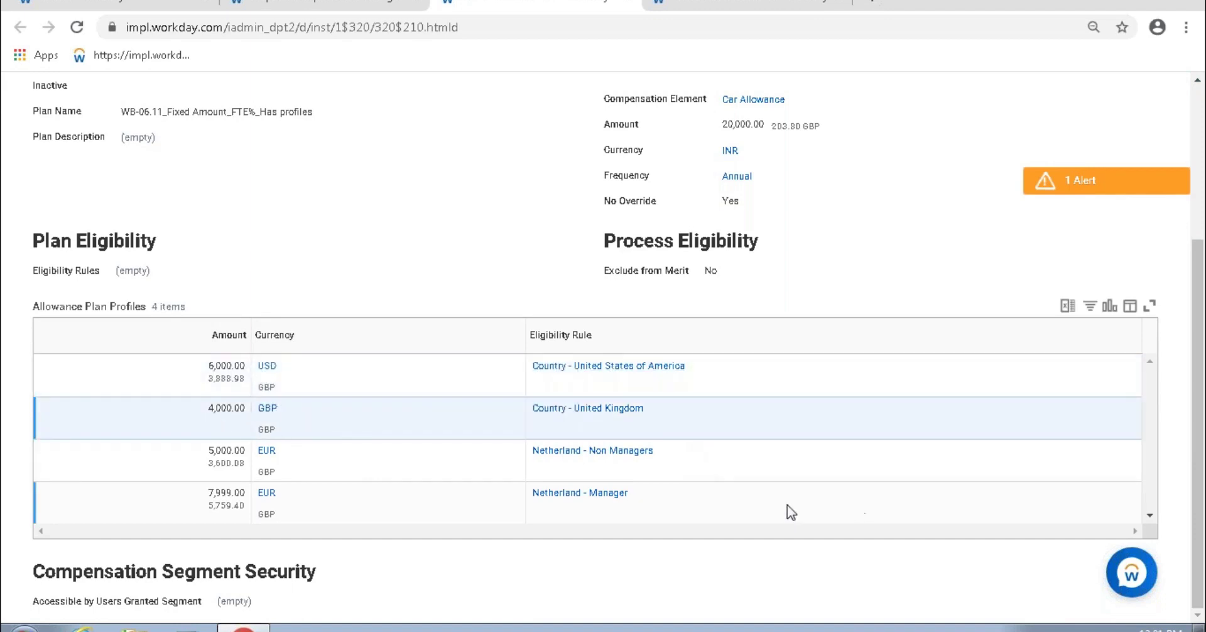
pyautogui.click(640, 493)
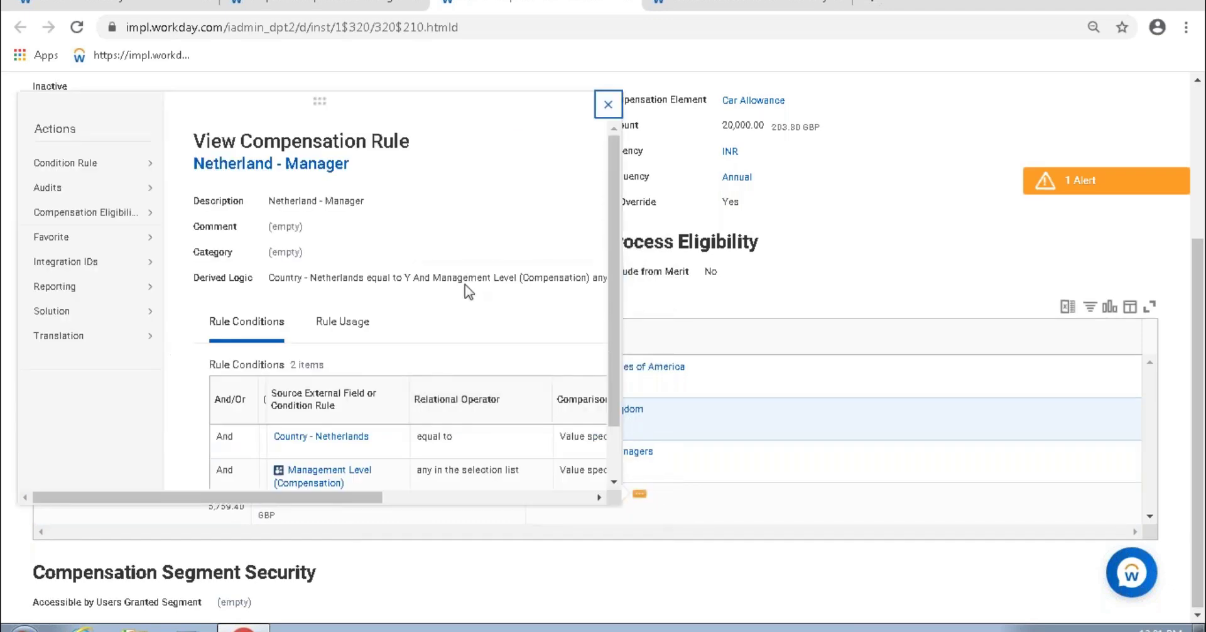
pyautogui.scroll(-2, 380, 447)
pyautogui.moveTo(314, 502); pyautogui.dragTo(490, 497)
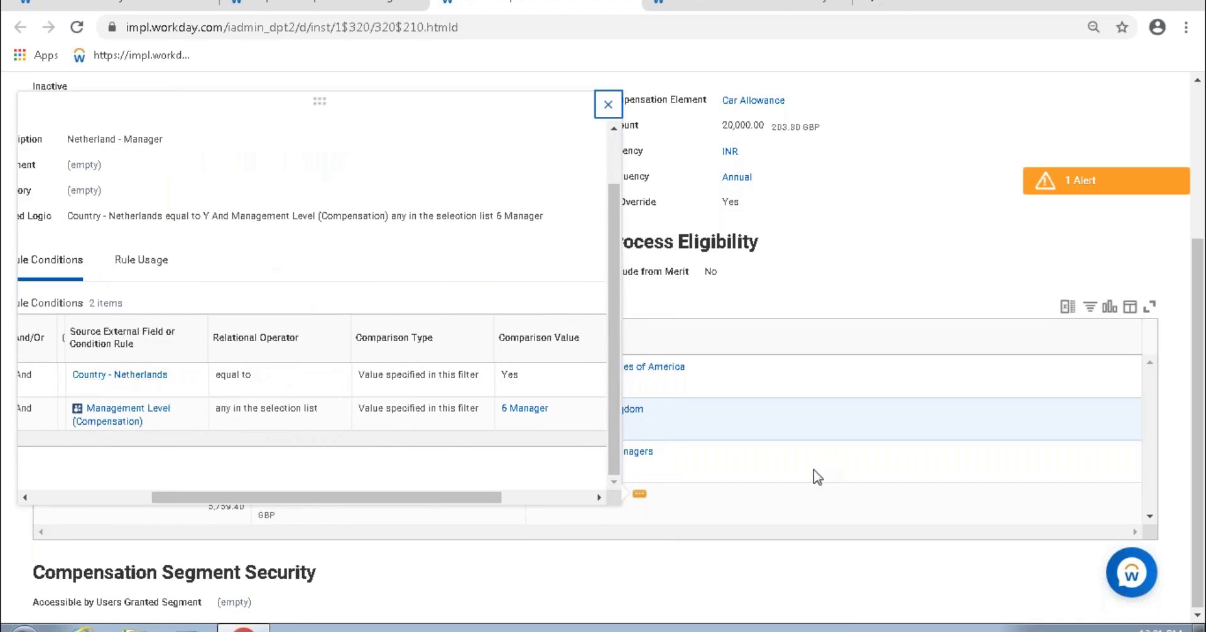
pyautogui.moveTo(213, 492)
pyautogui.moveTo(214, 493); pyautogui.dragTo(239, 493)
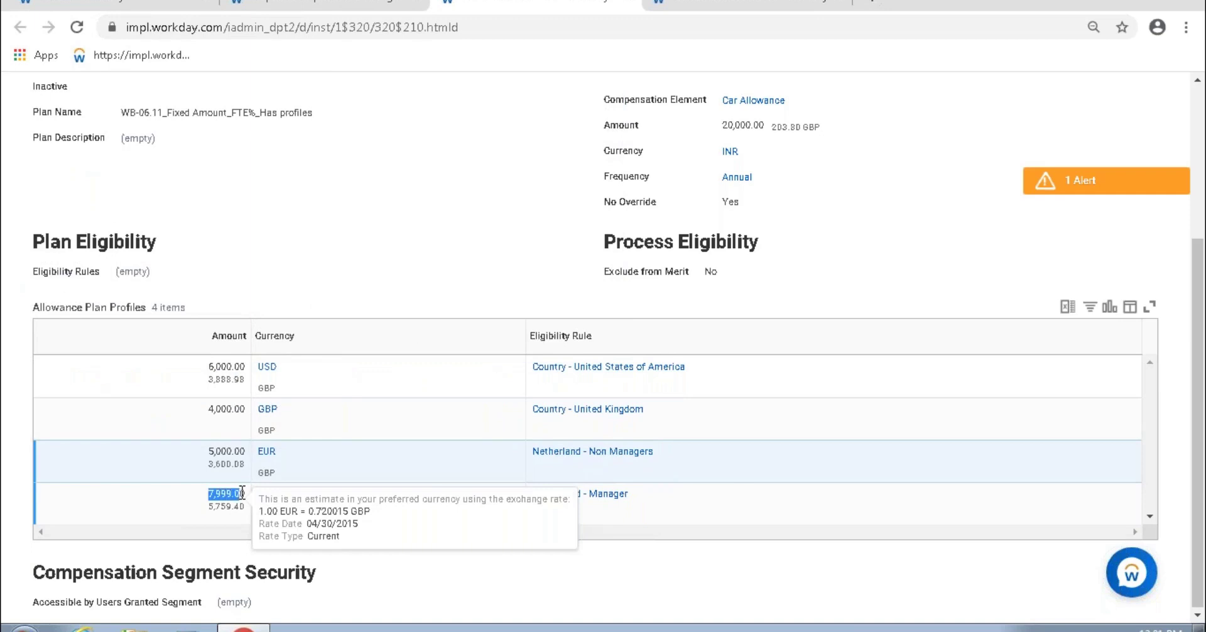
pyautogui.click(665, 453)
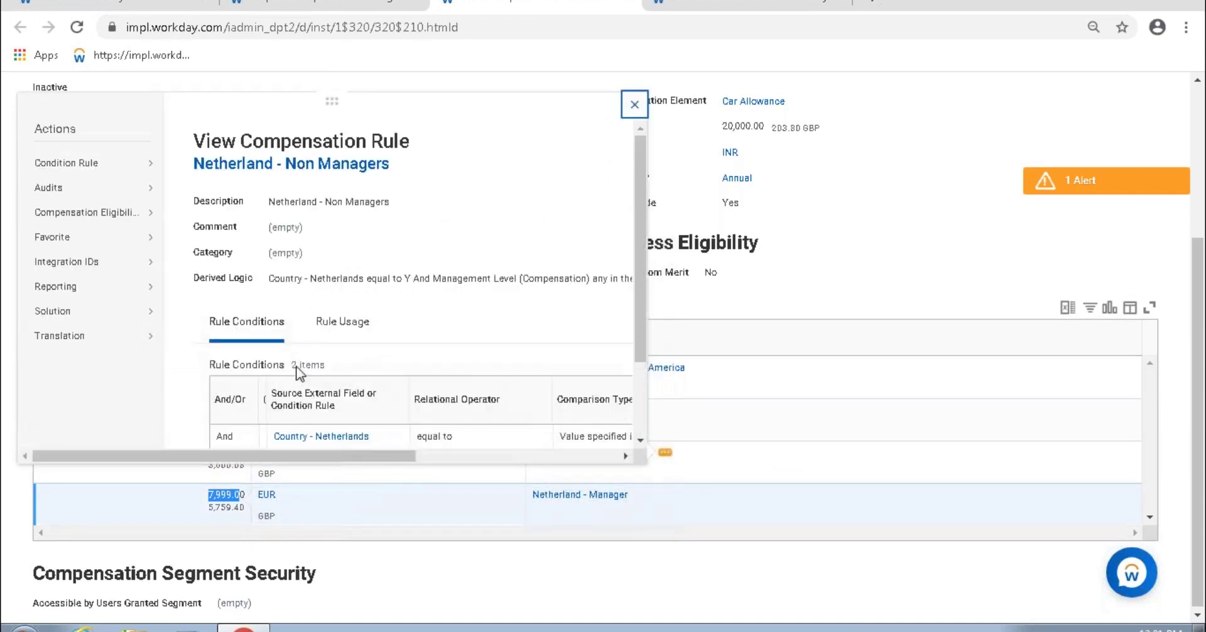
pyautogui.scroll(-2, 384, 450)
pyautogui.moveTo(367, 452); pyautogui.dragTo(579, 449)
pyautogui.click(491, 375)
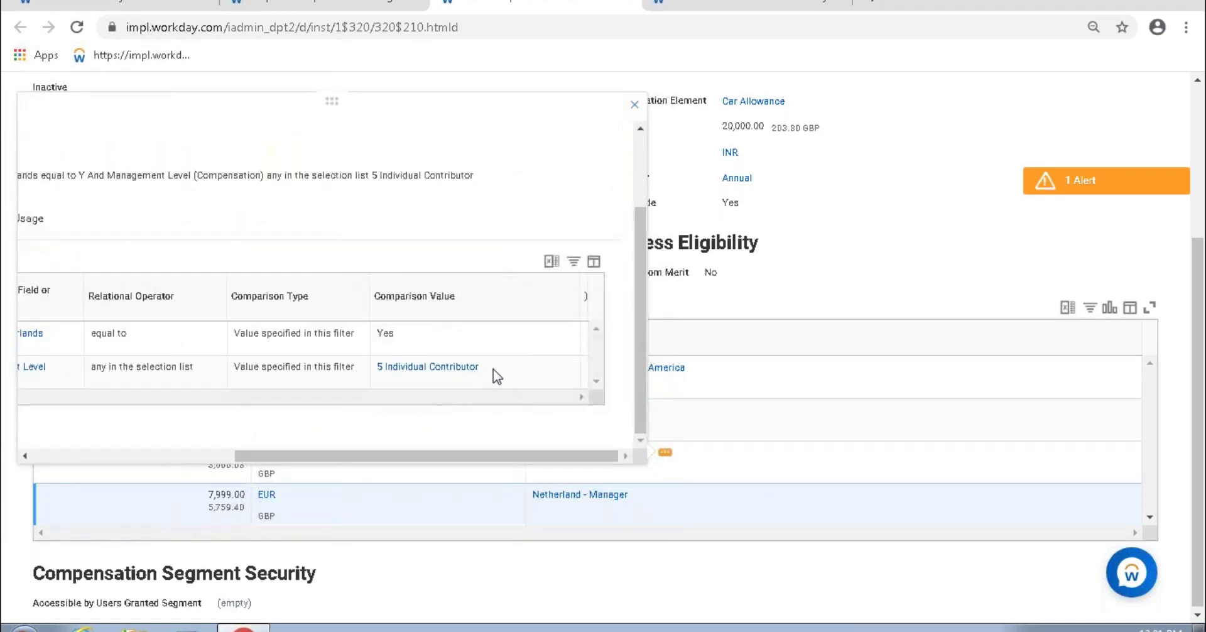
pyautogui.click(633, 106)
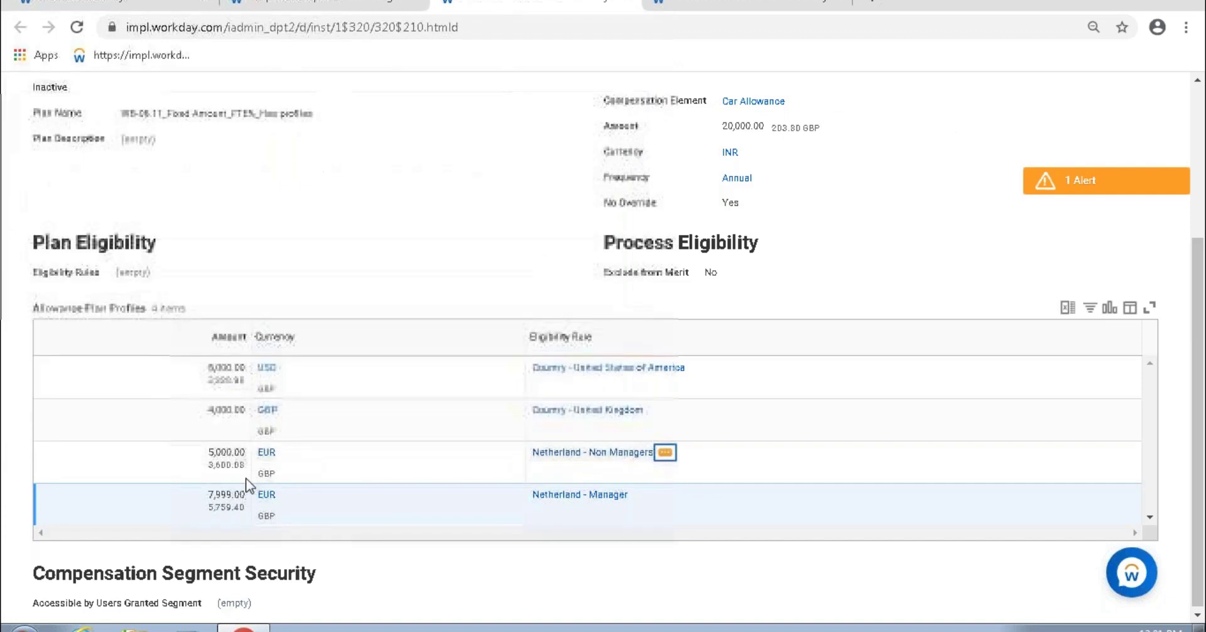
pyautogui.moveTo(207, 463); pyautogui.dragTo(254, 469)
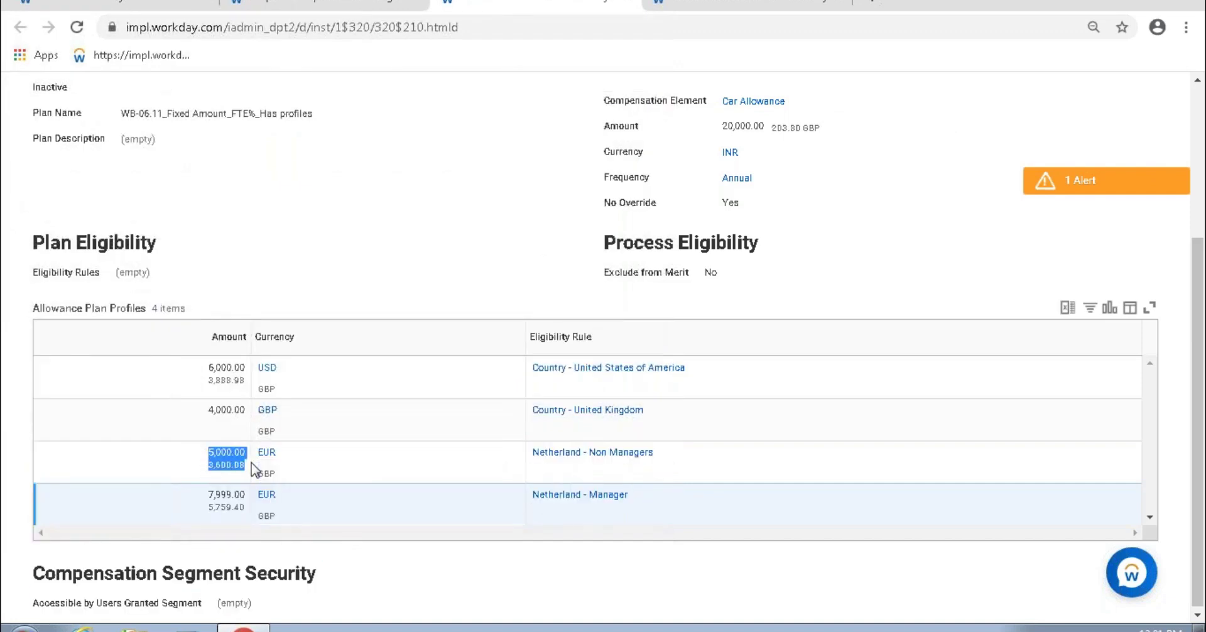
pyautogui.click(390, 199)
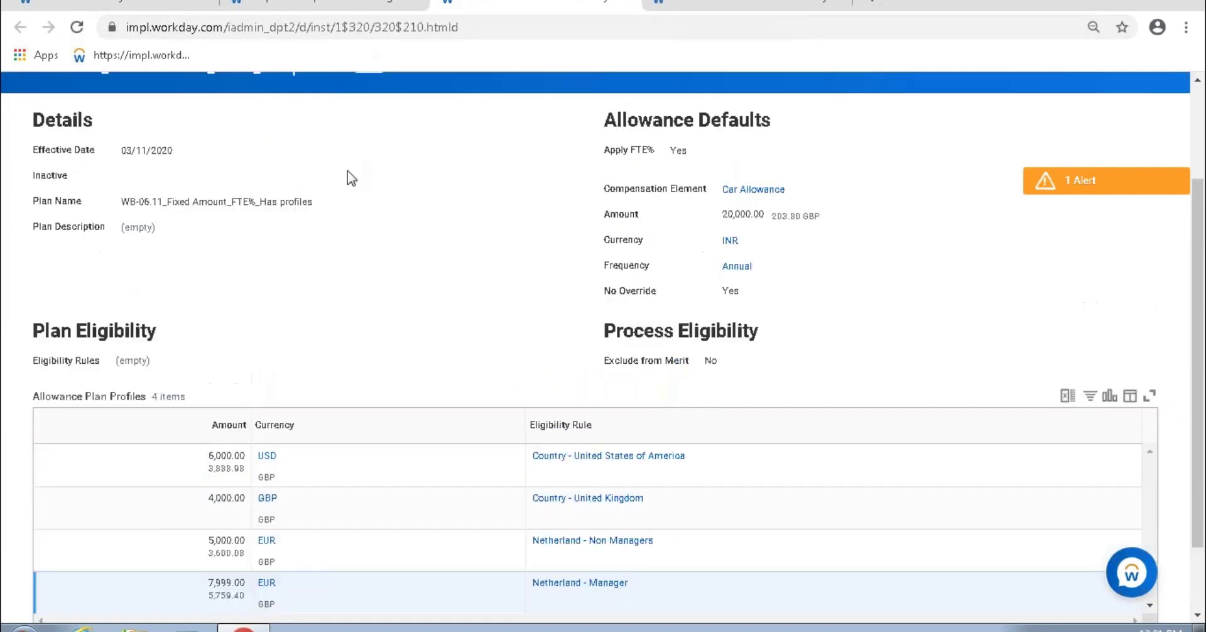
pyautogui.scroll(3, 349, 132)
pyautogui.click(369, 205)
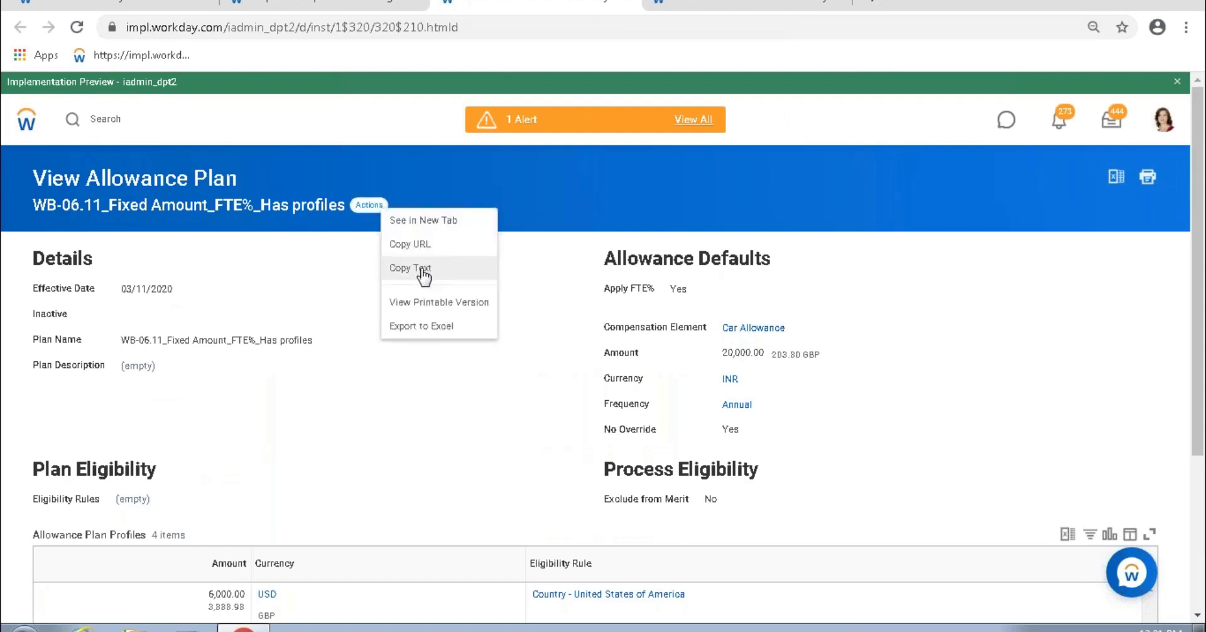
# Step: Replace the car allowance plan with WB-06.11_Fixed Amount_FTE%_Has profiles, bringing 6,000.00 USD annual
pyautogui.click(422, 266)
pyautogui.click(271, 7)
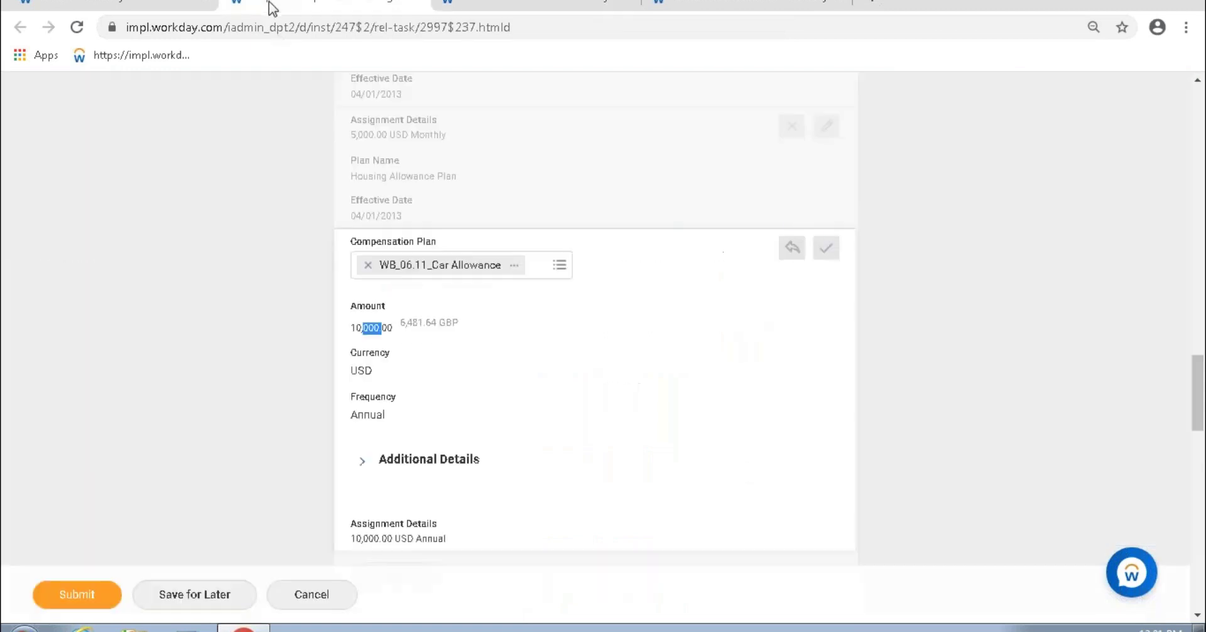
pyautogui.click(368, 264)
pyautogui.hotkey('ctrl', 'v')
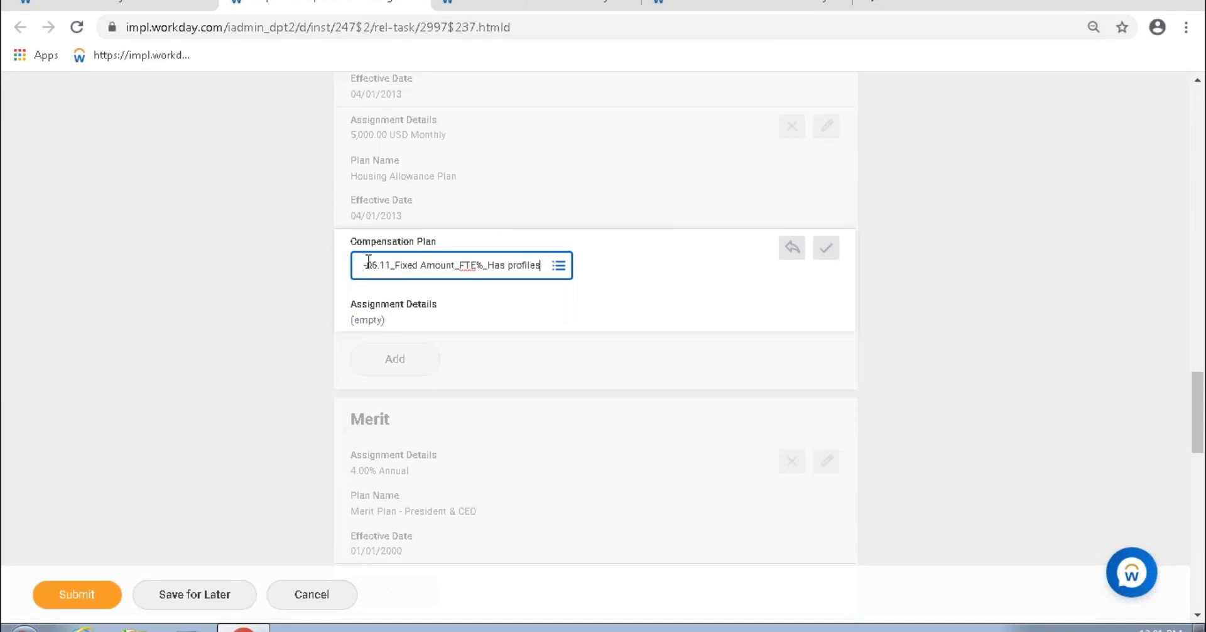
pyautogui.press('Return')
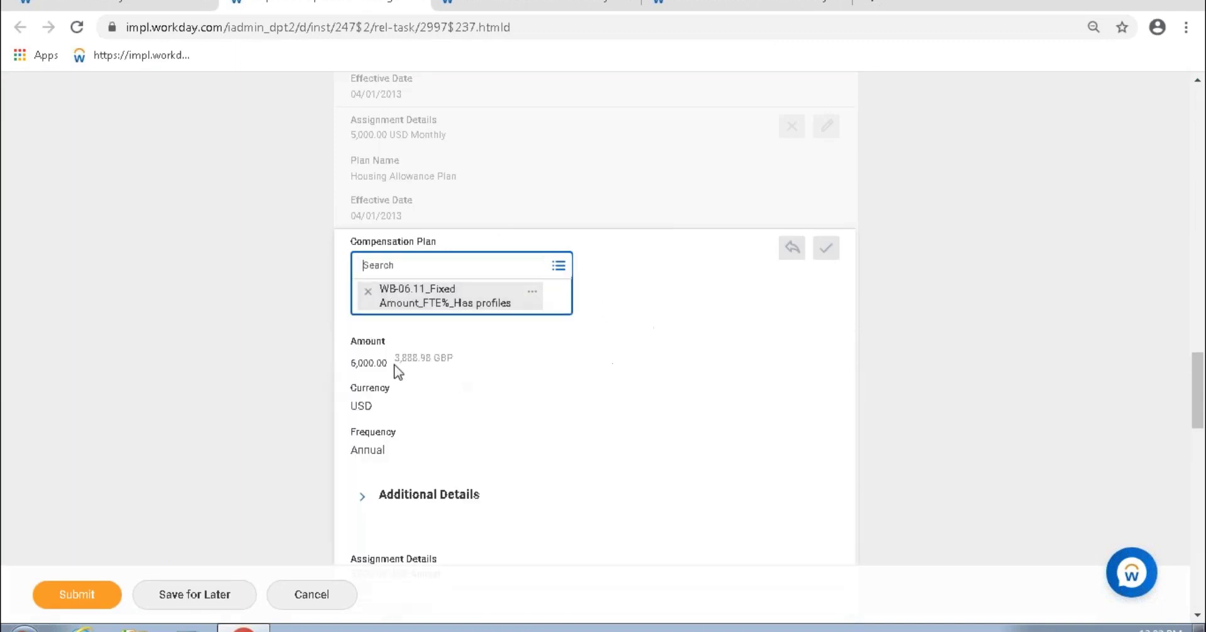
pyautogui.moveTo(360, 374); pyautogui.dragTo(388, 337)
# Step: Check that the plan's No Override setting is Yes on the allowance plan details
pyautogui.click(484, 4)
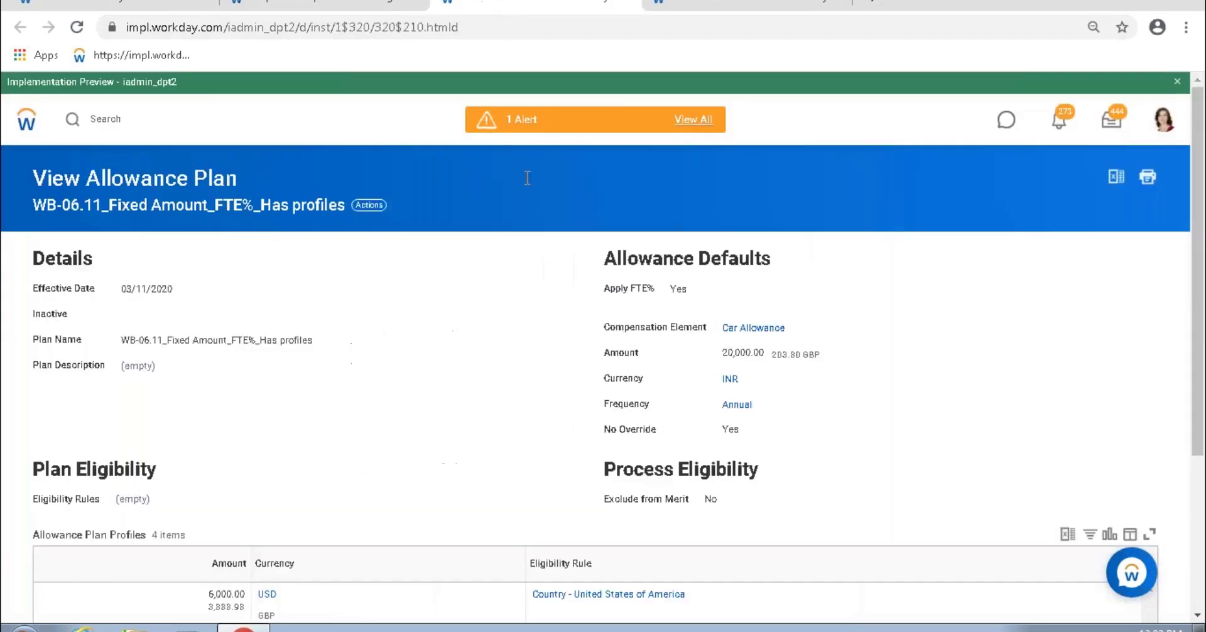
pyautogui.scroll(-3, 555, 324)
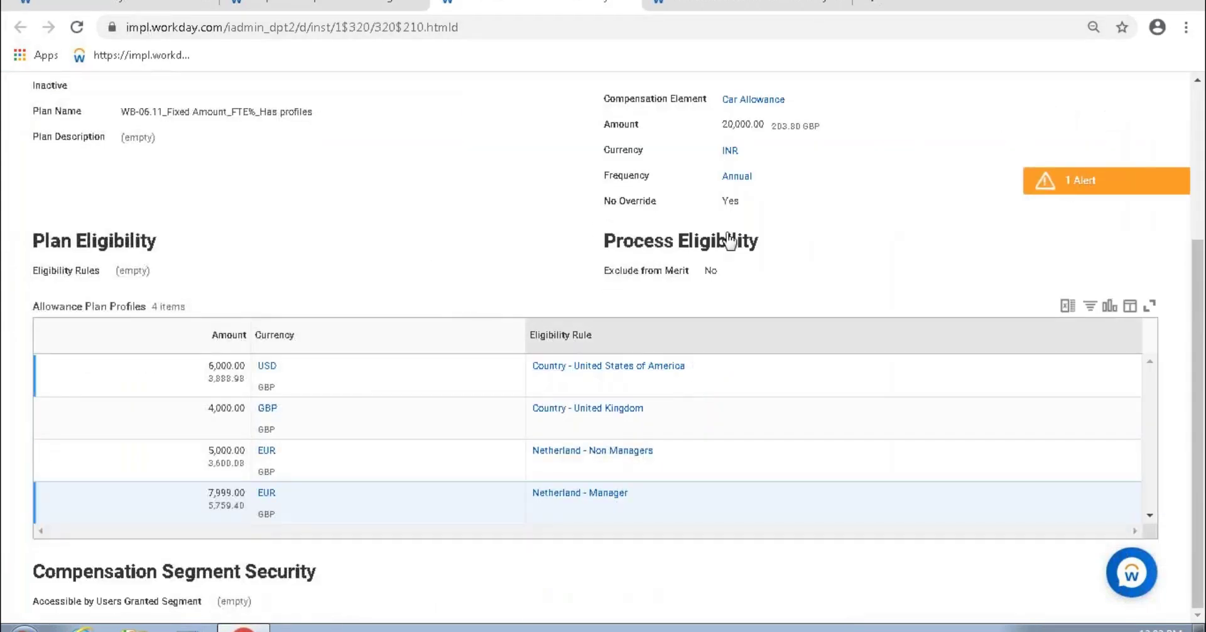
pyautogui.doubleClick(732, 202)
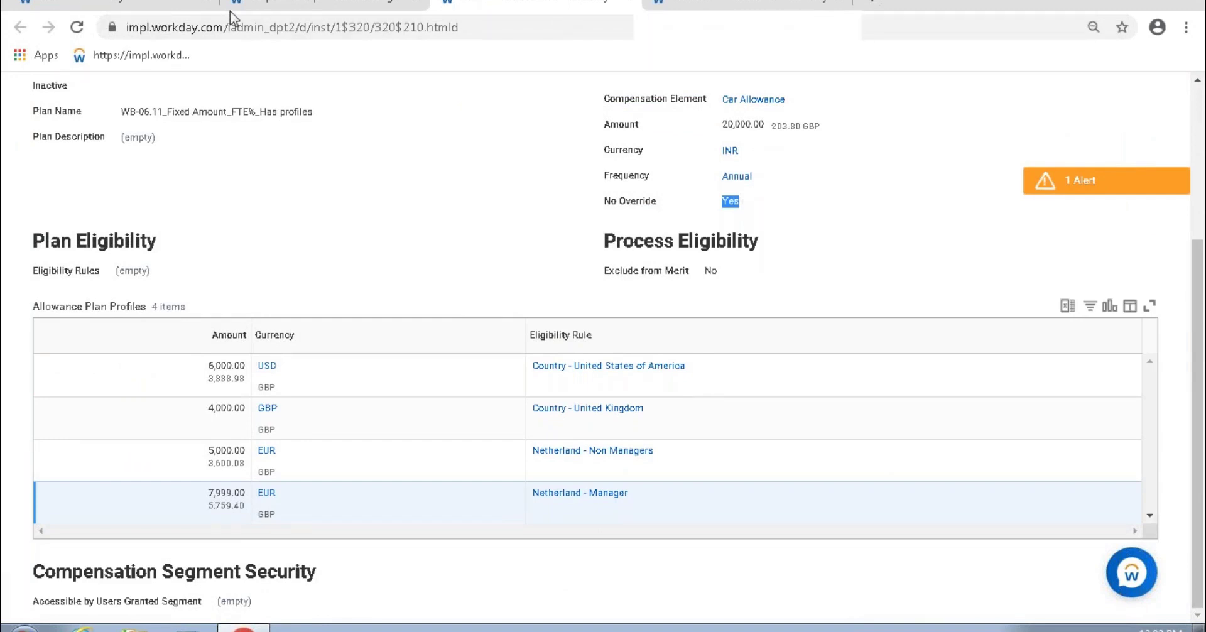
# Step: Duplicate the worker page into a second browser tab
pyautogui.click(327, 8)
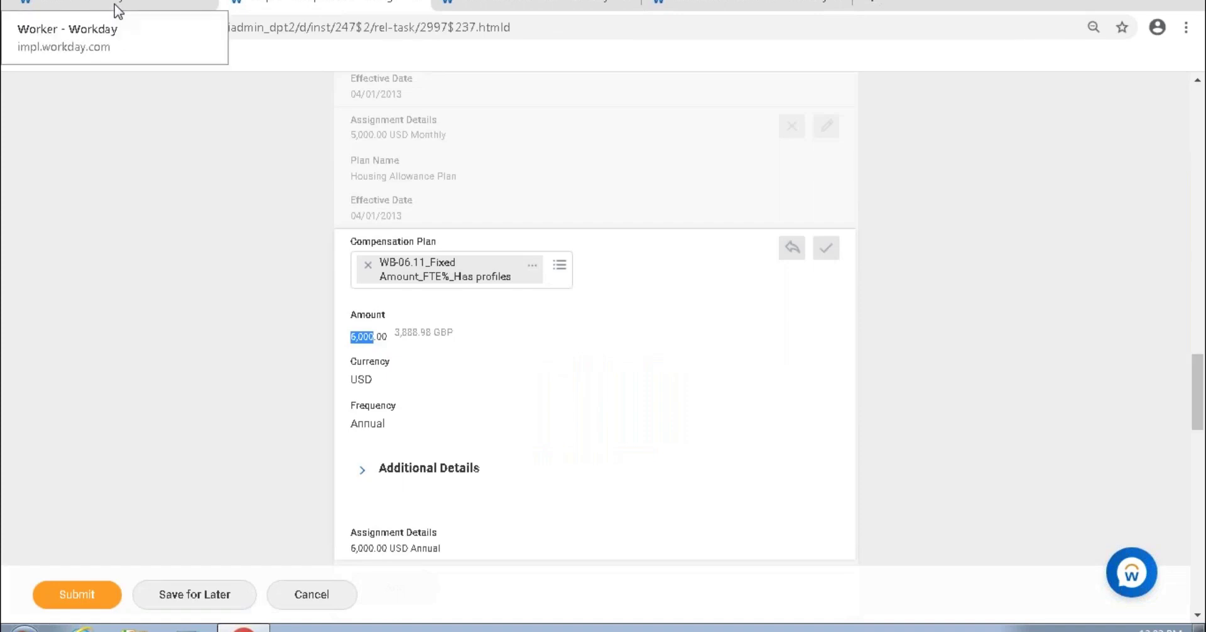
pyautogui.click(116, 9)
pyautogui.rightClick(132, 8)
pyautogui.click(206, 70)
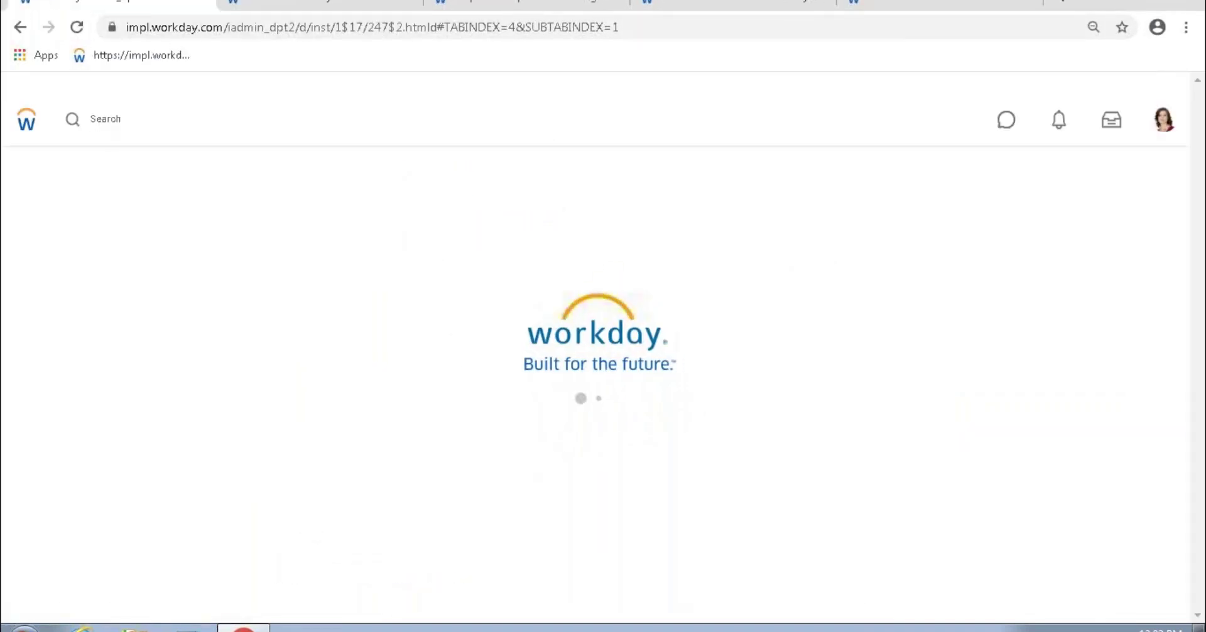
# Step: Search 'emp1' and open the Amsterdam-based Emp1 worker profile
pyautogui.click(98, 129)
pyautogui.write('emp1')
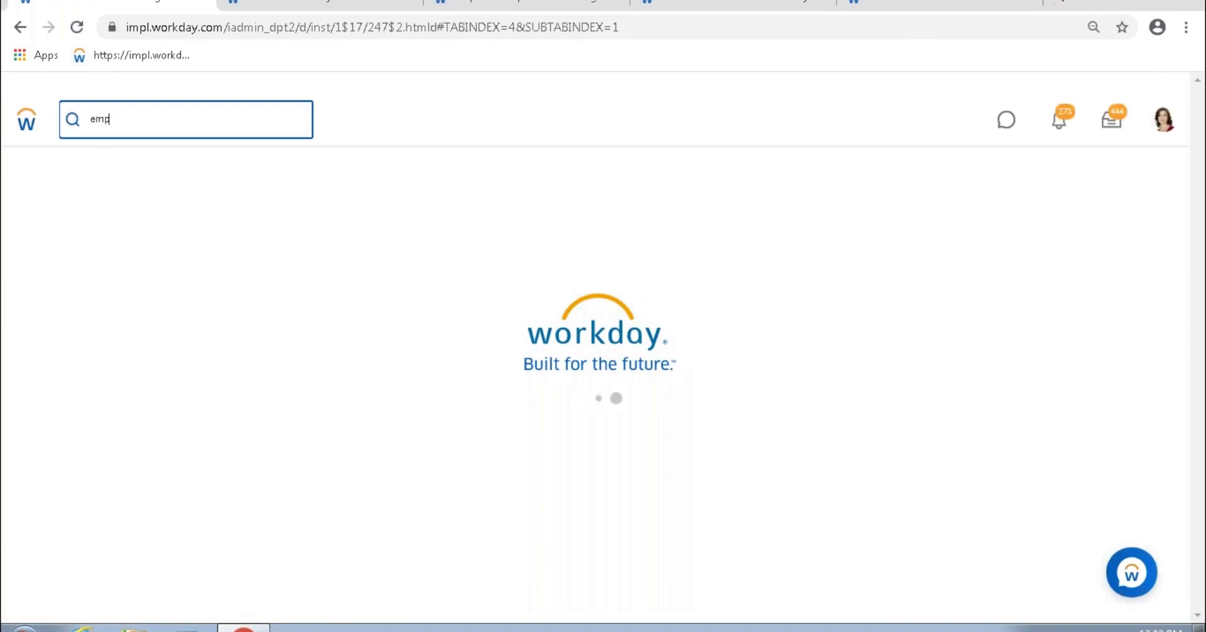
pyautogui.press('Return')
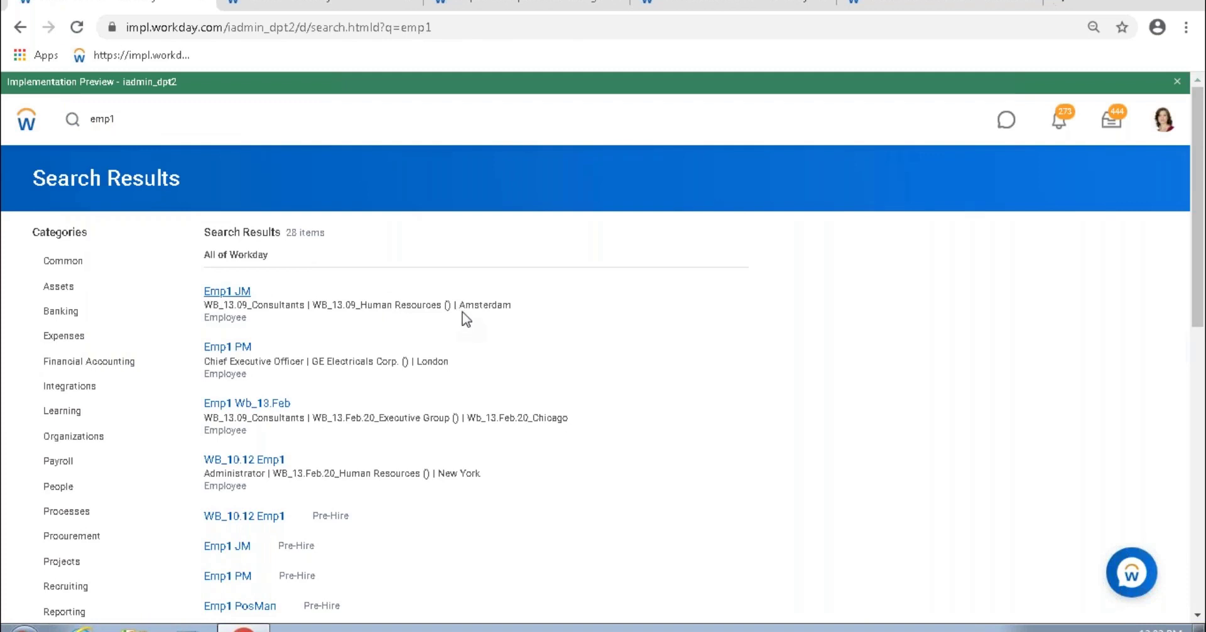
pyautogui.click(227, 291)
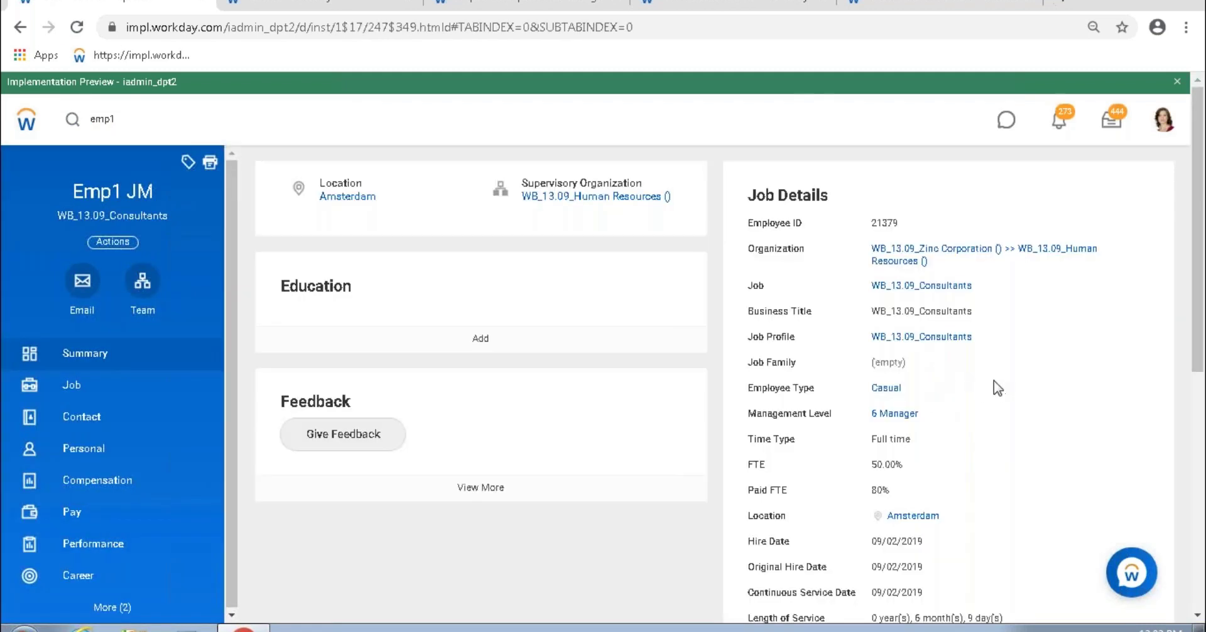
pyautogui.scroll(-3, 967, 409)
pyautogui.moveTo(911, 340)
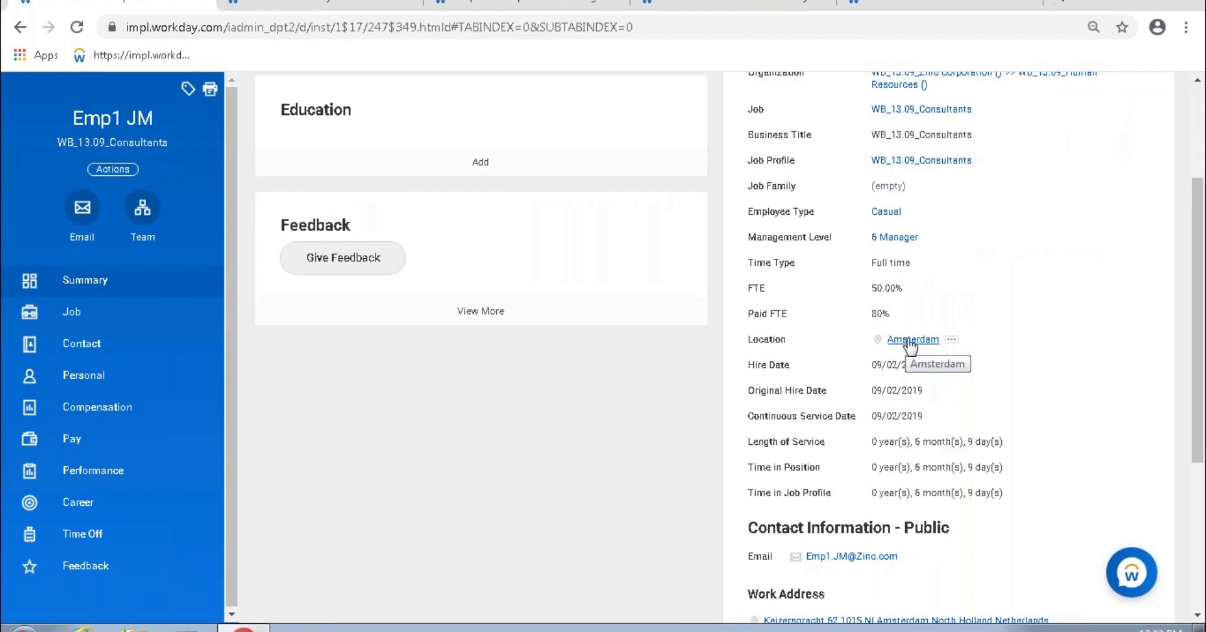
pyautogui.scroll(2, 911, 342)
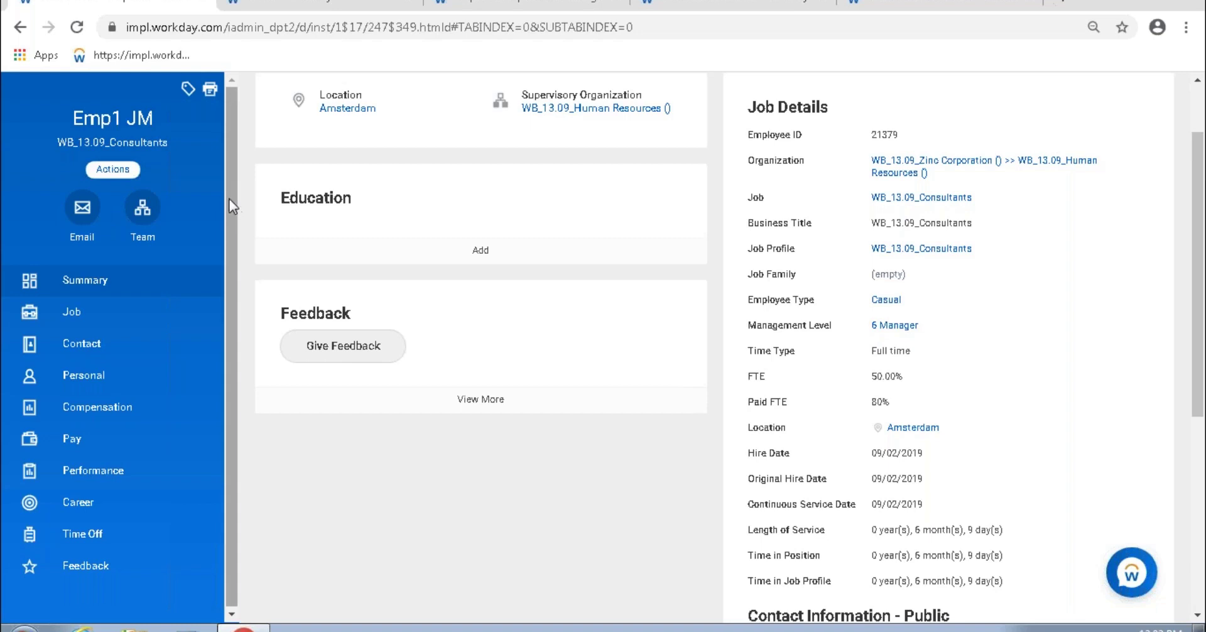
# Step: Start a Request Compensation Change for Emp1 from the worker's Compensation actions
pyautogui.click(128, 173)
pyautogui.moveTo(180, 299)
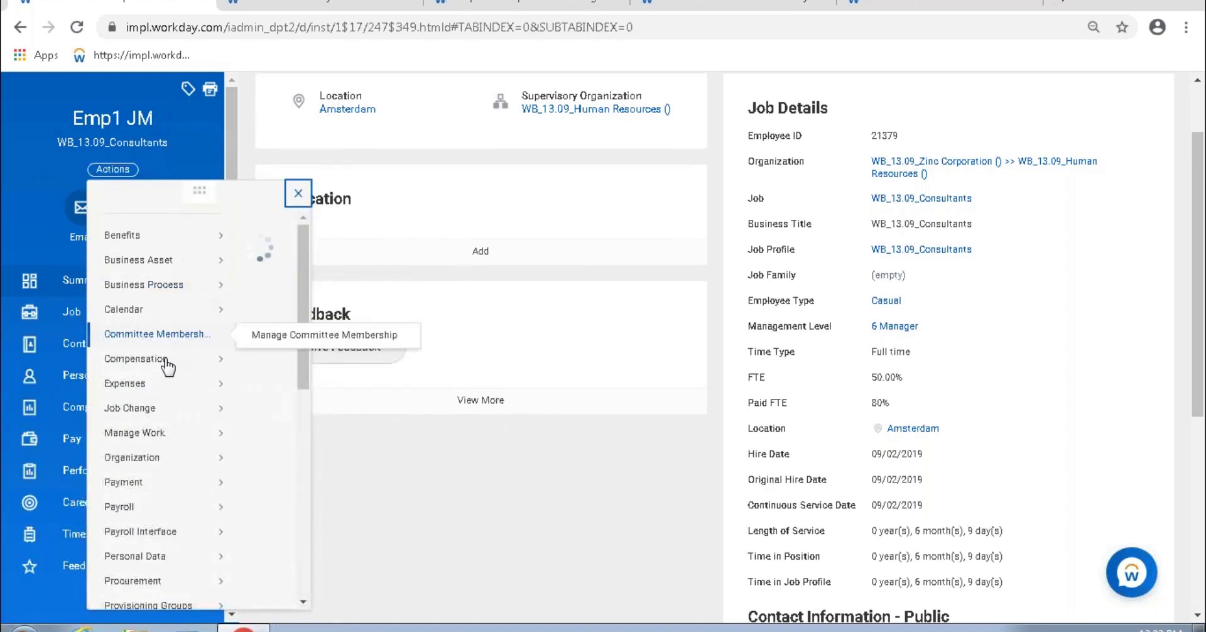
pyautogui.moveTo(153, 377)
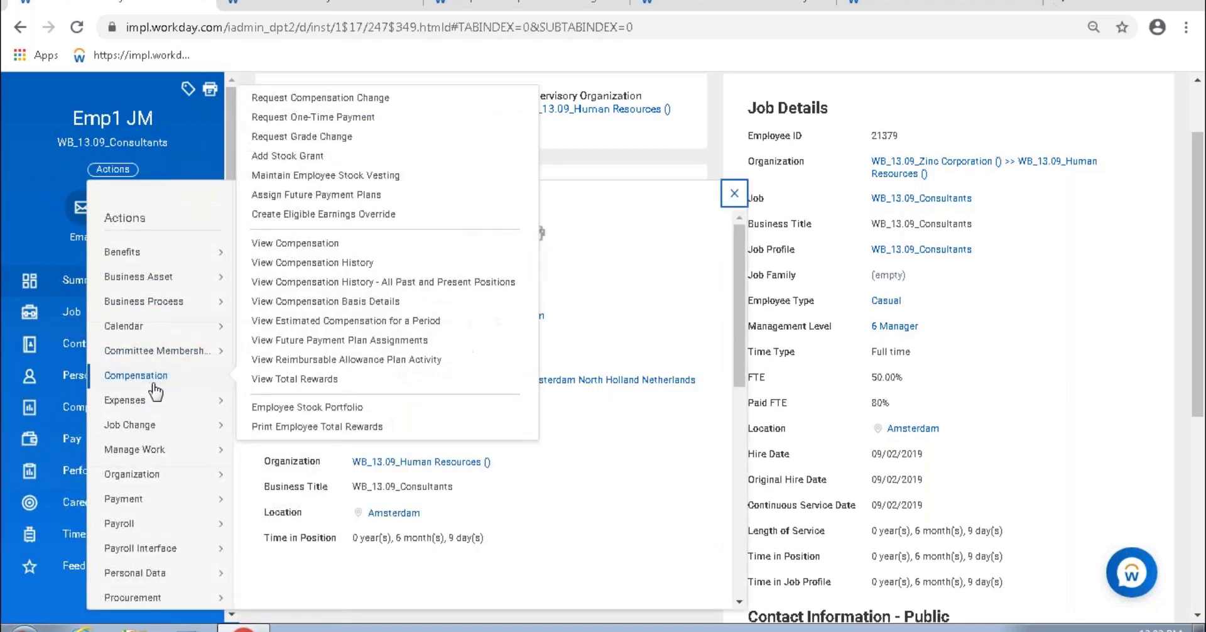
pyautogui.click(327, 97)
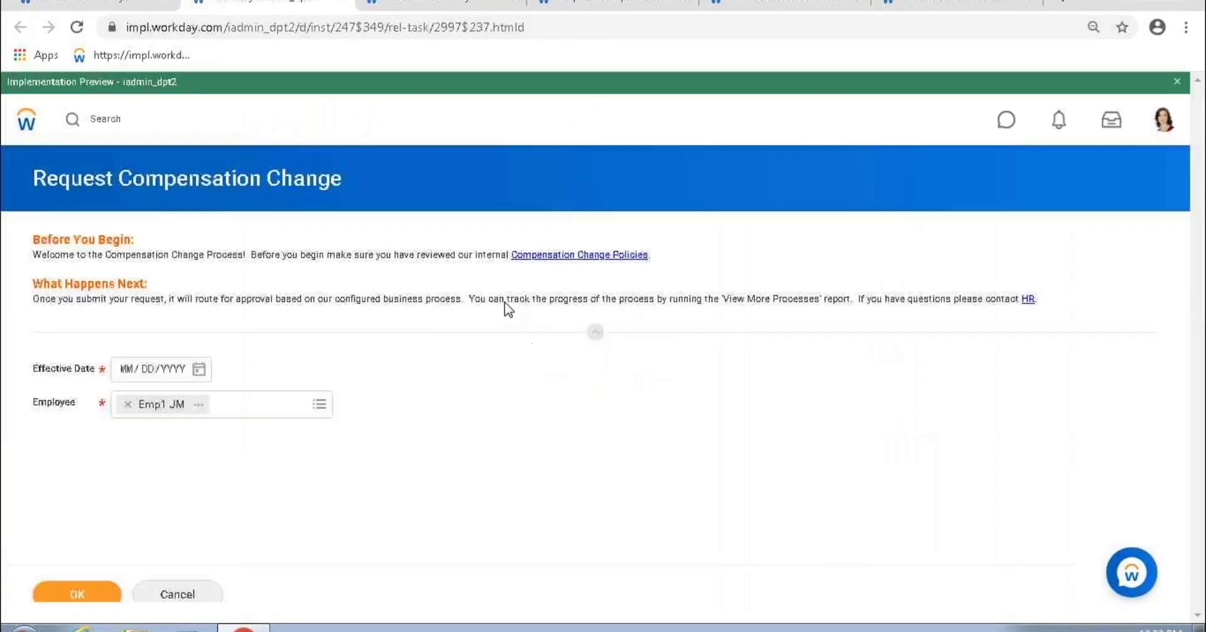
# Step: Set the compensation change effective date to 03/12/2020 and confirm the employee
pyautogui.click(198, 369)
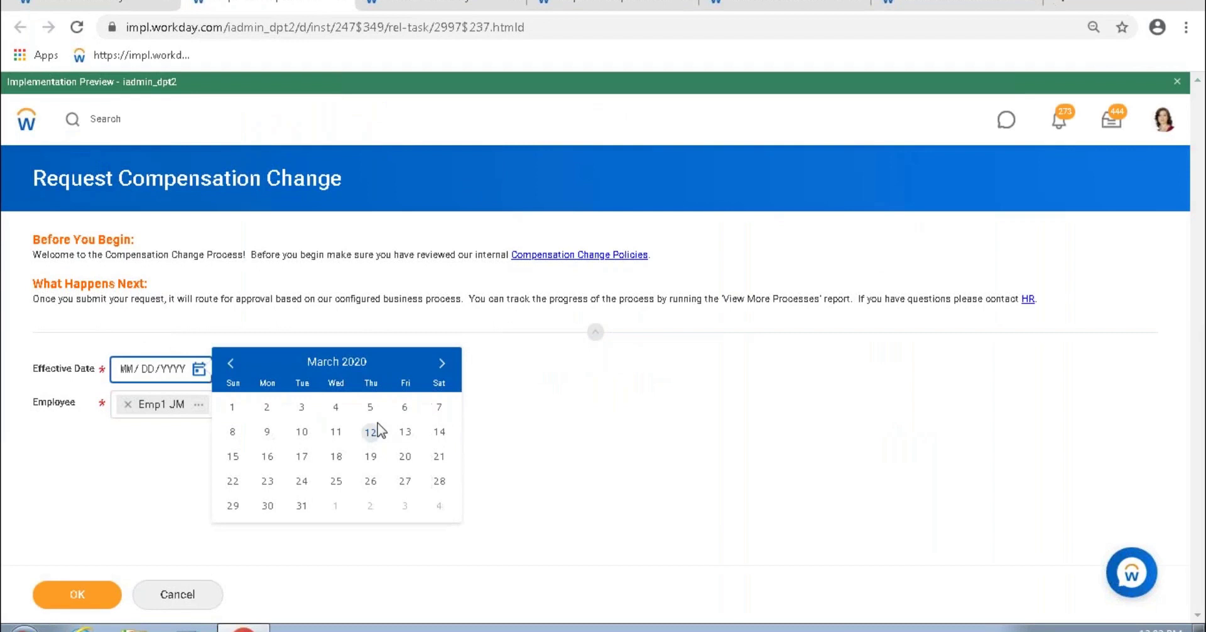
pyautogui.click(370, 432)
pyautogui.click(89, 596)
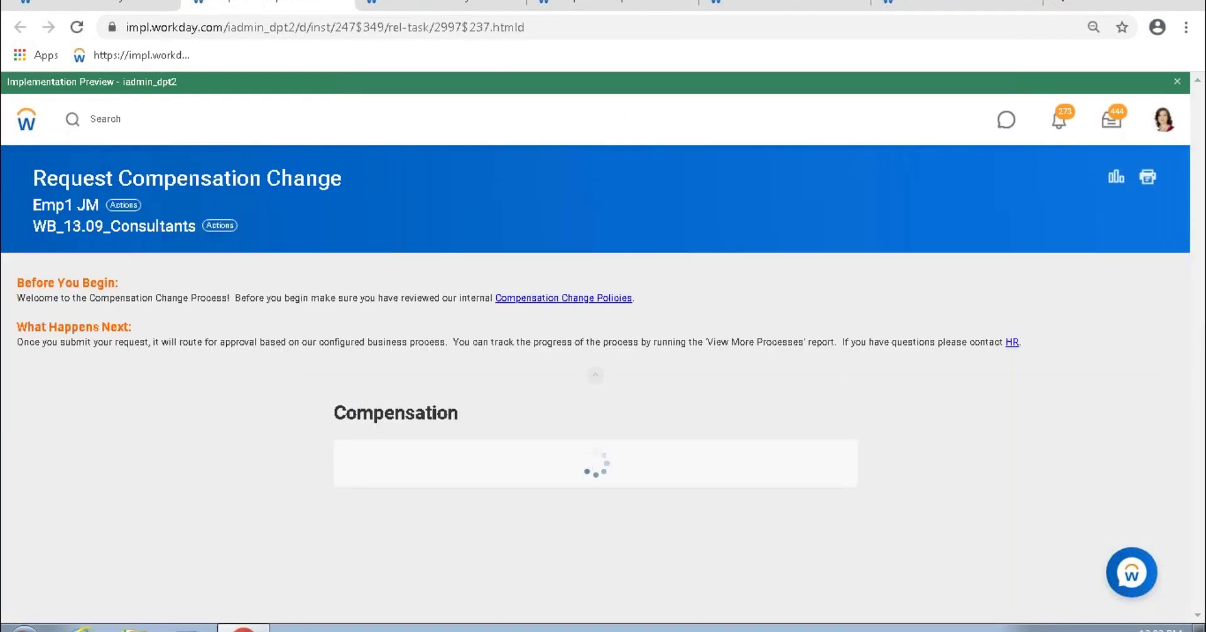
# Step: Add an allowance on the WB-06.11_Fixed Amount_FTE%_Has profiles plan
pyautogui.scroll(-7, 377, 402)
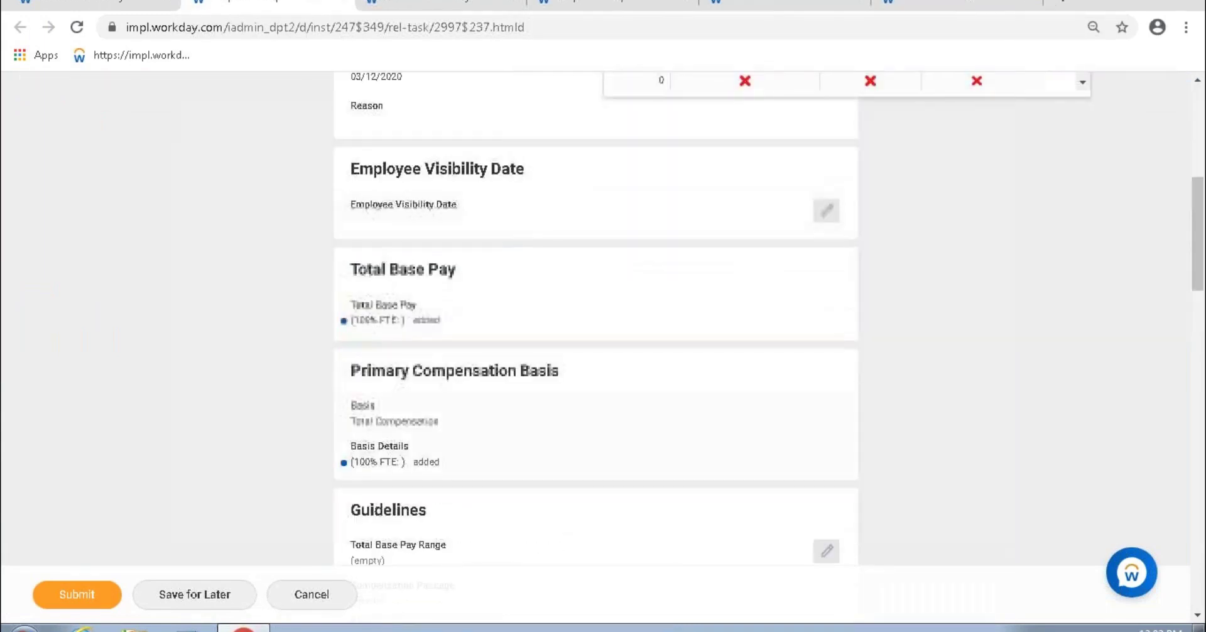
pyautogui.scroll(-12, 504, 371)
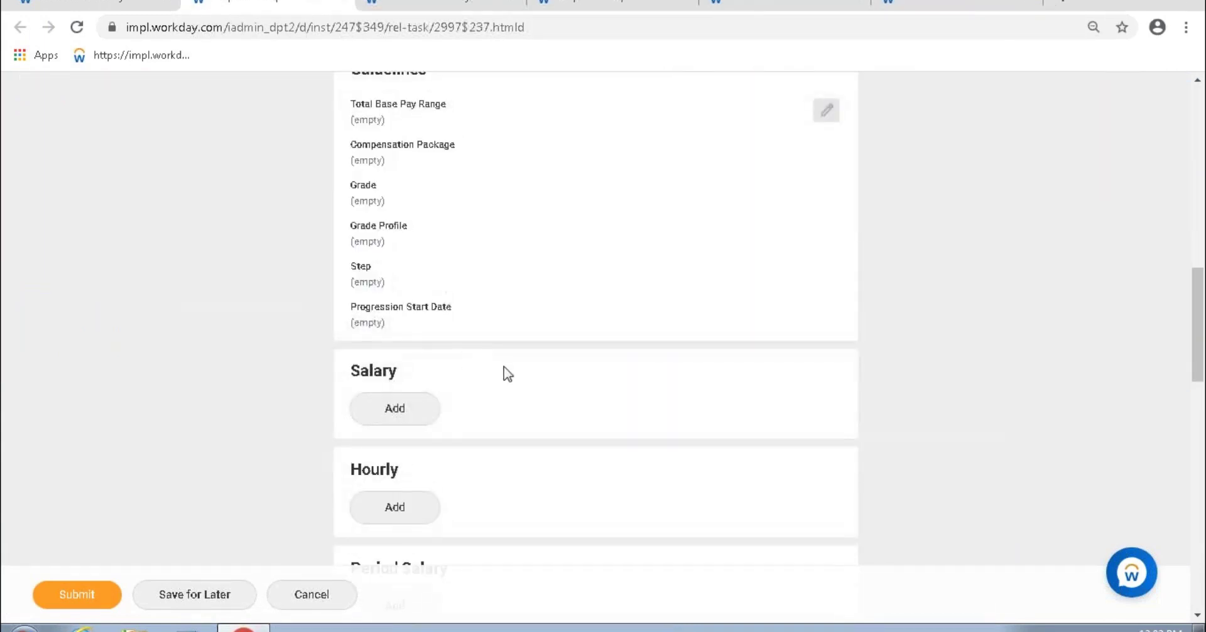
pyautogui.scroll(-3, 550, 389)
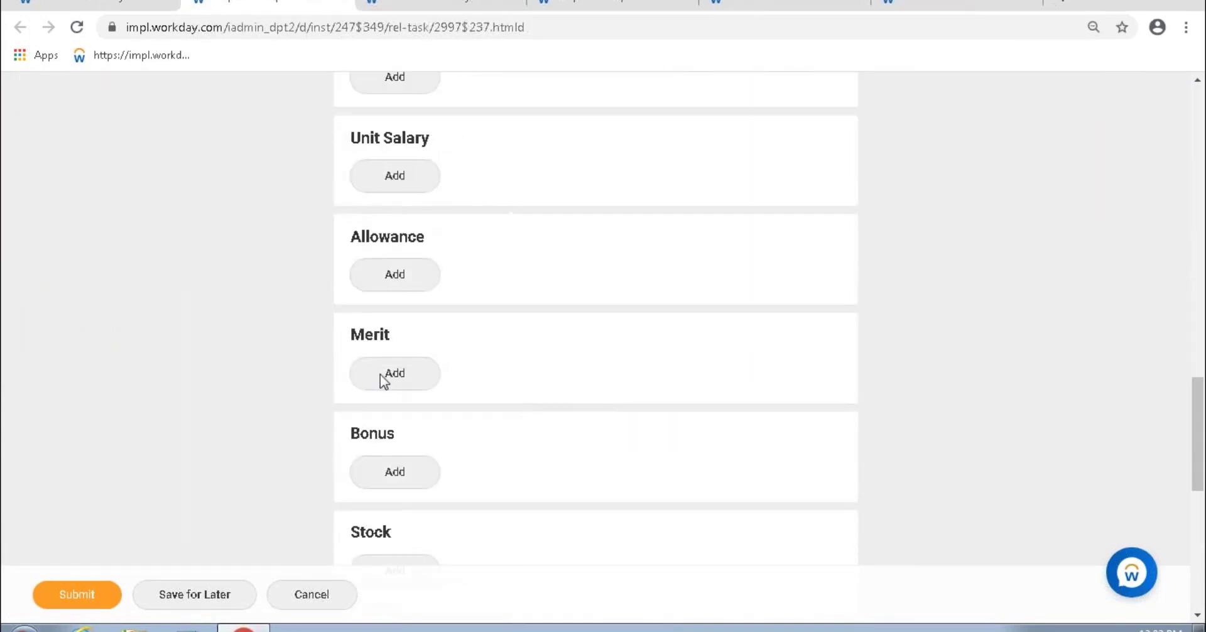
pyautogui.click(393, 278)
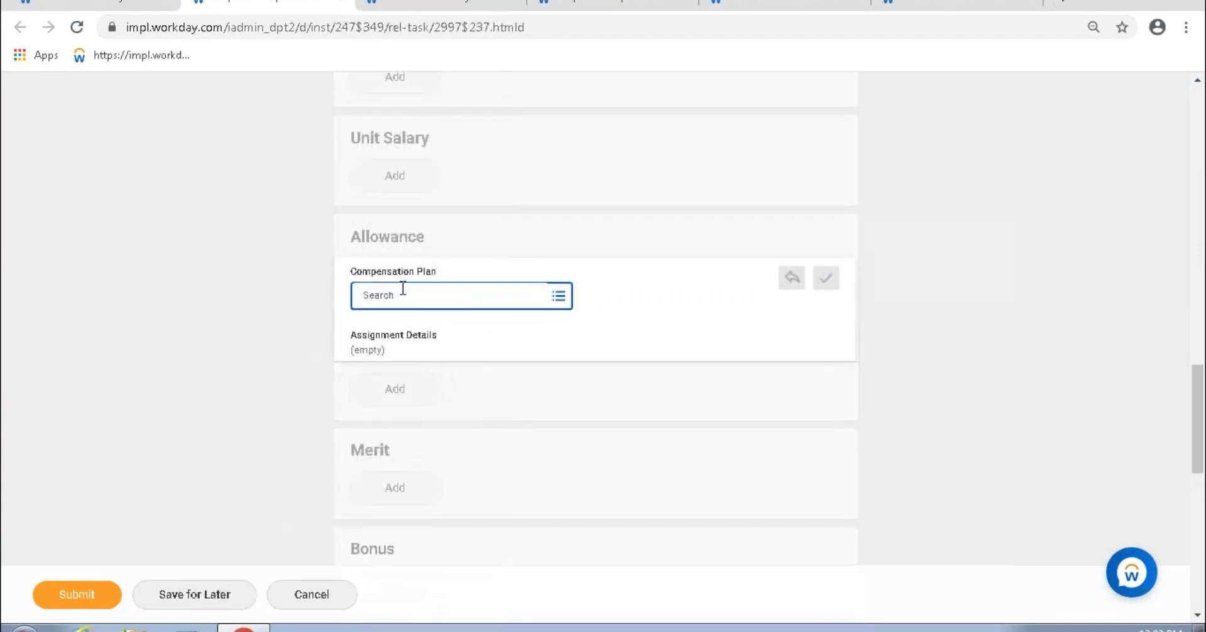
pyautogui.write('-06.11_Fixed Amount_FTE%_Has profiles')
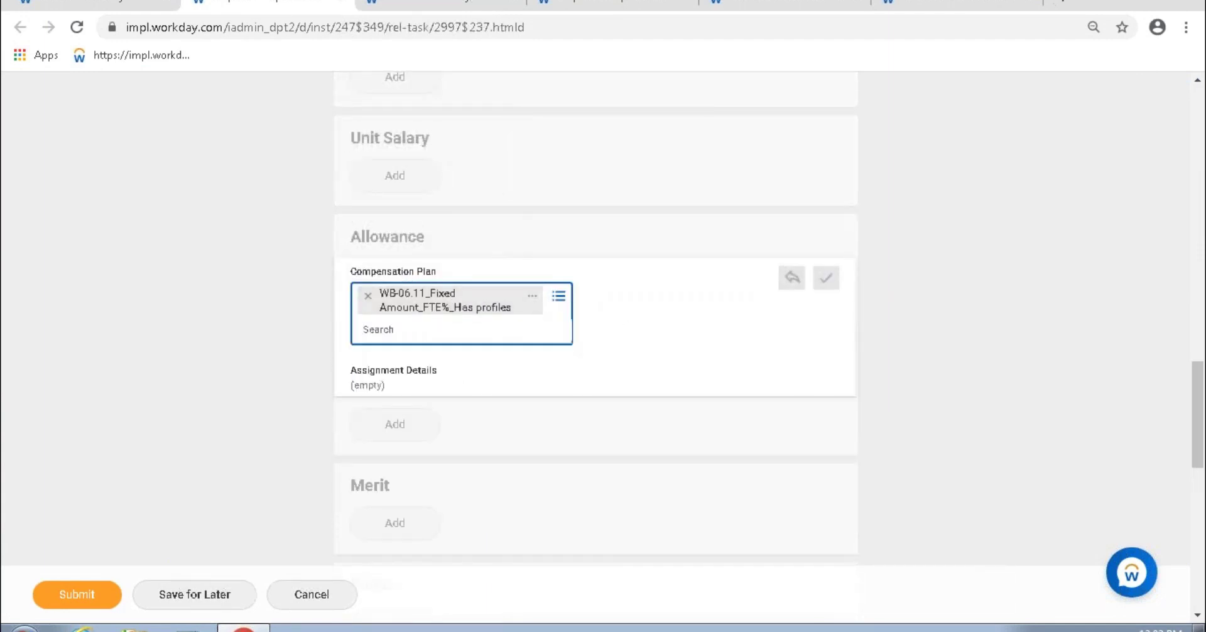
# Step: Review the prorated amount, GBP exchange rate and 7,999.00 EUR allowance currency
pyautogui.moveTo(352, 392); pyautogui.dragTo(391, 367)
pyautogui.click(364, 372)
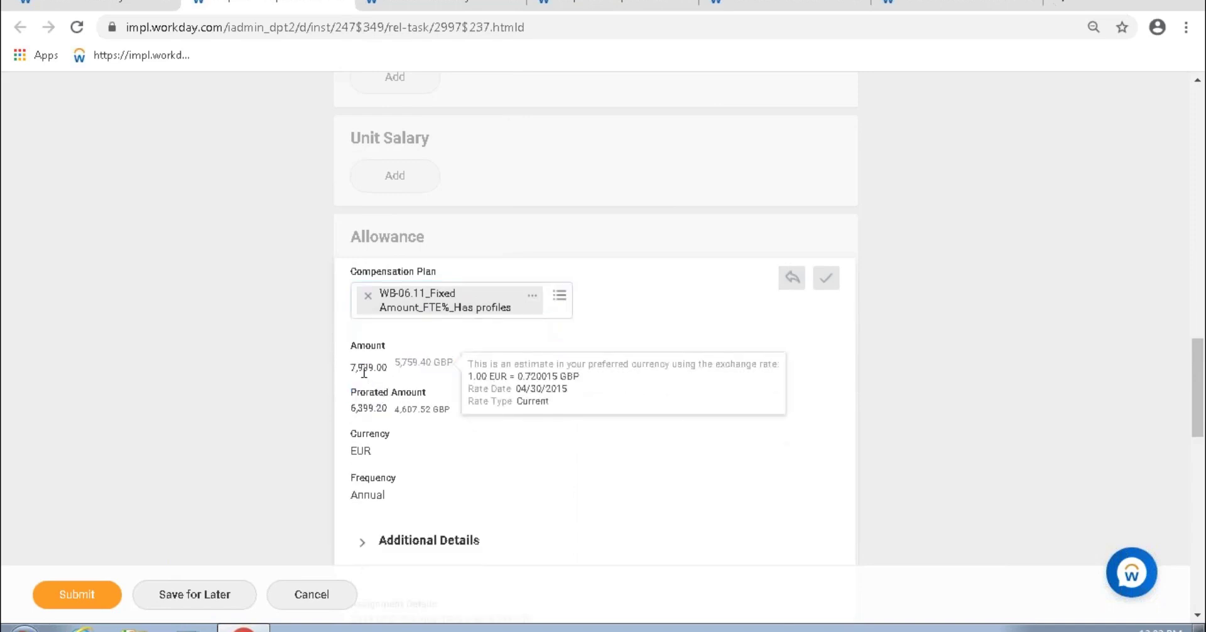
pyautogui.moveTo(350, 451); pyautogui.dragTo(375, 452)
# Step: Compare the USD allowance form with the EUR form and the plan details
pyautogui.click(577, 3)
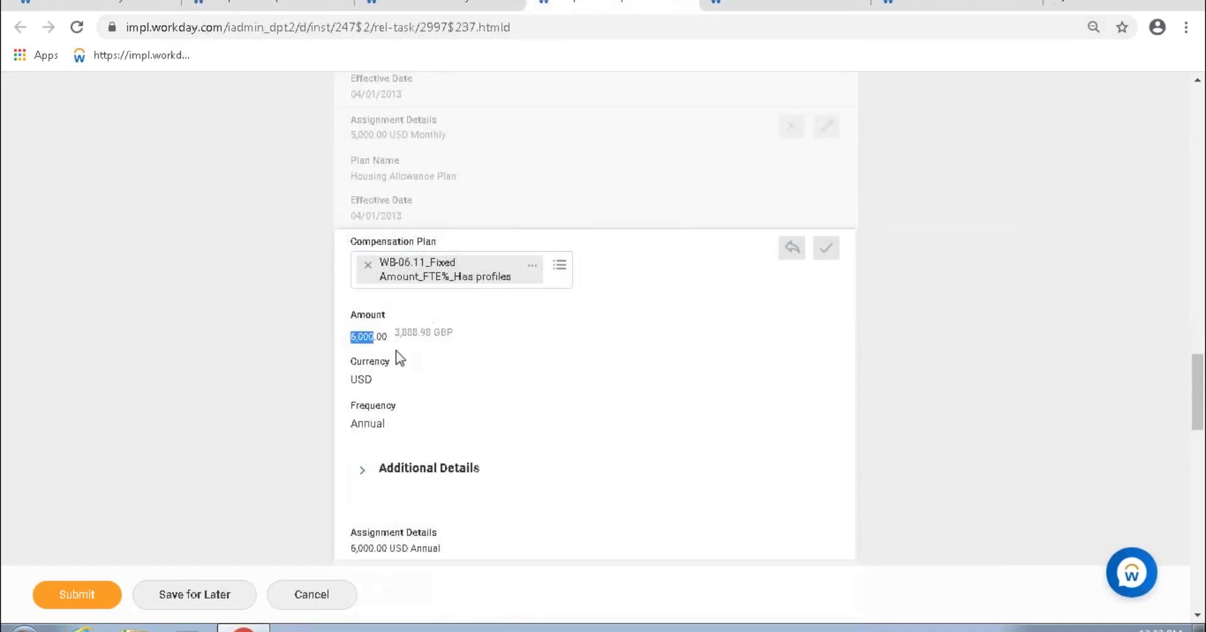
pyautogui.moveTo(359, 342)
pyautogui.moveTo(358, 380); pyautogui.dragTo(364, 380)
pyautogui.click(764, 5)
pyautogui.scroll(5, 396, 182)
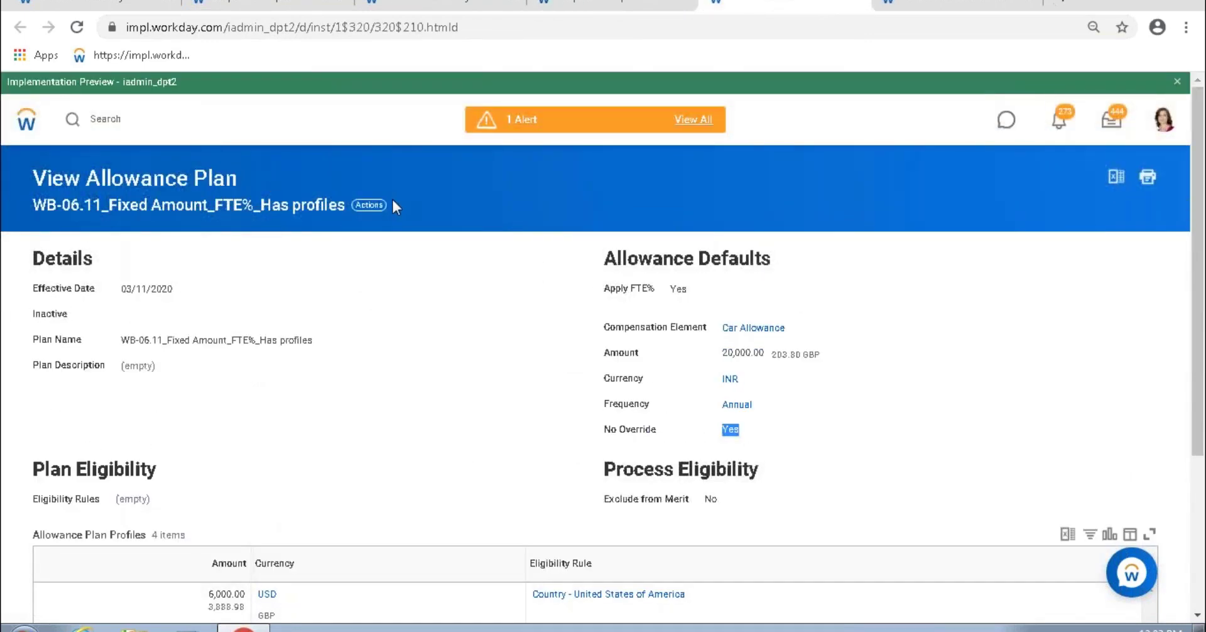
pyautogui.click(261, 3)
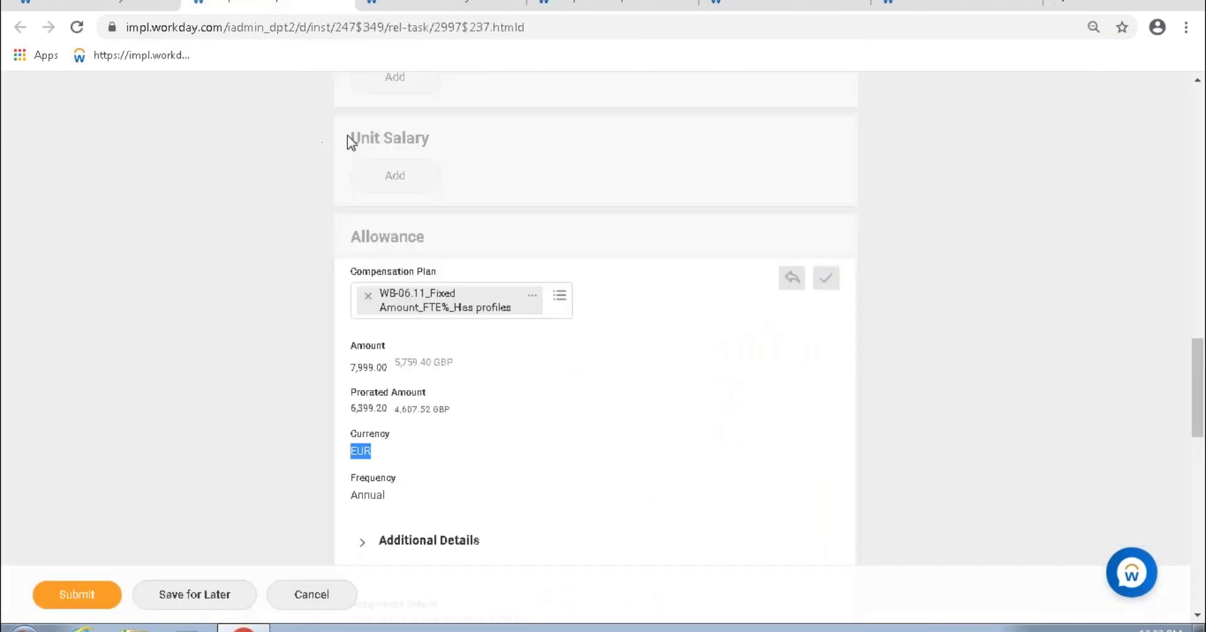
# Step: Review the plan's United States, United Kingdom and EUR-paid Netherland allowance profiles
pyautogui.click(745, 4)
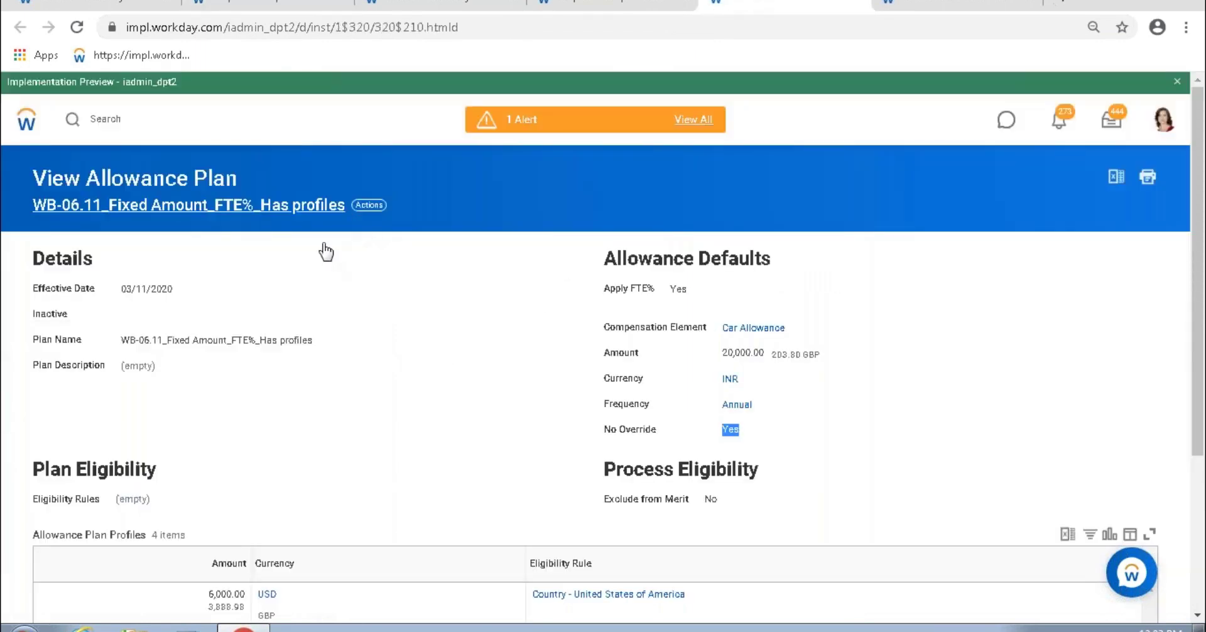
pyautogui.scroll(-1, 377, 270)
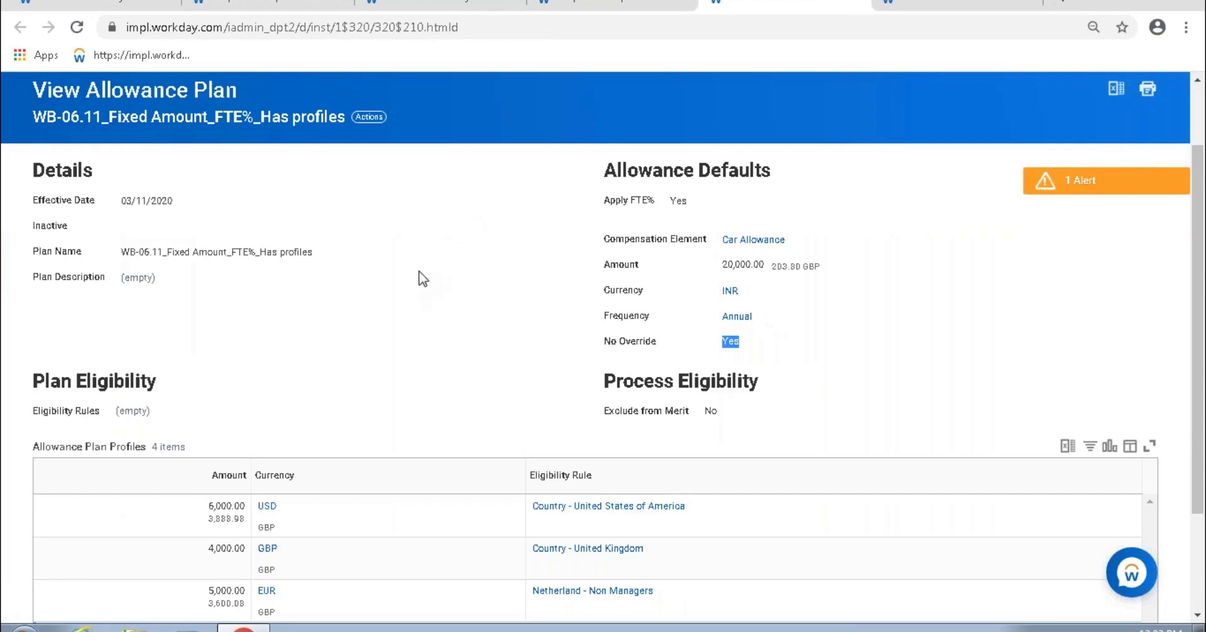
pyautogui.scroll(-1, 423, 278)
pyautogui.scroll(-1, 408, 232)
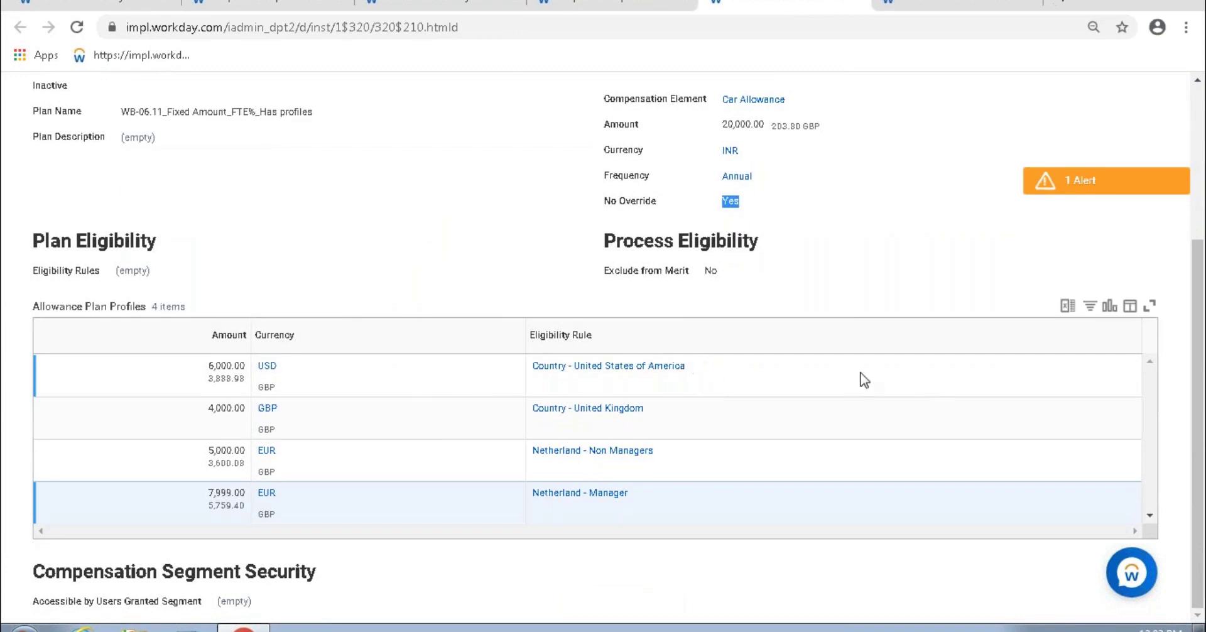
pyautogui.click(815, 383)
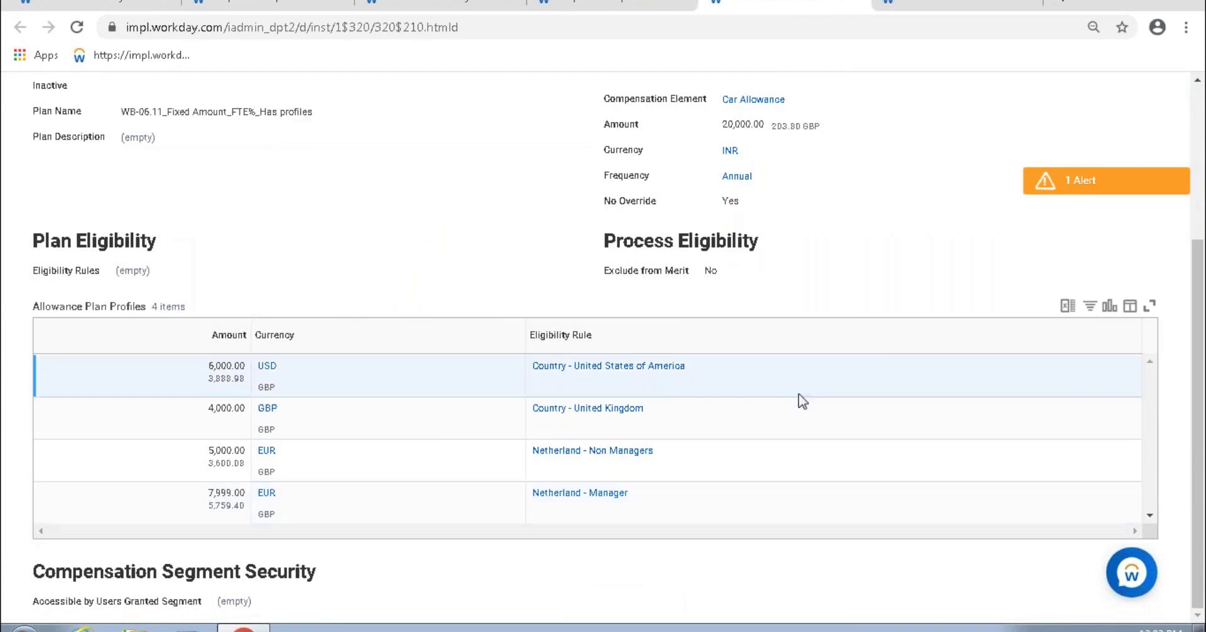
pyautogui.click(784, 447)
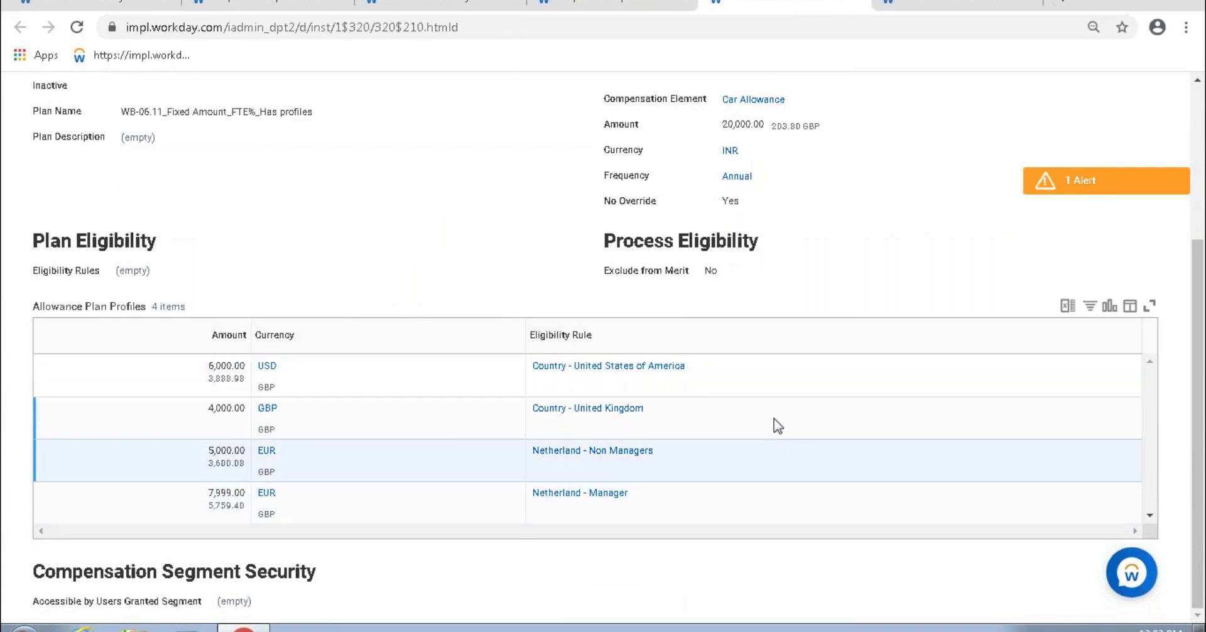
pyautogui.scroll(4, 823, 418)
pyautogui.moveTo(832, 444); pyautogui.dragTo(6, 290)
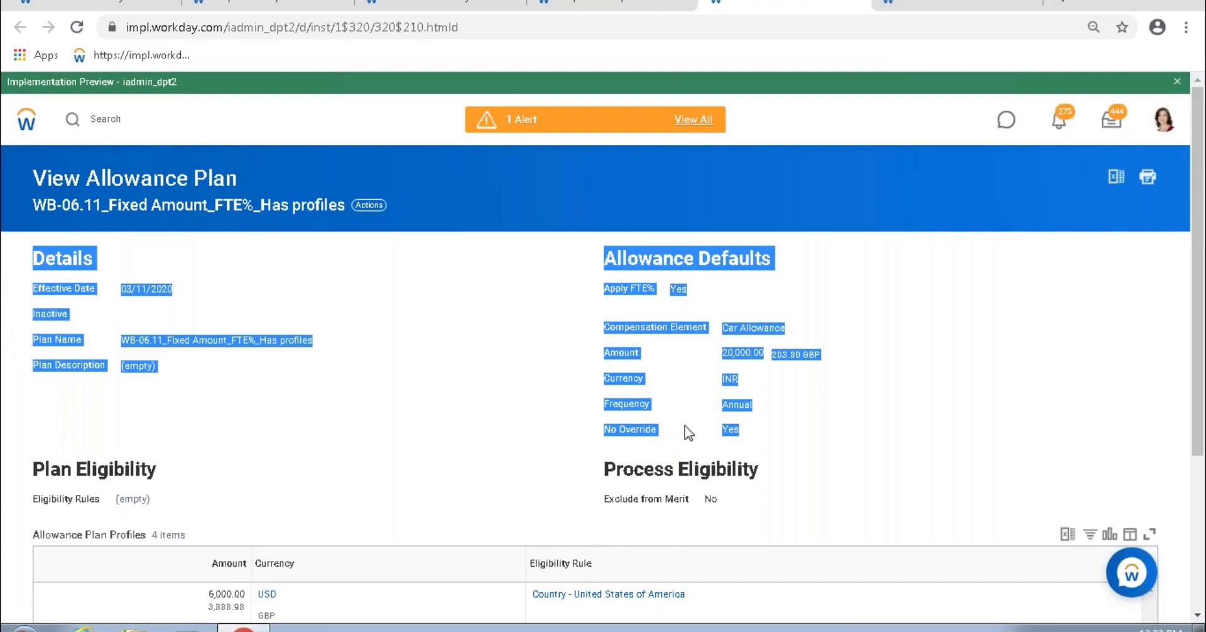
pyautogui.scroll(-3, 789, 470)
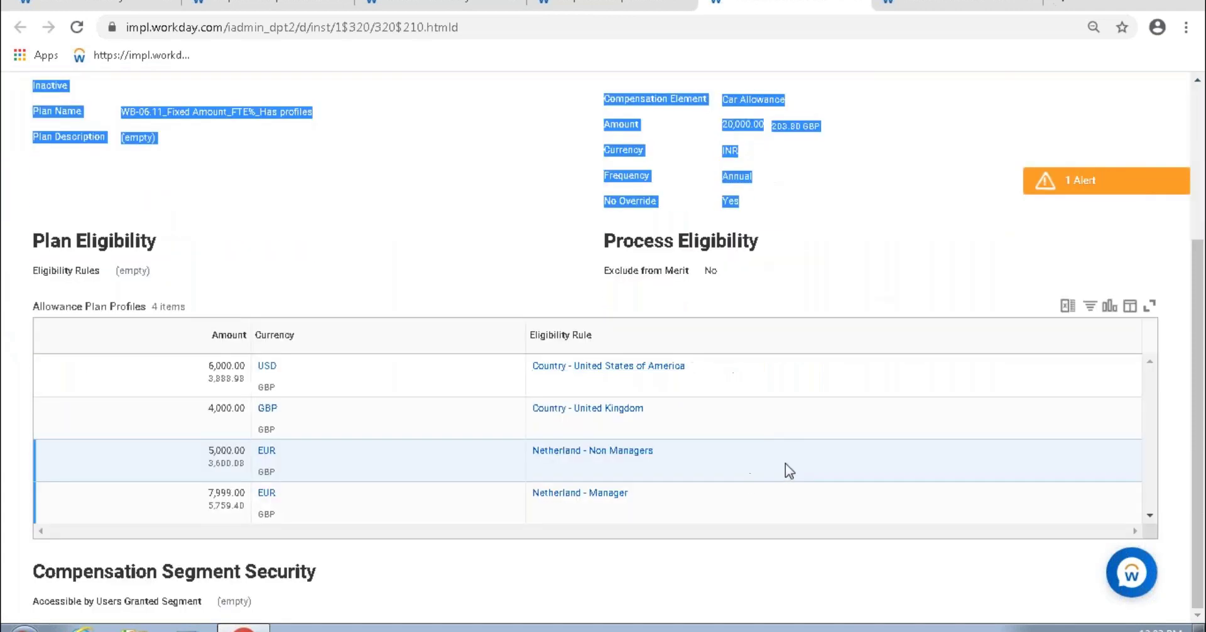
pyautogui.moveTo(728, 372); pyautogui.dragTo(700, 374)
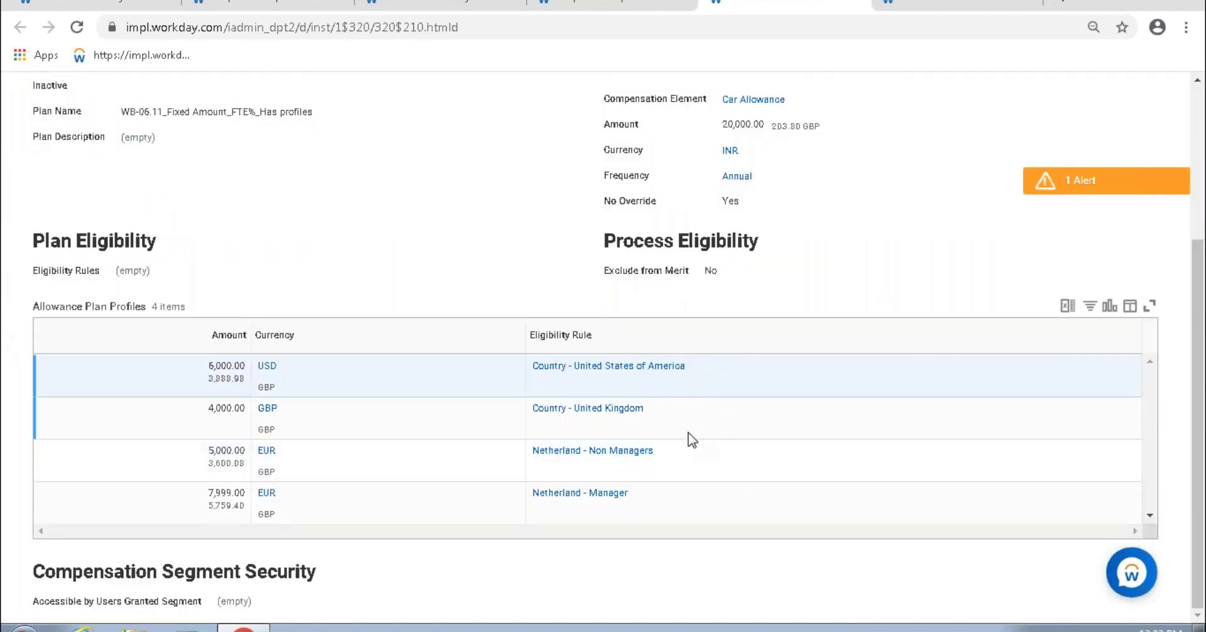
pyautogui.moveTo(669, 416); pyautogui.dragTo(446, 413)
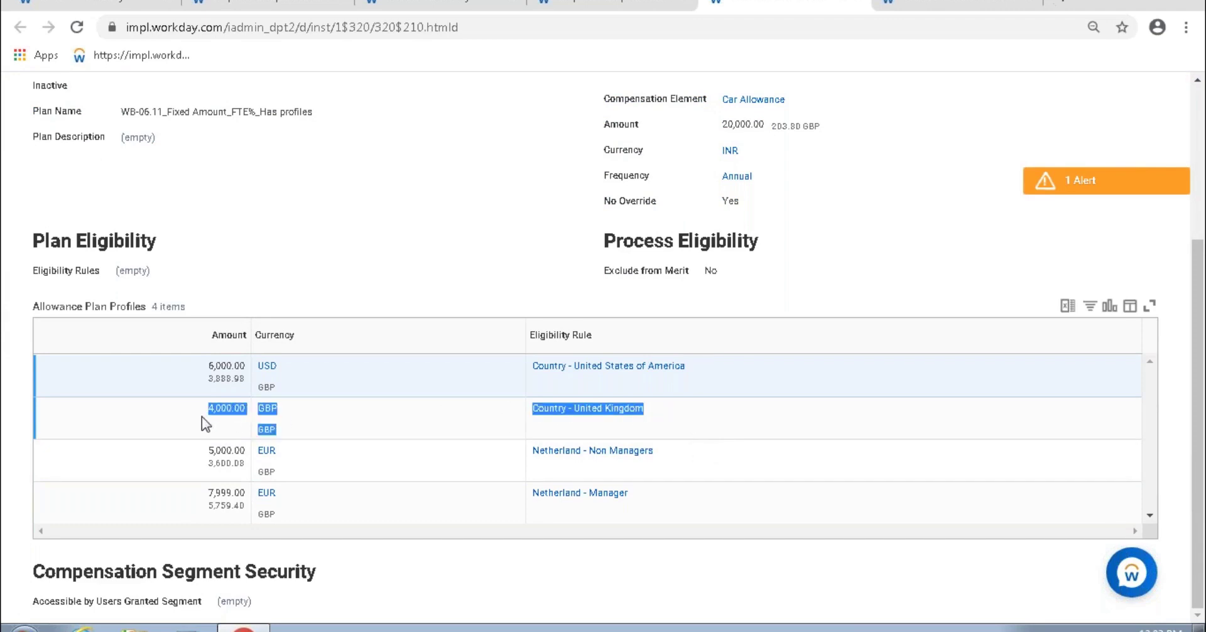
pyautogui.moveTo(752, 511); pyautogui.dragTo(195, 459)
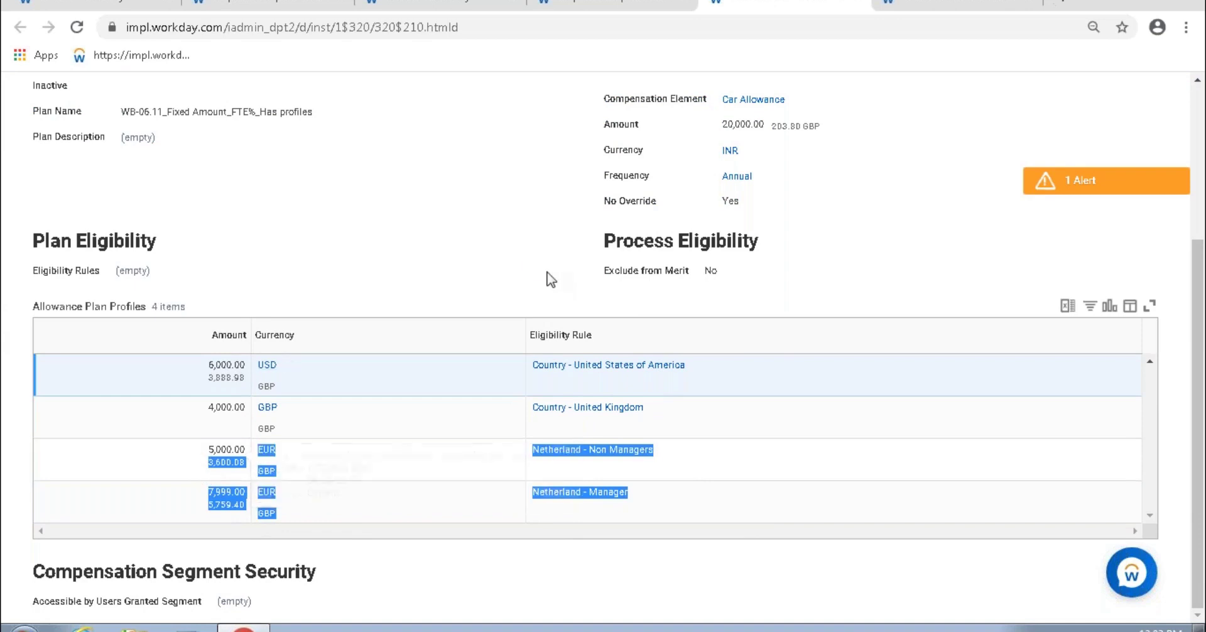
# Step: Review the plan's 20,000.00 default amount and its eligibility sections
pyautogui.scroll(4, 546, 277)
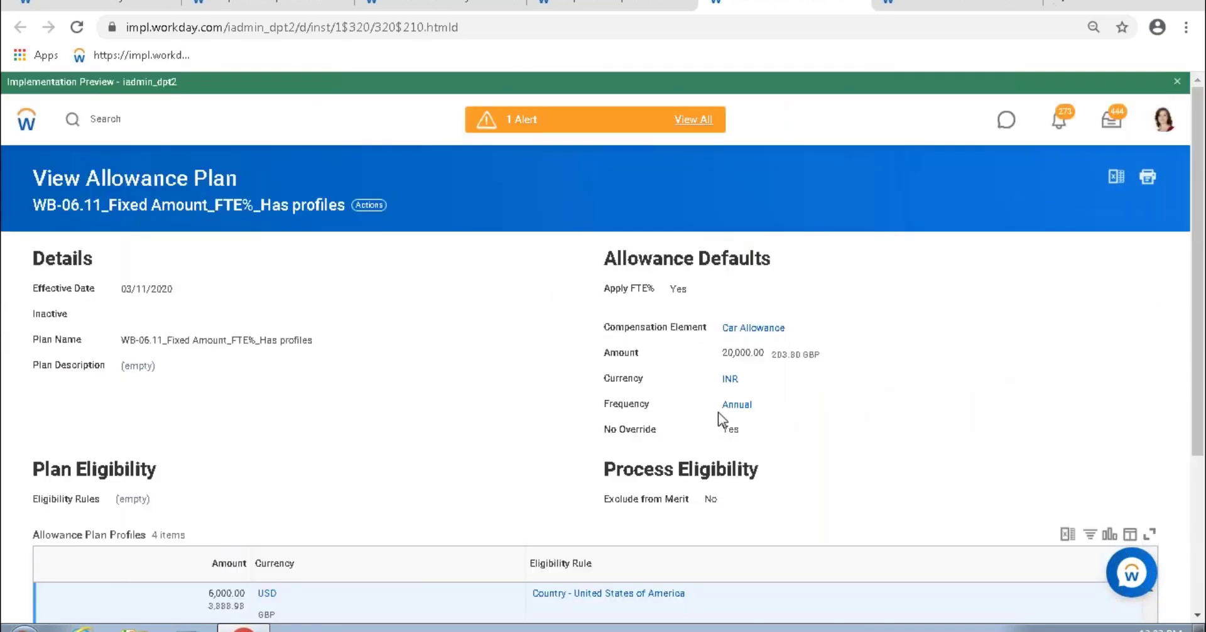
pyautogui.doubleClick(723, 352)
pyautogui.moveTo(853, 465); pyautogui.dragTo(772, 565)
pyautogui.scroll(-3, 512, 438)
pyautogui.click(491, 456)
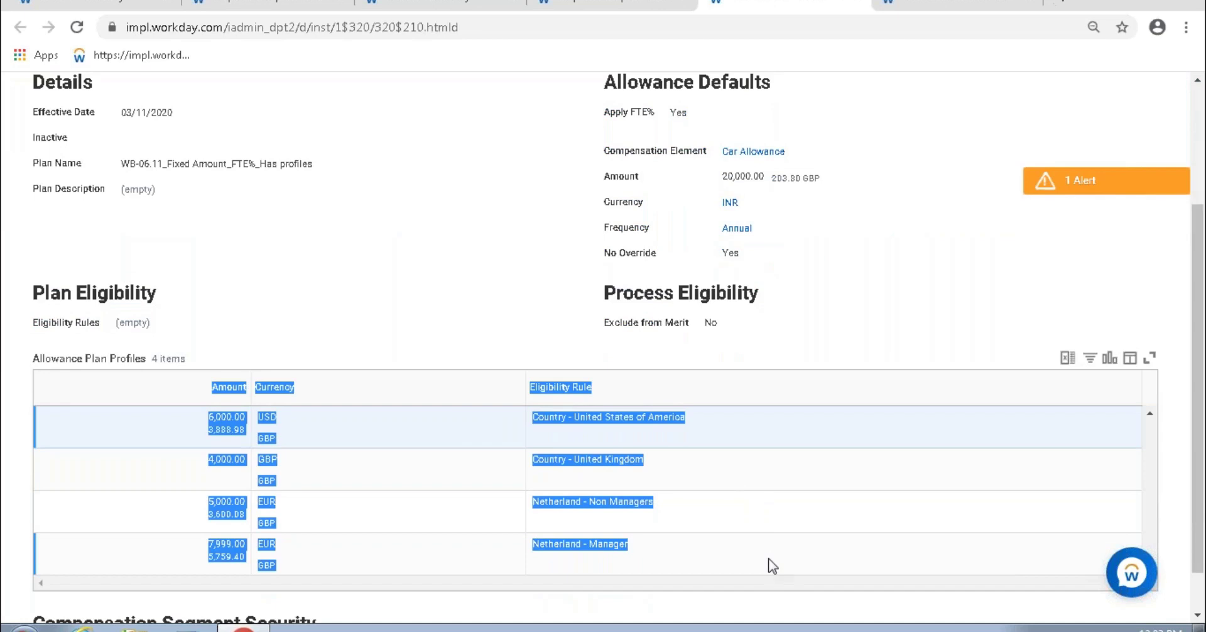
pyautogui.scroll(3, 178, 237)
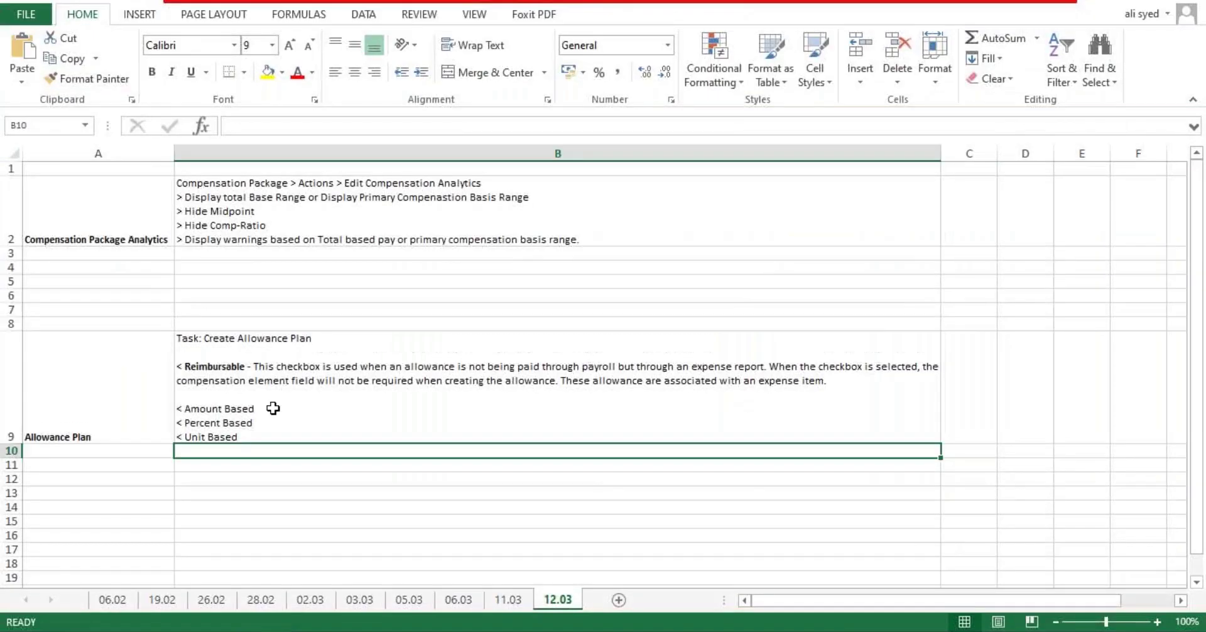
# Step: Add an indented '- Default Amount & Currency' line under Amount Based in cell B9
pyautogui.click(362, 430)
pyautogui.doubleClick(361, 430)
pyautogui.write('- ')
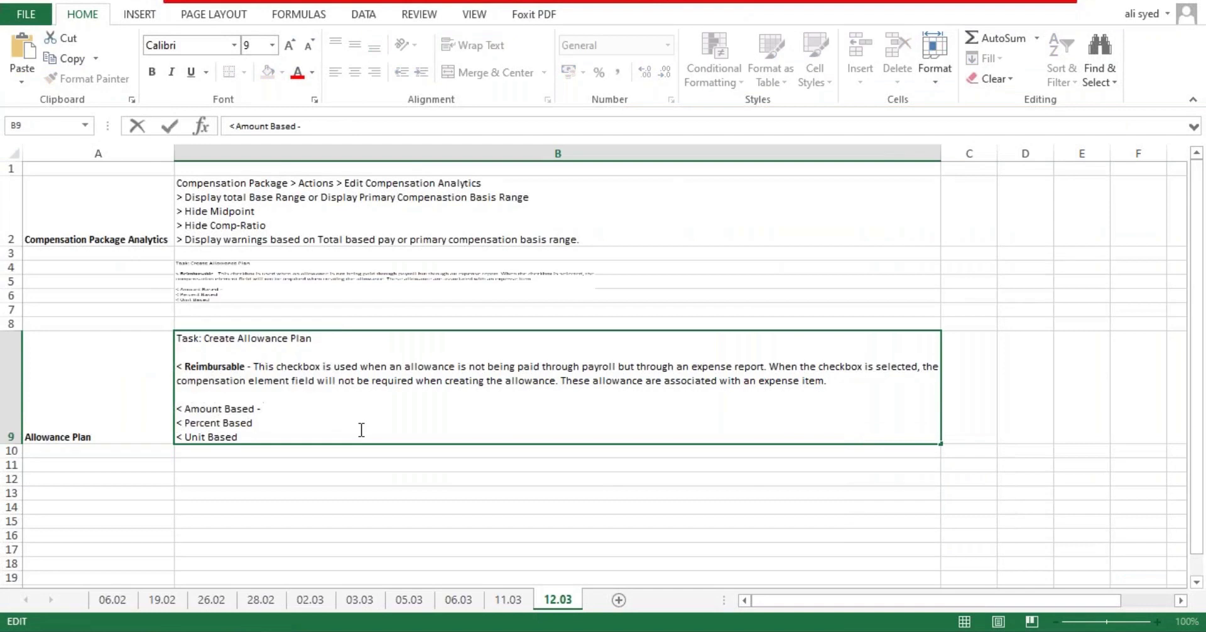
pyautogui.write('Default Amount')
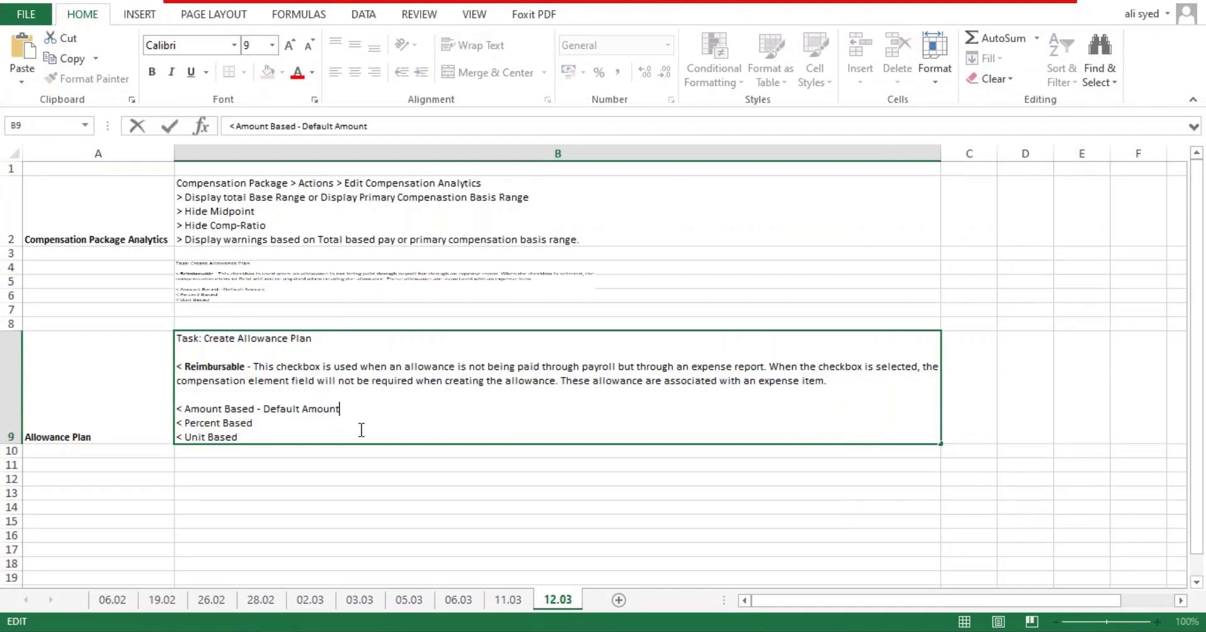
pyautogui.click(264, 409)
pyautogui.hotkey('alt', 'Return')
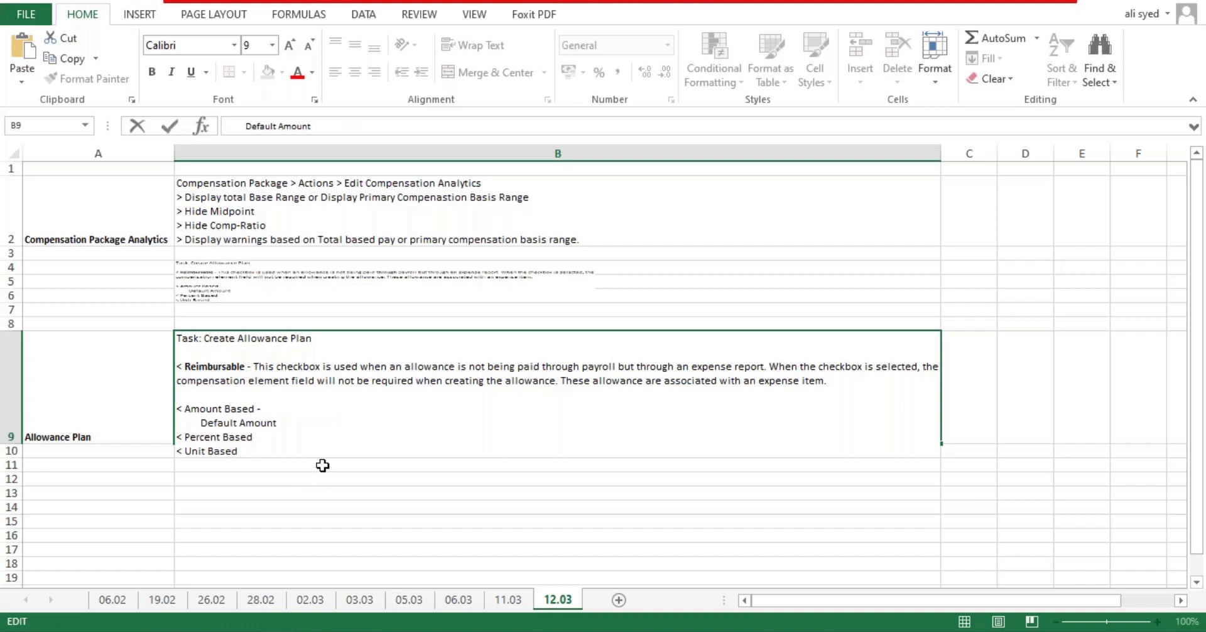
pyautogui.hotkey('alt', 'Return')
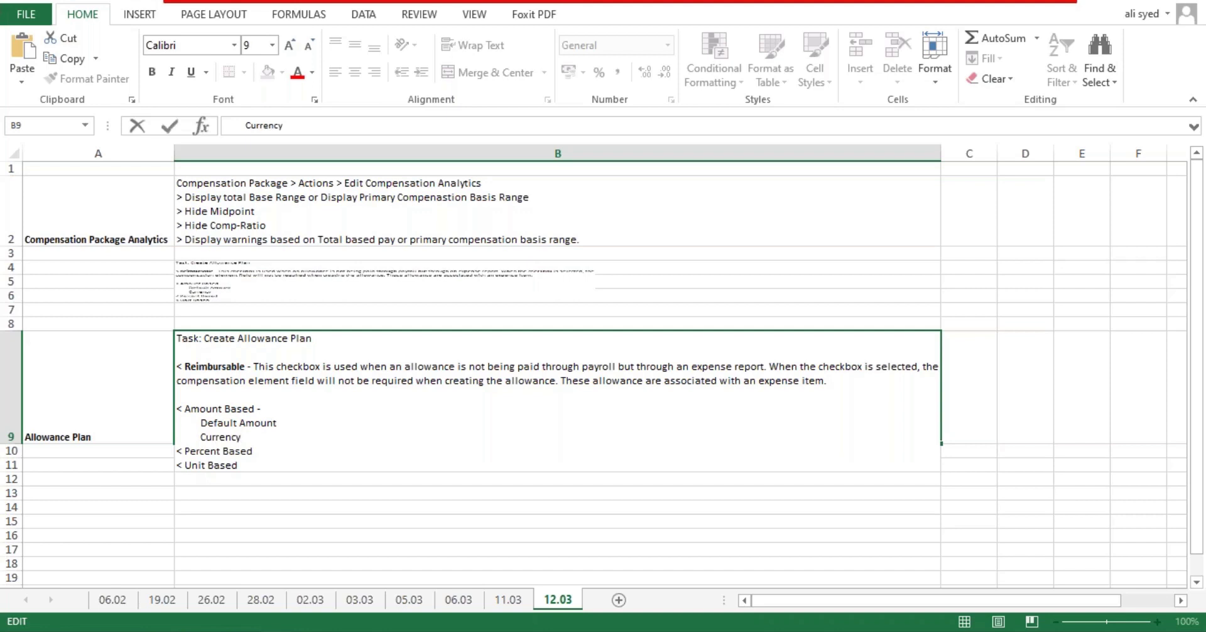
pyautogui.press('Up')
pyautogui.write('& Currency')
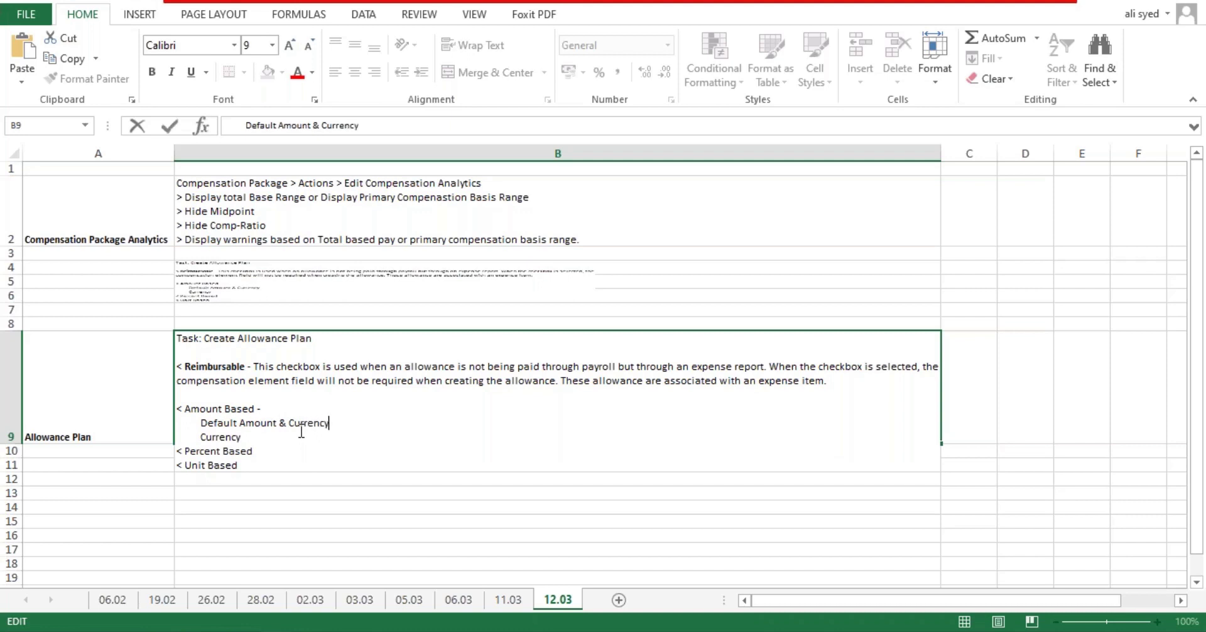
pyautogui.press('Return')
# Step: Append '& Frequency' to the Default Amount line, then switch back to Workday
pyautogui.hotkey('alt', 'Tab')
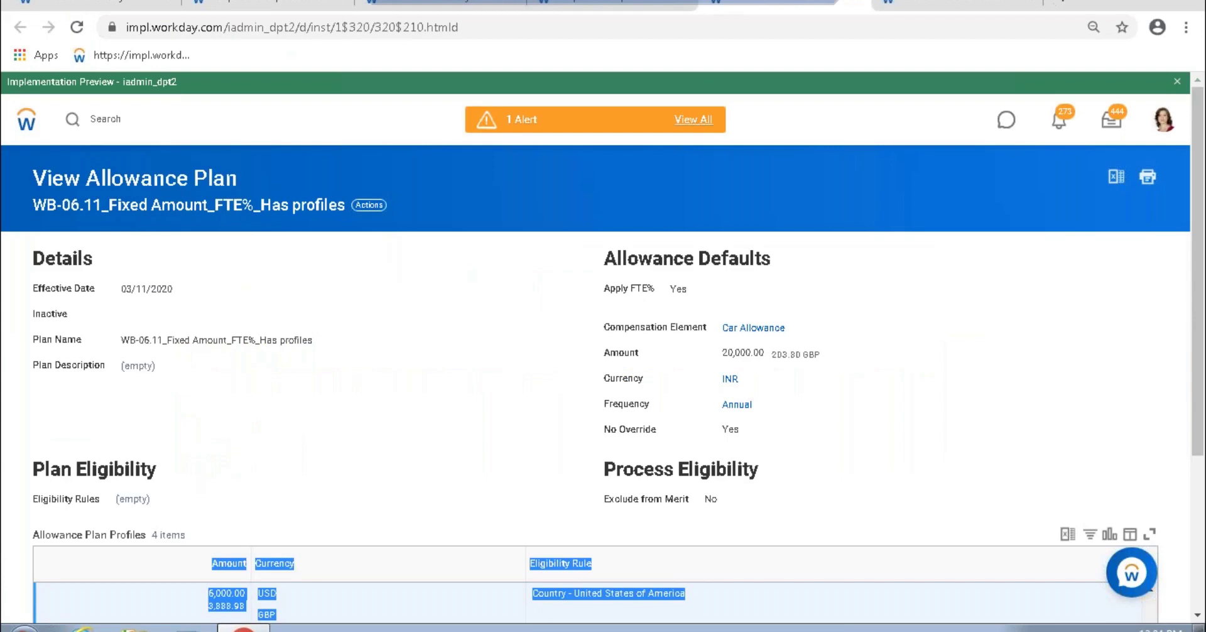
pyautogui.hotkey('alt', 'Tab')
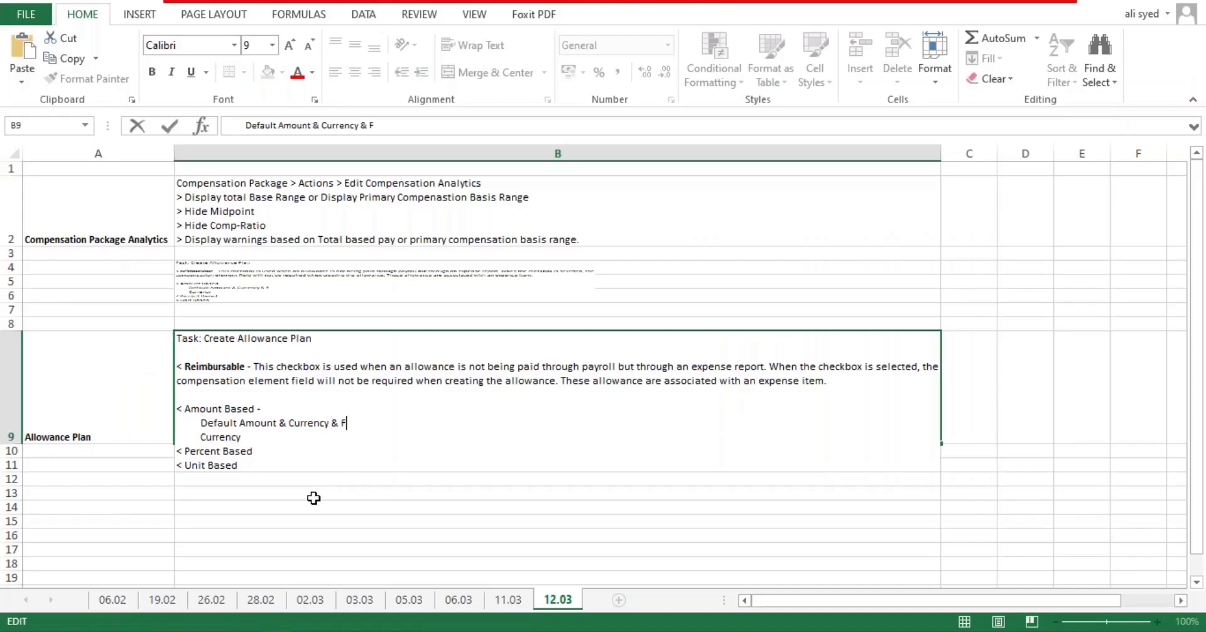
pyautogui.write('& Frequency')
pyautogui.hotkey('alt', 'Tab')
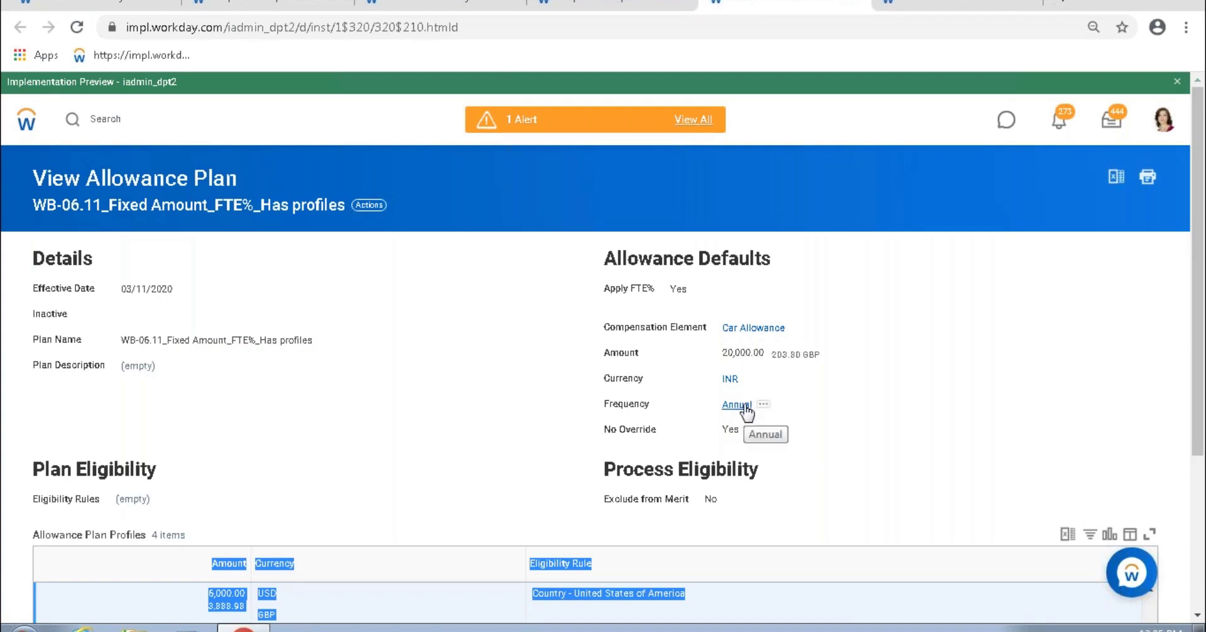
# Step: Check the United States profile's 6,000.00 amount and the plan's Frequency default, then return to Excel
pyautogui.scroll(-2, 757, 418)
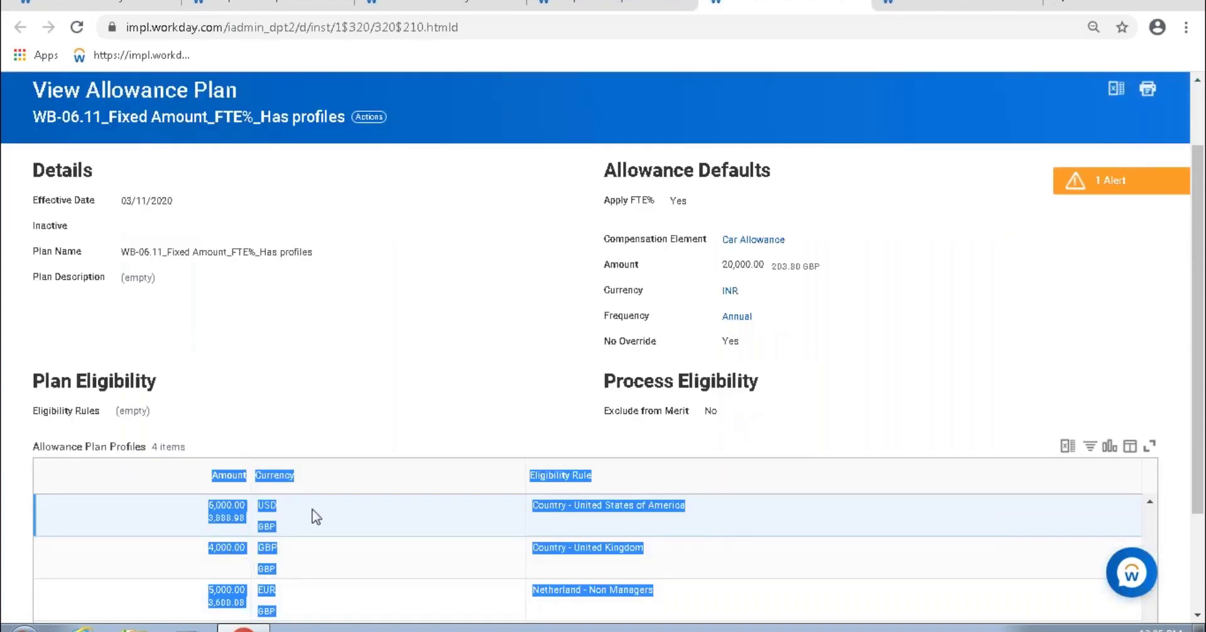
pyautogui.click(251, 530)
pyautogui.doubleClick(213, 506)
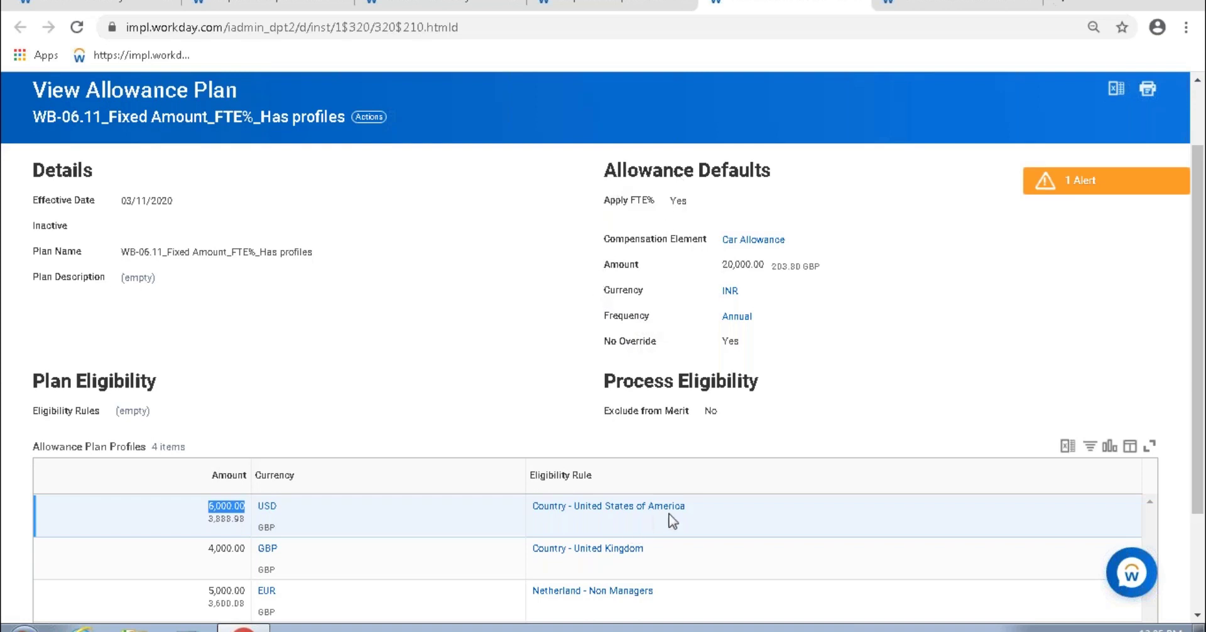
pyautogui.click(726, 515)
pyautogui.moveTo(725, 510); pyautogui.dragTo(198, 504)
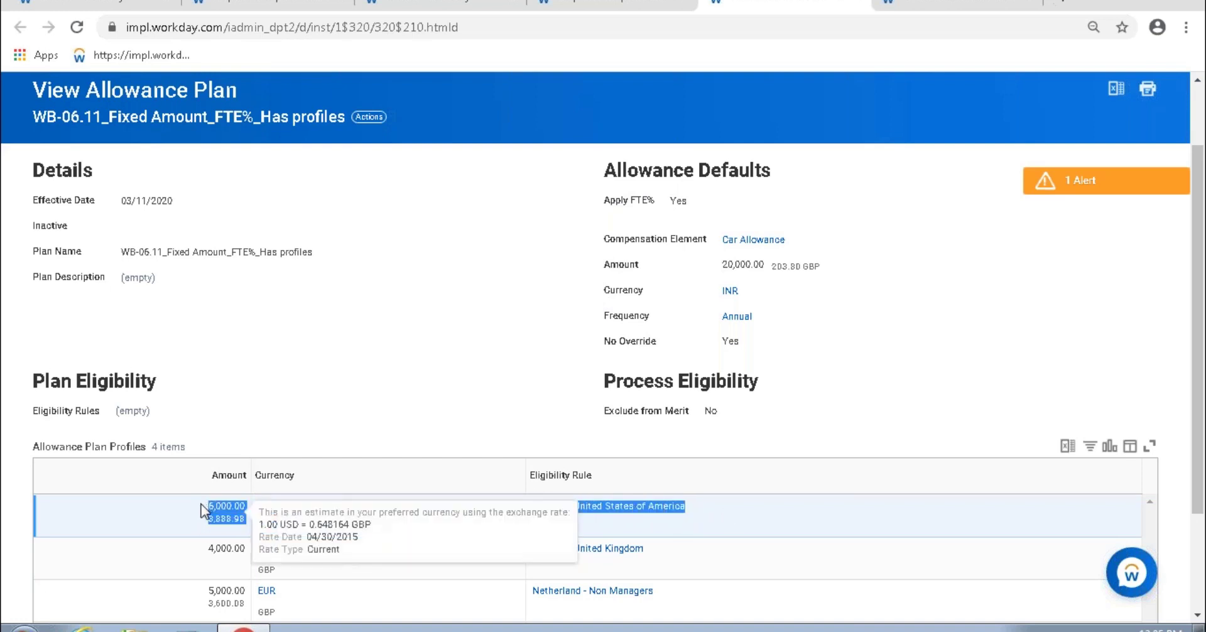
pyautogui.moveTo(600, 317); pyautogui.dragTo(802, 336)
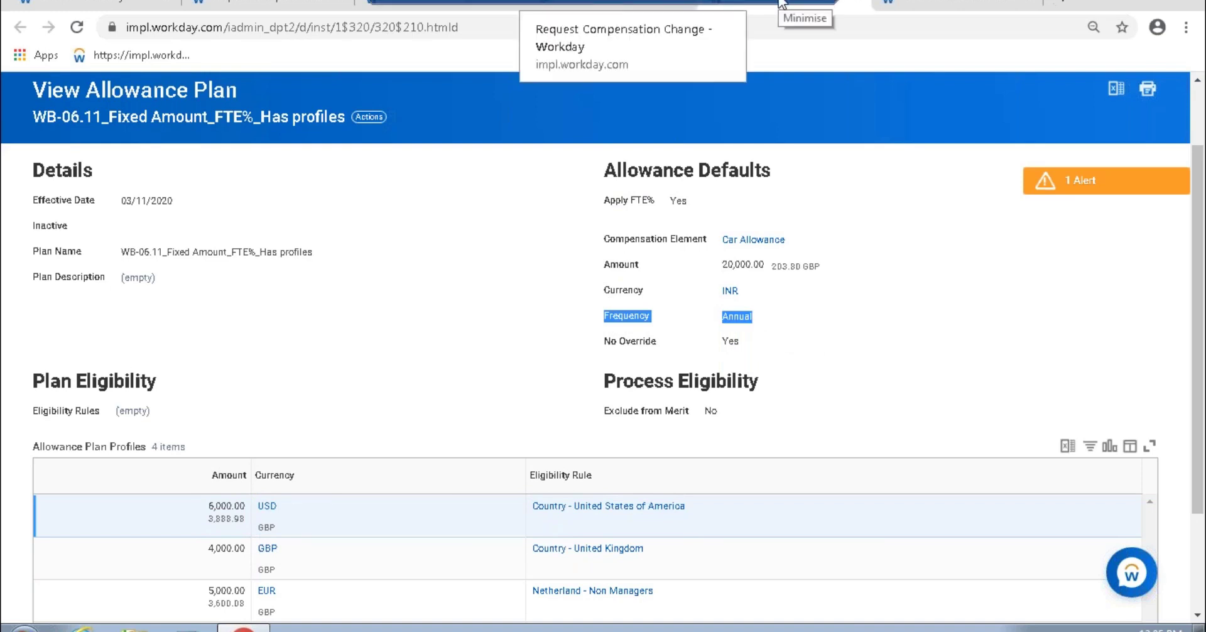
pyautogui.click(781, 3)
pyautogui.moveTo(255, 433); pyautogui.dragTo(218, 443)
# Step: In B9, add 'Compensation Element' and a No Override note about fixed-amount plan defaults
pyautogui.write('CC')
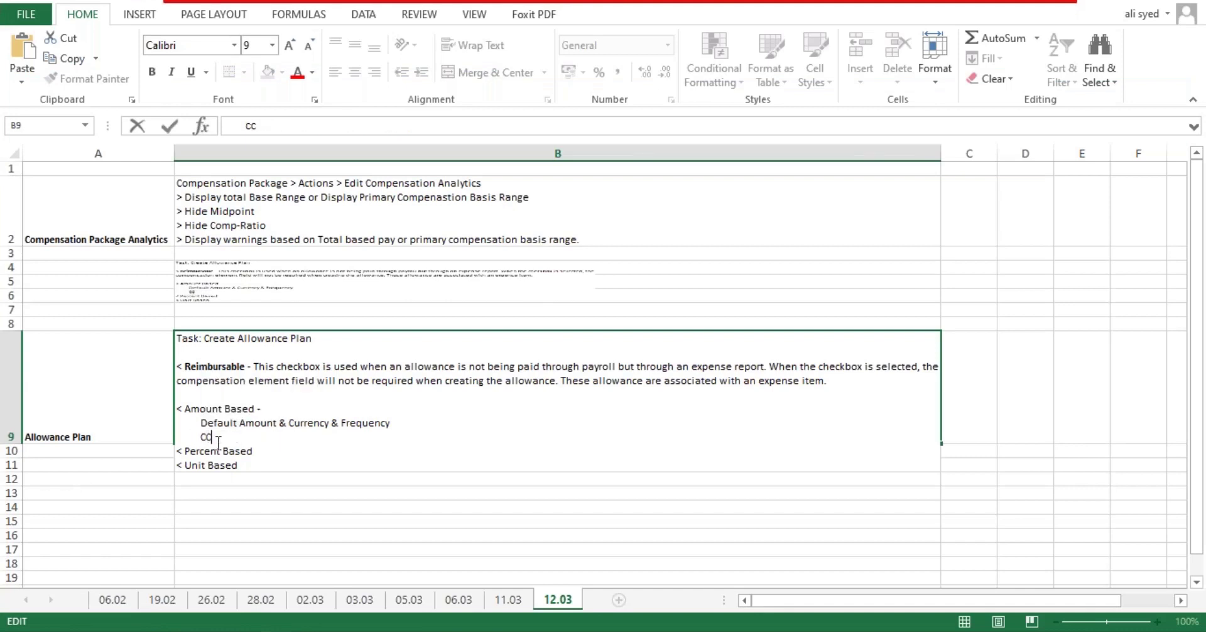
pyautogui.write('ompensa')
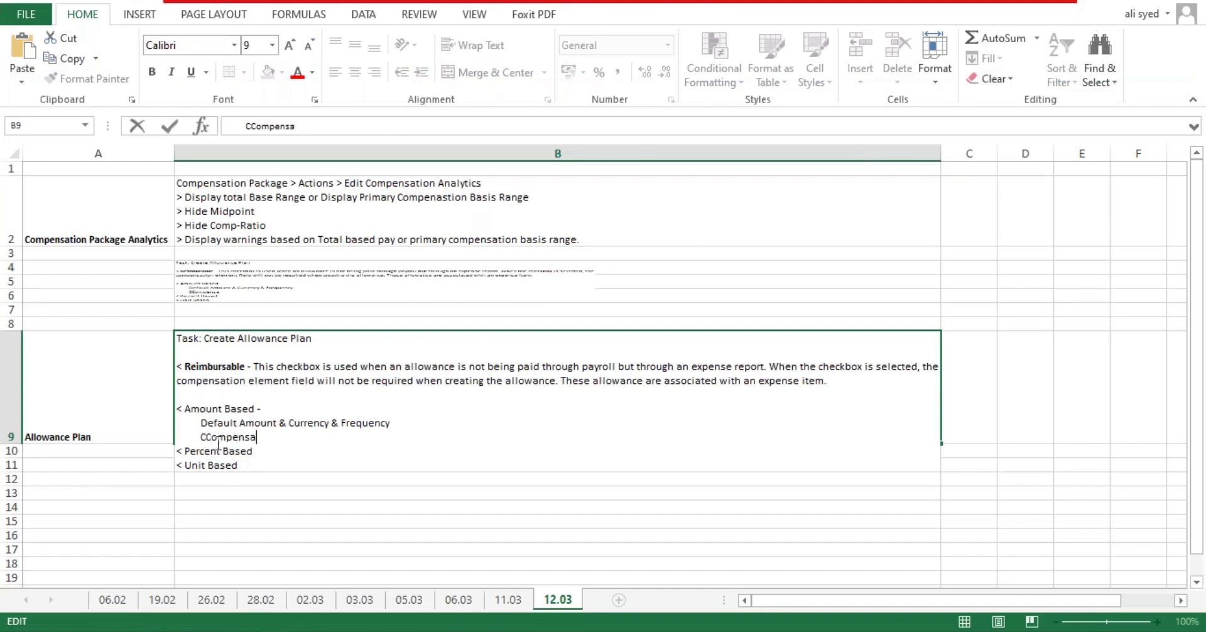
pyautogui.write('tion Elemt')
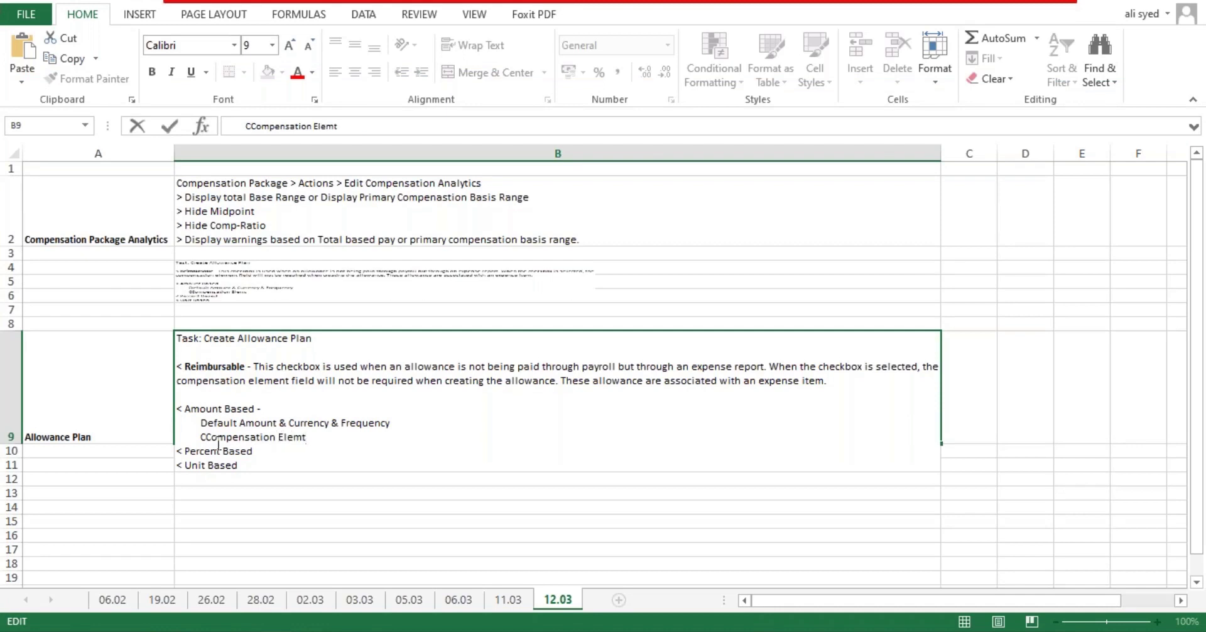
pyautogui.write('men')
pyautogui.hotkey('alt', 'Return')
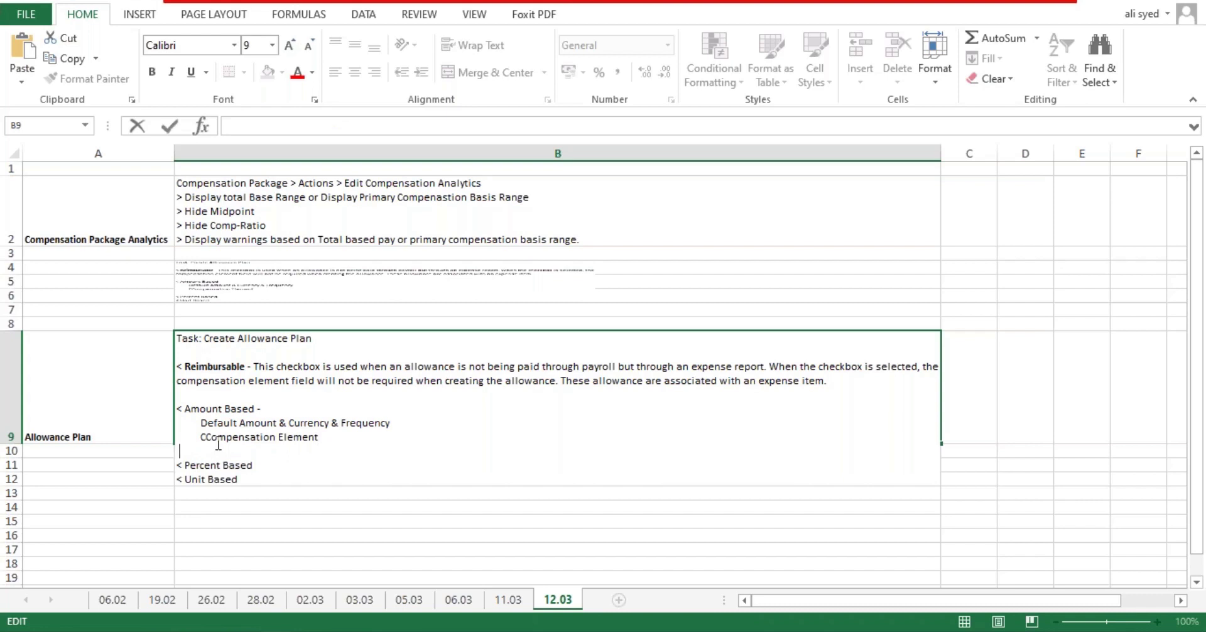
pyautogui.press('Up')
pyautogui.press('Delete')
pyautogui.press('Down')
pyautogui.write('No Override - Sel')
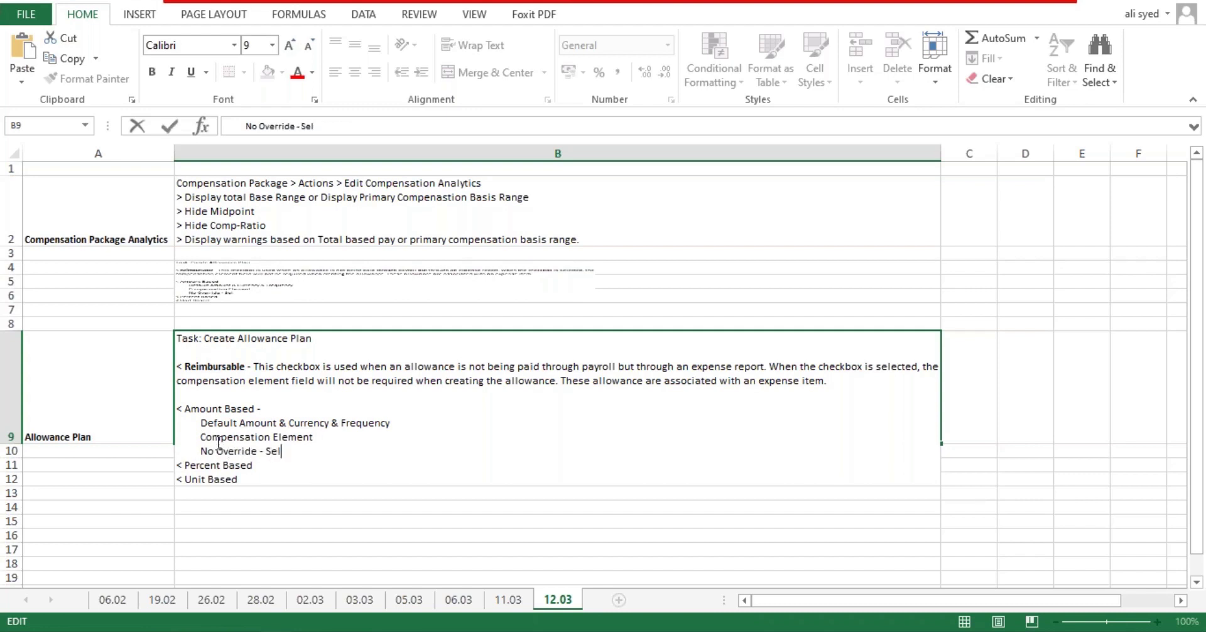
pyautogui.write('cting this checkbox, makes the plan ')
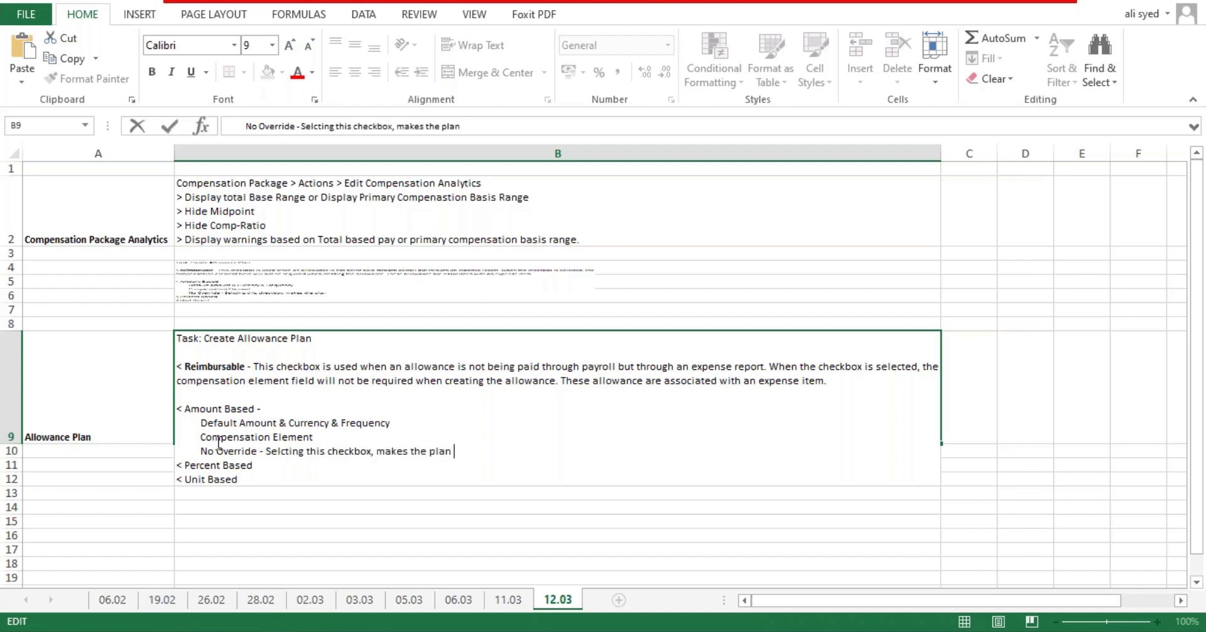
pyautogui.write('fixed amou')
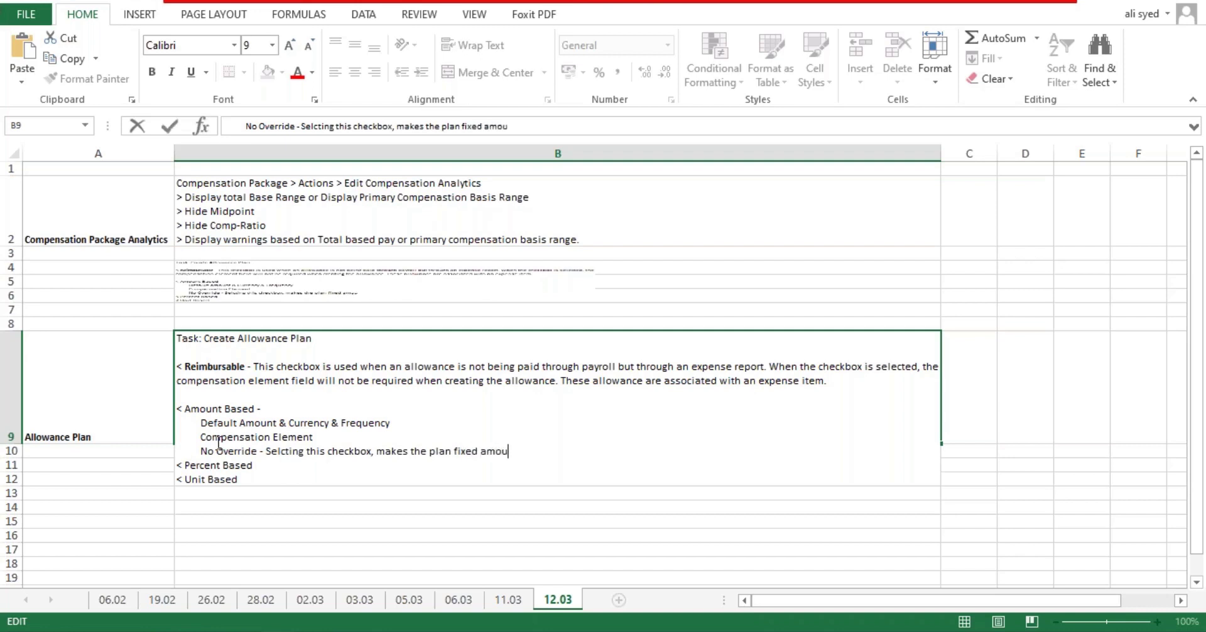
pyautogui.write('nt plan and the ')
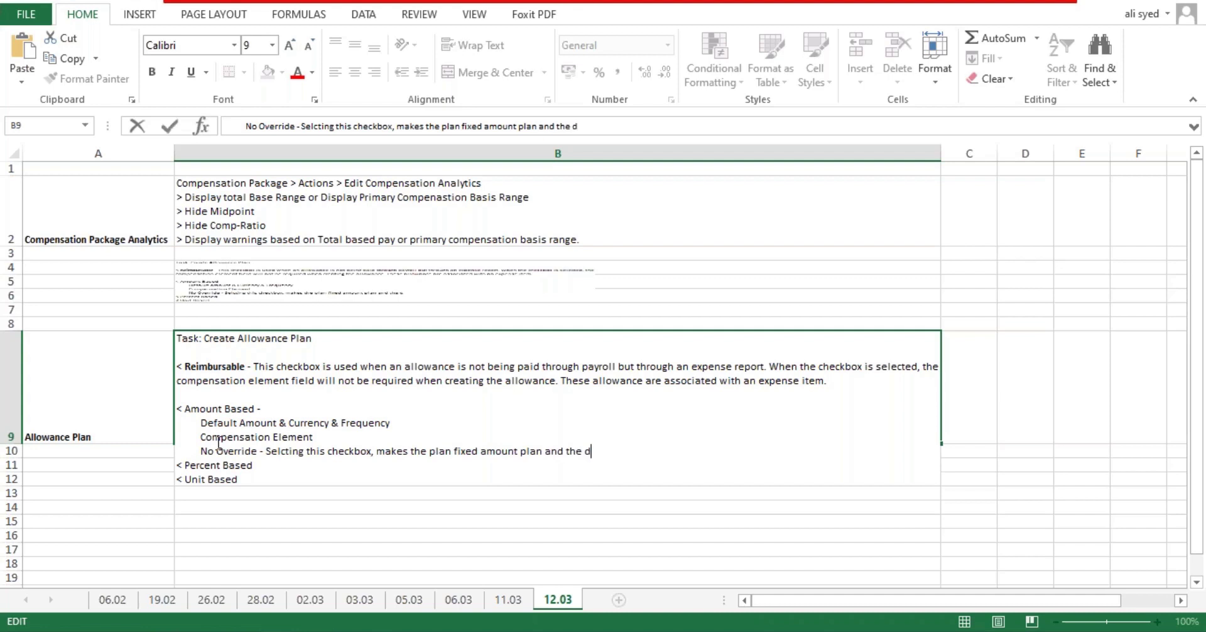
pyautogui.write('default prop')
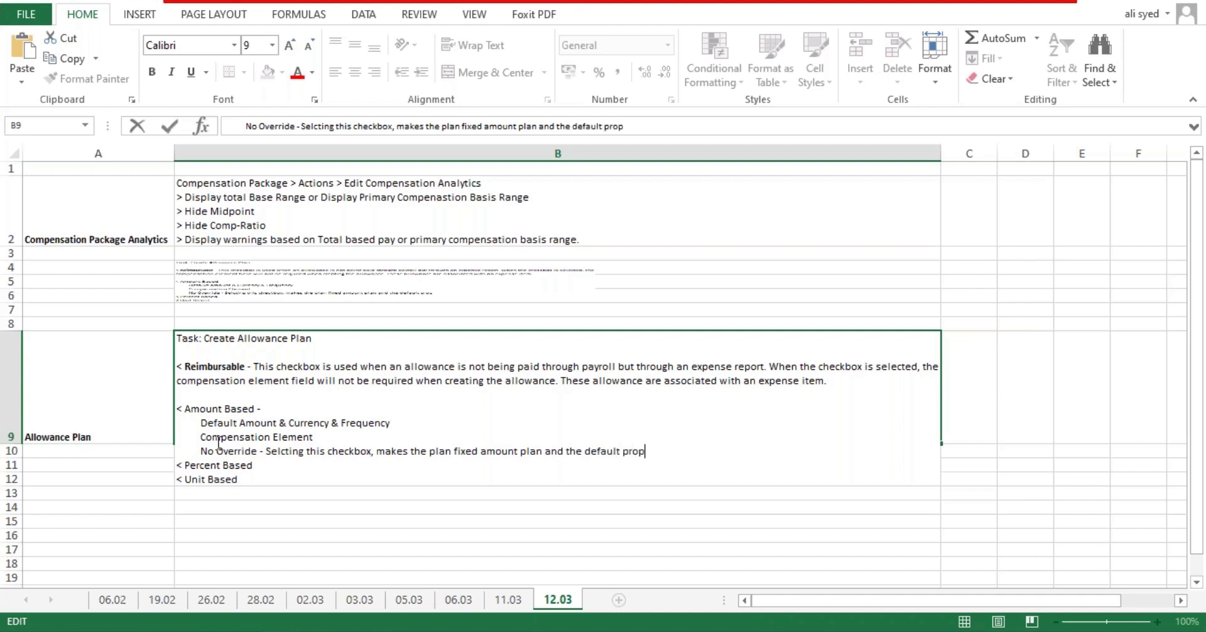
pyautogui.write('osed cannot')
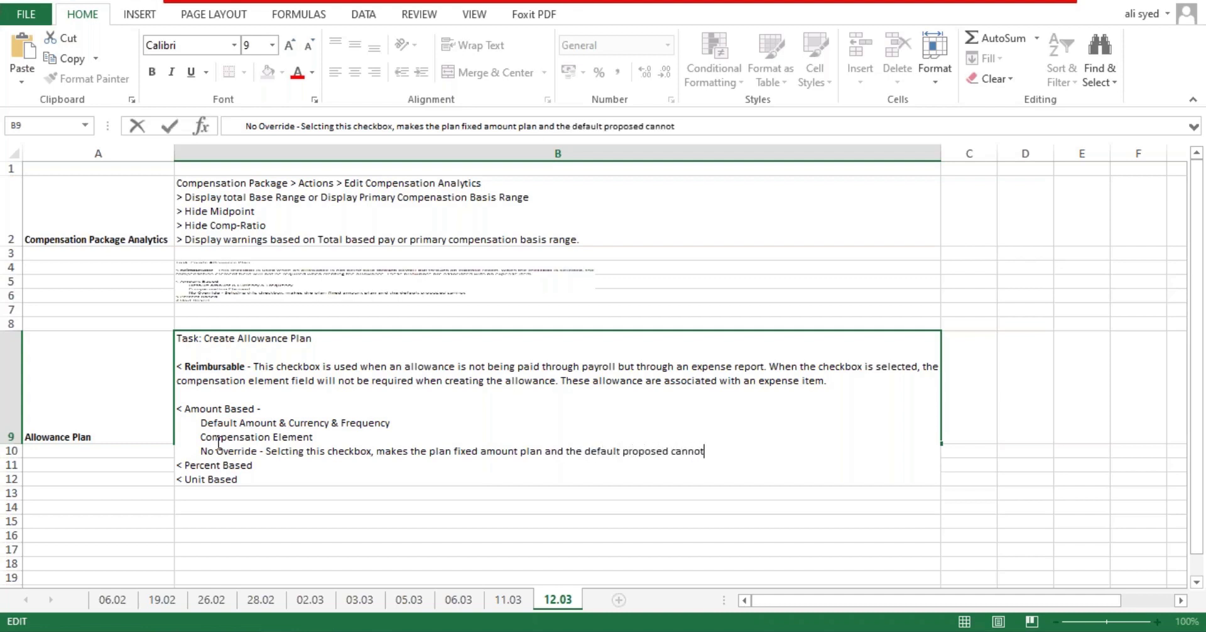
pyautogui.write(' be changed a')
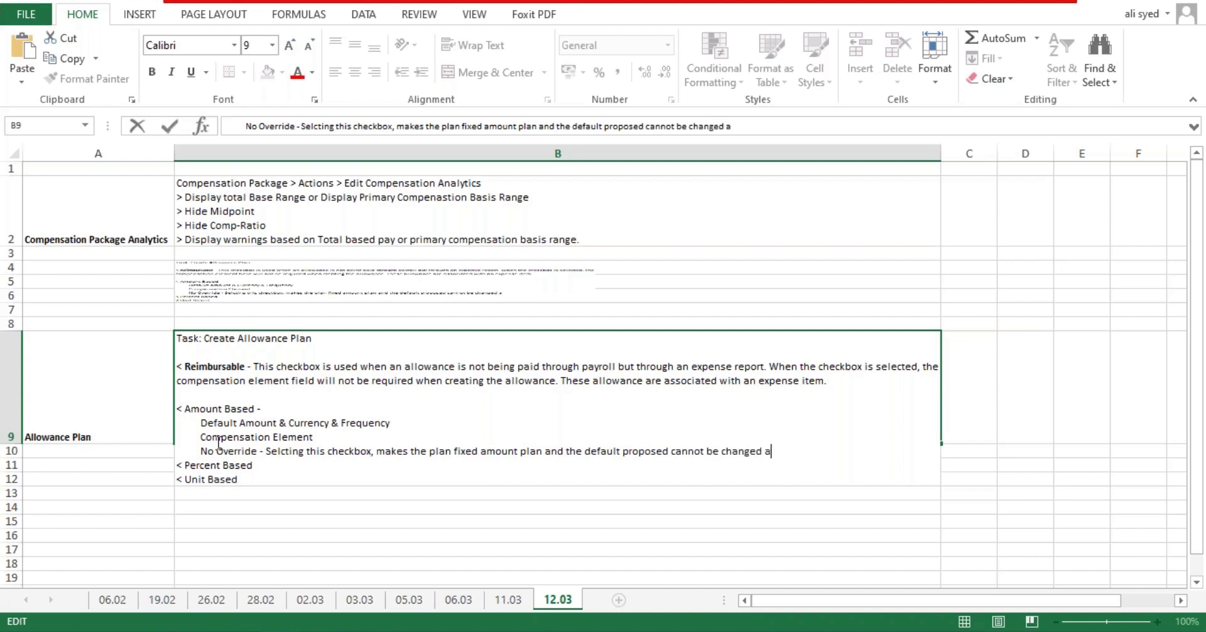
pyautogui.write('t the time of plan assignment.')
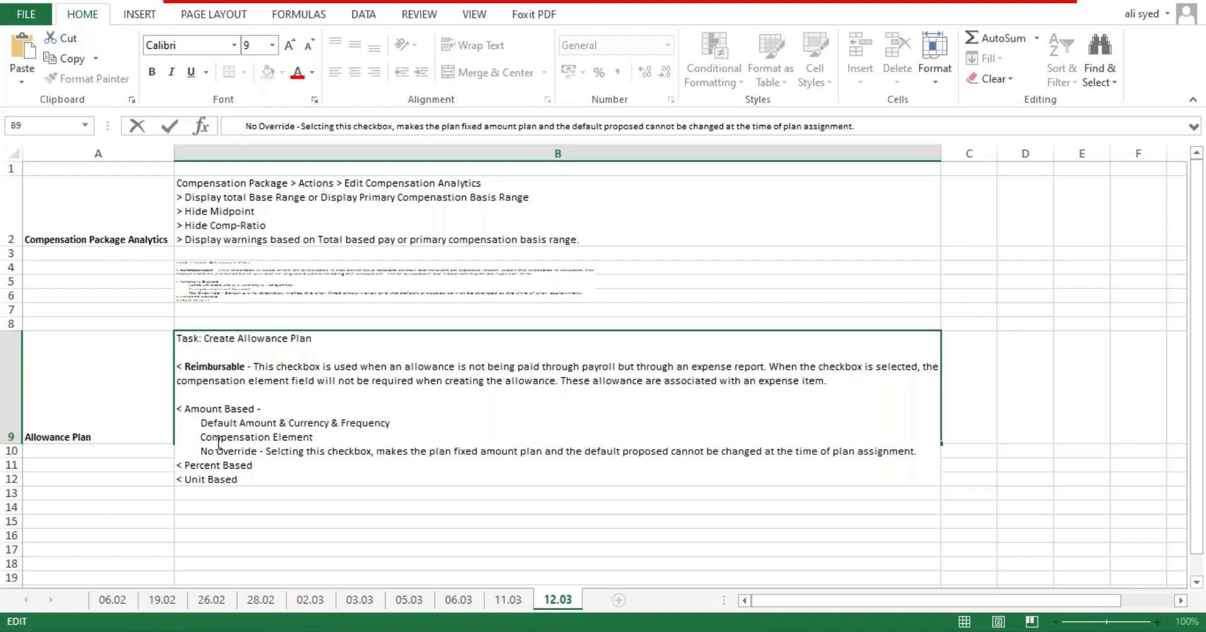
pyautogui.press('Return')
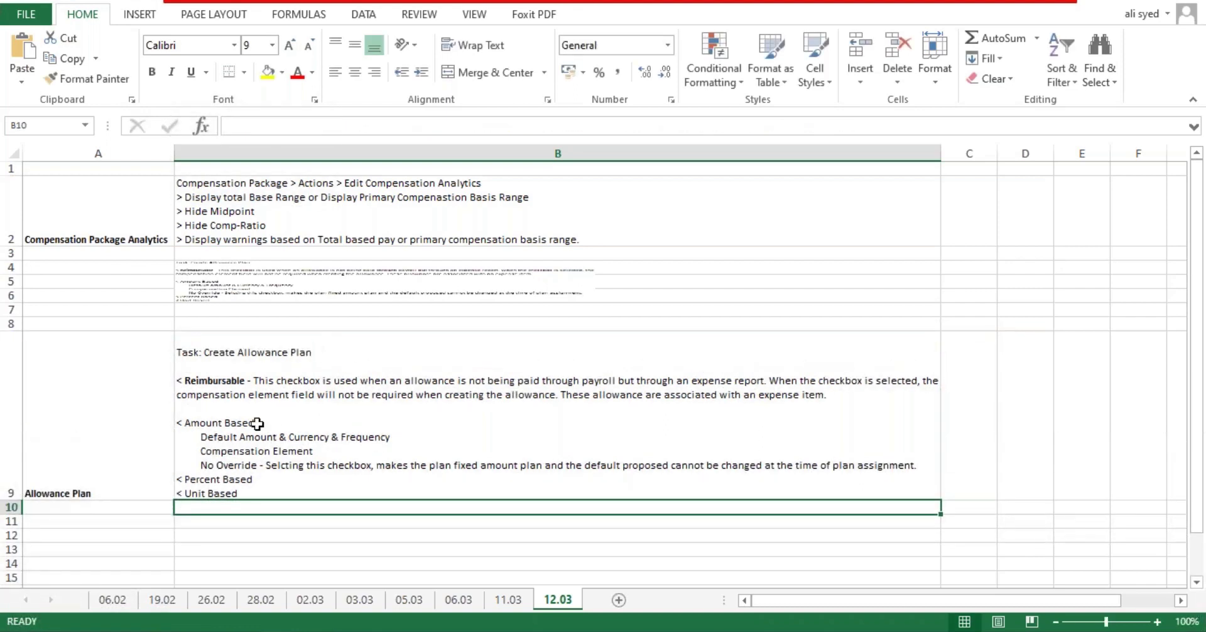
# Step: Move the Compensation Element line under a new 'All Allownace plans:' heading in B9
pyautogui.click(921, 462)
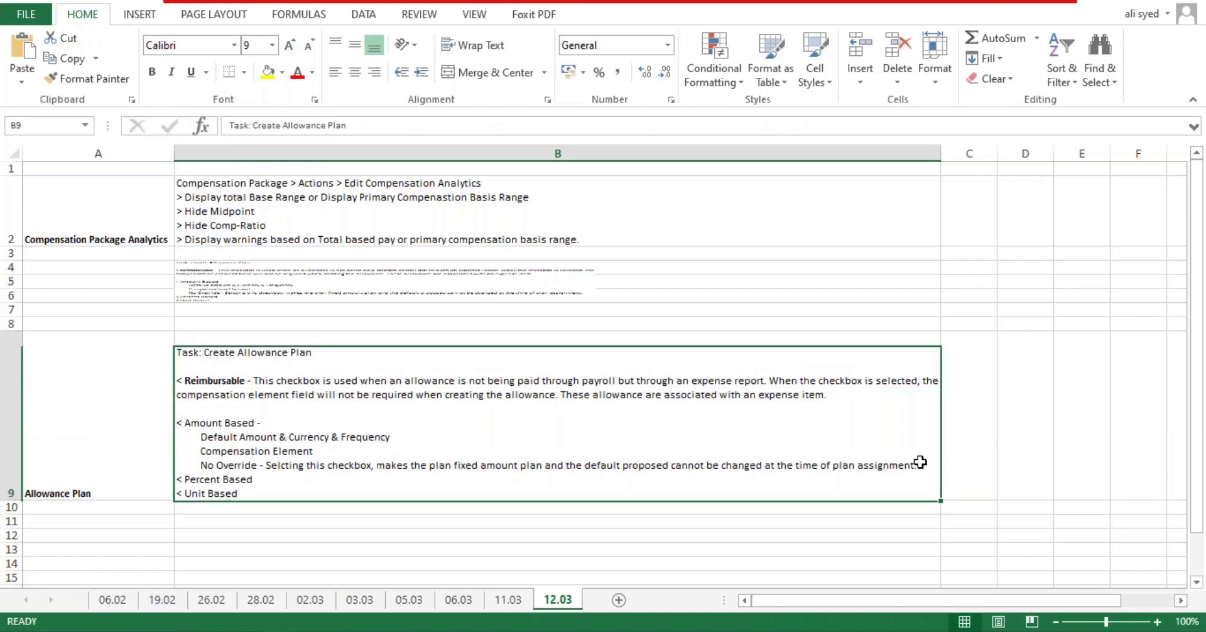
pyautogui.doubleClick(917, 465)
pyautogui.click(188, 410)
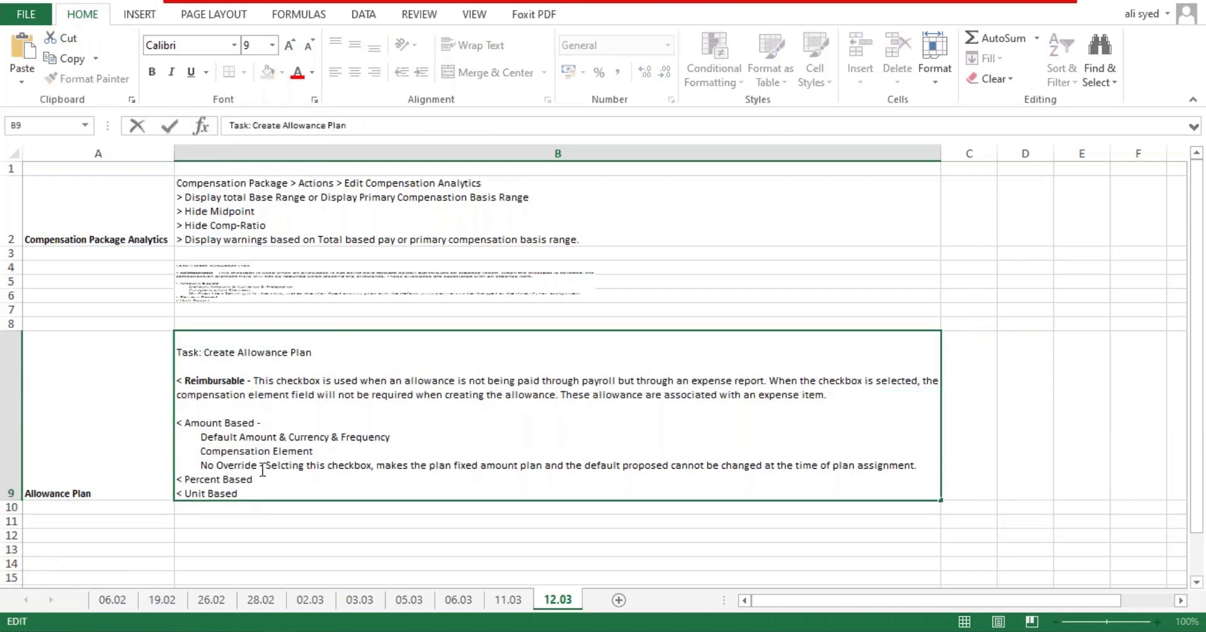
pyautogui.hotkey('alt', 'Return')
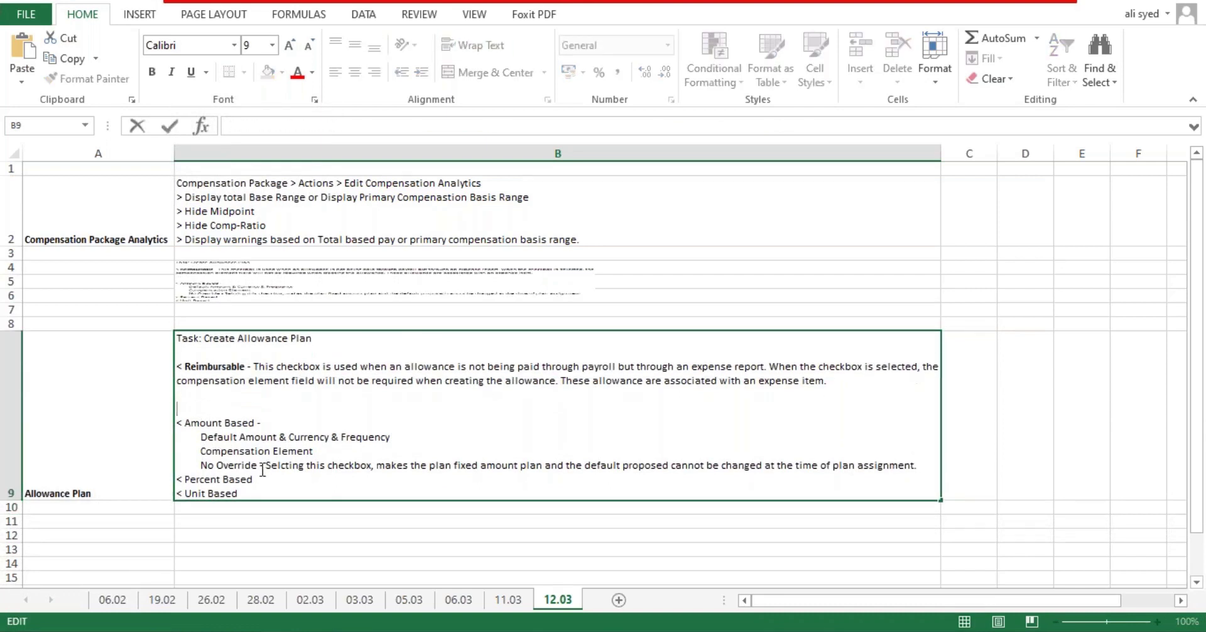
pyautogui.moveTo(314, 451); pyautogui.dragTo(178, 455)
pyautogui.hotkey('ctrl', 'c')
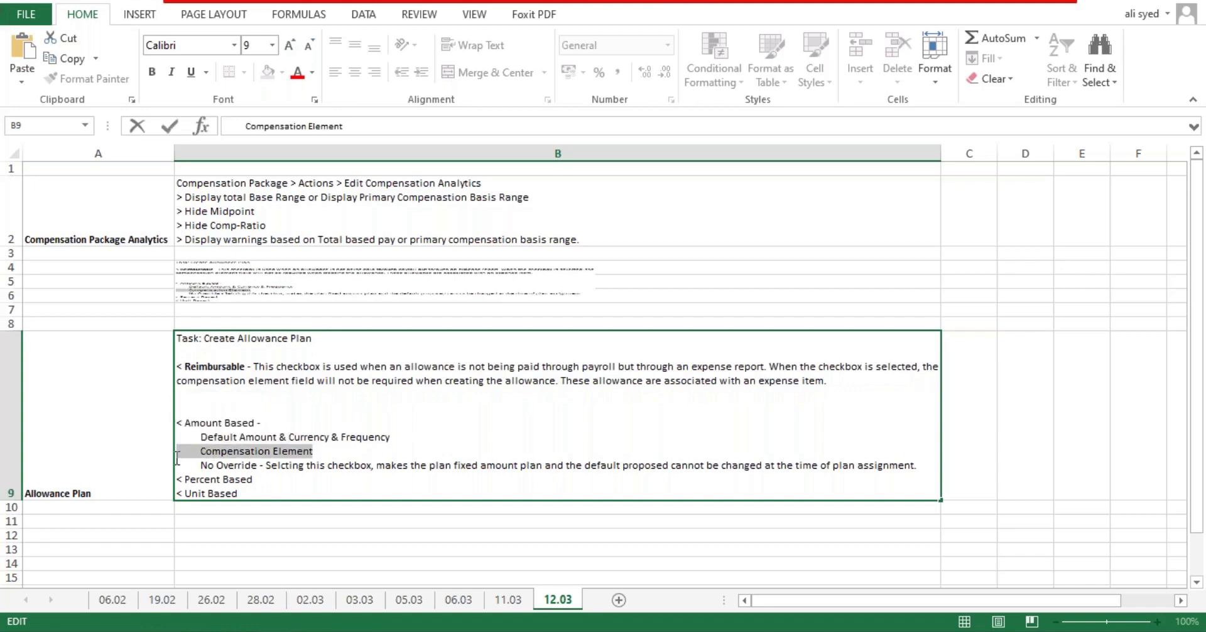
pyautogui.press('Delete')
pyautogui.press('Delete')
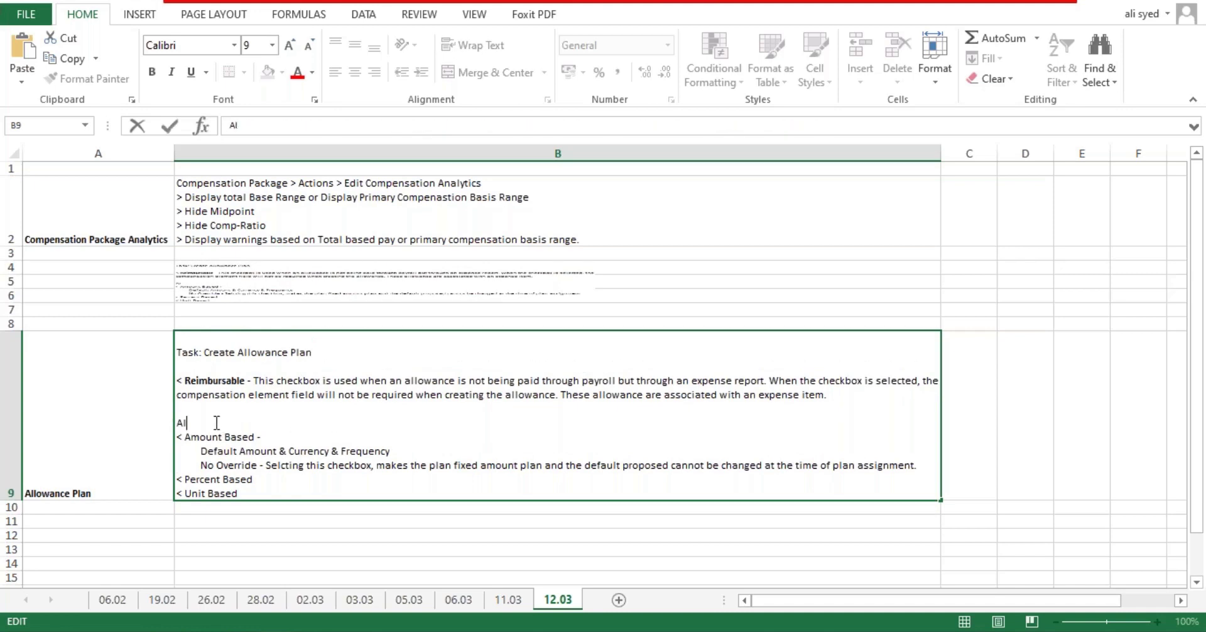
pyautogui.write('Allownace l')
pyautogui.press('BackSpace')
pyautogui.write('plans')
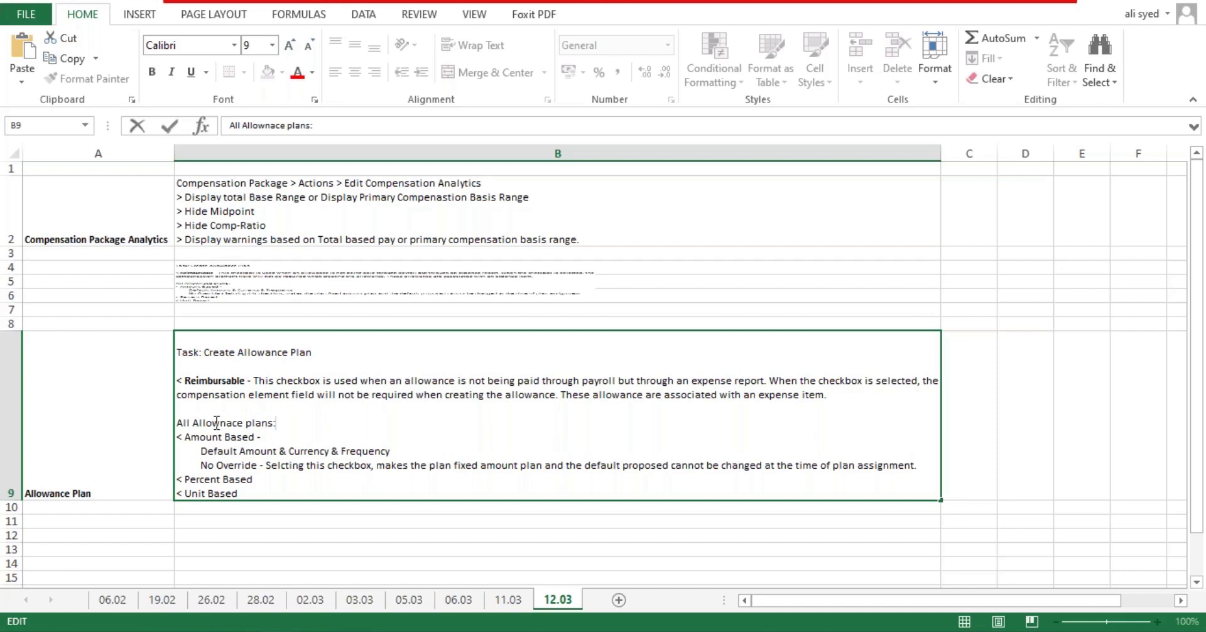
pyautogui.write(':')
pyautogui.hotkey('alt', 'Return')
pyautogui.hotkey('ctrl', 'v')
pyautogui.press('Return')
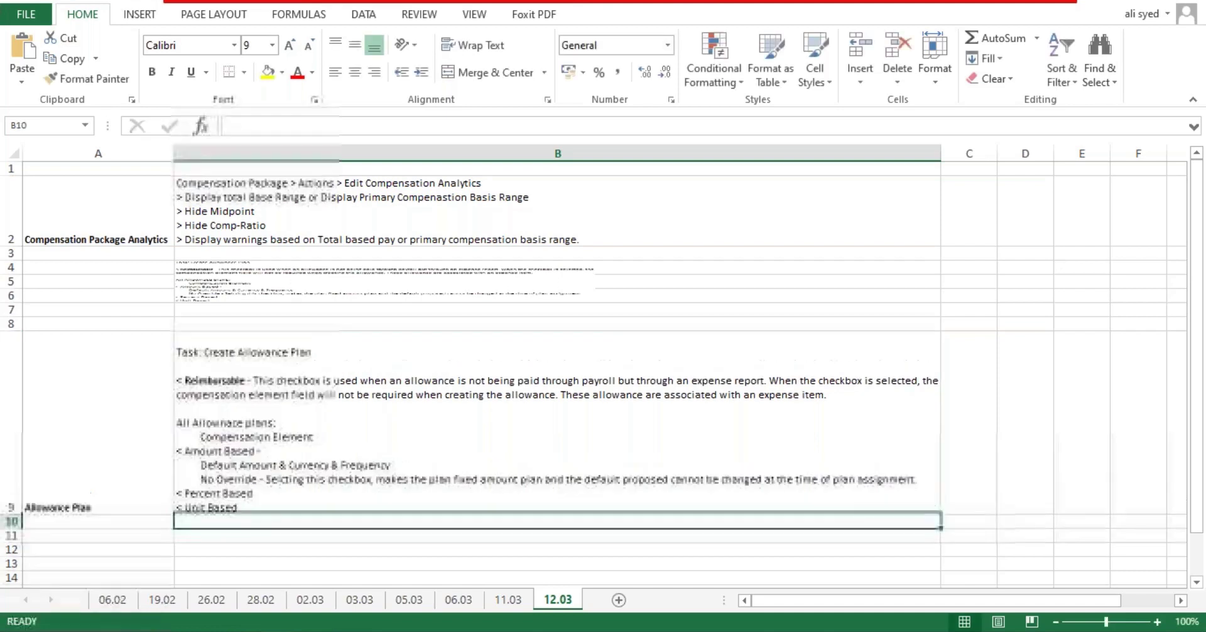
# Step: Add 'Allowance plan profile - To localize the allowance plan' below Compensation Element
pyautogui.doubleClick(320, 444)
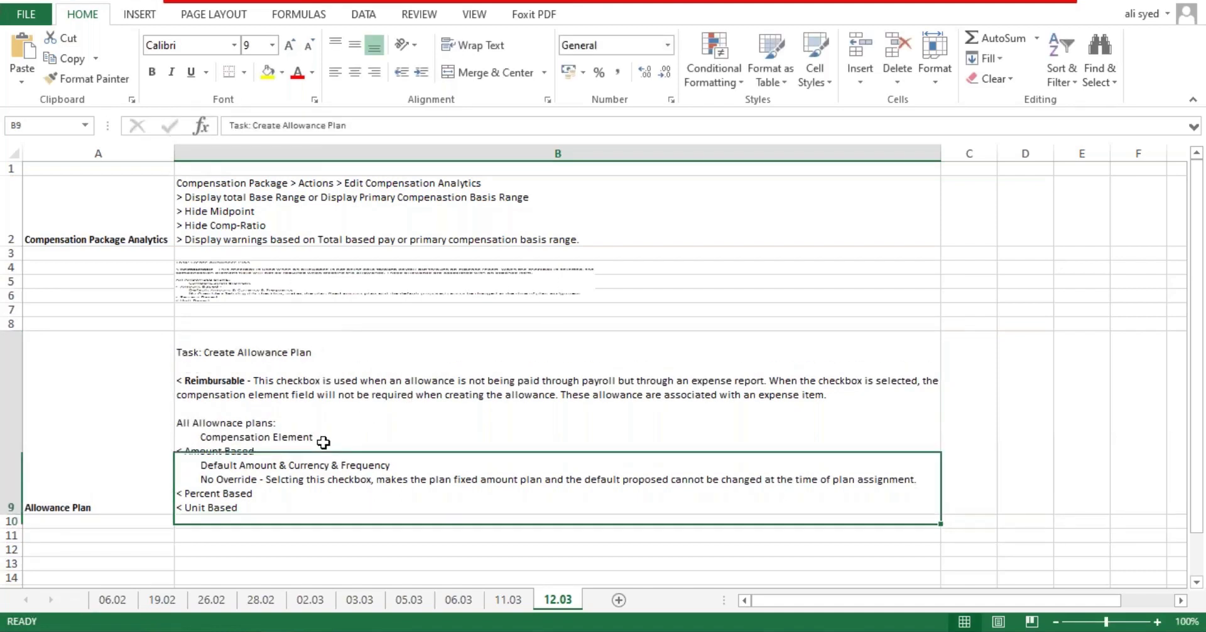
pyautogui.hotkey('alt', 'Return')
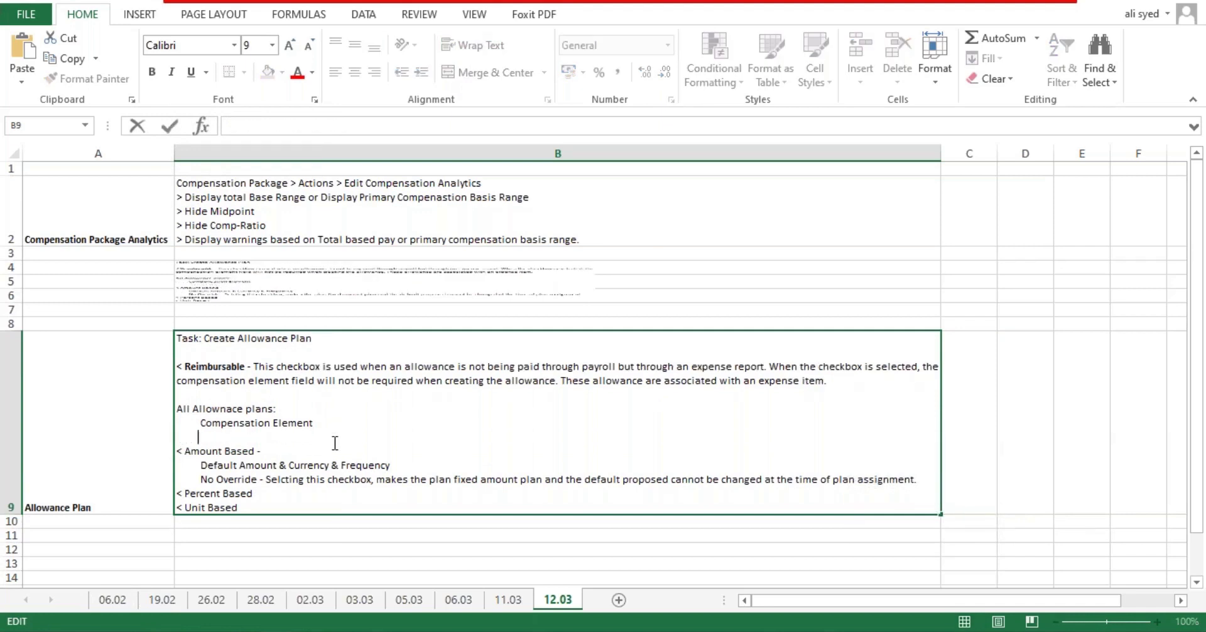
pyautogui.write('Allowance plan profile -')
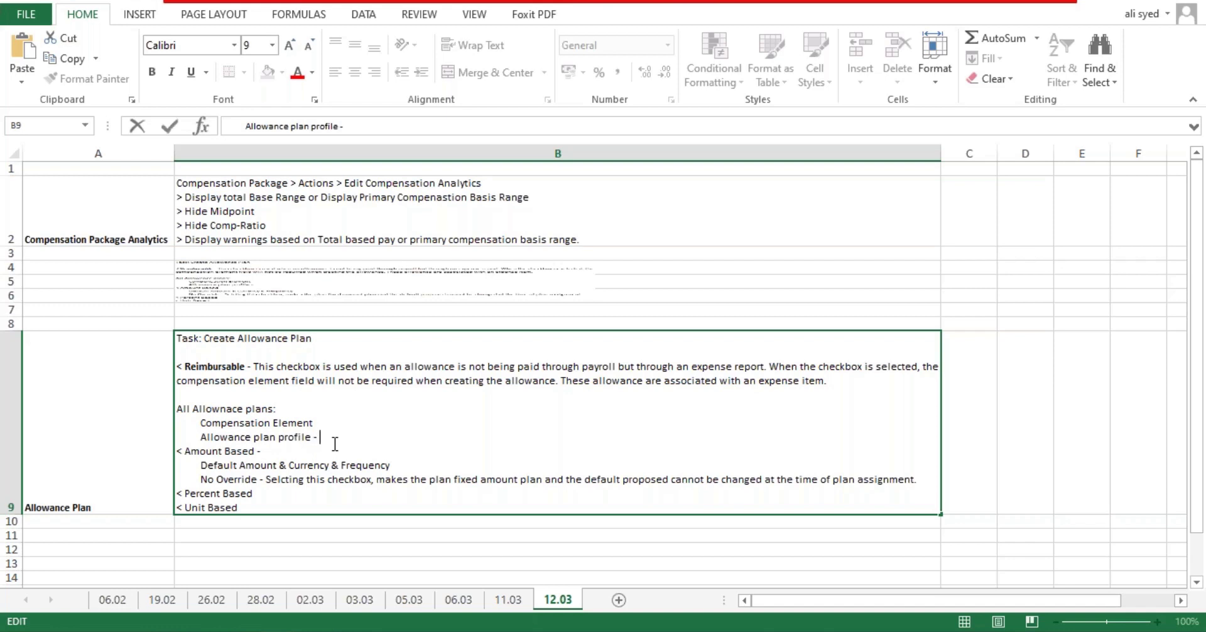
pyautogui.write(' To localize the al')
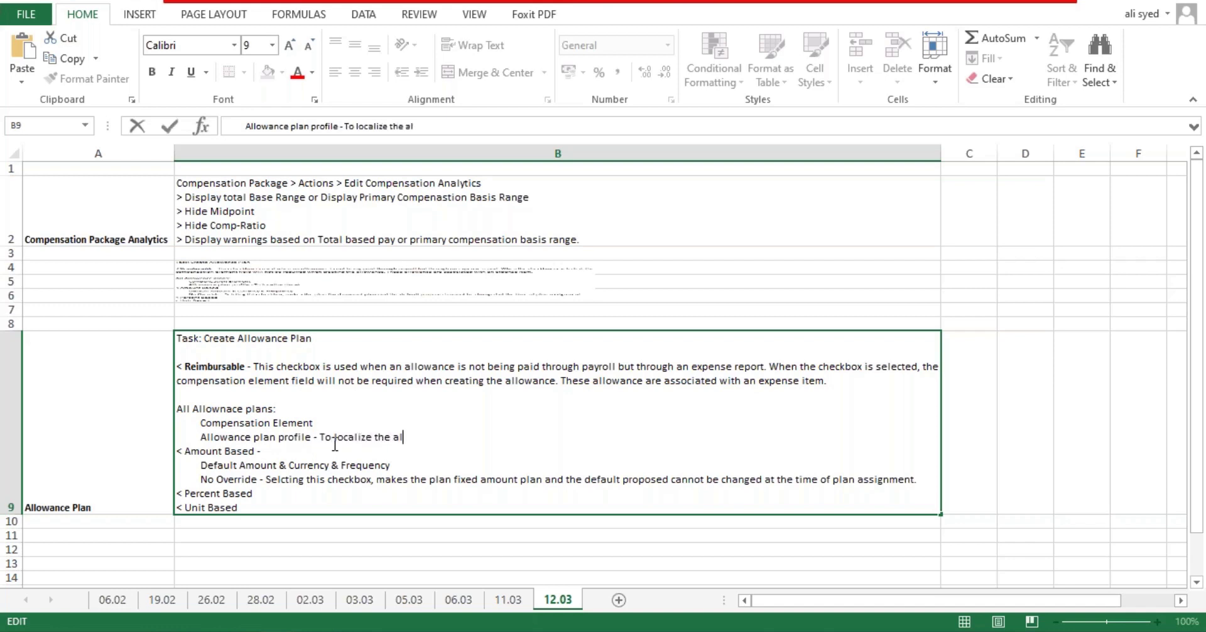
pyautogui.write('lowance plan.')
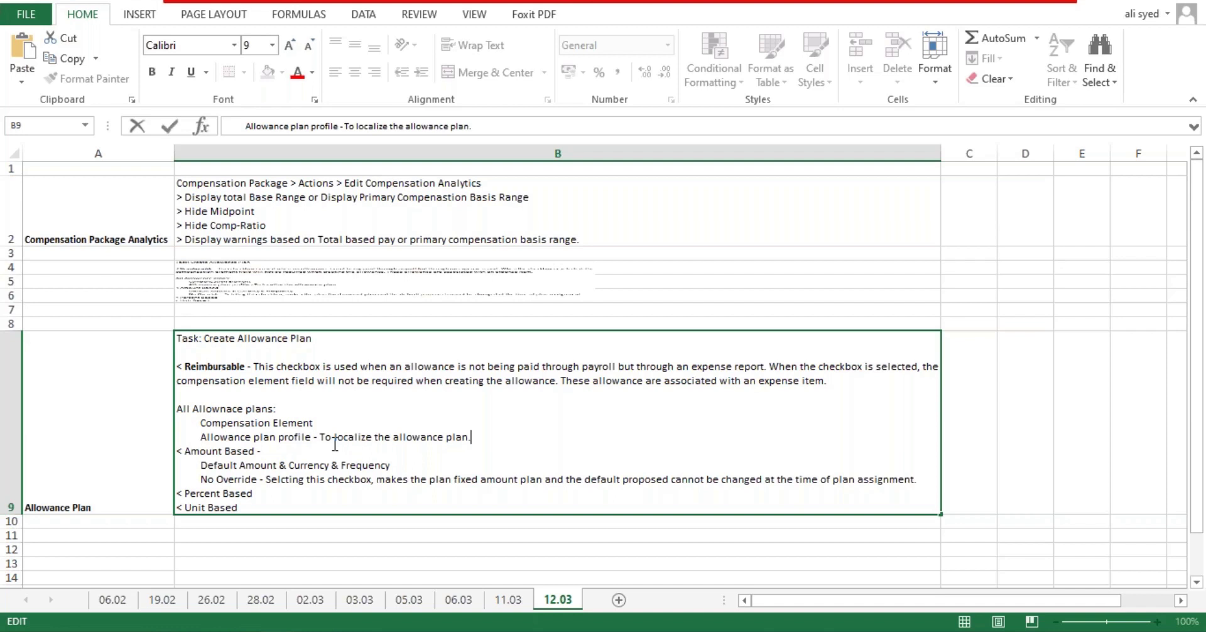
pyautogui.hotkey('alt', 'Return')
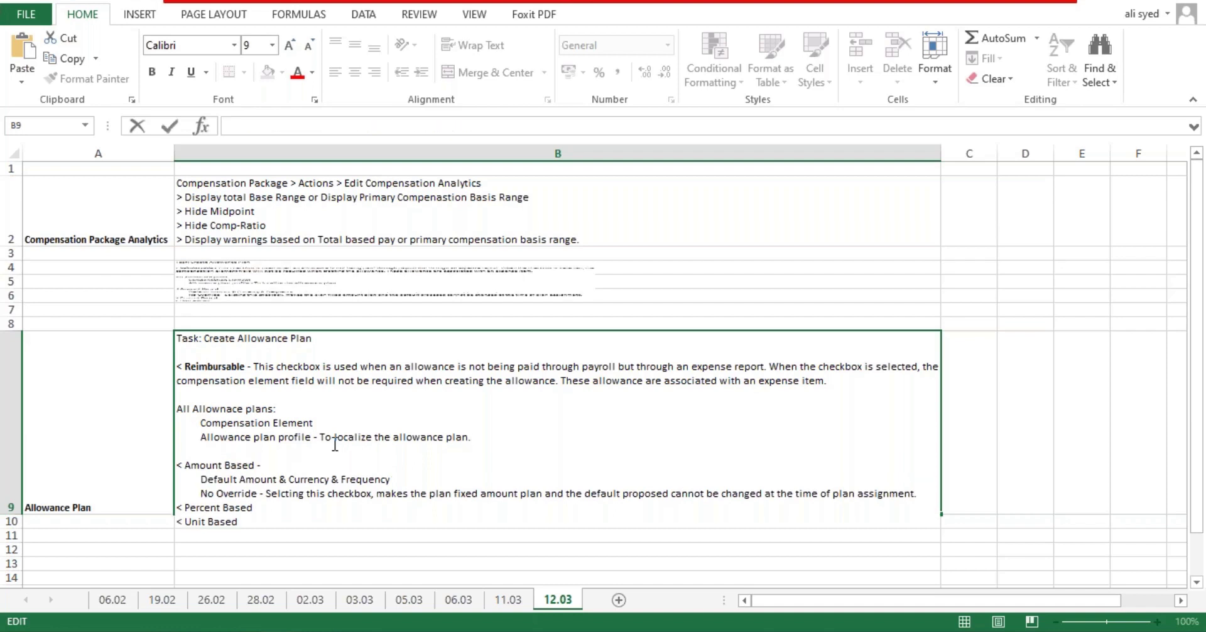
pyautogui.press('Return')
pyautogui.scroll(-1, 404, 449)
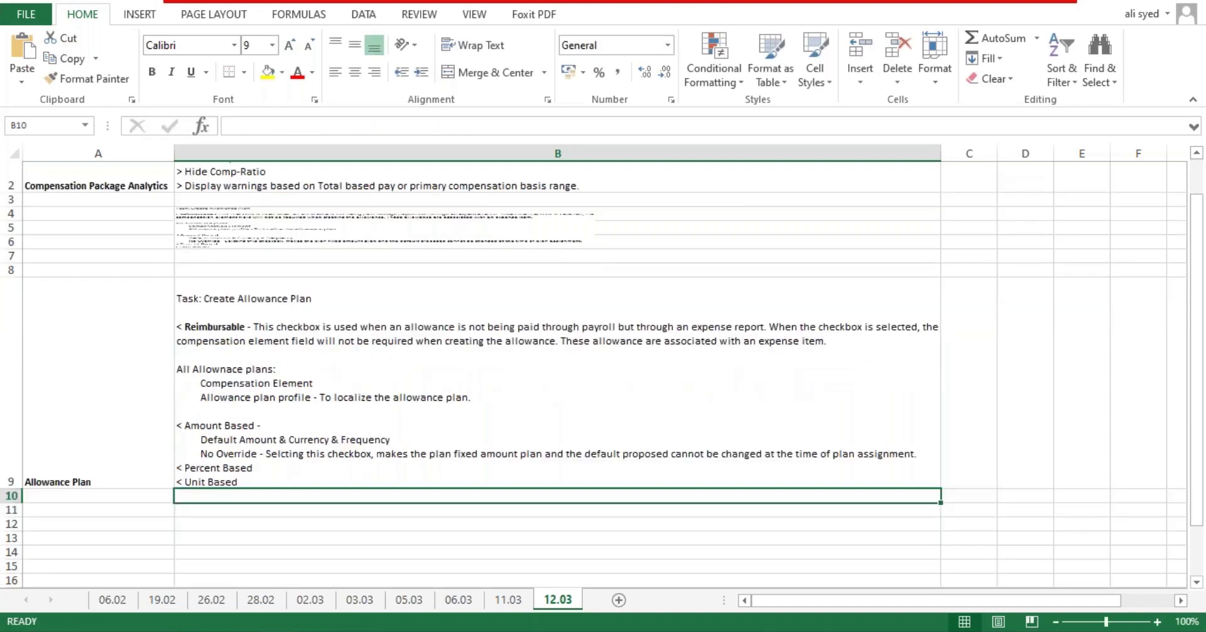
pyautogui.scroll(-2, 407, 469)
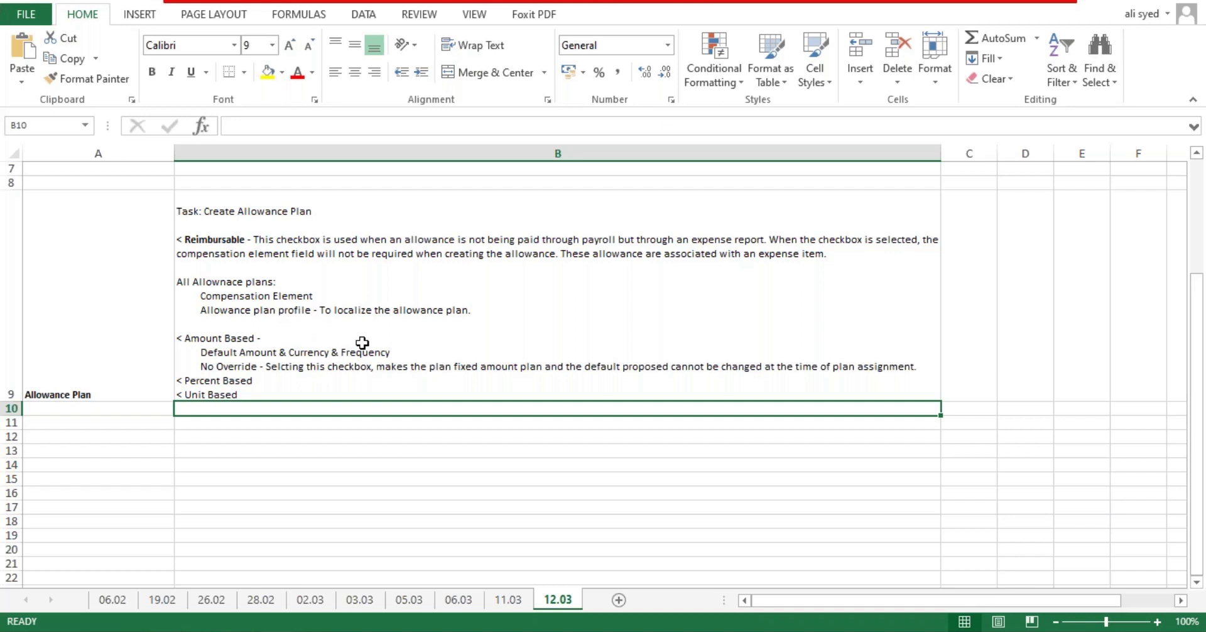
# Step: Insert the word 'have' into the plans heading of the B9 note
pyautogui.doubleClick(369, 316)
pyautogui.moveTo(278, 310); pyautogui.dragTo(481, 311)
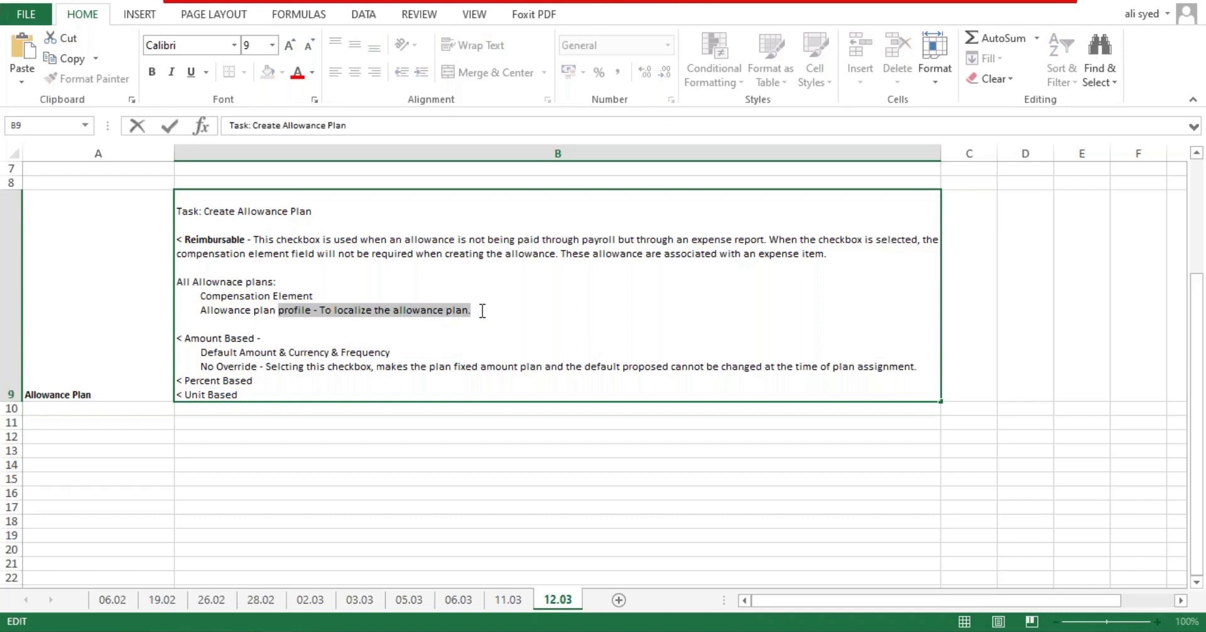
pyautogui.click(275, 281)
pyautogui.write('have')
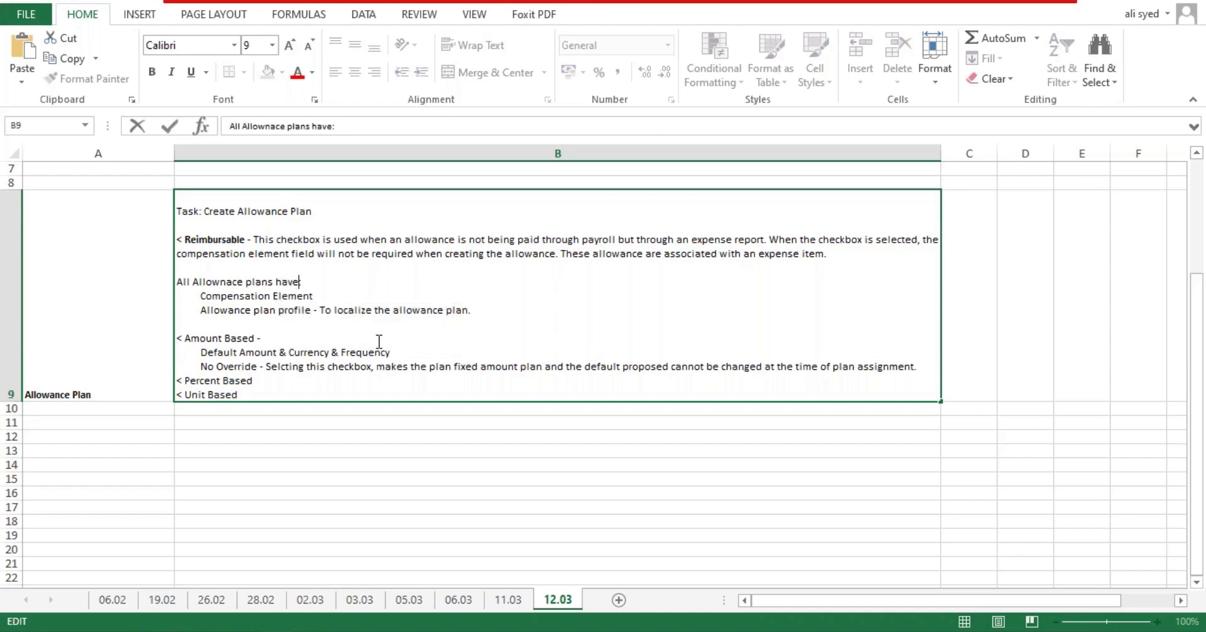
pyautogui.press('Return')
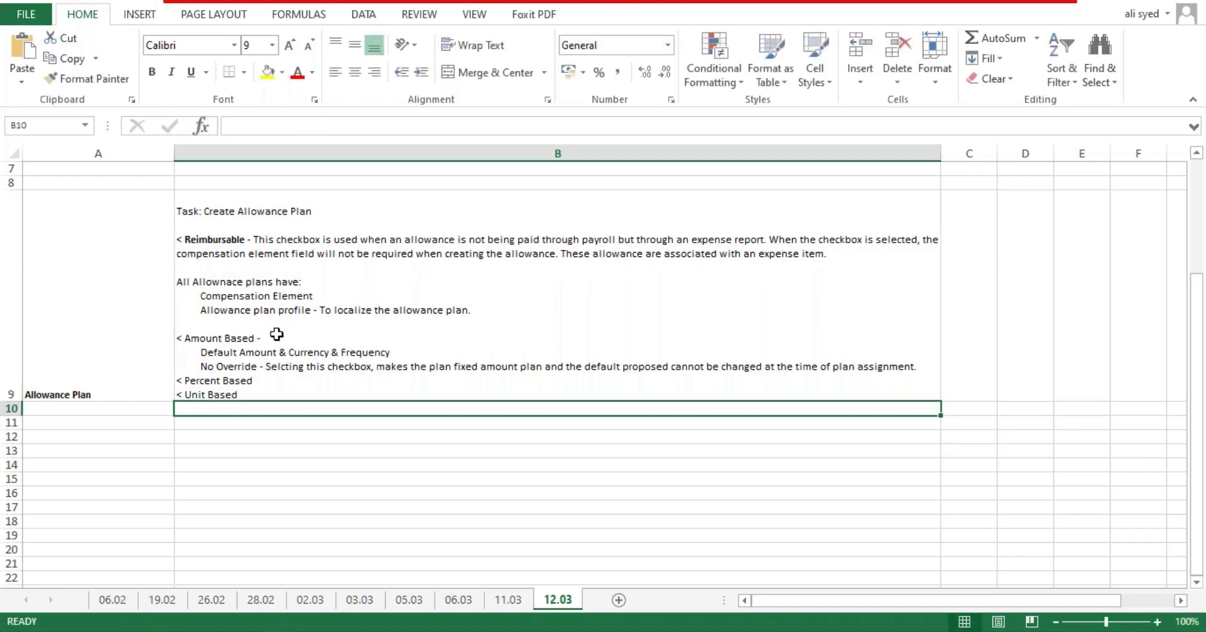
# Step: Bold 'Amount Based' in the B9 note, save the workbook and return to Workday
pyautogui.doubleClick(922, 368)
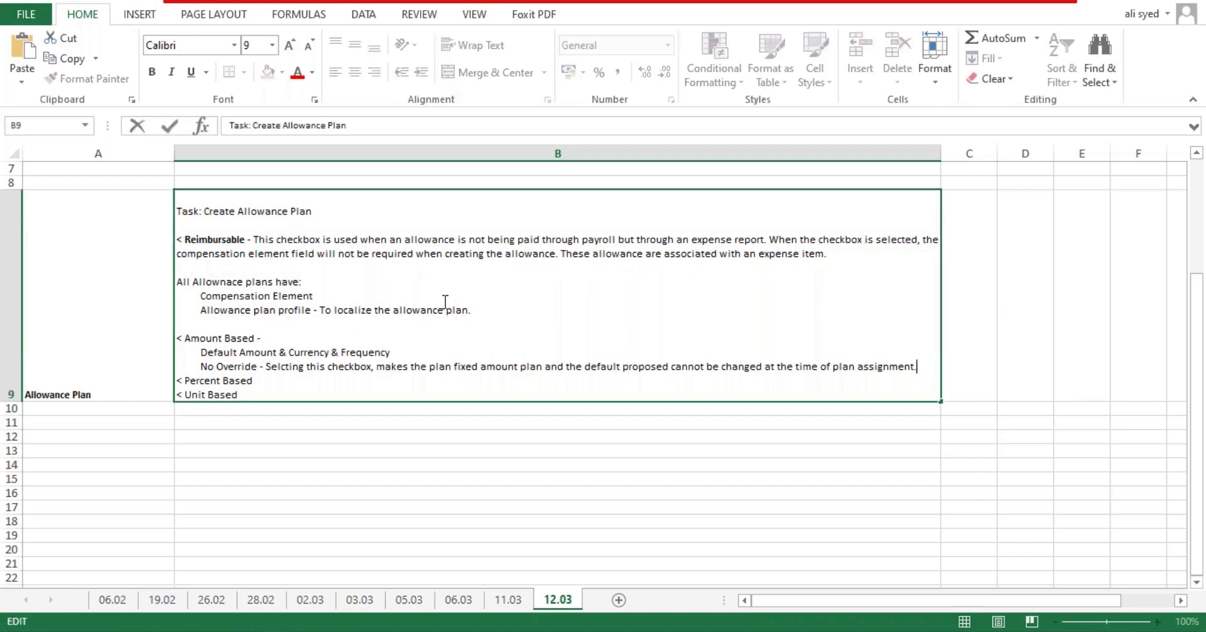
pyautogui.moveTo(255, 338); pyautogui.dragTo(185, 337)
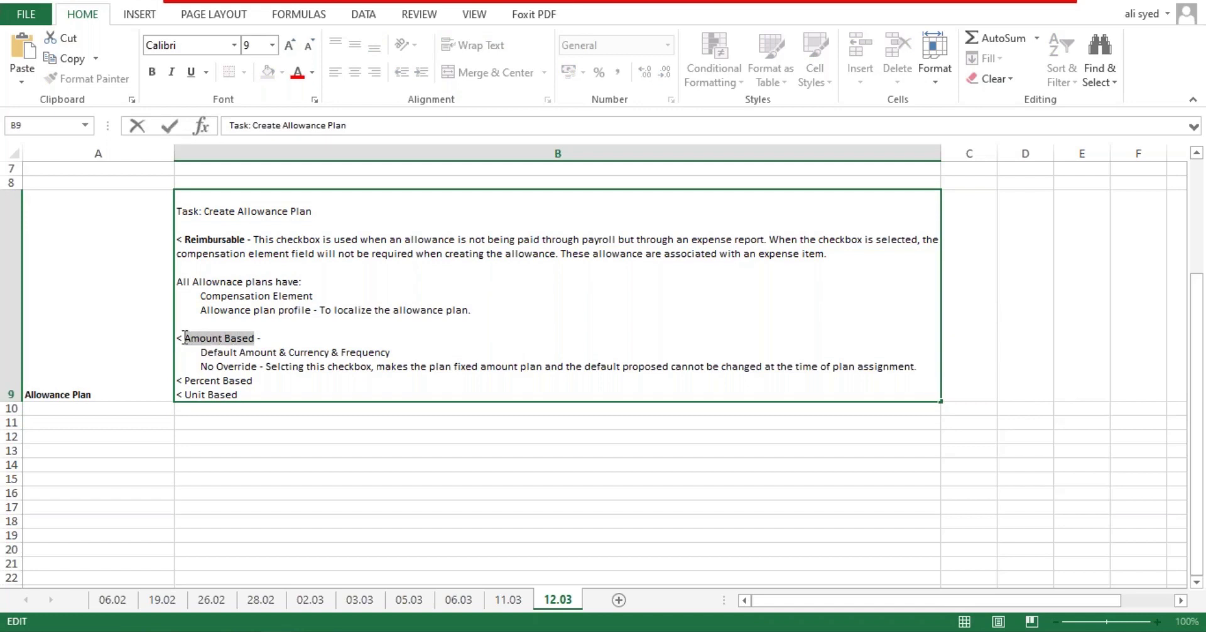
pyautogui.hotkey('ctrl', 'b')
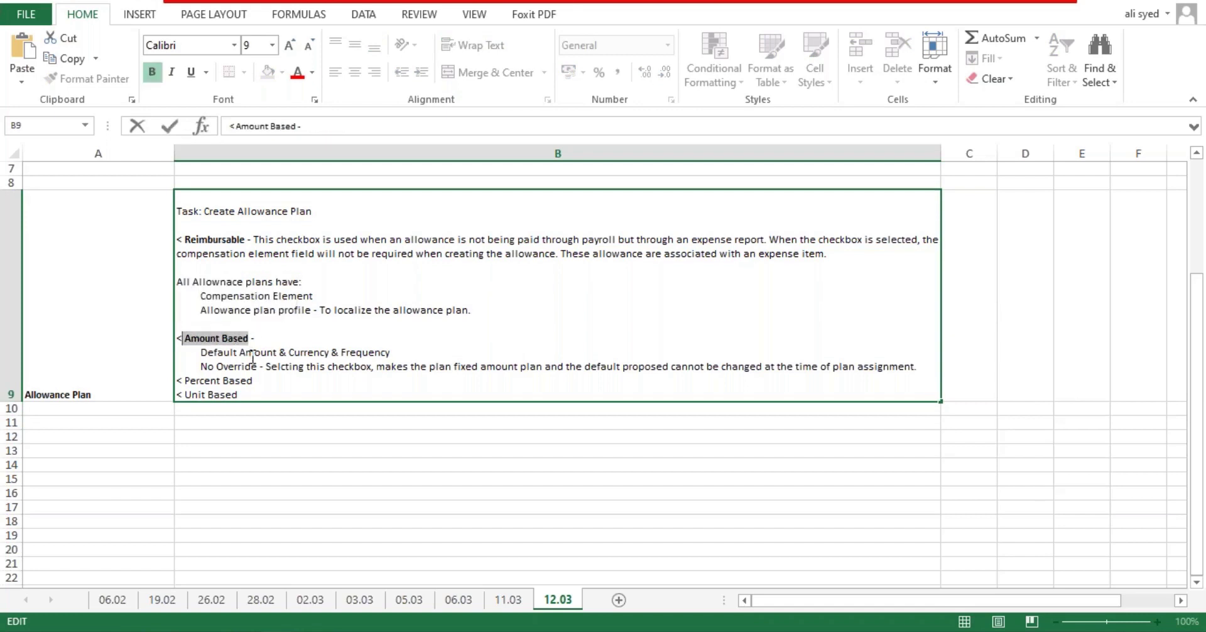
pyautogui.click(369, 393)
pyautogui.click(918, 366)
pyautogui.hotkey('ctrl', 's')
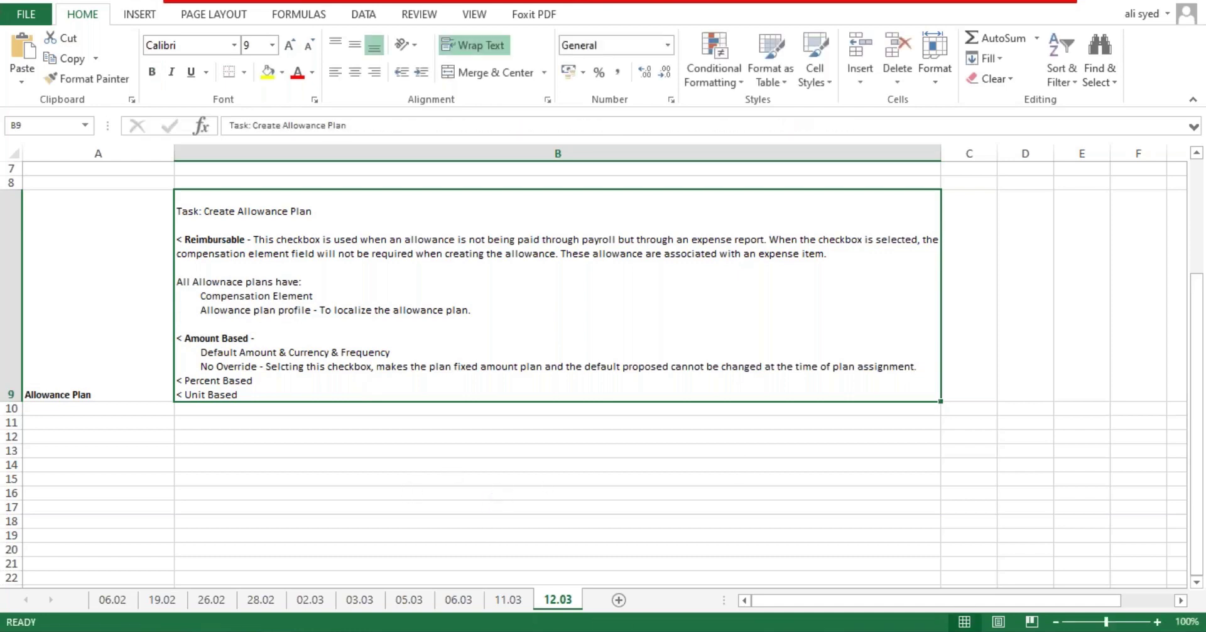
pyautogui.hotkey('alt', 'Tab')
# Step: Discard the unsaved amount-based Create Allowance Plan form
pyautogui.scroll(2, 399, 364)
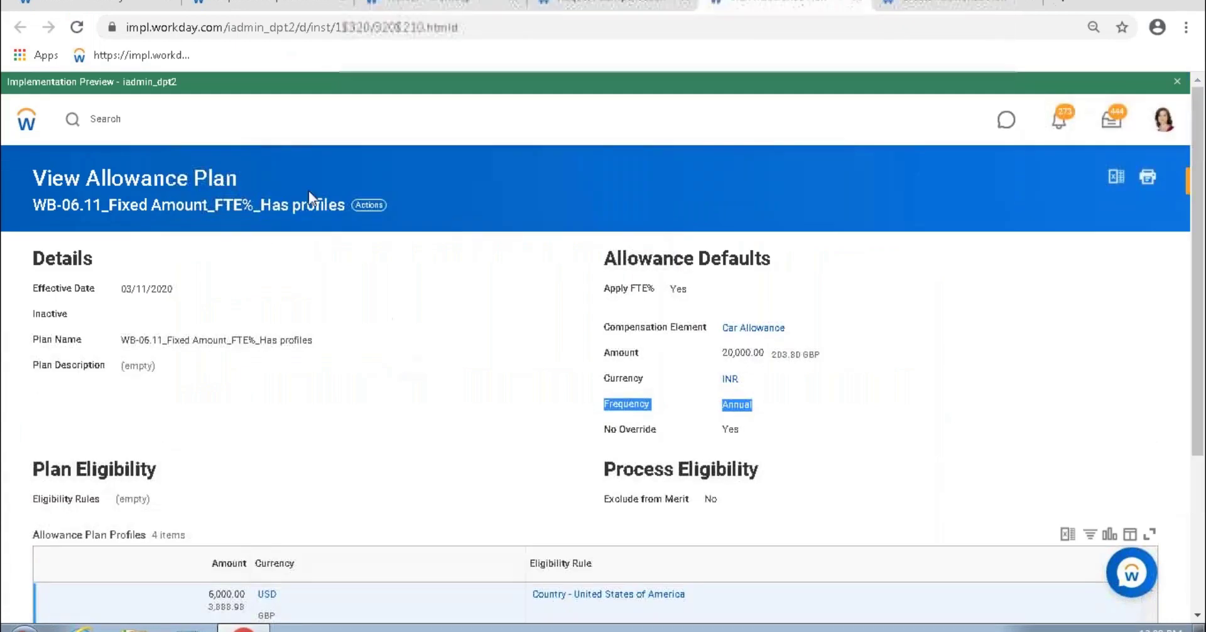
pyautogui.hotkey('ctrl', 'Tab')
pyautogui.scroll(3, 242, 262)
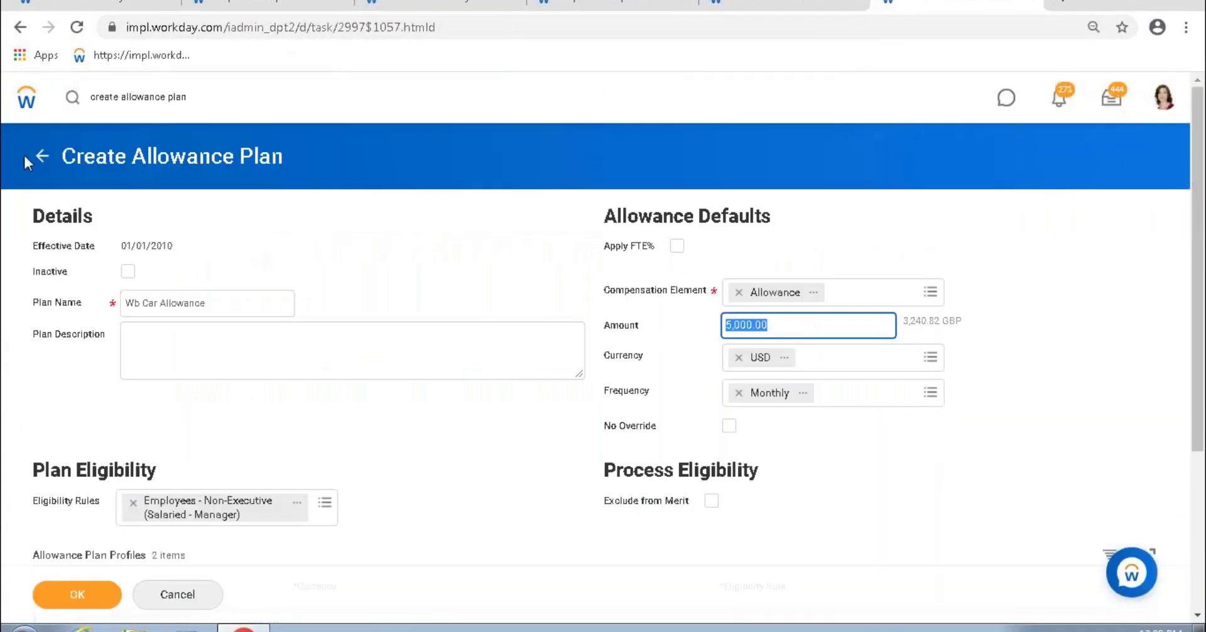
pyautogui.click(41, 156)
pyautogui.click(539, 374)
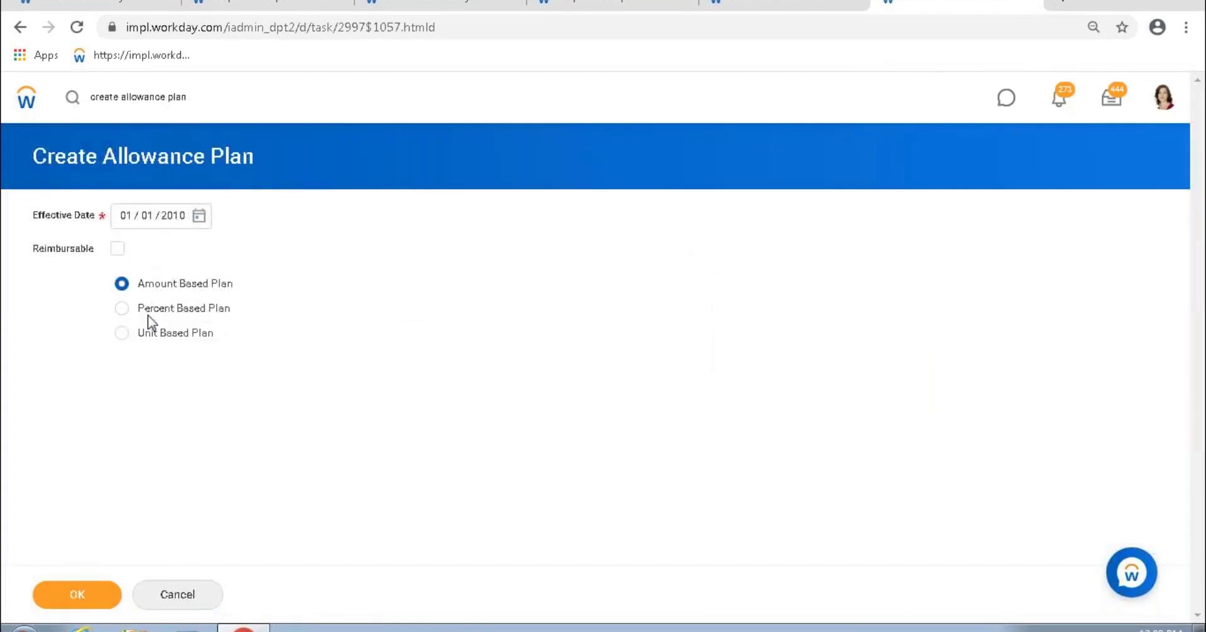
# Step: Choose Percent Based Plan effective 01/01/2010 and continue to its details
pyautogui.click(123, 309)
pyautogui.moveTo(138, 308); pyautogui.dragTo(214, 334)
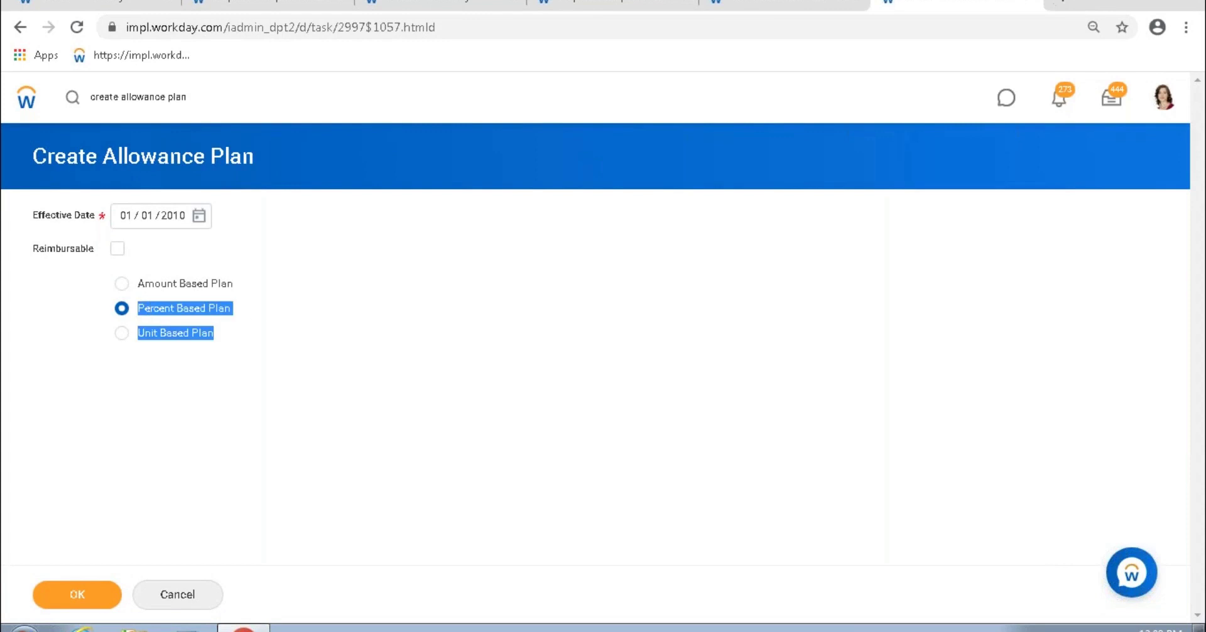
pyautogui.click(245, 315)
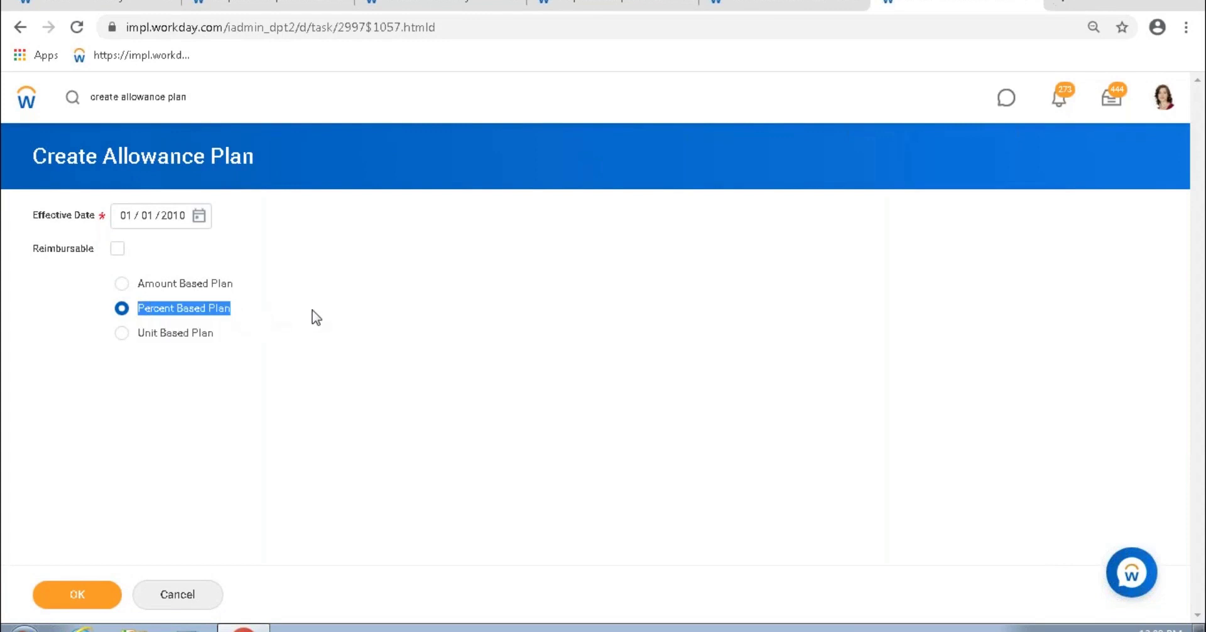
pyautogui.click(80, 598)
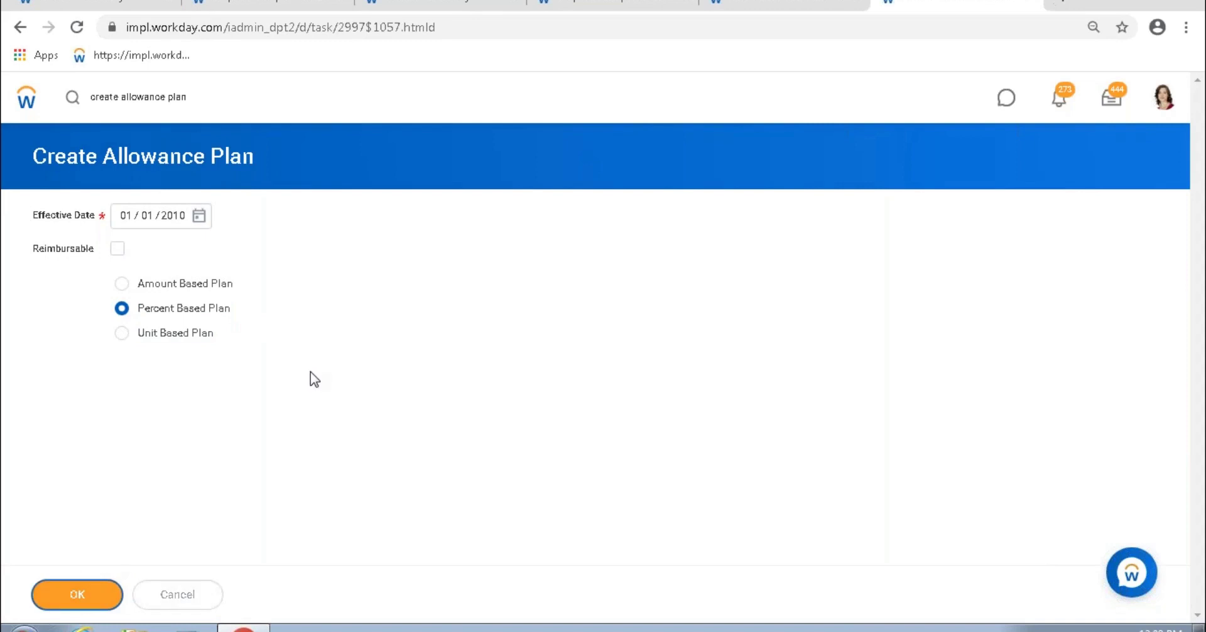
# Step: Set the default Percent to 10 and the Compensation Element to Allowance
pyautogui.scroll(-1, 320, 337)
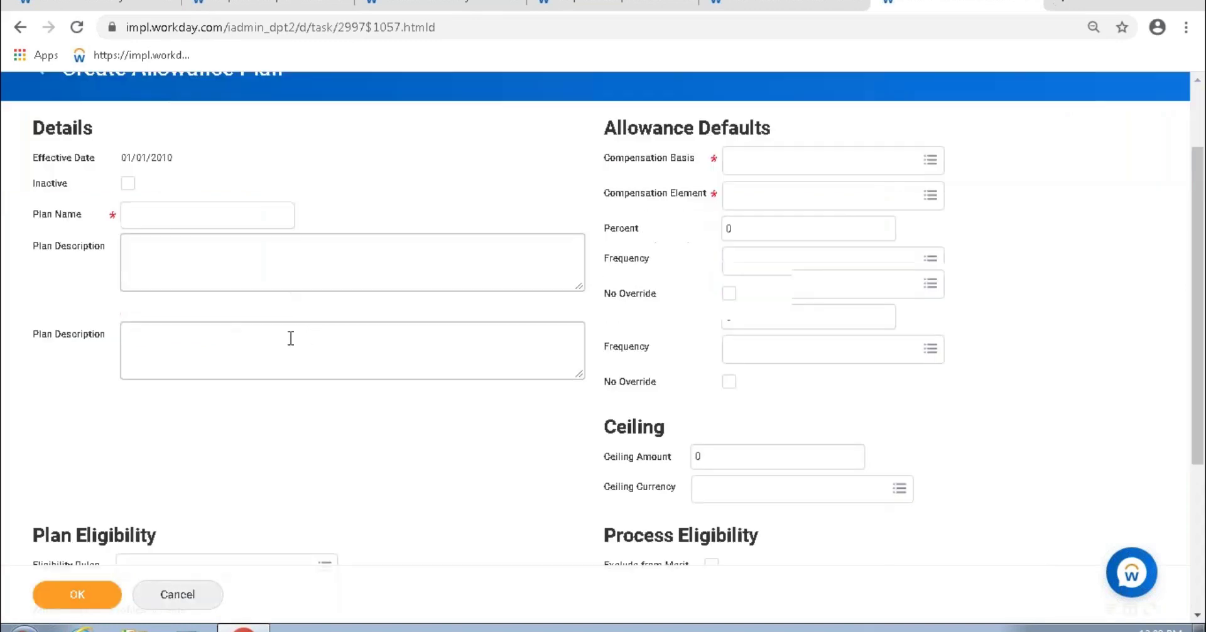
pyautogui.click(746, 228)
pyautogui.press('BackSpace')
pyautogui.write('10')
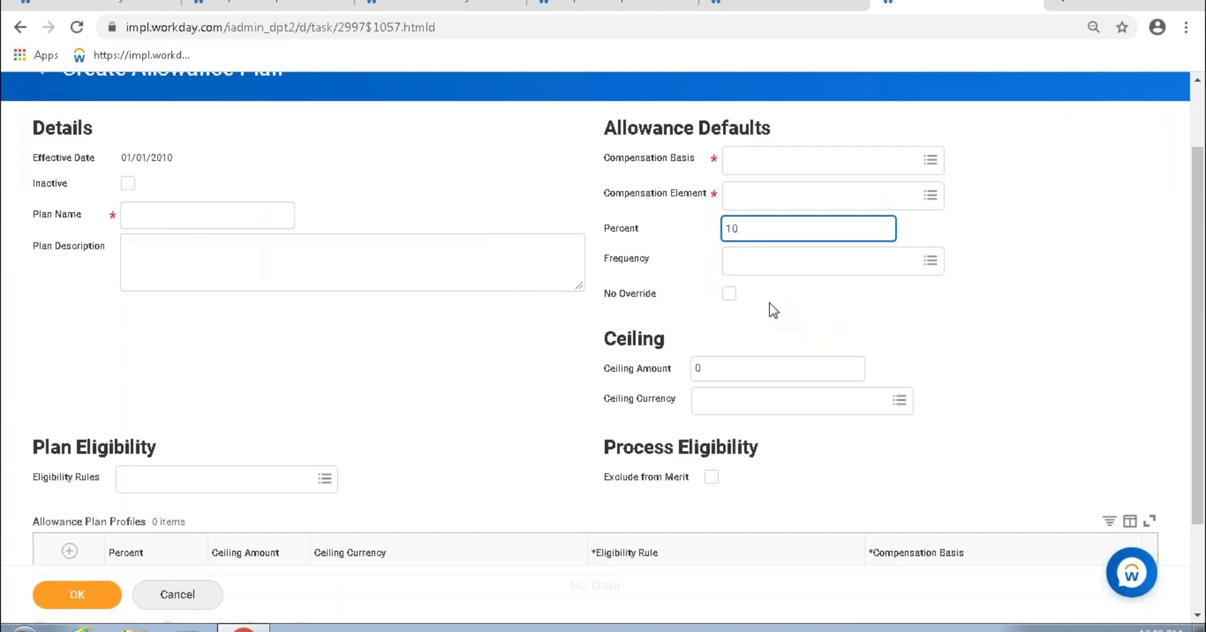
pyautogui.moveTo(745, 227); pyautogui.dragTo(727, 231)
pyautogui.click(764, 199)
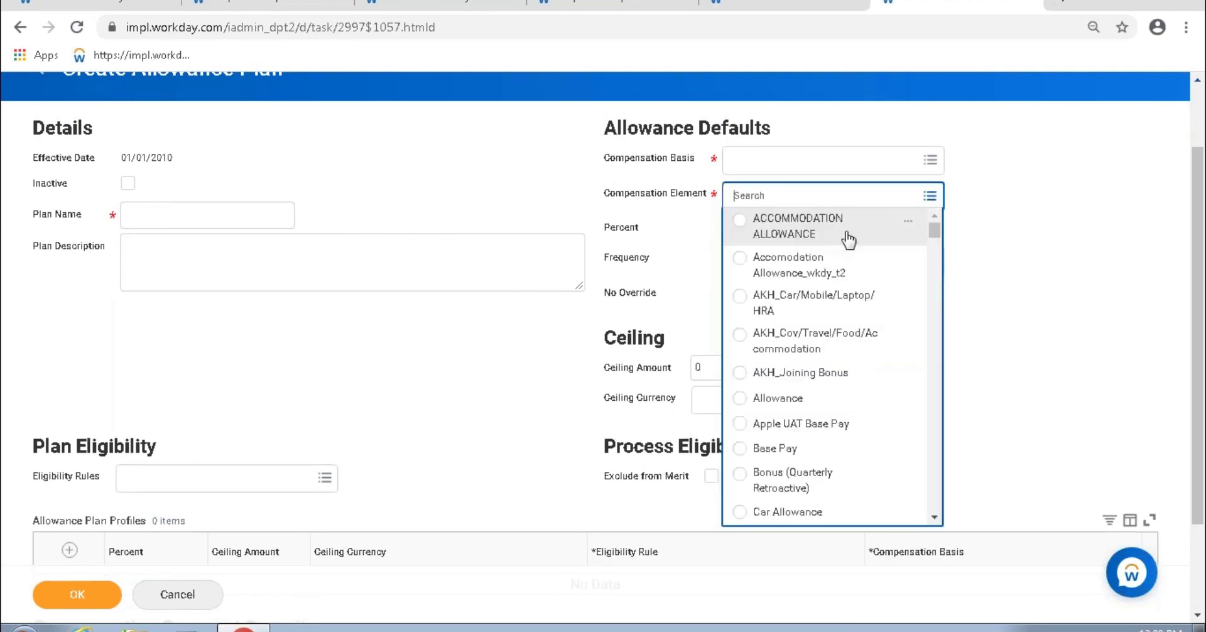
pyautogui.click(790, 406)
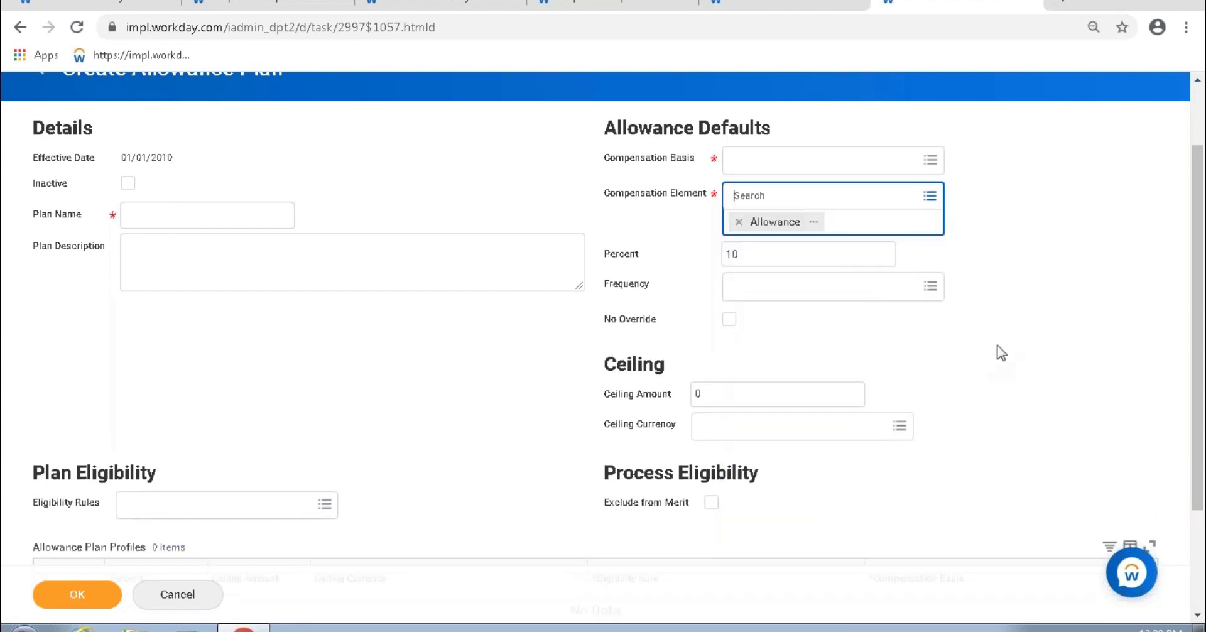
pyautogui.moveTo(640, 193); pyautogui.dragTo(721, 196)
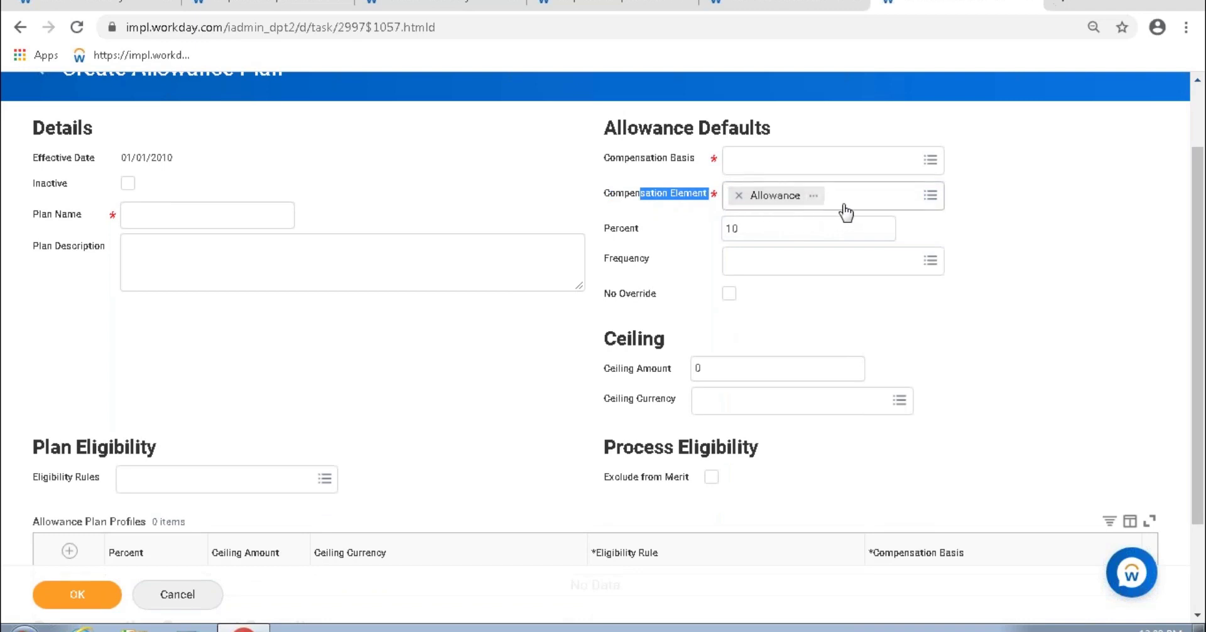
# Step: Set Frequency to Annual and turn on No Override
pyautogui.click(858, 264)
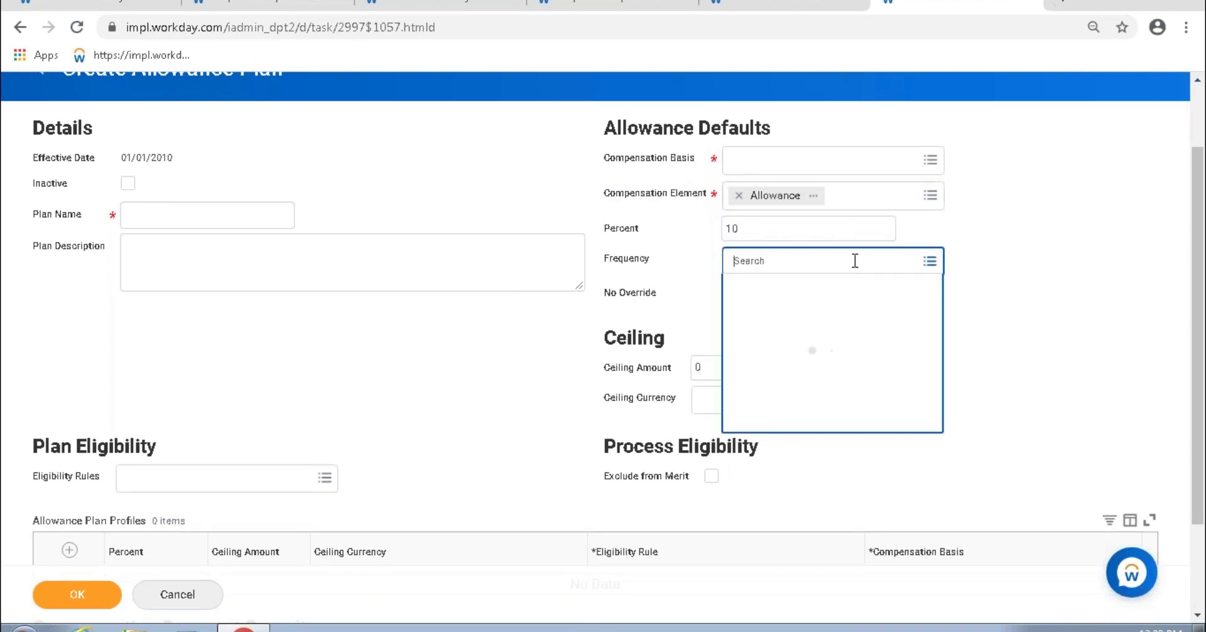
pyautogui.click(792, 293)
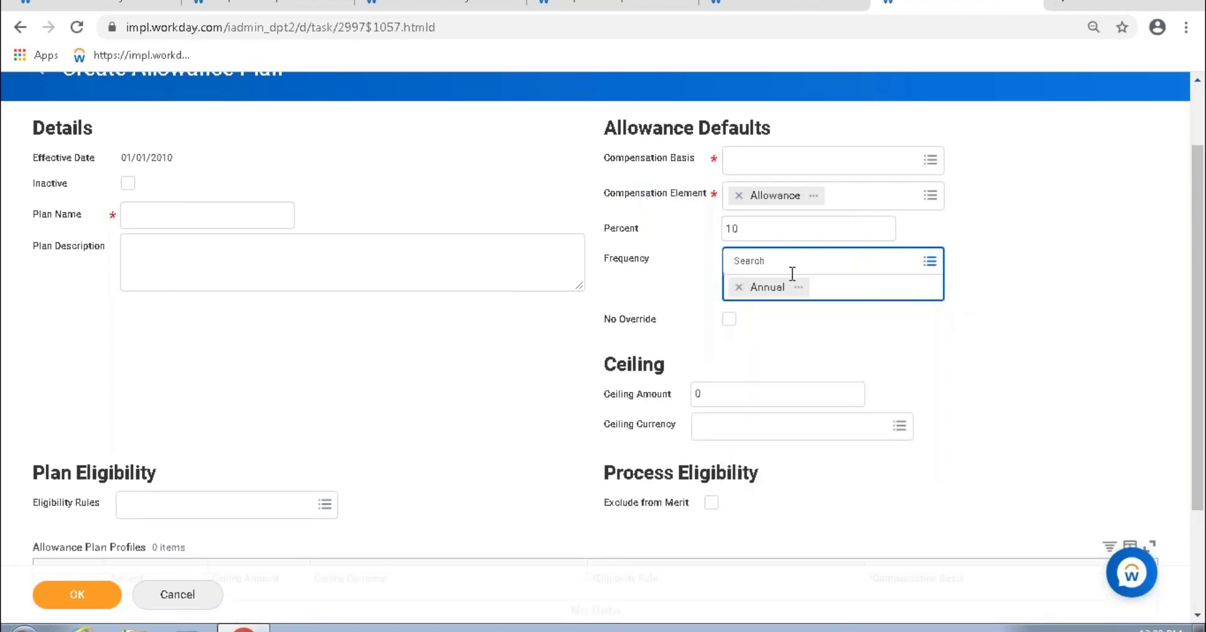
pyautogui.click(857, 352)
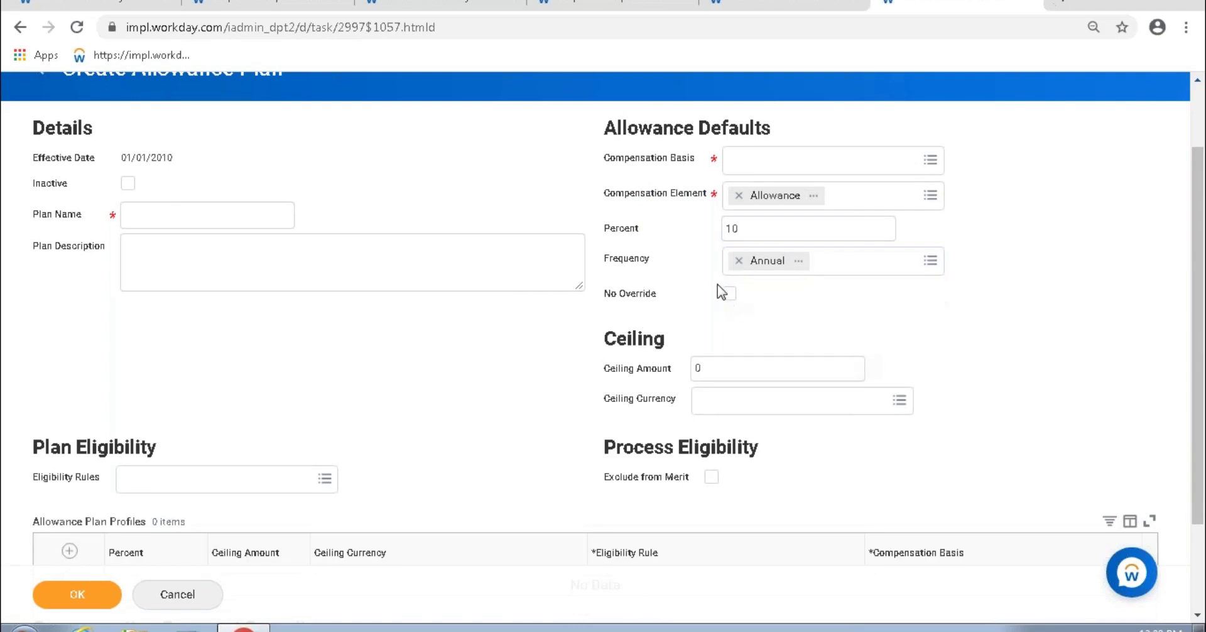
pyautogui.click(728, 293)
# Step: Enter placeholder text 'ddasfasdfasd' as Plan Name and 'afdasdfadsf' as Plan Description
pyautogui.click(184, 220)
pyautogui.write('ddasfasdfasd')
pyautogui.click(186, 261)
pyautogui.write('afdasdfadsf')
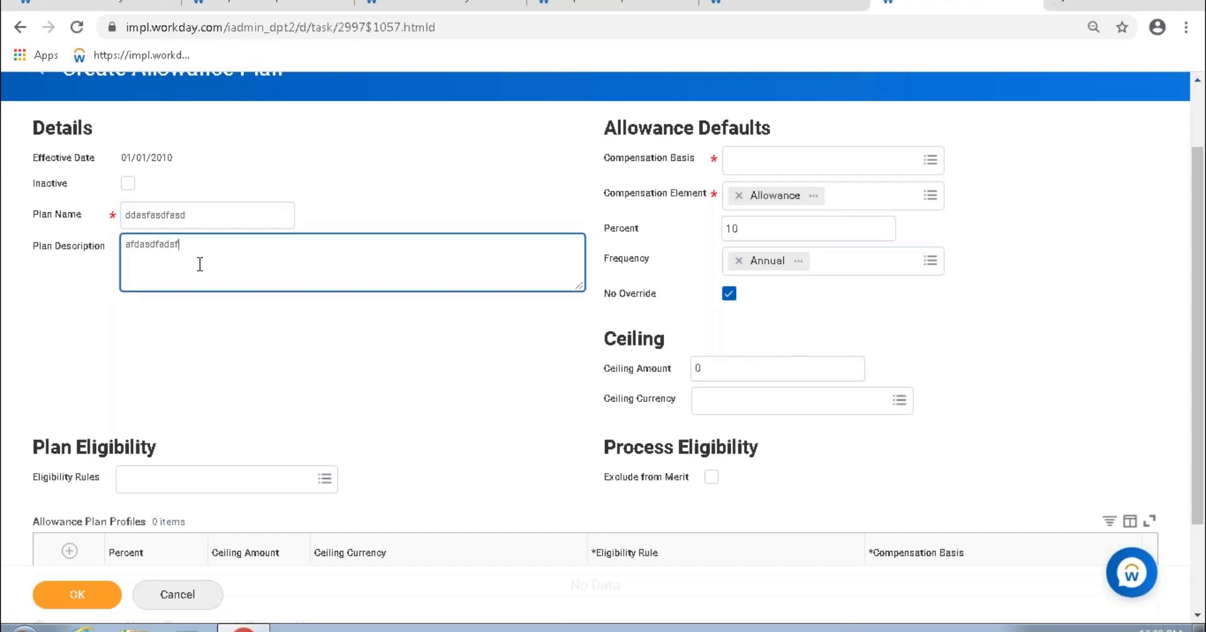
pyautogui.moveTo(196, 251); pyautogui.dragTo(123, 242)
pyautogui.moveTo(223, 220); pyautogui.dragTo(125, 216)
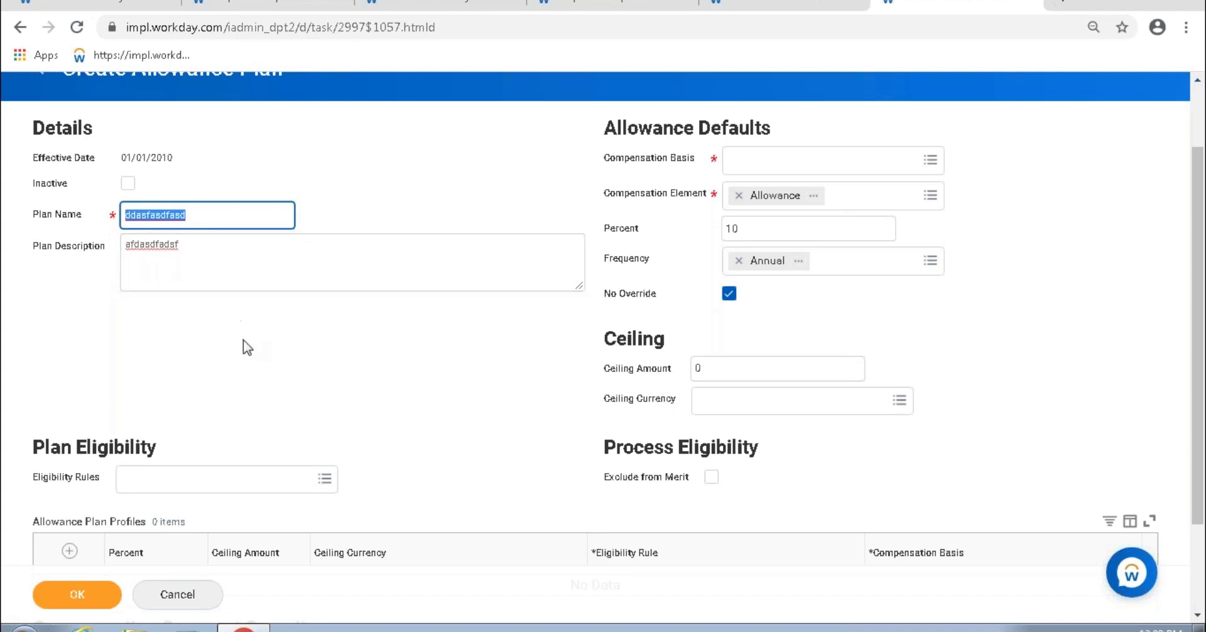
pyautogui.scroll(-2, 243, 345)
pyautogui.click(142, 355)
pyautogui.click(462, 285)
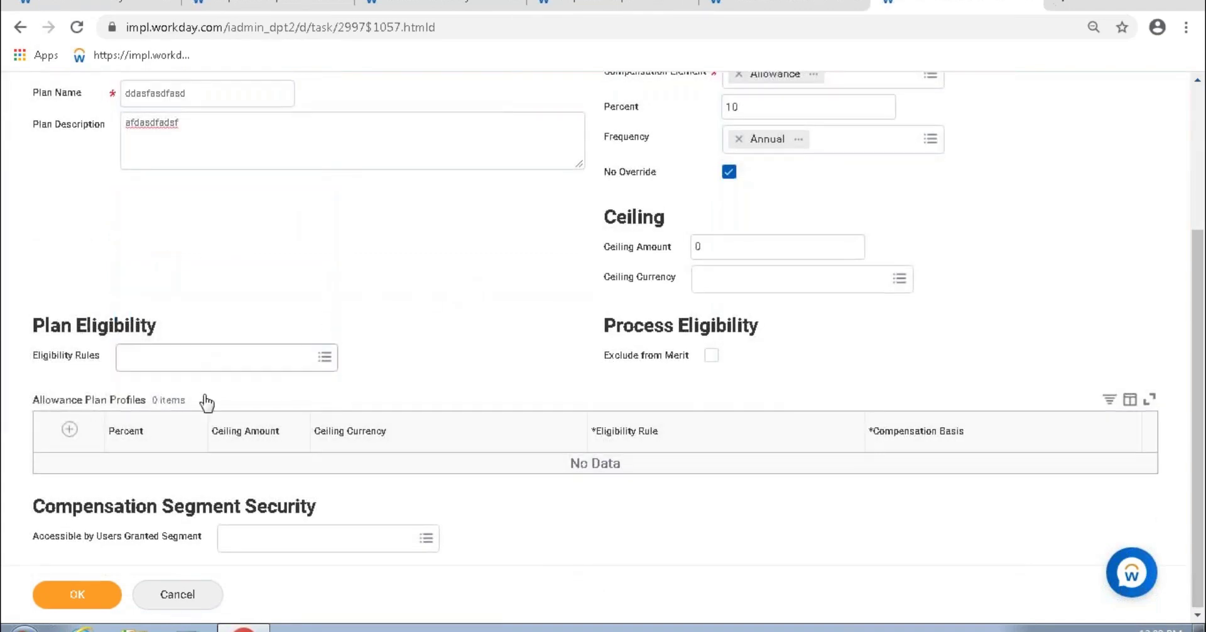
pyautogui.moveTo(45, 399); pyautogui.dragTo(198, 391)
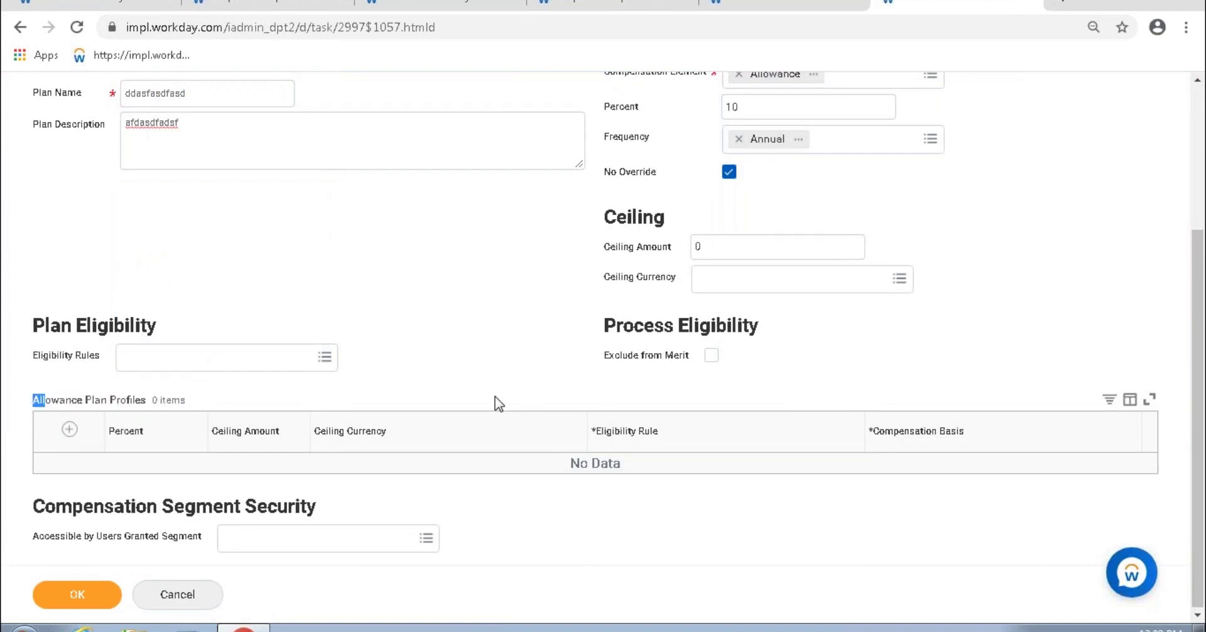
pyautogui.scroll(3, 264, 312)
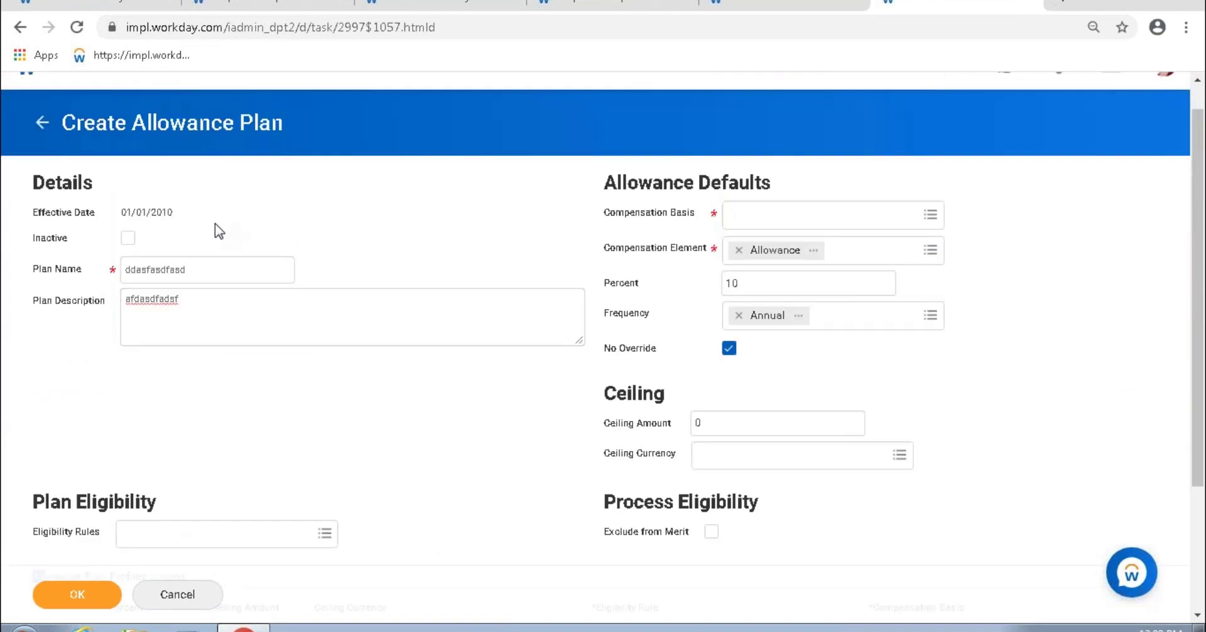
pyautogui.moveTo(215, 272); pyautogui.dragTo(118, 274)
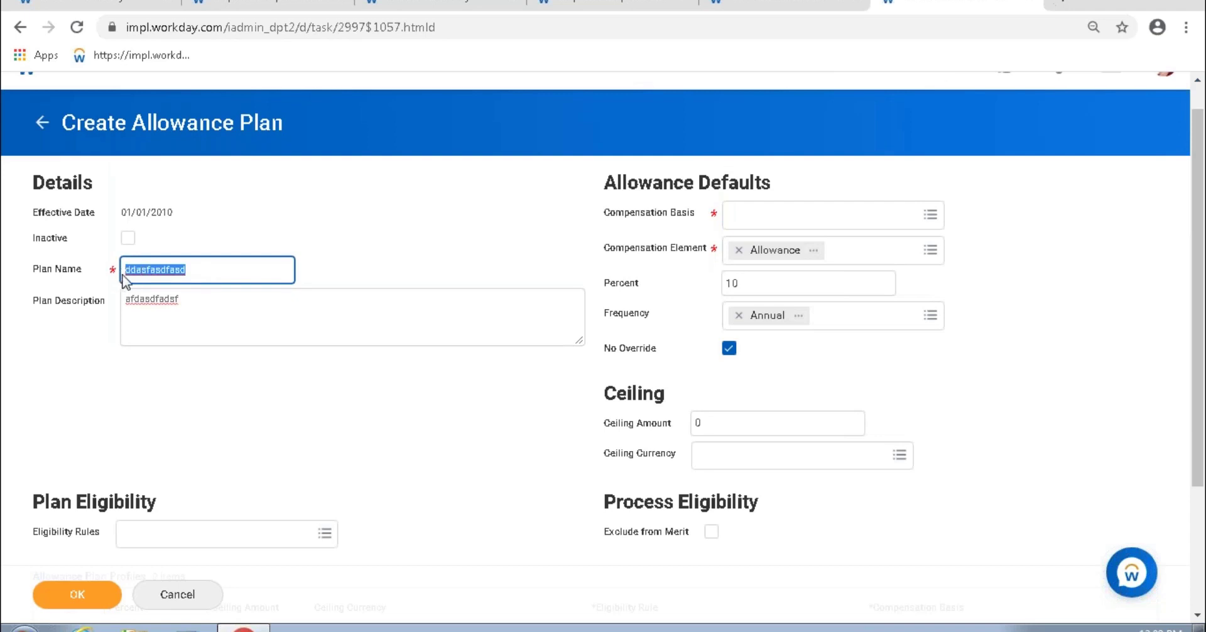
pyautogui.click(392, 211)
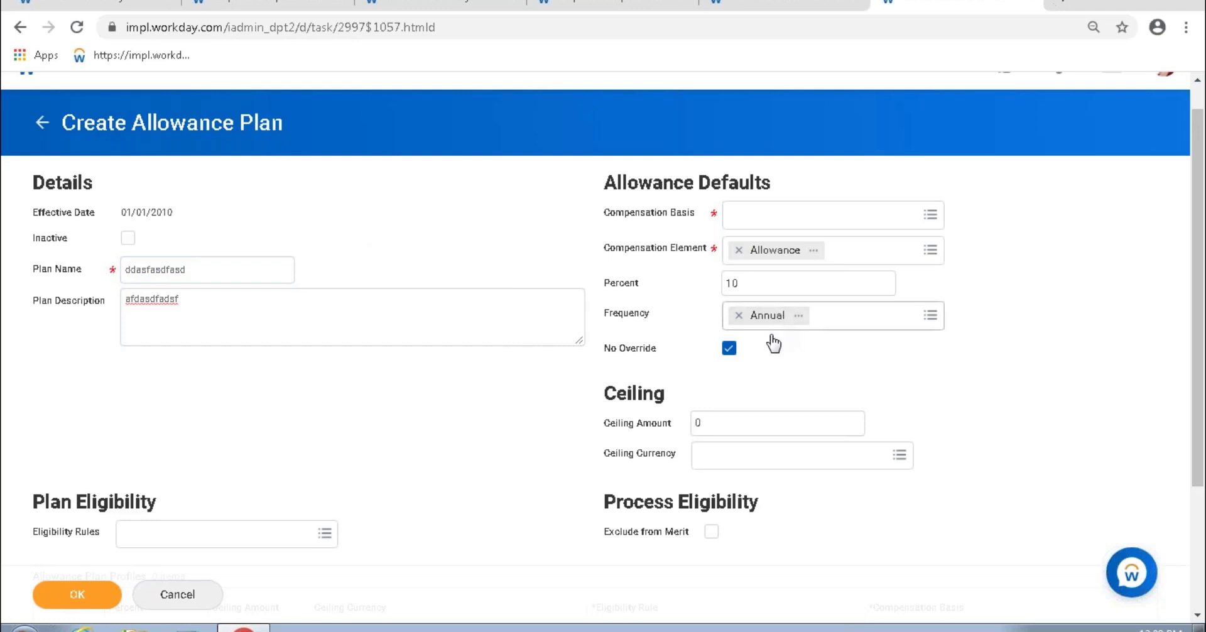
pyautogui.scroll(-1, 781, 356)
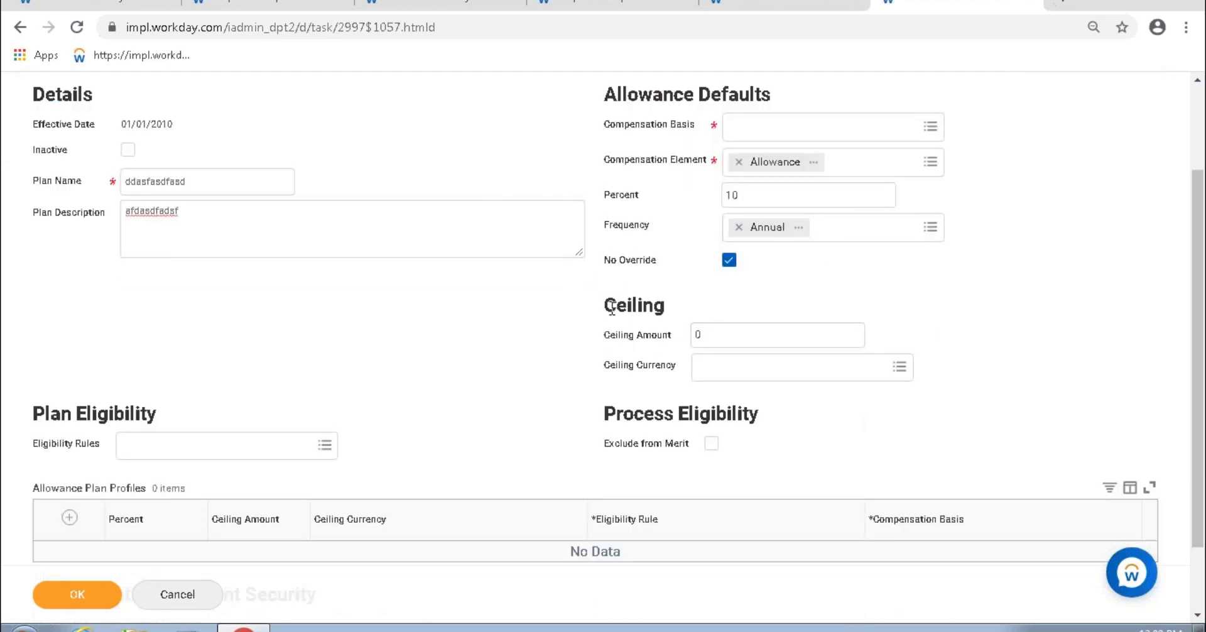
pyautogui.moveTo(611, 308); pyautogui.dragTo(680, 314)
pyautogui.moveTo(611, 335); pyautogui.dragTo(659, 368)
pyautogui.moveTo(749, 195); pyautogui.dragTo(699, 198)
pyautogui.moveTo(210, 183)
pyautogui.mouseDown()
pyautogui.moveTo(73, 194)
pyautogui.moveTo(209, 183)
pyautogui.mouseUp()
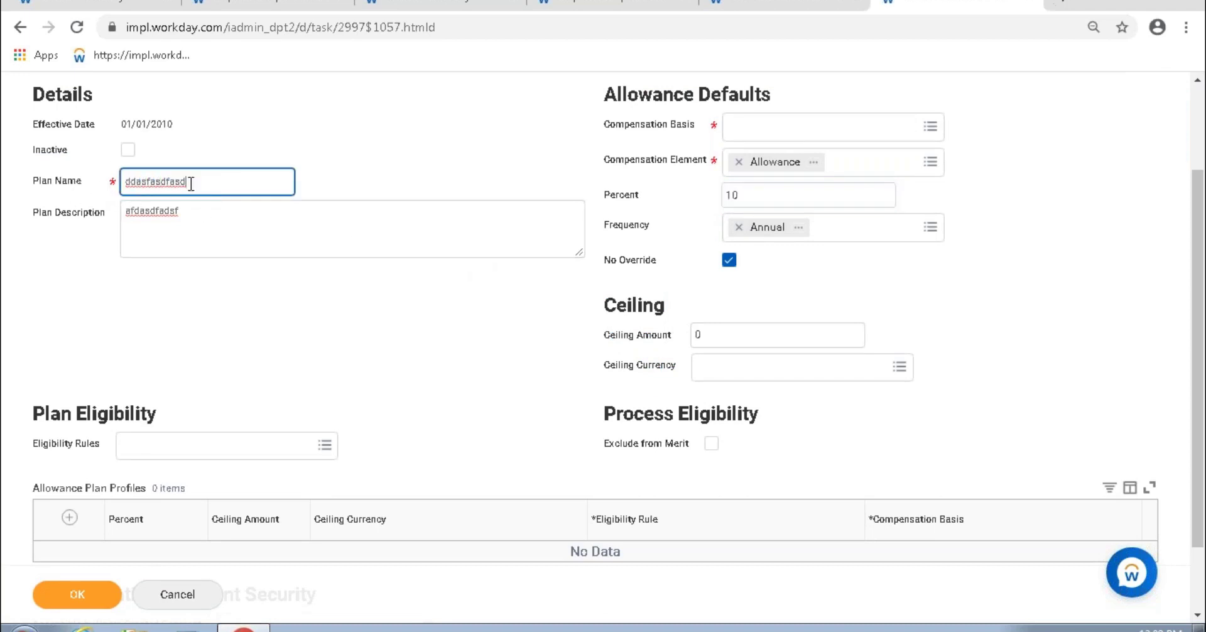
pyautogui.moveTo(742, 195); pyautogui.dragTo(685, 203)
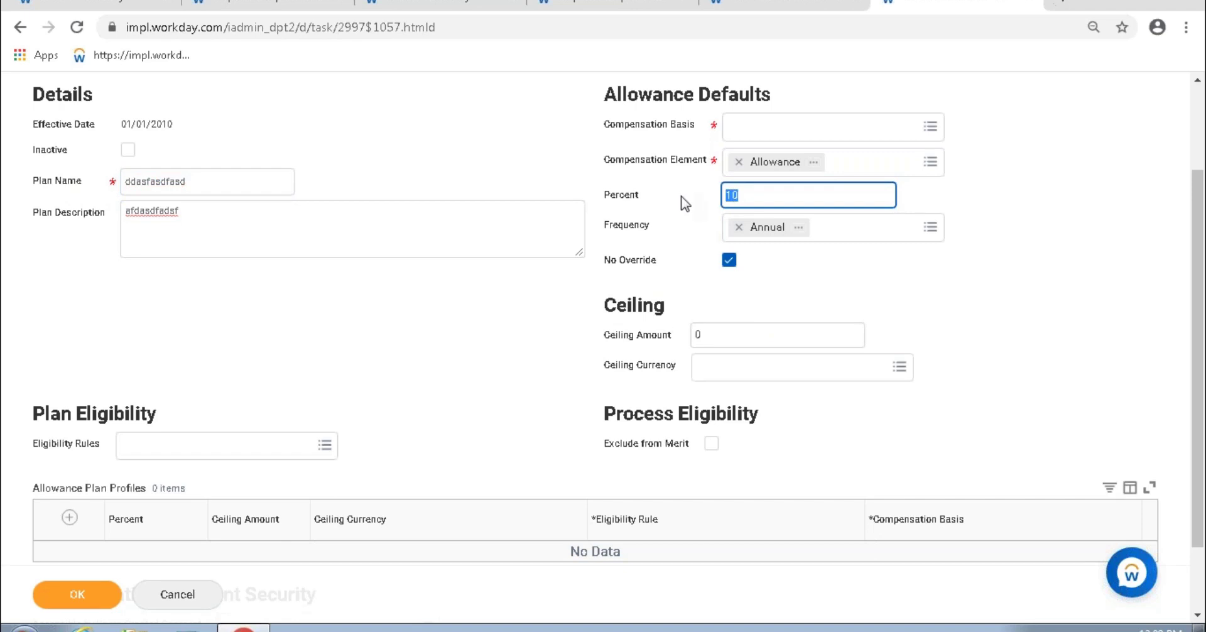
pyautogui.click(708, 335)
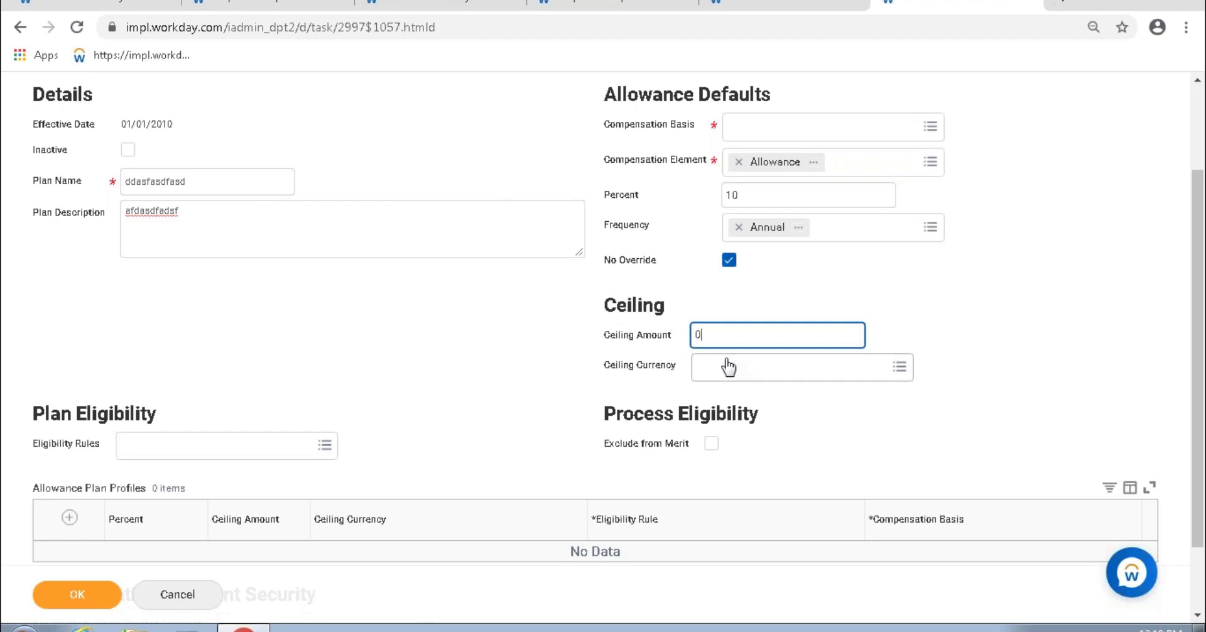
# Step: Enter 20000 as the ceiling amount, leaving Percent at its default 10
pyautogui.moveTo(773, 207); pyautogui.dragTo(730, 201)
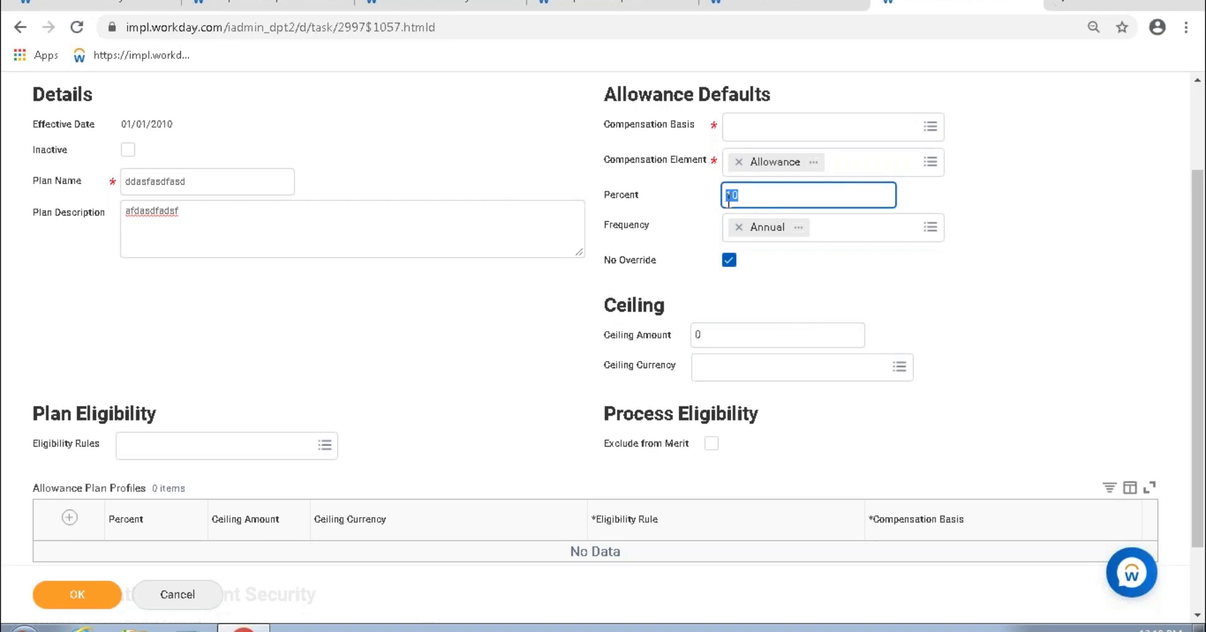
pyautogui.click(727, 198)
pyautogui.doubleClick(726, 195)
pyautogui.click(727, 335)
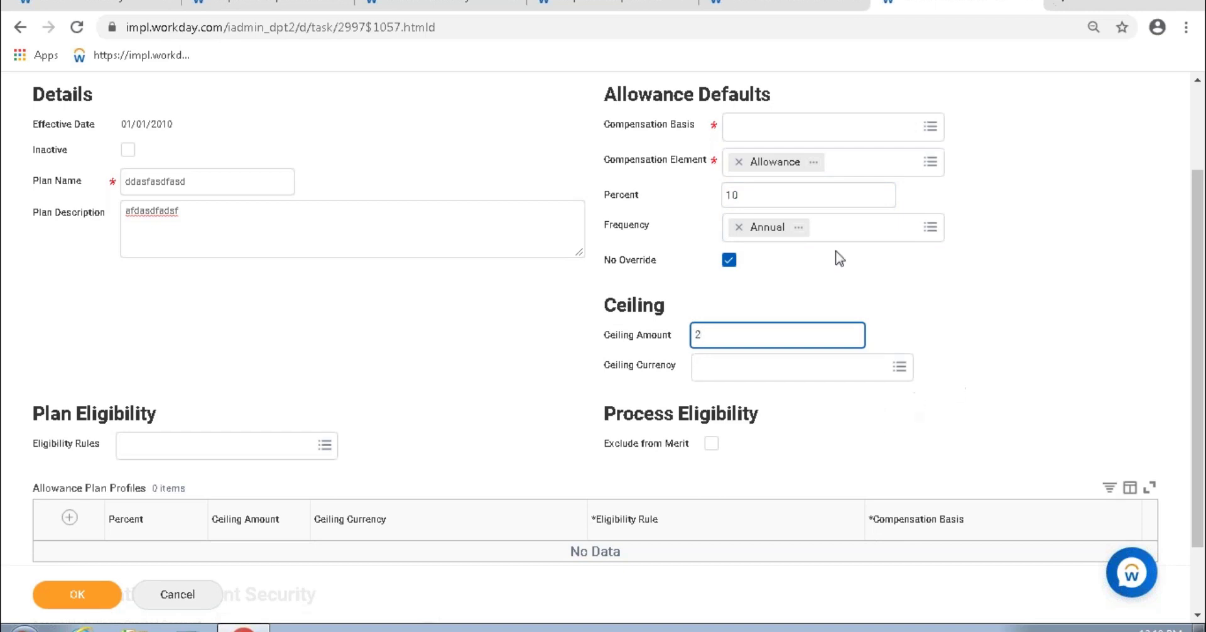
pyautogui.doubleClick(726, 195)
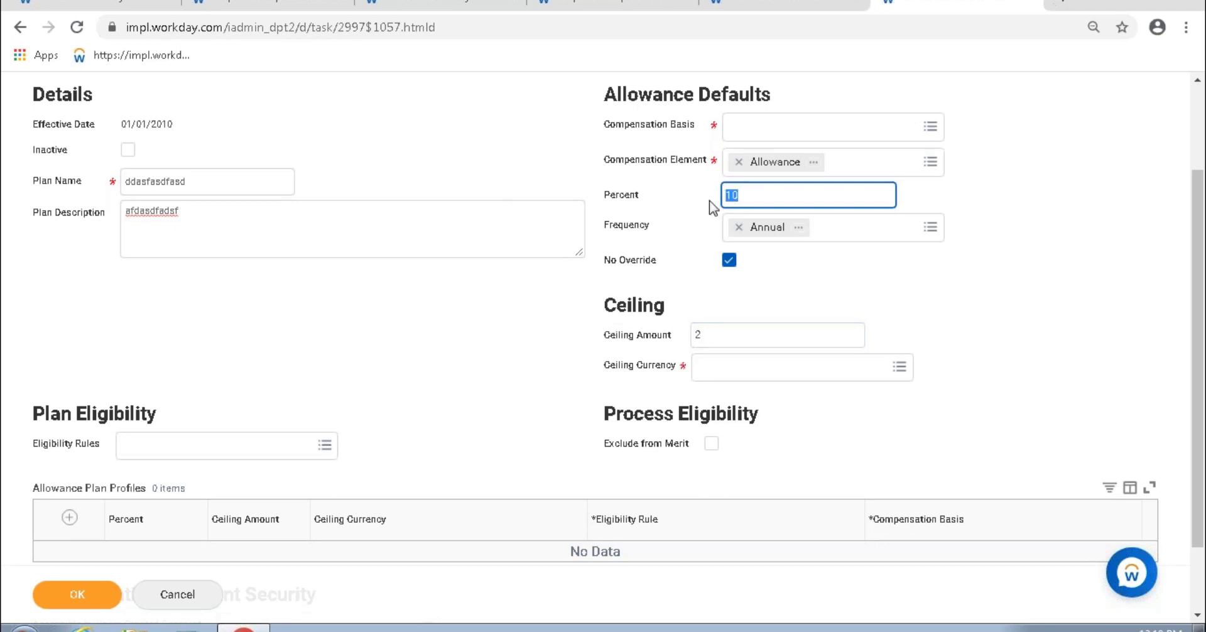
pyautogui.click(747, 339)
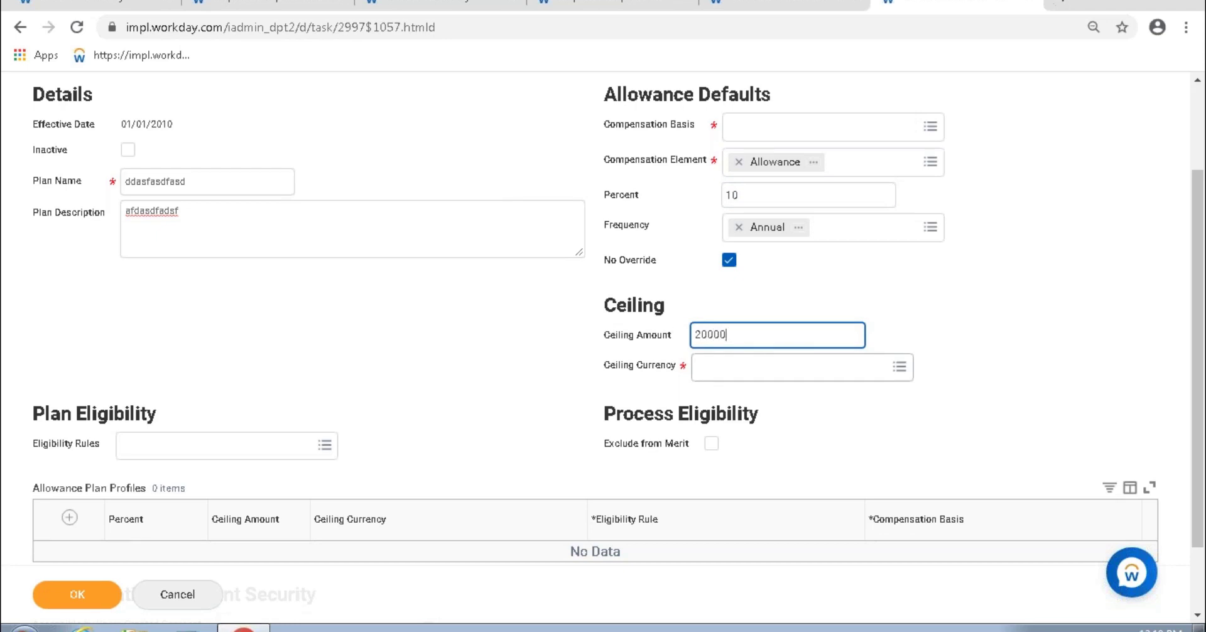
# Step: Set Ceiling Currency to USD and correct the ceiling amount to 2,000.00
pyautogui.click(790, 372)
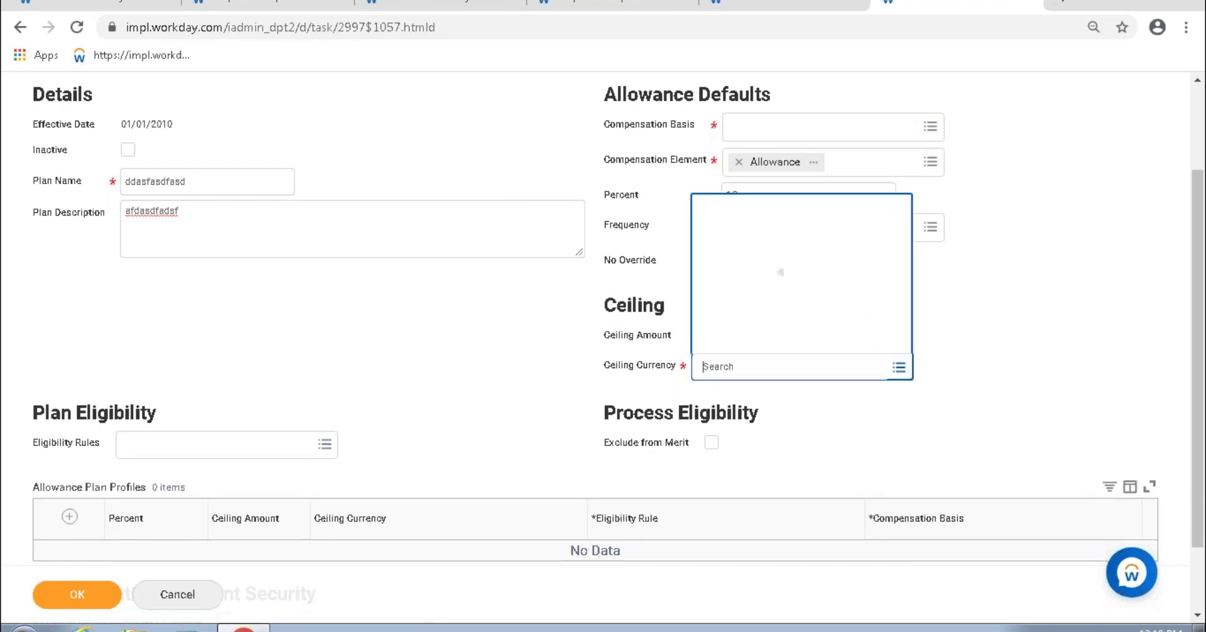
pyautogui.write('usd')
pyautogui.press('Return')
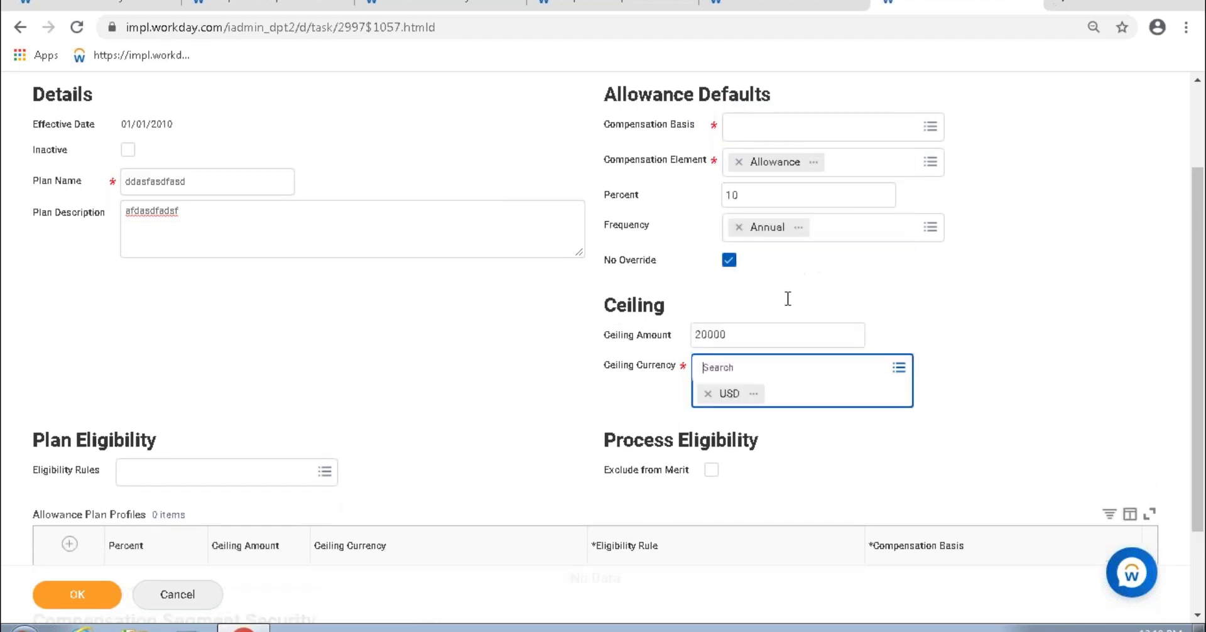
pyautogui.click(727, 334)
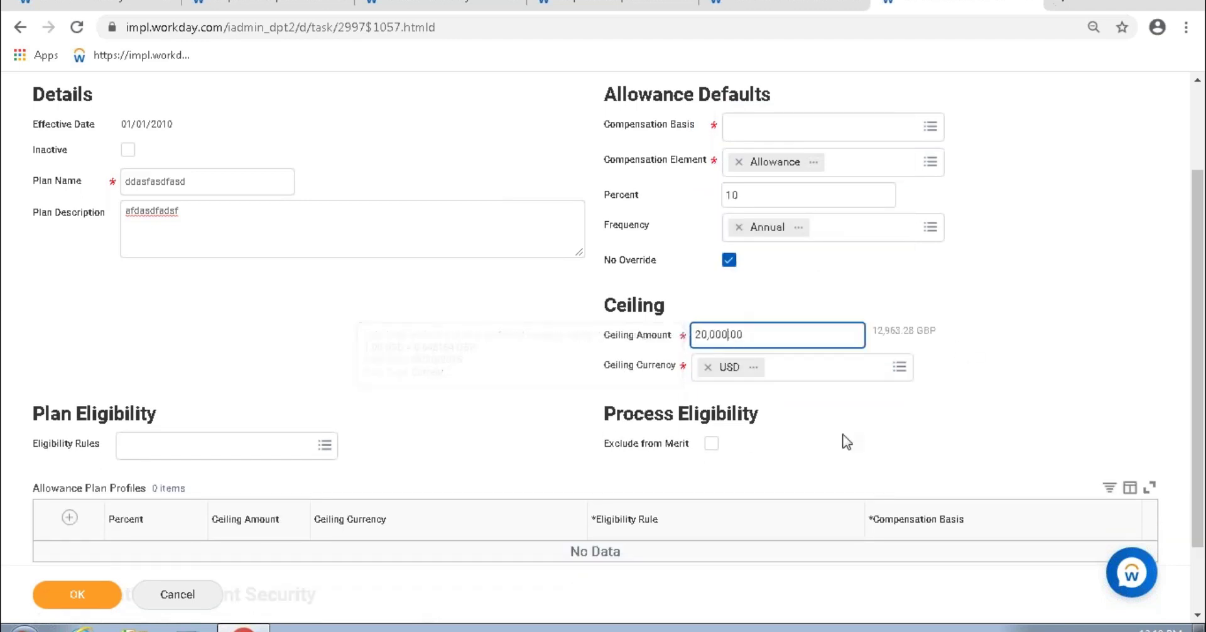
pyautogui.click(888, 345)
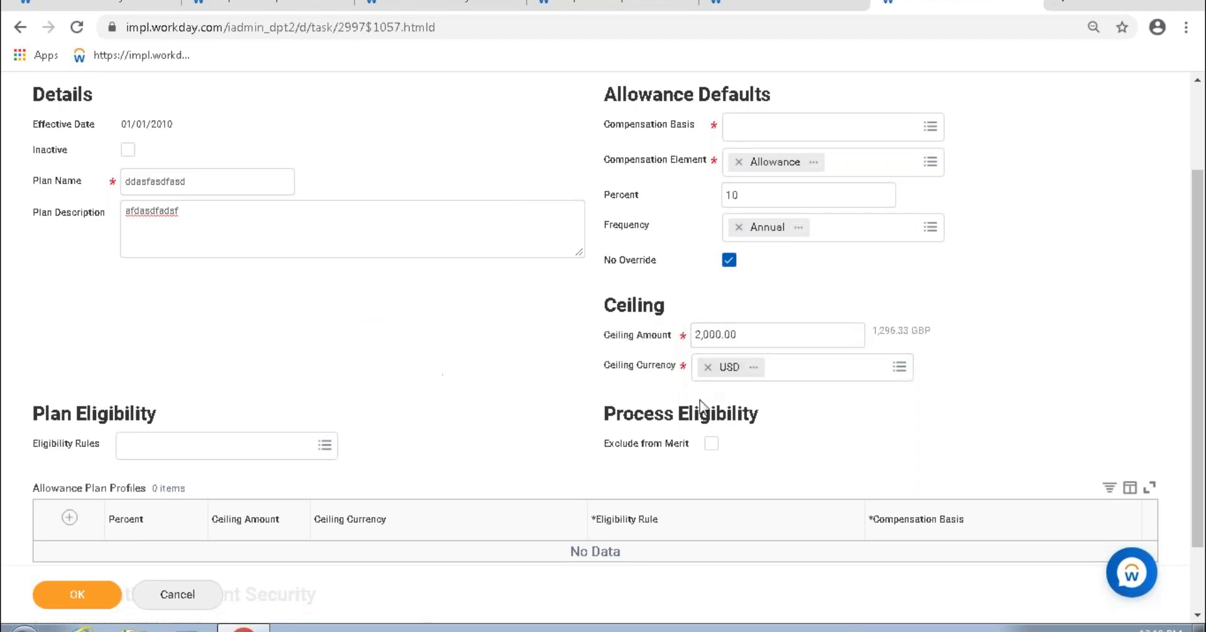
# Step: Highlight the 2,000.00 ceiling amount and the Percent value 10 for comparison
pyautogui.click(733, 335)
pyautogui.click(1081, 357)
pyautogui.click(735, 195)
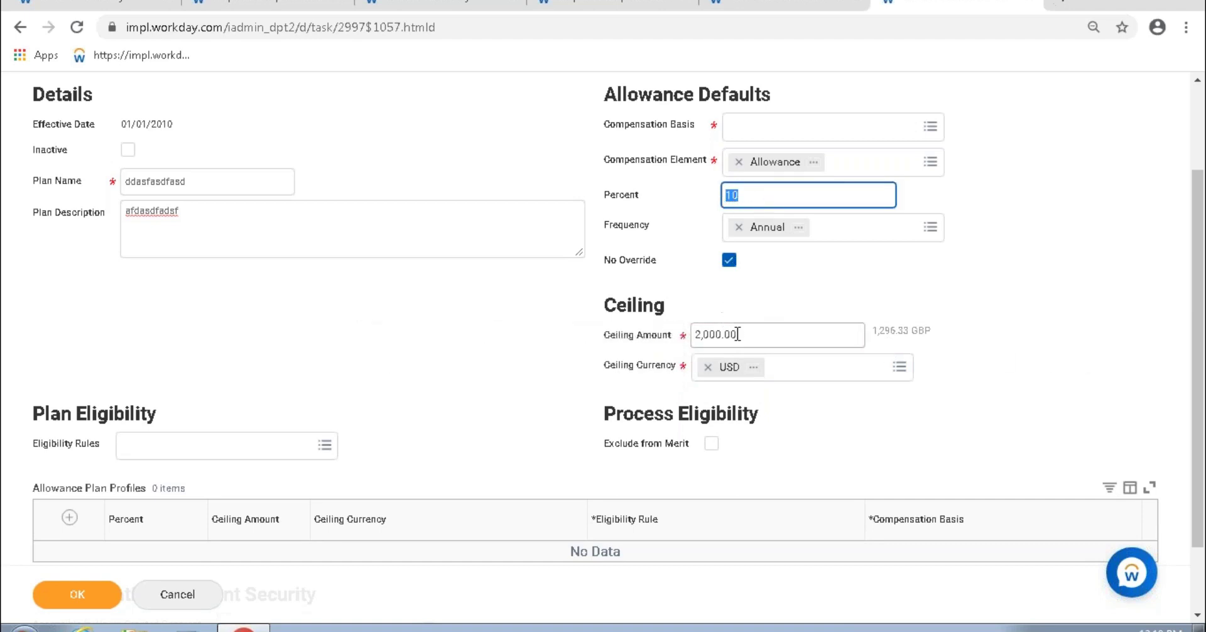
pyautogui.click(696, 336)
pyautogui.moveTo(696, 337); pyautogui.dragTo(692, 339)
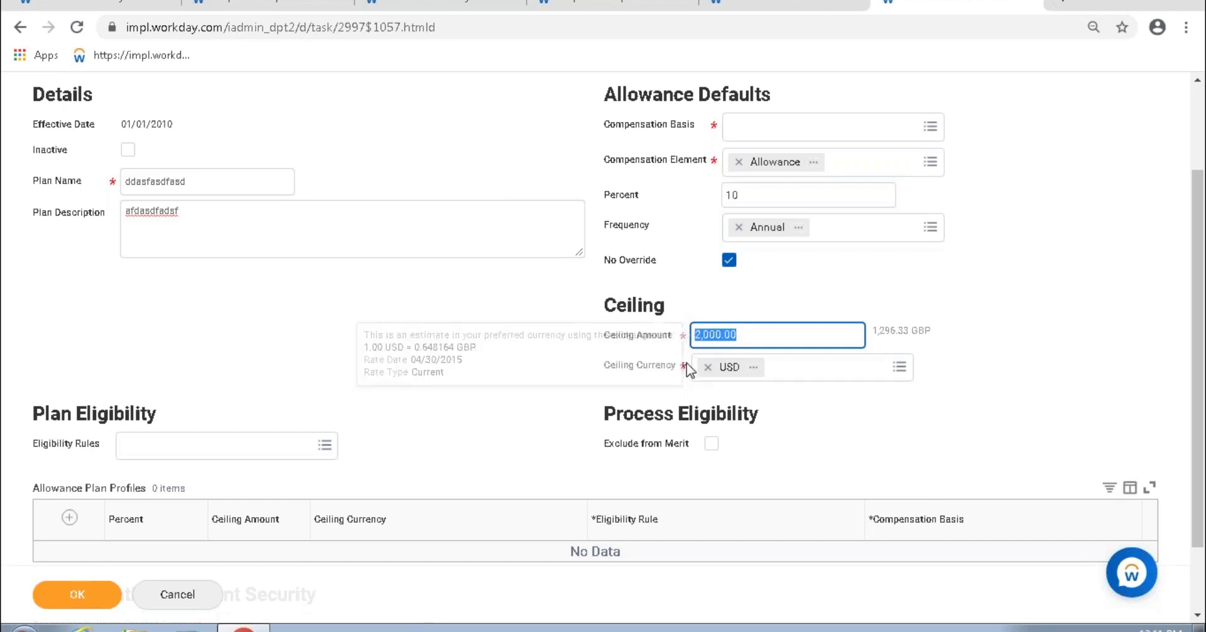
pyautogui.click(982, 300)
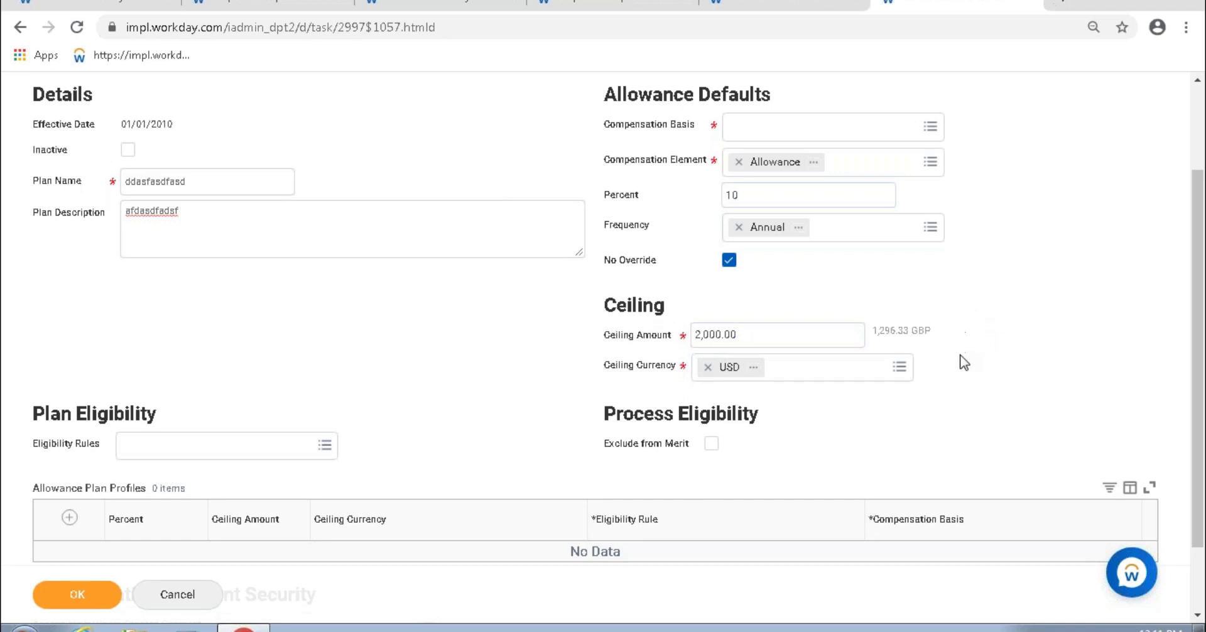
pyautogui.moveTo(751, 195); pyautogui.dragTo(698, 202)
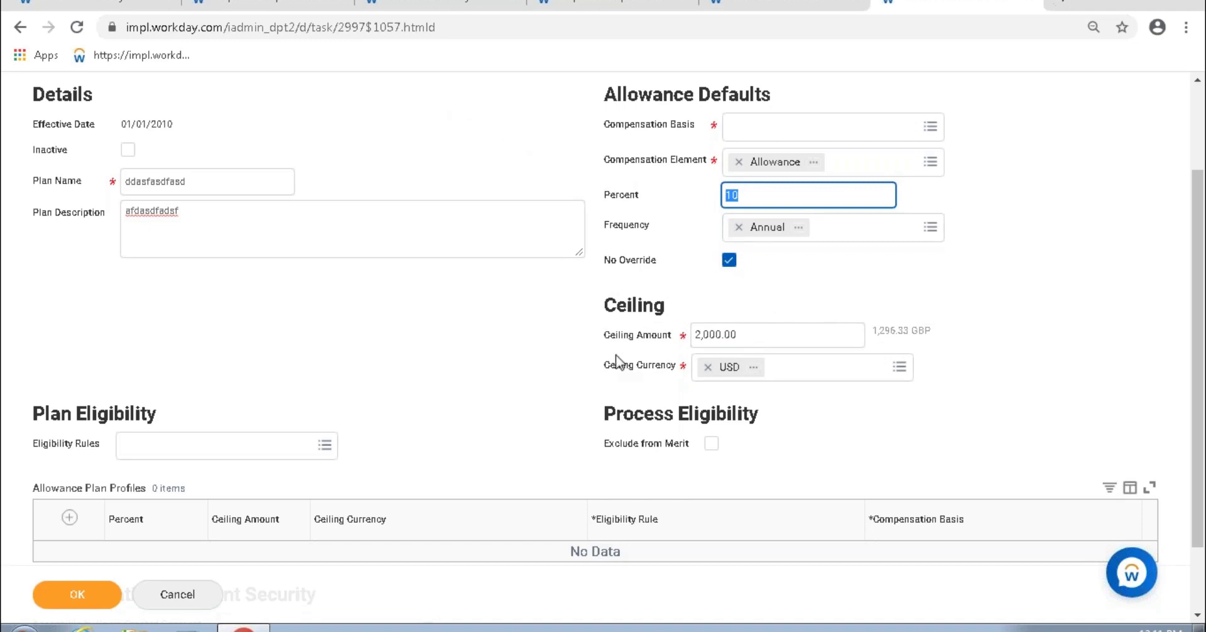
# Step: Point out the Ceiling Amount label and its 2,000.00 value alongside Percent 10
pyautogui.moveTo(624, 335); pyautogui.dragTo(674, 335)
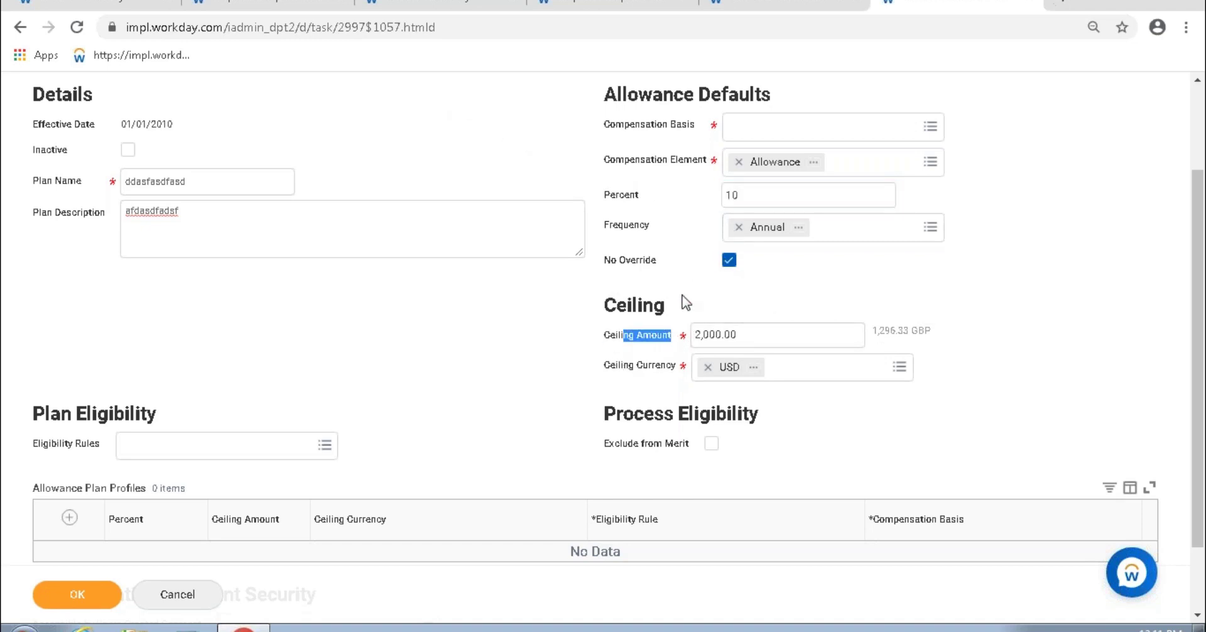
pyautogui.moveTo(770, 336); pyautogui.dragTo(663, 356)
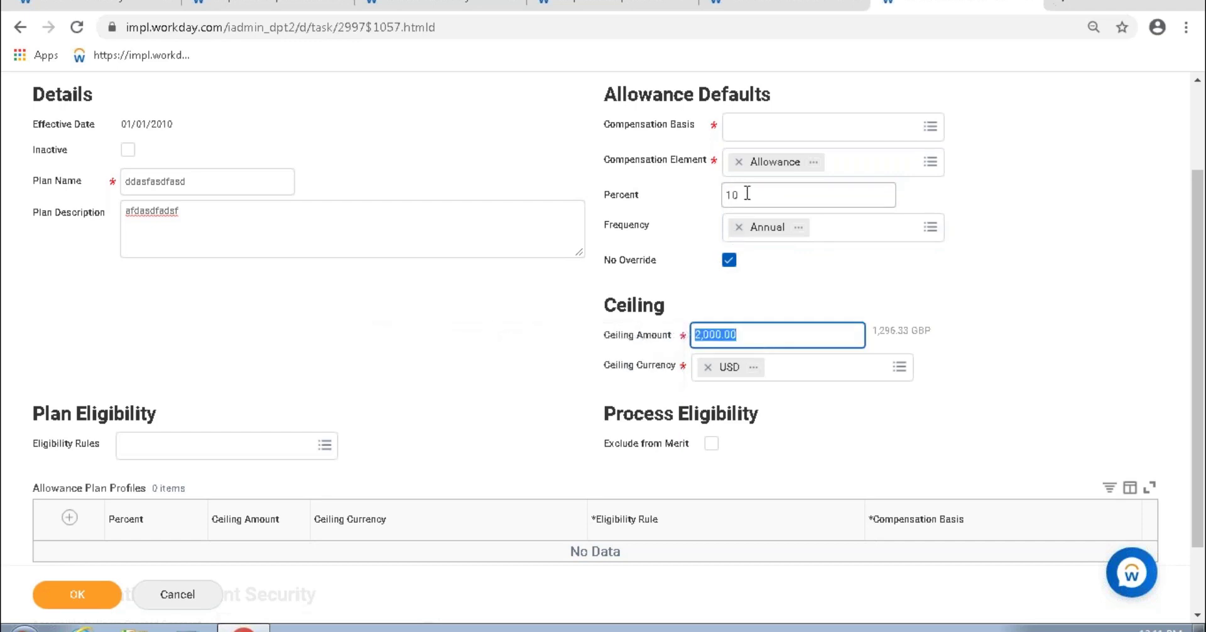
pyautogui.moveTo(748, 195); pyautogui.dragTo(714, 194)
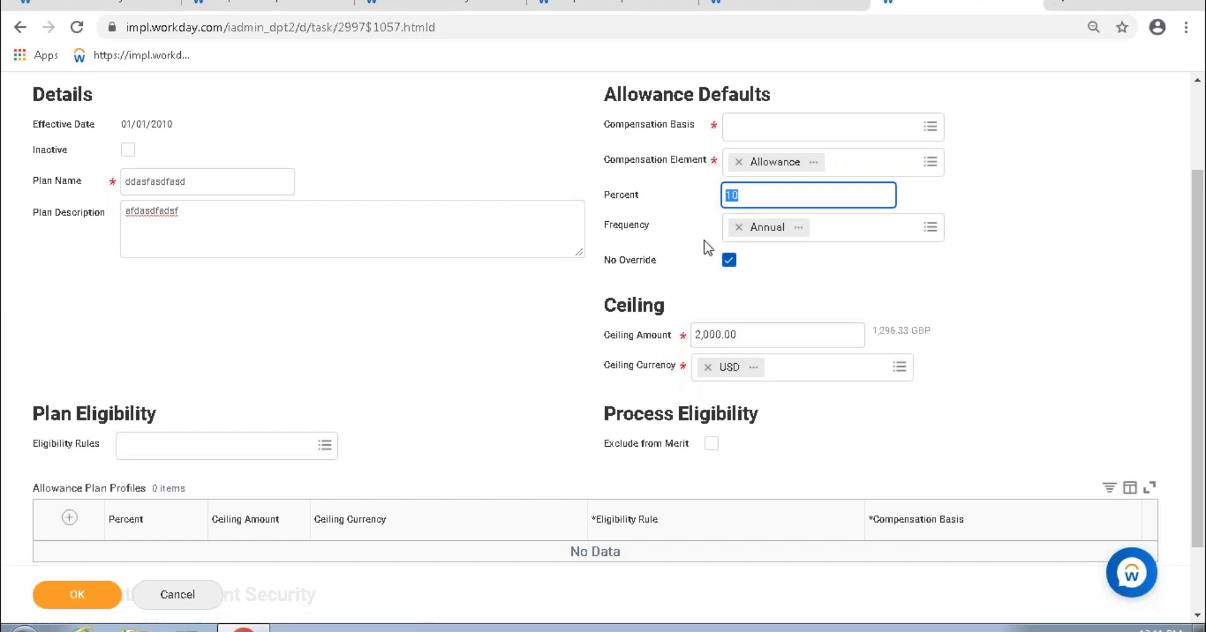
pyautogui.click(712, 334)
pyautogui.moveTo(711, 333); pyautogui.dragTo(748, 334)
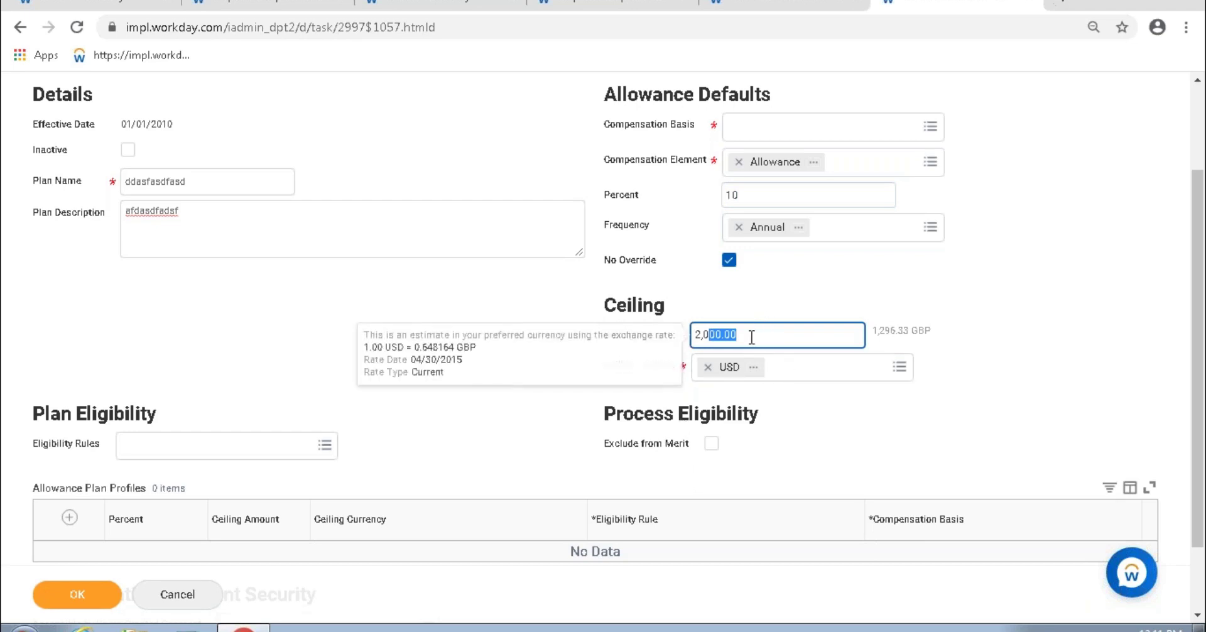
pyautogui.hotkey('ctrl', 'a')
pyautogui.doubleClick(741, 191)
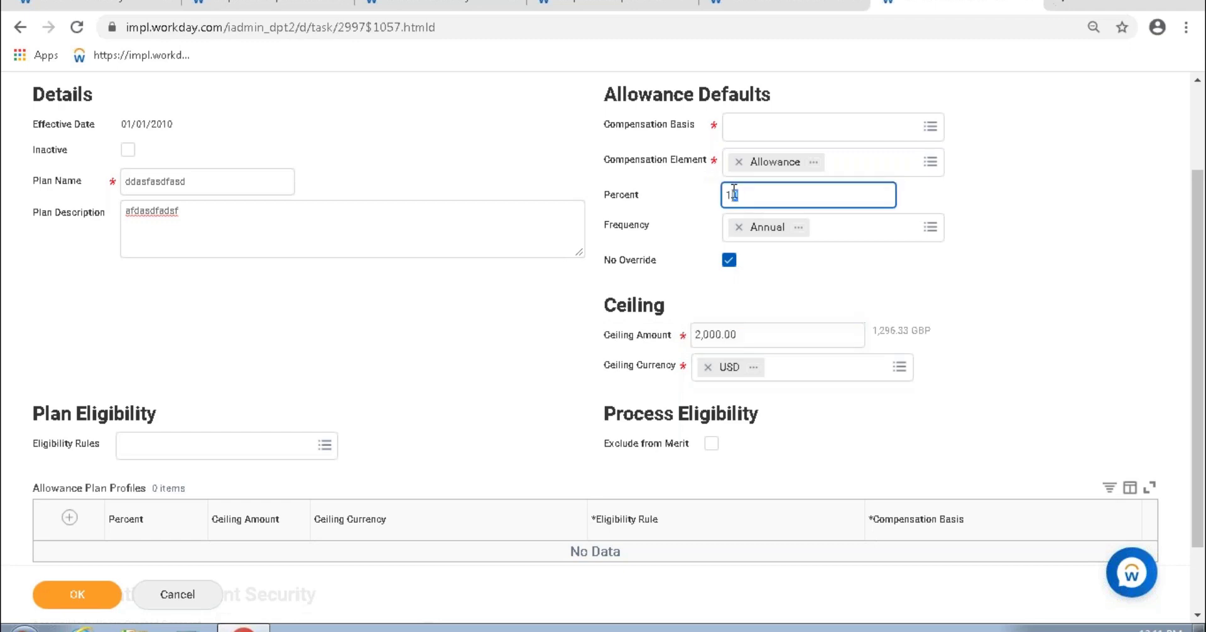
pyautogui.click(747, 336)
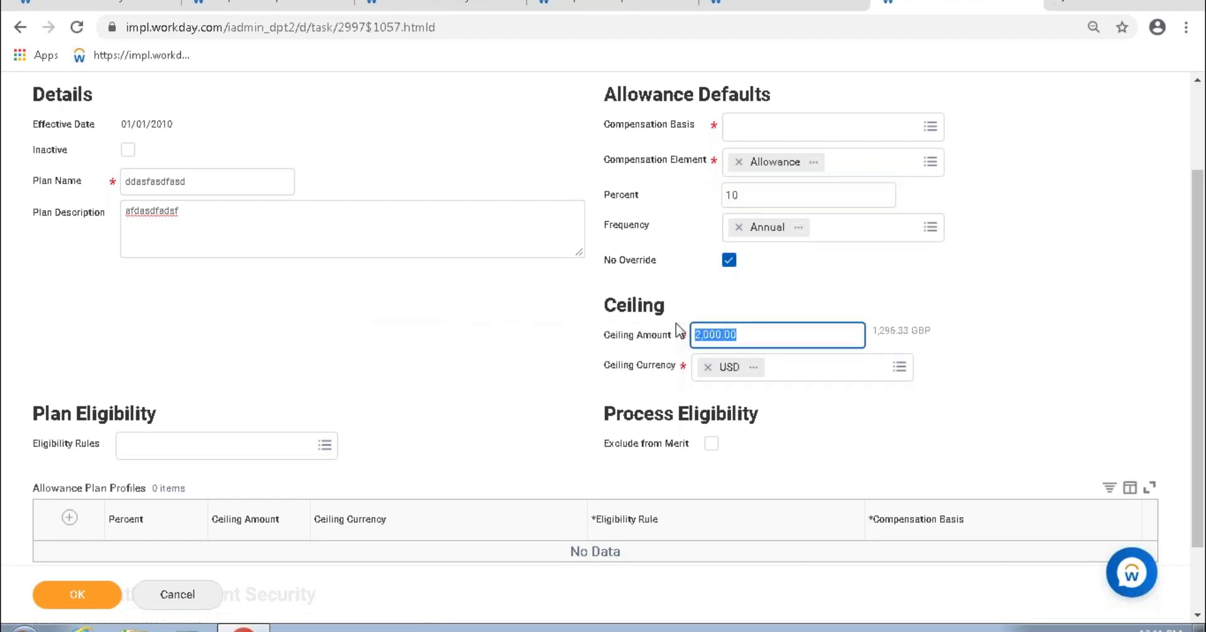
pyautogui.click(526, 372)
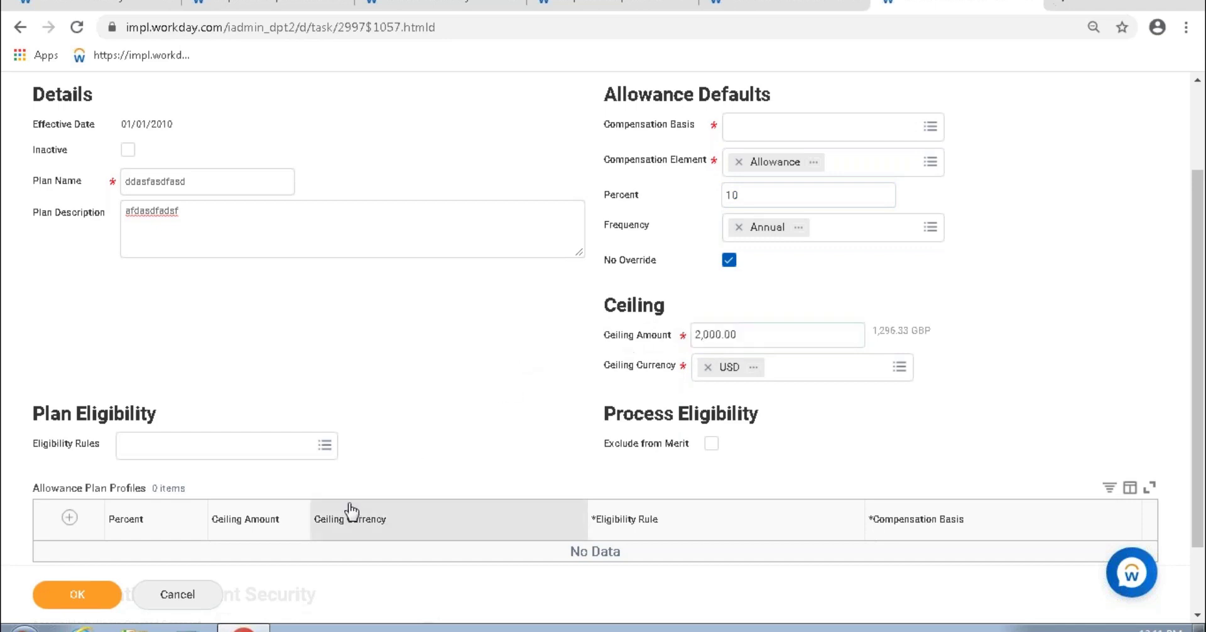
# Step: Add an Allowance Plan Profiles row at 90 percent in INR for Country - India
pyautogui.scroll(-2, 377, 496)
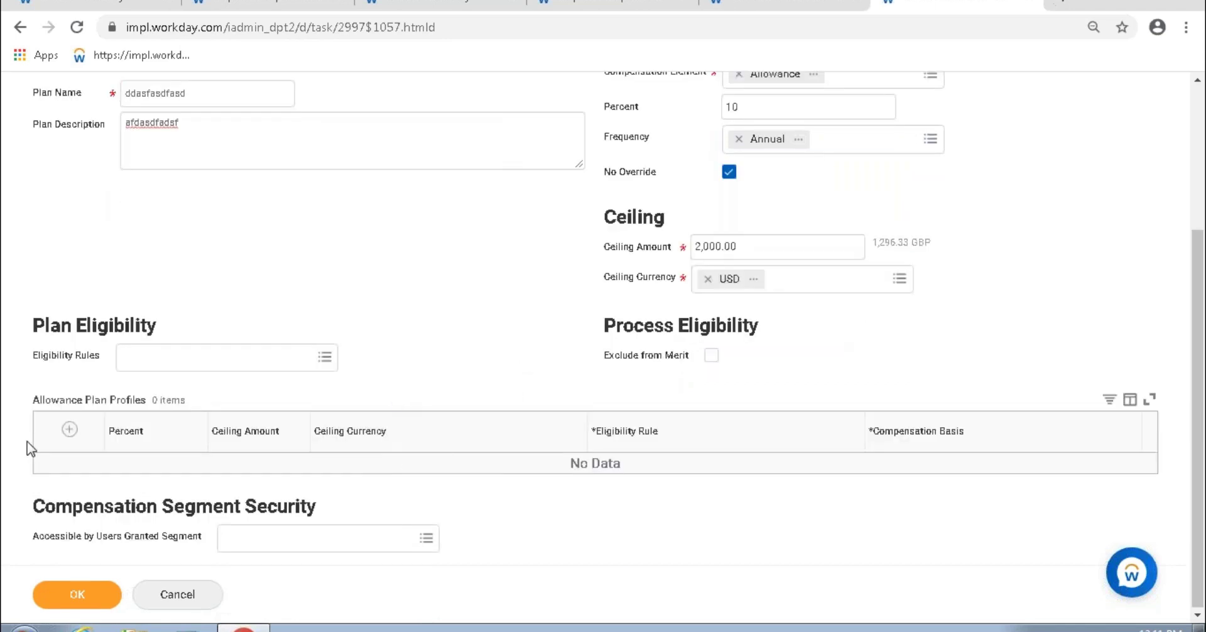
pyautogui.click(70, 430)
pyautogui.click(193, 476)
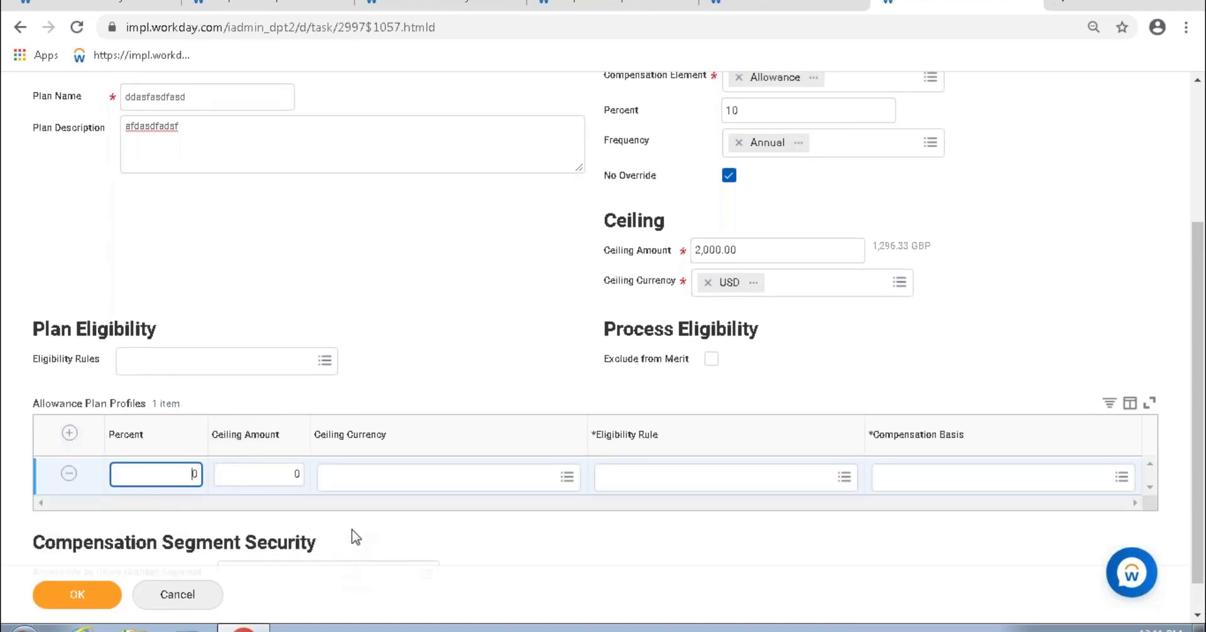
pyautogui.write('9')
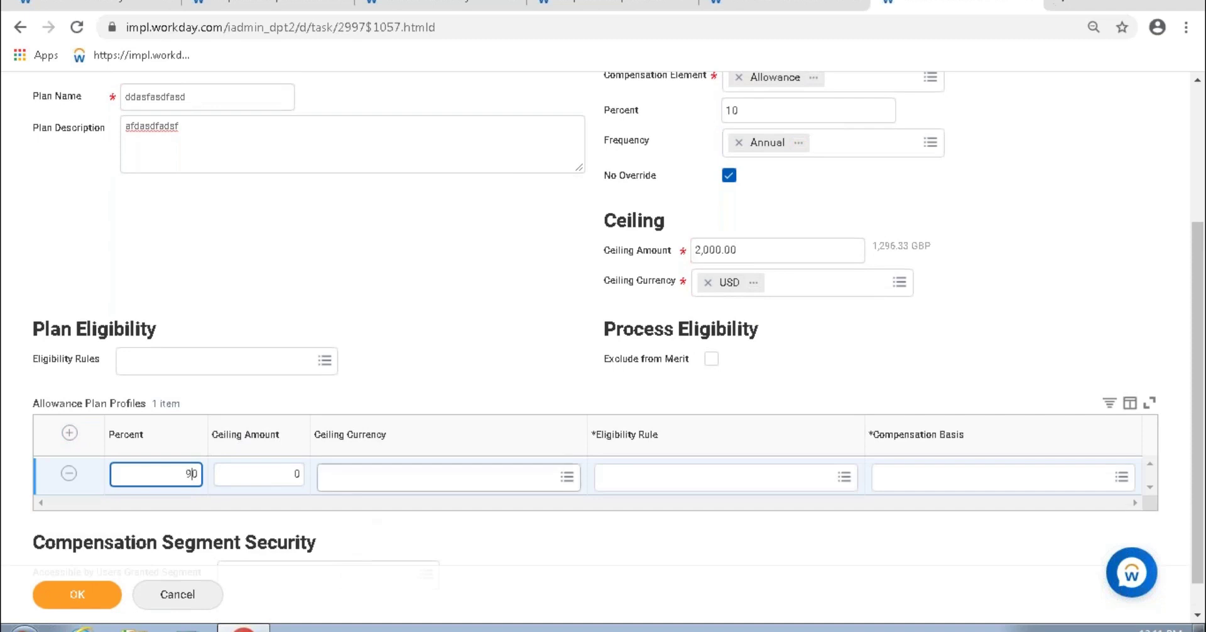
pyautogui.click(299, 478)
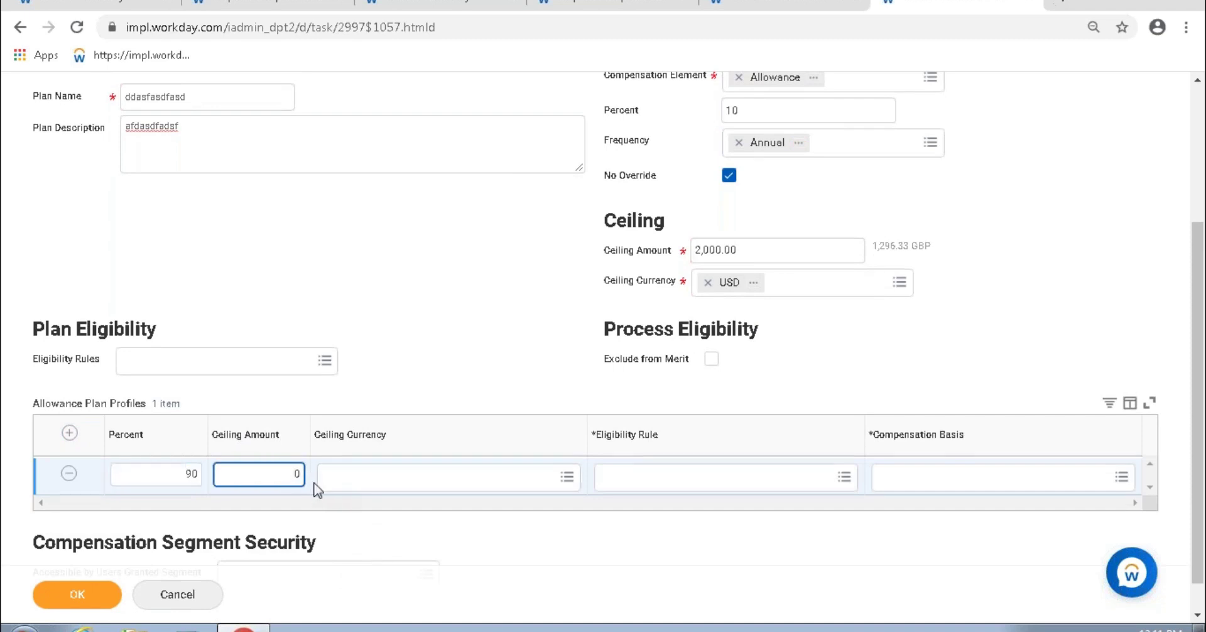
pyautogui.click(350, 478)
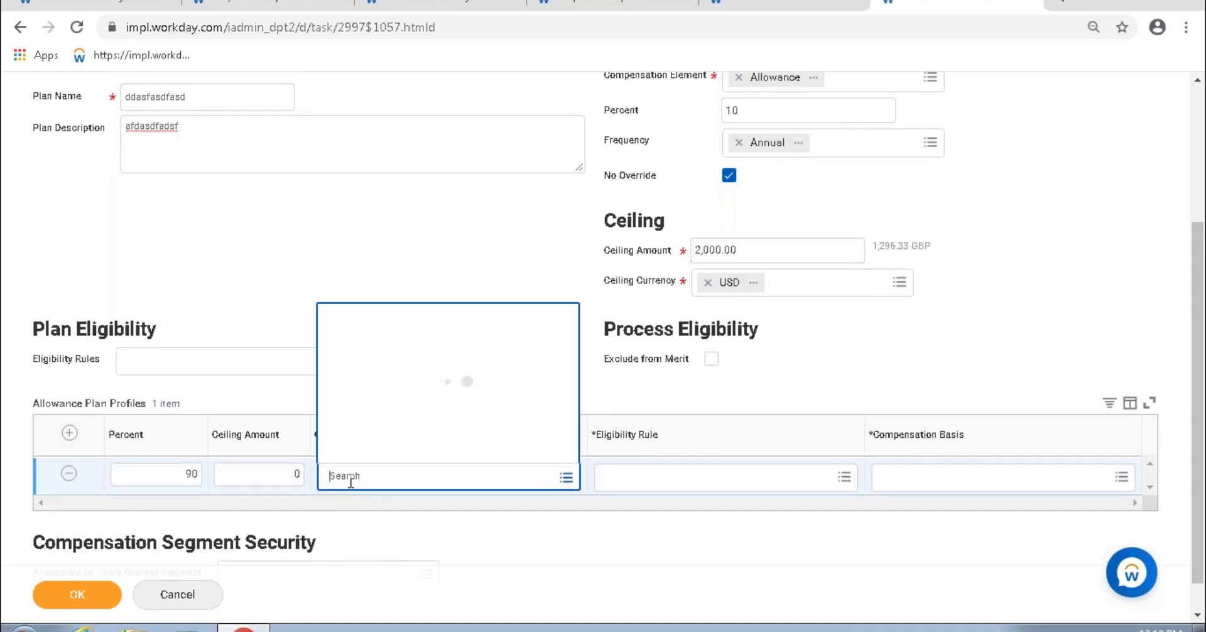
pyautogui.write('inr')
pyautogui.press('Tab')
pyautogui.write('india')
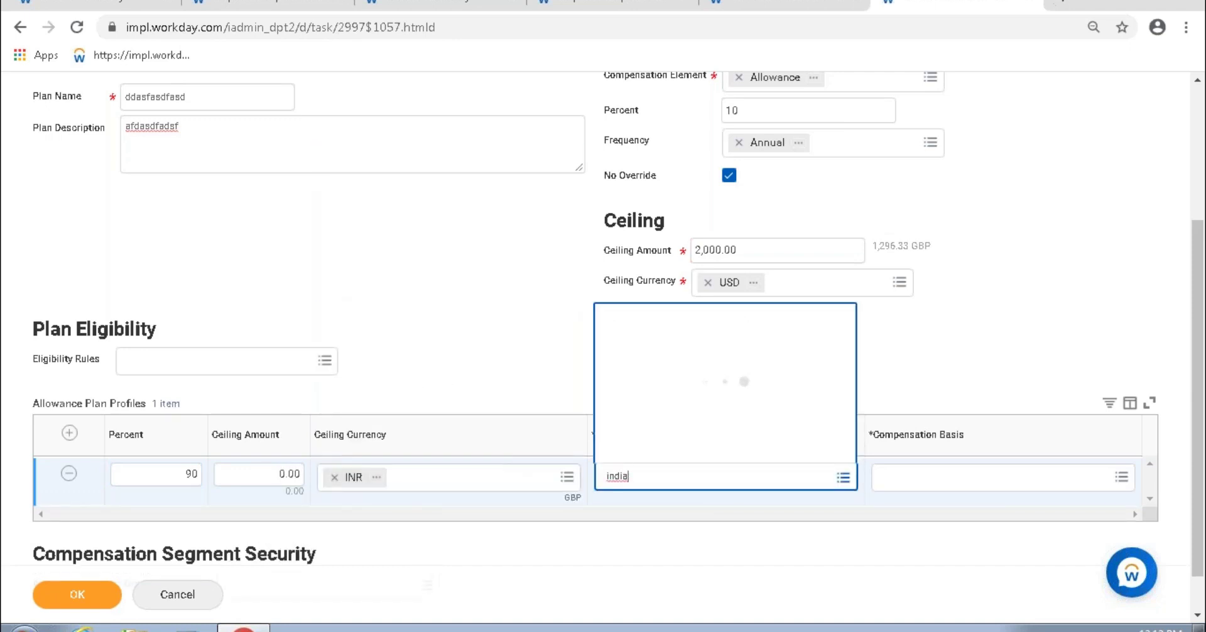
pyautogui.click(675, 185)
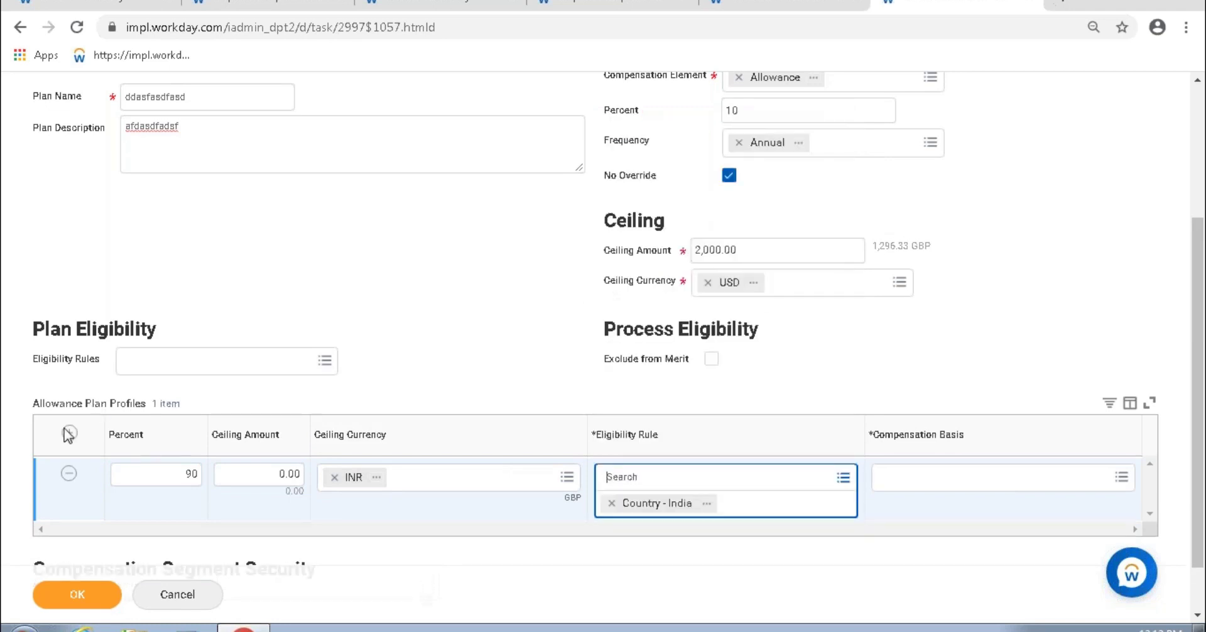
# Step: Review the empty second profile row and the India profile's 0.00 ceiling amount
pyautogui.scroll(-1, 358, 500)
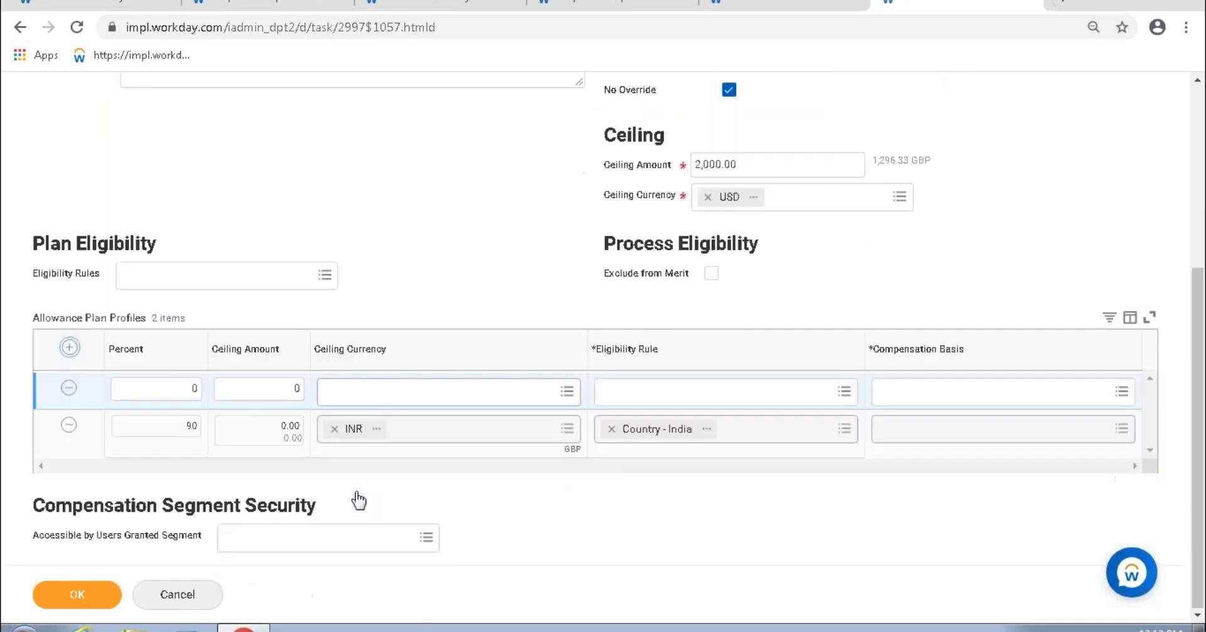
pyautogui.click(296, 392)
pyautogui.click(292, 426)
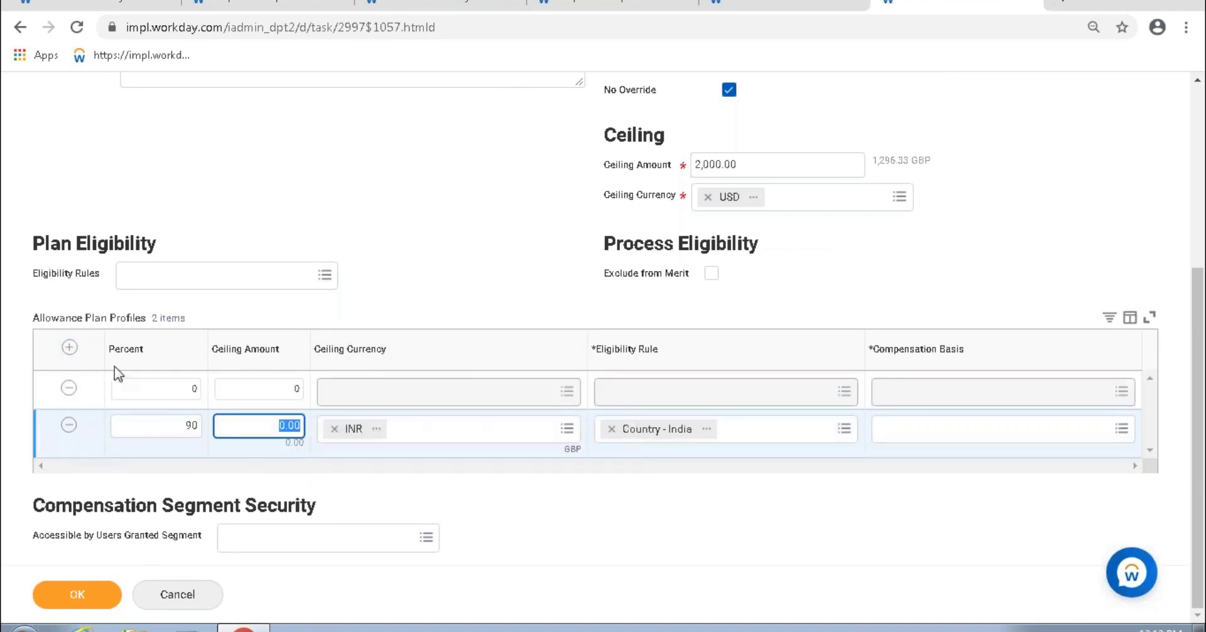
pyautogui.moveTo(32, 317); pyautogui.dragTo(156, 328)
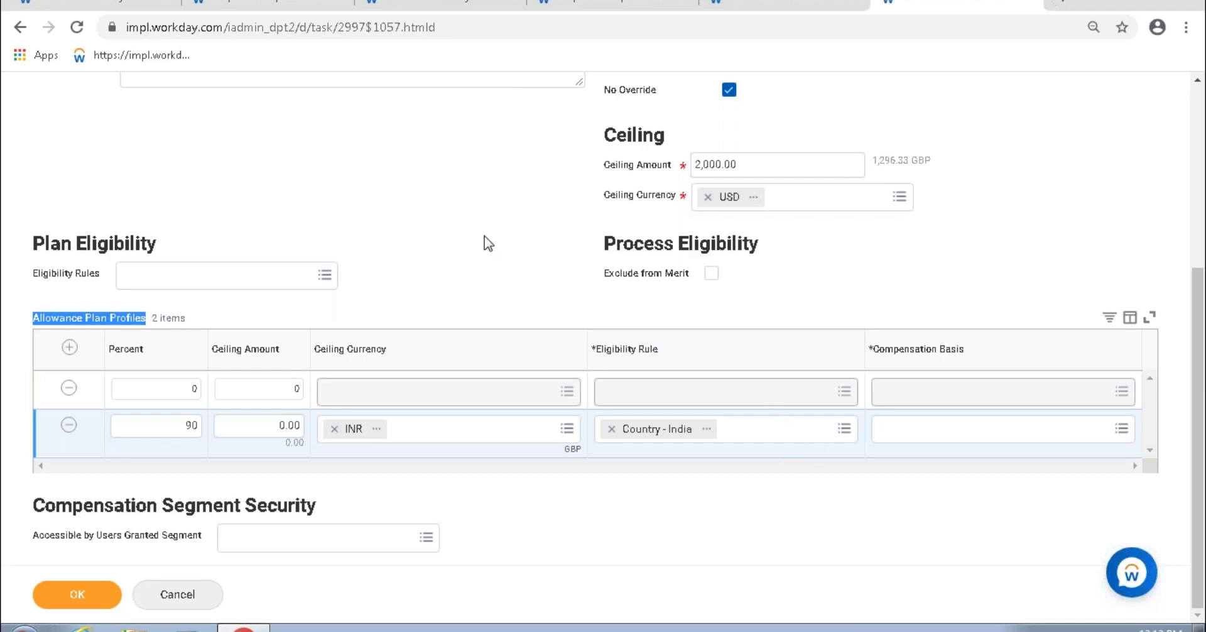
pyautogui.click(468, 295)
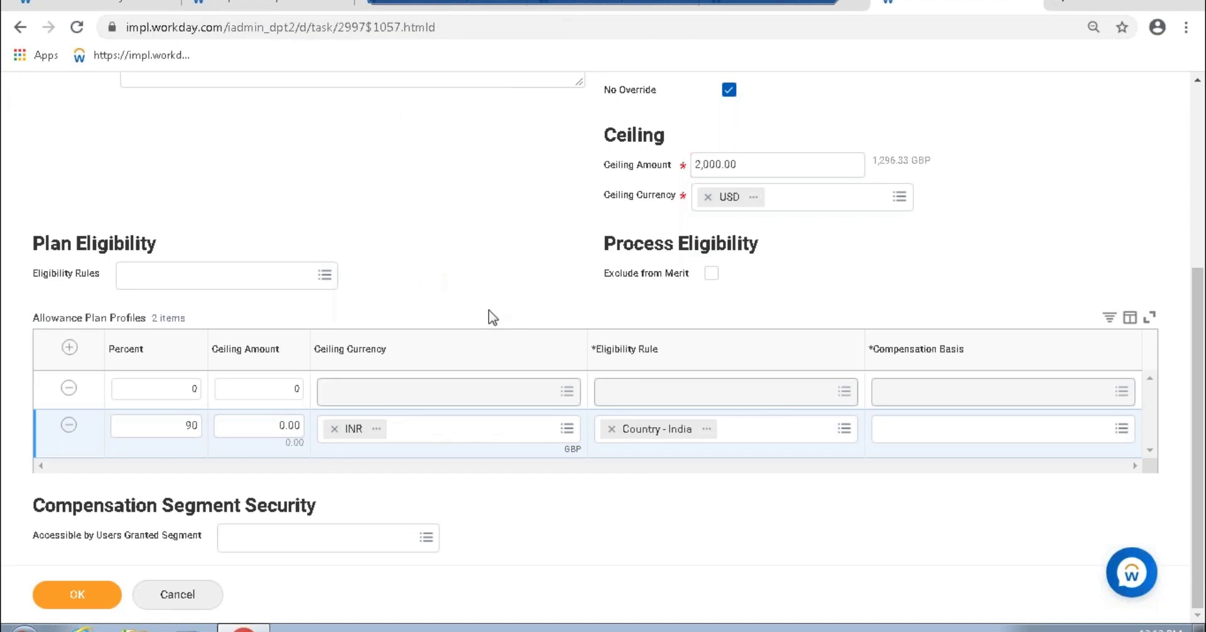
pyautogui.scroll(2, 575, 162)
pyautogui.scroll(2, 576, 156)
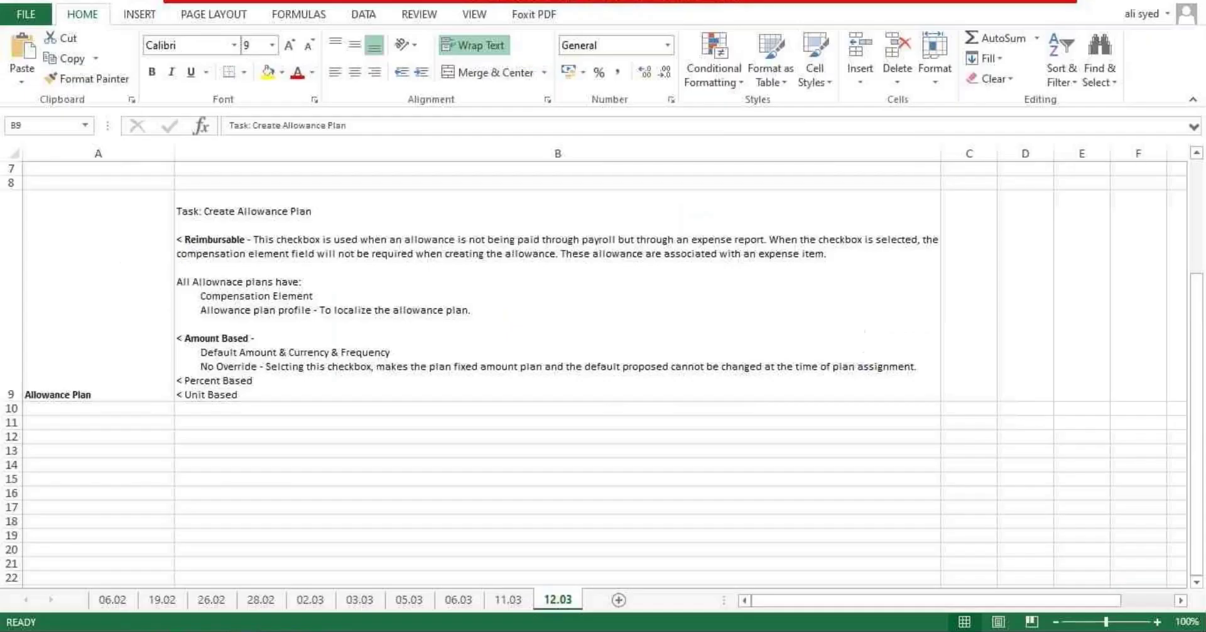
# Step: In B9, explain Ceiling Amount and Ceiling Currency as the maximum payable for % based plans
pyautogui.click(271, 377)
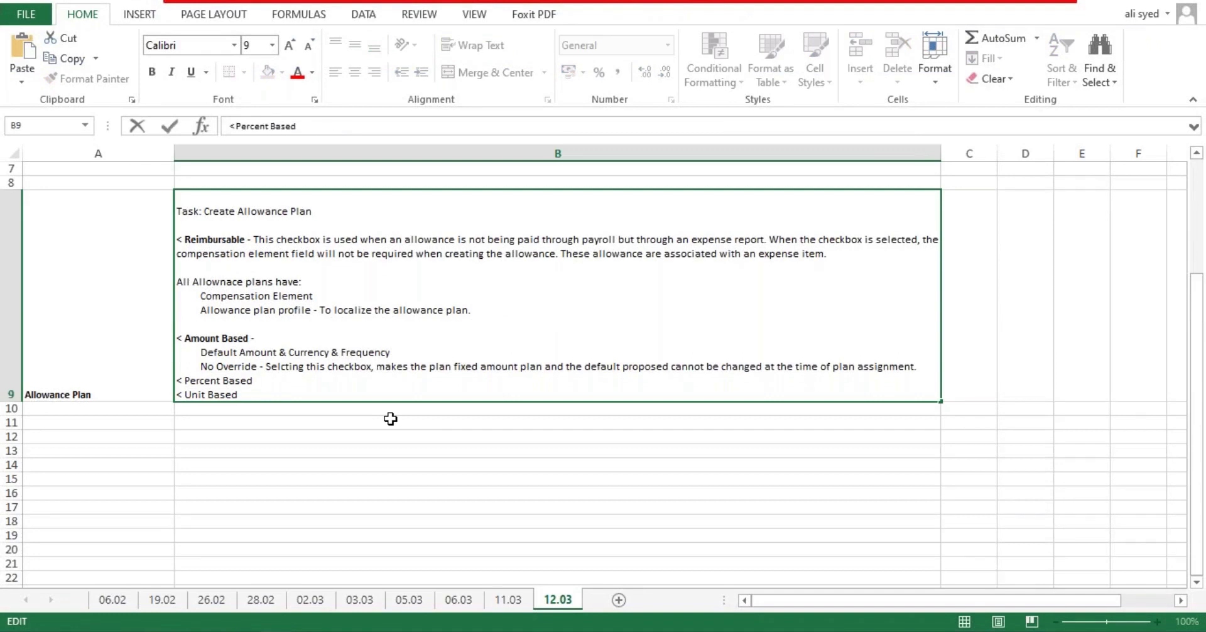
pyautogui.hotkey('alt', 'Return')
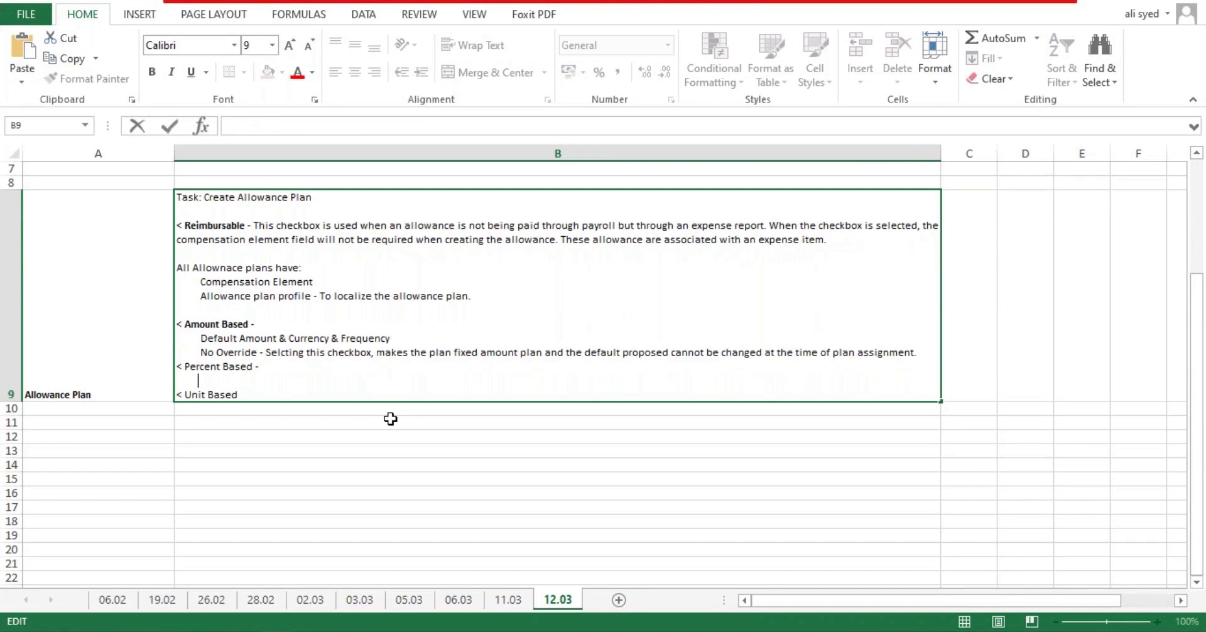
pyautogui.write('Ceiling Amount and ')
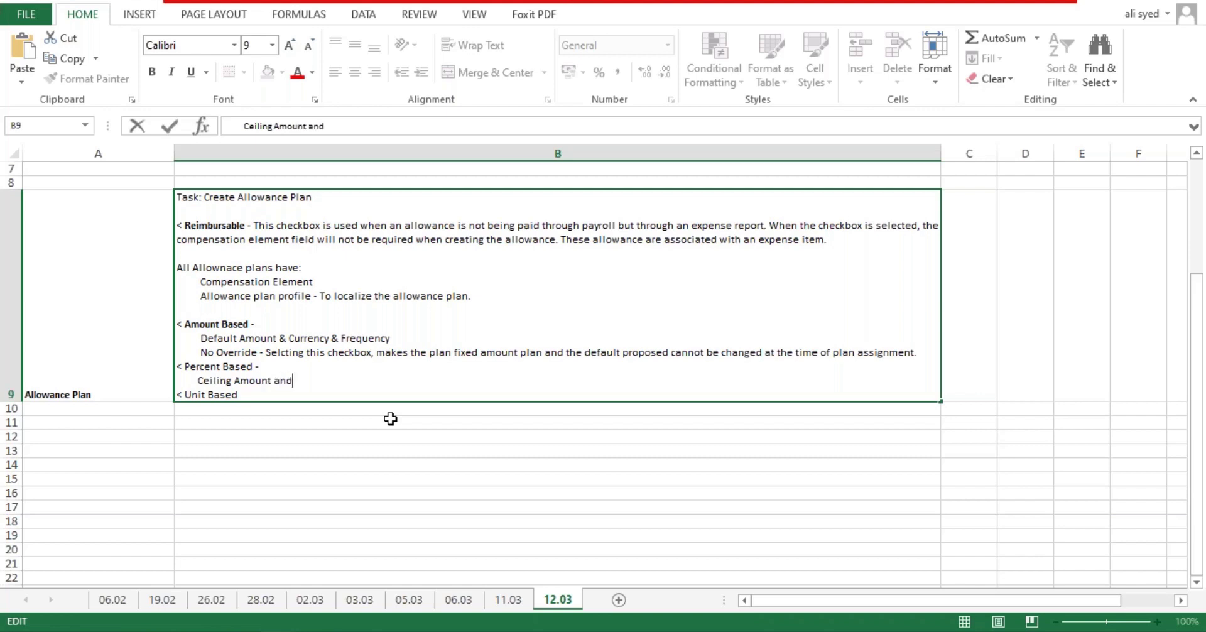
pyautogui.write('Ceiling Currency')
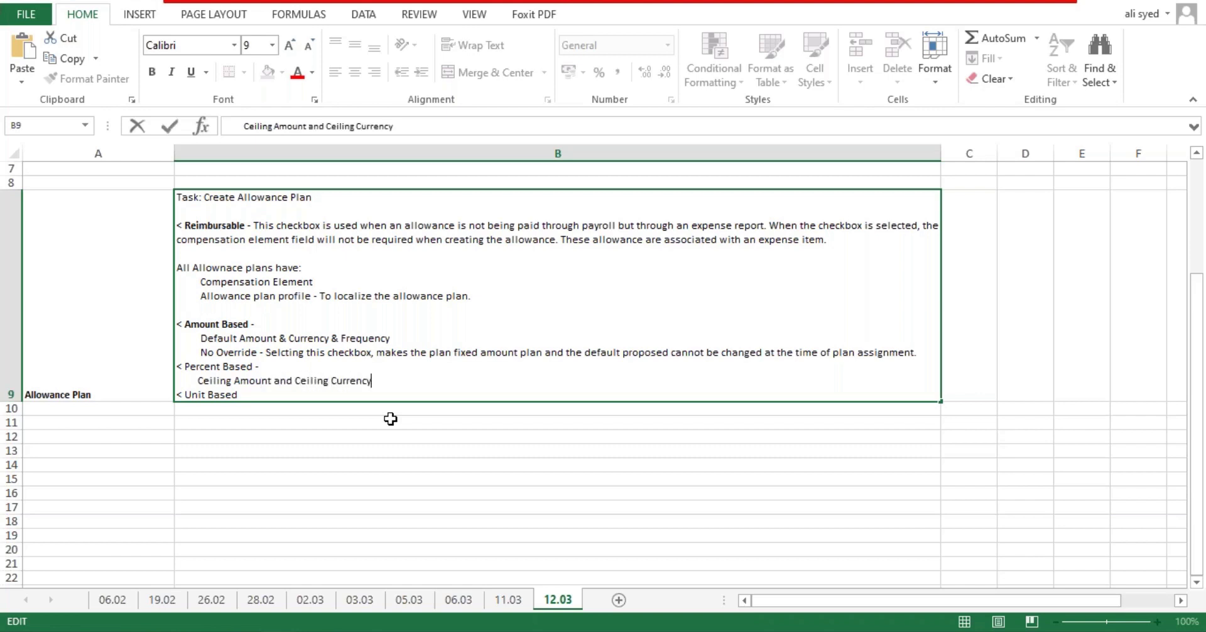
pyautogui.write(' - This reporsent')
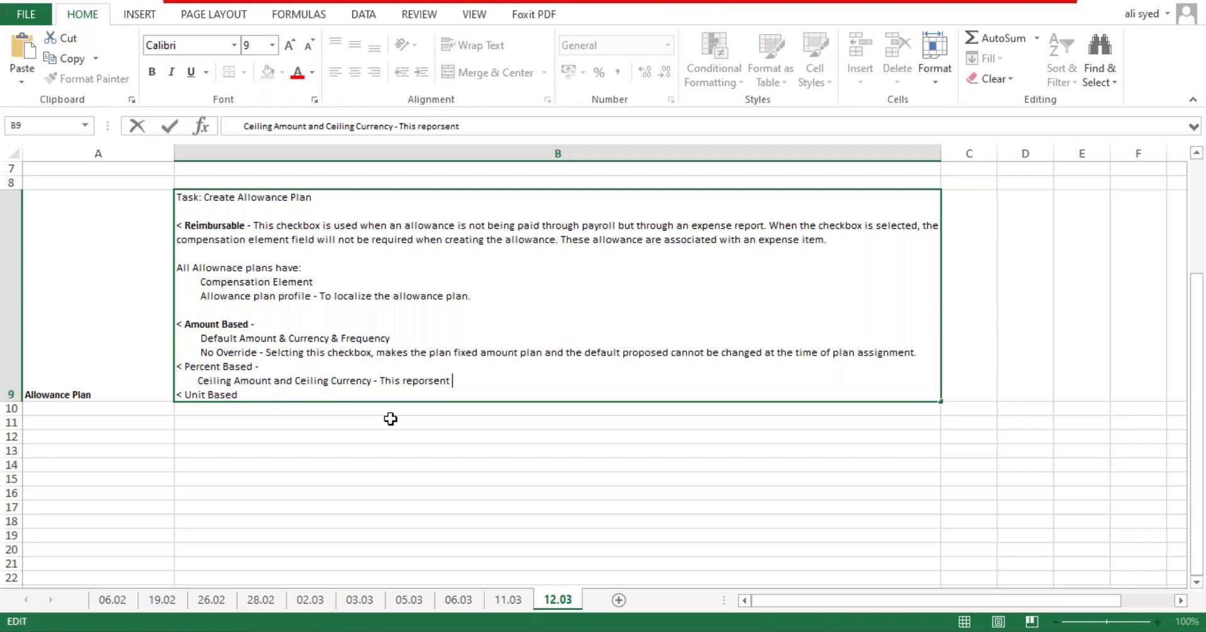
pyautogui.press('BackSpace')
pyautogui.press('BackSpace')
pyautogui.press('BackSpace')
pyautogui.press('BackSpace')
pyautogui.press('BackSpace')
pyautogui.press('BackSpace')
pyautogui.write('re')
pyautogui.write('nts the maximum am')
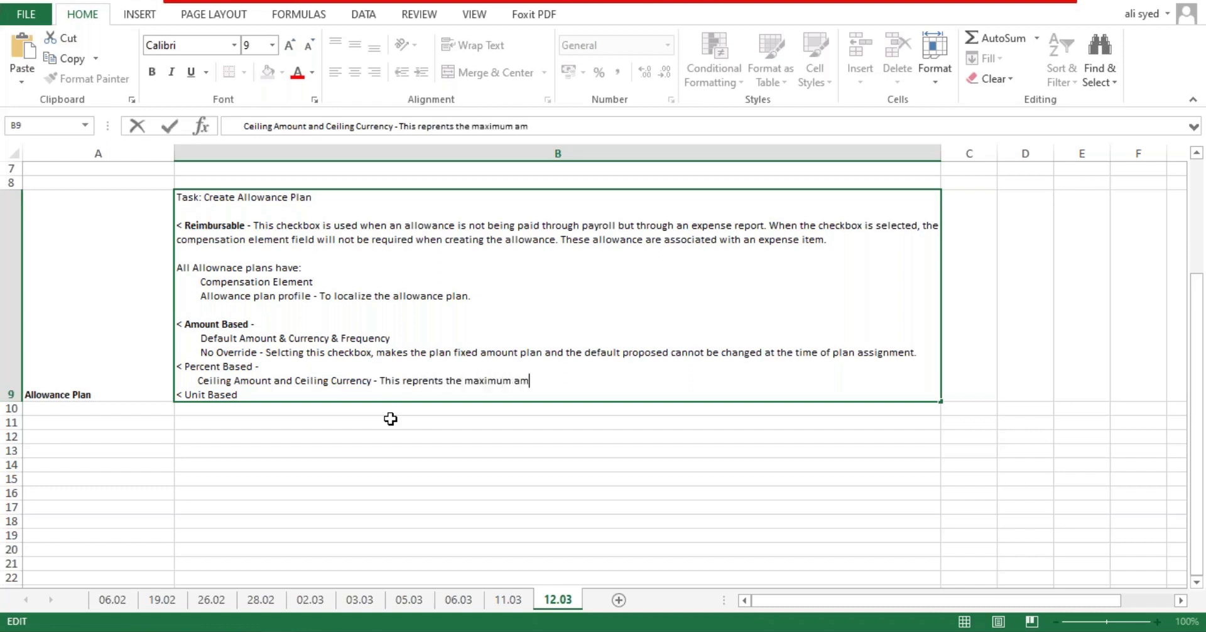
pyautogui.write('ount that can be paid as part of th')
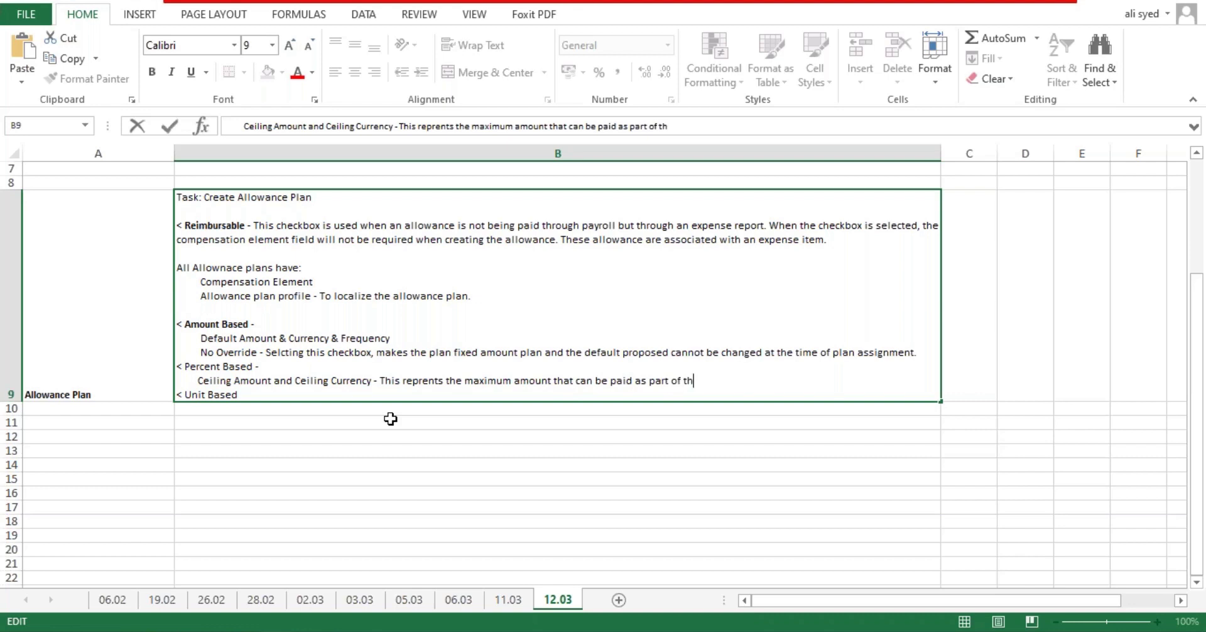
pyautogui.write('e % based allowance ')
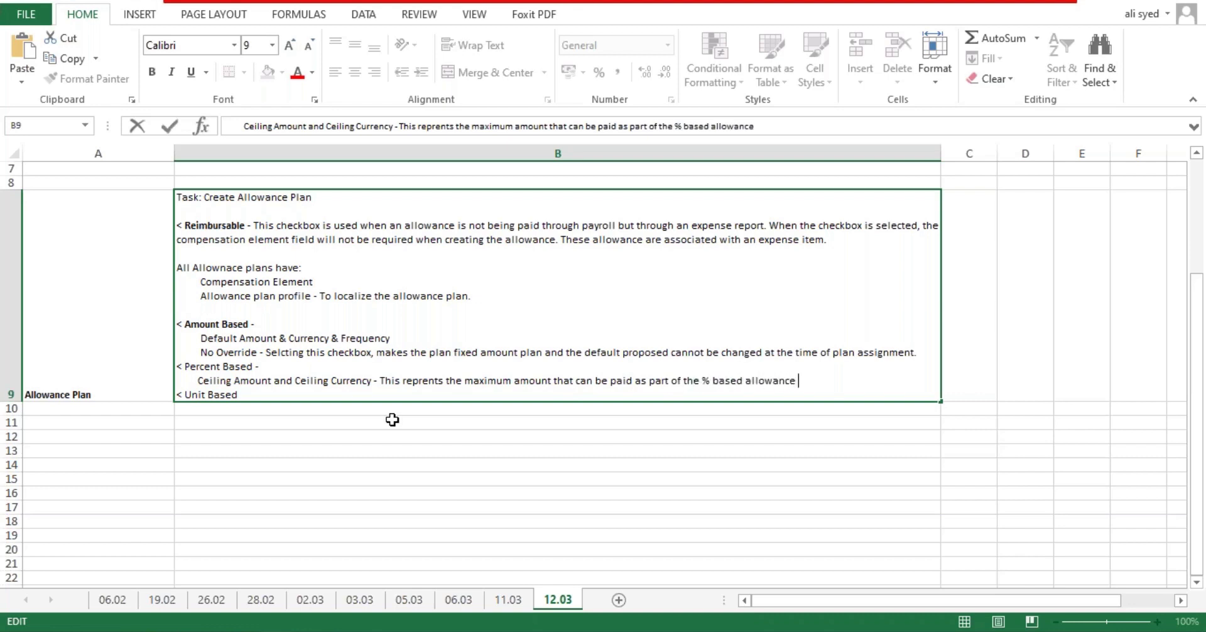
pyautogui.write('plan. Emp is always paid the le')
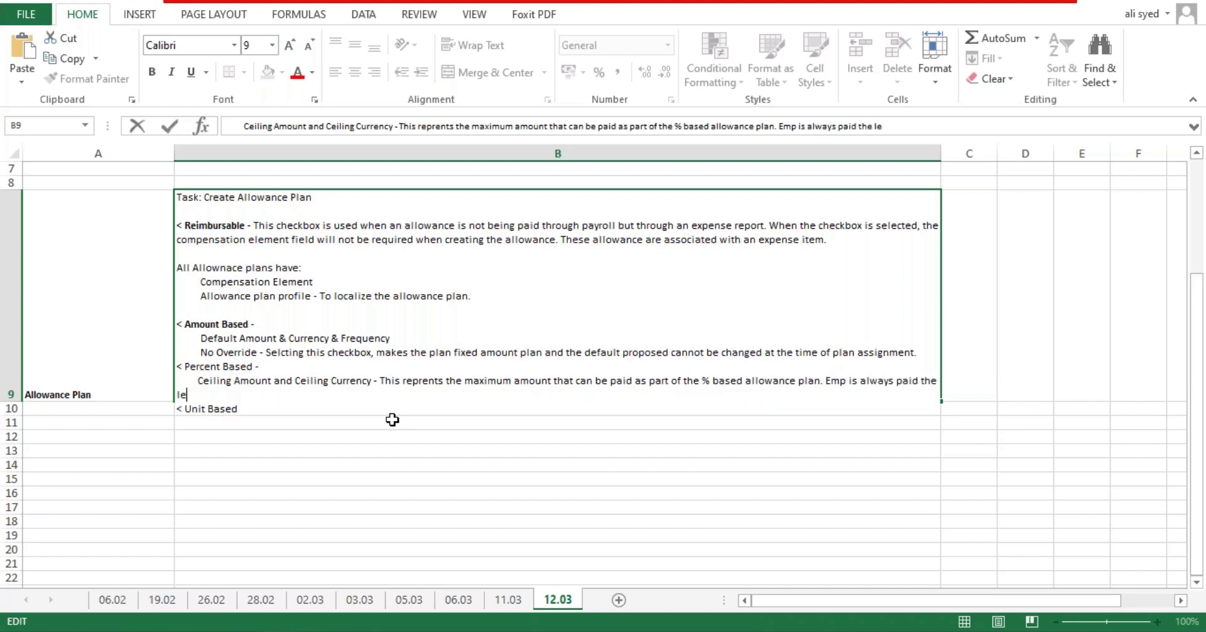
pyautogui.write('se')
pyautogui.press('BackSpace')
pyautogui.press('BackSpace')
pyautogui.write('ser of the ceiling maoun')
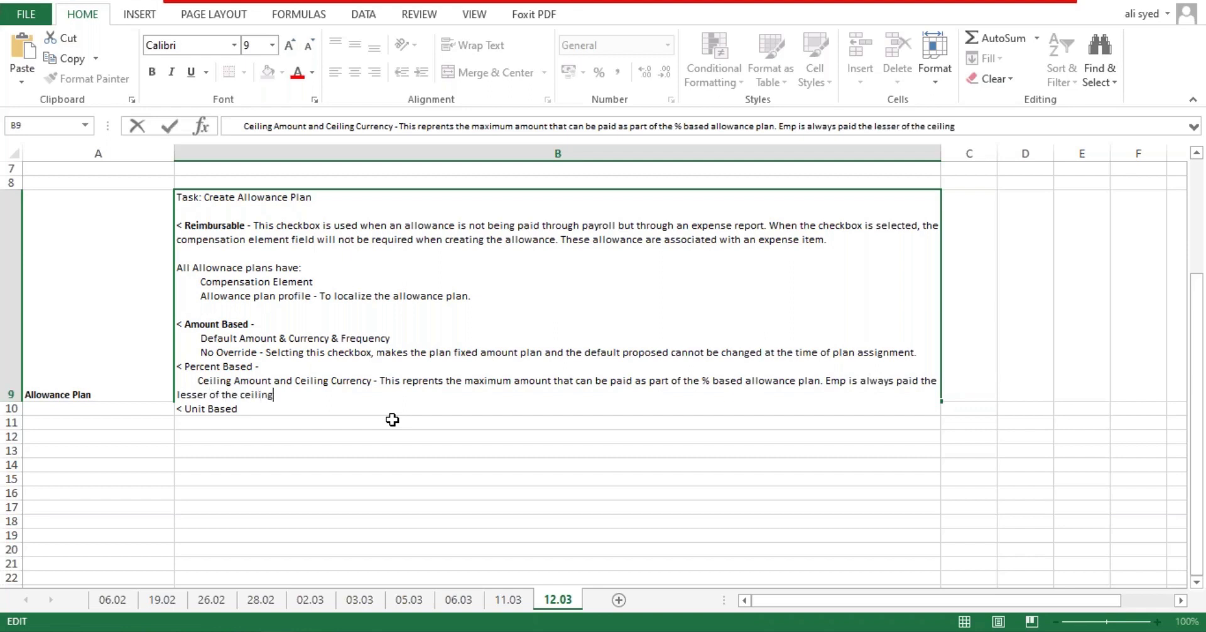
pyautogui.press('BackSpace')
pyautogui.press('BackSpace')
pyautogui.press('BackSpace')
pyautogui.press('BackSpace')
pyautogui.press('BackSpace')
pyautogui.write('amount an')
pyautogui.press('BackSpace')
pyautogui.press('BackSpace')
pyautogui.write('or calcualted ')
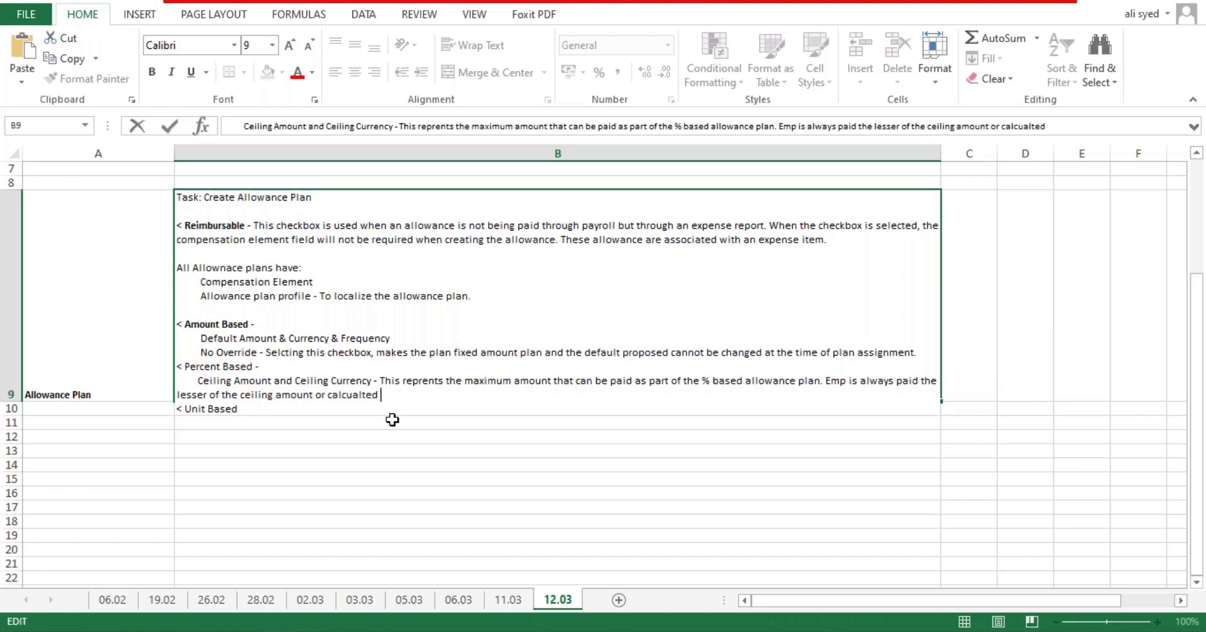
pyautogui.write('amount.')
pyautogui.press('Return')
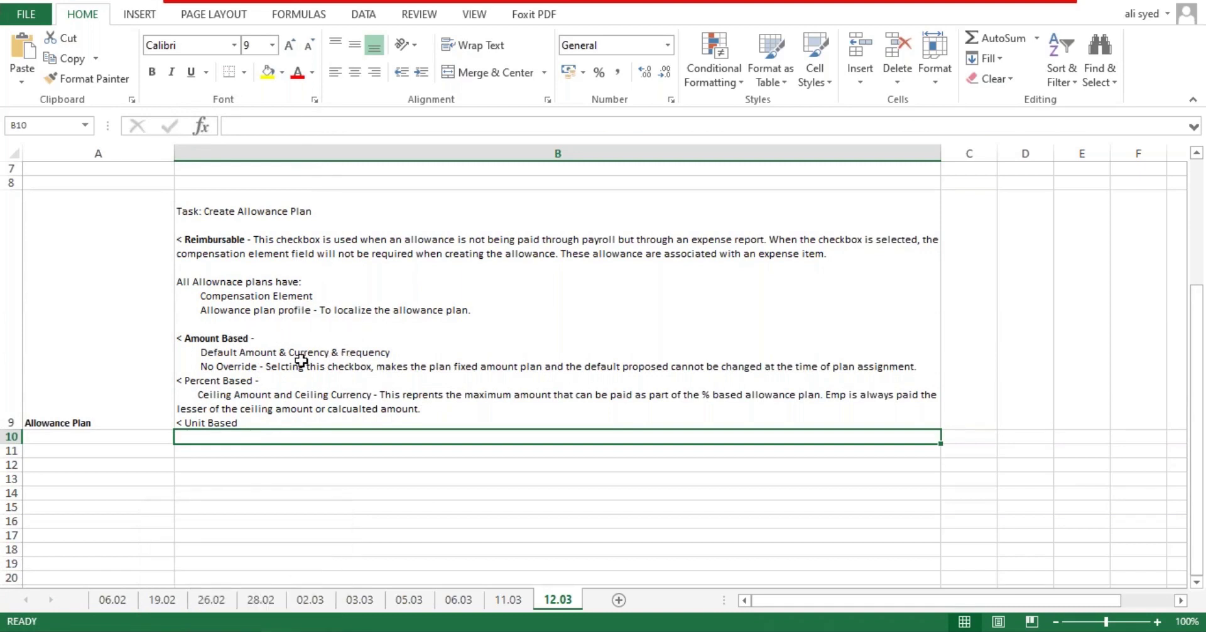
# Step: Add a blank line after No Override and bold 'Percent Based' in the B9 note
pyautogui.doubleClick(918, 367)
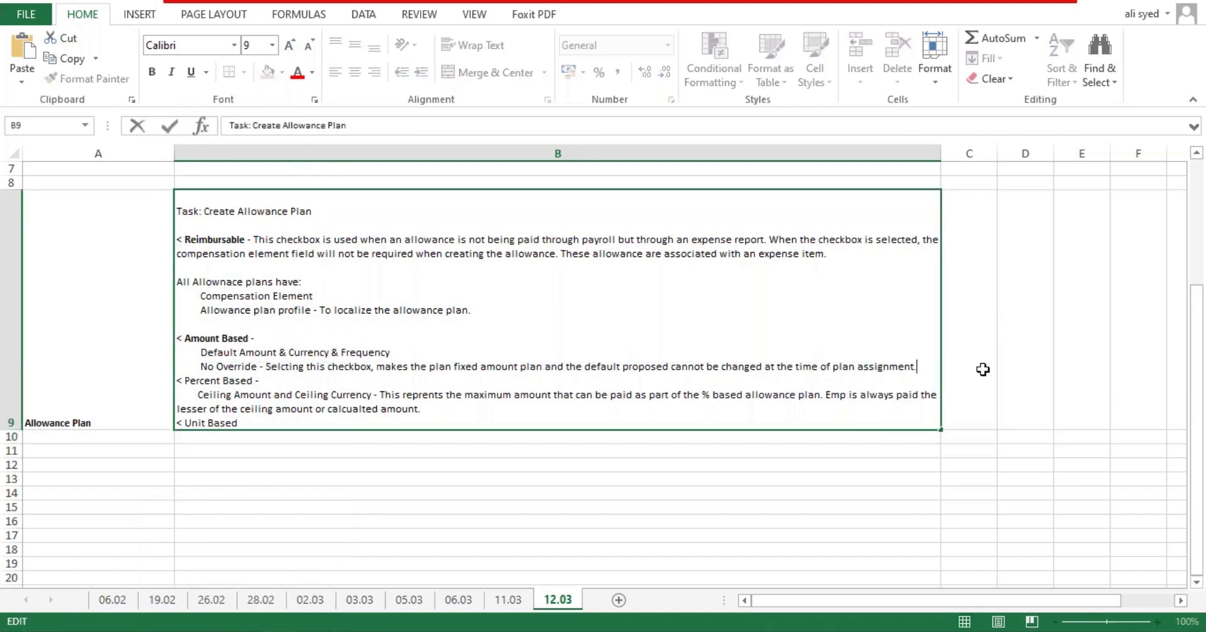
pyautogui.hotkey('alt', 'Return')
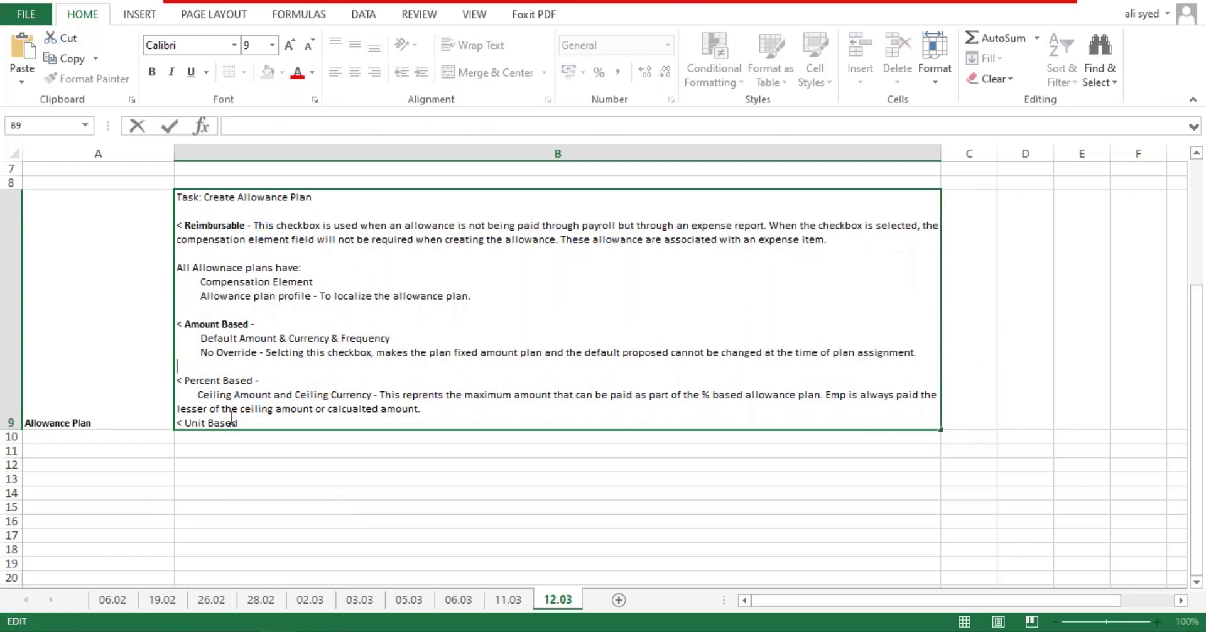
pyautogui.moveTo(252, 382); pyautogui.dragTo(189, 387)
pyautogui.hotkey('ctrl', 'b')
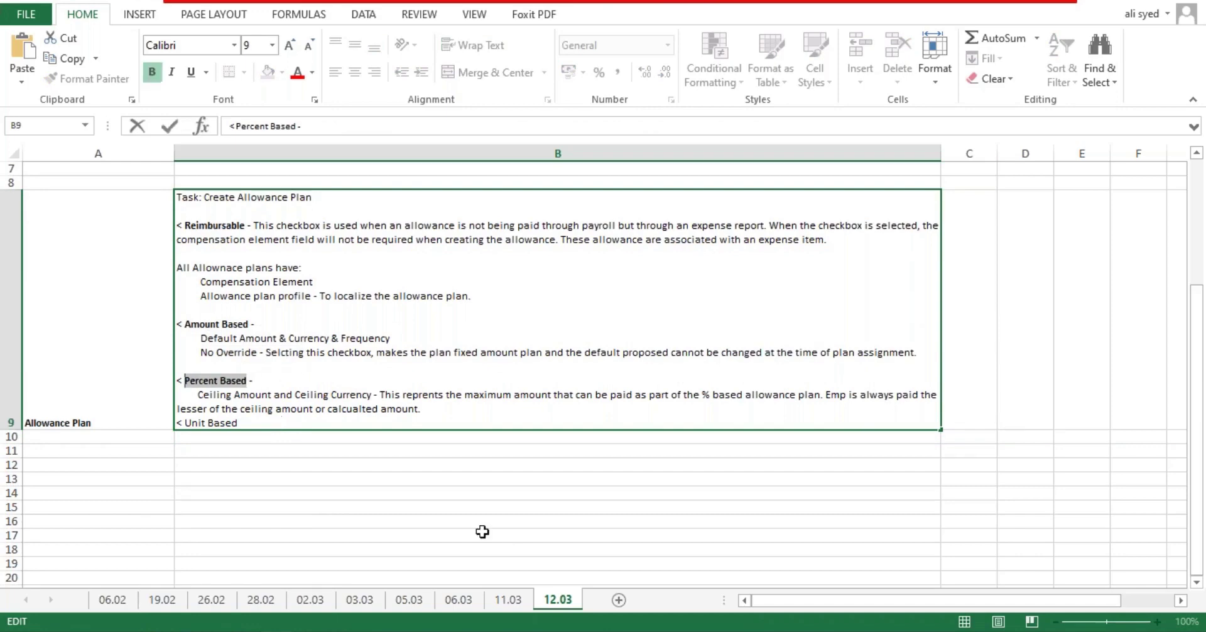
pyautogui.click(495, 536)
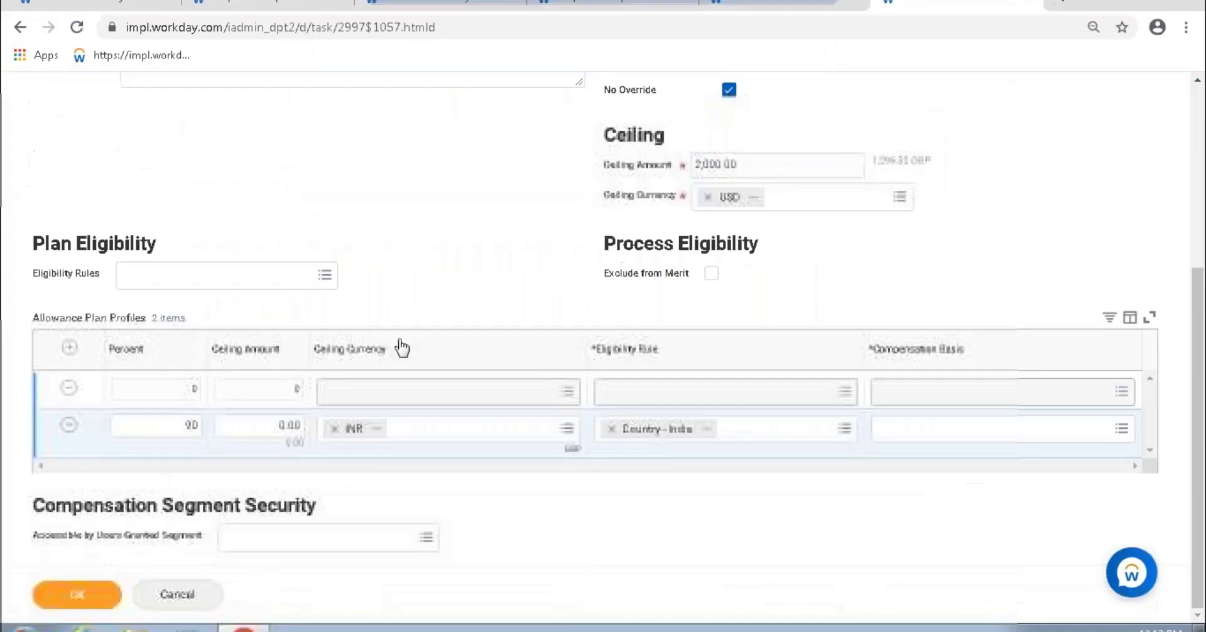
# Step: Delete the 2,000.00 ceiling amount and remove USD from Ceiling Currency
pyautogui.scroll(5, 485, 319)
pyautogui.moveTo(610, 254); pyautogui.dragTo(706, 258)
pyautogui.click(723, 459)
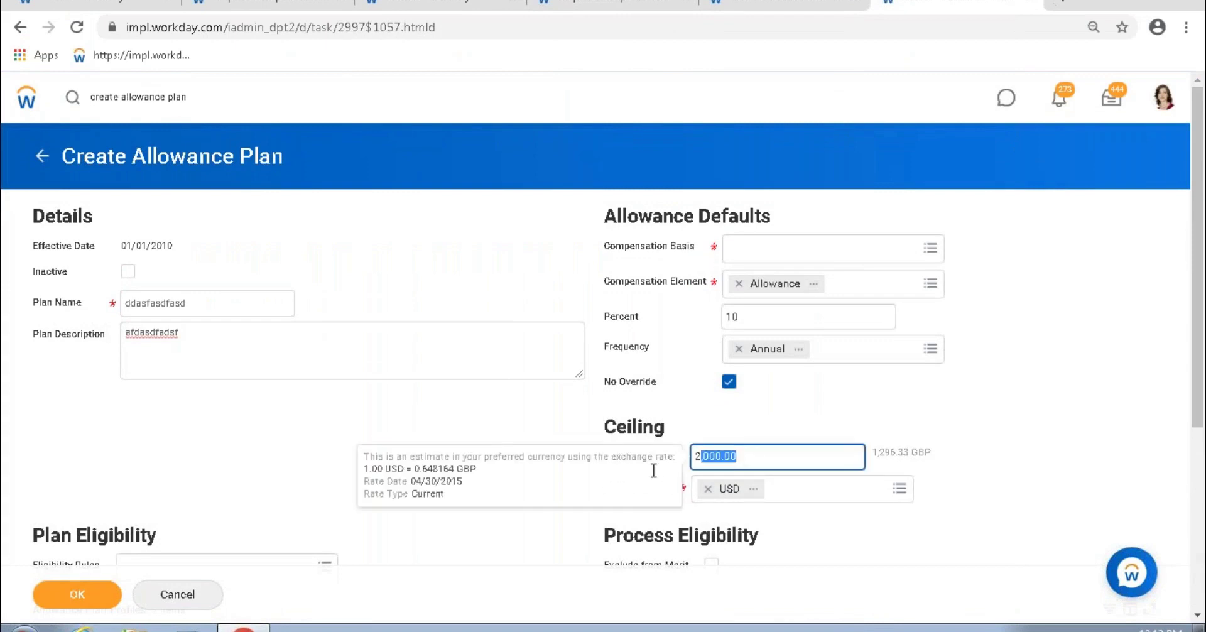
pyautogui.press('BackSpace')
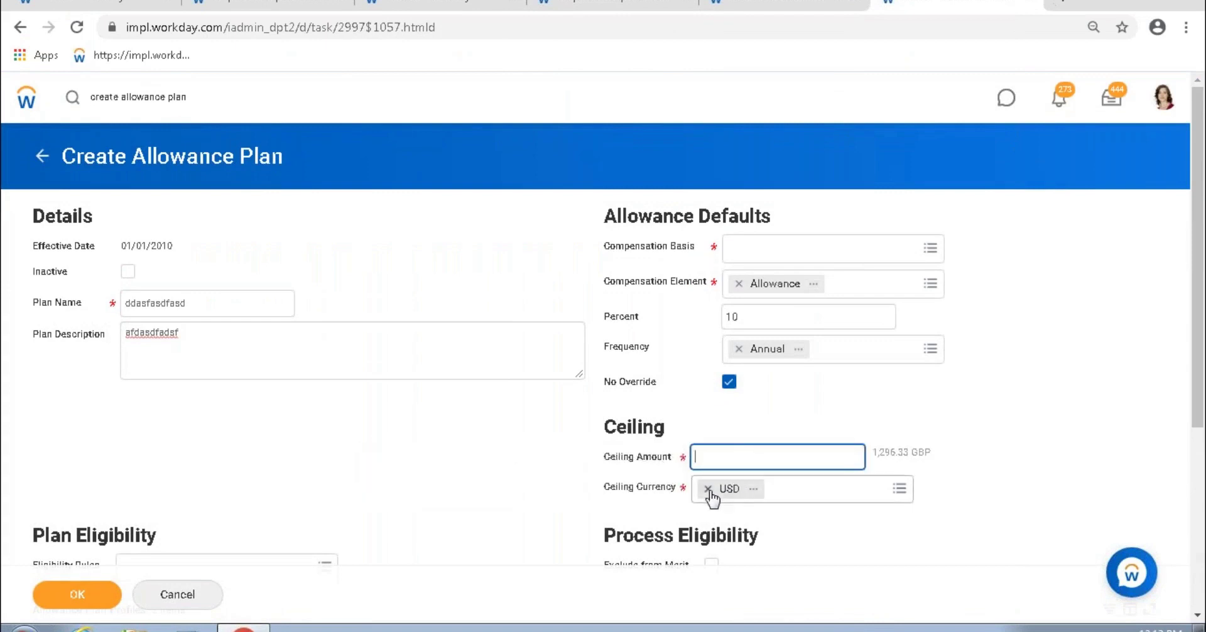
pyautogui.click(708, 489)
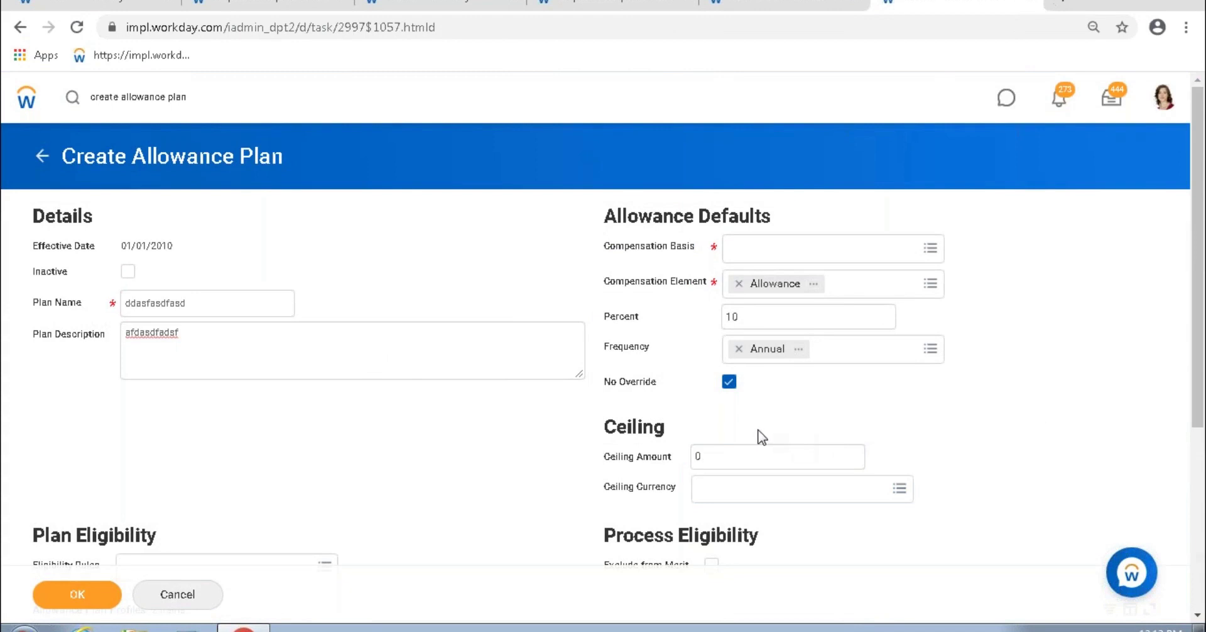
# Step: Re-enter a 2000 ceiling amount and choose USD as the Ceiling Currency
pyautogui.scroll(-3, 759, 425)
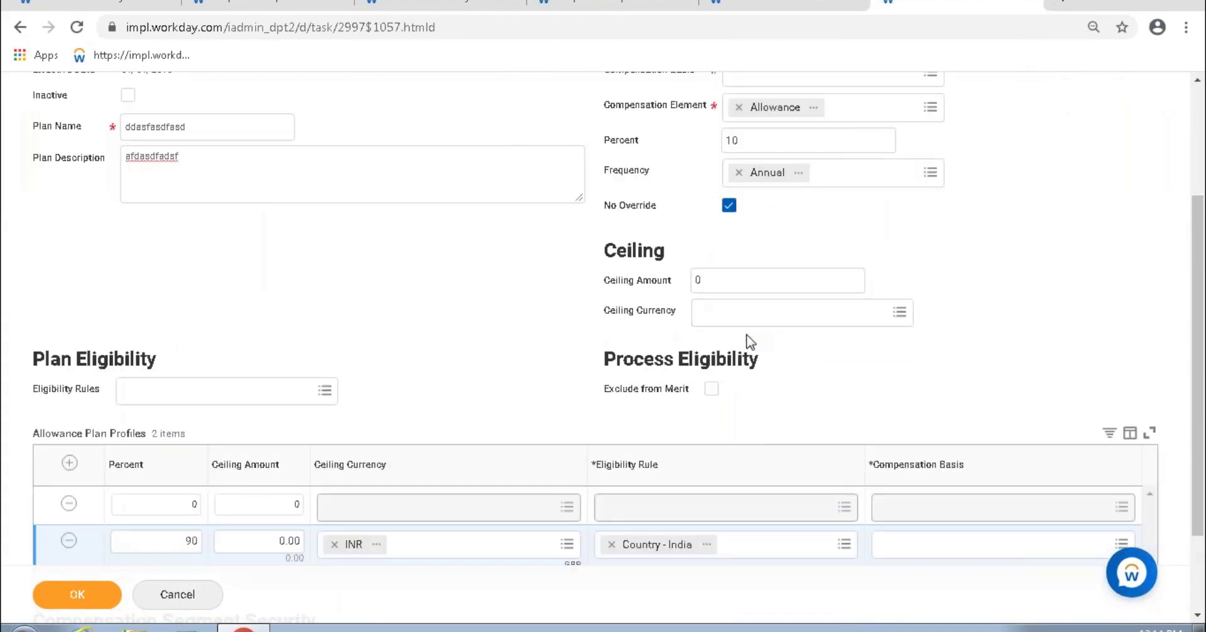
pyautogui.scroll(-2, 748, 342)
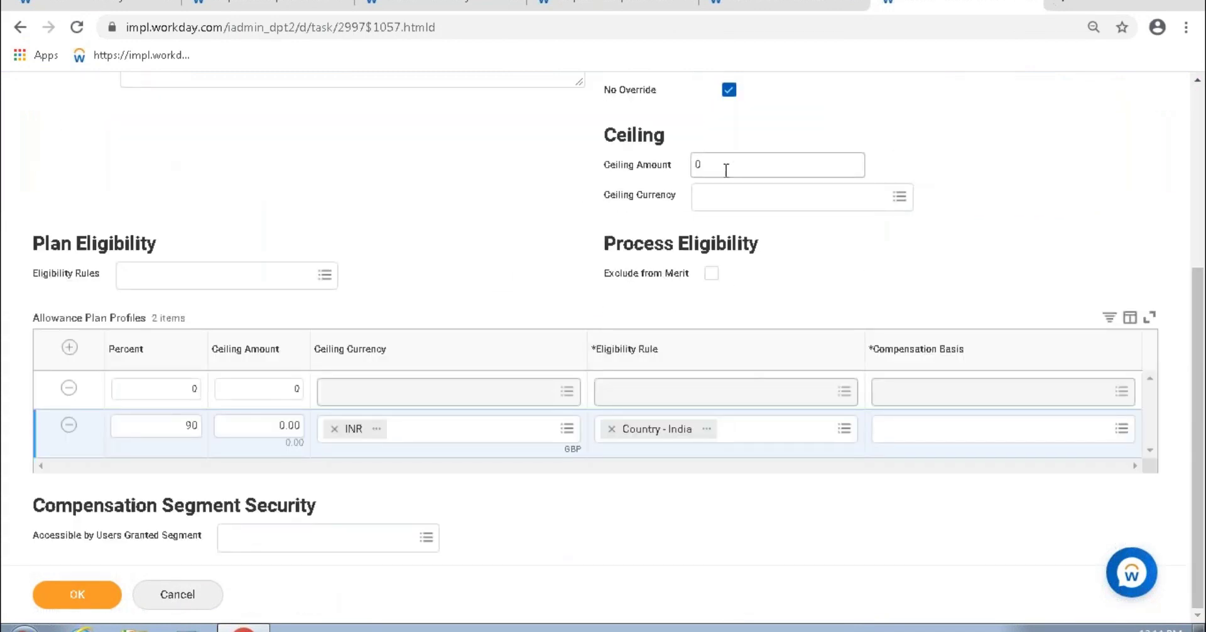
pyautogui.scroll(3, 722, 168)
pyautogui.moveTo(609, 361); pyautogui.dragTo(696, 341)
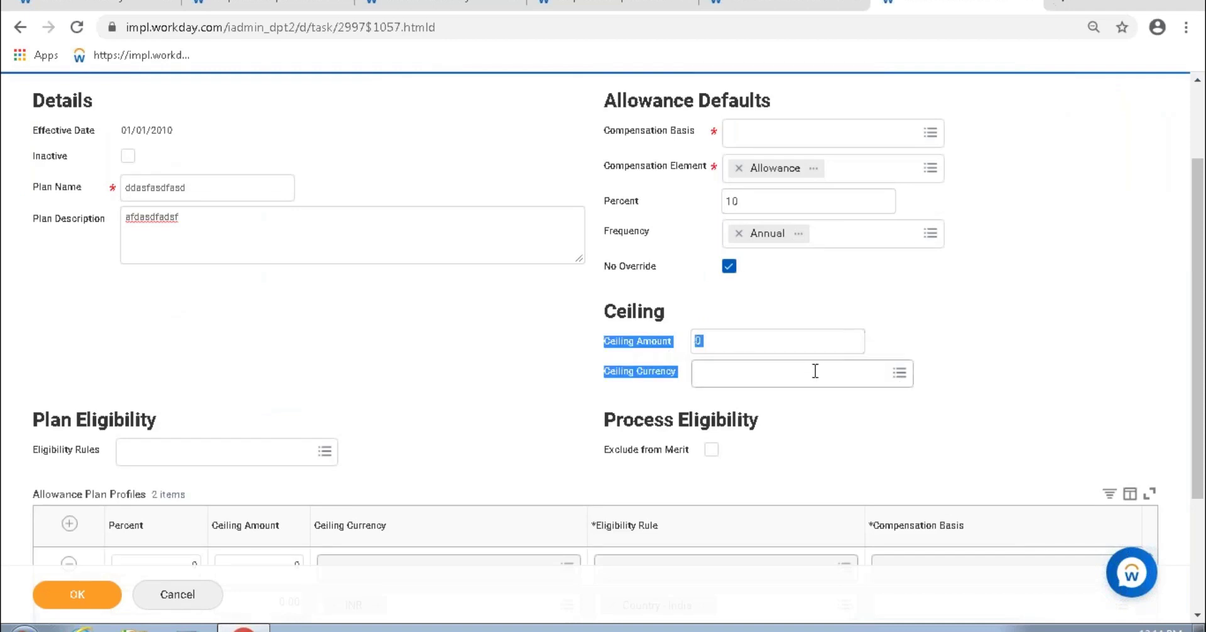
pyautogui.click(749, 350)
pyautogui.write('0')
pyautogui.write('200')
pyautogui.press('Tab')
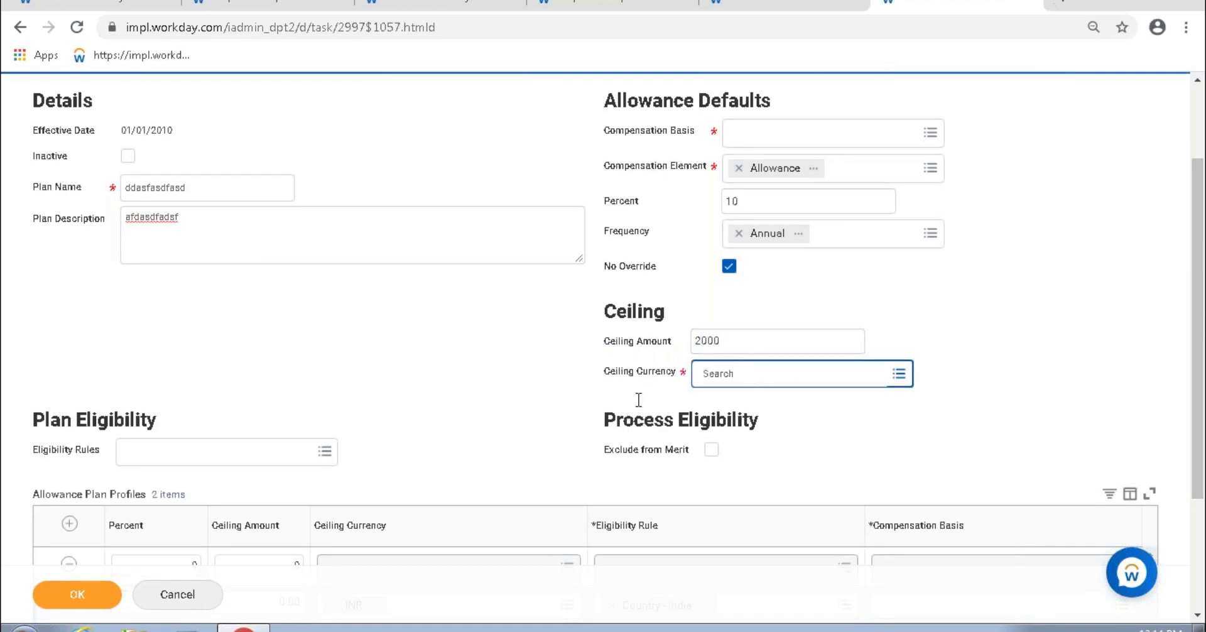
pyautogui.tripleClick(682, 377)
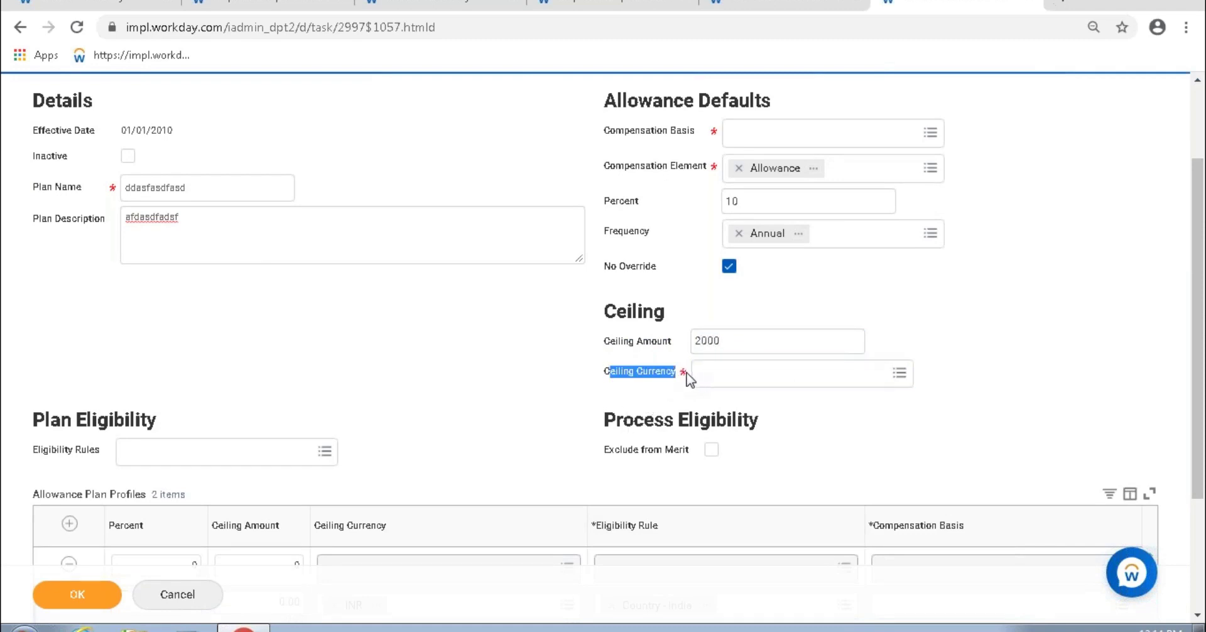
pyautogui.click(717, 339)
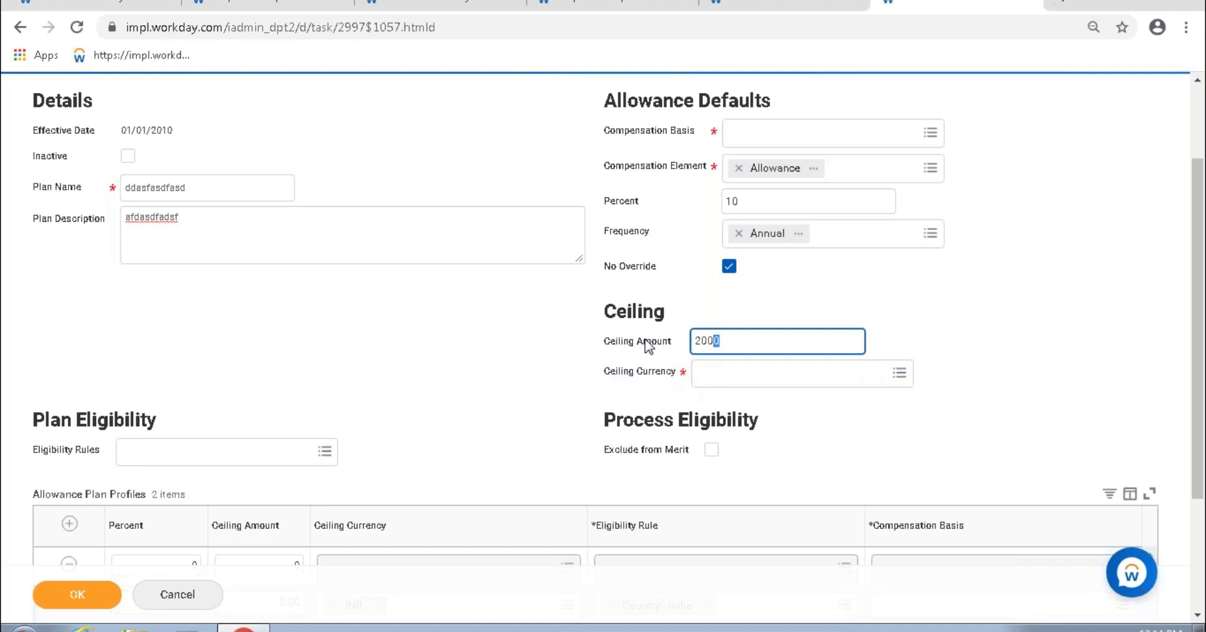
pyautogui.press('Home')
pyautogui.press('Tab')
pyautogui.write('usd#')
pyautogui.press('Return')
pyautogui.click(703, 346)
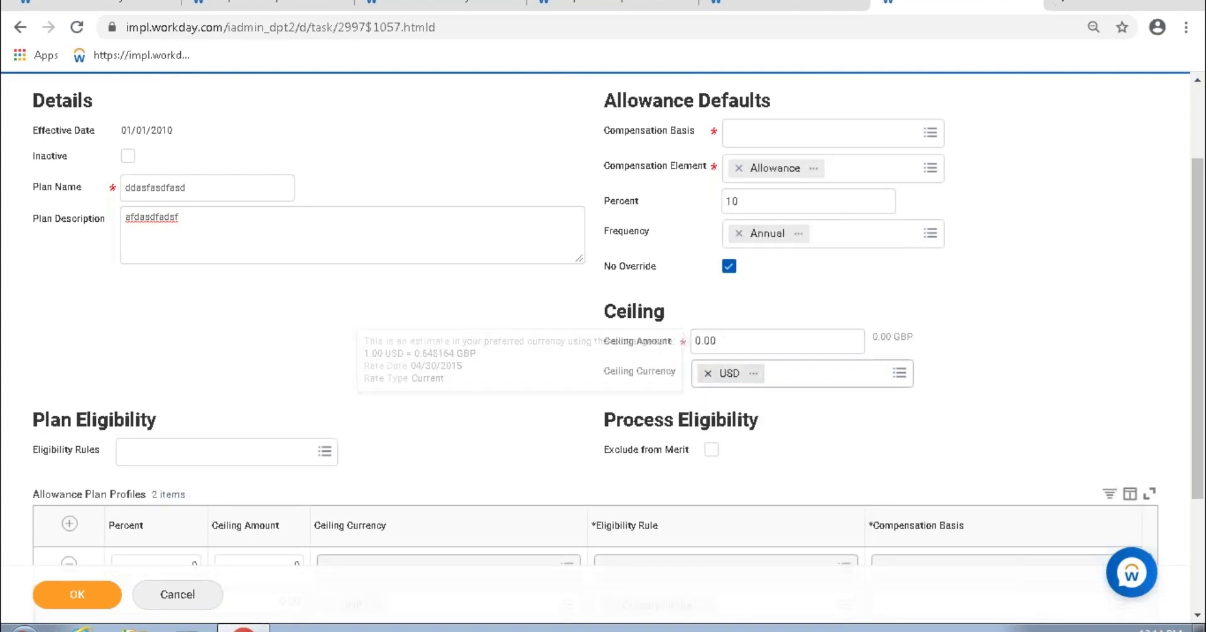
# Step: Remove USD again so the ceiling reads 0 with no currency set
pyautogui.click(708, 373)
pyautogui.click(718, 341)
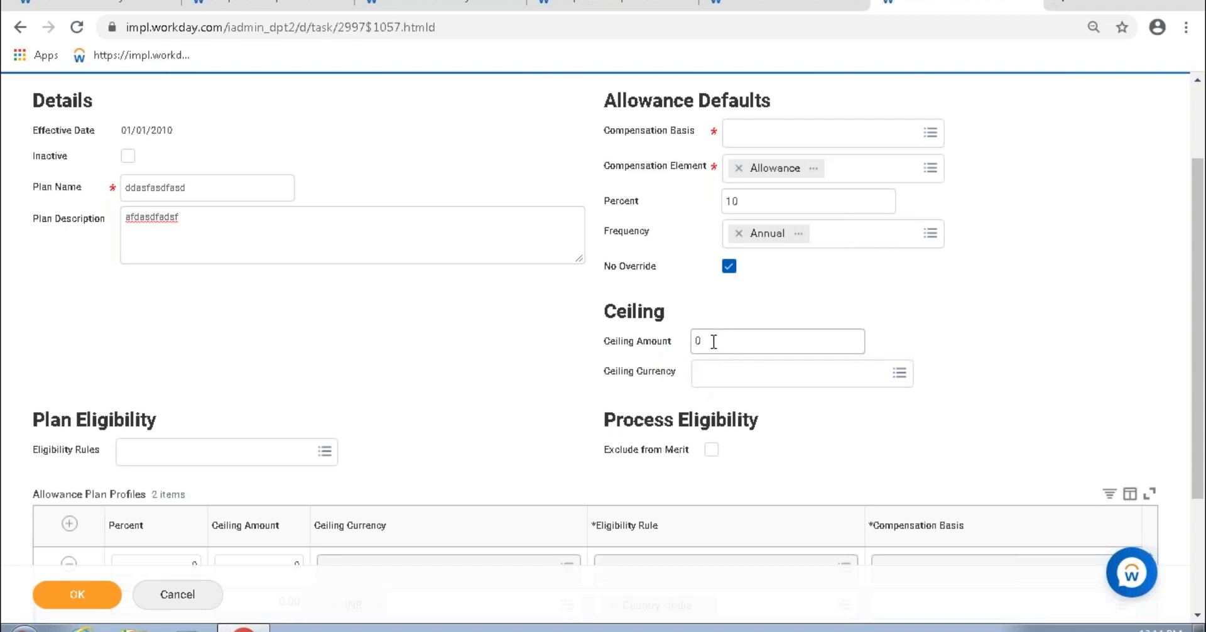
pyautogui.click(802, 372)
pyautogui.moveTo(804, 373); pyautogui.dragTo(603, 338)
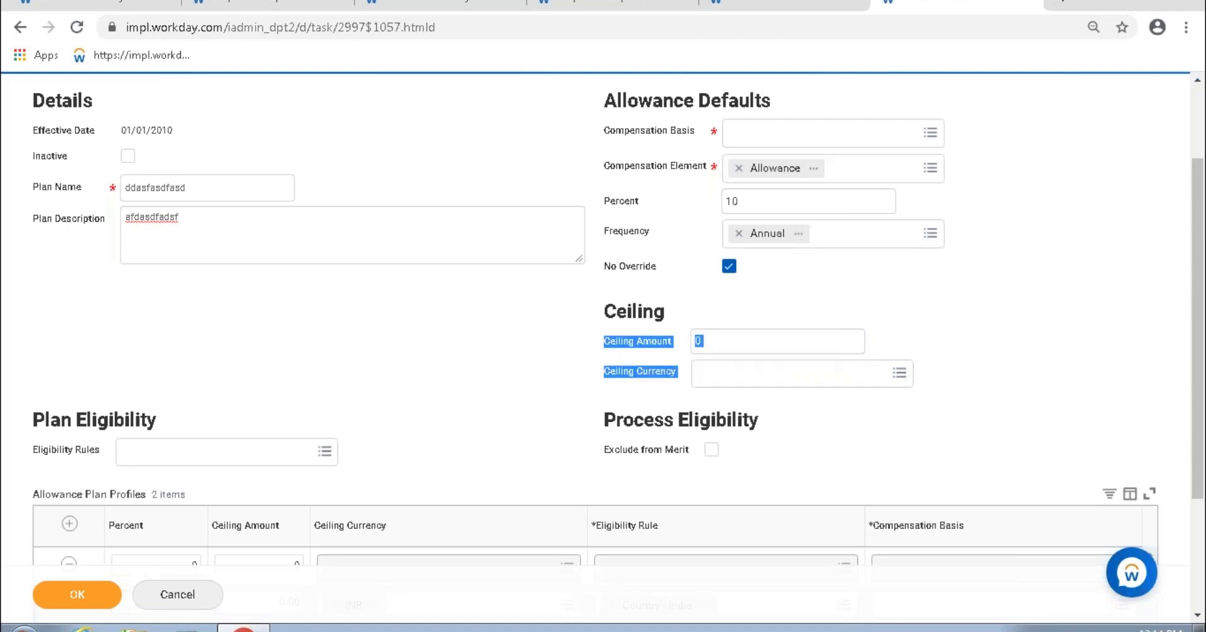
pyautogui.click(946, 377)
pyautogui.scroll(2, 589, 316)
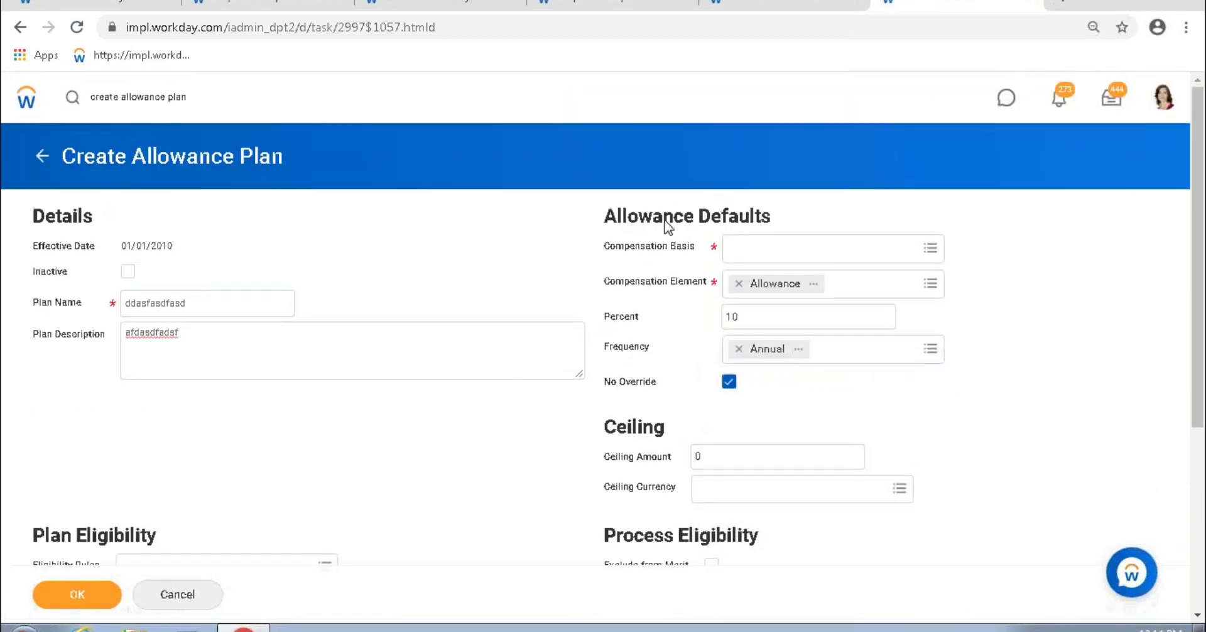
pyautogui.moveTo(611, 246); pyautogui.dragTo(693, 252)
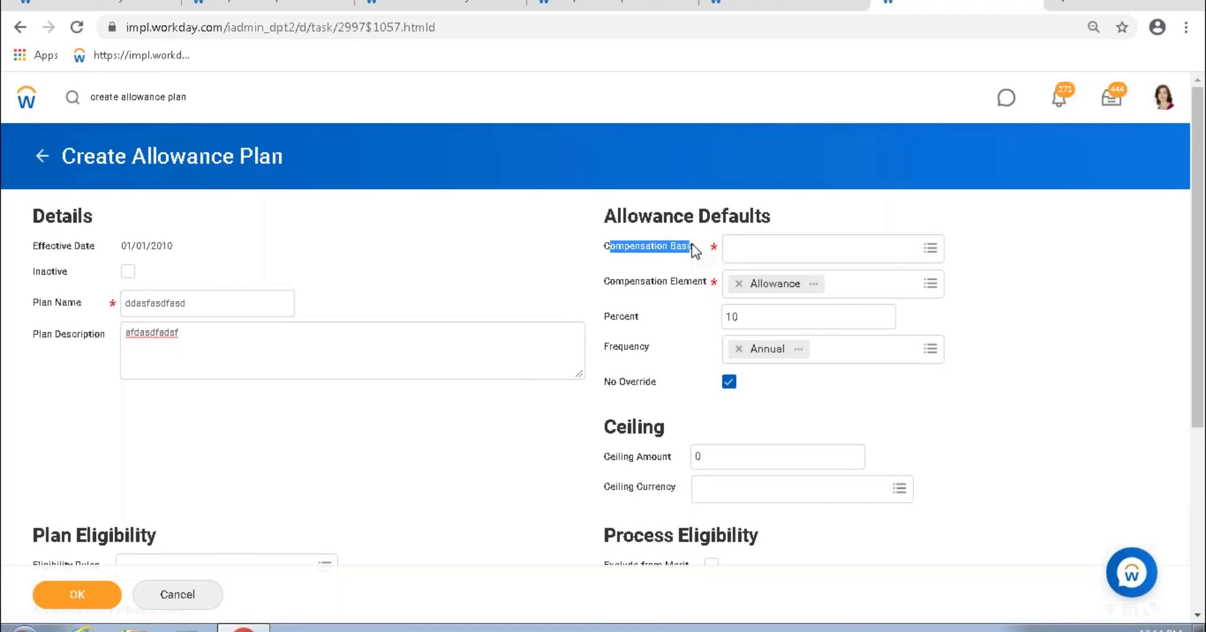
pyautogui.click(668, 262)
pyautogui.click(750, 5)
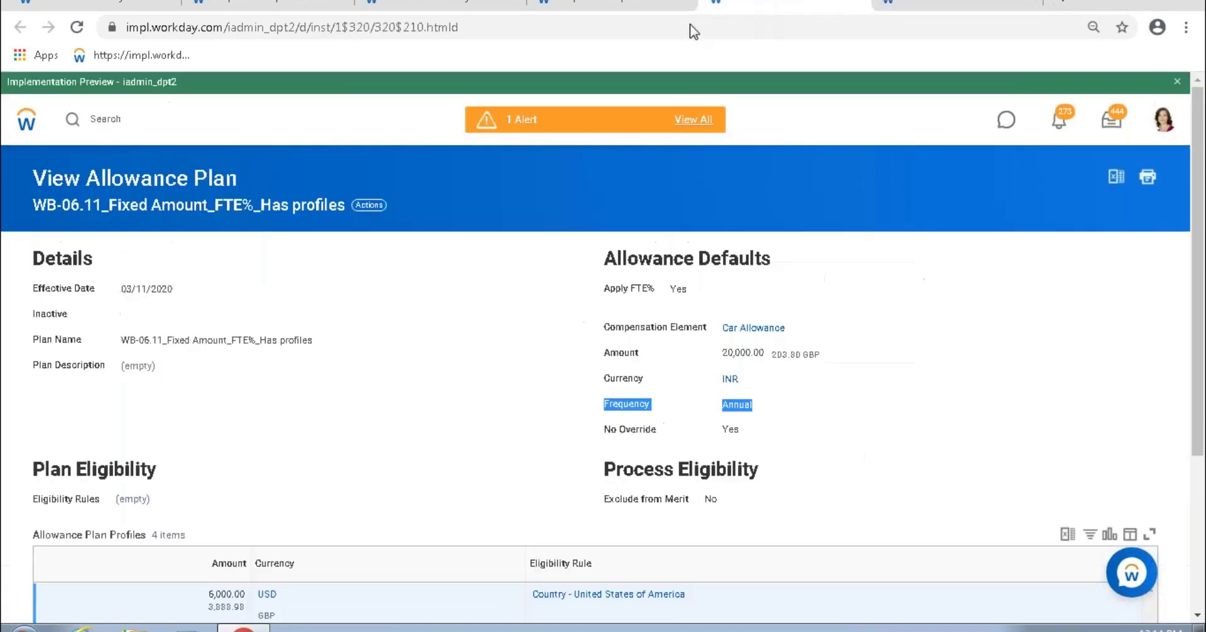
pyautogui.moveTo(107, 181); pyautogui.dragTo(236, 182)
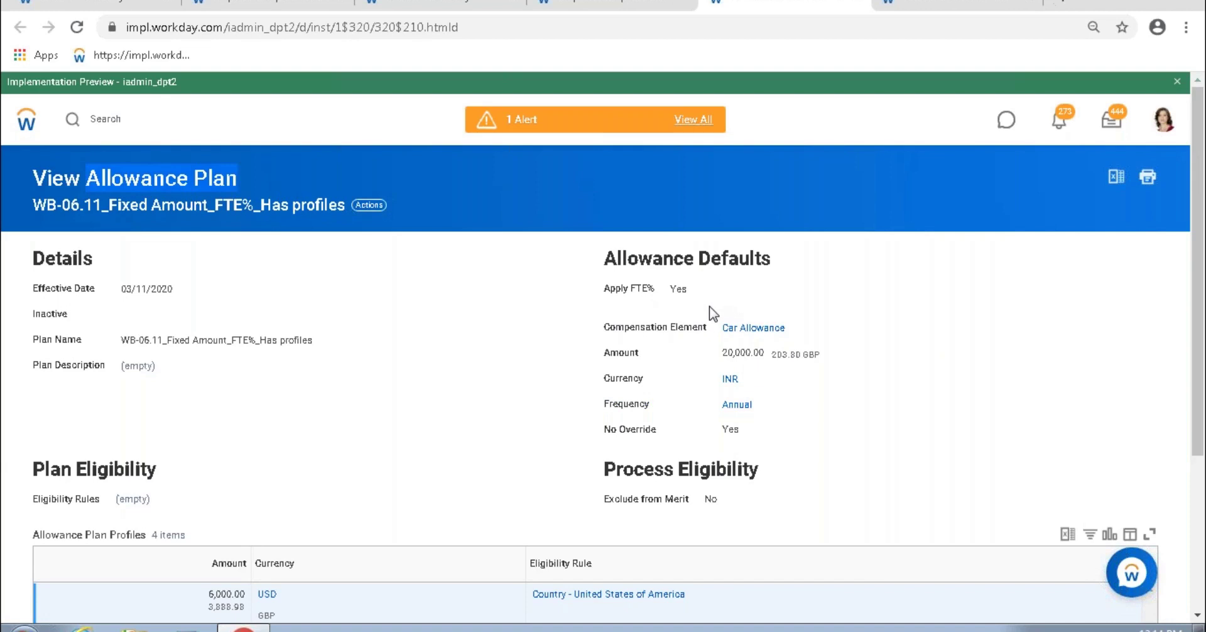
pyautogui.click(928, 7)
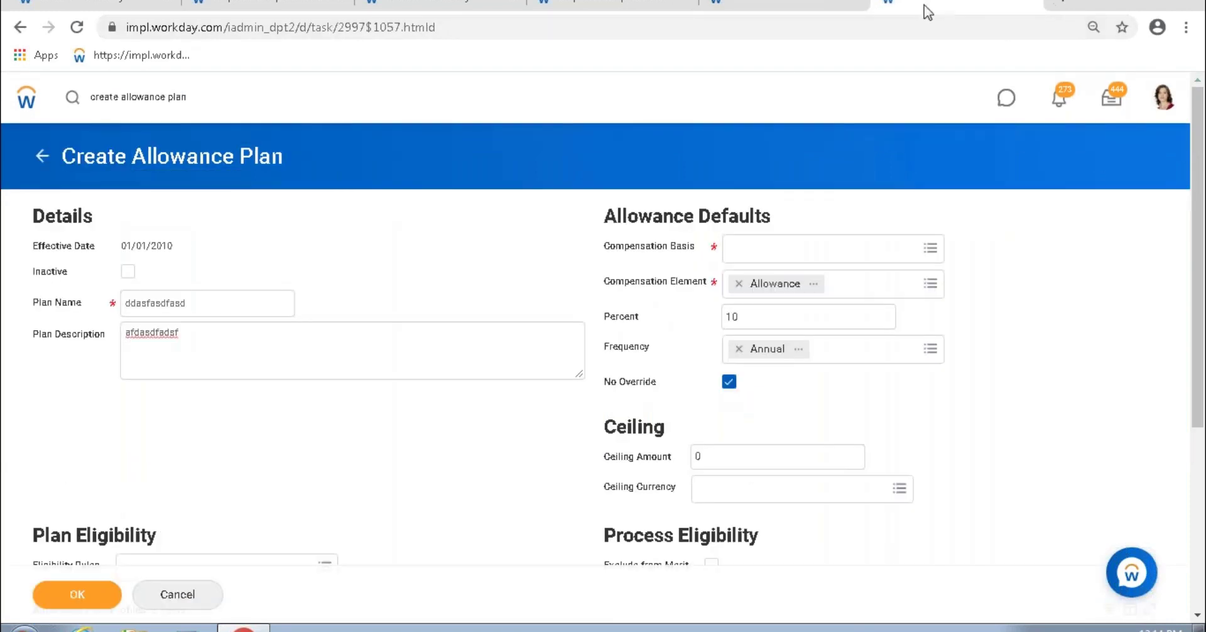
pyautogui.moveTo(604, 250); pyautogui.dragTo(702, 253)
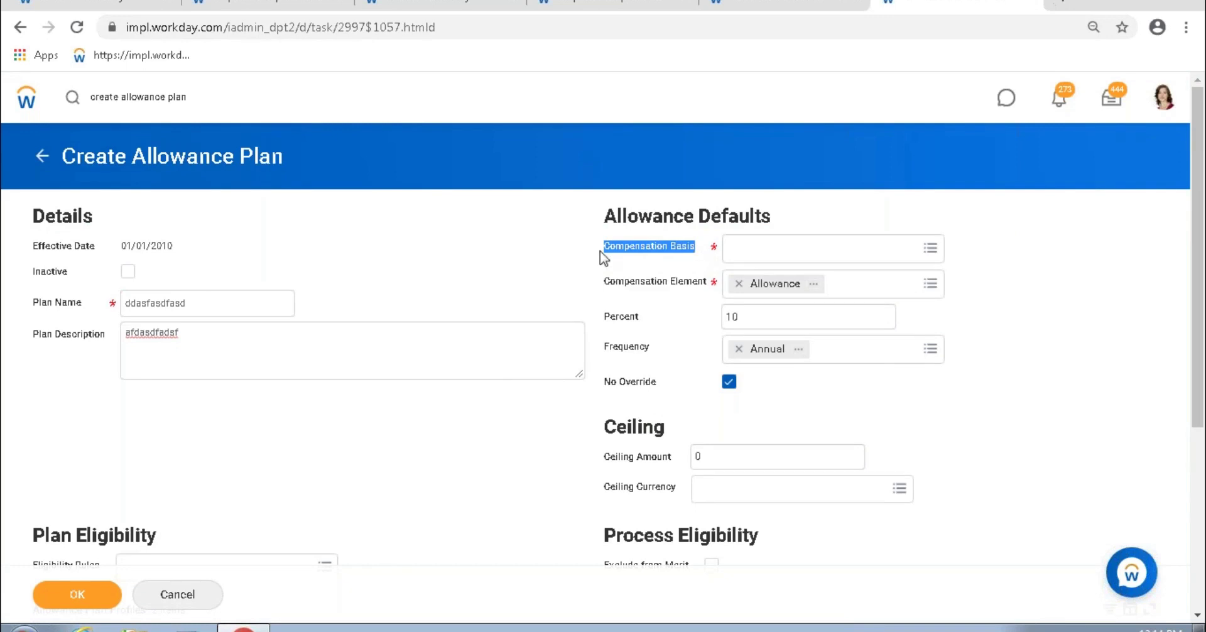
pyautogui.click(438, 7)
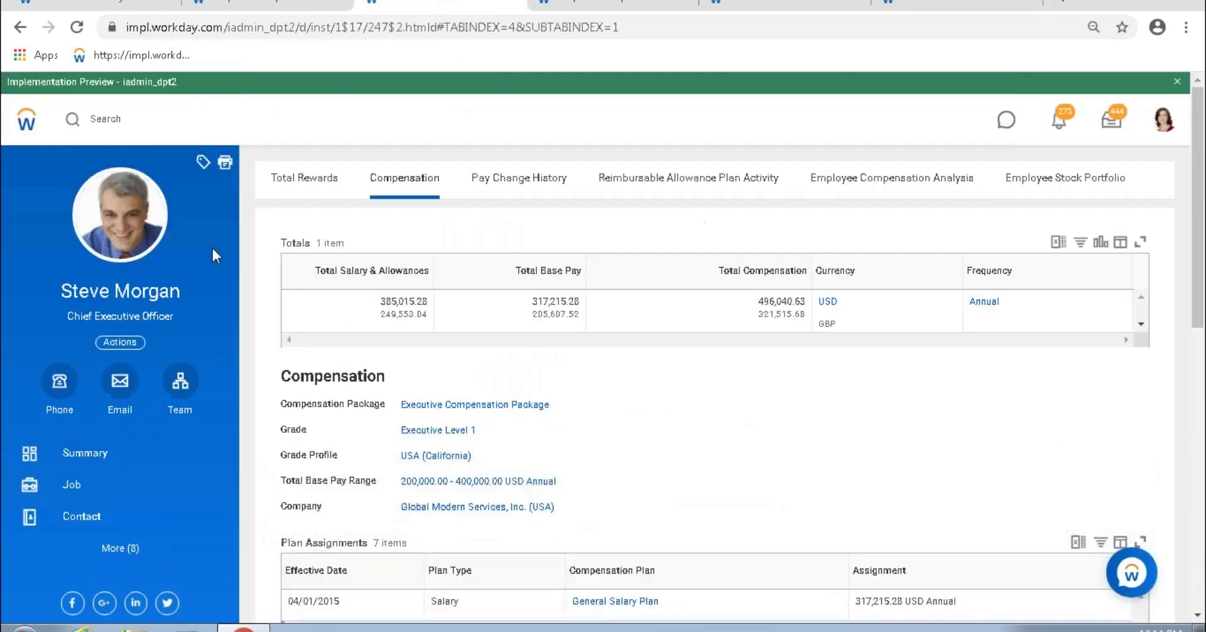
pyautogui.moveTo(316, 271); pyautogui.dragTo(446, 281)
pyautogui.moveTo(520, 271); pyautogui.dragTo(584, 273)
pyautogui.moveTo(723, 271); pyautogui.dragTo(802, 277)
pyautogui.press('Escape')
pyautogui.click(627, 6)
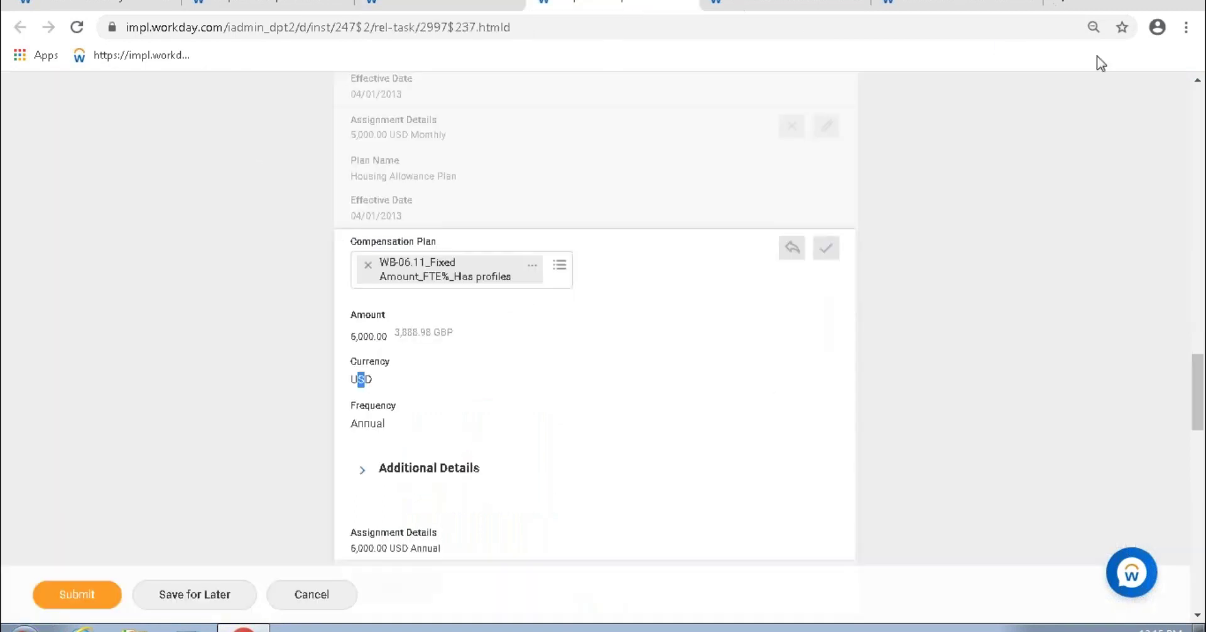
pyautogui.click(948, 9)
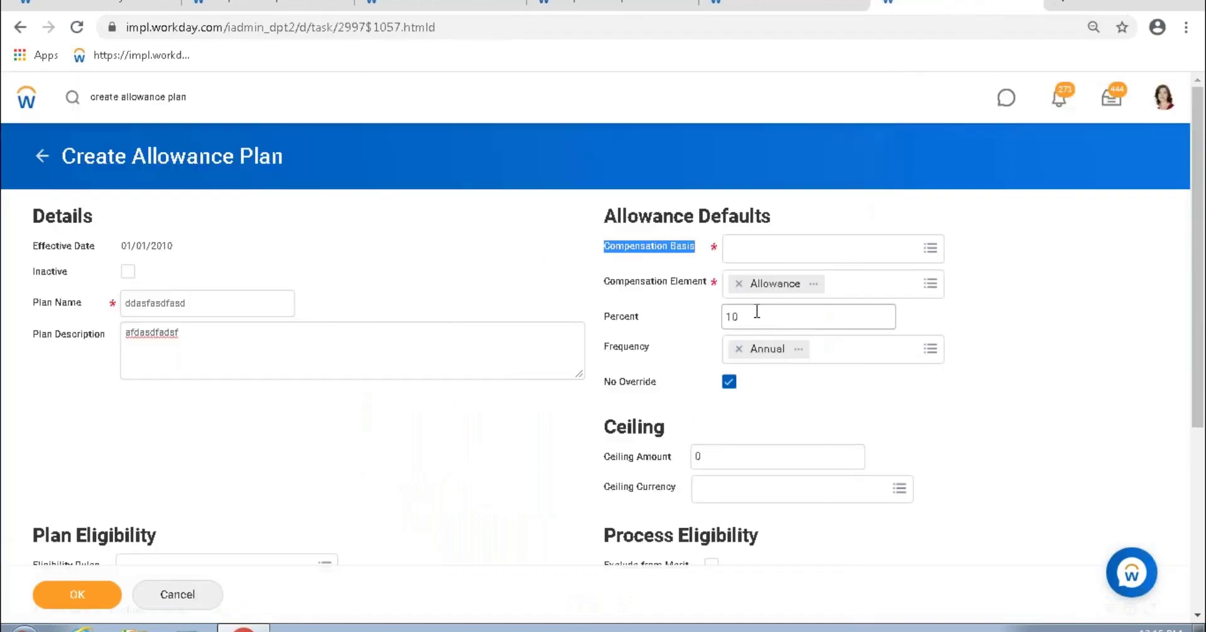
pyautogui.moveTo(743, 315); pyautogui.dragTo(716, 314)
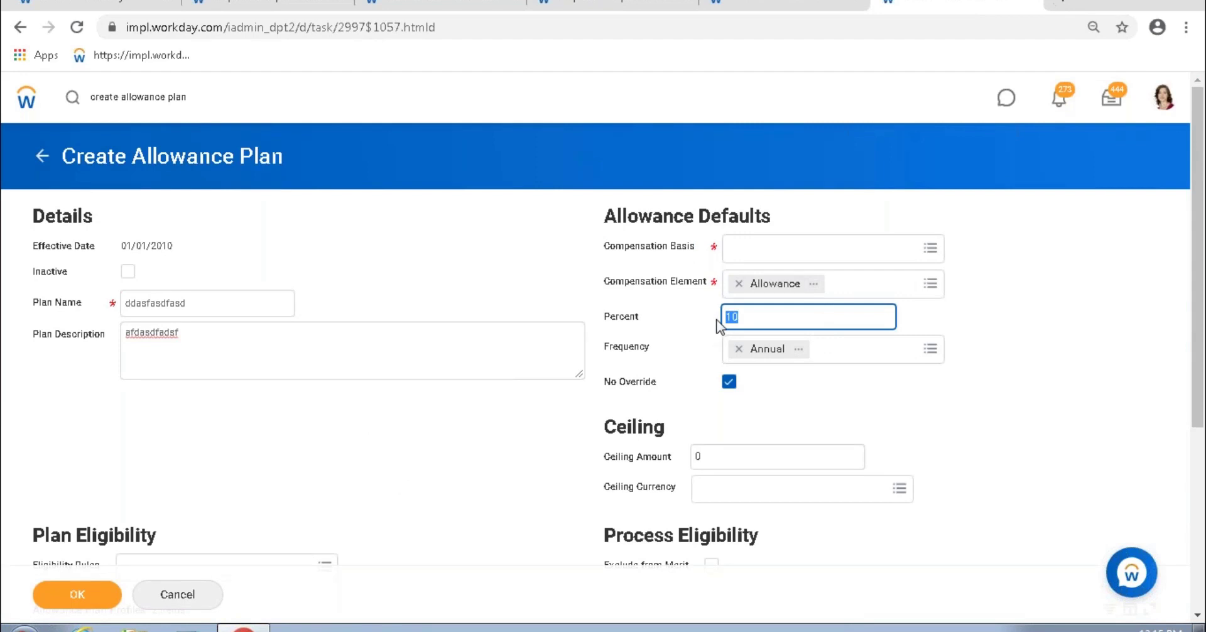
pyautogui.click(743, 321)
pyautogui.doubleClick(742, 319)
# Step: Add Total Base Pay as the Compensation Basis
pyautogui.moveTo(610, 247); pyautogui.dragTo(708, 254)
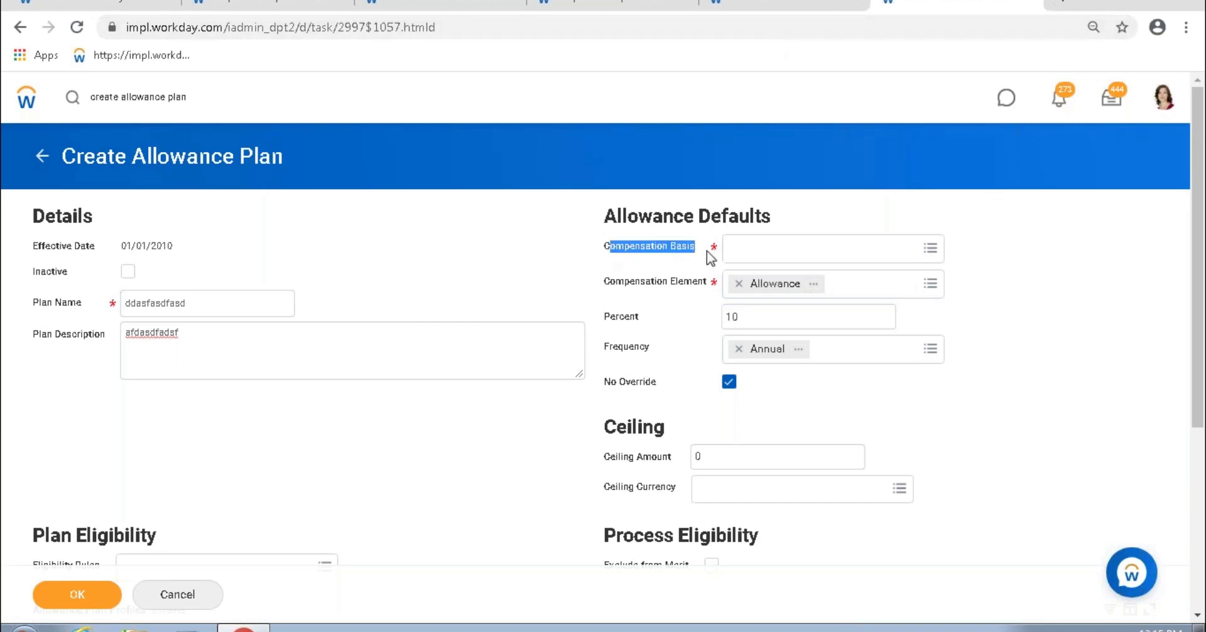
pyautogui.click(759, 247)
pyautogui.write('total')
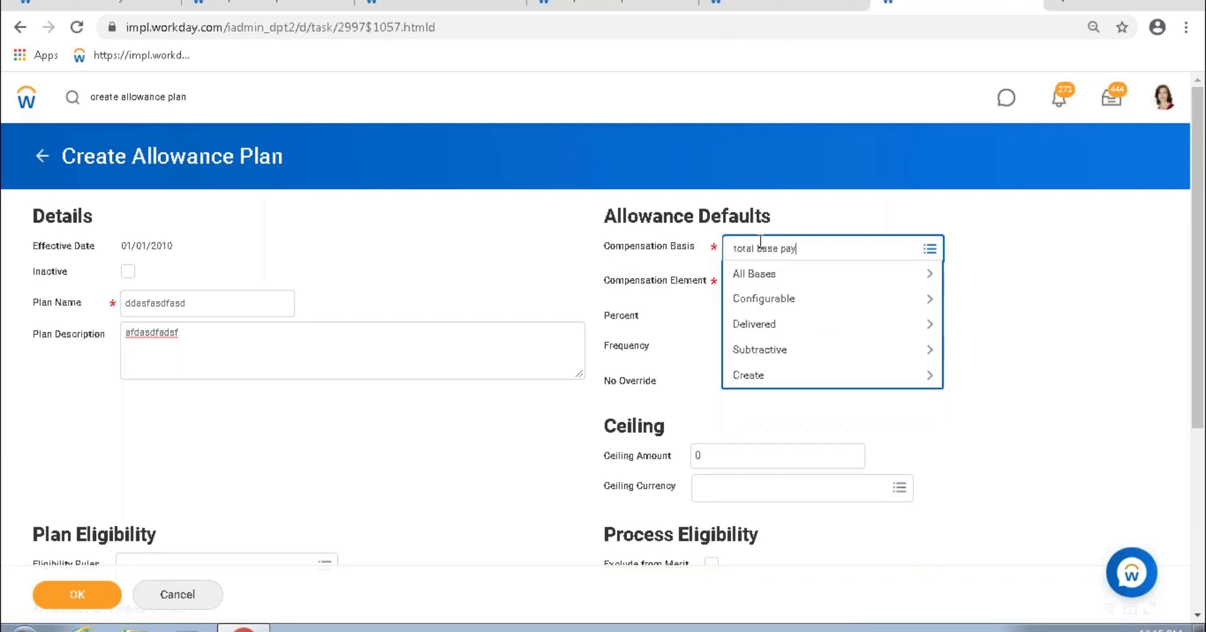
pyautogui.write(' base pay')
pyautogui.press('Return')
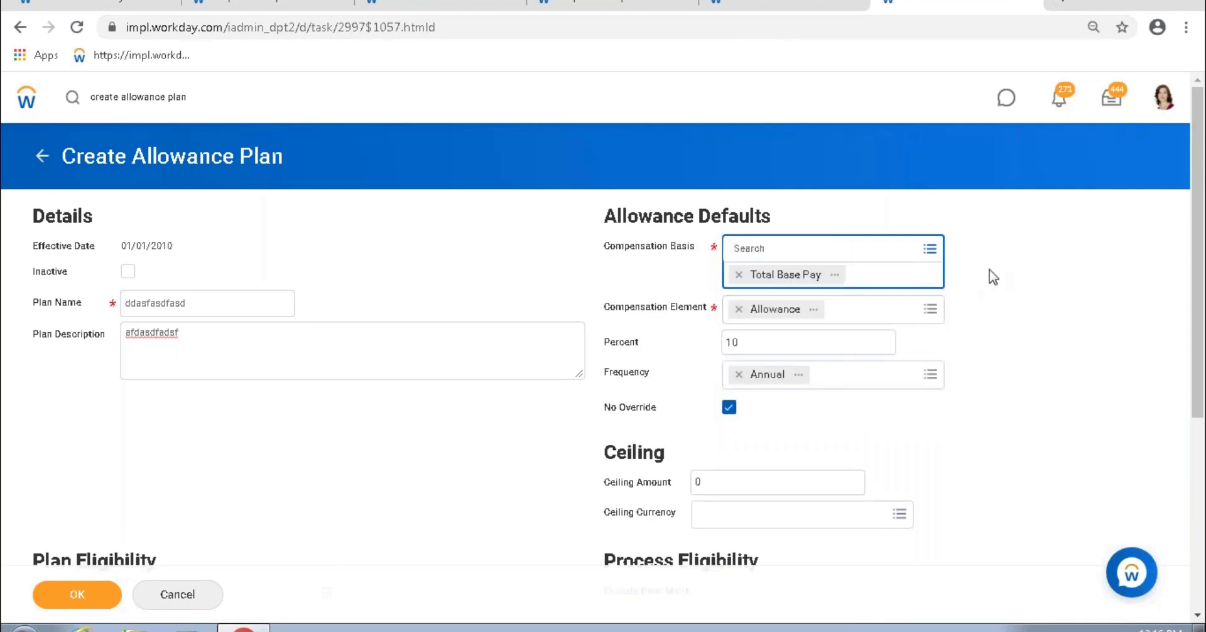
pyautogui.click(990, 270)
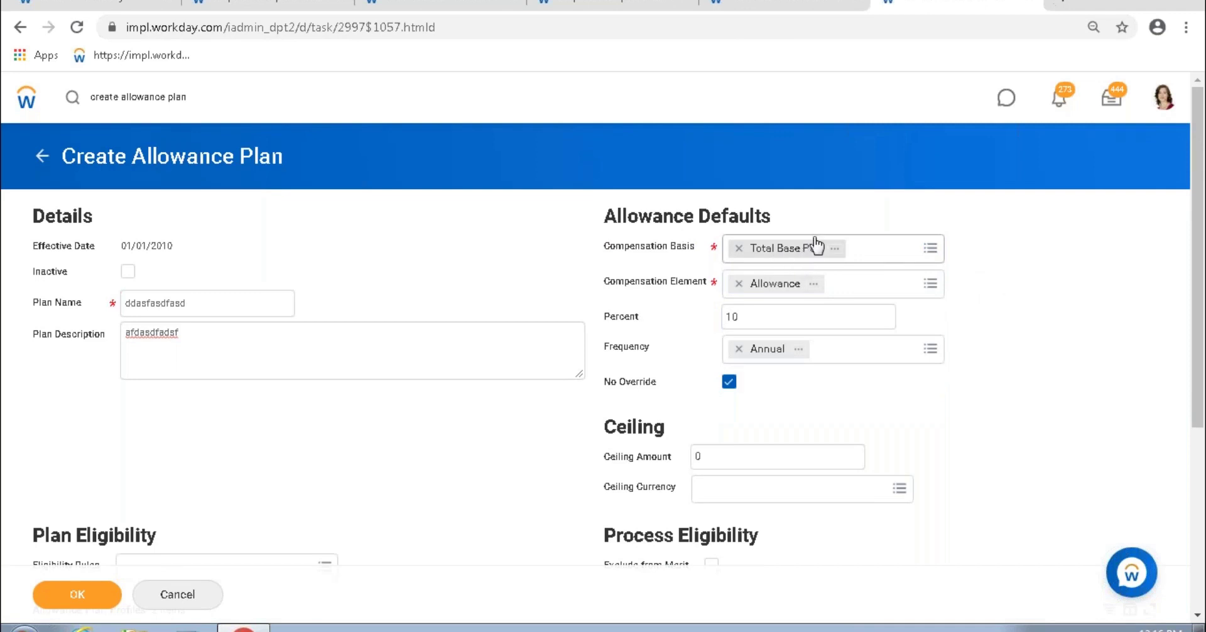
# Step: Compare the Total Base Pay amount on the compensation page, then close View Allowance Plan
pyautogui.doubleClick(203, 309)
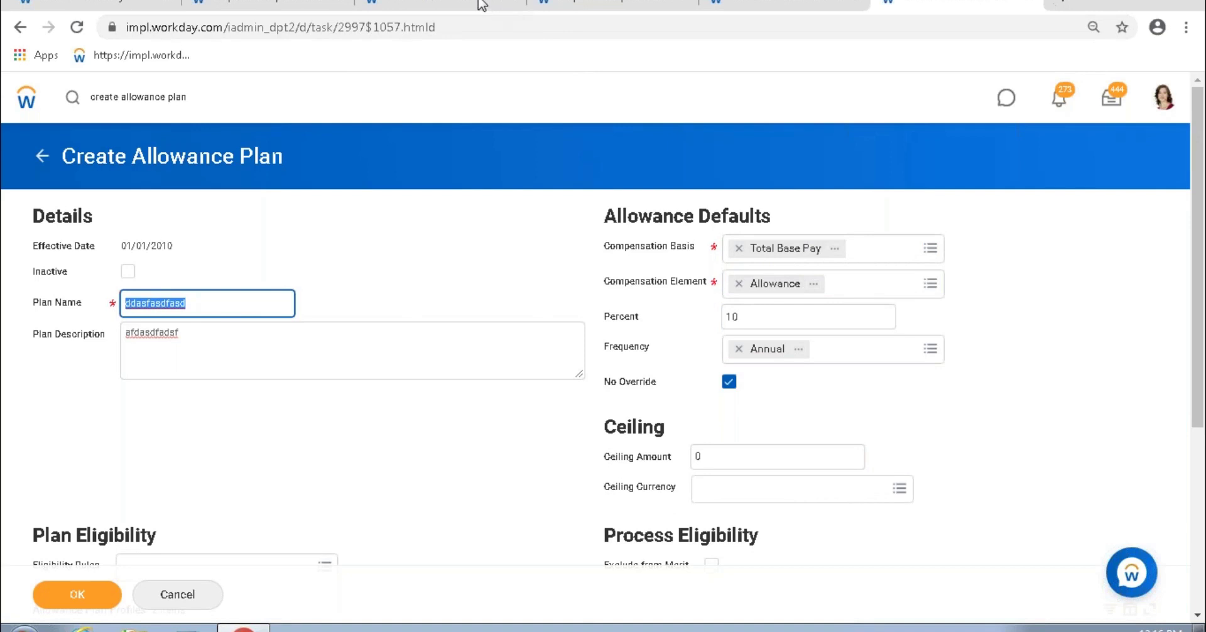
pyautogui.click(443, 6)
pyautogui.moveTo(533, 306)
pyautogui.moveTo(532, 306); pyautogui.dragTo(544, 304)
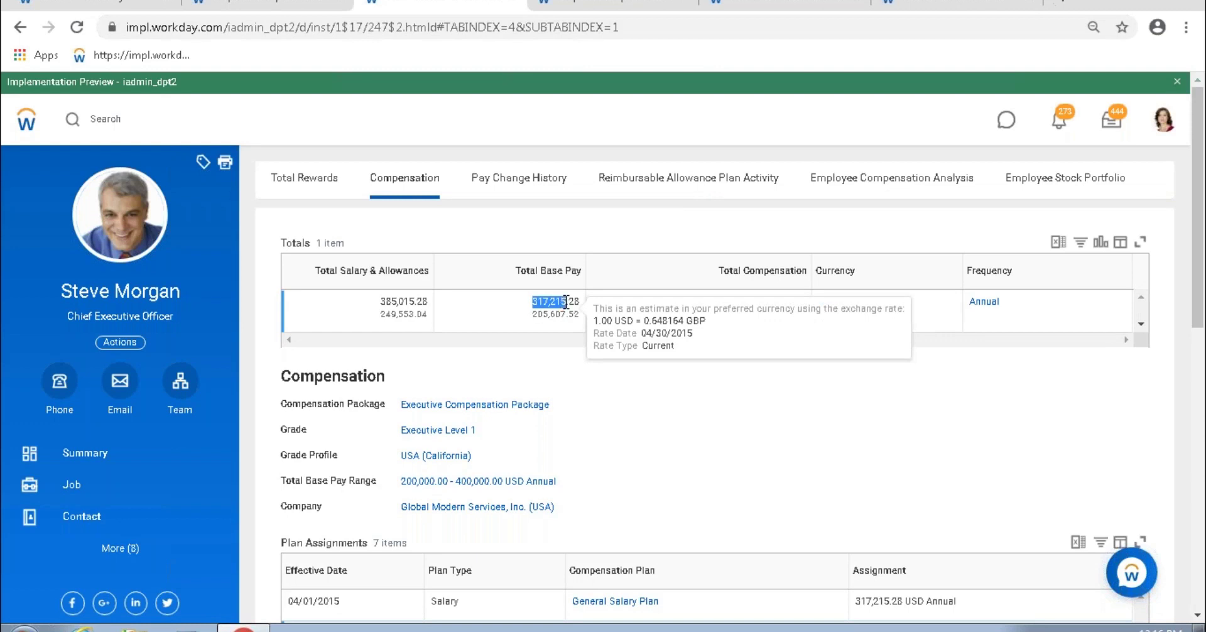
pyautogui.moveTo(566, 302); pyautogui.dragTo(566, 301)
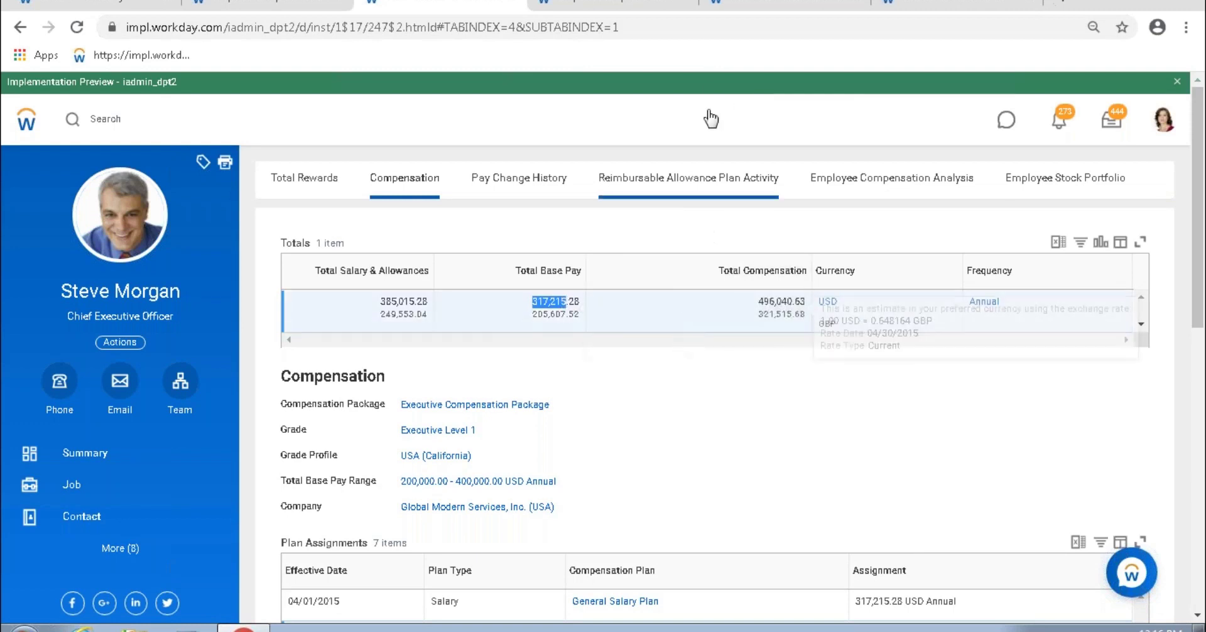
pyautogui.click(766, 5)
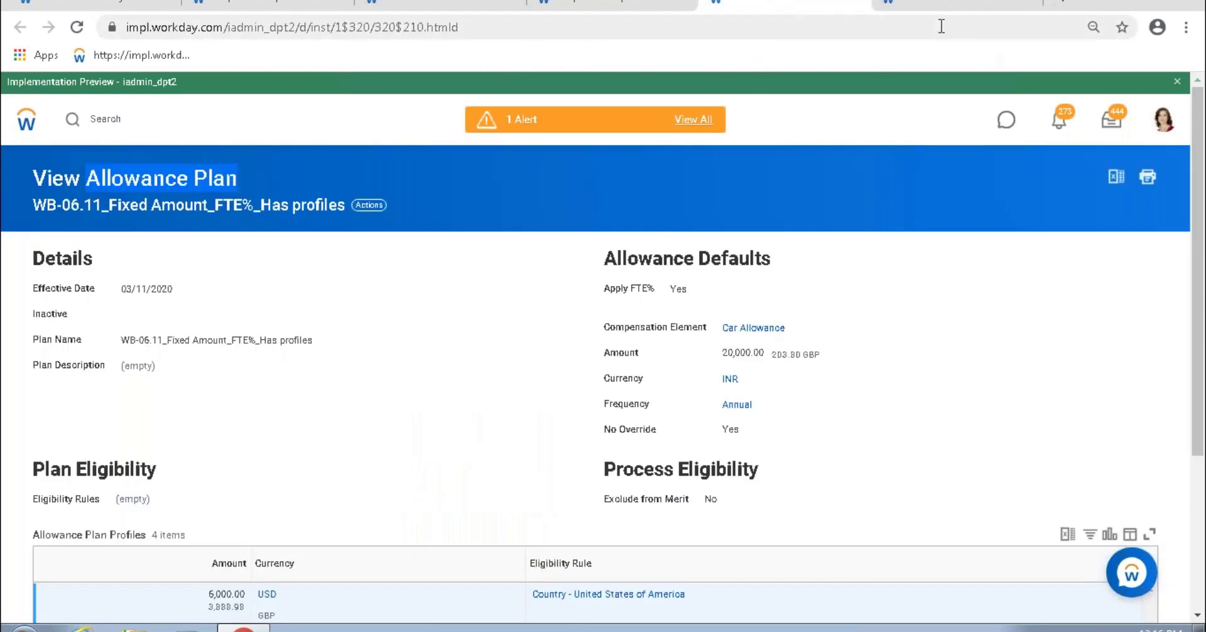
pyautogui.click(856, 6)
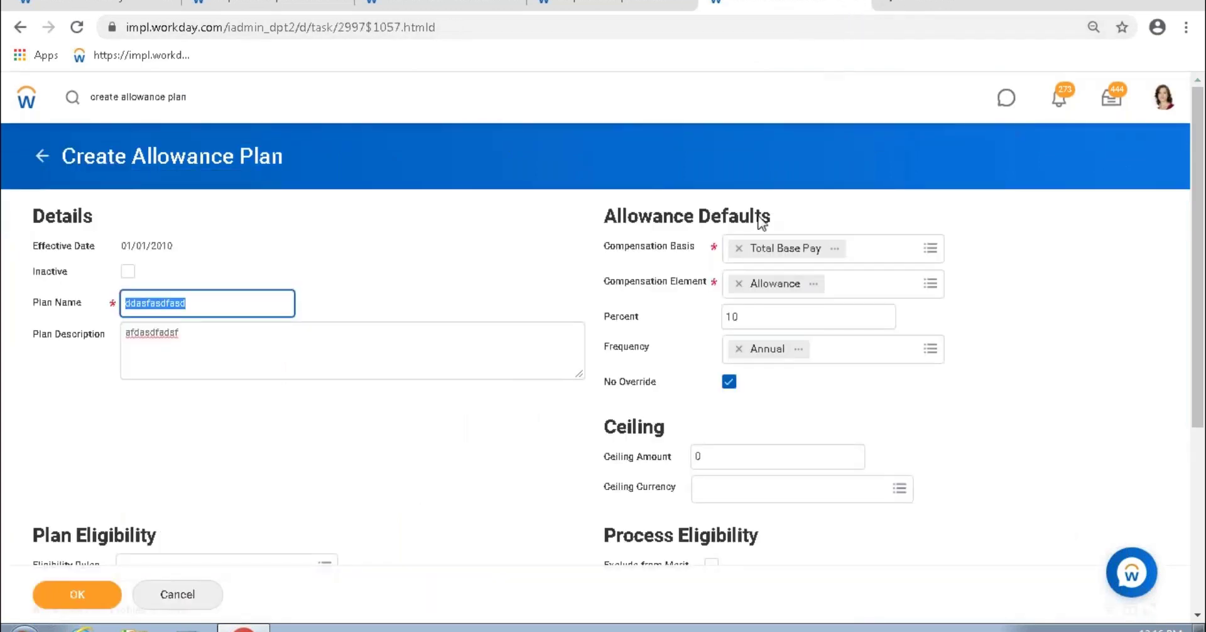
# Step: Try Total Compensation, remove it, and browse all bases leaving Compensation Basis empty
pyautogui.click(740, 248)
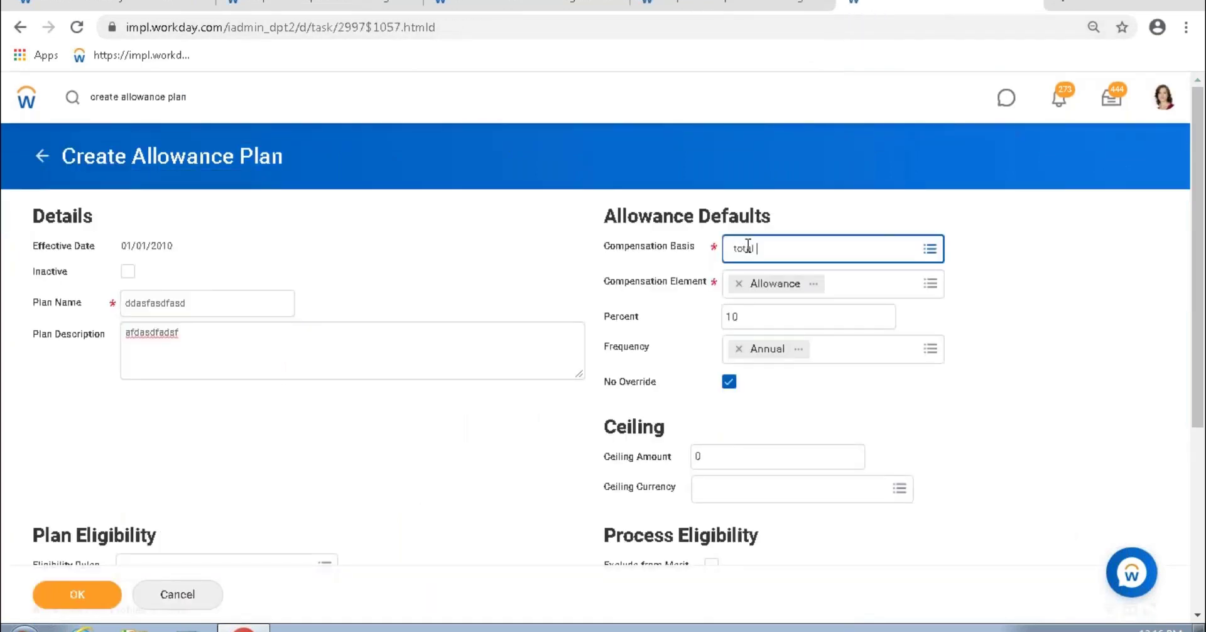
pyautogui.press('Return')
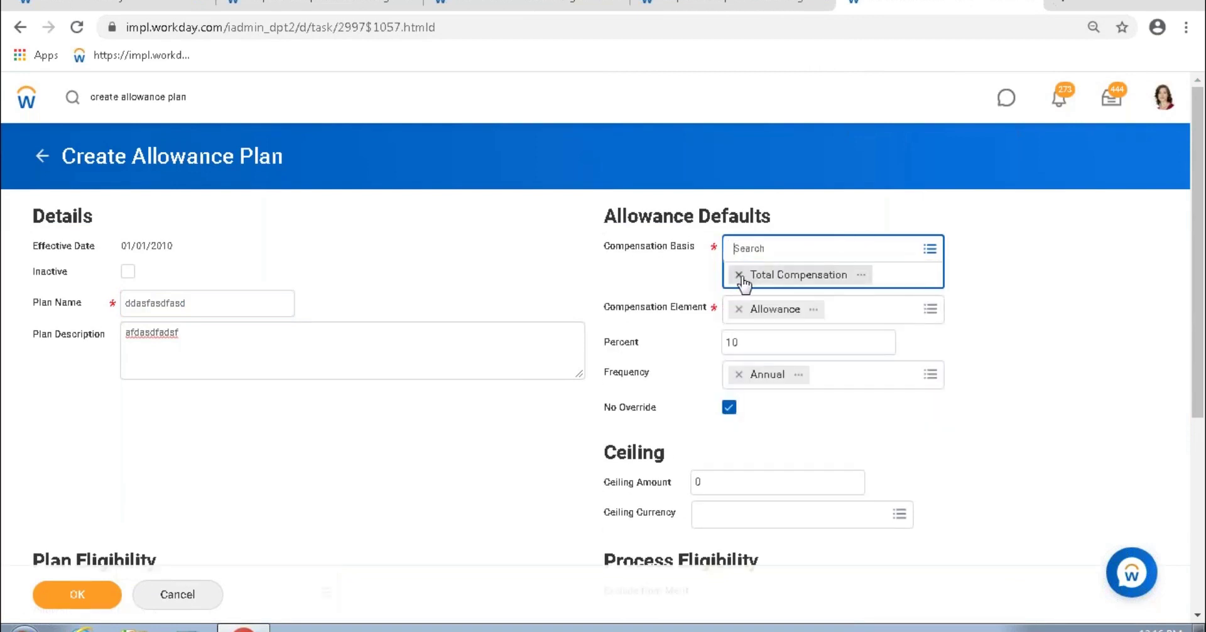
pyautogui.click(740, 275)
pyautogui.click(929, 249)
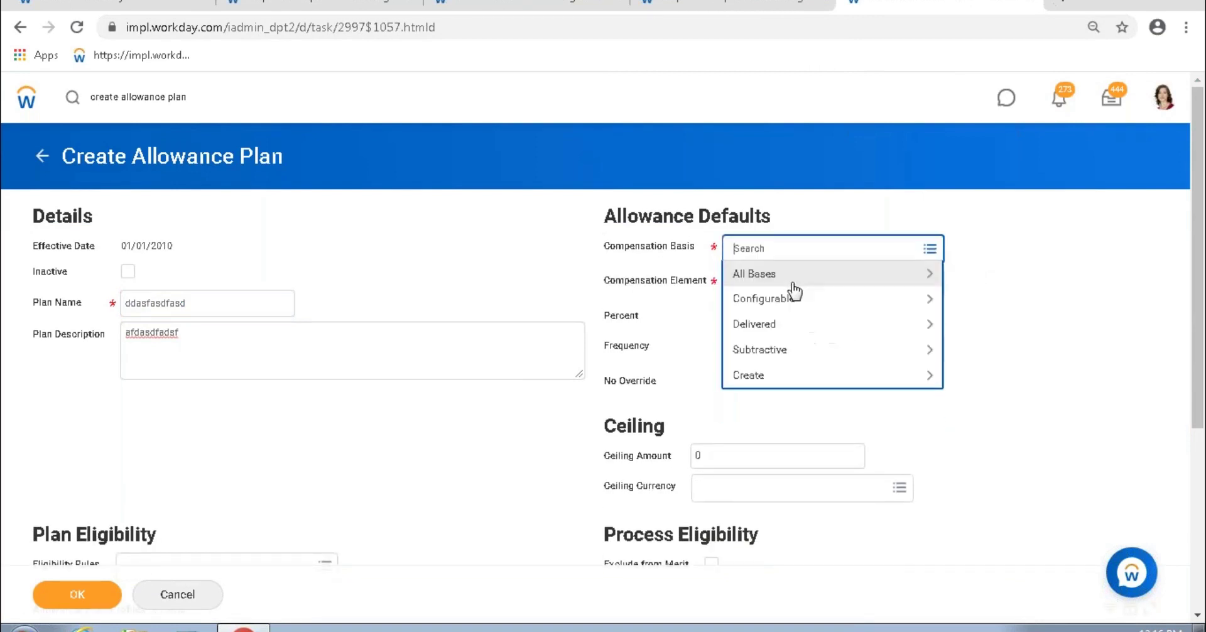
pyautogui.click(794, 276)
pyautogui.scroll(-10, 803, 383)
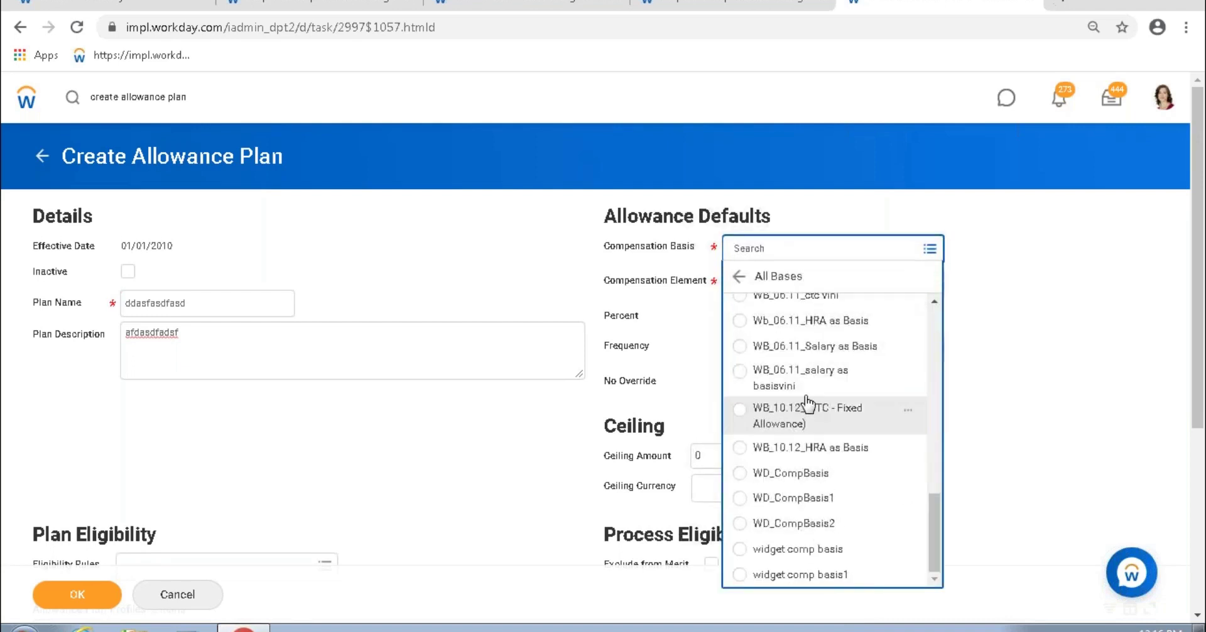
pyautogui.click(1005, 333)
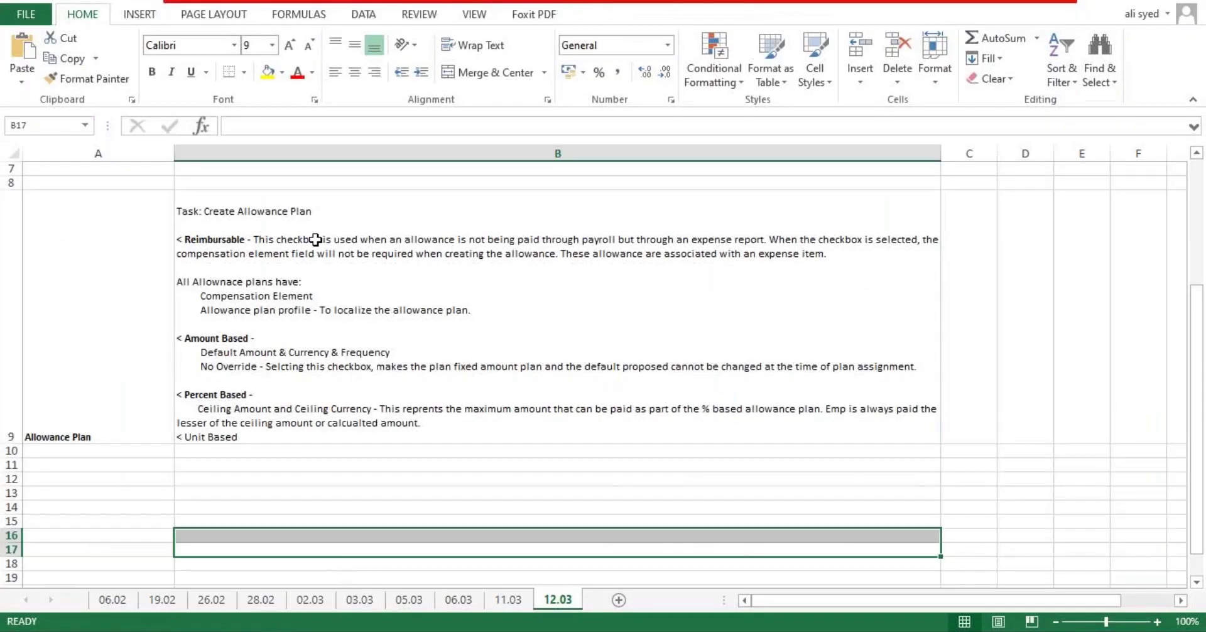
# Step: Delete the empty rows 4 to 7 and the thin empty row 4 in the notes
pyautogui.scroll(3, 396, 427)
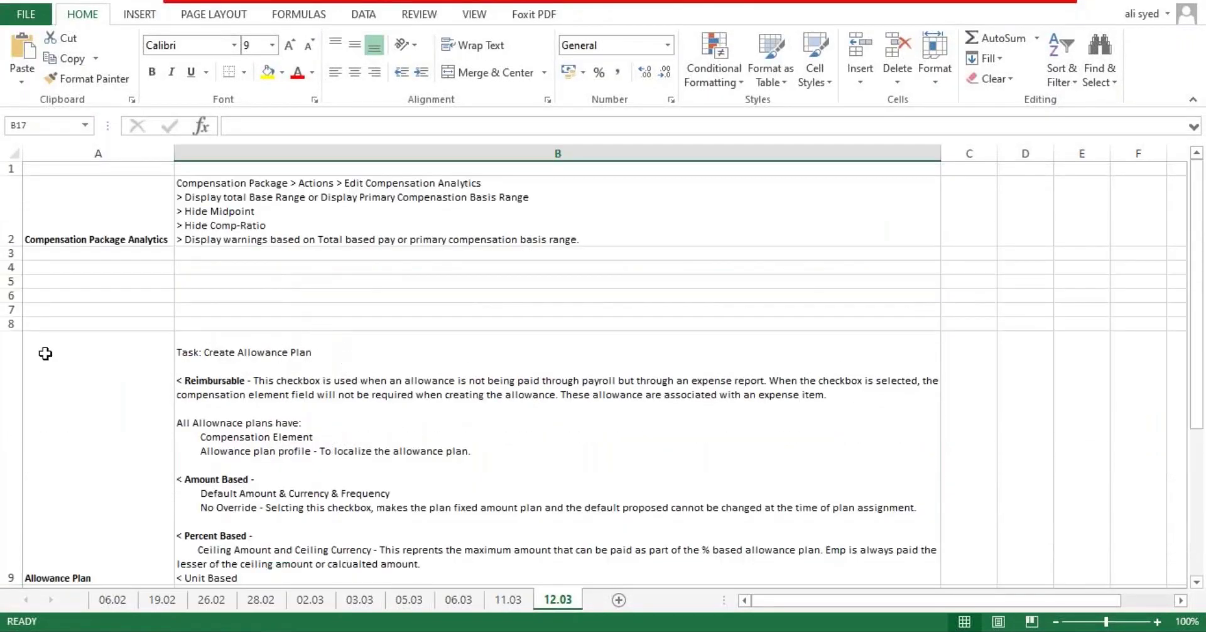
pyautogui.moveTo(12, 269); pyautogui.dragTo(12, 311)
pyautogui.rightClick(14, 270)
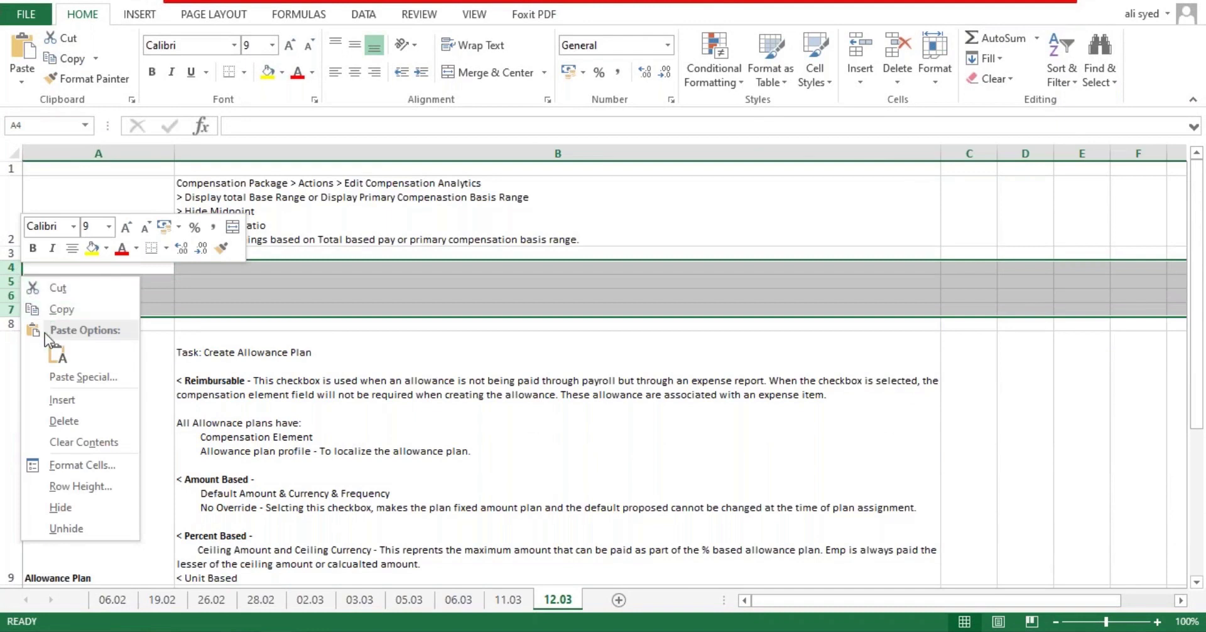
pyautogui.click(66, 423)
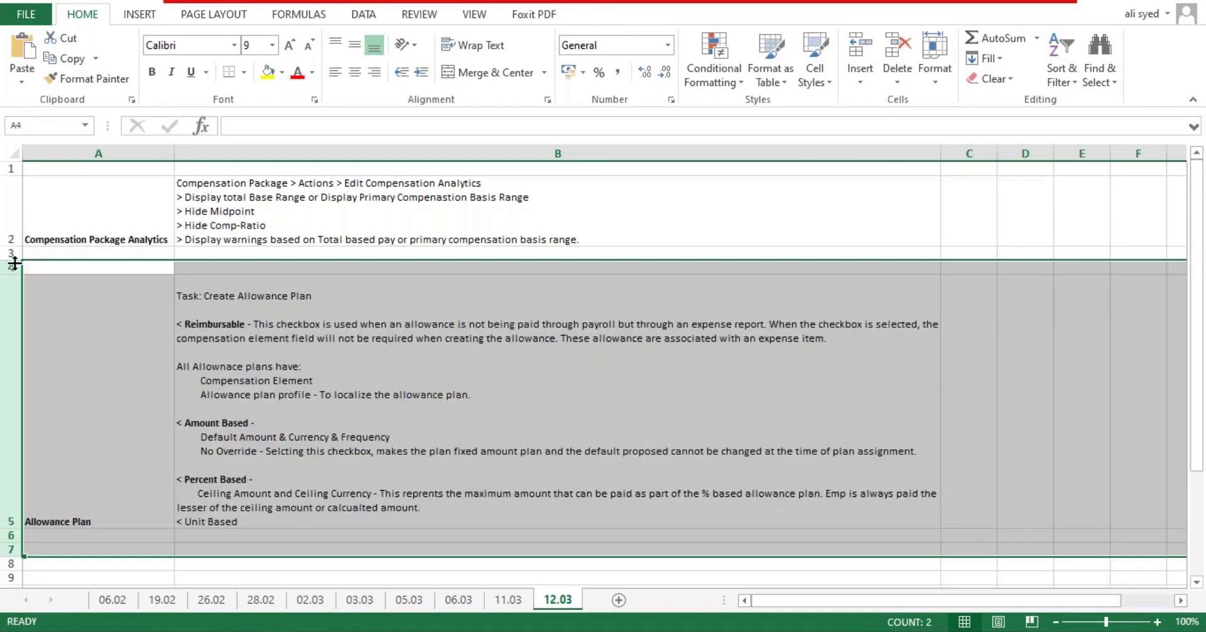
pyautogui.click(11, 267)
pyautogui.rightClick(12, 268)
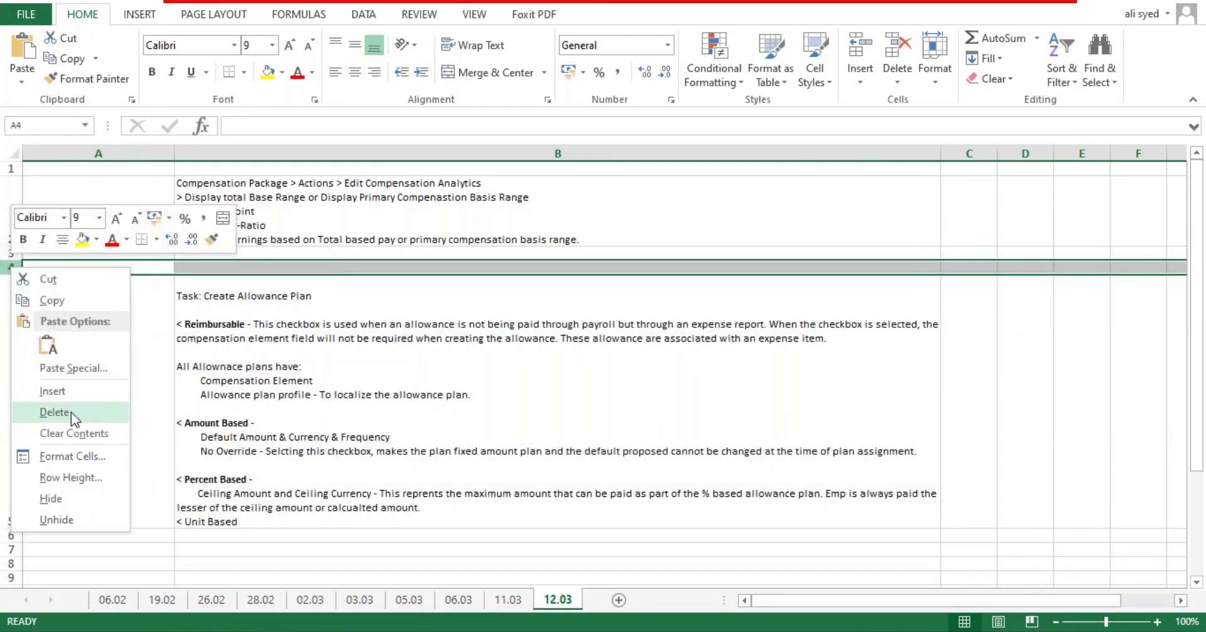
pyautogui.click(75, 413)
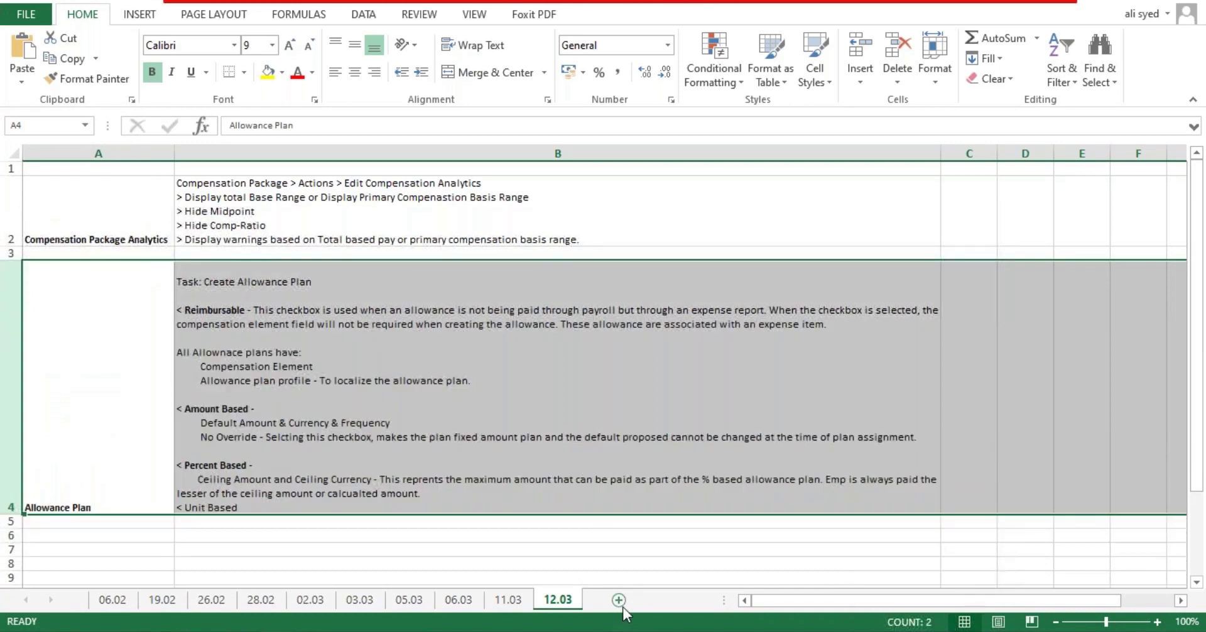
pyautogui.scroll(-3, 140, 465)
pyautogui.scroll(3, 86, 280)
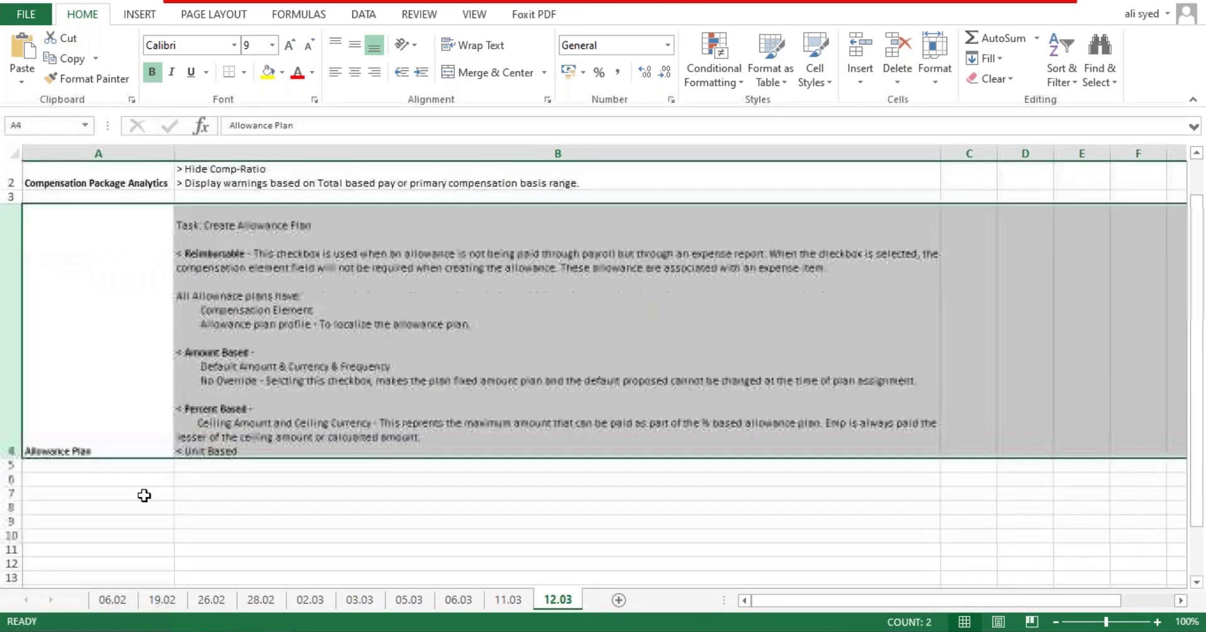
pyautogui.scroll(-1, 144, 496)
# Step: Enter 'Compenation Basis' in A7 and '1) Used to calcualted the value of Percentage based plans' in B7
pyautogui.click(82, 452)
pyautogui.write('c')
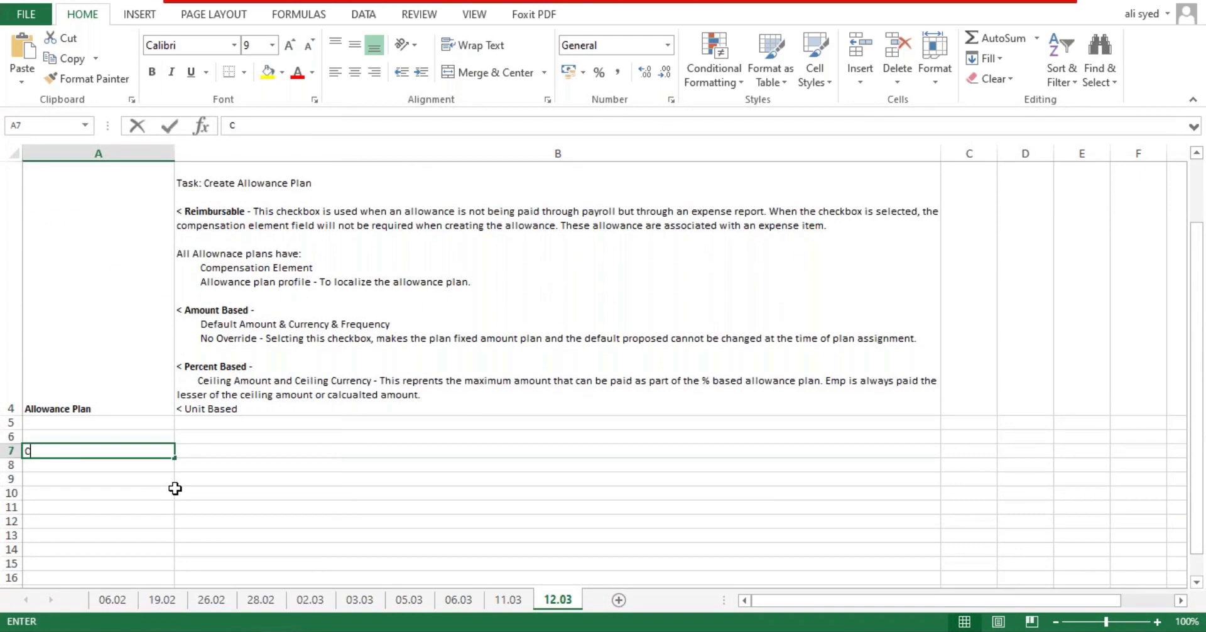
pyautogui.write('ompenation Basis')
pyautogui.press('Tab')
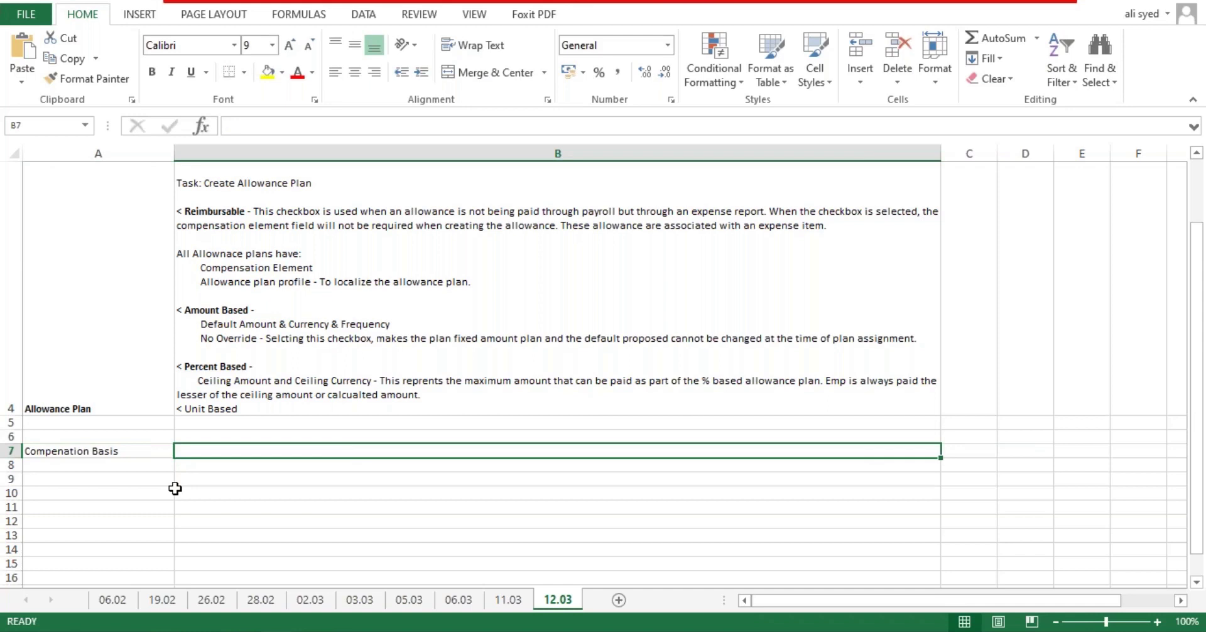
pyautogui.write('1')
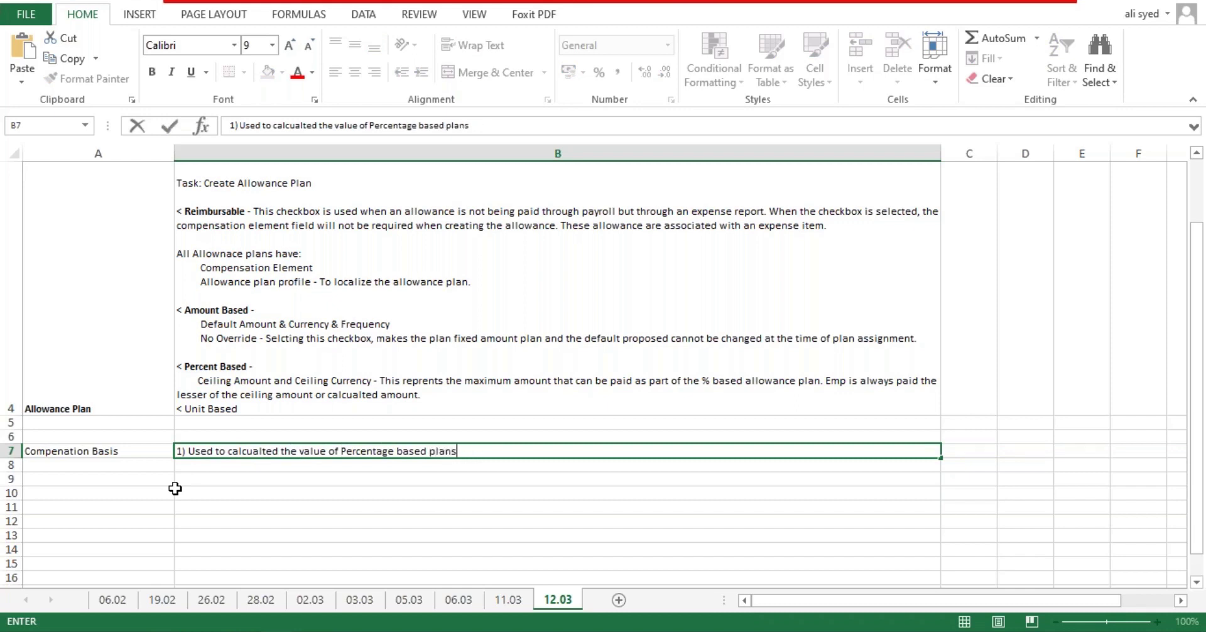
pyautogui.press('Return')
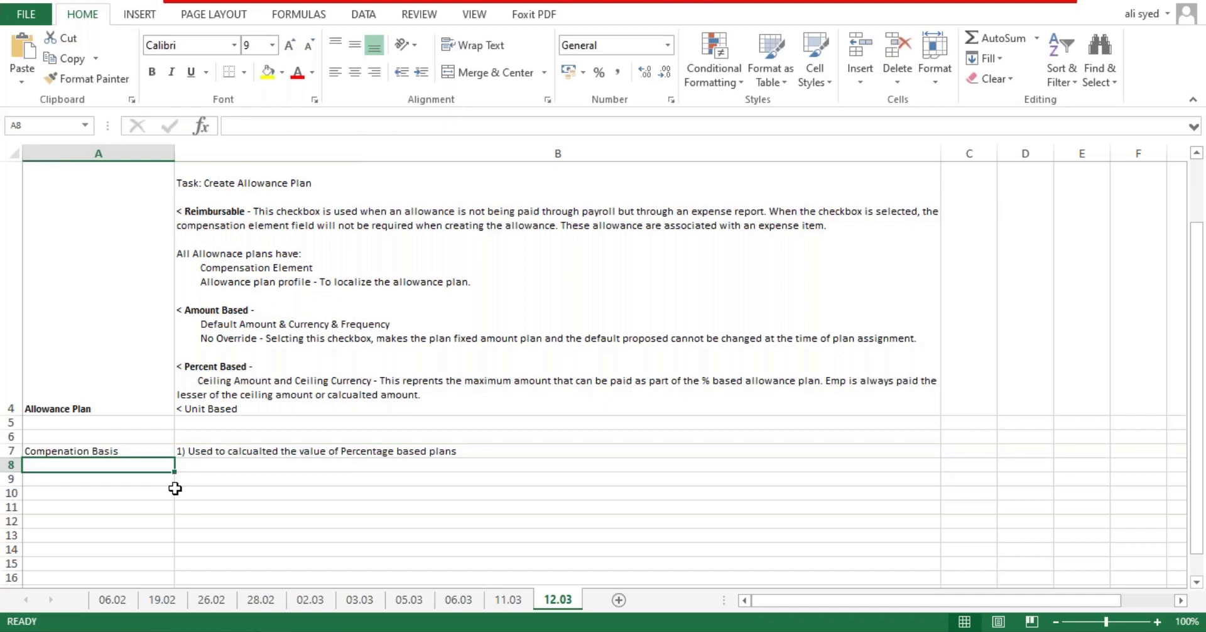
pyautogui.click(318, 454)
# Step: Replace the compensation plan on Request Compensation Change with WB_Car Allowance (%)
pyautogui.click(244, 627)
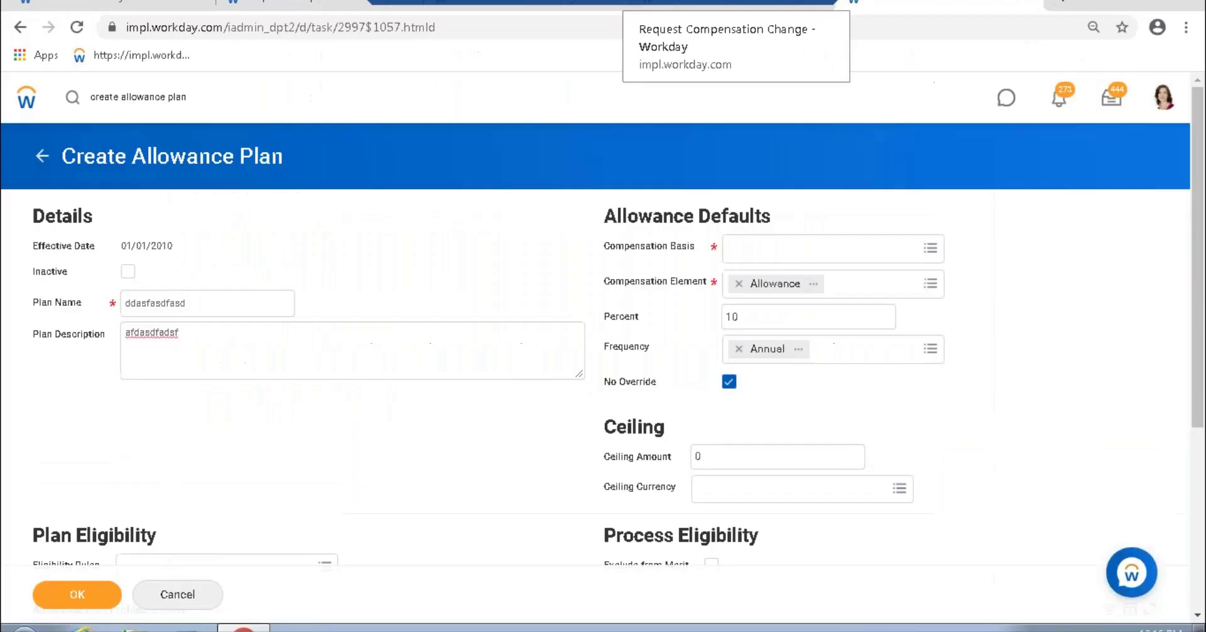
pyautogui.click(701, 16)
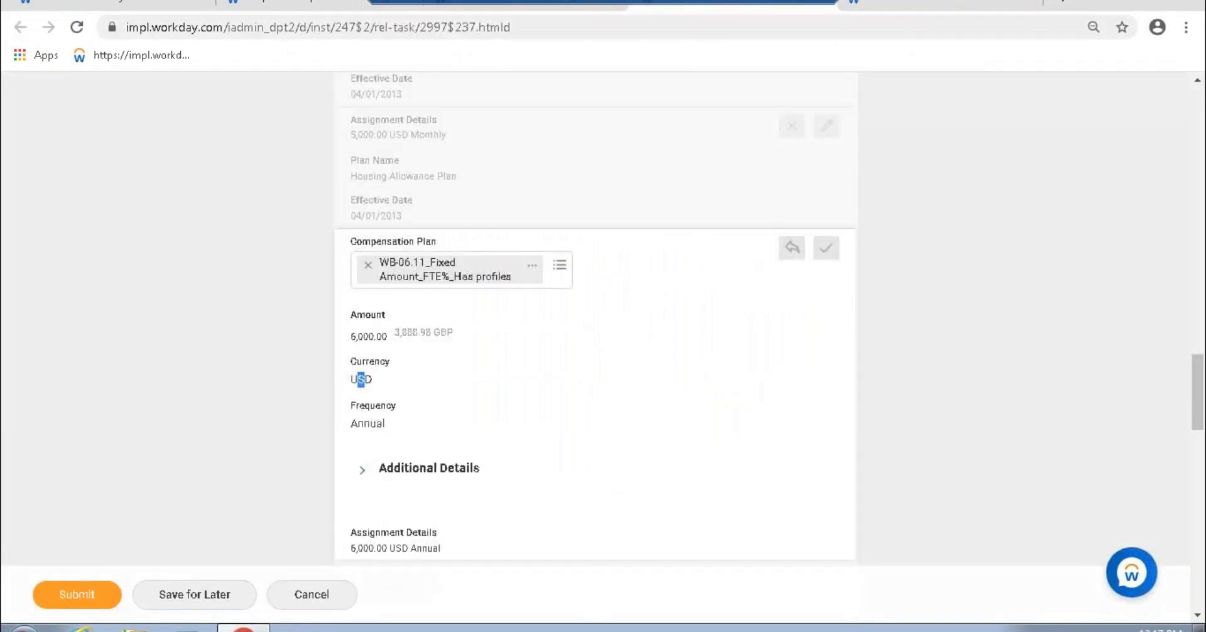
pyautogui.scroll(-3, 654, 384)
pyautogui.click(553, 361)
pyautogui.press('BackSpace')
pyautogui.press('BackSpace')
pyautogui.click(559, 356)
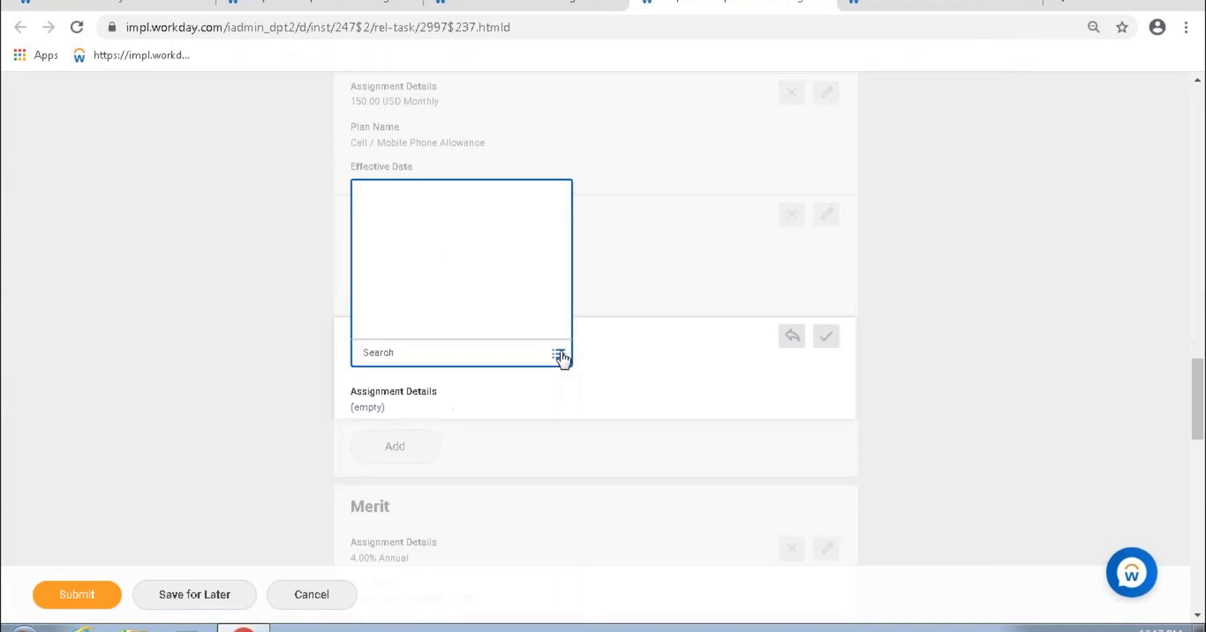
pyautogui.write('wb')
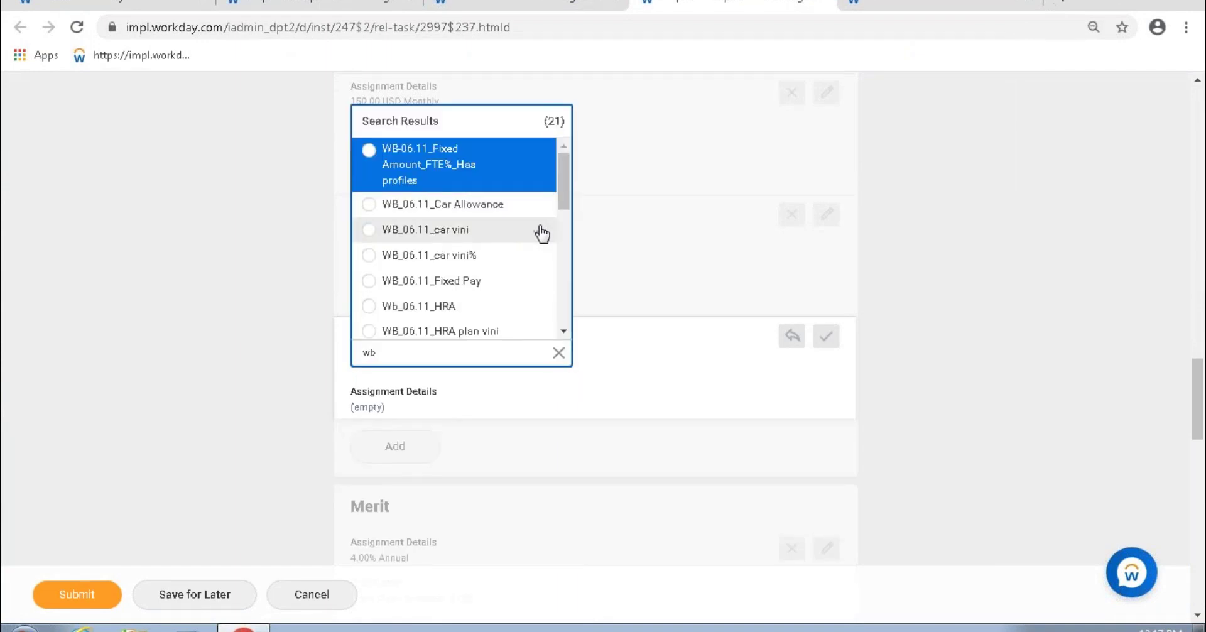
pyautogui.scroll(-3, 541, 234)
pyautogui.scroll(-1, 554, 238)
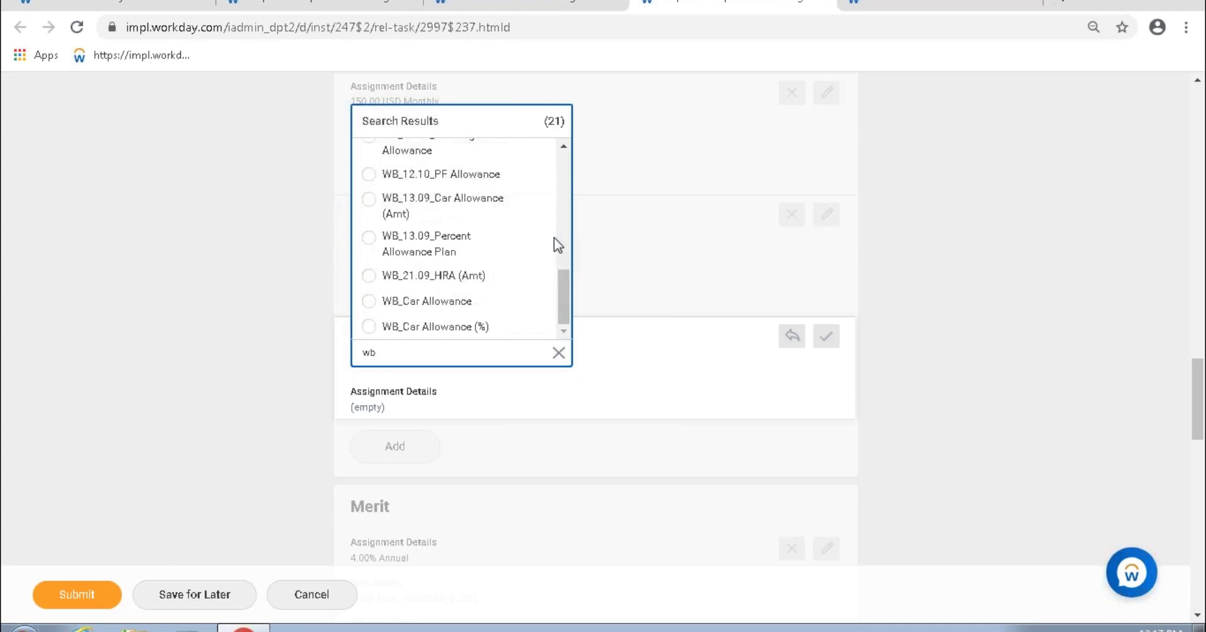
pyautogui.click(468, 328)
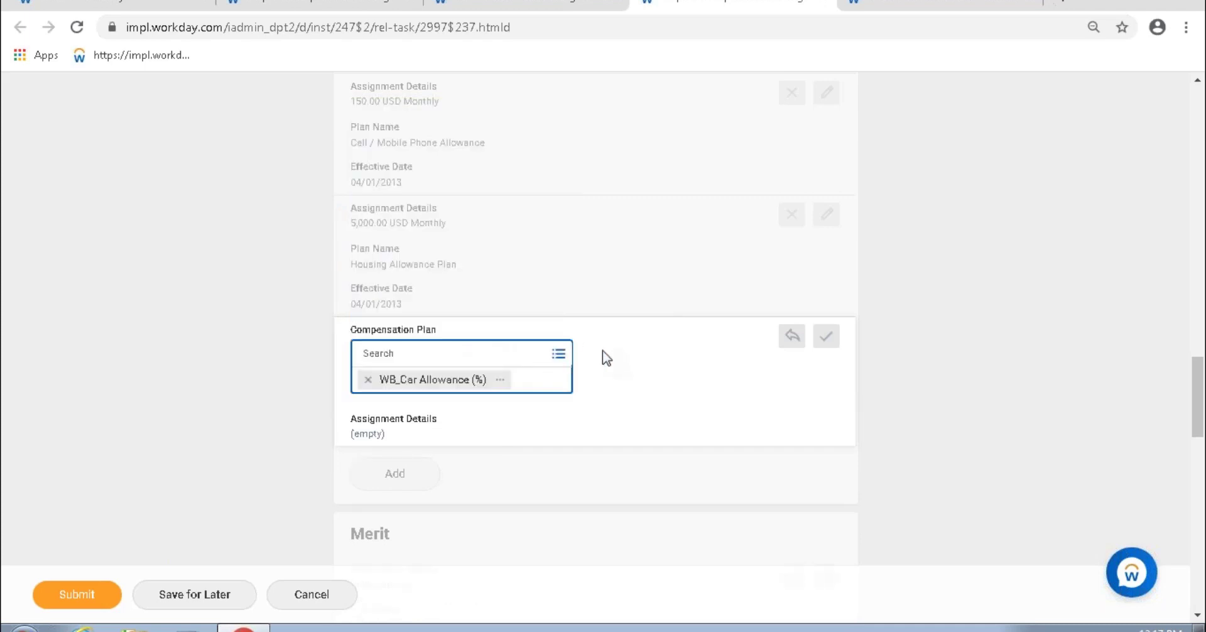
pyautogui.scroll(-1, 609, 349)
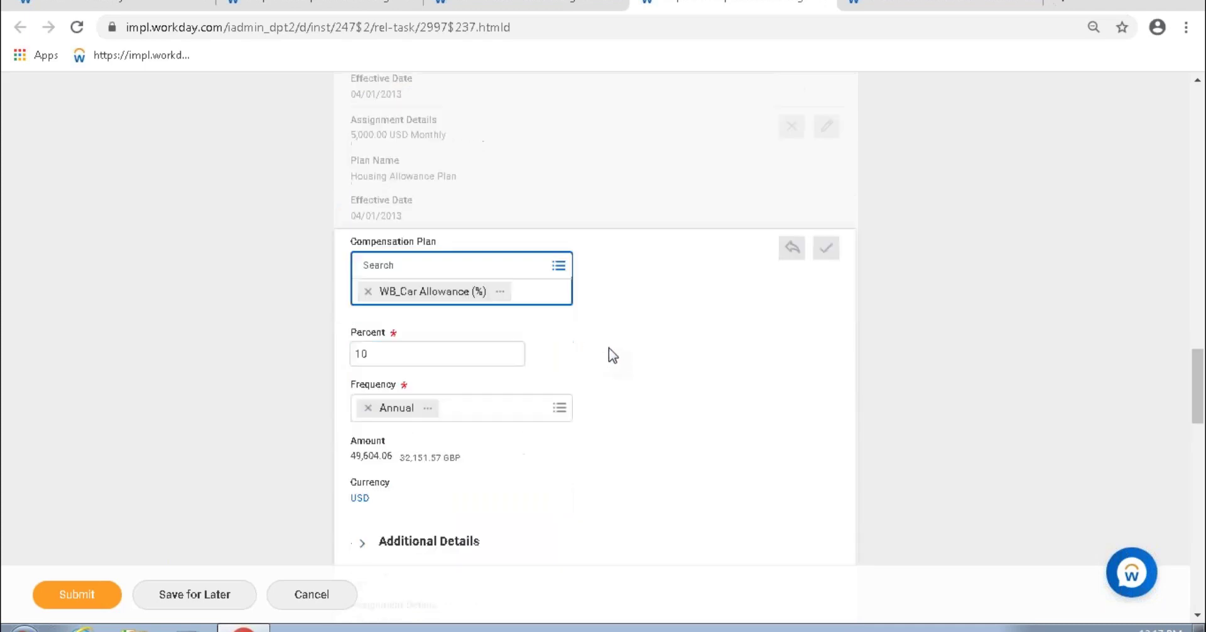
pyautogui.click(353, 451)
# Step: Compare the calculated allowance with Total Compensation, then open the plan's details in a new tab
pyautogui.moveTo(355, 432); pyautogui.dragTo(389, 431)
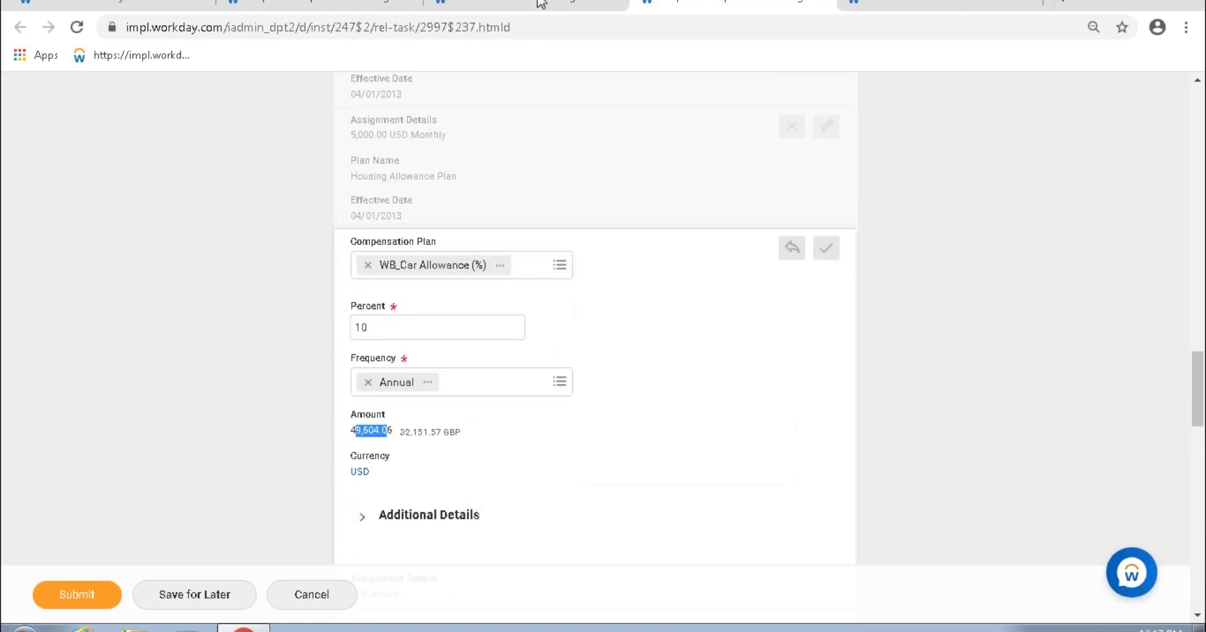
pyautogui.hotkey('ctrl', 'shift', 'Tab')
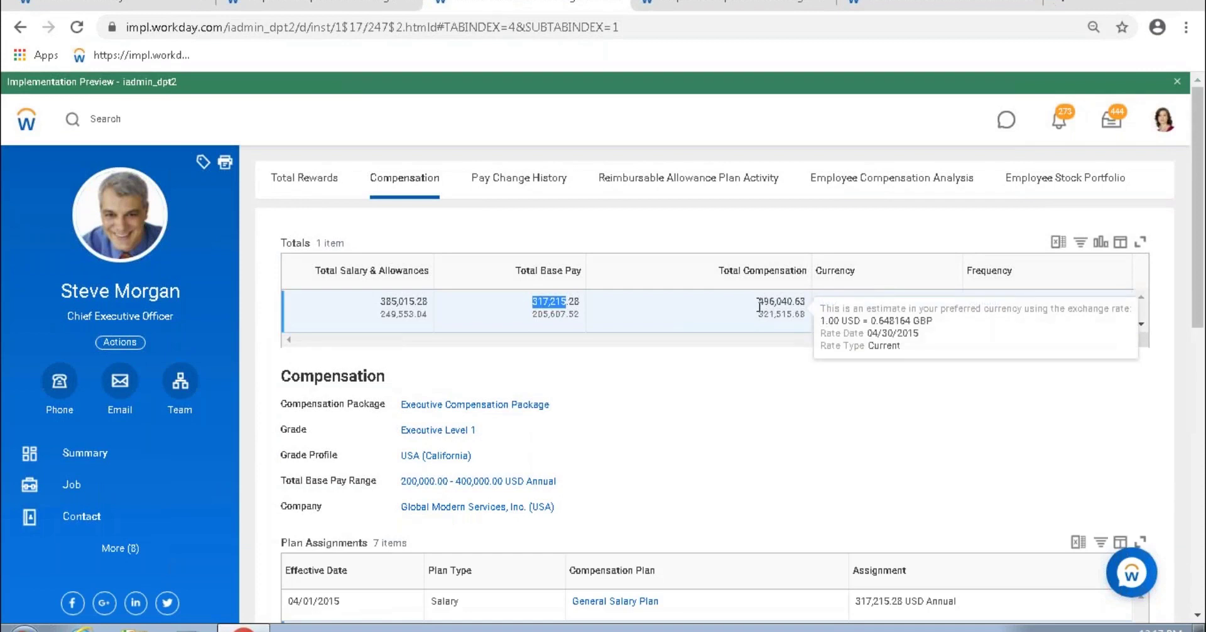
pyautogui.moveTo(759, 301); pyautogui.dragTo(777, 299)
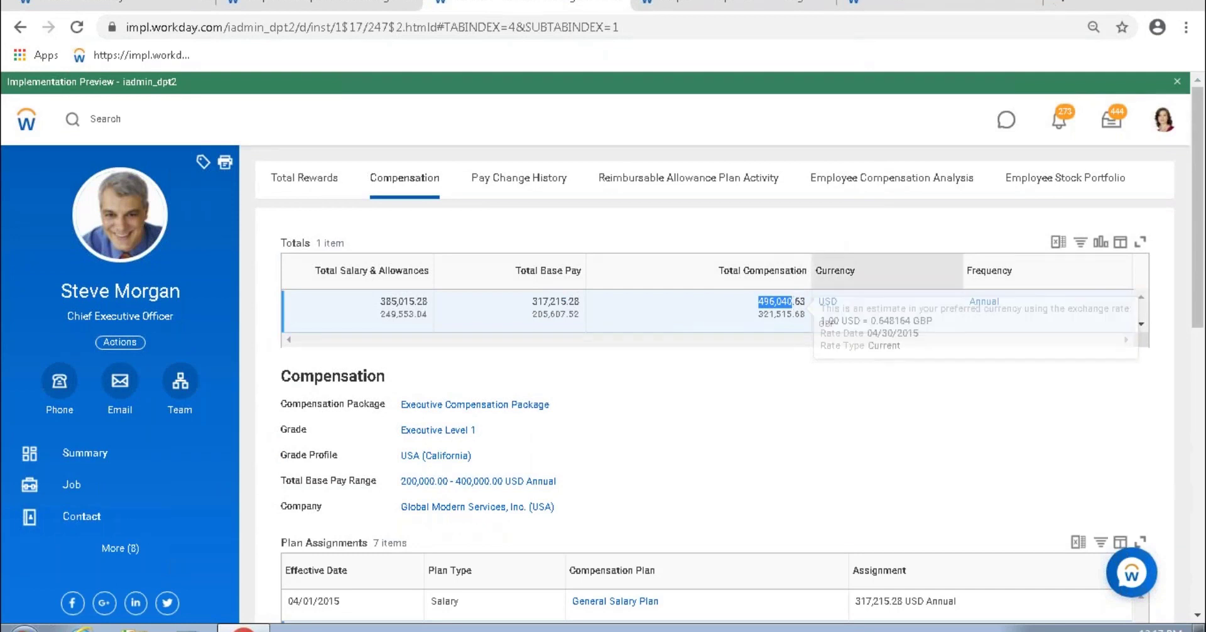
pyautogui.click(919, 6)
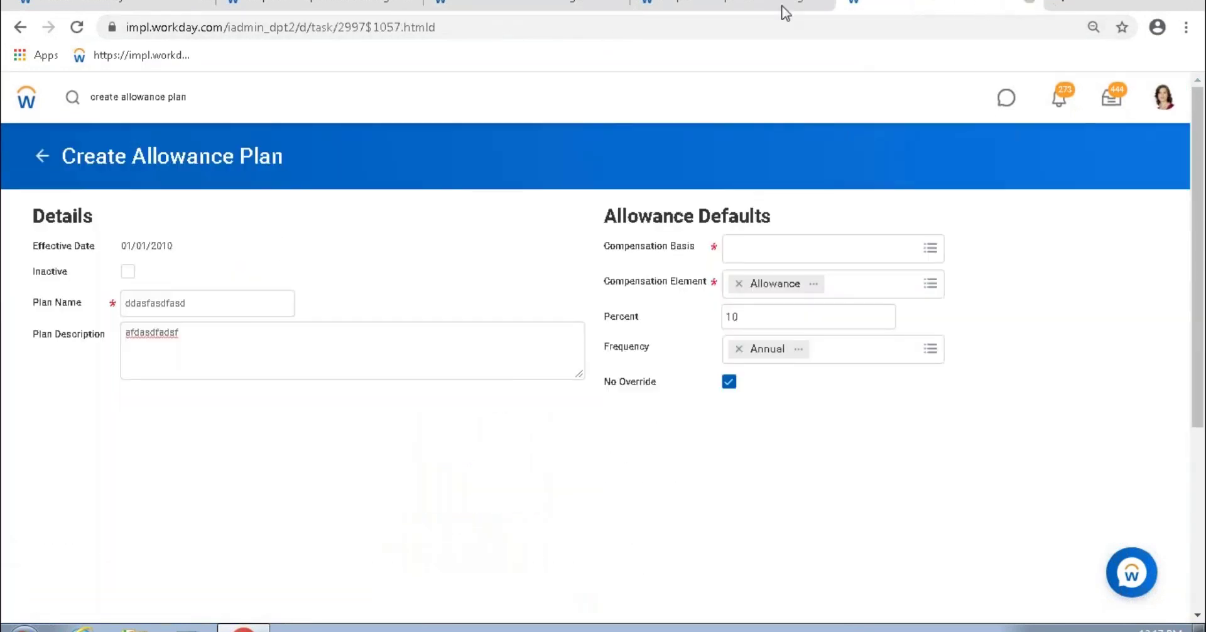
pyautogui.click(783, 9)
pyautogui.click(501, 265)
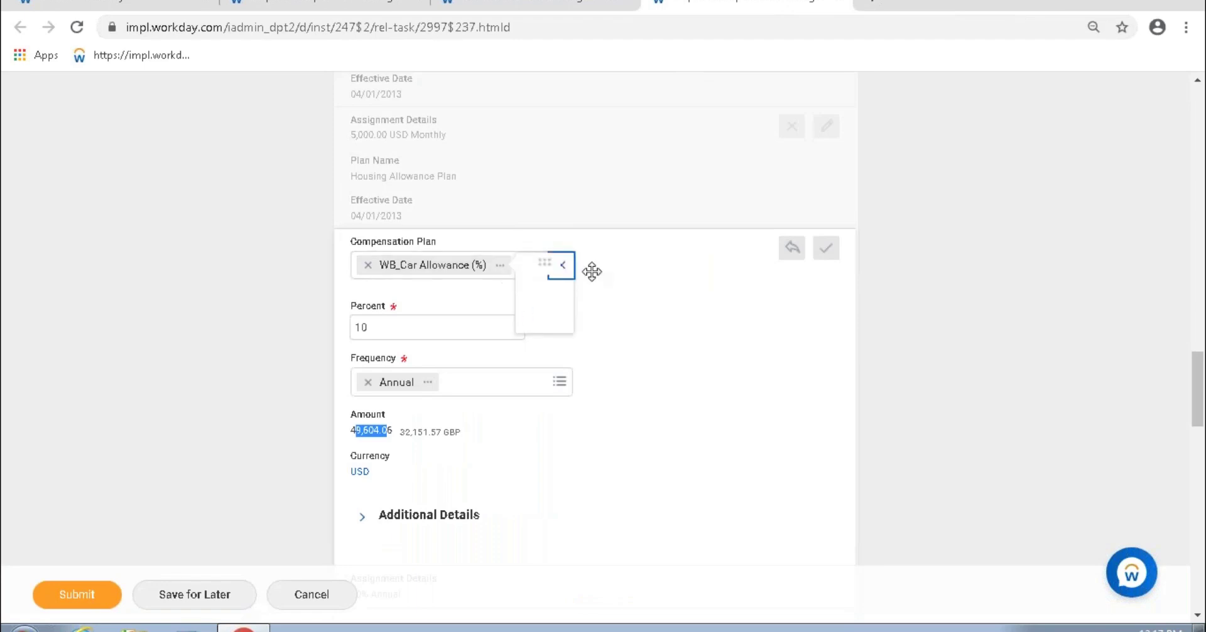
pyautogui.click(605, 325)
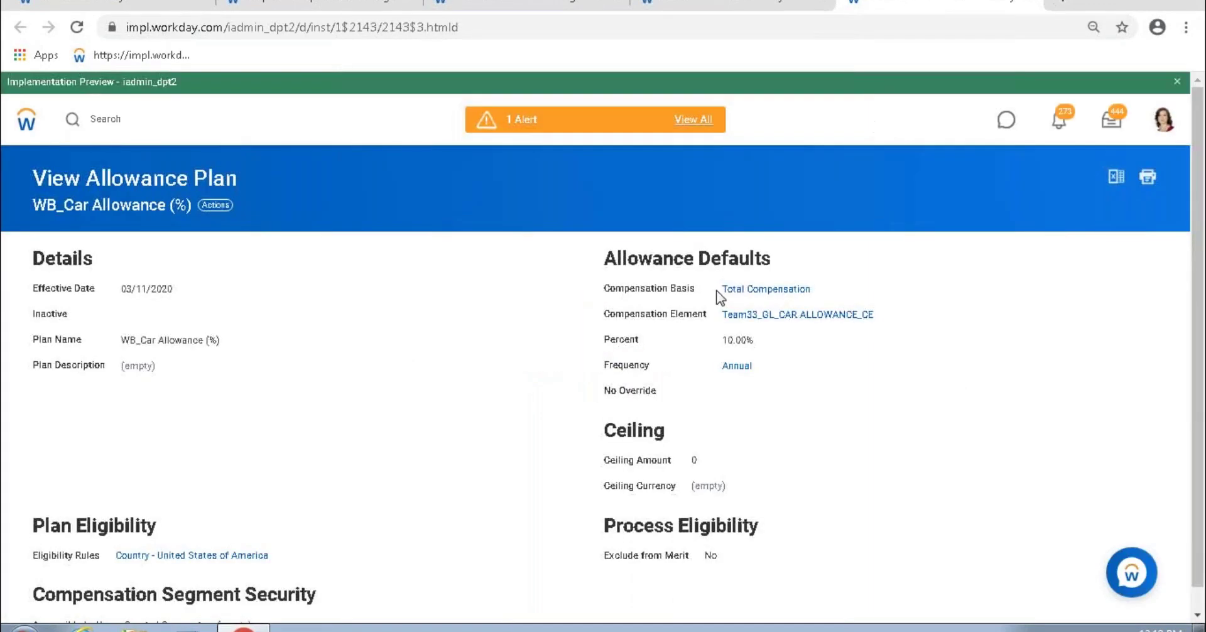
# Step: Note the plan's Total Compensation basis, then save the 10% Annual WB_Car Allowance (%) entry
pyautogui.moveTo(722, 296); pyautogui.dragTo(812, 300)
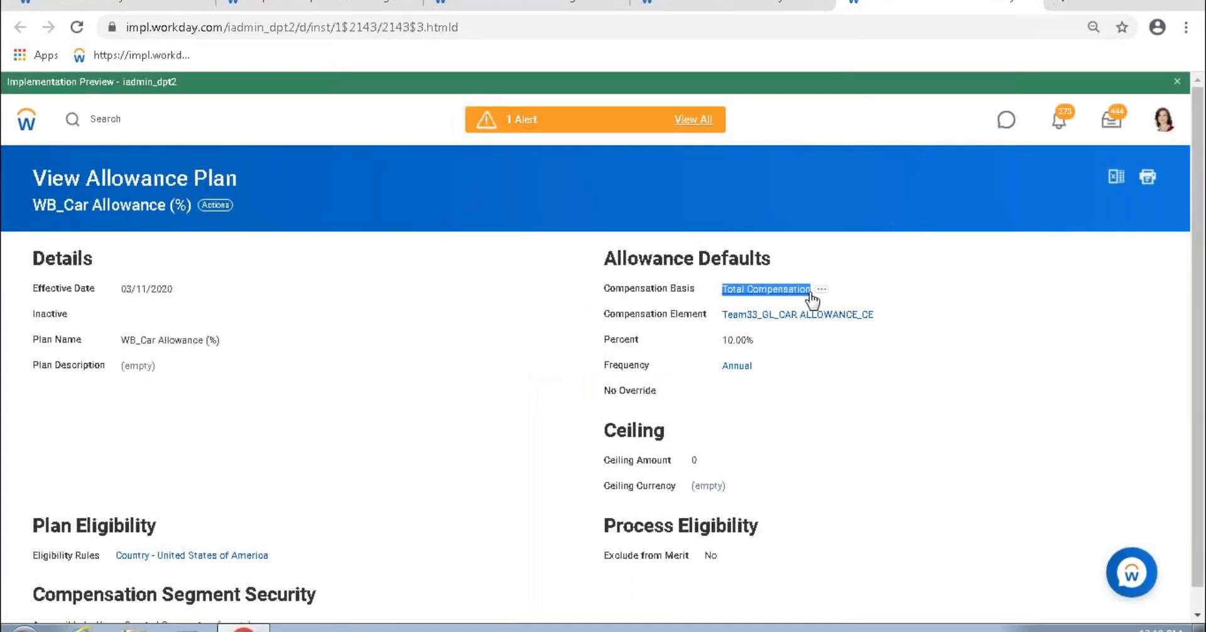
pyautogui.click(710, 7)
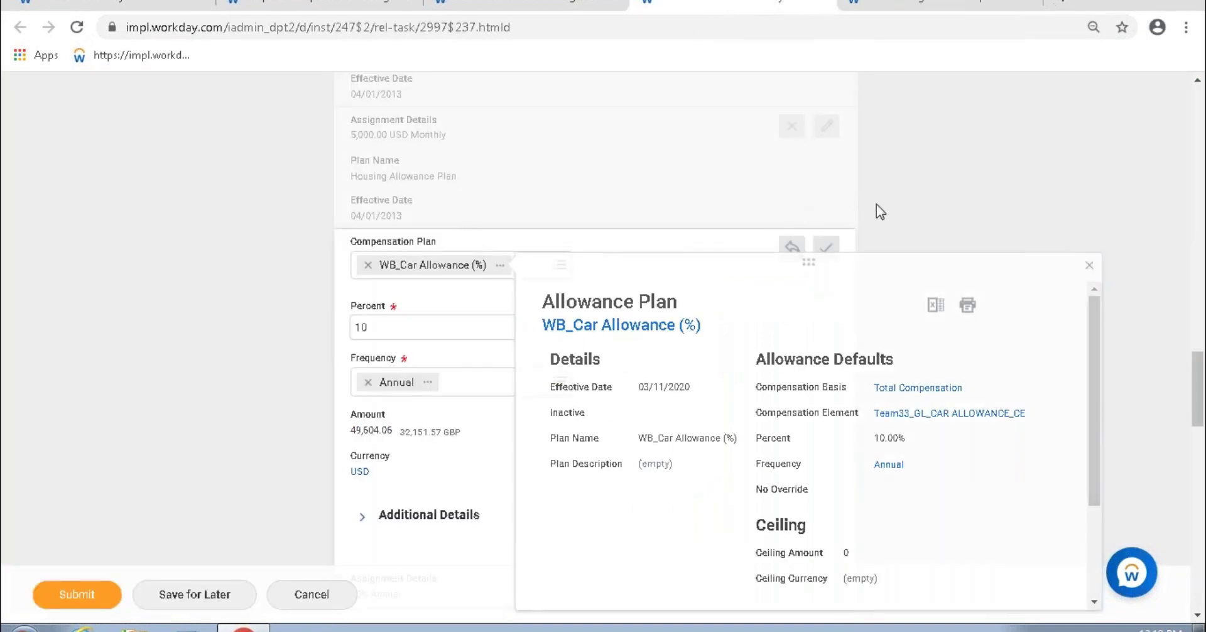
pyautogui.click(875, 210)
pyautogui.press('Return')
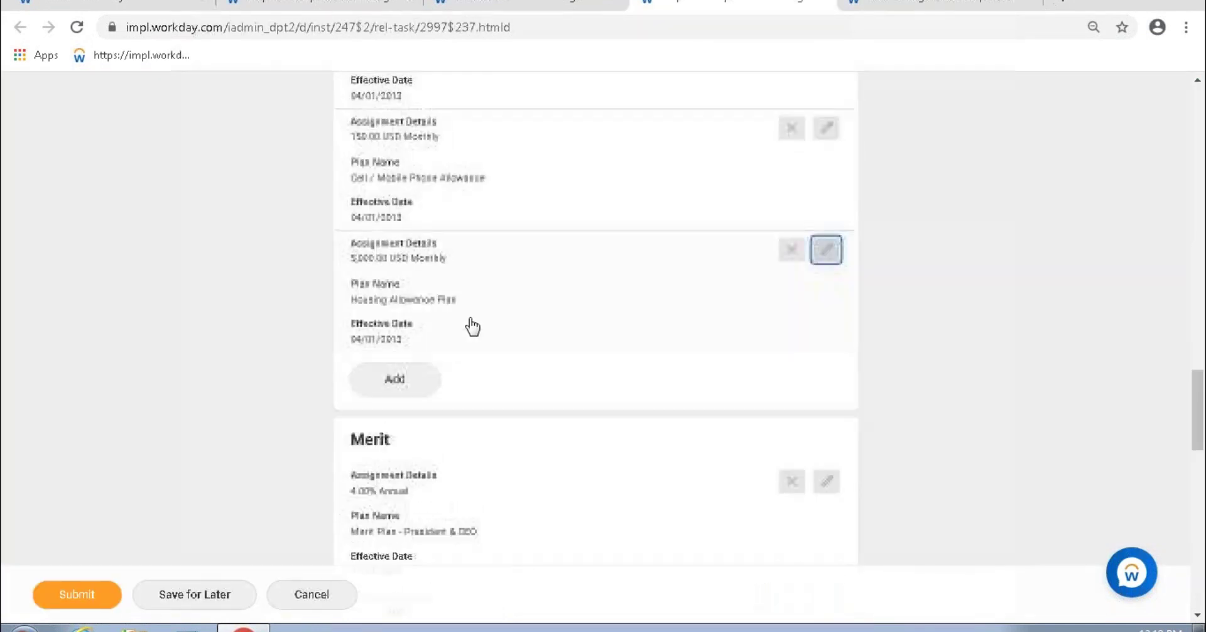
# Step: Reopen the new car allowance entry and compare its calculated amount with the Total Compensation basis
pyautogui.scroll(2, 422, 282)
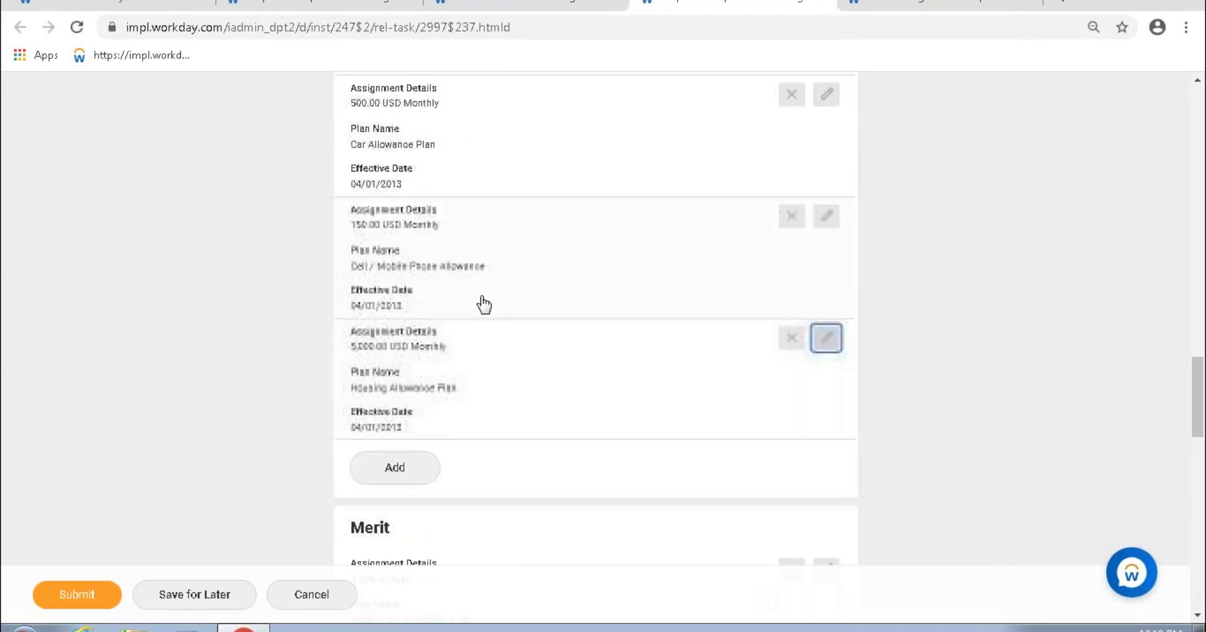
pyautogui.scroll(4, 488, 312)
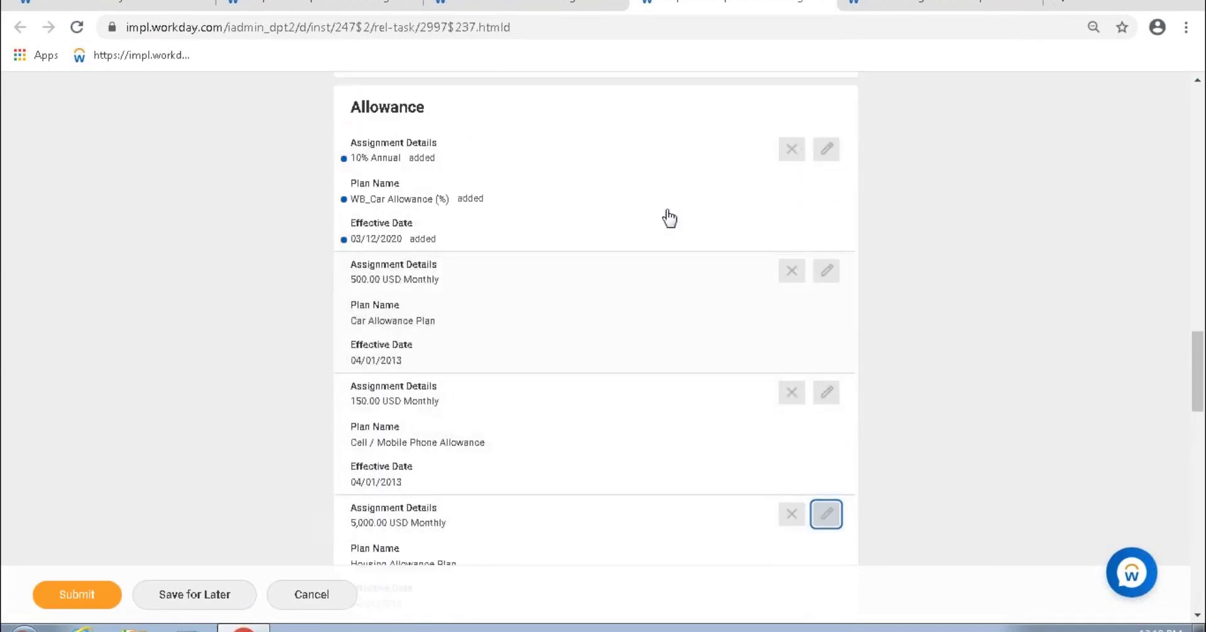
pyautogui.click(487, 243)
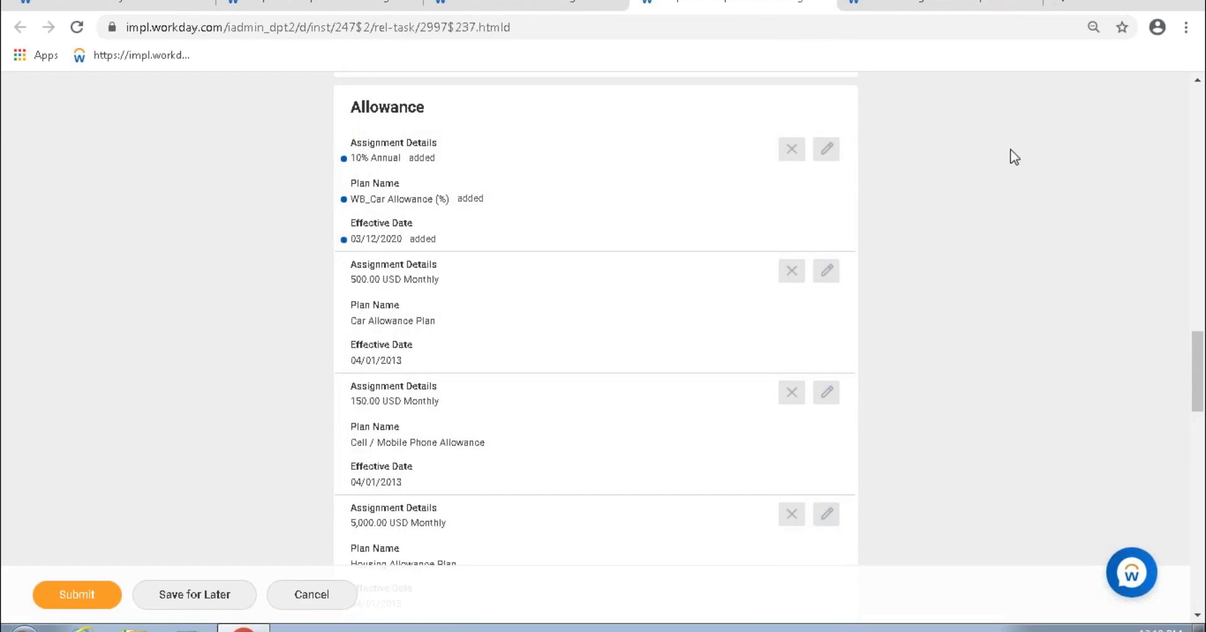
pyautogui.click(833, 154)
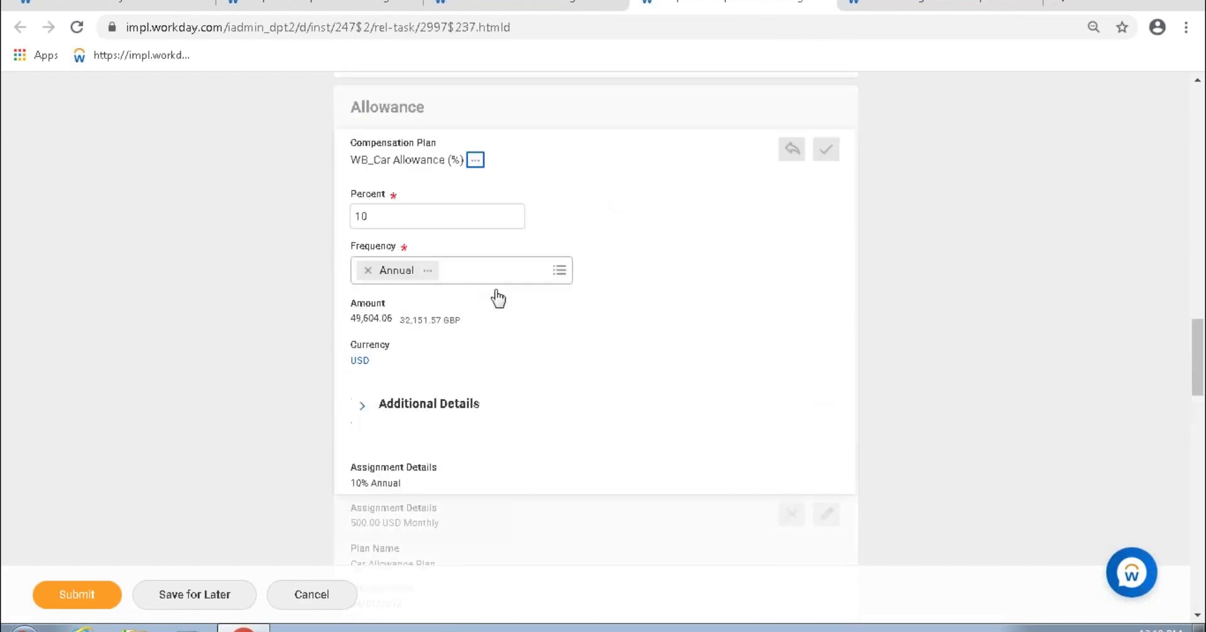
pyautogui.moveTo(355, 319); pyautogui.dragTo(379, 324)
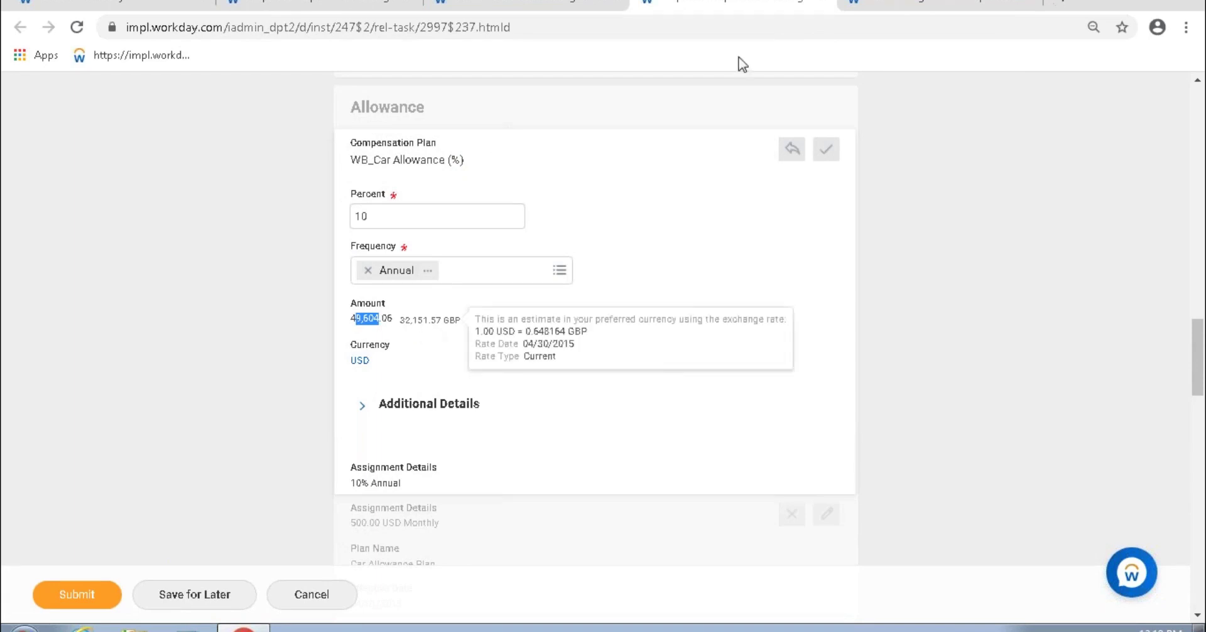
pyautogui.click(946, 5)
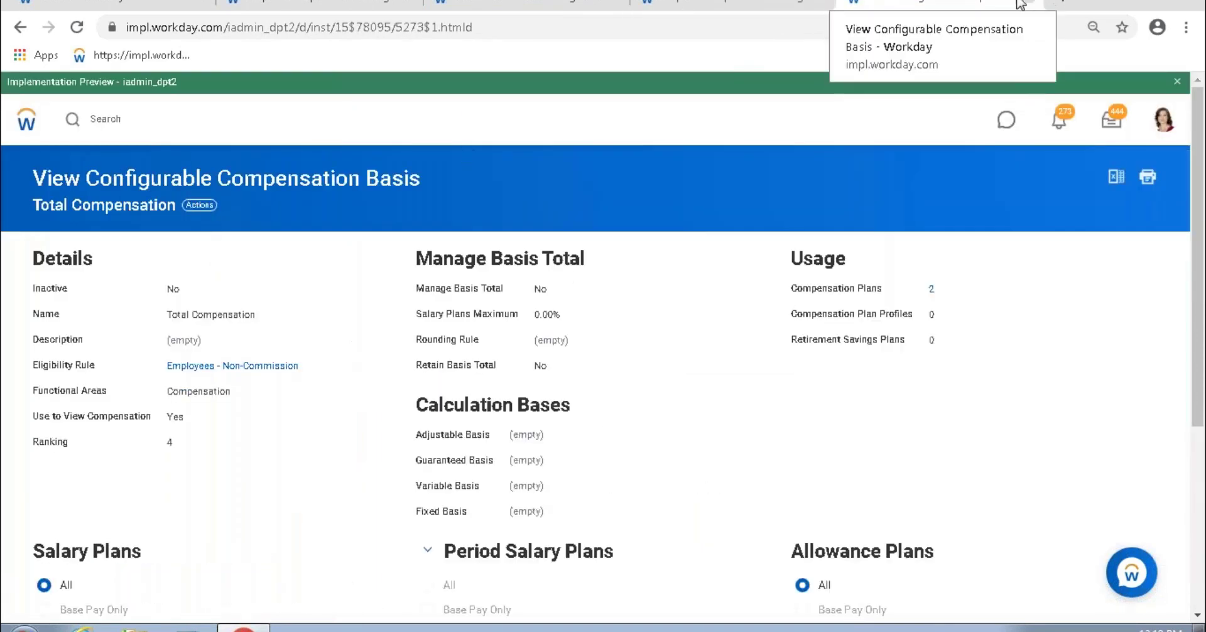
# Step: Return to the WB_Car Allowance (%) plan page and start editing the plan
pyautogui.click(20, 27)
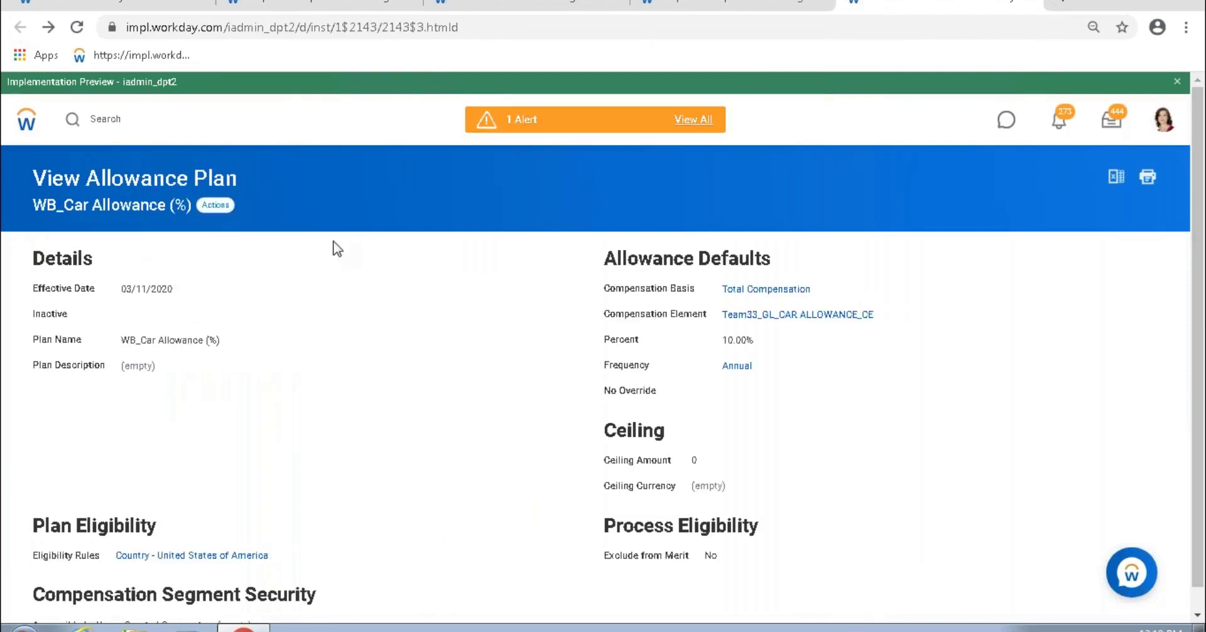
pyautogui.click(216, 205)
pyautogui.click(399, 270)
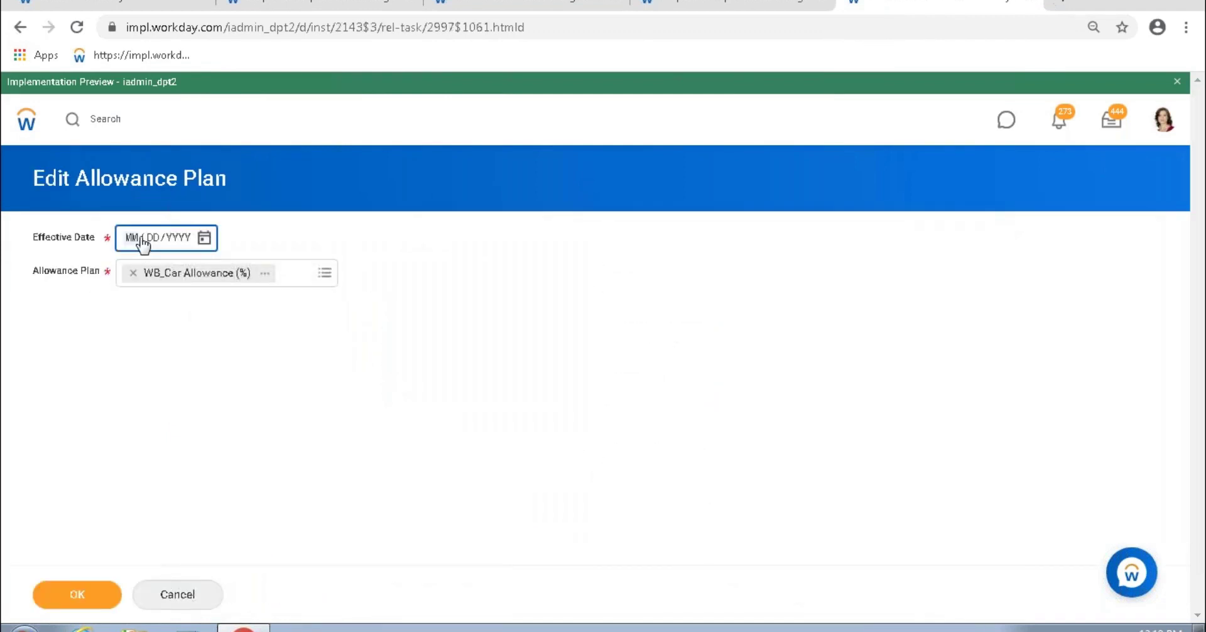
# Step: With effective date 01/01/2010, swap the Total Compensation basis for Total Base Pay and submit
pyautogui.write('01012')
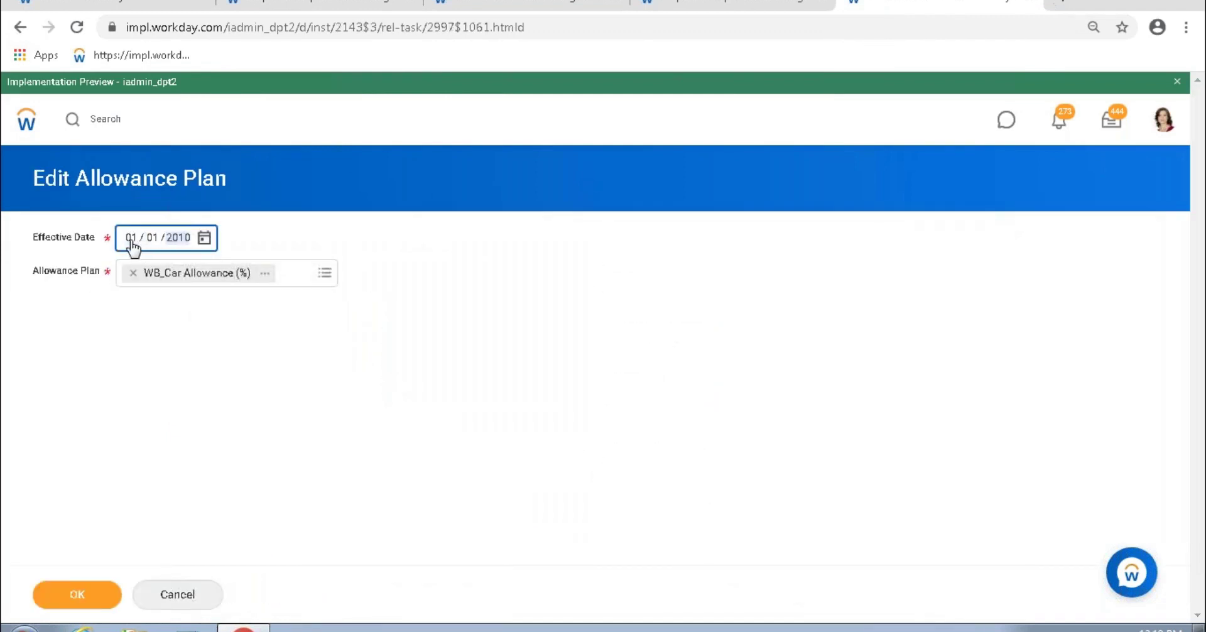
pyautogui.click(81, 574)
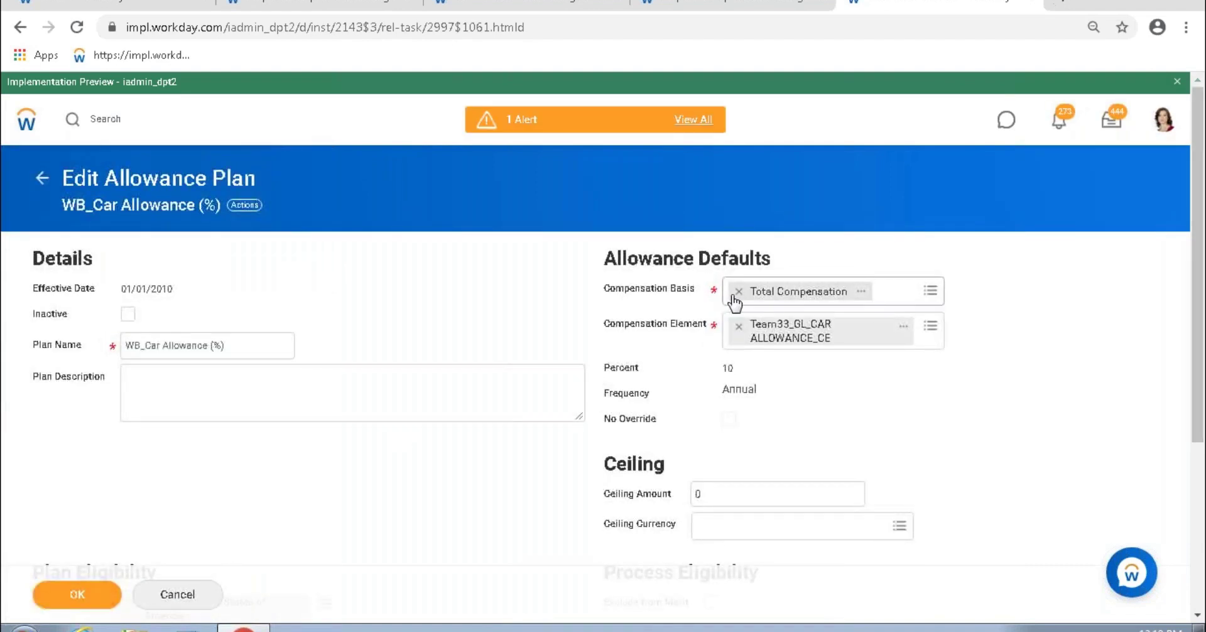
pyautogui.click(738, 291)
pyautogui.write('total base')
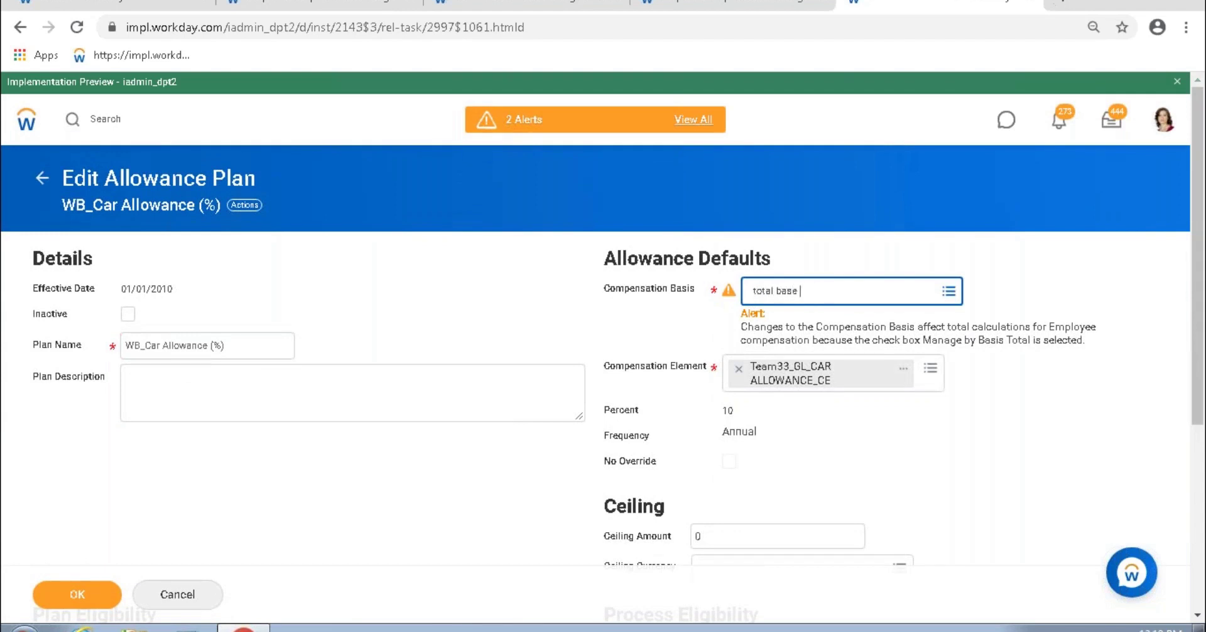
pyautogui.write(' pay')
pyautogui.press('Return')
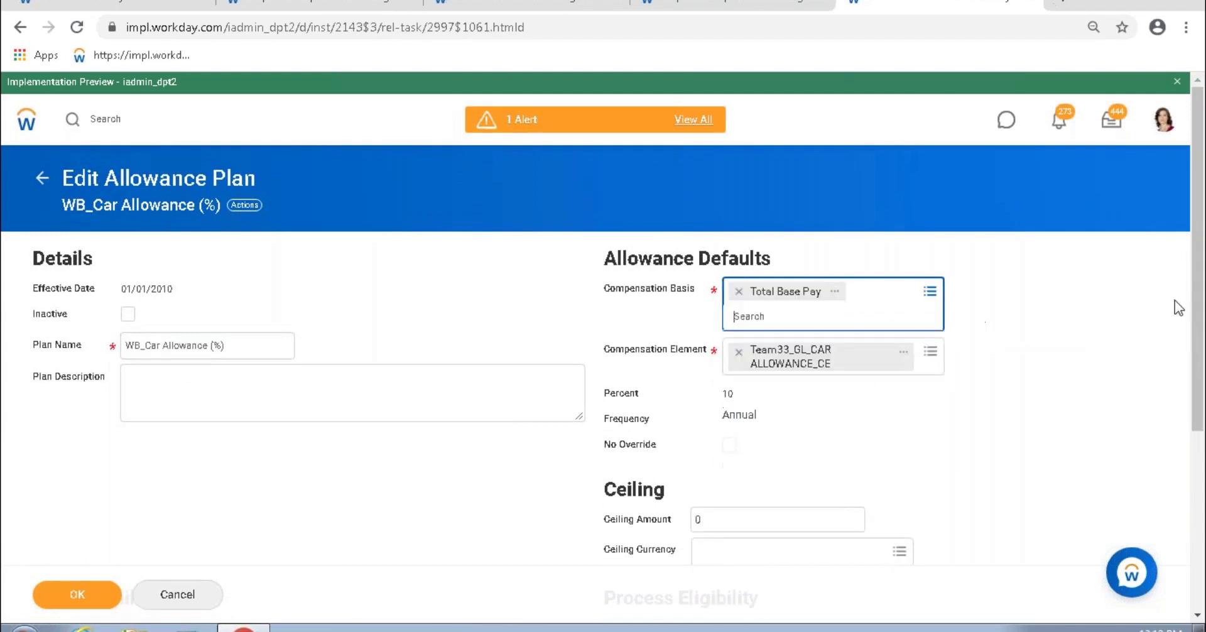
pyautogui.click(1082, 309)
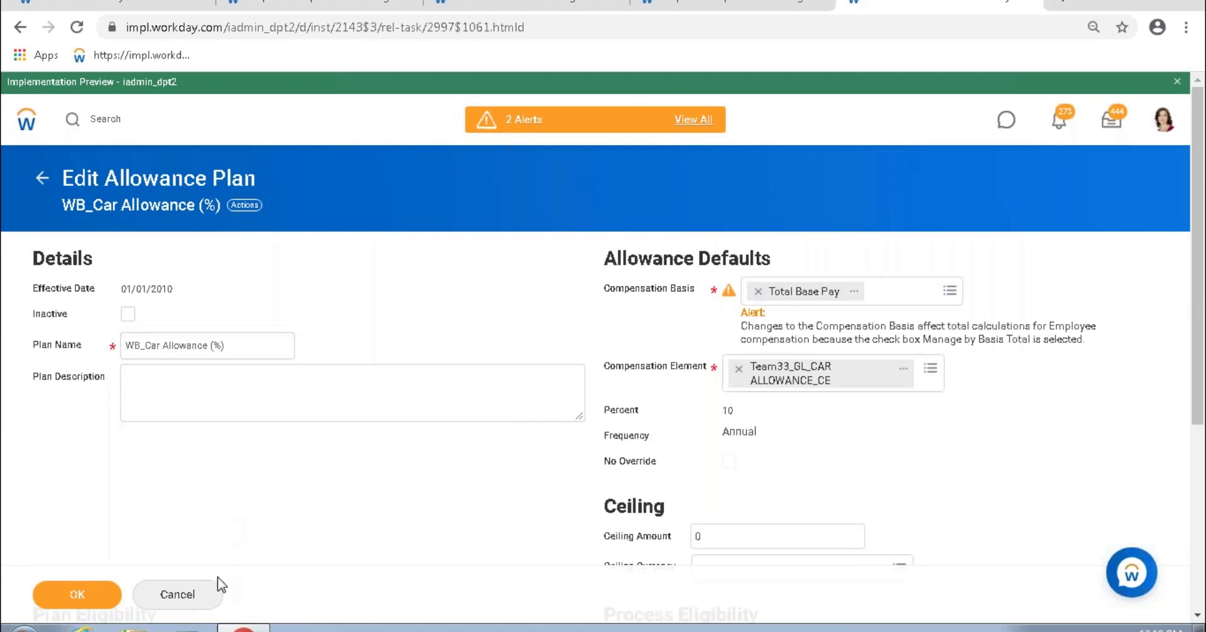
pyautogui.click(116, 598)
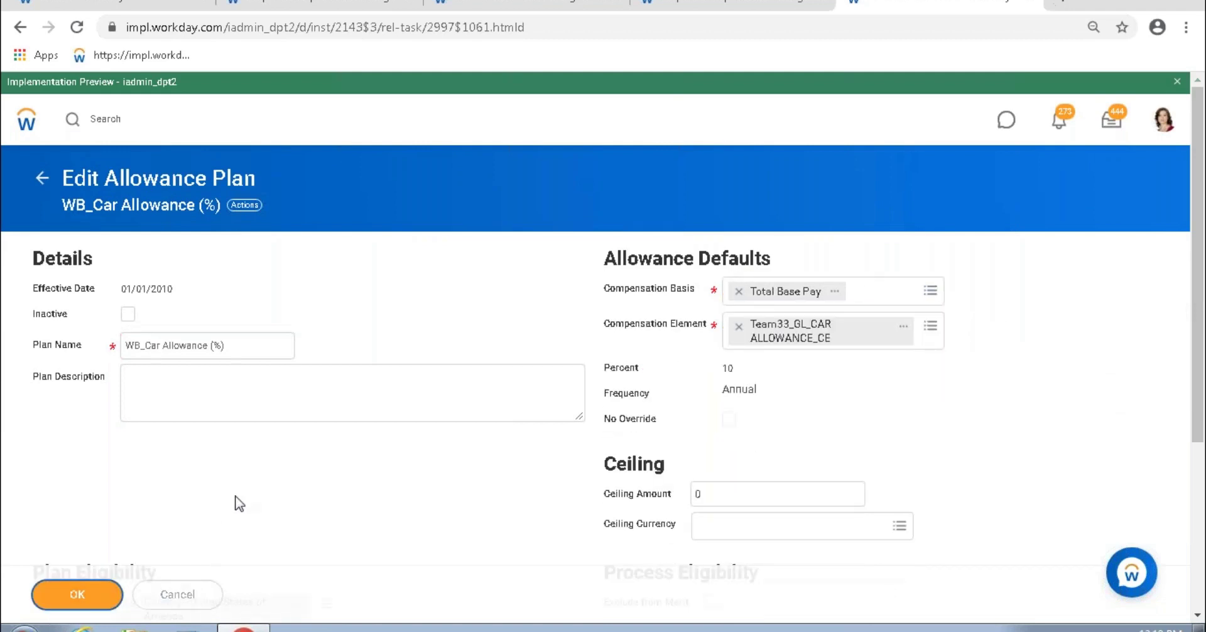
# Step: Confirm the worker's new car allowance row, then delete it
pyautogui.click(702, 14)
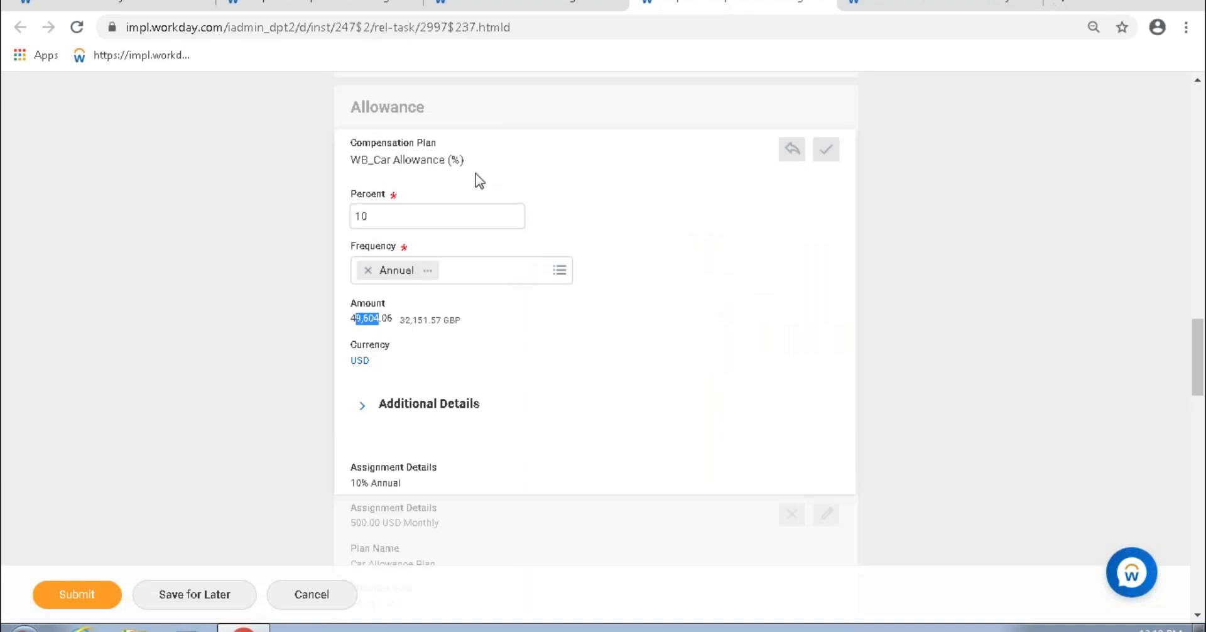
pyautogui.click(824, 151)
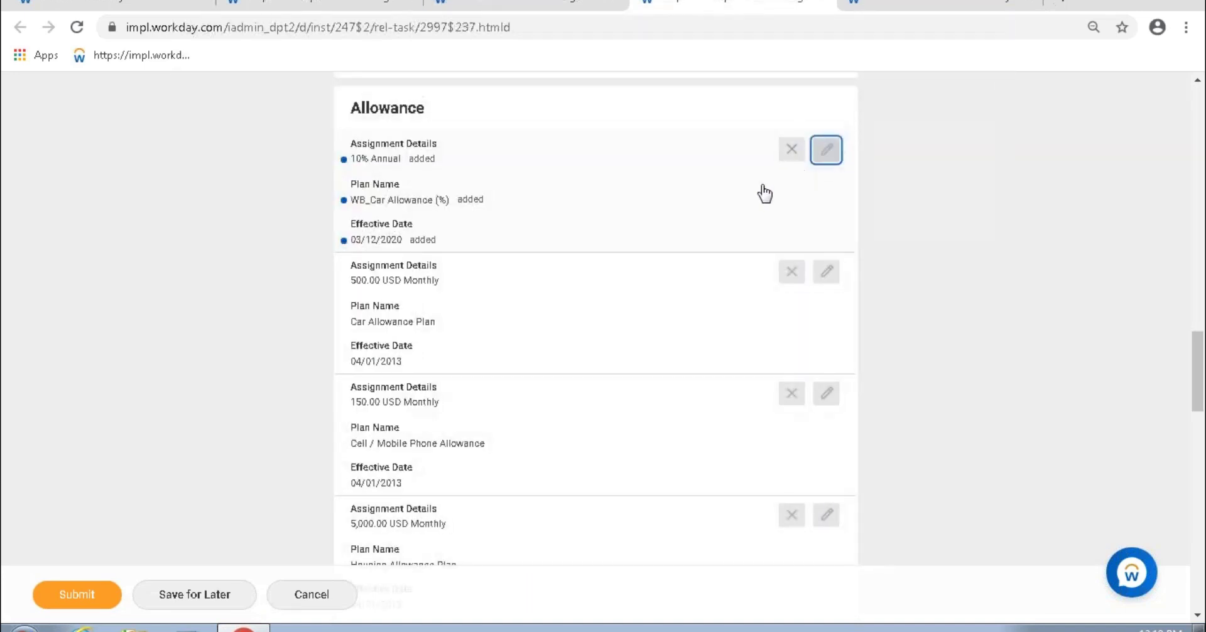
pyautogui.scroll(-3, 595, 296)
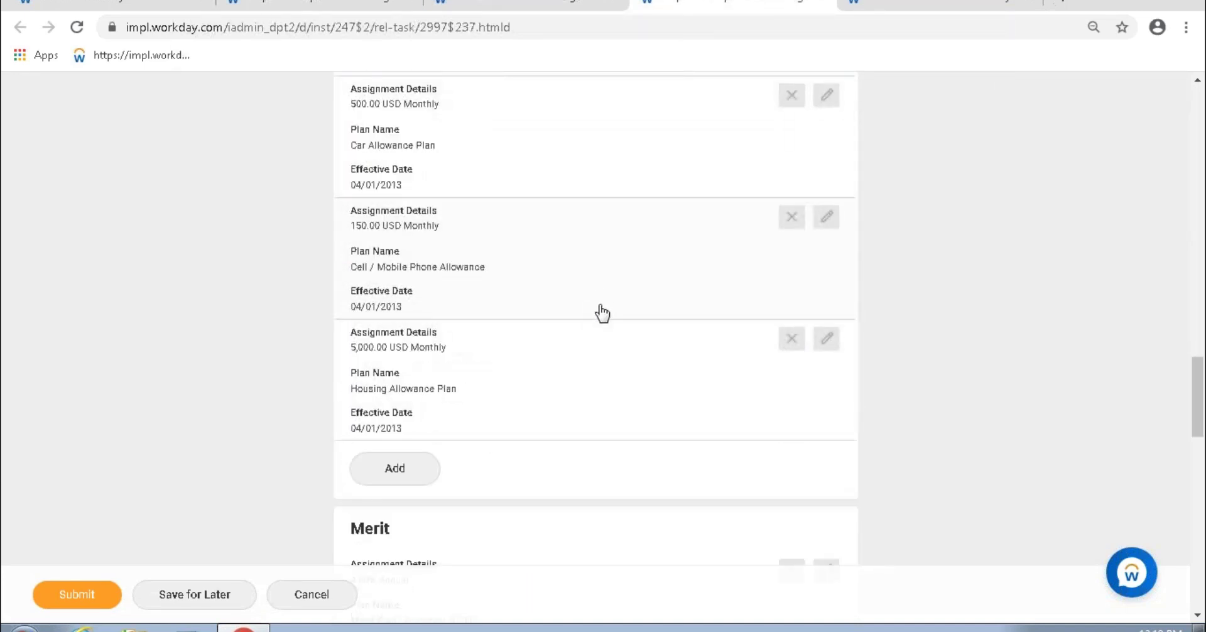
pyautogui.scroll(3, 598, 301)
pyautogui.click(792, 151)
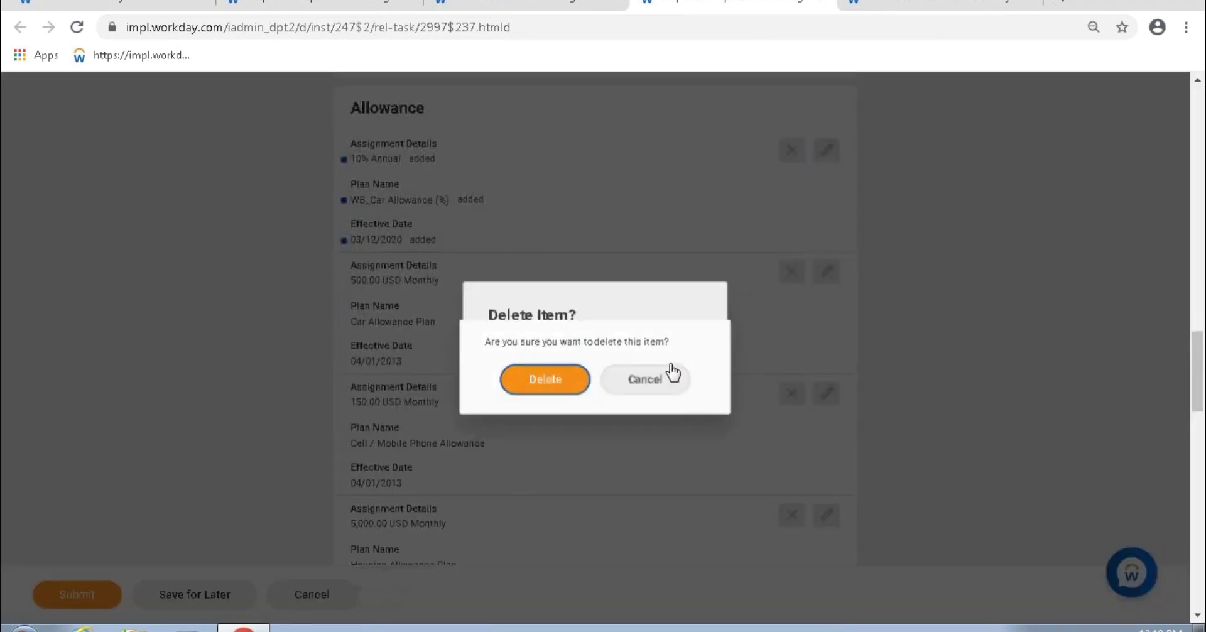
pyautogui.click(585, 383)
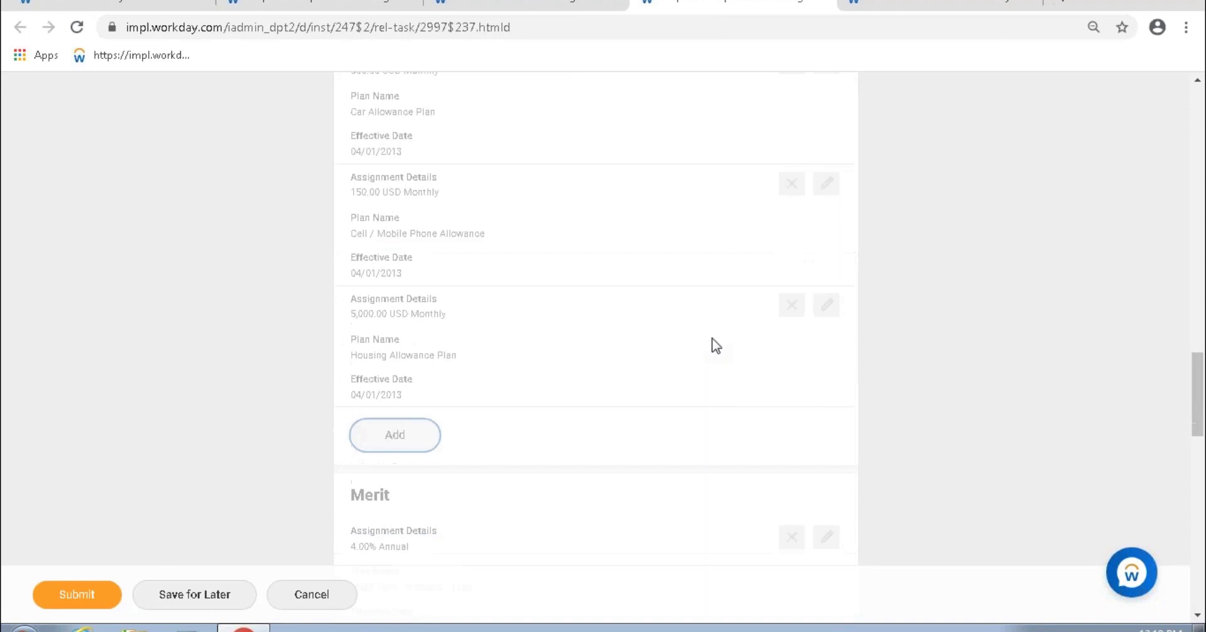
# Step: Add a fresh WB_Car Allowance (%) row and match its 31,721.53 USD to 317,215.28 Total Base Pay
pyautogui.click(404, 441)
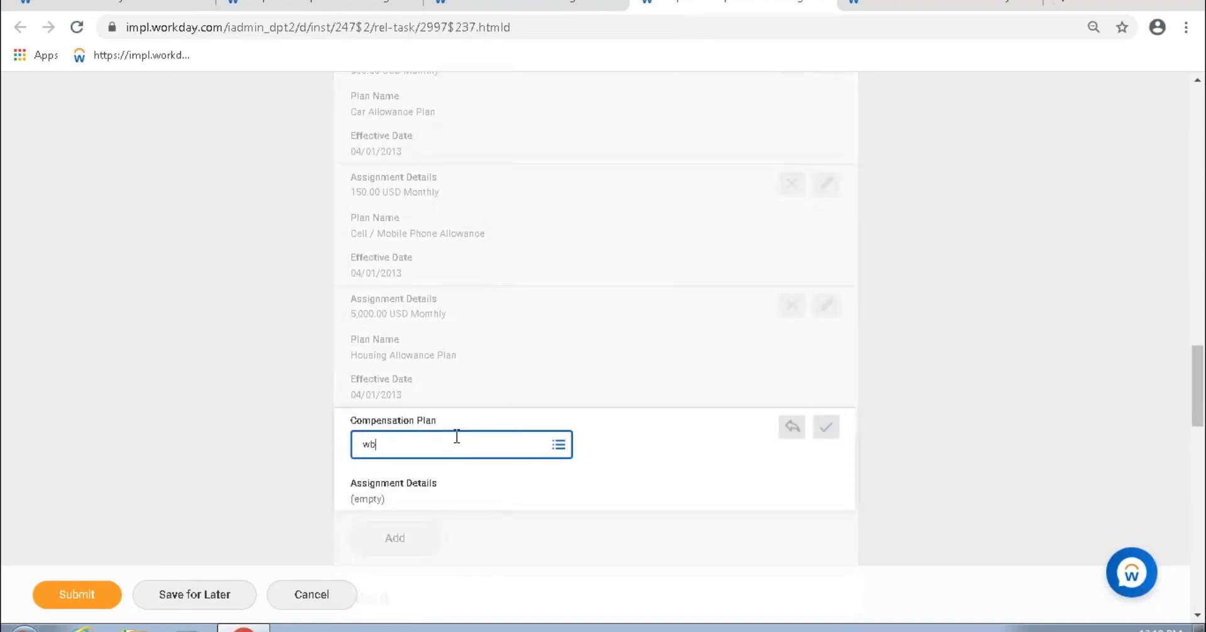
pyautogui.press('Return')
pyautogui.scroll(-5, 484, 327)
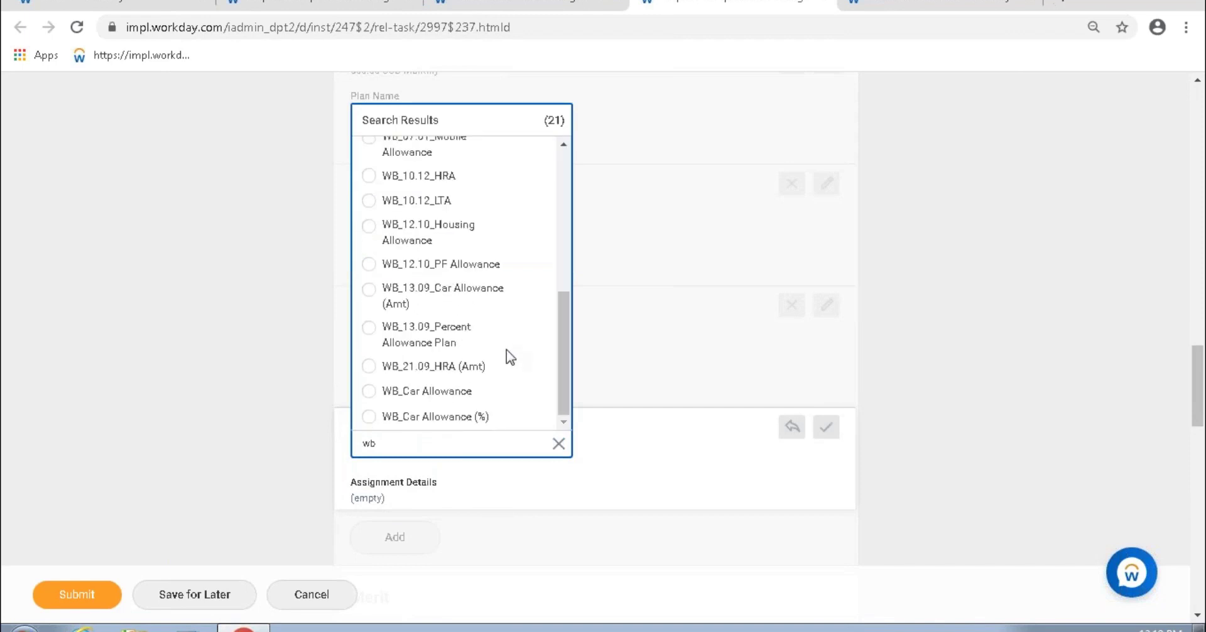
pyautogui.click(472, 417)
pyautogui.scroll(-3, 910, 438)
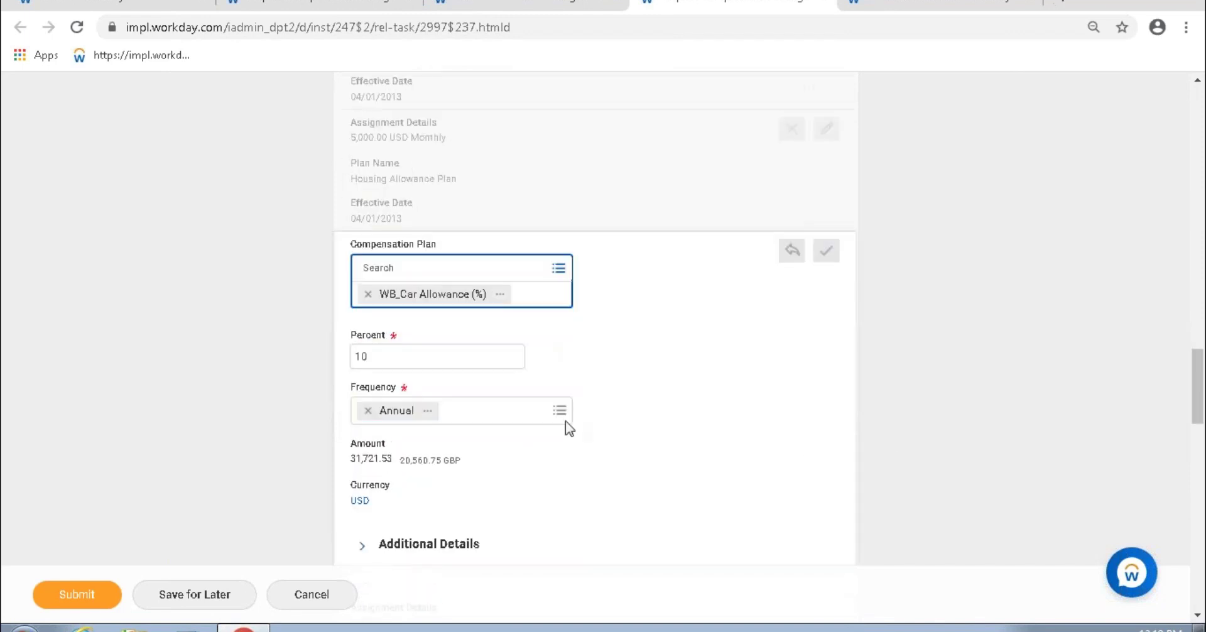
pyautogui.click(357, 460)
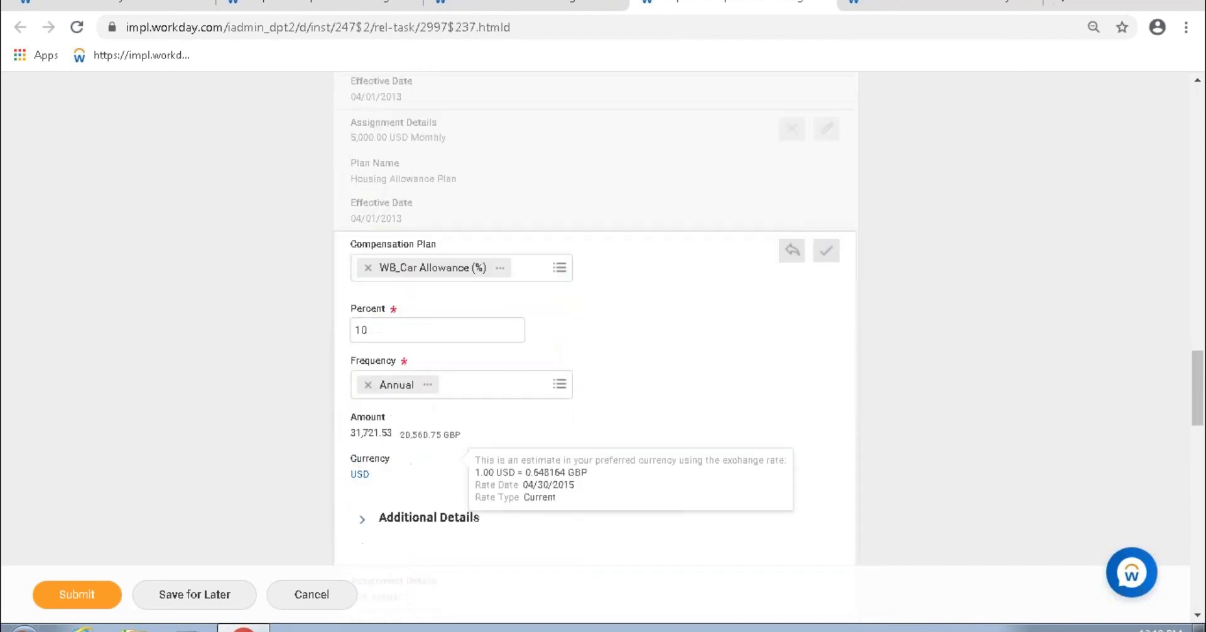
pyautogui.moveTo(356, 432); pyautogui.dragTo(383, 433)
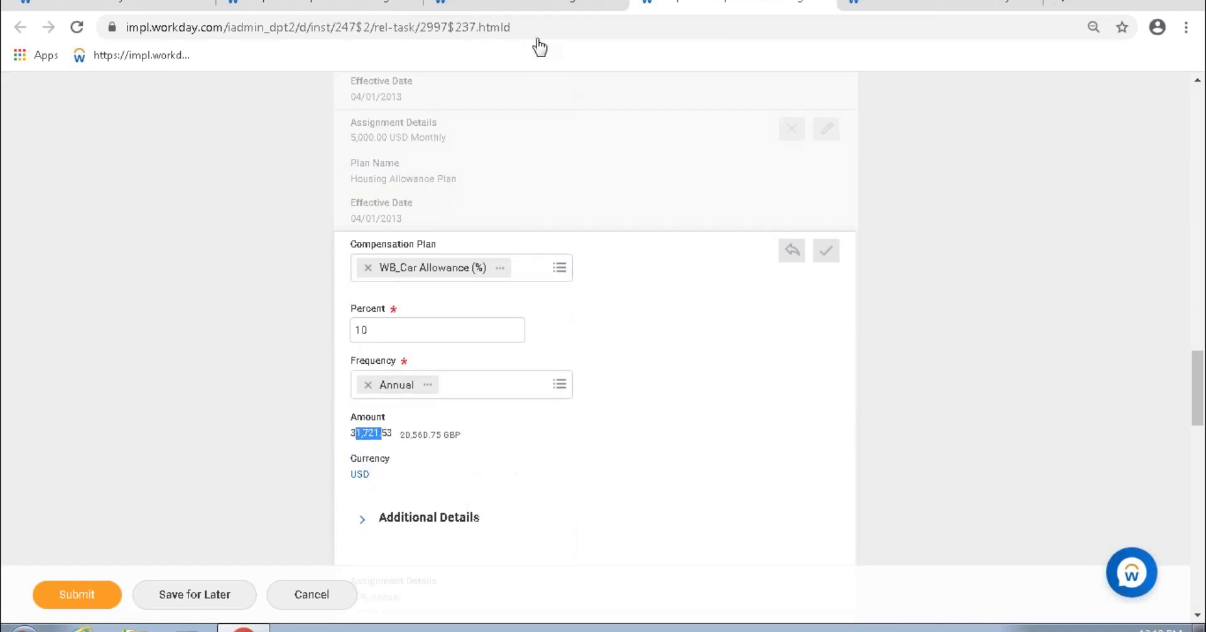
pyautogui.click(539, 5)
pyautogui.moveTo(532, 301); pyautogui.dragTo(572, 302)
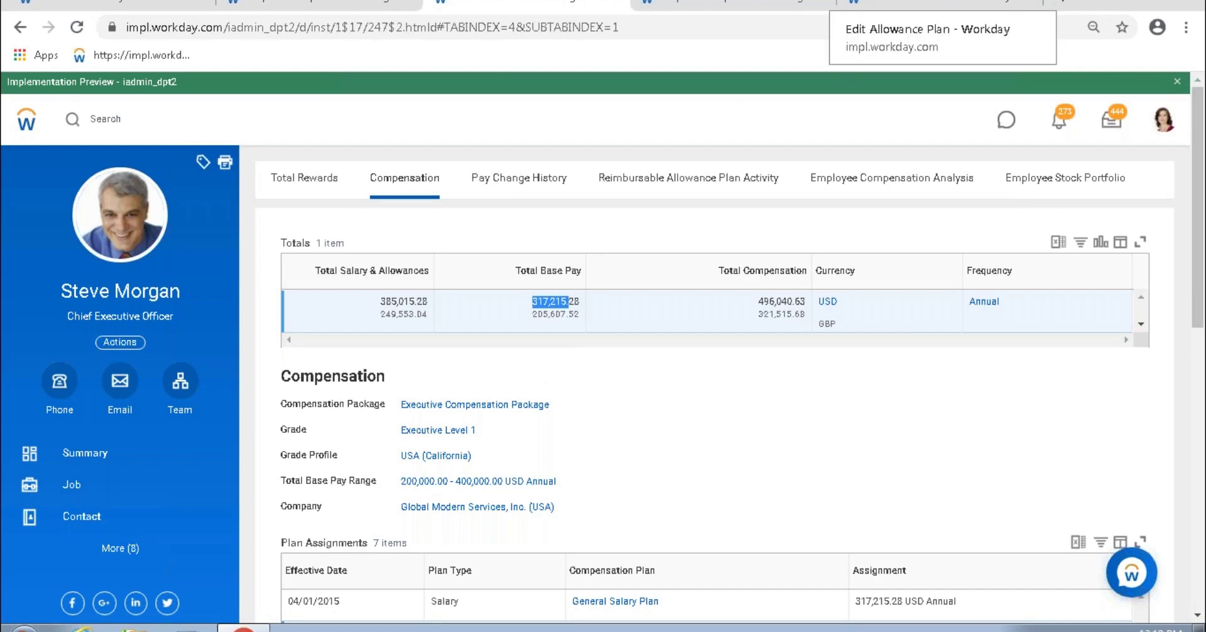
# Step: From the Edit Allowance Plan page, edit WB_Car Allowance (%) with effective date 01/01/2010
pyautogui.click(861, 16)
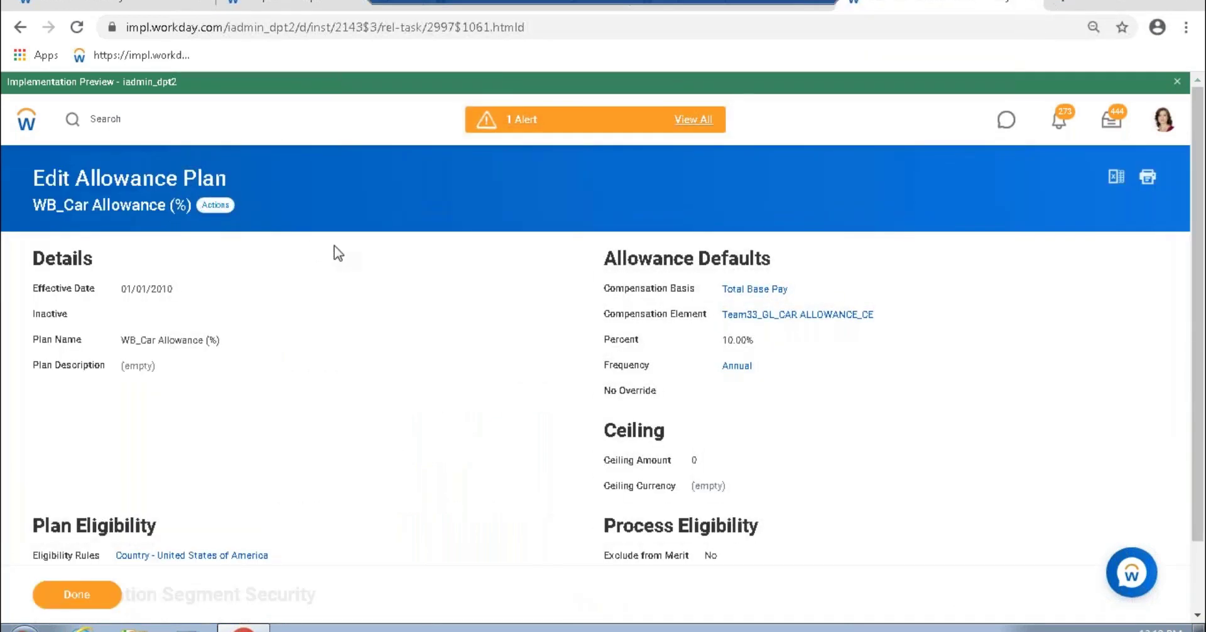
pyautogui.moveTo(358, 272)
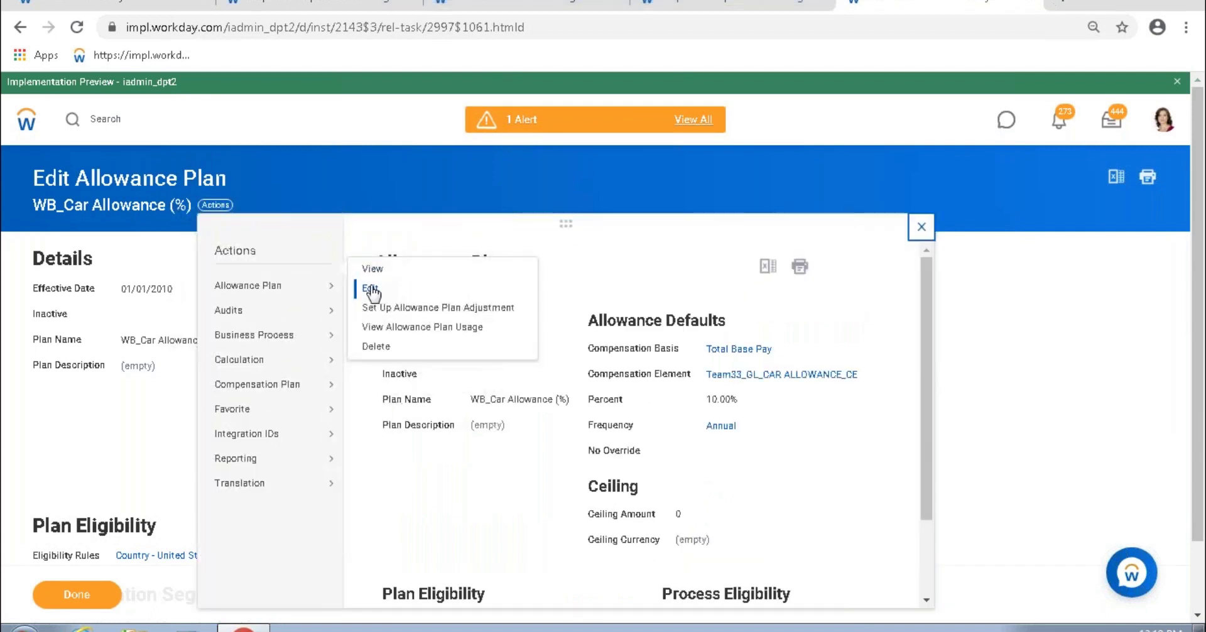
pyautogui.click(368, 439)
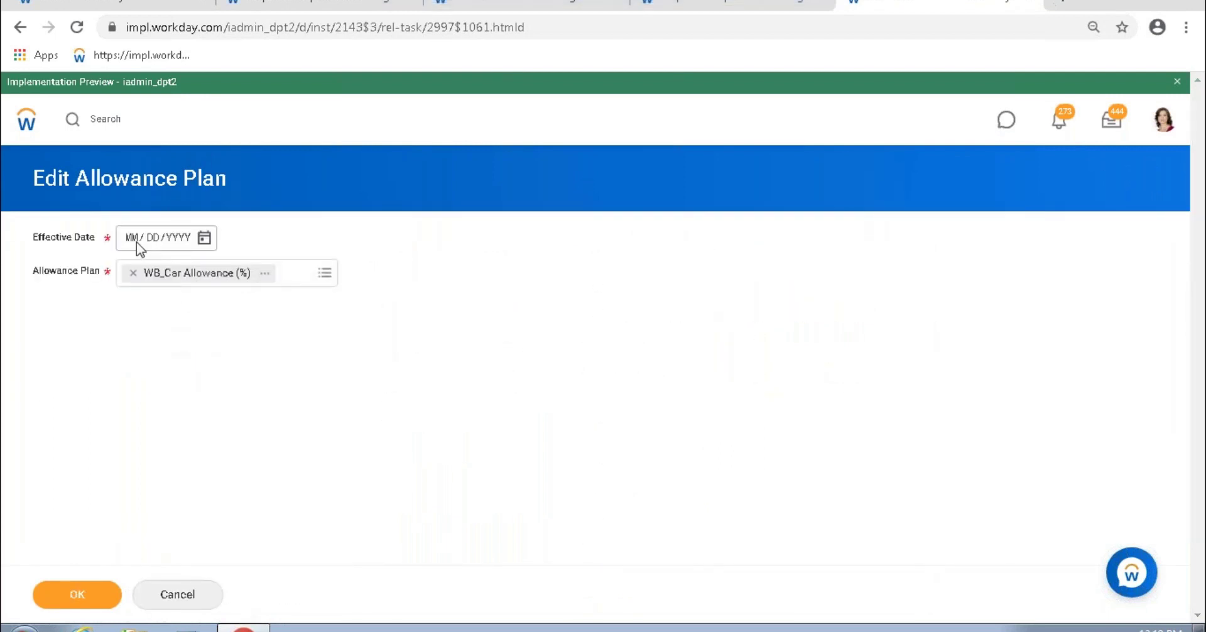
pyautogui.write('01012010')
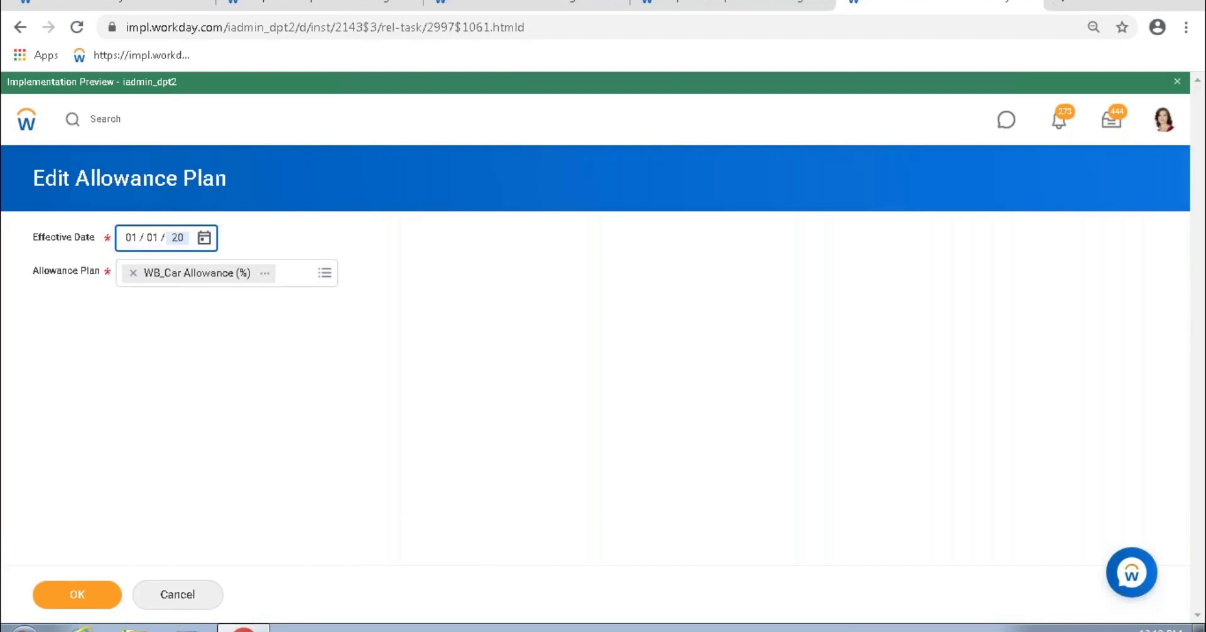
pyautogui.click(78, 596)
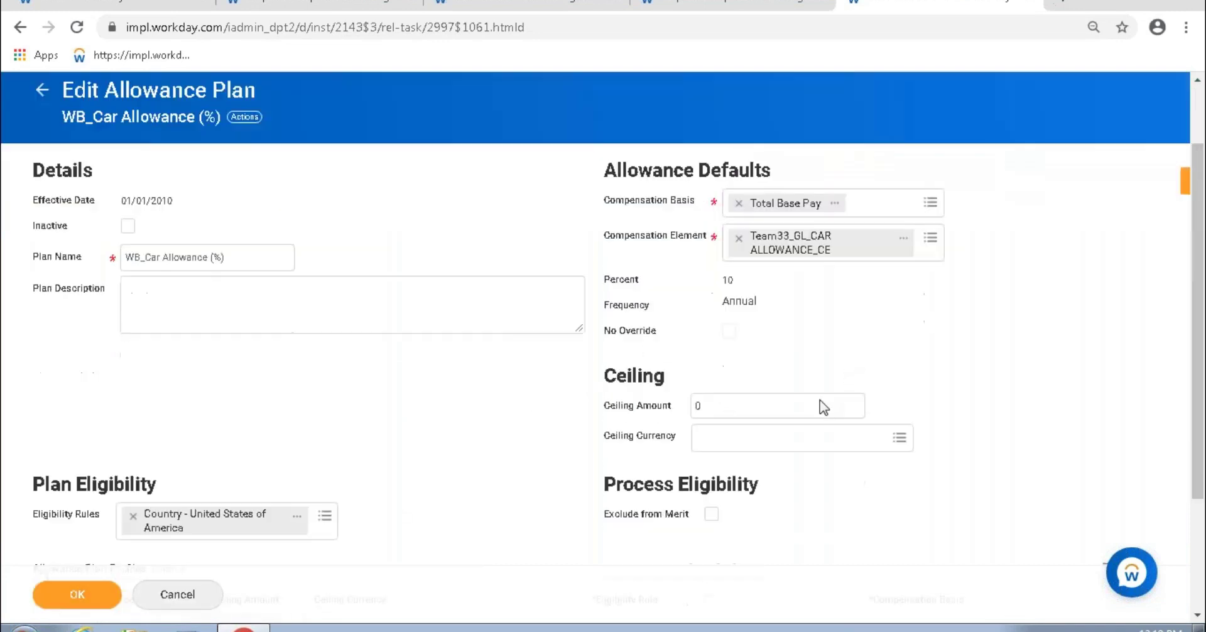
# Step: Enter a 15000 Ceiling Amount with USD ceiling currency and save the WB_Car Allowance (%) plan
pyautogui.click(708, 407)
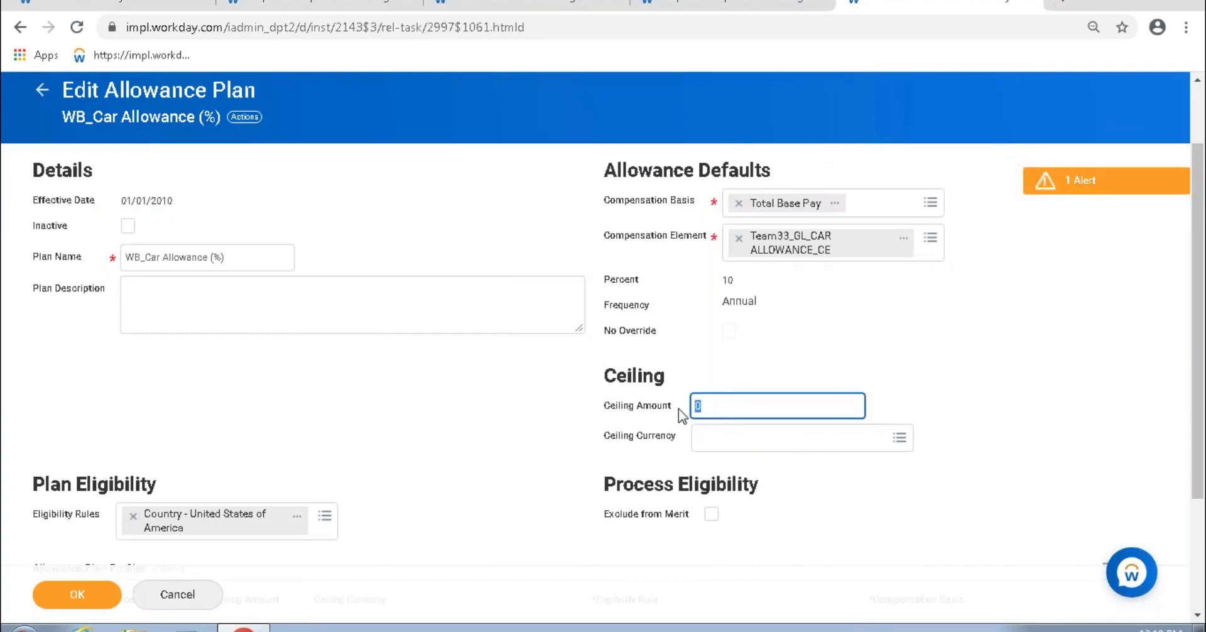
pyautogui.write('15000')
pyautogui.click(945, 364)
pyautogui.click(44, 596)
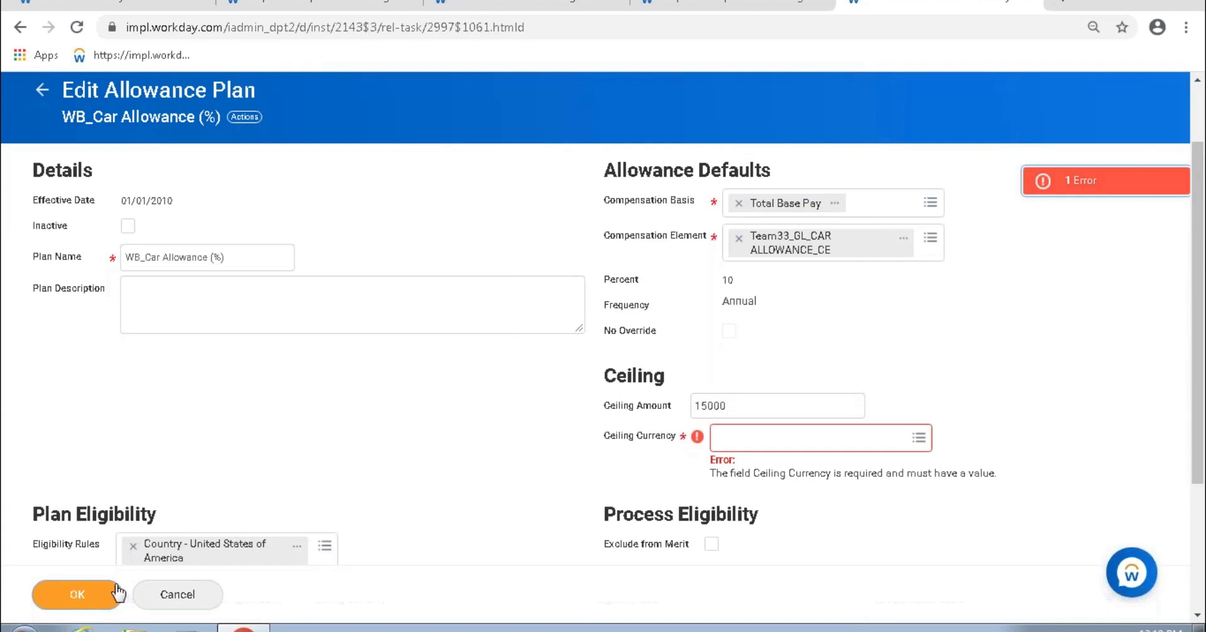
pyautogui.click(740, 440)
pyautogui.write('usd')
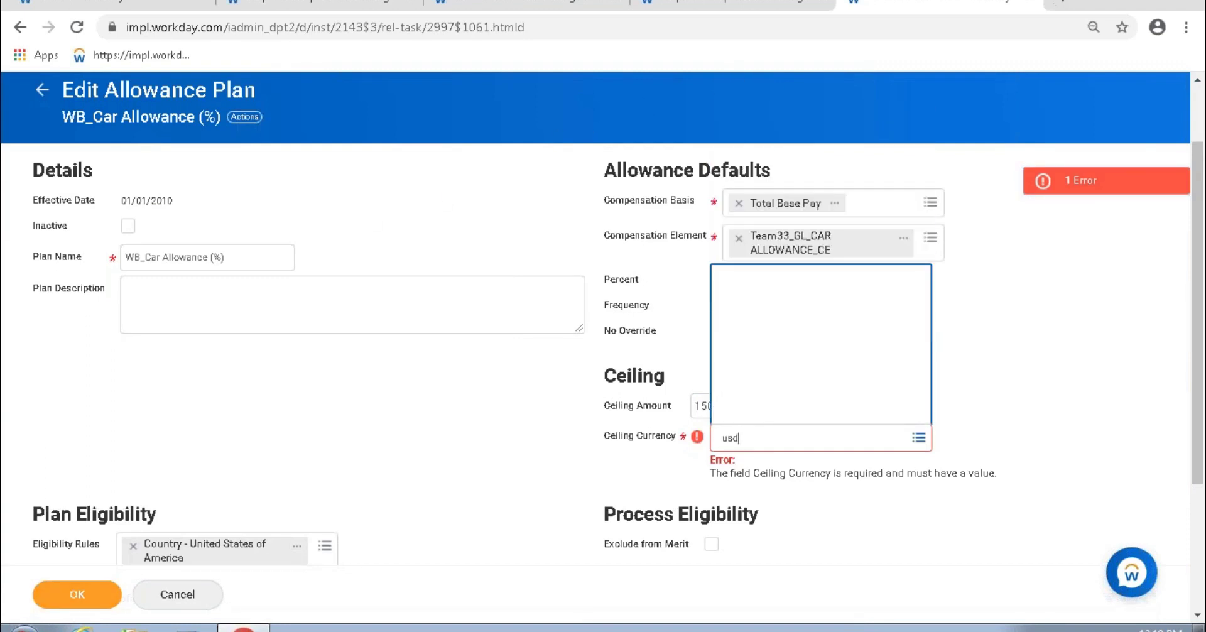
pyautogui.press('Return')
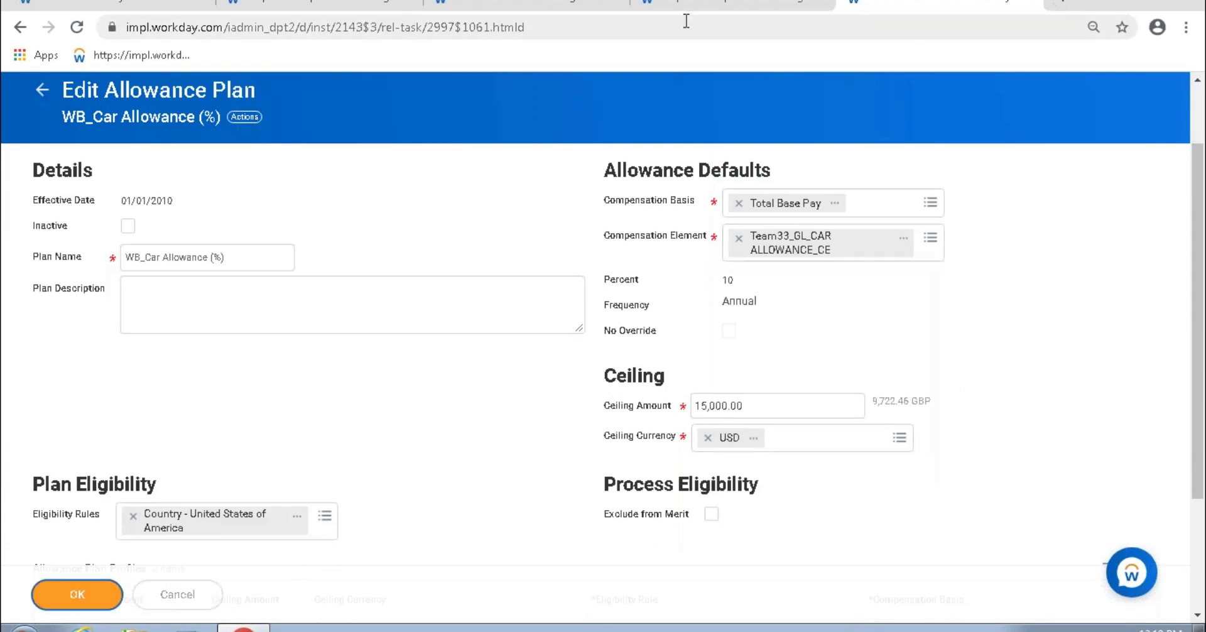
pyautogui.press('Return')
pyautogui.click(723, 5)
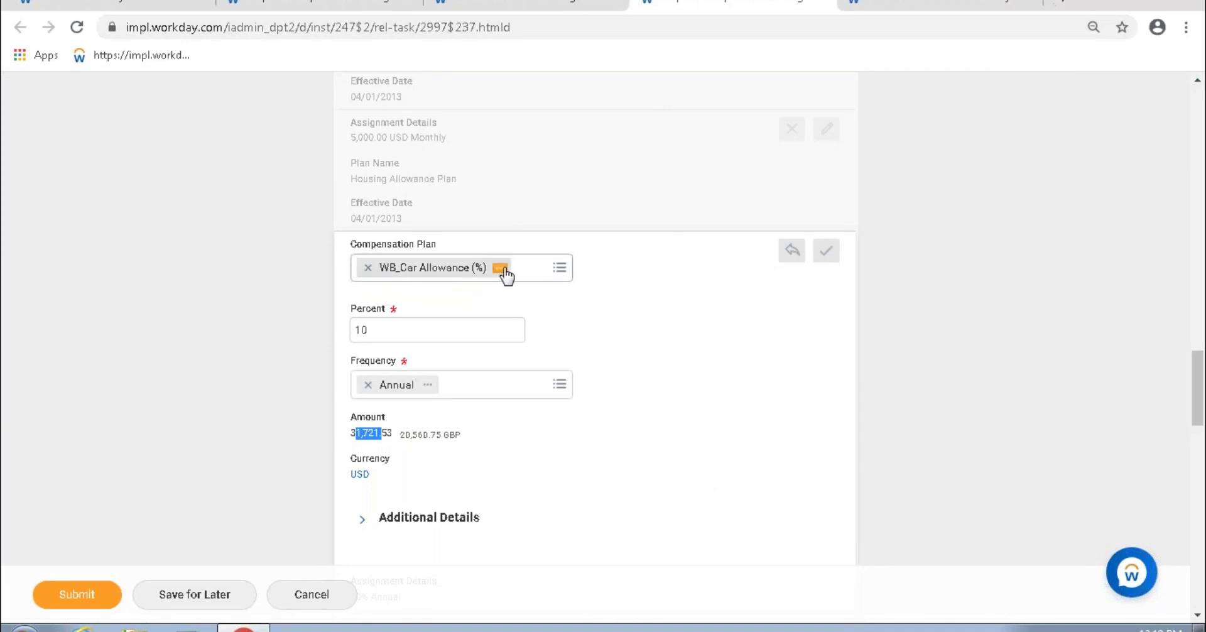
# Step: Remove WB_Car Allowance (%) from the worker's plan field and select it again by pasted name
pyautogui.click(505, 272)
pyautogui.click(528, 329)
pyautogui.click(368, 268)
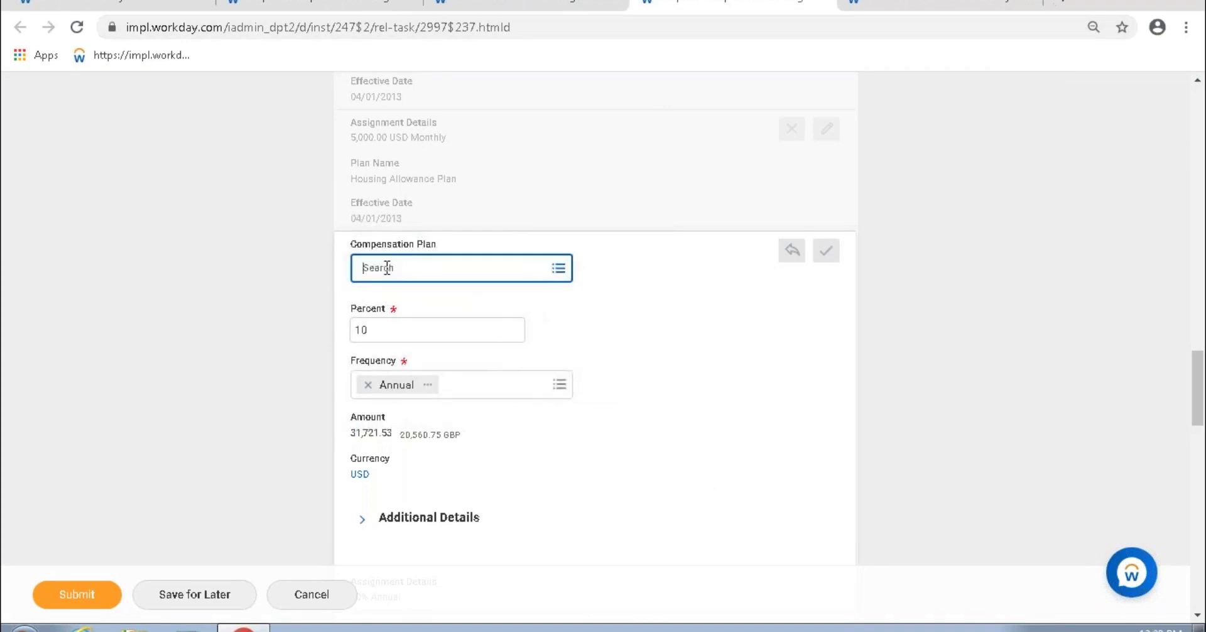
pyautogui.click(412, 269)
pyautogui.hotkey('ctrl', 'v')
pyautogui.press('Return')
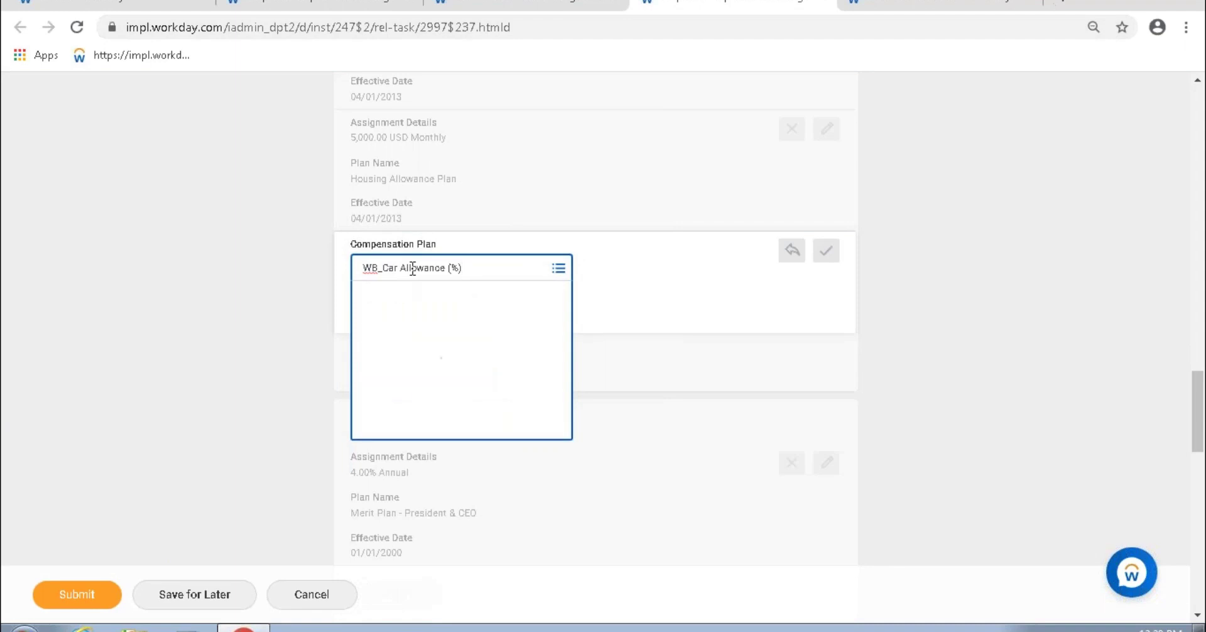
pyautogui.click(458, 332)
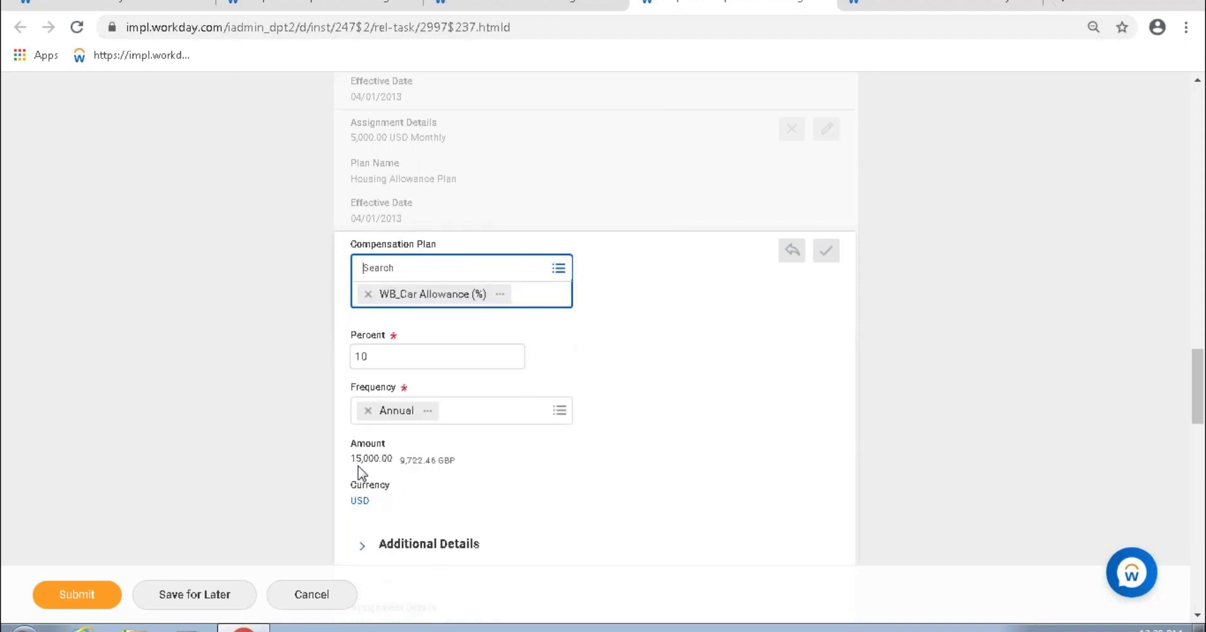
pyautogui.moveTo(351, 459); pyautogui.dragTo(392, 432)
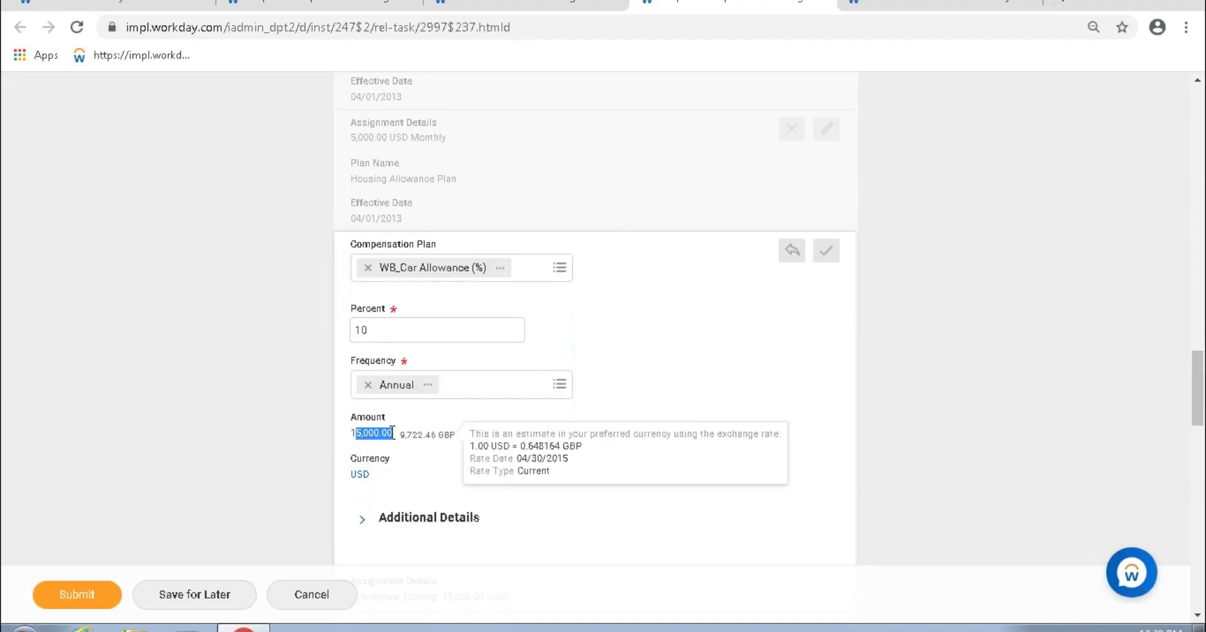
# Step: Check that the recalculated amount matches the plan's 15,000.00 Ceiling Amount
pyautogui.click(896, 5)
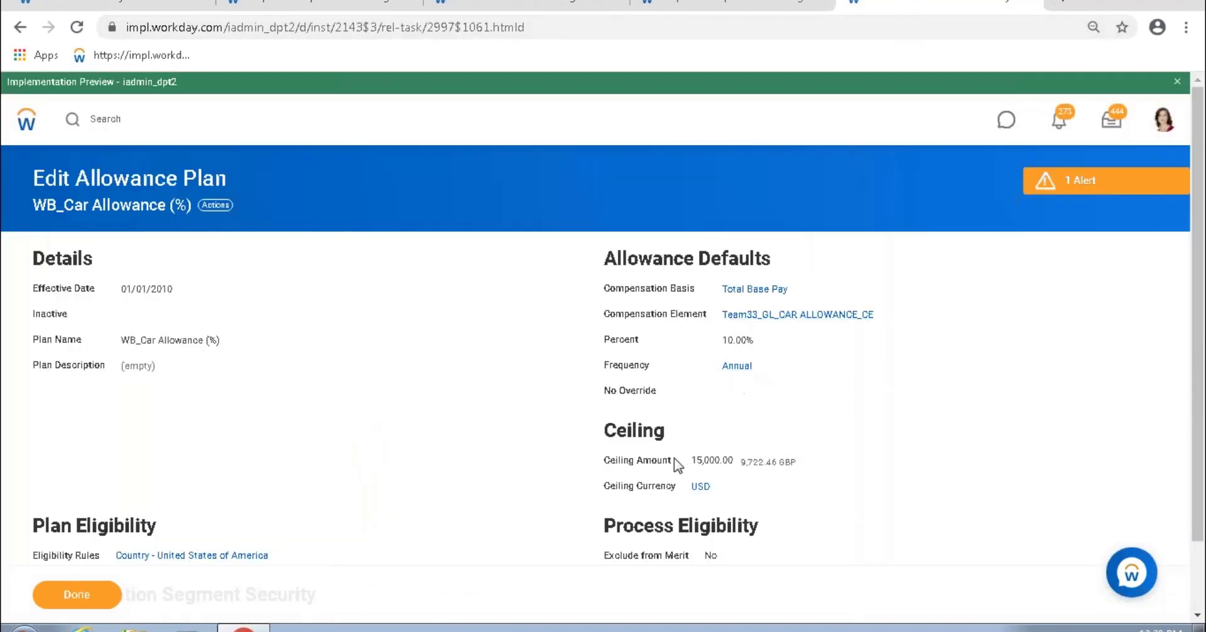
pyautogui.moveTo(692, 460); pyautogui.dragTo(737, 467)
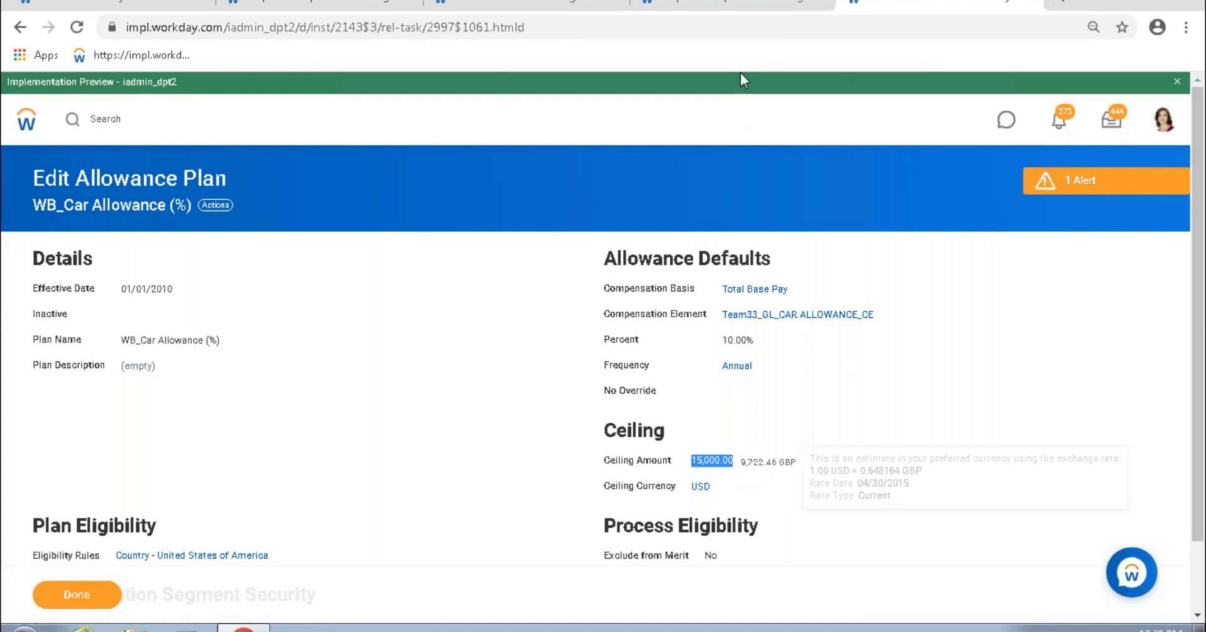
pyautogui.click(743, 5)
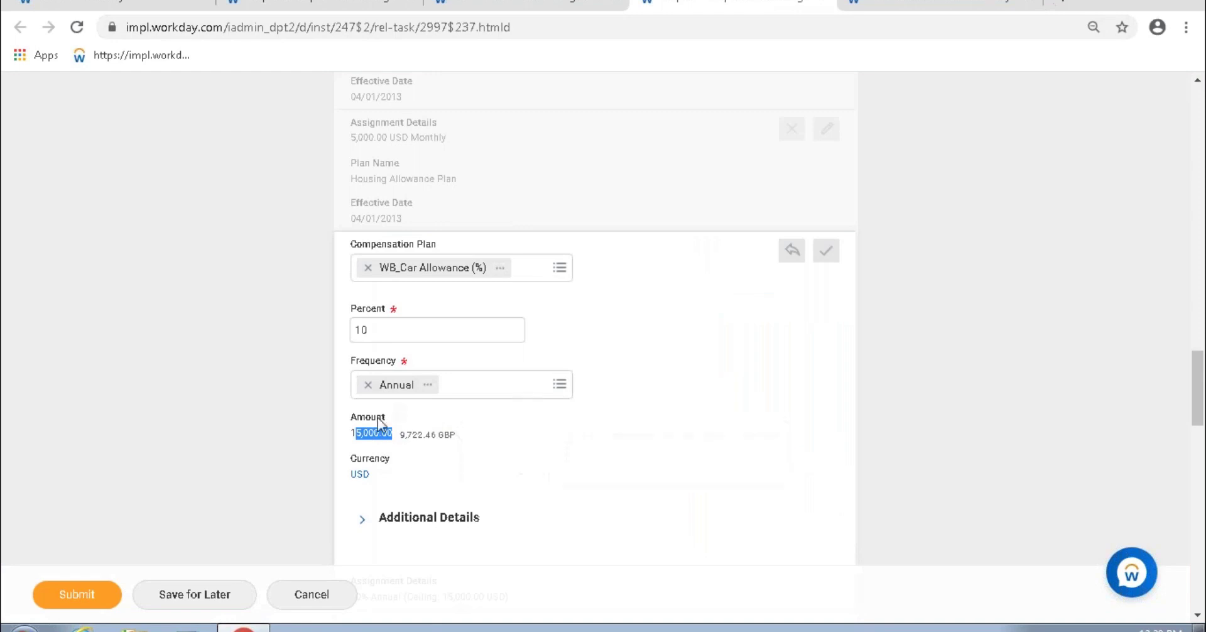
pyautogui.click(930, 5)
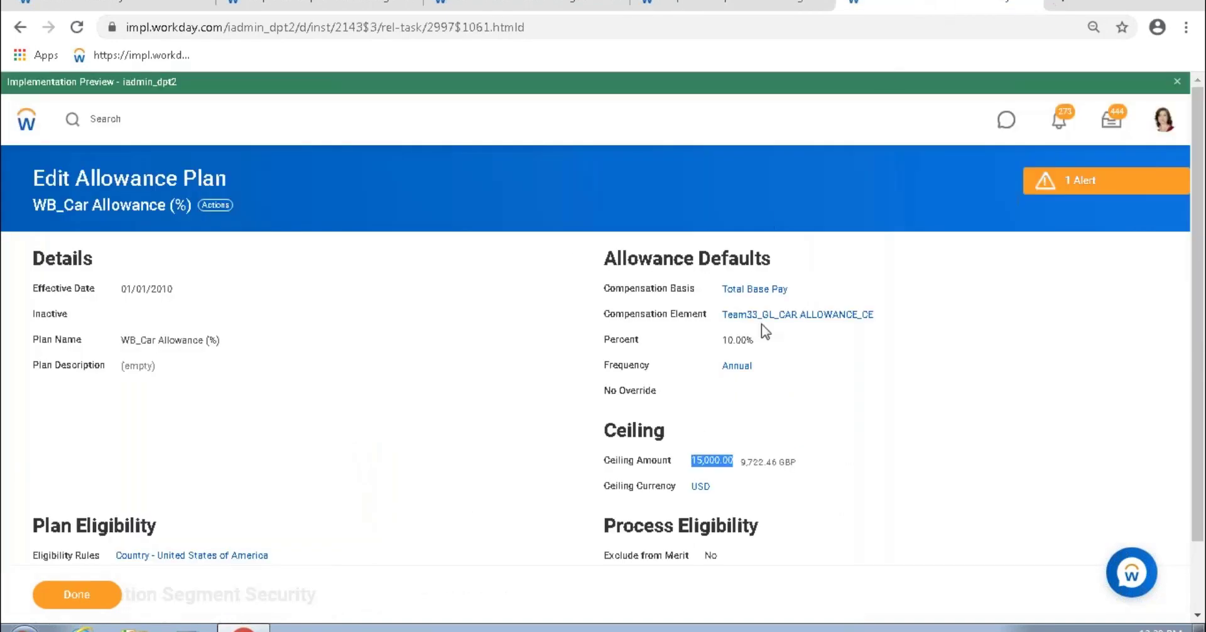
pyautogui.click(841, 409)
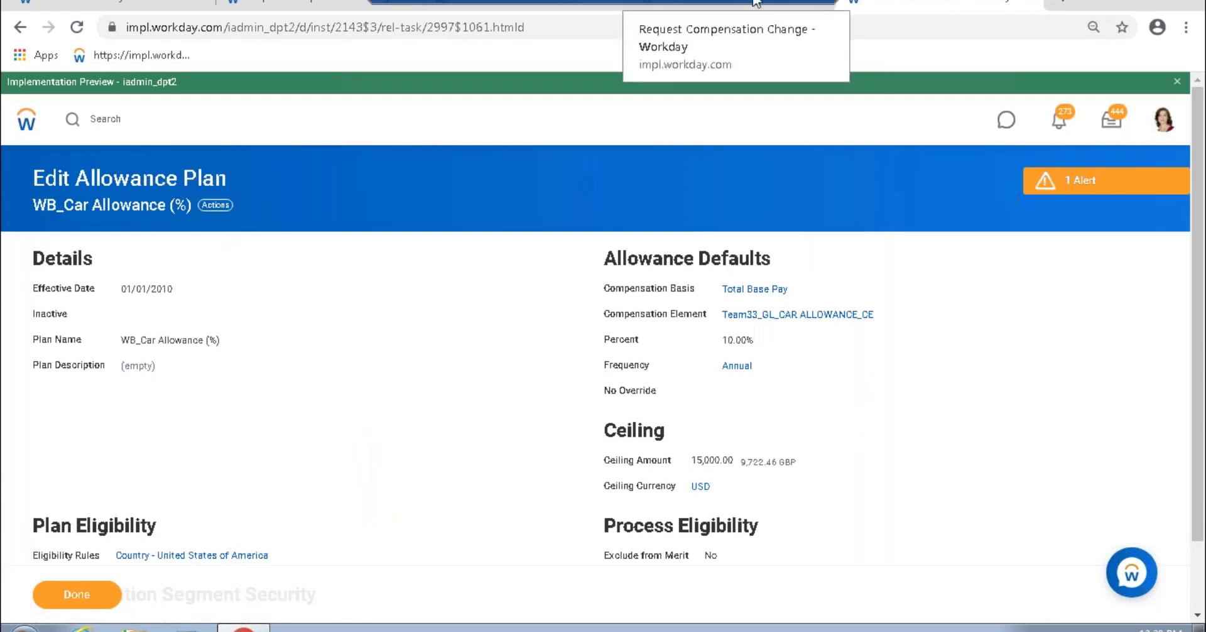
pyautogui.hotkey('alt', 'Tab')
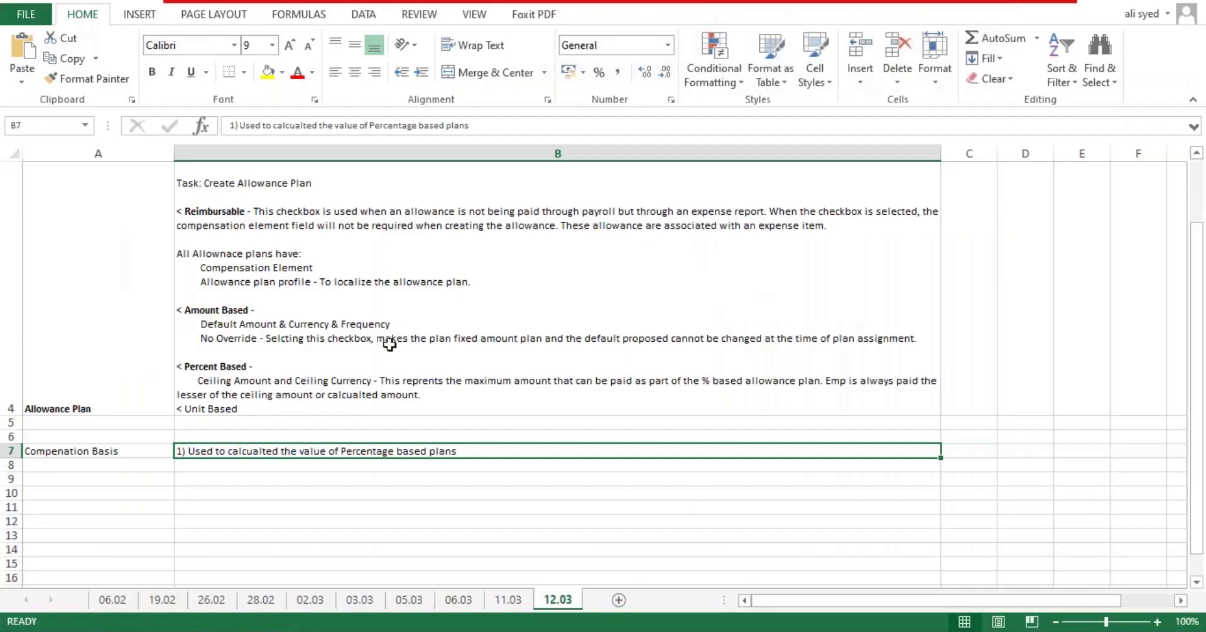
# Step: Under Percent Based in B4, add 'Compensation Basis - Used to calculate the amount for the % plan'
pyautogui.doubleClick(273, 367)
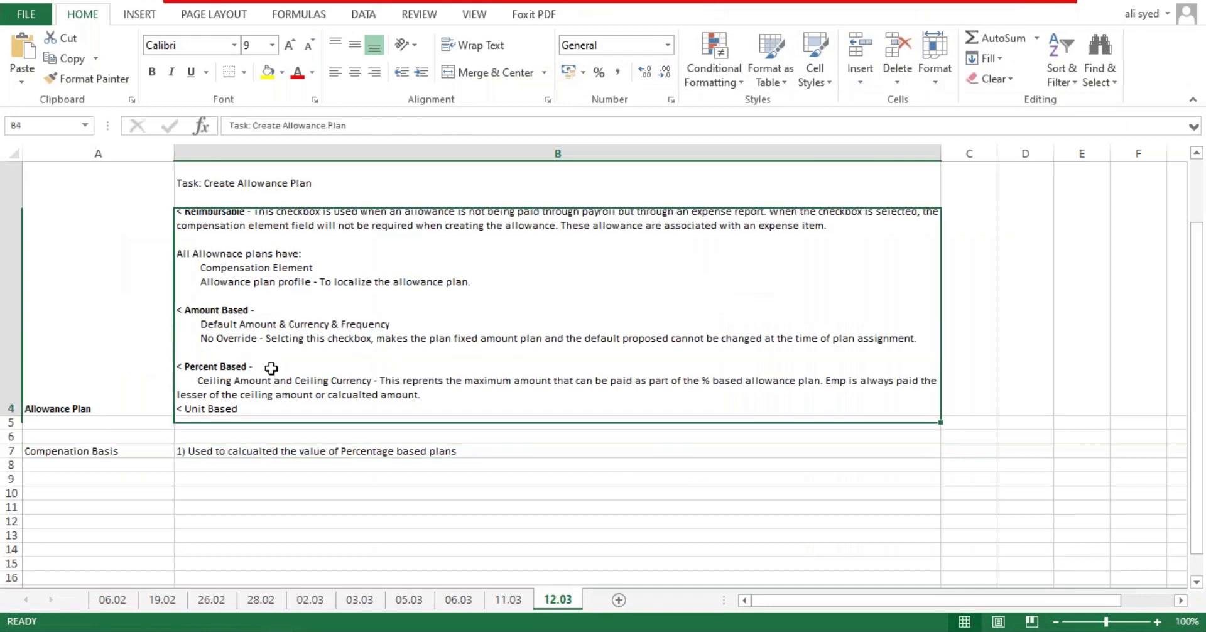
pyautogui.hotkey('alt', 'Return')
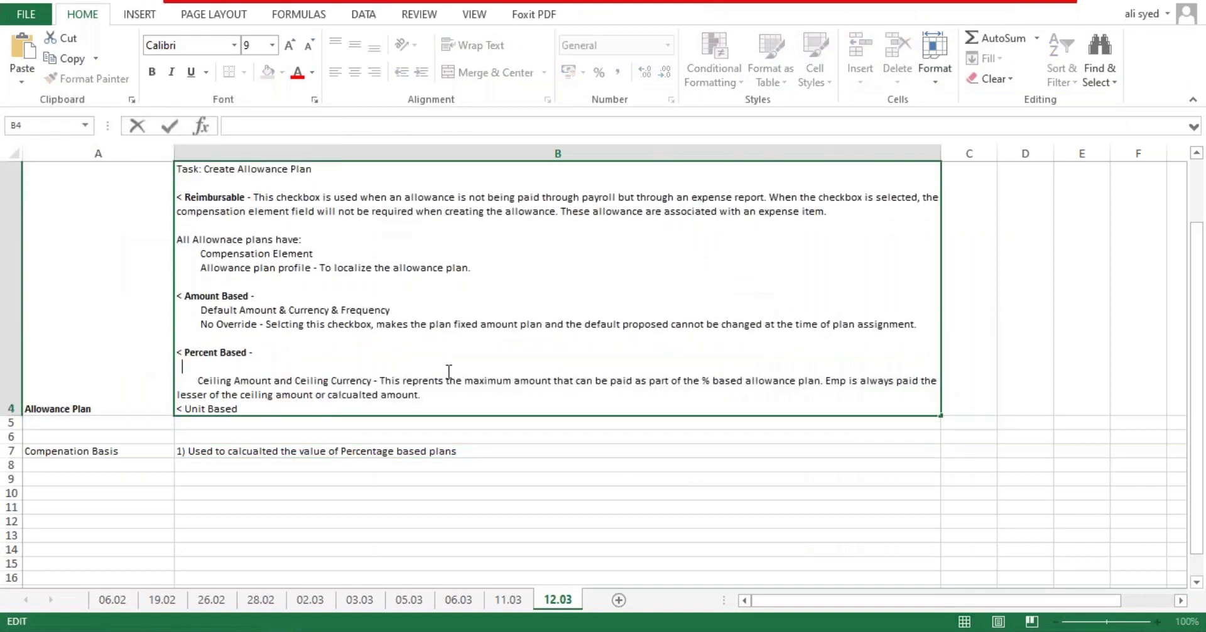
pyautogui.write('Cpnt')
pyautogui.press('BackSpace')
pyautogui.press('BackSpace')
pyautogui.press('BackSpace')
pyautogui.write('p')
pyautogui.press('BackSpace')
pyautogui.write('ompensat')
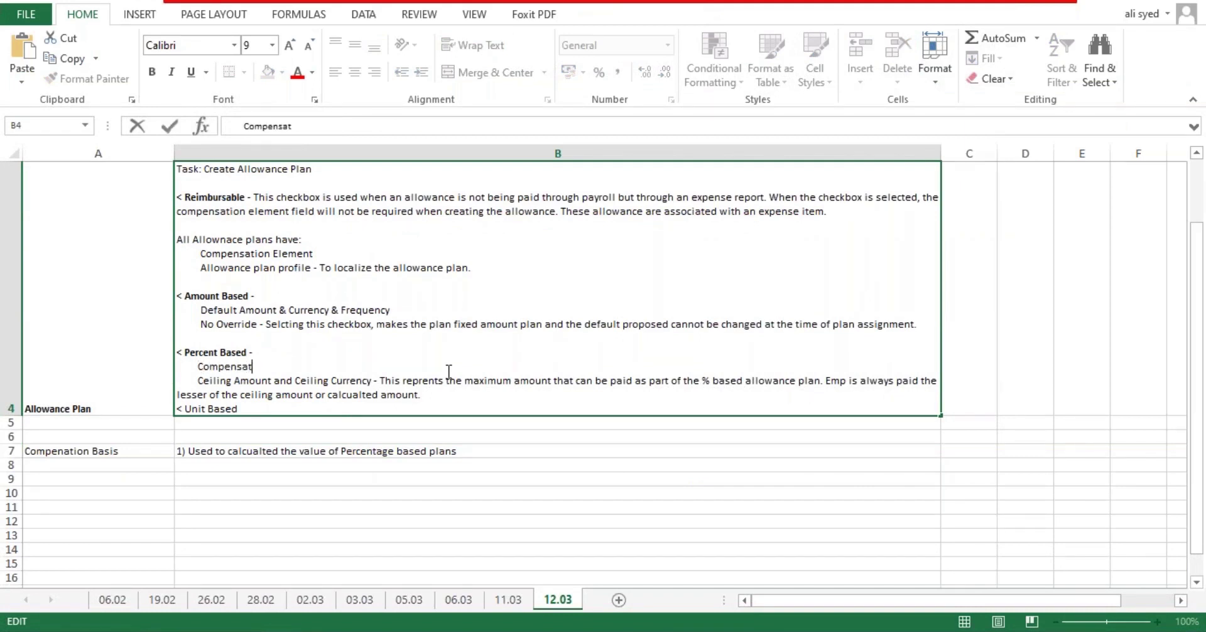
pyautogui.write('ion Basis - Used to calculate the amount for the % plan')
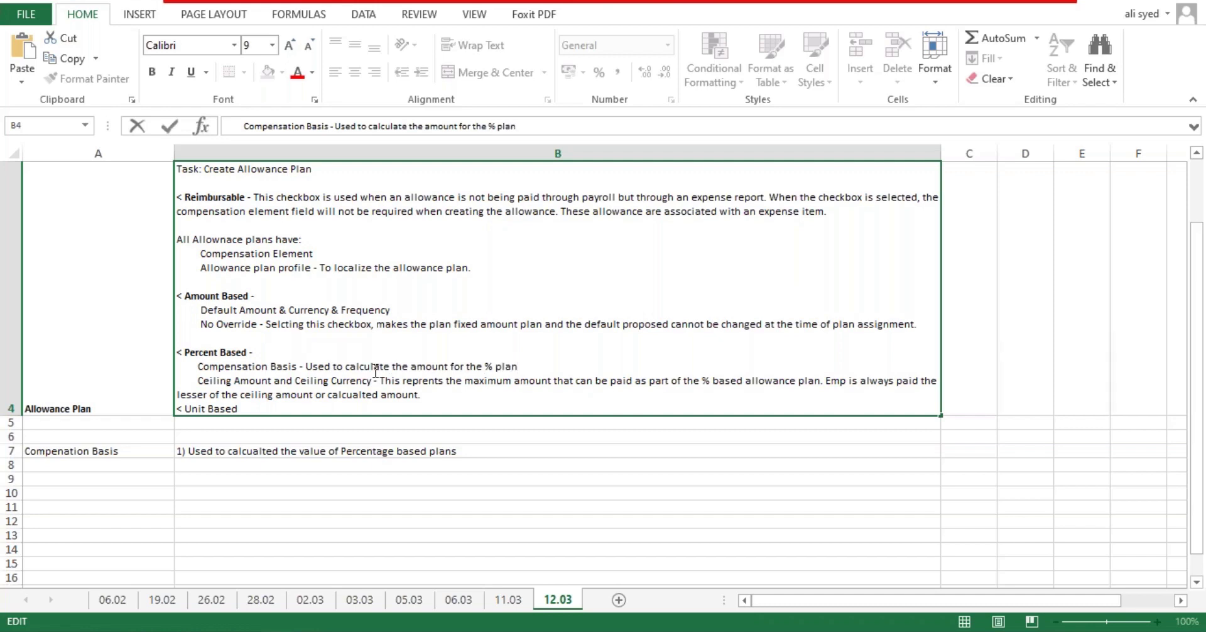
pyautogui.press('Return')
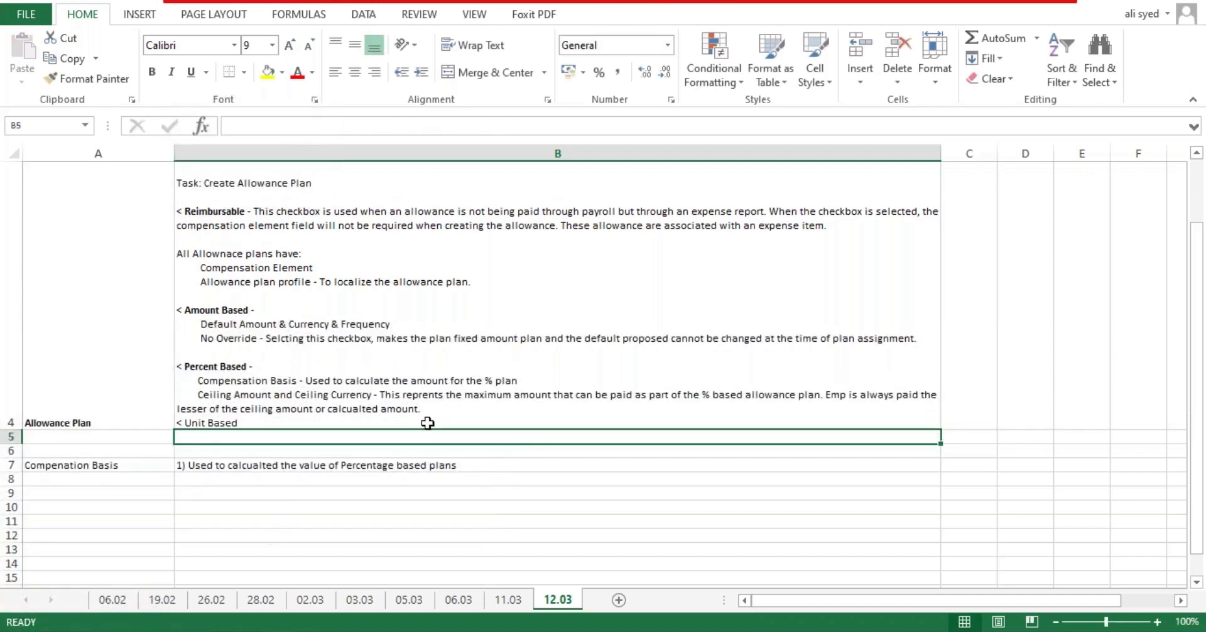
# Step: Insert a blank line before Unit Based in B4, then search Workday for 'create allowa plan'
pyautogui.click(451, 415)
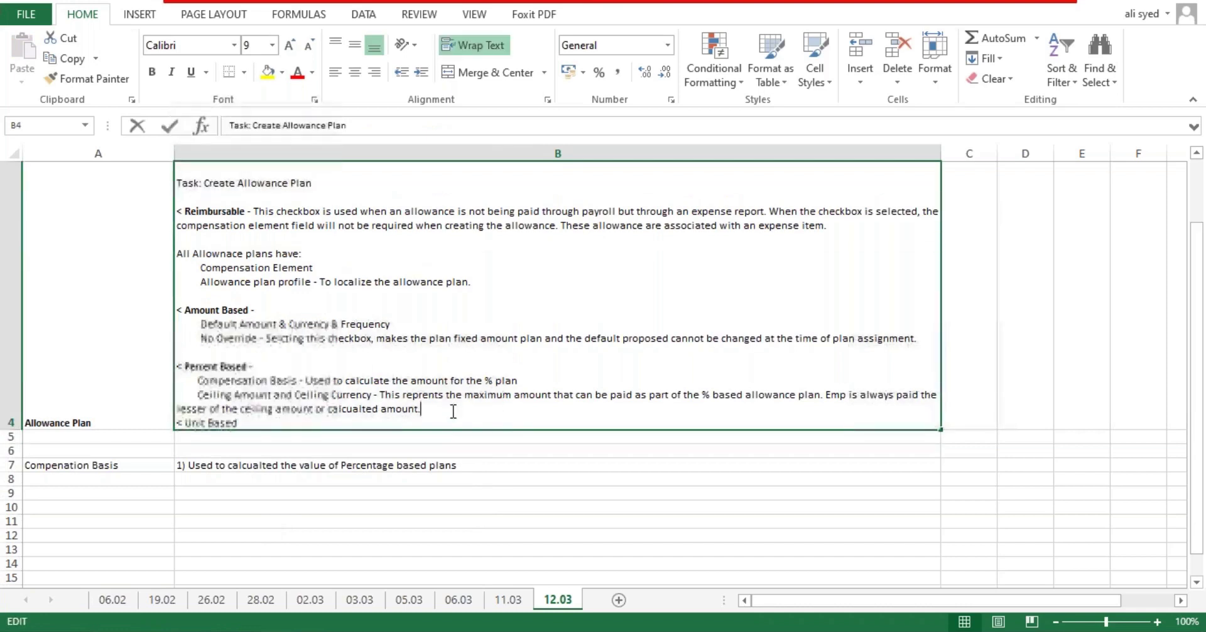
pyautogui.doubleClick(452, 412)
pyautogui.hotkey('alt', 'Return')
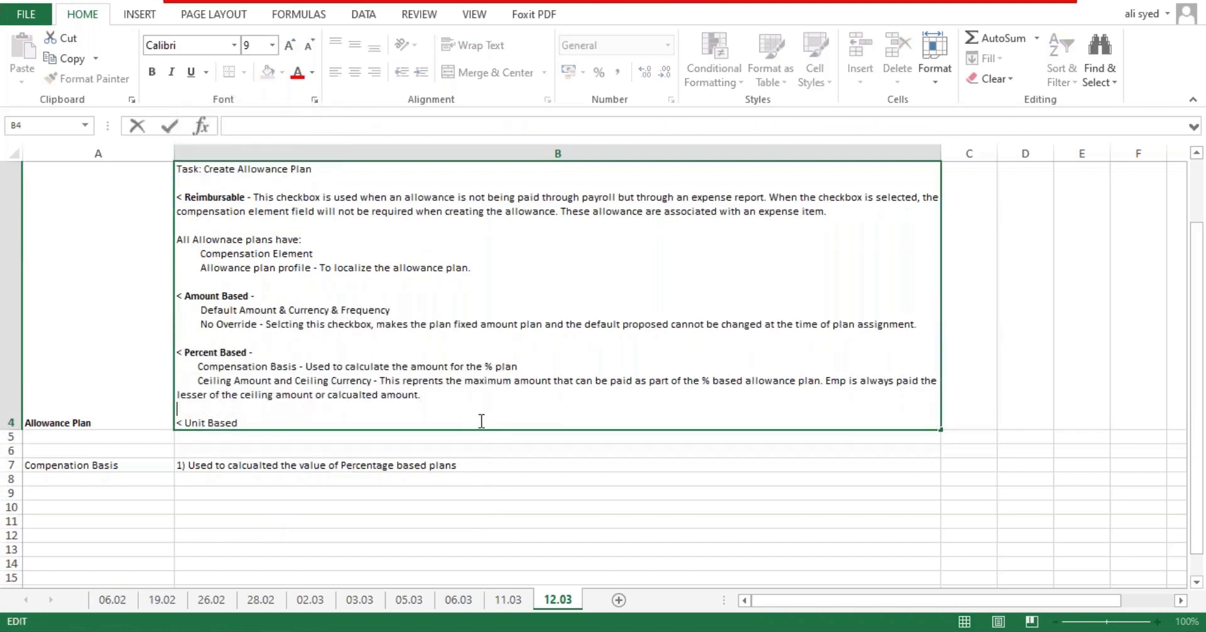
pyautogui.click(577, 466)
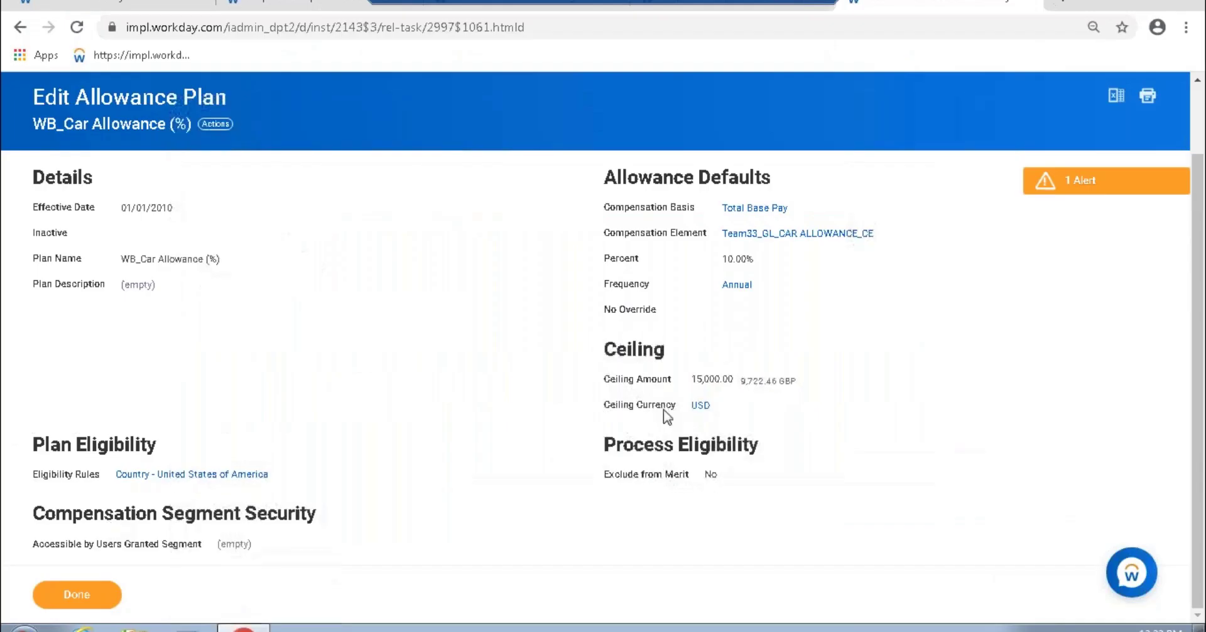
pyautogui.click(141, 120)
pyautogui.write('create all')
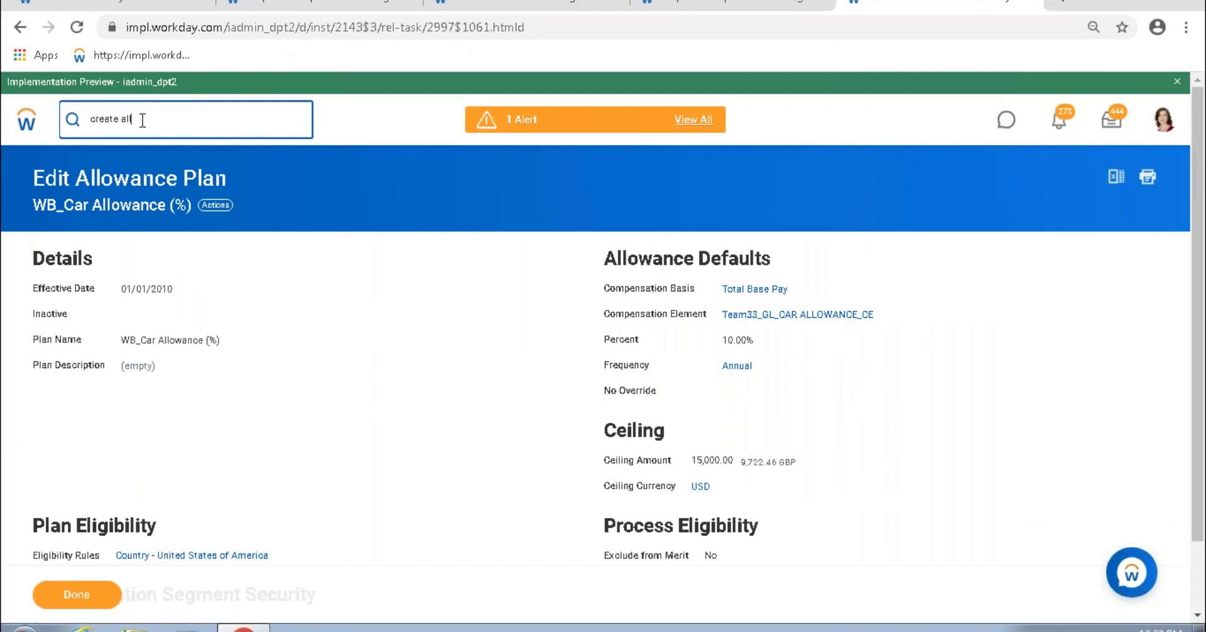
pyautogui.write('owa plan')
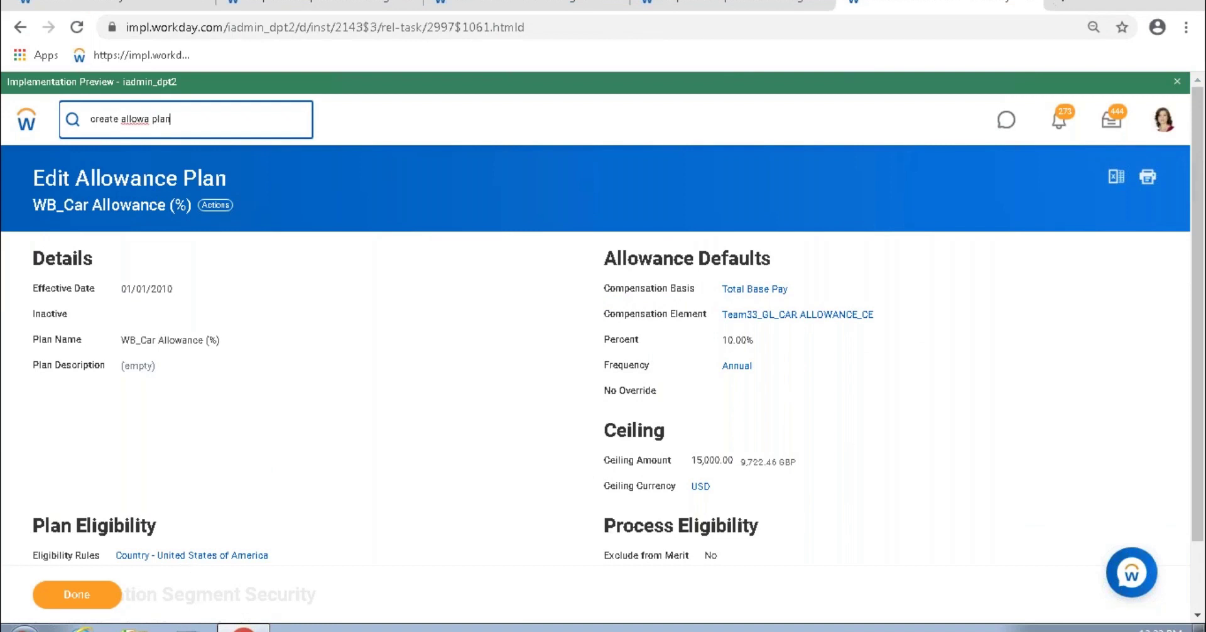
# Step: Start Create Allowance Plan as a Unit Based Plan with effective date 01/01/2010
pyautogui.press('Return')
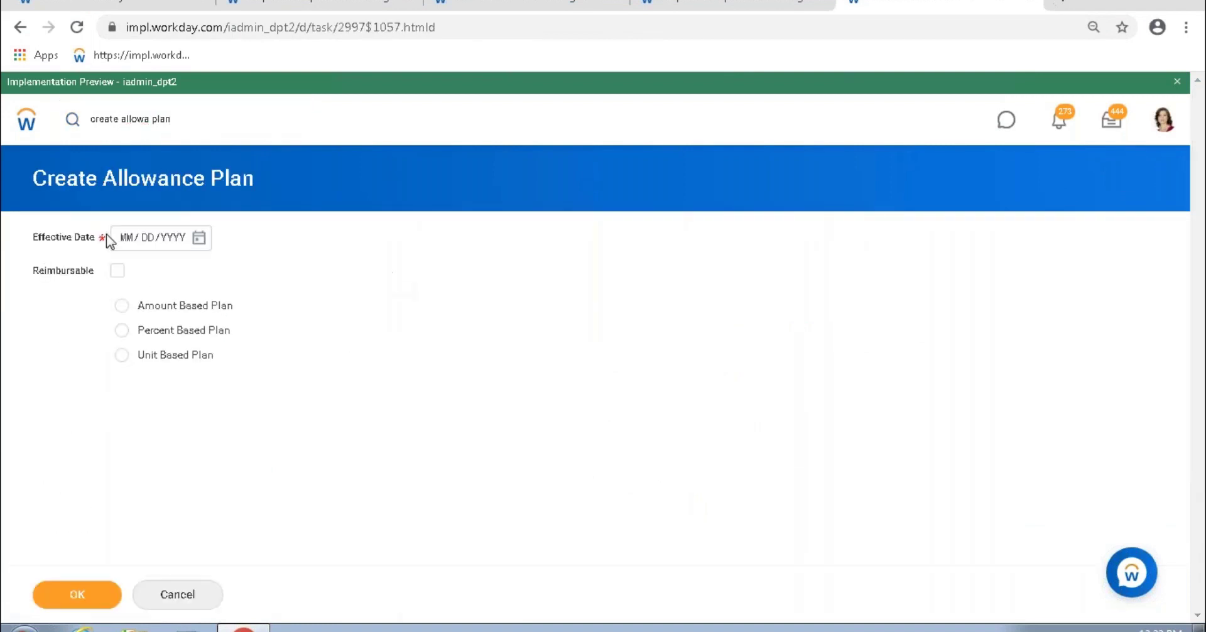
pyautogui.click(133, 239)
pyautogui.write('01 / 01 / 2010')
pyautogui.click(125, 357)
pyautogui.click(84, 604)
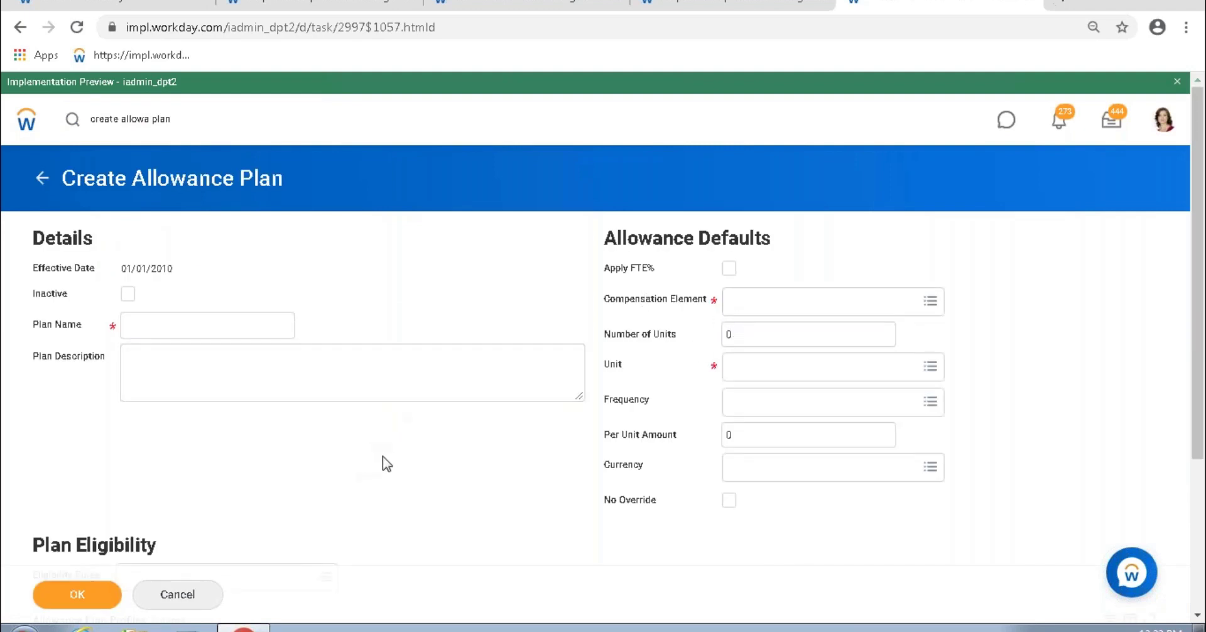
# Step: Review the Apply FTE% and No Override options, then set the compensation element to Allowance
pyautogui.scroll(-3, 385, 463)
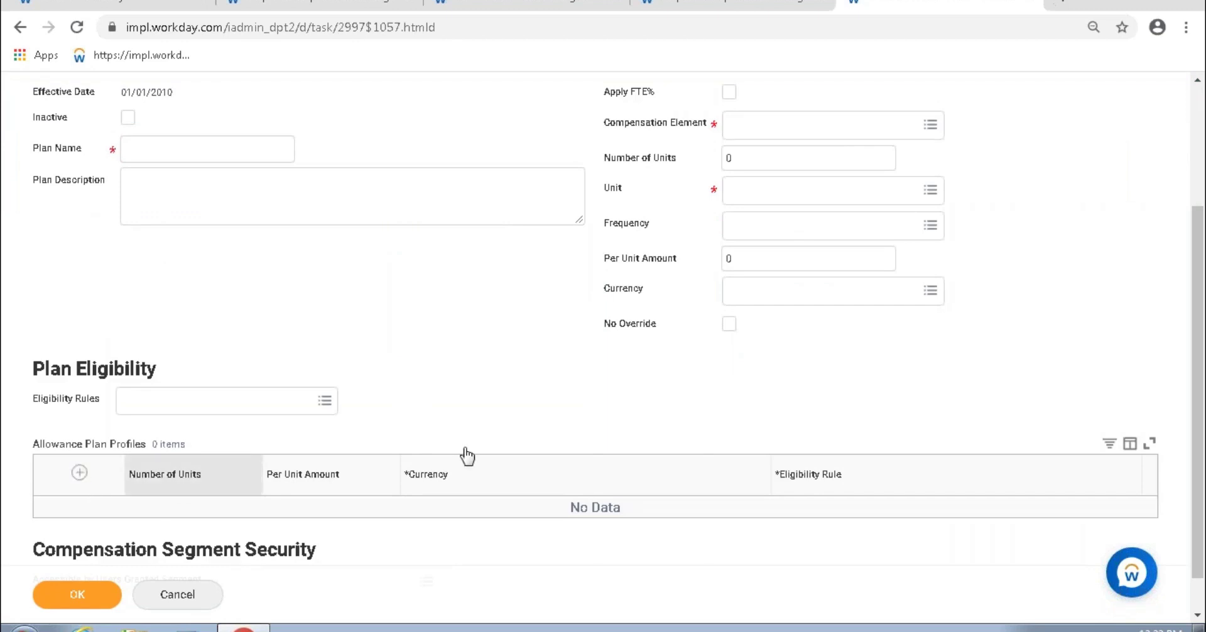
pyautogui.scroll(3, 463, 453)
pyautogui.moveTo(609, 268); pyautogui.dragTo(656, 271)
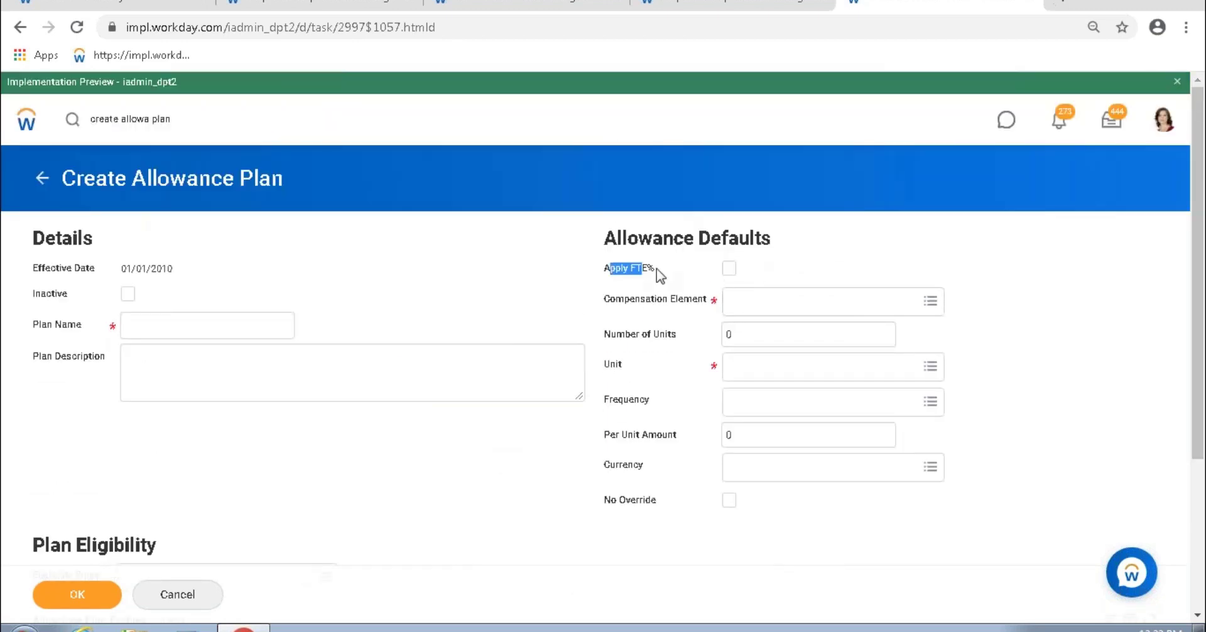
pyautogui.moveTo(609, 501); pyautogui.dragTo(652, 504)
pyautogui.click(774, 302)
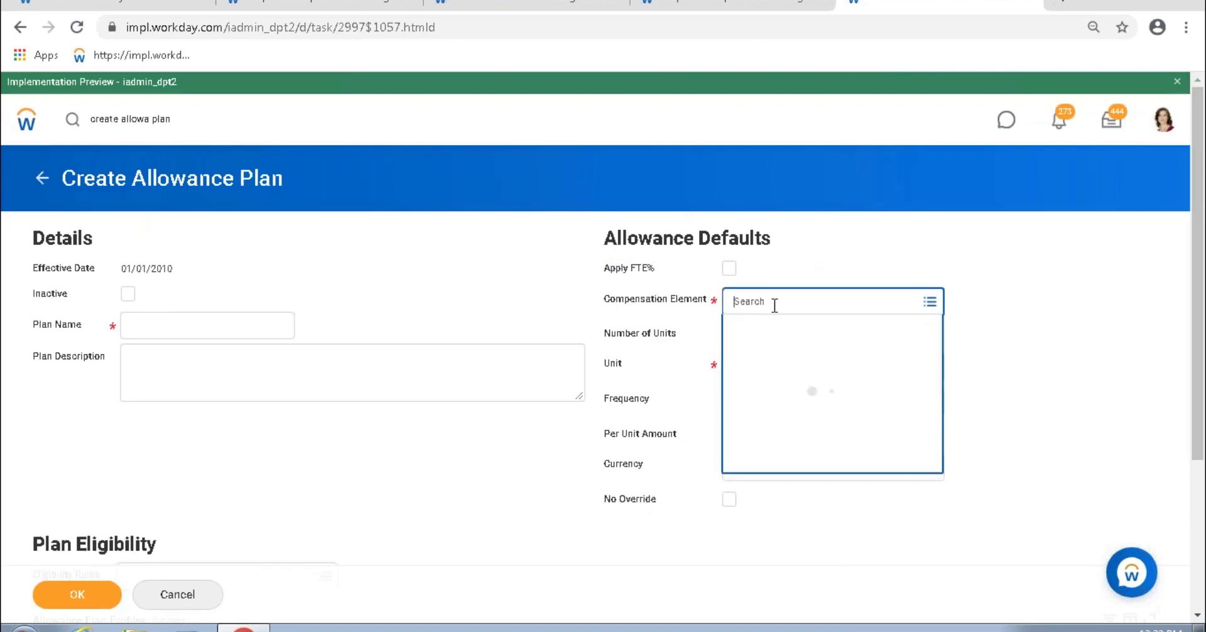
pyautogui.scroll(-1, 876, 457)
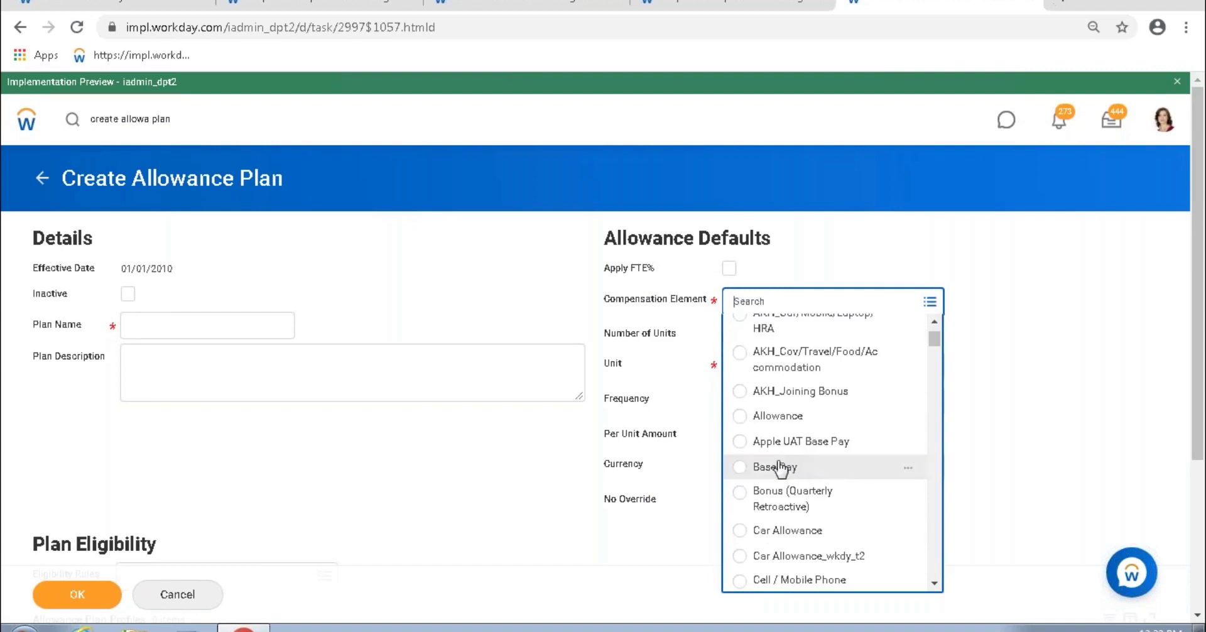
pyautogui.click(789, 418)
# Step: Enter placeholder plan name 'fdasf' and a placeholder description
pyautogui.click(204, 327)
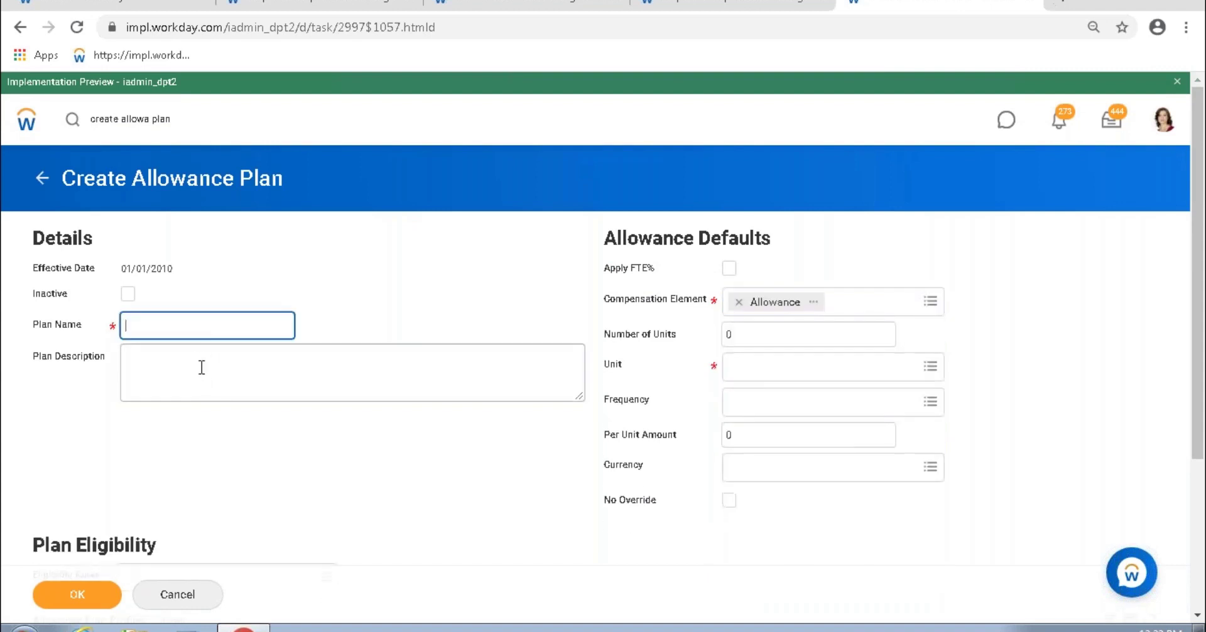
pyautogui.write('fdasf')
pyautogui.click(169, 352)
pyautogui.write('afd')
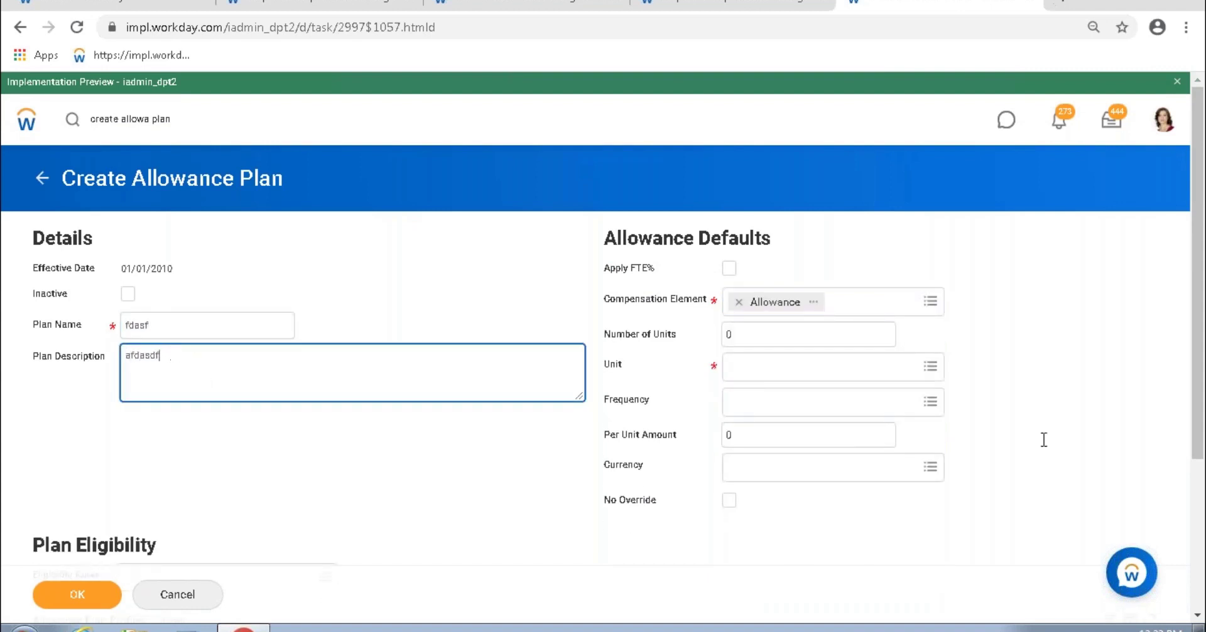
# Step: Set Per Unit Amount to 1.00 in USD, then point out the Amount, Currency and Unit fields
pyautogui.click(758, 437)
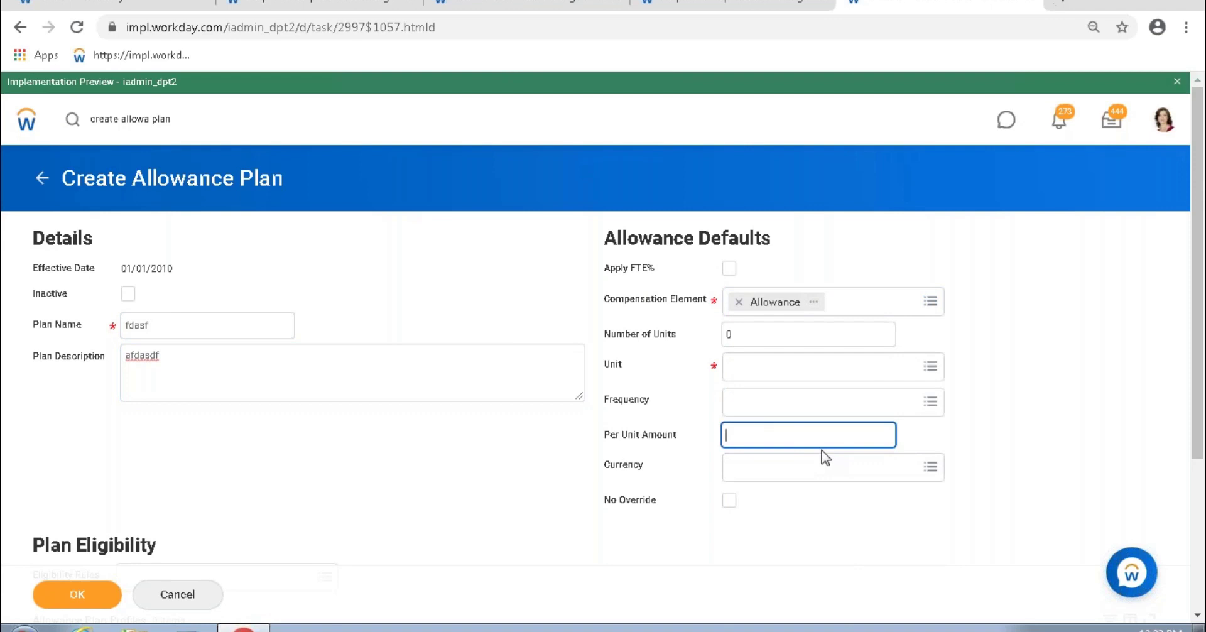
pyautogui.write('1')
pyautogui.click(792, 468)
pyautogui.write('us')
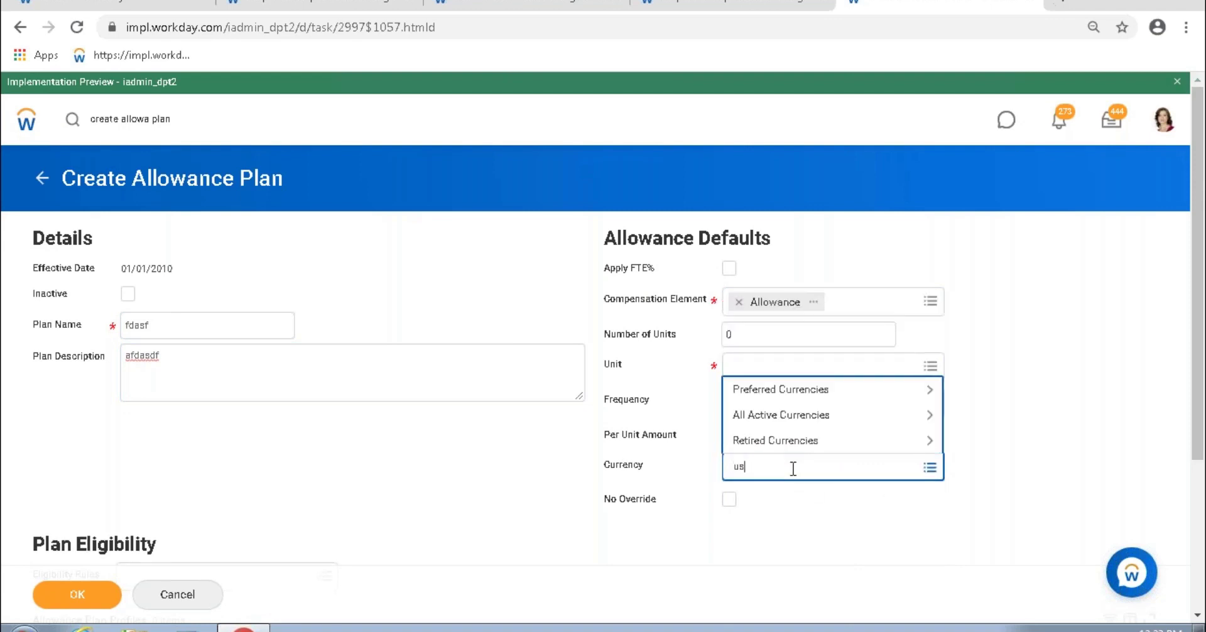
pyautogui.write('d')
pyautogui.press('Return')
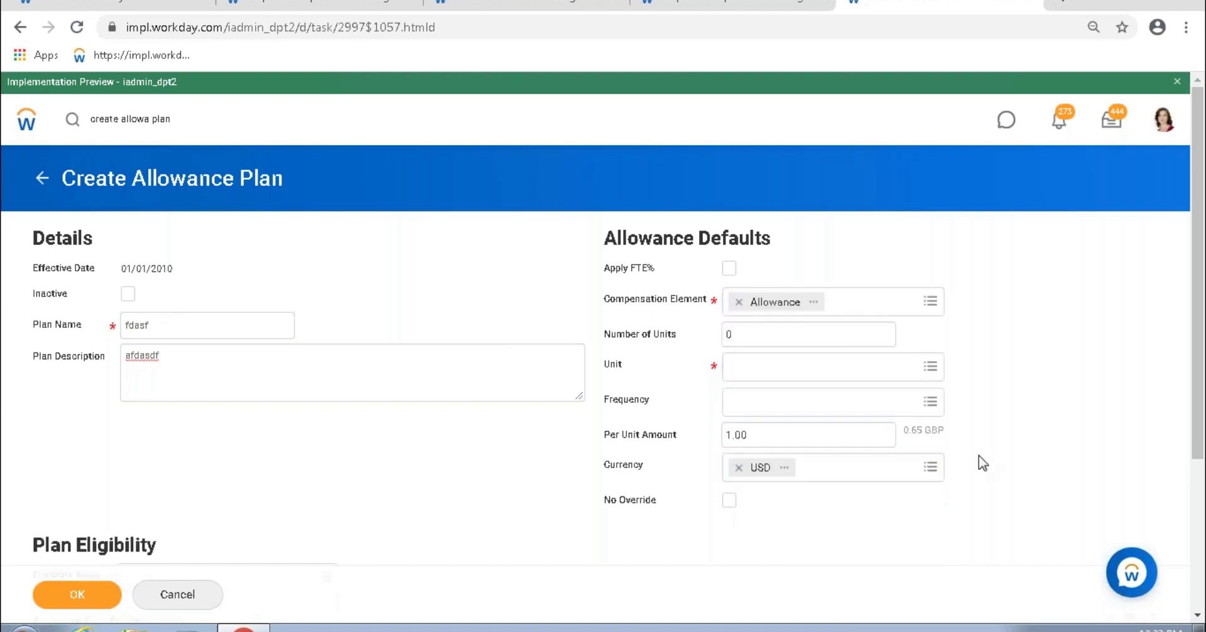
pyautogui.moveTo(762, 438); pyautogui.dragTo(726, 435)
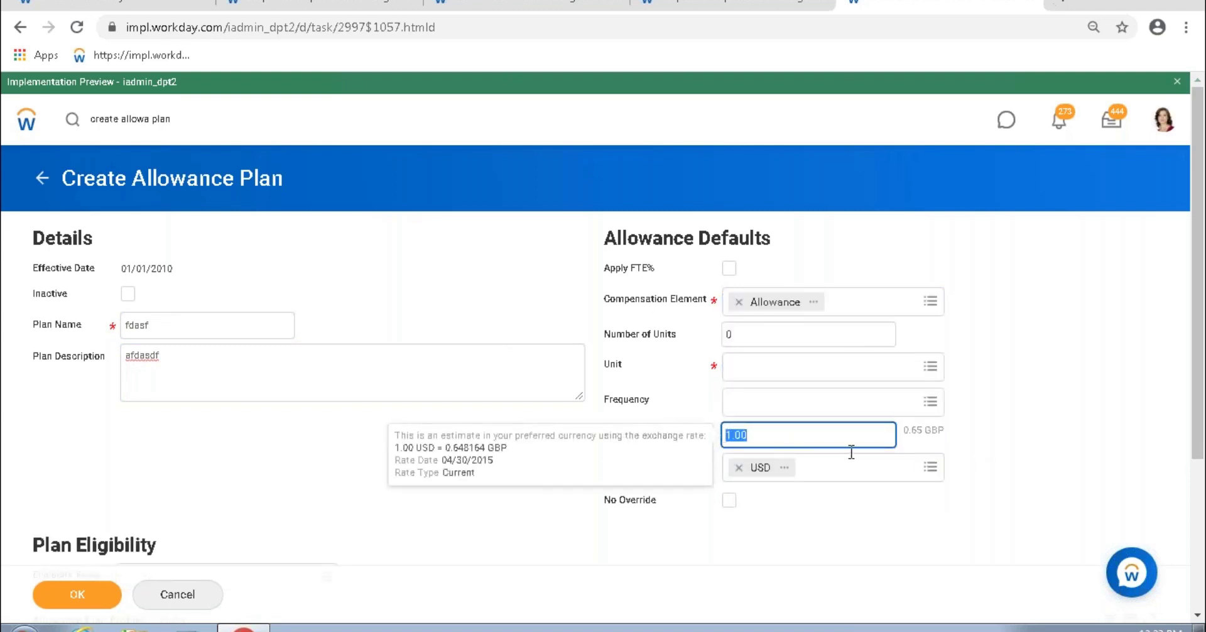
pyautogui.click(972, 438)
pyautogui.doubleClick(666, 440)
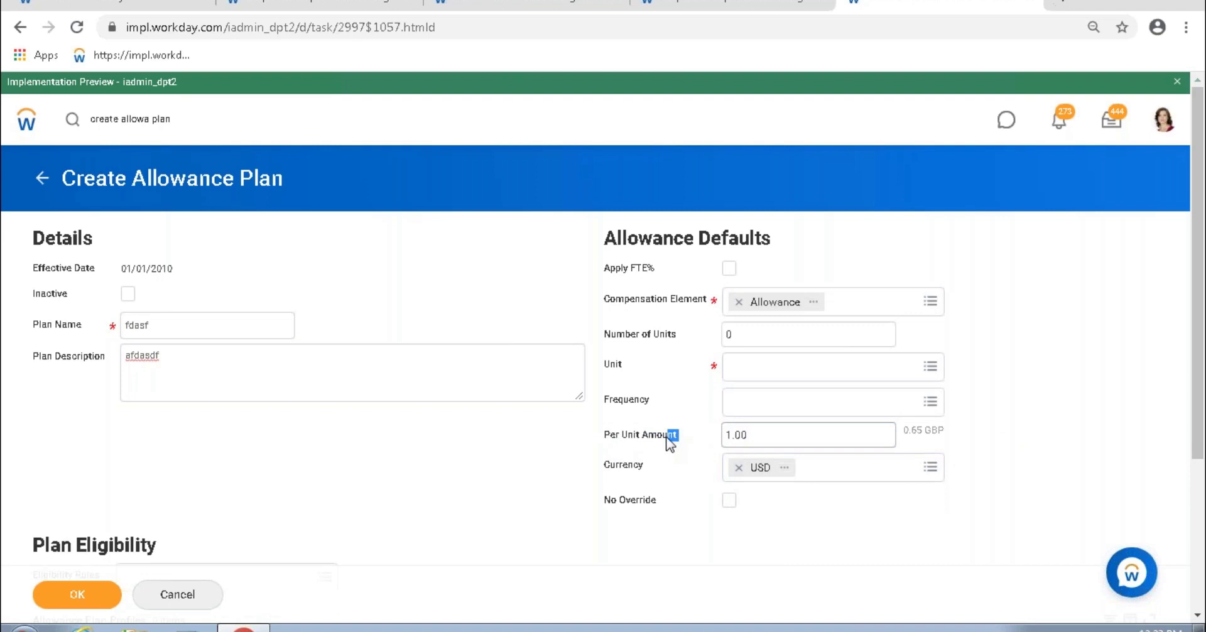
pyautogui.moveTo(606, 466); pyautogui.dragTo(640, 466)
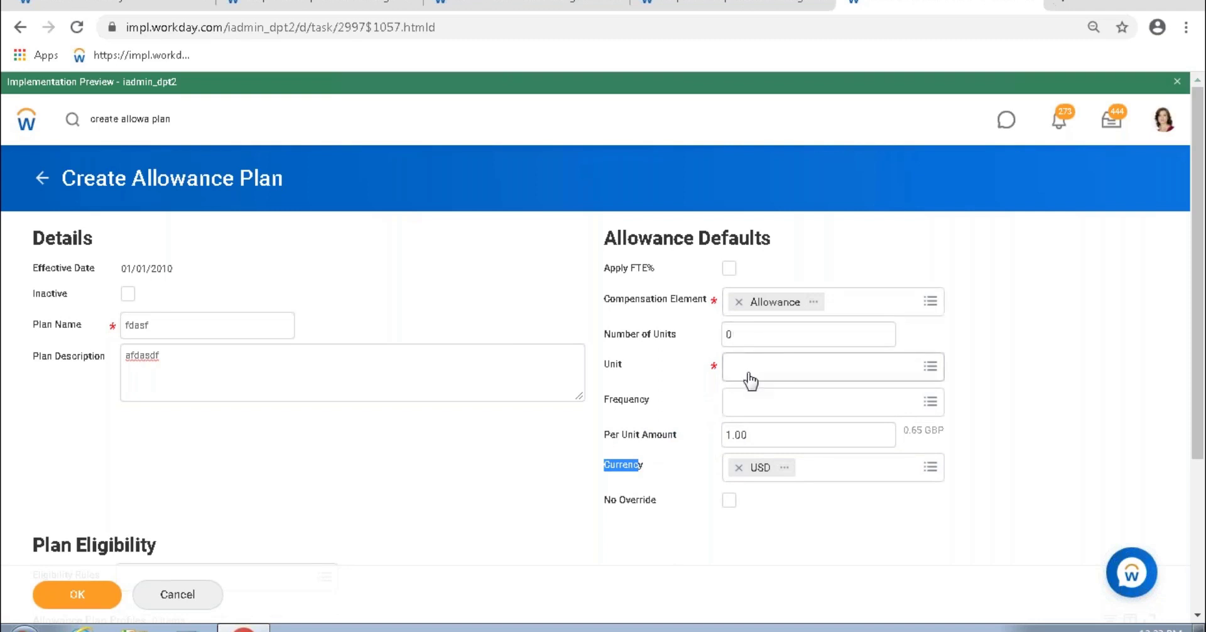
pyautogui.moveTo(605, 366); pyautogui.dragTo(625, 368)
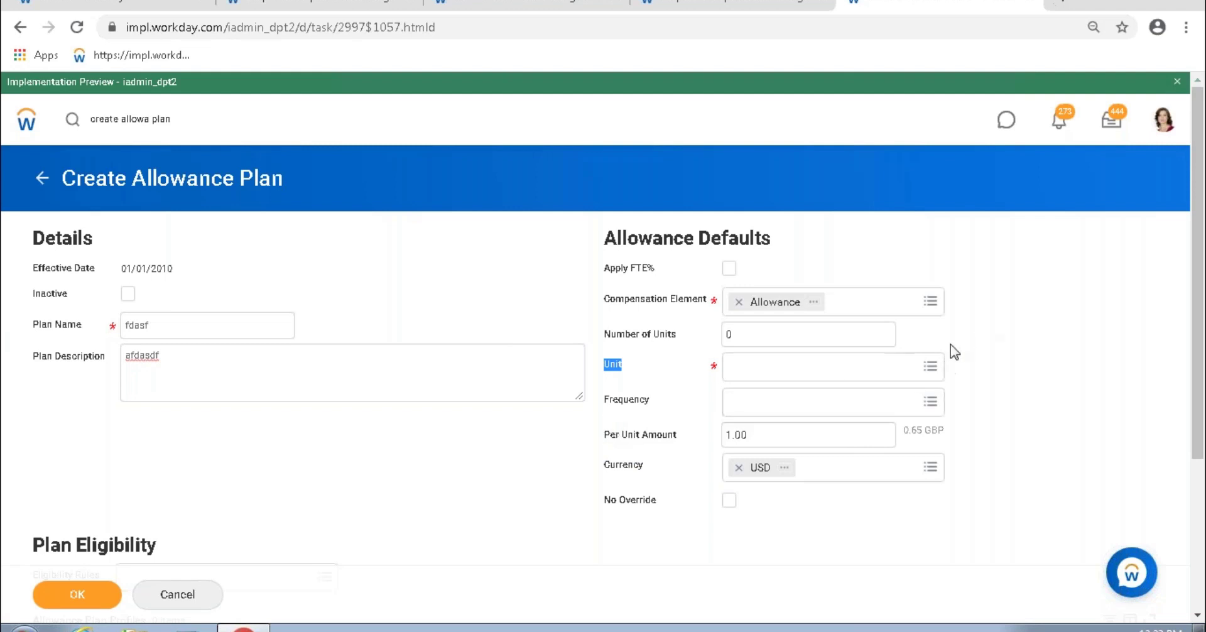
# Step: Choose Cases Closed from the full list of units of measure as the plan's unit
pyautogui.click(930, 367)
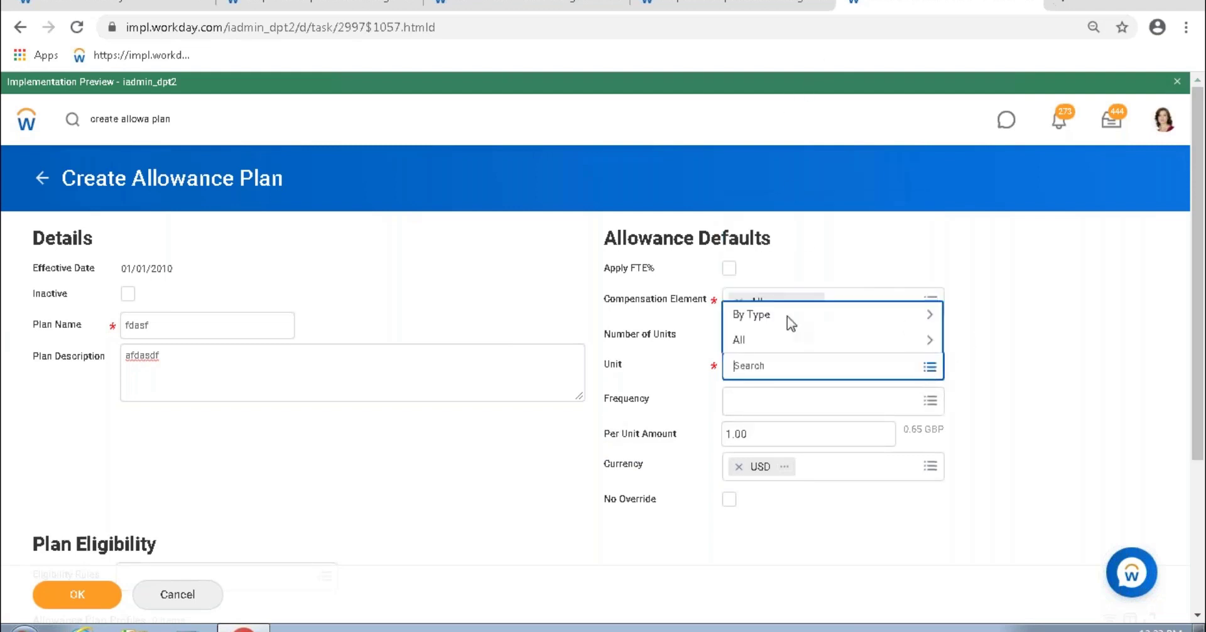
pyautogui.click(781, 340)
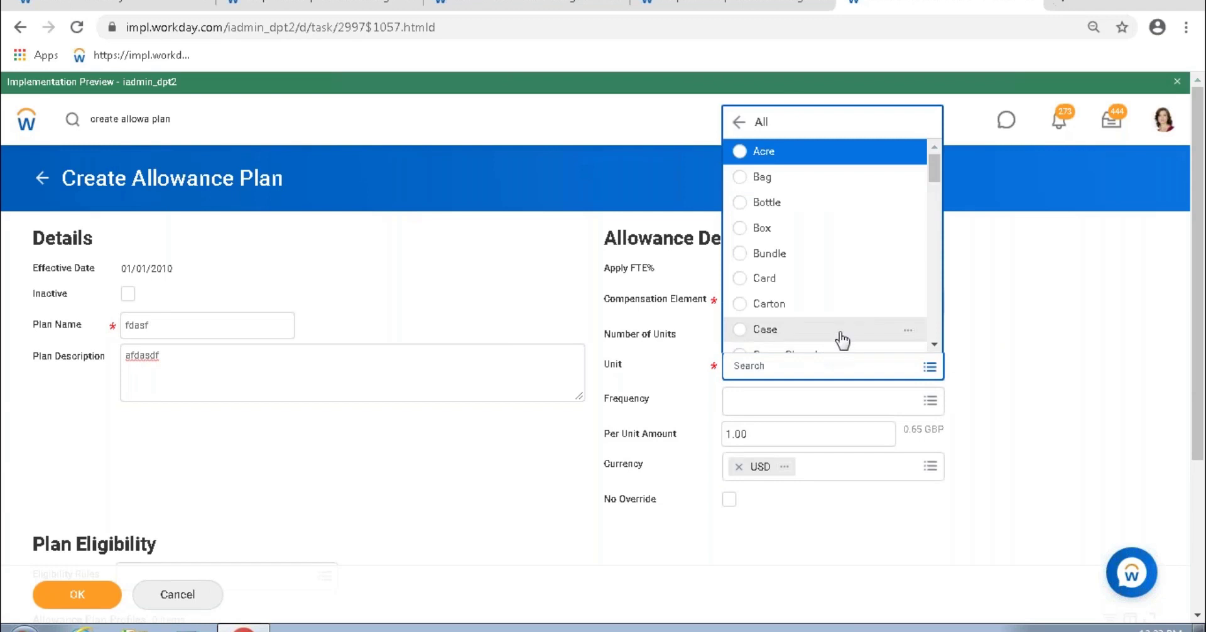
pyautogui.scroll(-3, 843, 210)
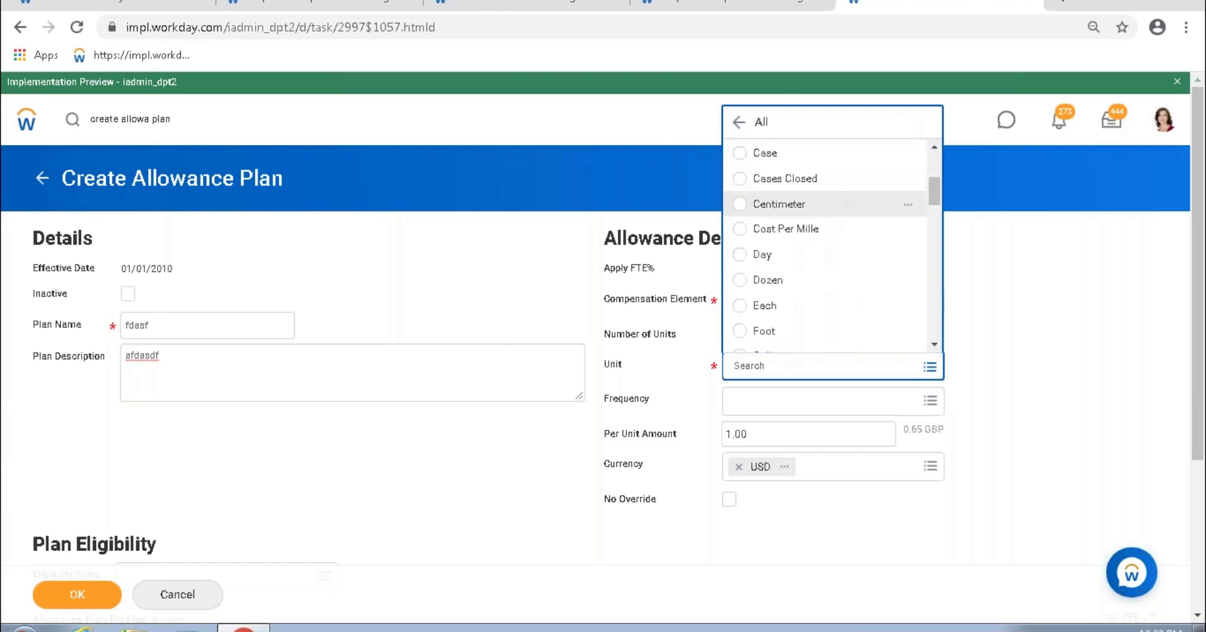
pyautogui.scroll(-10, 843, 214)
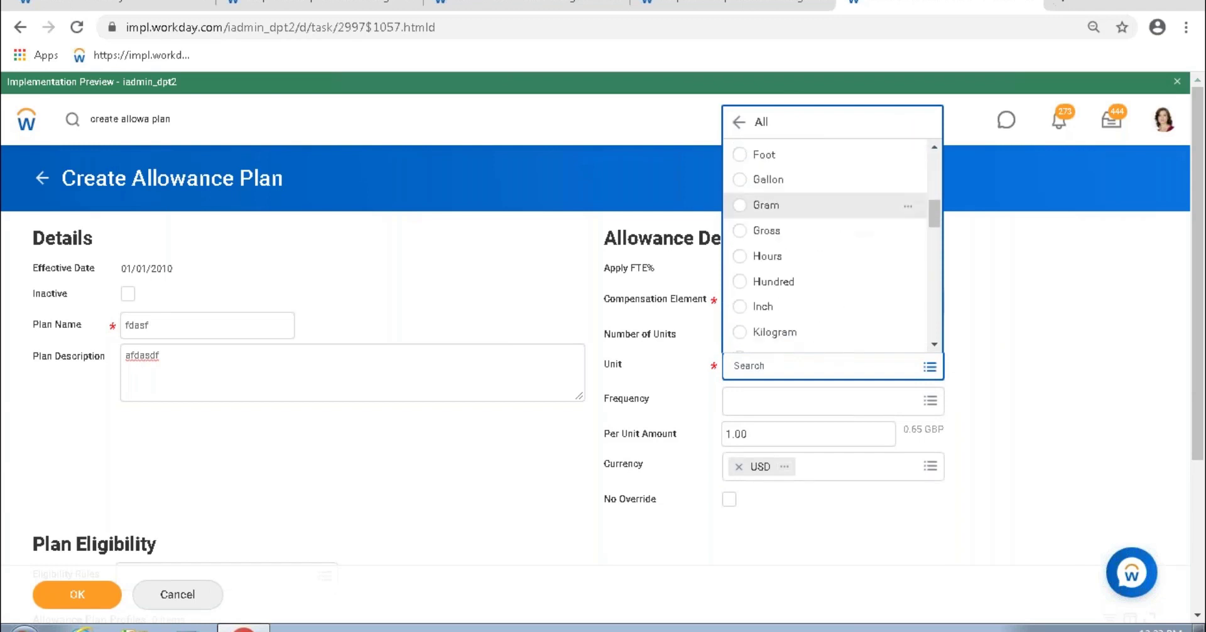
pyautogui.scroll(-5, 862, 224)
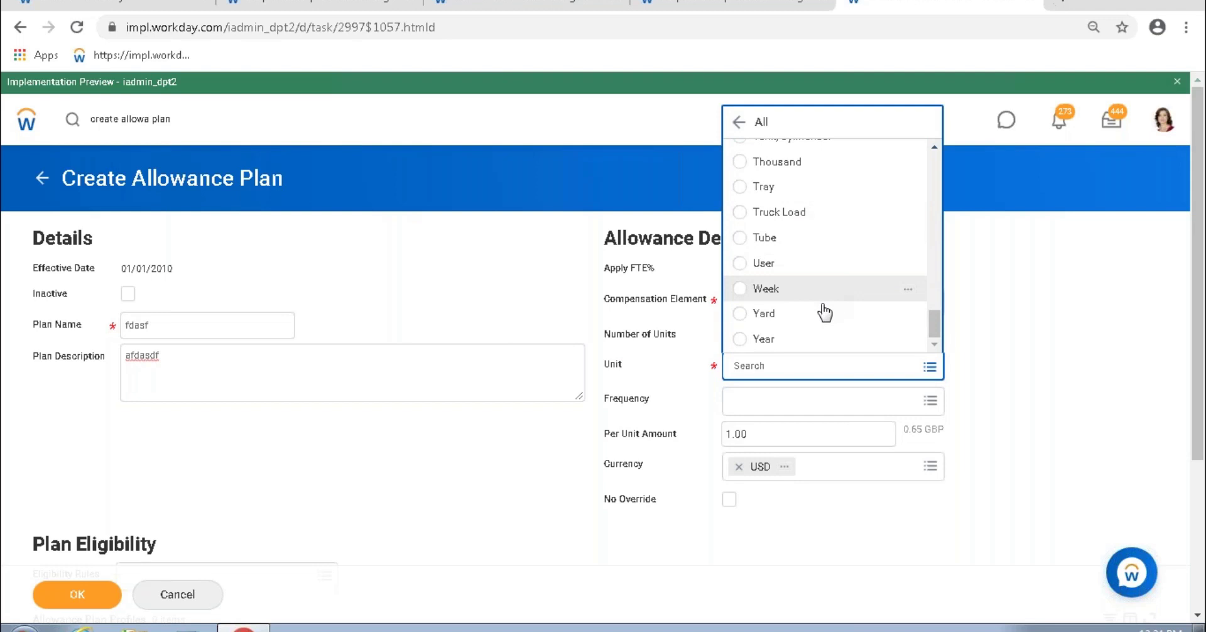
pyautogui.scroll(3, 817, 286)
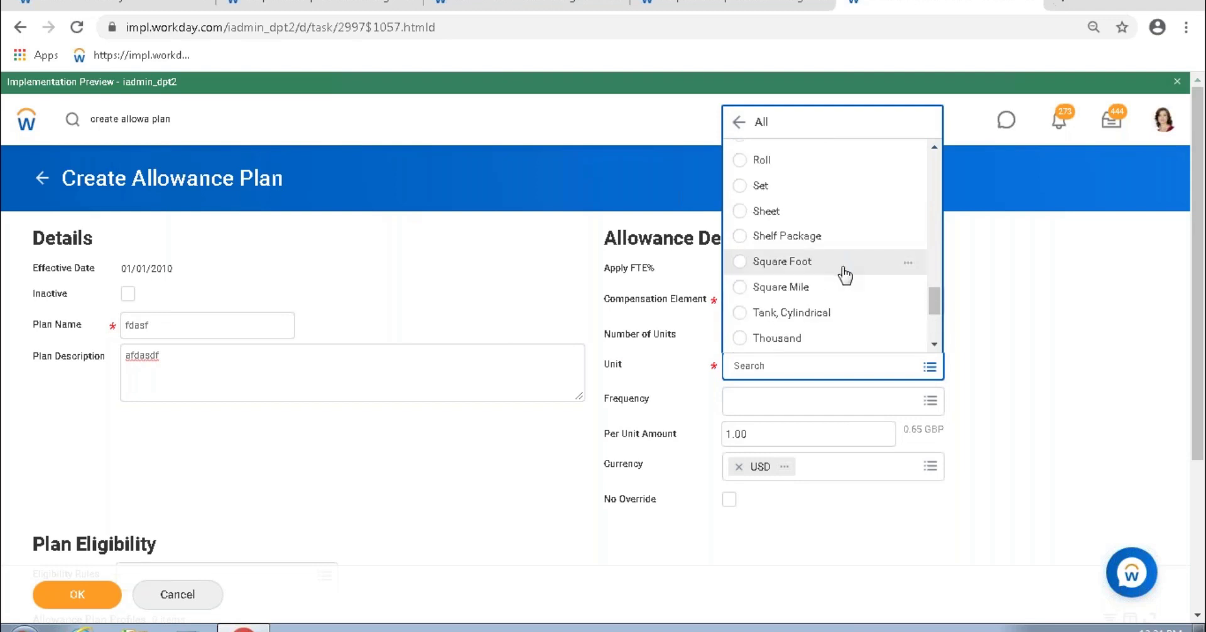
pyautogui.scroll(-3, 842, 307)
pyautogui.scroll(5, 848, 283)
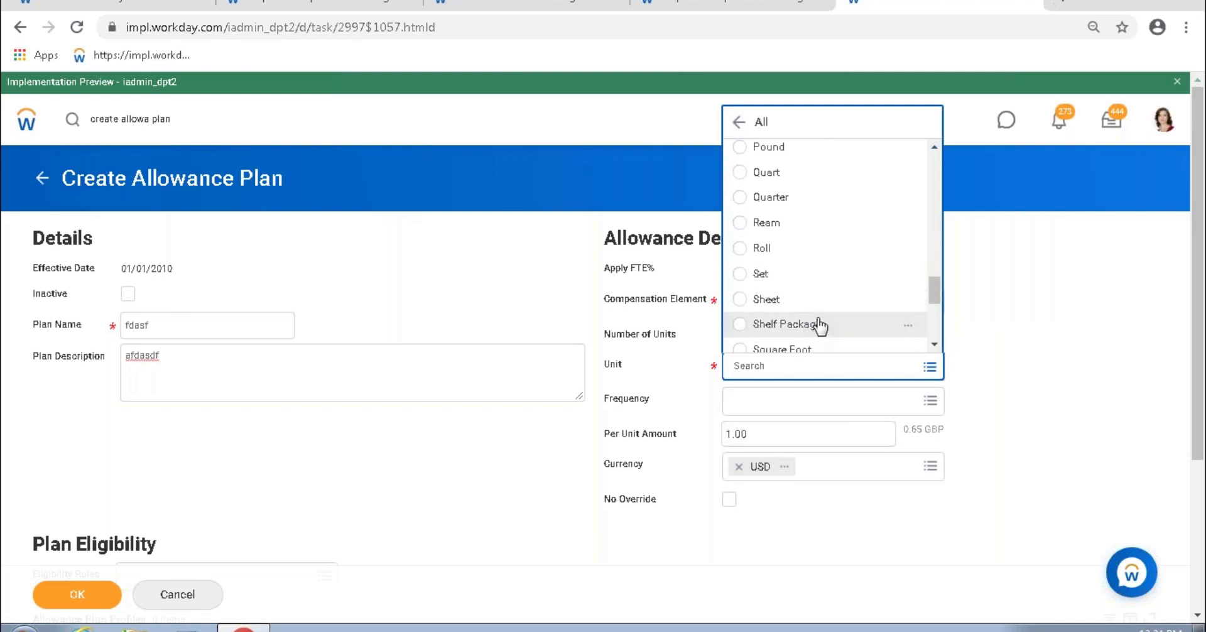
pyautogui.scroll(-3, 819, 326)
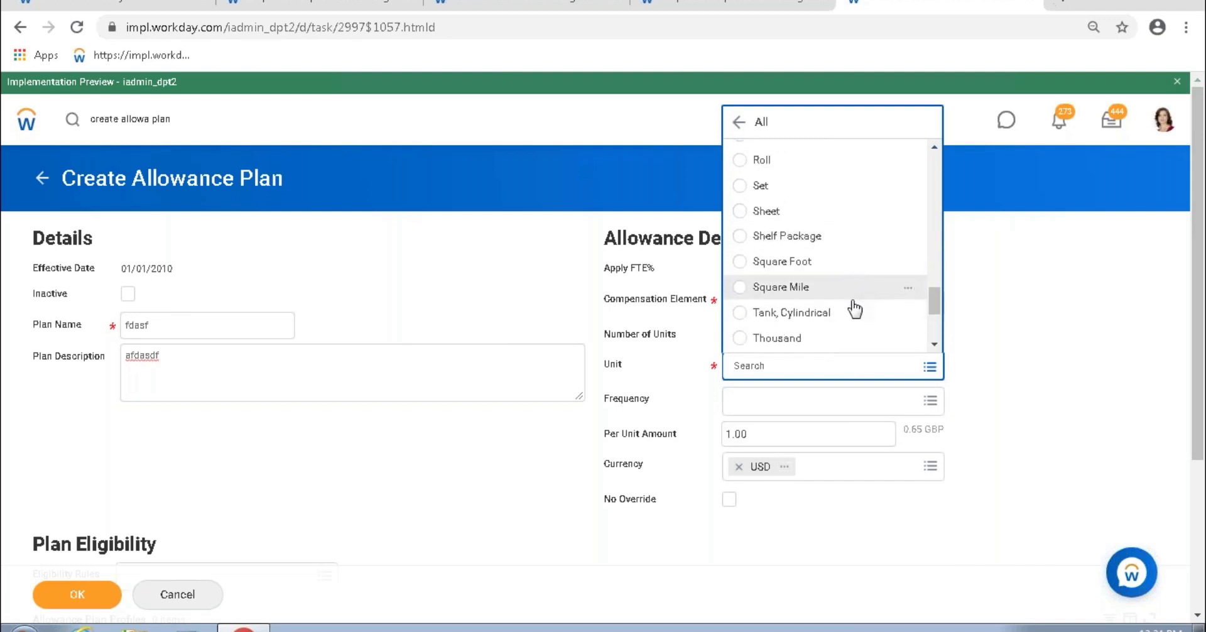
pyautogui.scroll(10, 821, 314)
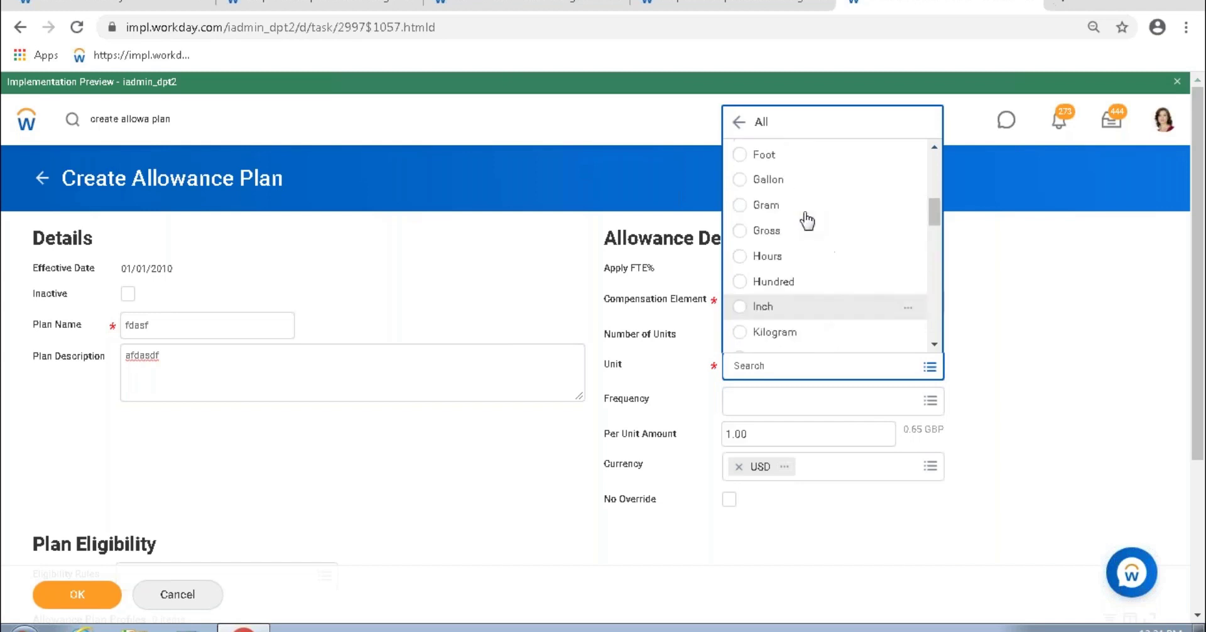
pyautogui.click(812, 179)
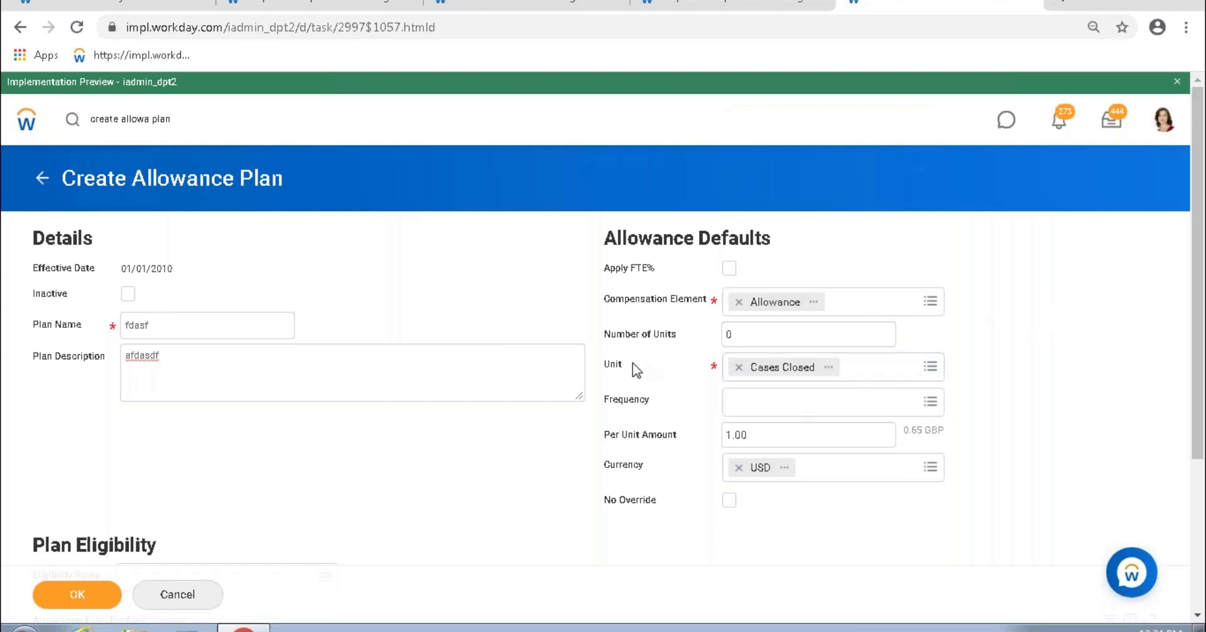
# Step: Point out the Unit field, then enter 100 as the Number of Units
pyautogui.doubleClick(609, 366)
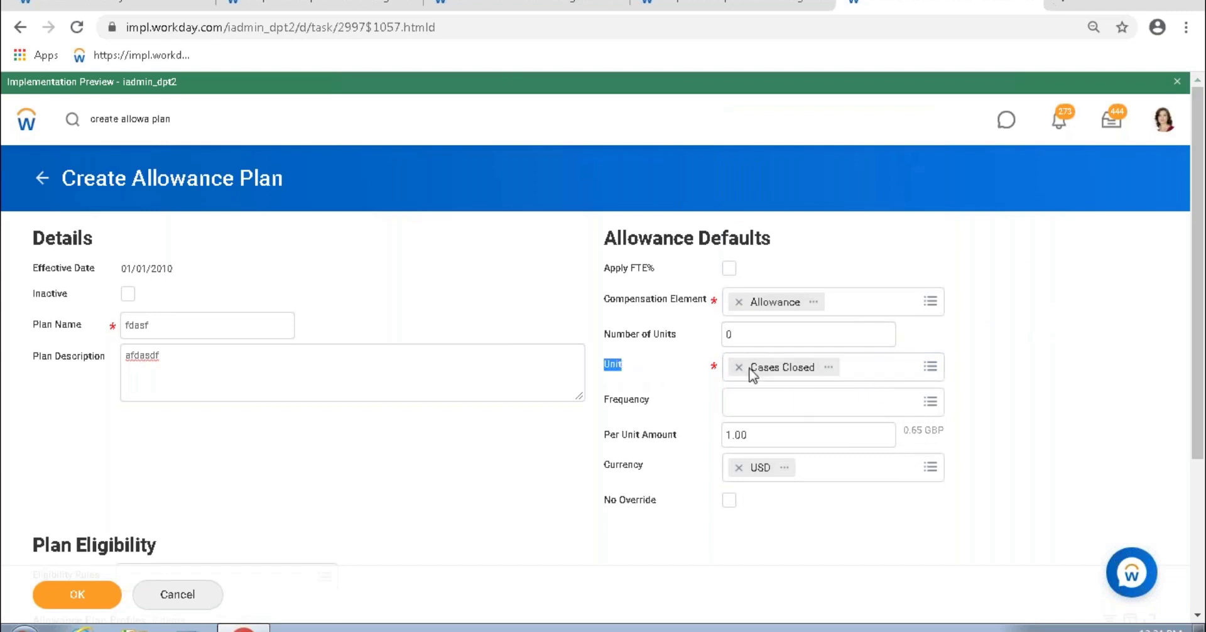
pyautogui.click(956, 371)
pyautogui.doubleClick(611, 365)
pyautogui.click(764, 333)
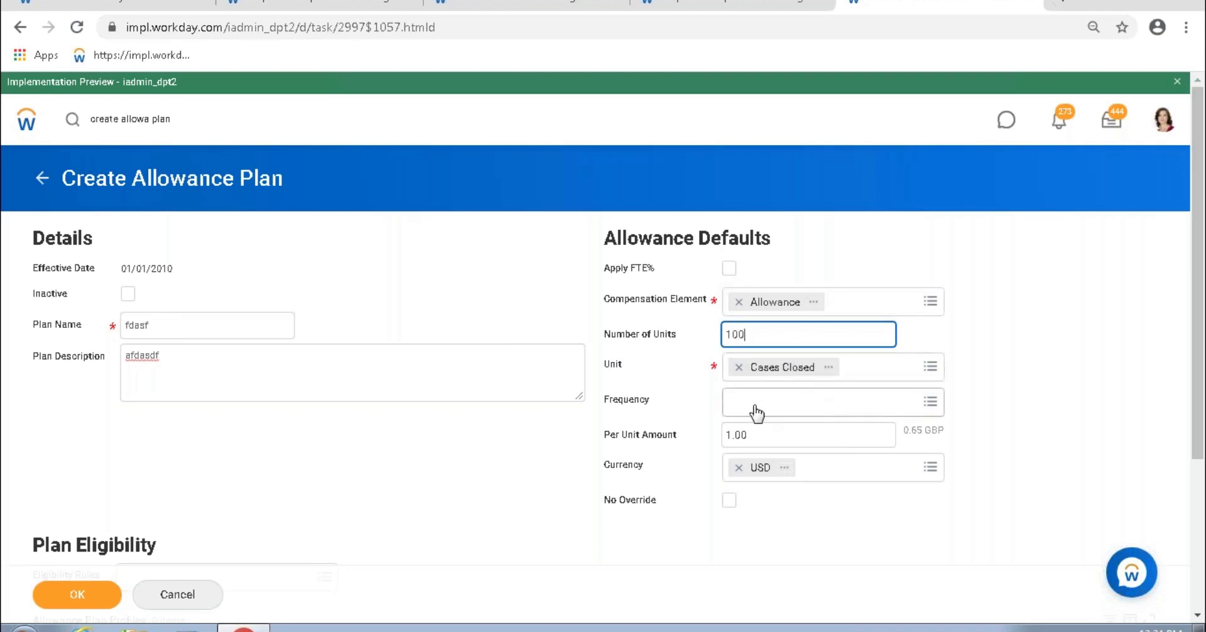
# Step: Set the allowance plan's Frequency to Monthly and highlight the 100 Number of Units
pyautogui.click(930, 402)
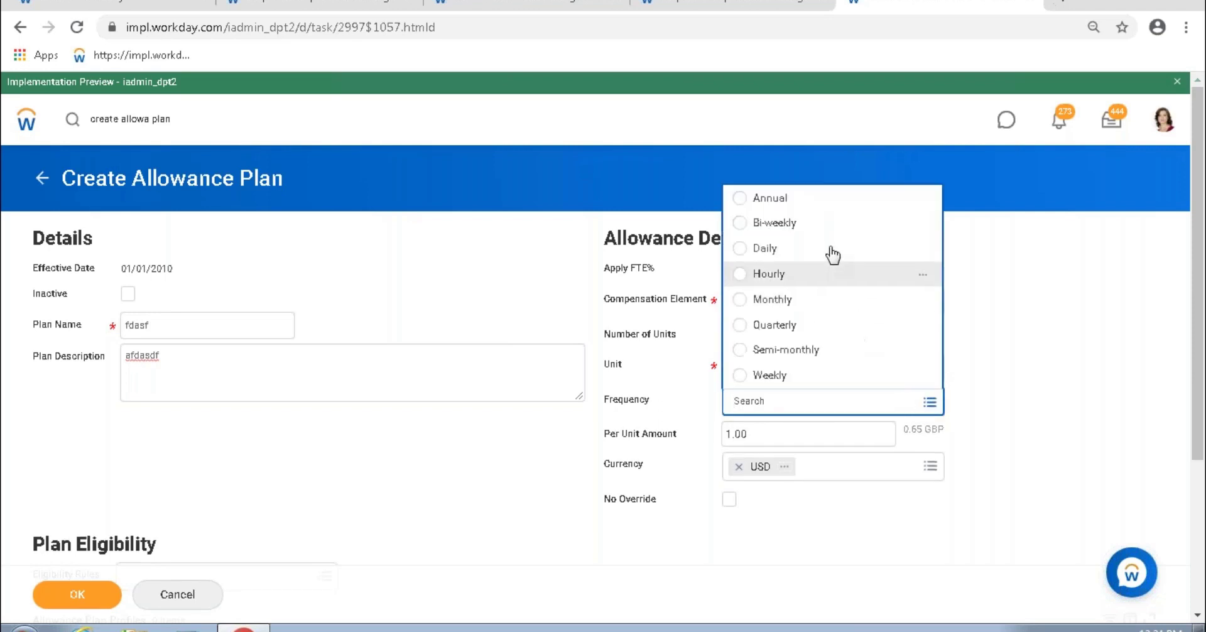
pyautogui.click(775, 300)
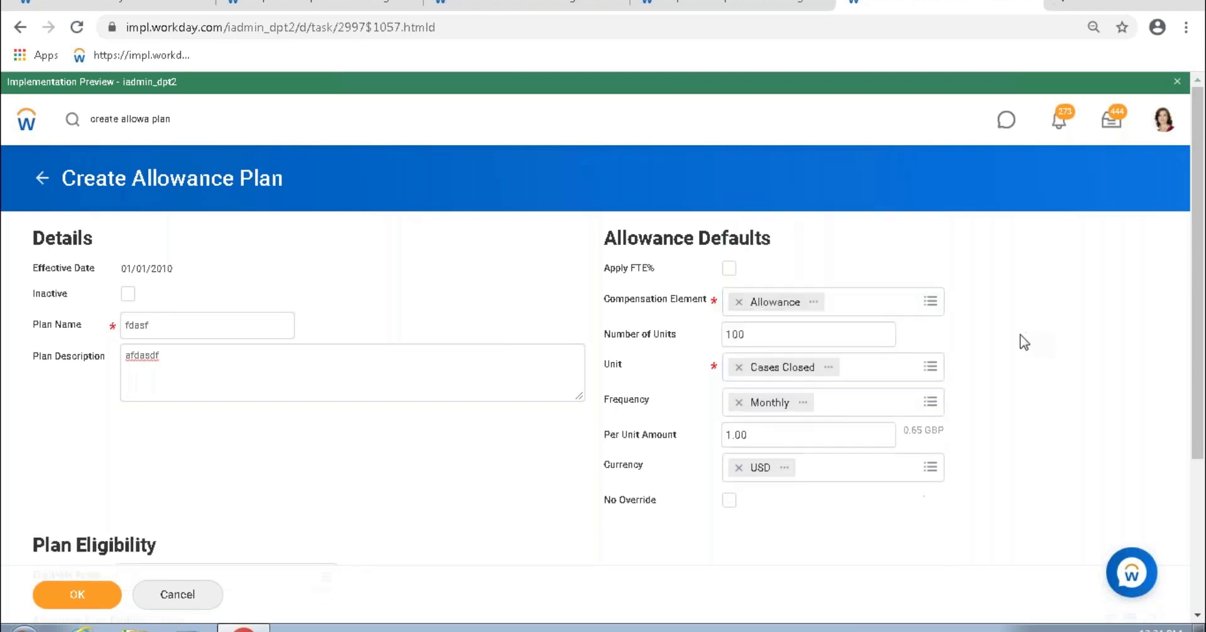
pyautogui.moveTo(762, 334); pyautogui.dragTo(716, 334)
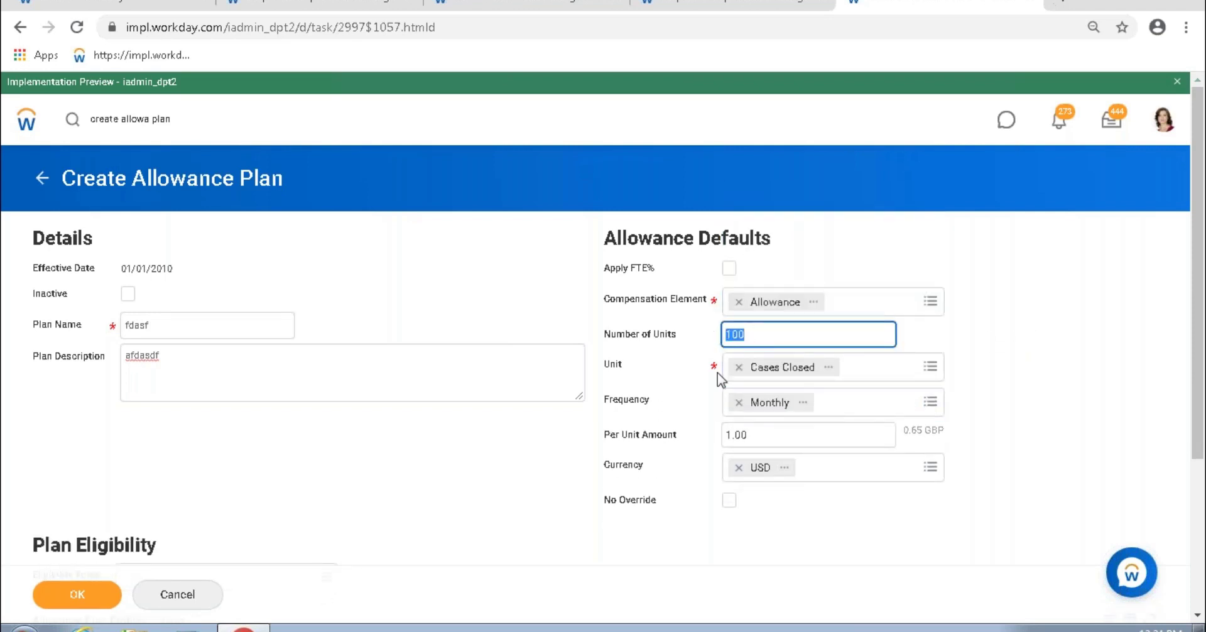
# Step: Highlight the Frequency, Number of Units, Unit and Per Unit Amount fields for emphasis
pyautogui.moveTo(619, 402); pyautogui.dragTo(748, 416)
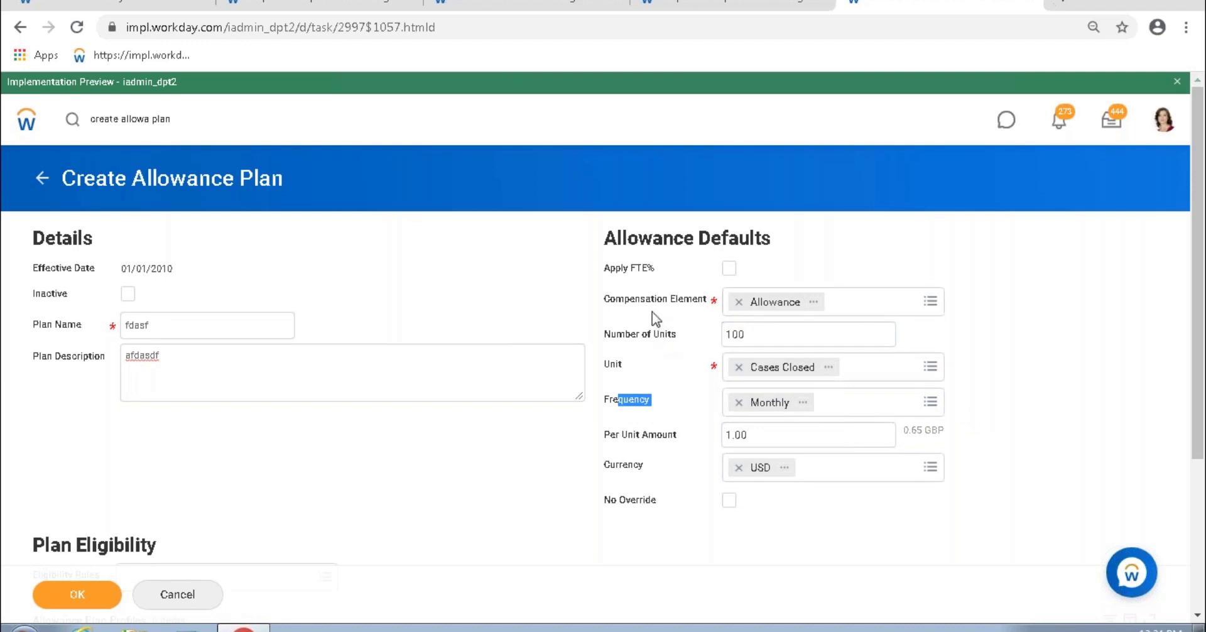
pyautogui.moveTo(617, 334); pyautogui.dragTo(727, 342)
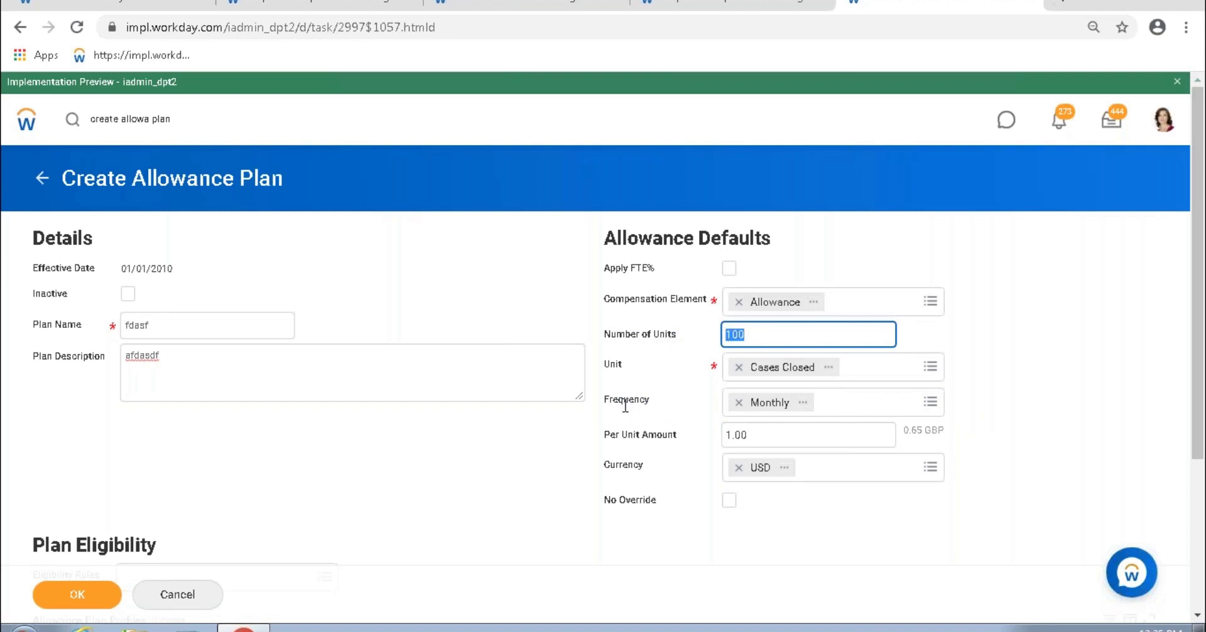
pyautogui.moveTo(625, 407); pyautogui.dragTo(660, 408)
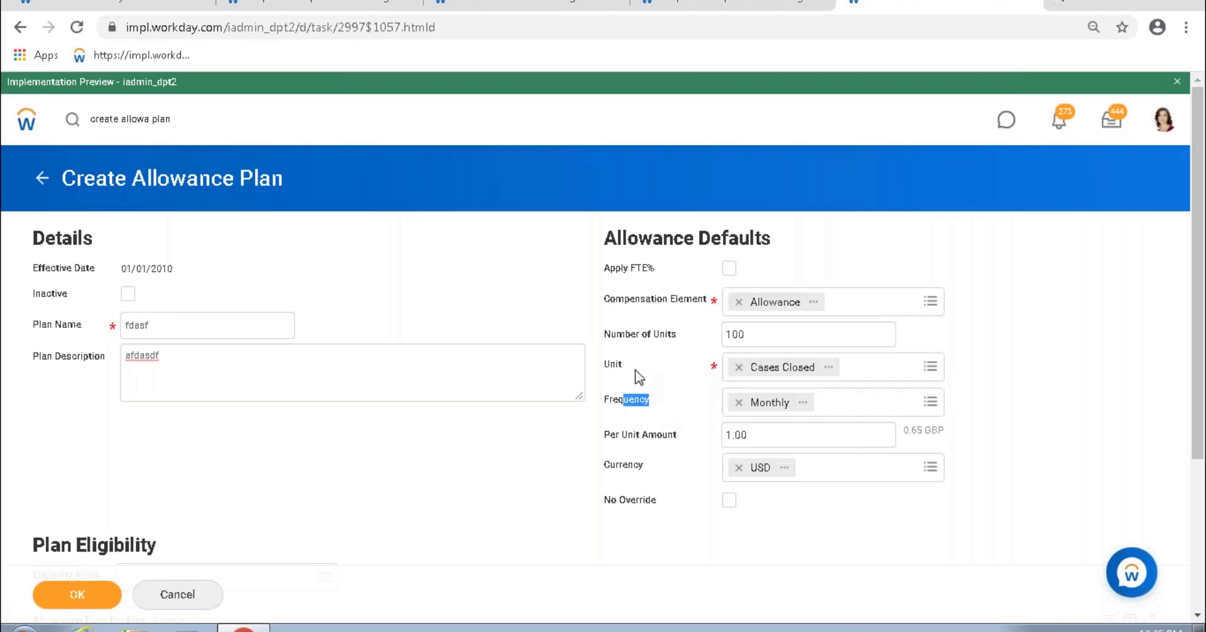
pyautogui.moveTo(612, 366); pyautogui.dragTo(697, 371)
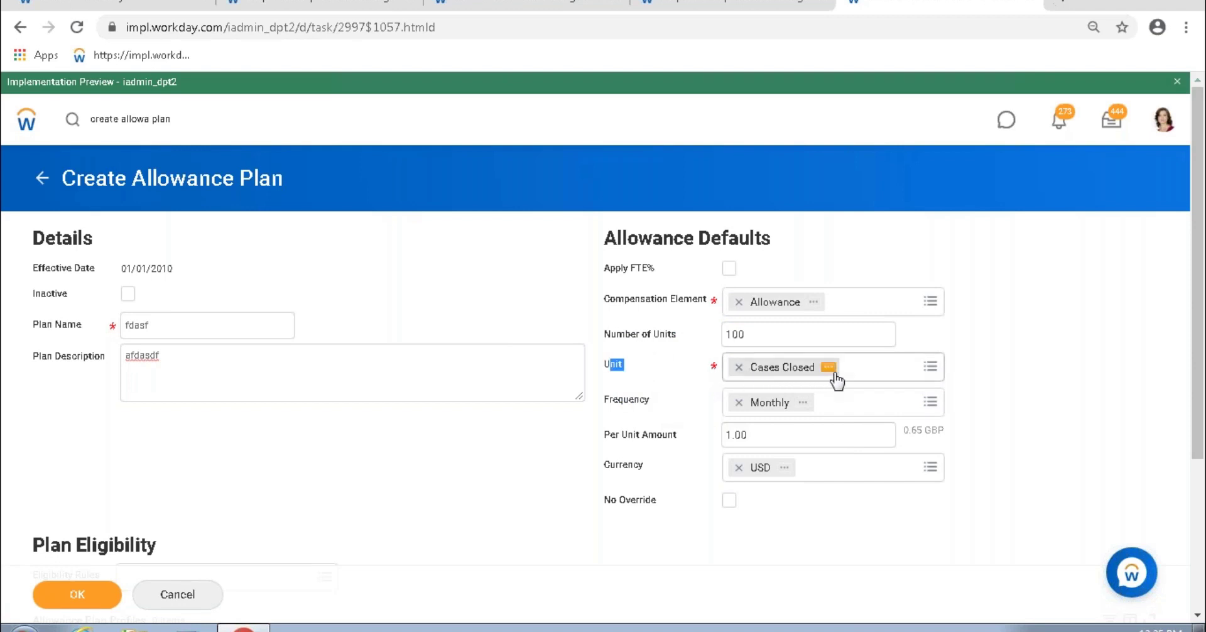
pyautogui.moveTo(607, 440); pyautogui.dragTo(668, 445)
pyautogui.click(757, 433)
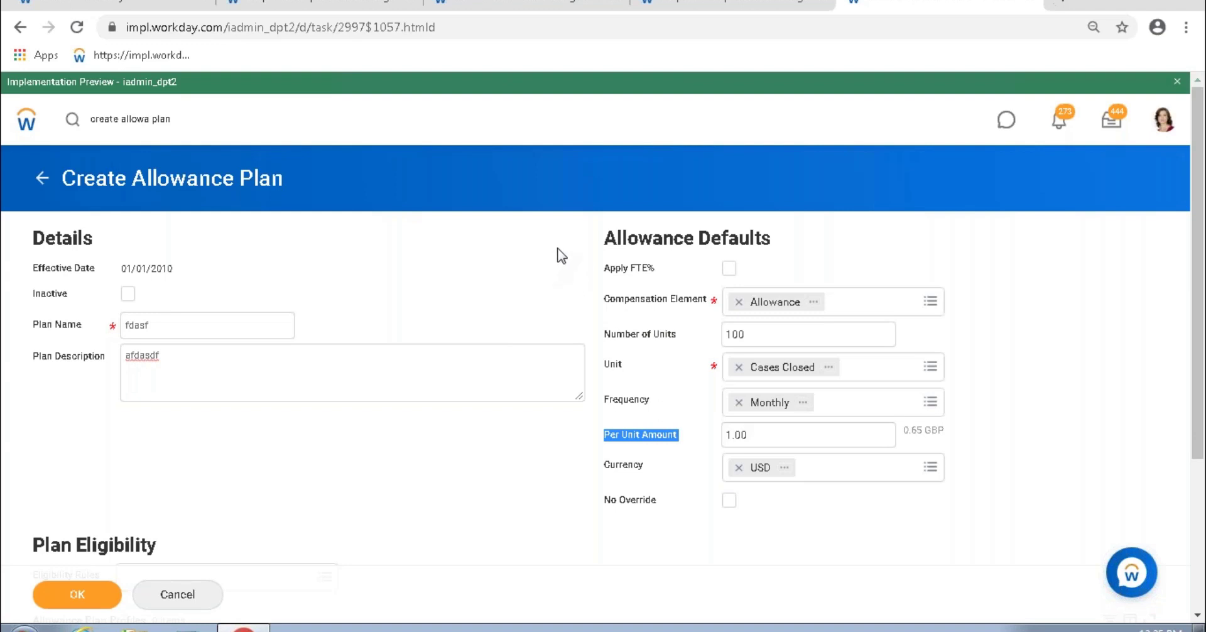
pyautogui.moveTo(745, 334); pyautogui.dragTo(715, 340)
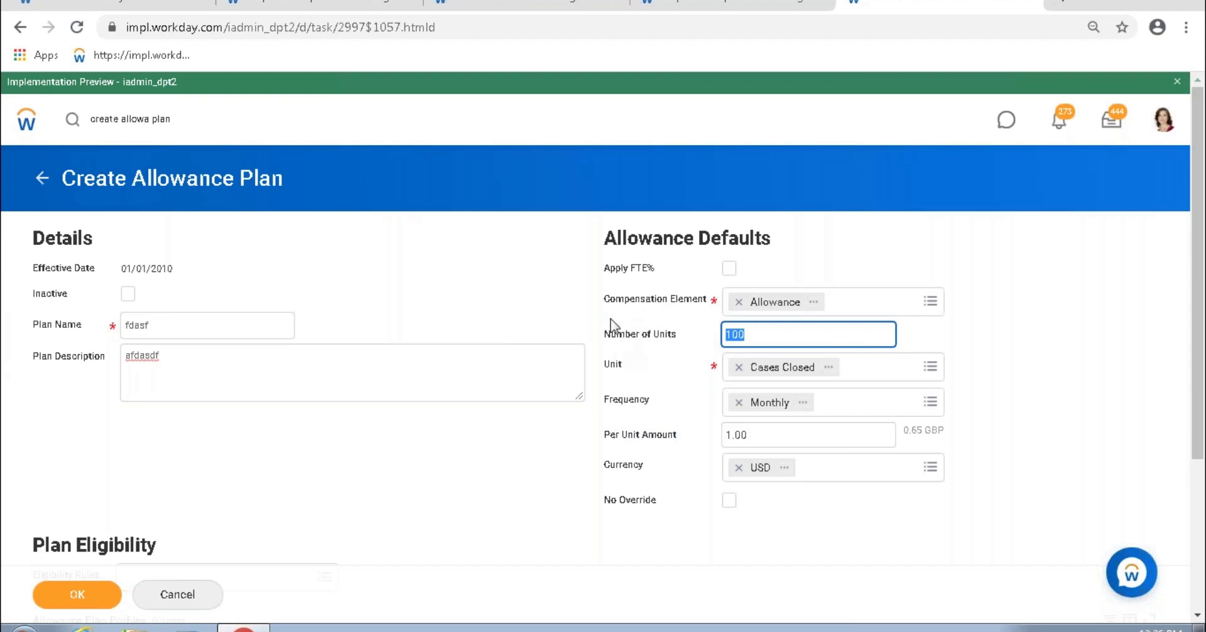
pyautogui.moveTo(304, 272); pyautogui.dragTo(944, 500)
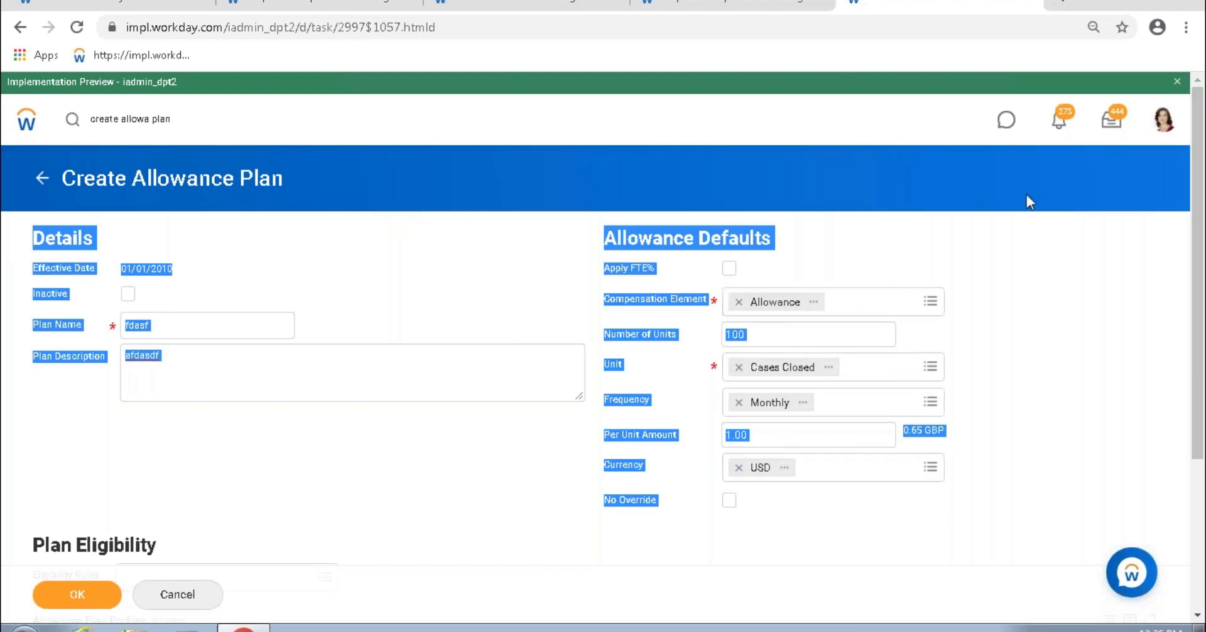
pyautogui.click(1003, 333)
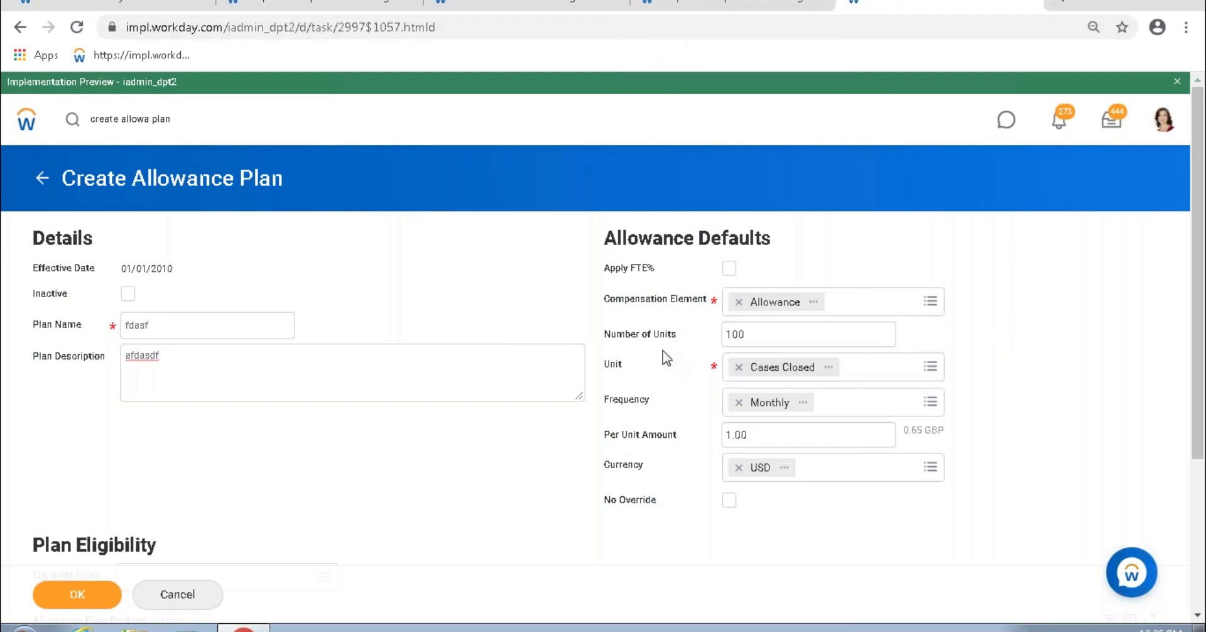
pyautogui.moveTo(626, 371); pyautogui.dragTo(608, 365)
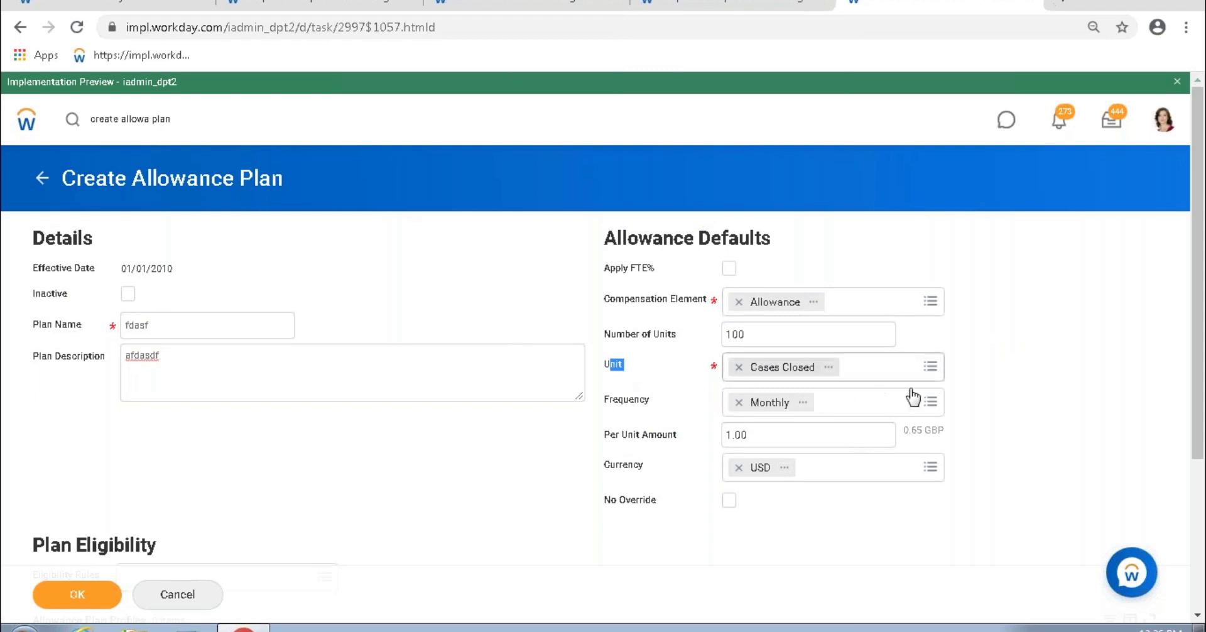
# Step: Discard the Request Compensation Change edits, return to the Workday home page and begin a task search
pyautogui.click(719, 6)
pyautogui.scroll(15, 211, 168)
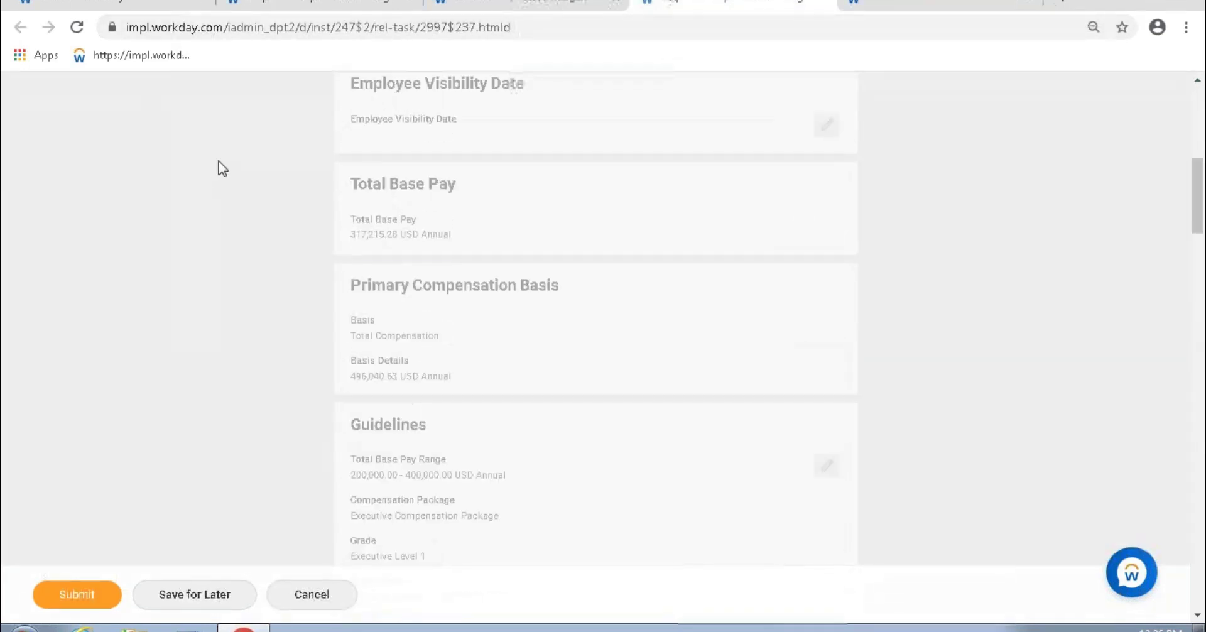
pyautogui.click(196, 120)
pyautogui.write('m')
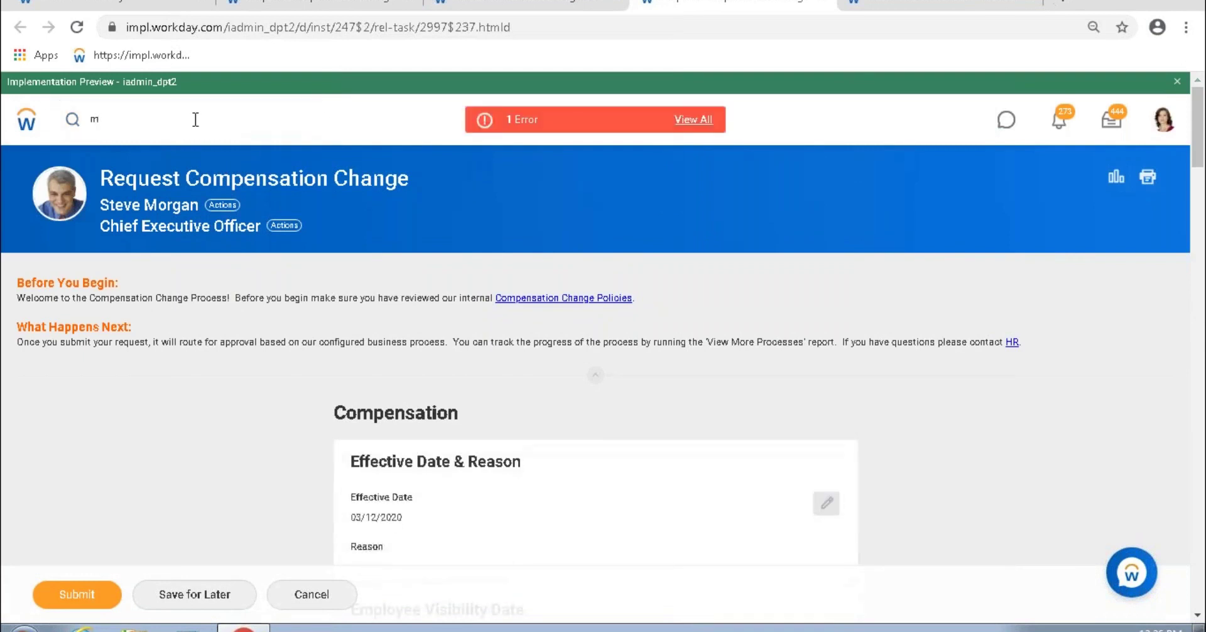
pyautogui.click(26, 119)
pyautogui.click(619, 383)
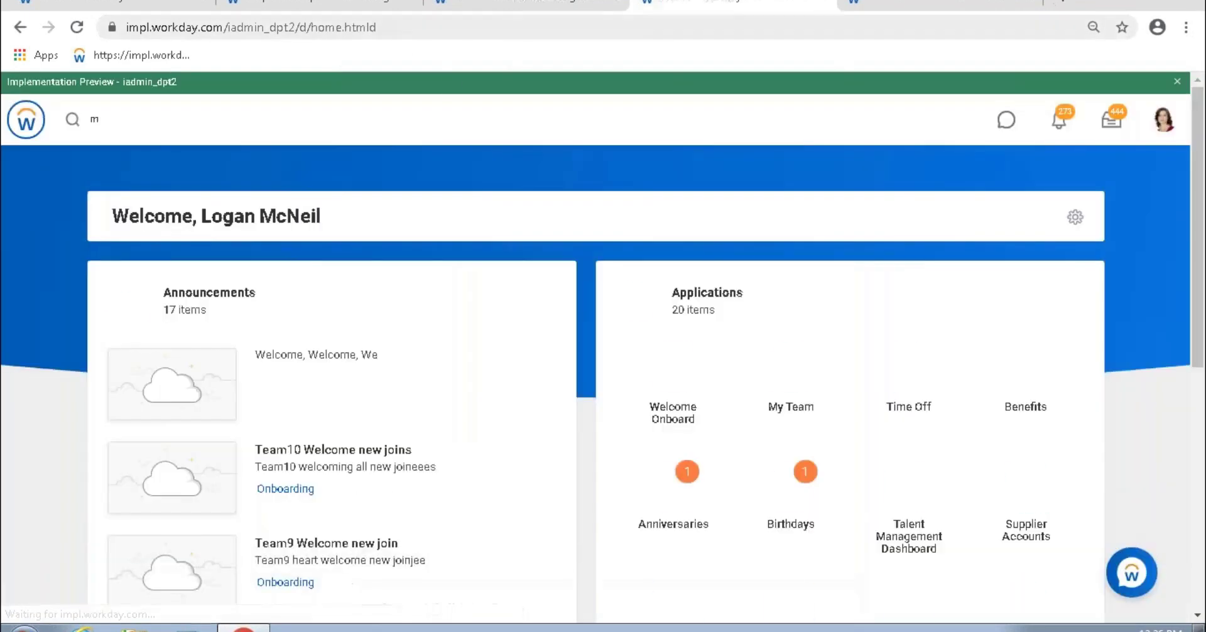
pyautogui.click(411, 6)
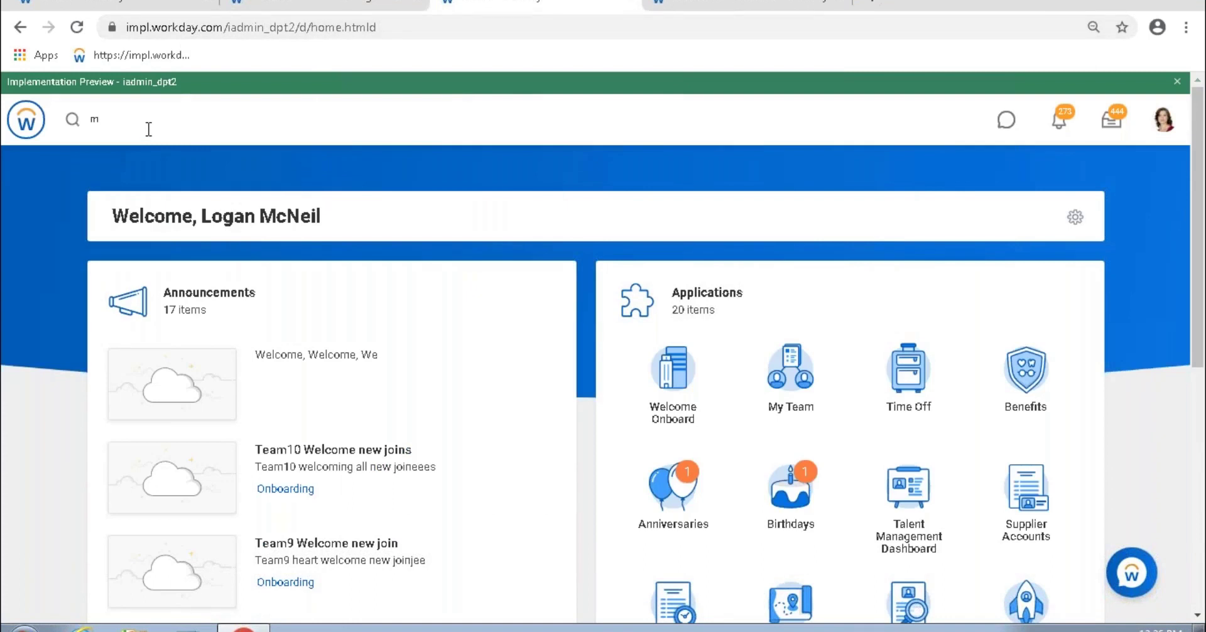
pyautogui.click(148, 128)
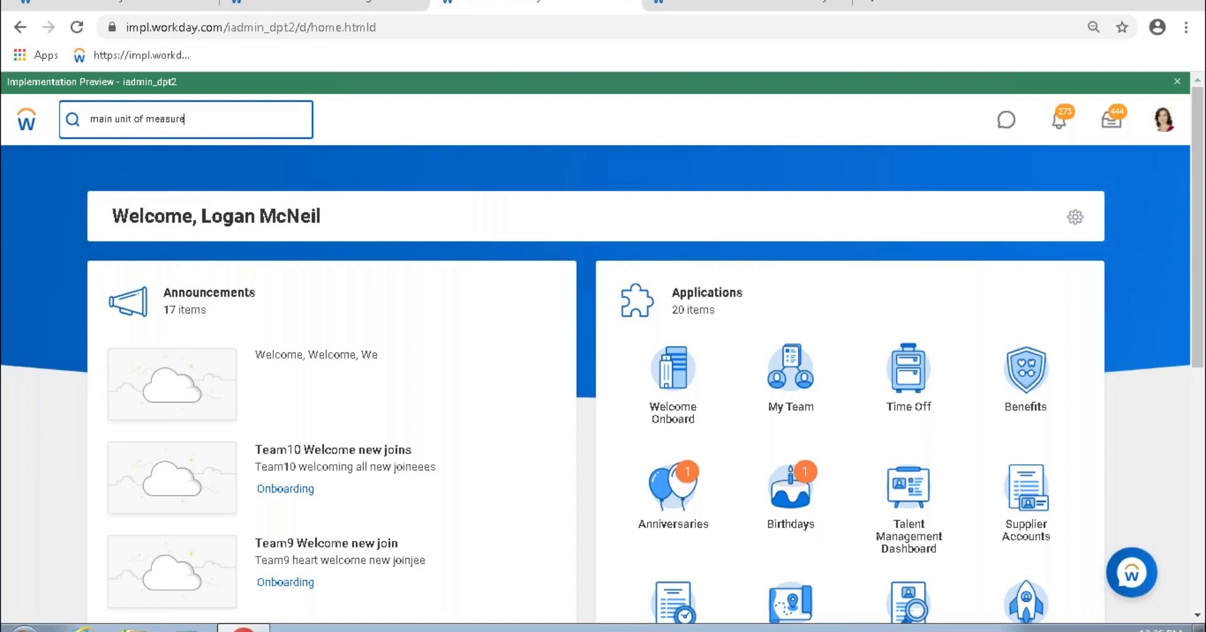
# Step: Search 'main unit of measure' and open the Maintain Units of Measure task
pyautogui.press('Return')
pyautogui.click(276, 325)
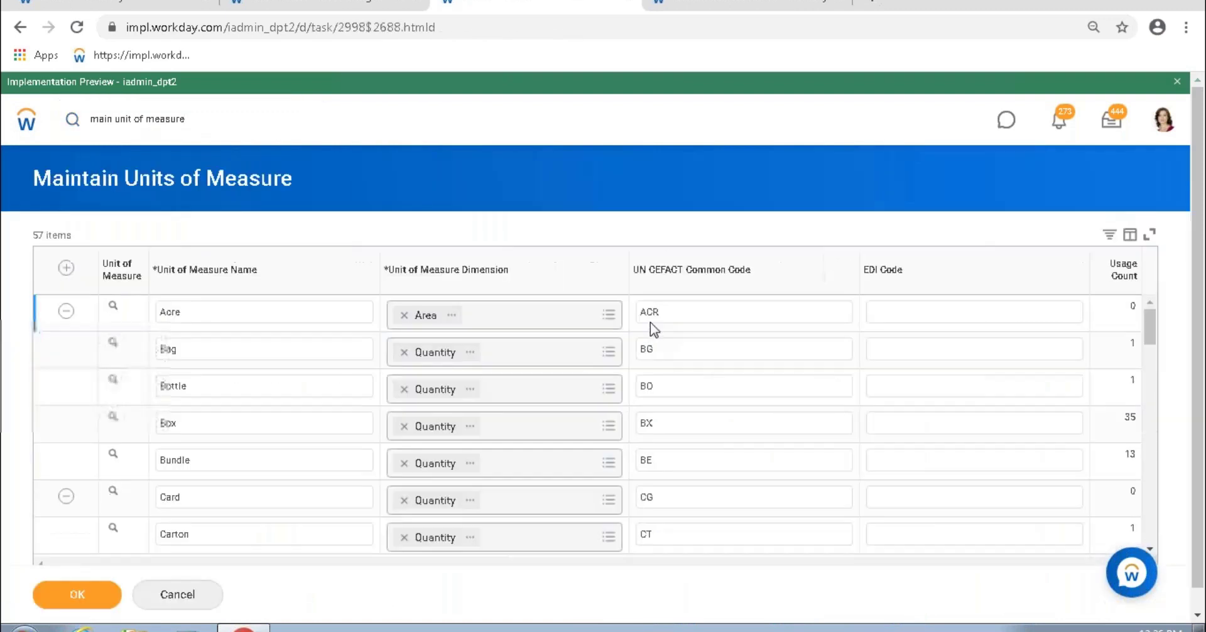
pyautogui.scroll(-2, 265, 366)
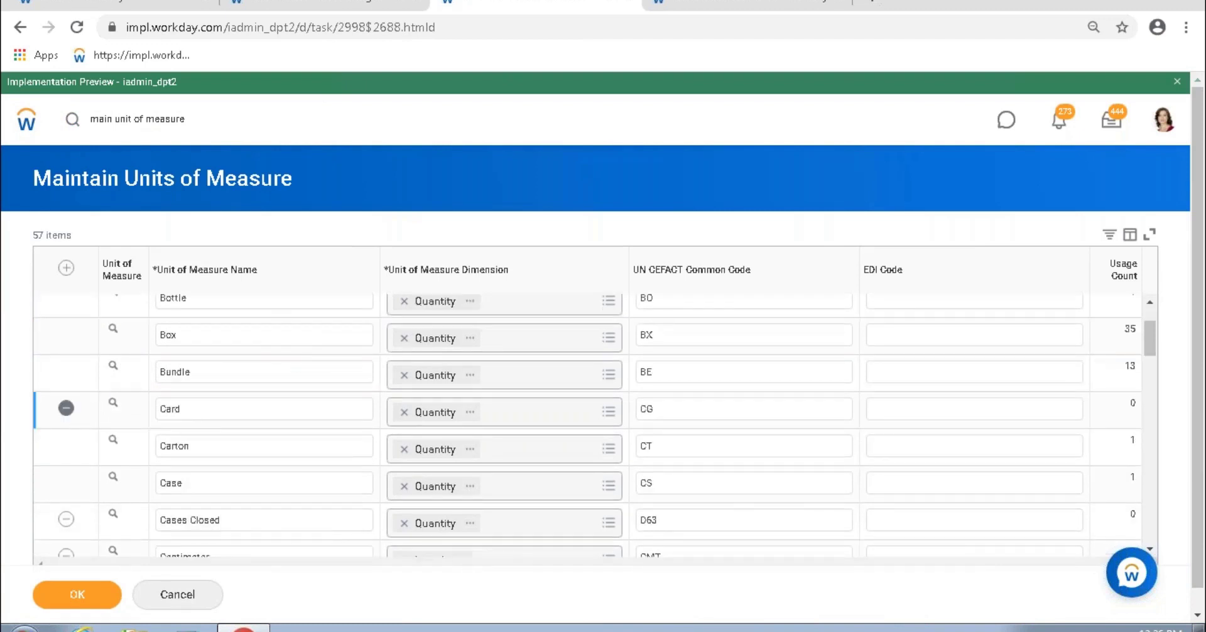
pyautogui.scroll(2, 167, 357)
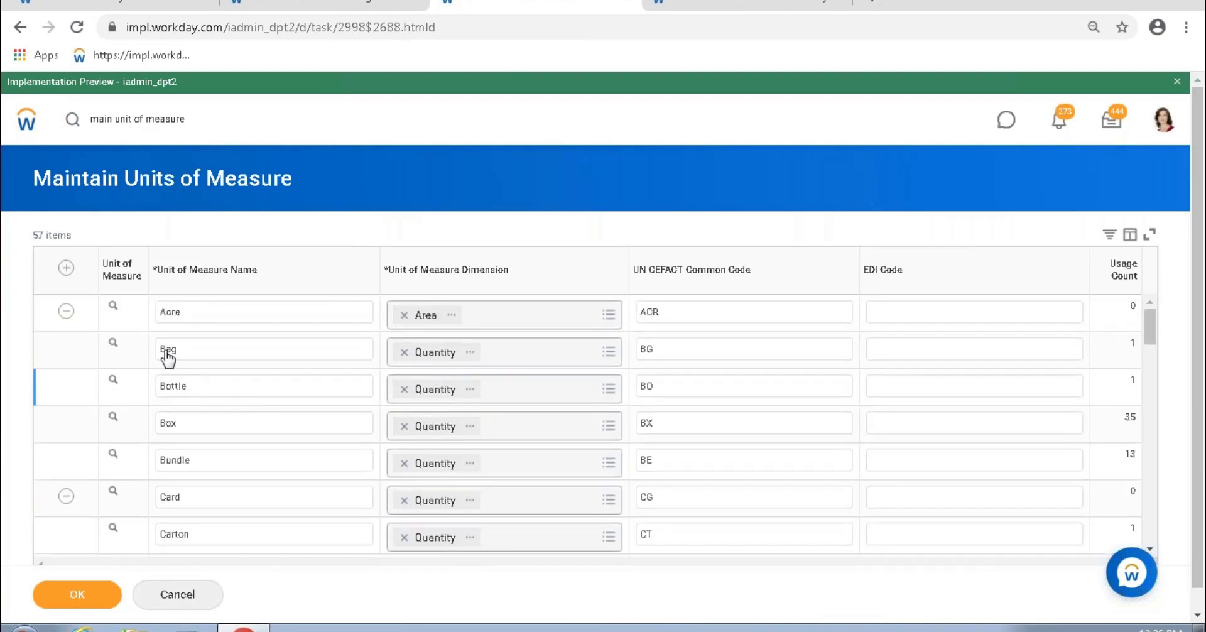
# Step: Add a Boxes Packed unit with the Quantity dimension, plus another blank row
pyautogui.click(66, 267)
pyautogui.click(189, 312)
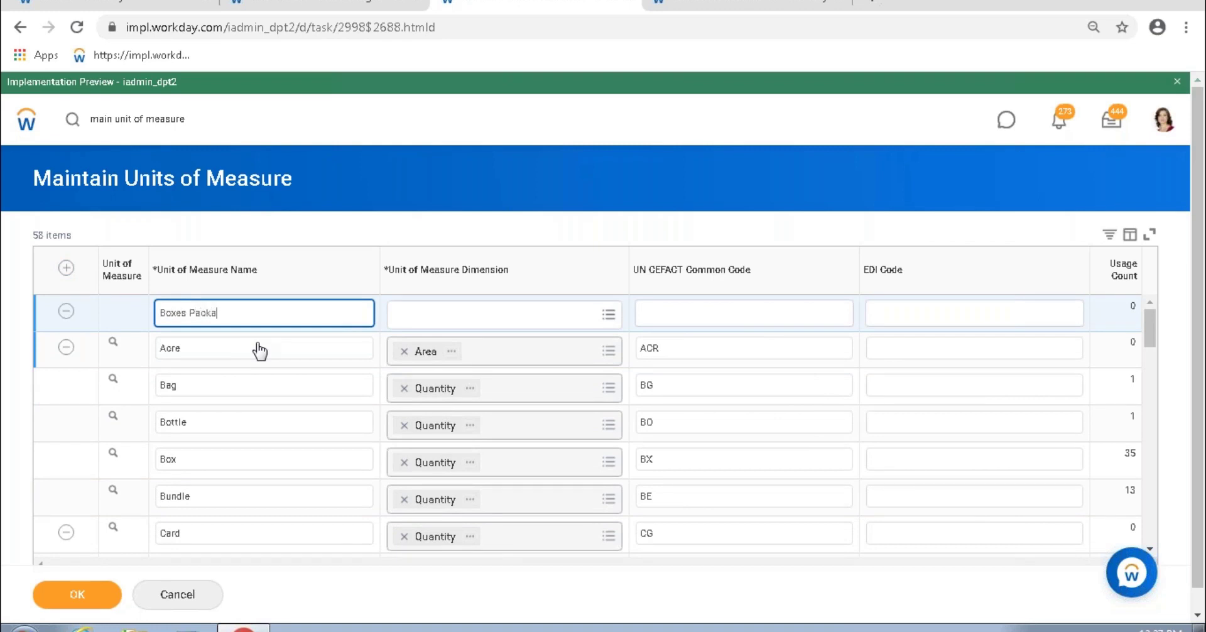
pyautogui.write('Boxes Packed')
pyautogui.moveTo(243, 313); pyautogui.dragTo(159, 313)
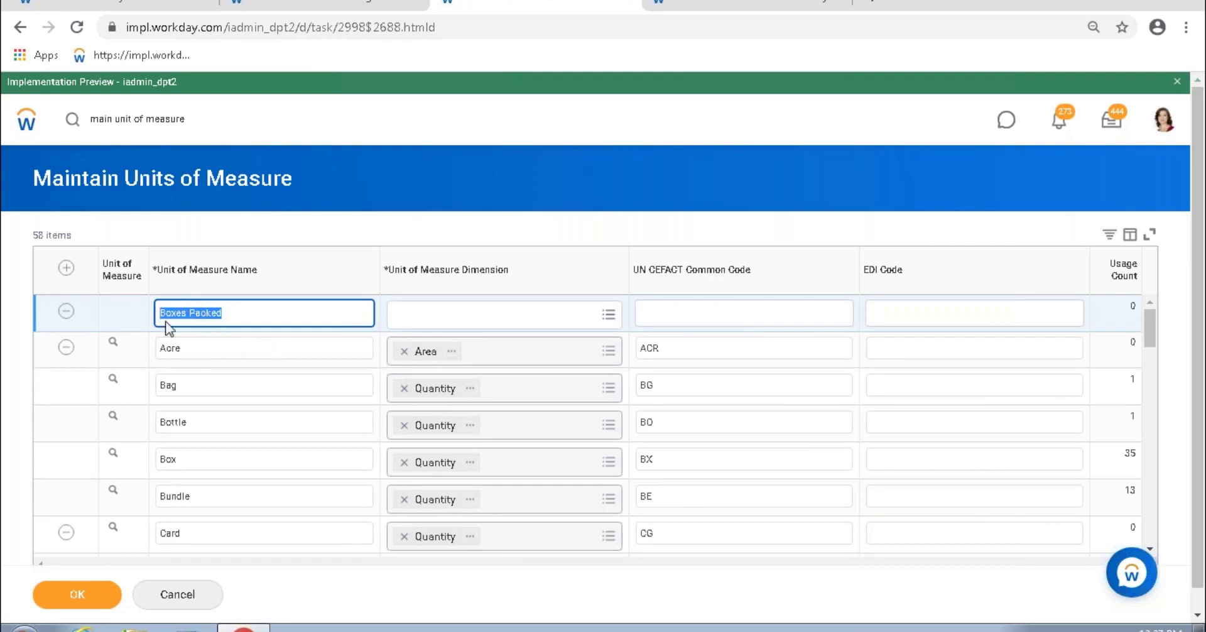
pyautogui.click(607, 314)
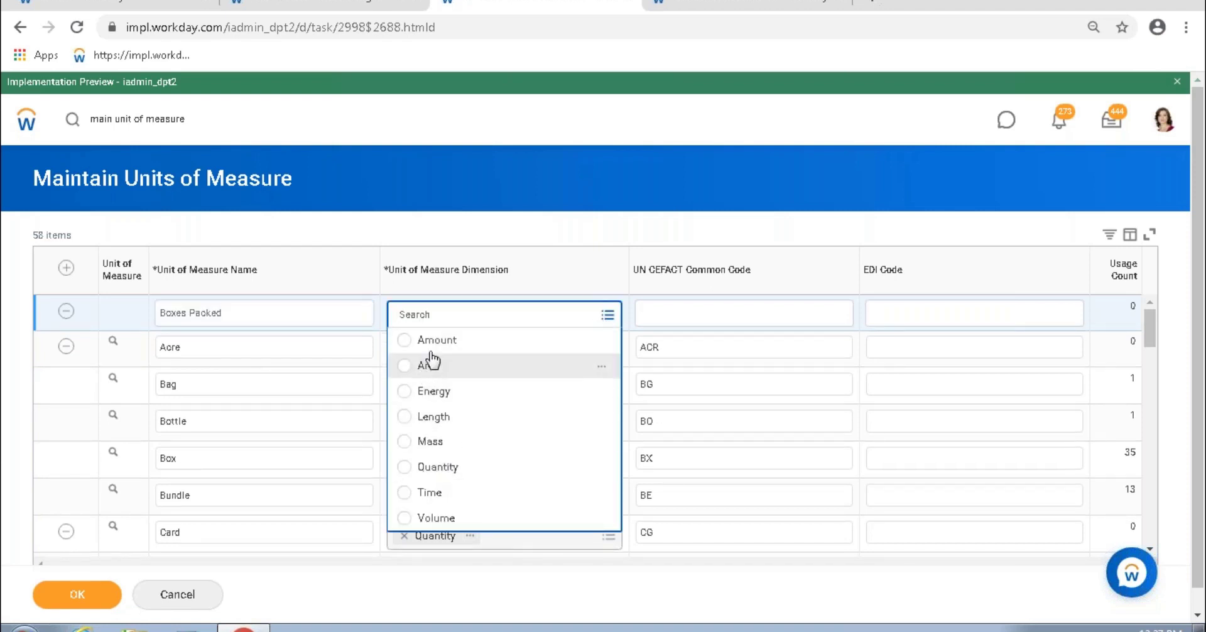
pyautogui.scroll(-1, 434, 377)
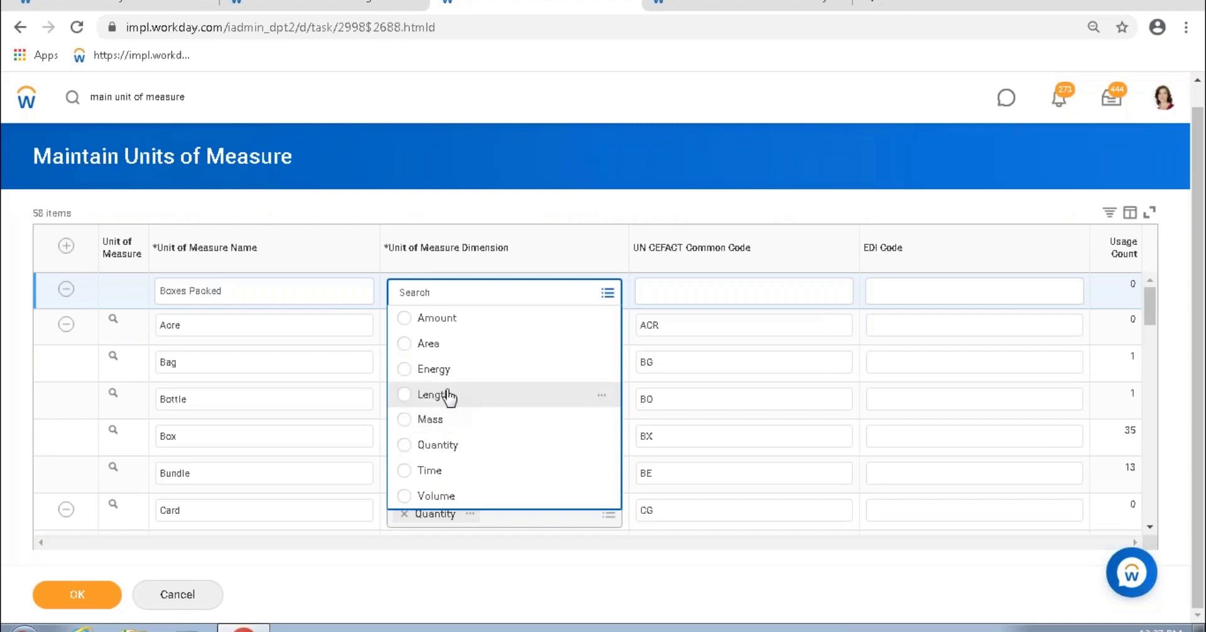
pyautogui.click(457, 449)
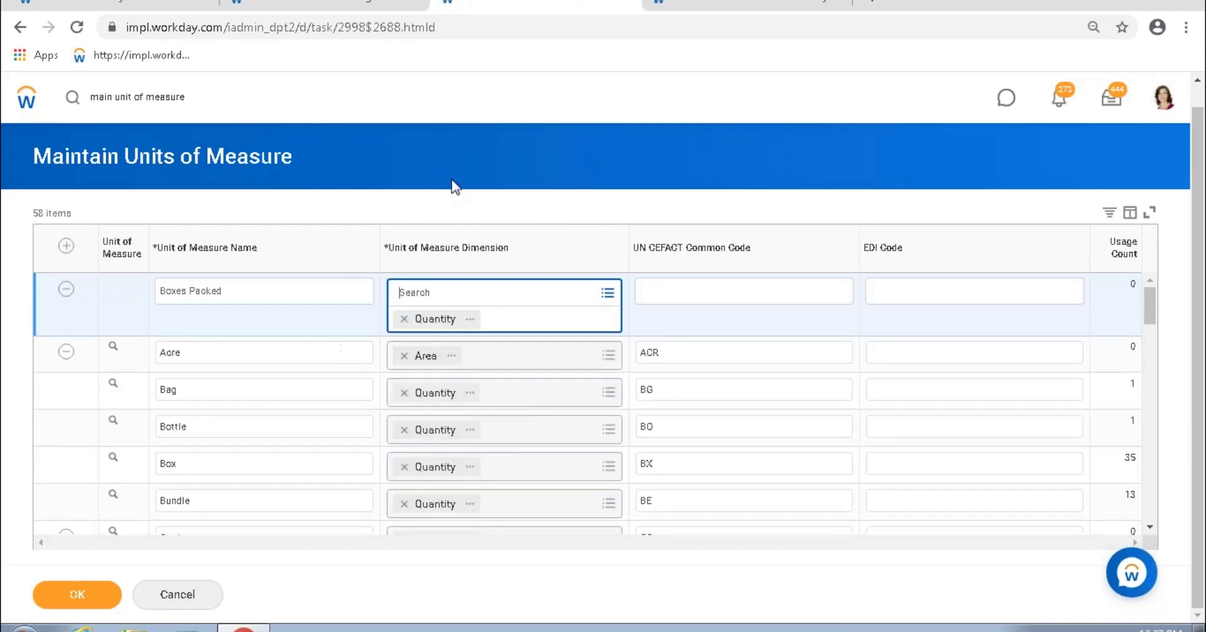
pyautogui.click(66, 245)
# Step: Add a Bags lifted unit with the Mass dimension, then delete that row
pyautogui.click(252, 297)
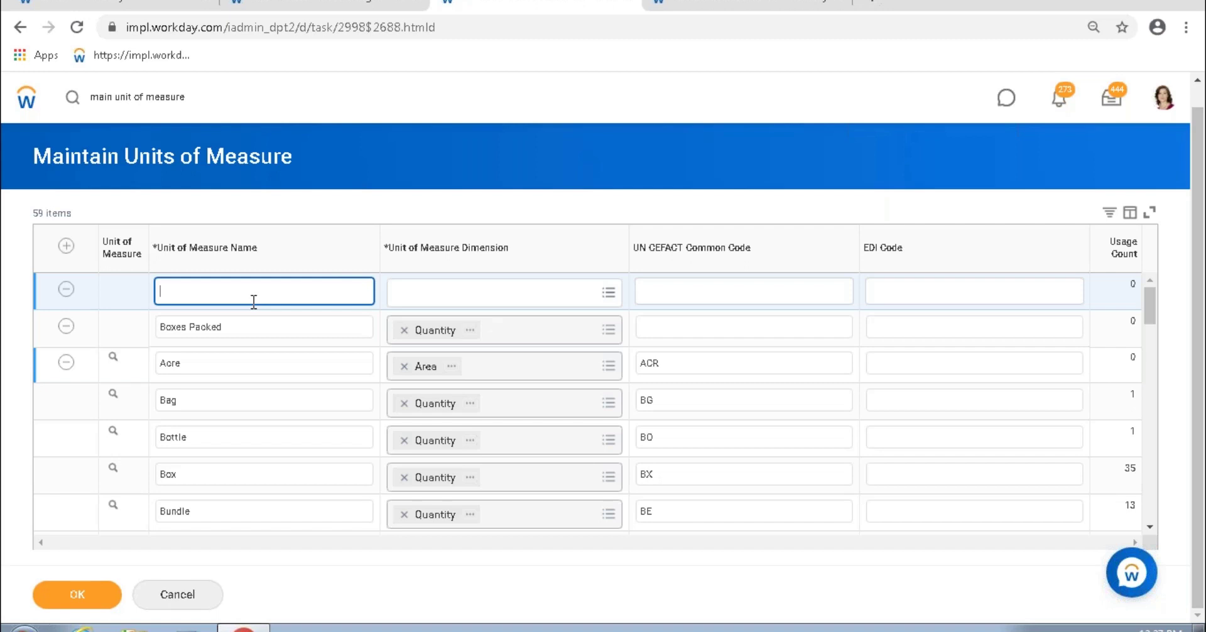
pyautogui.write('Bags lifted')
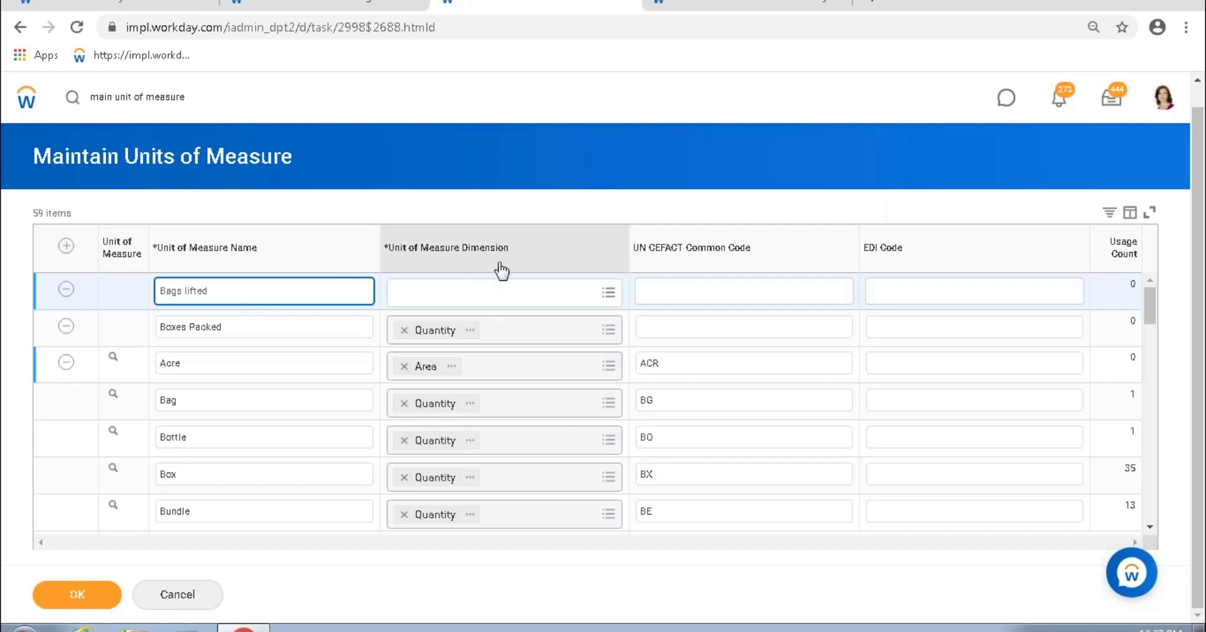
pyautogui.click(607, 292)
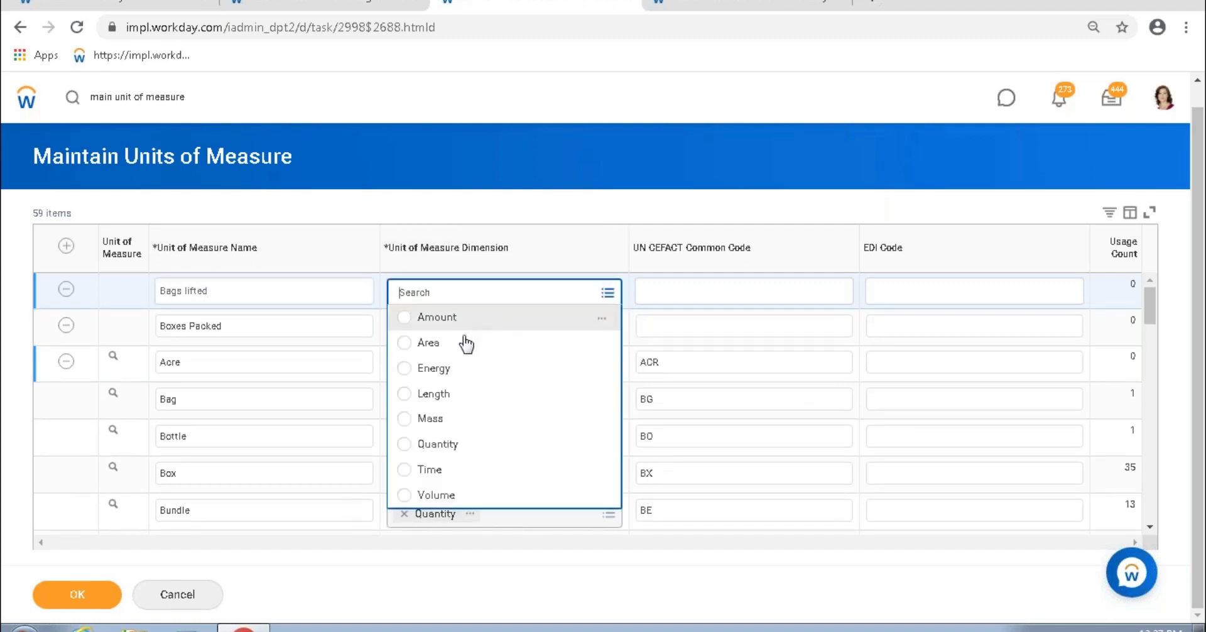
pyautogui.click(455, 422)
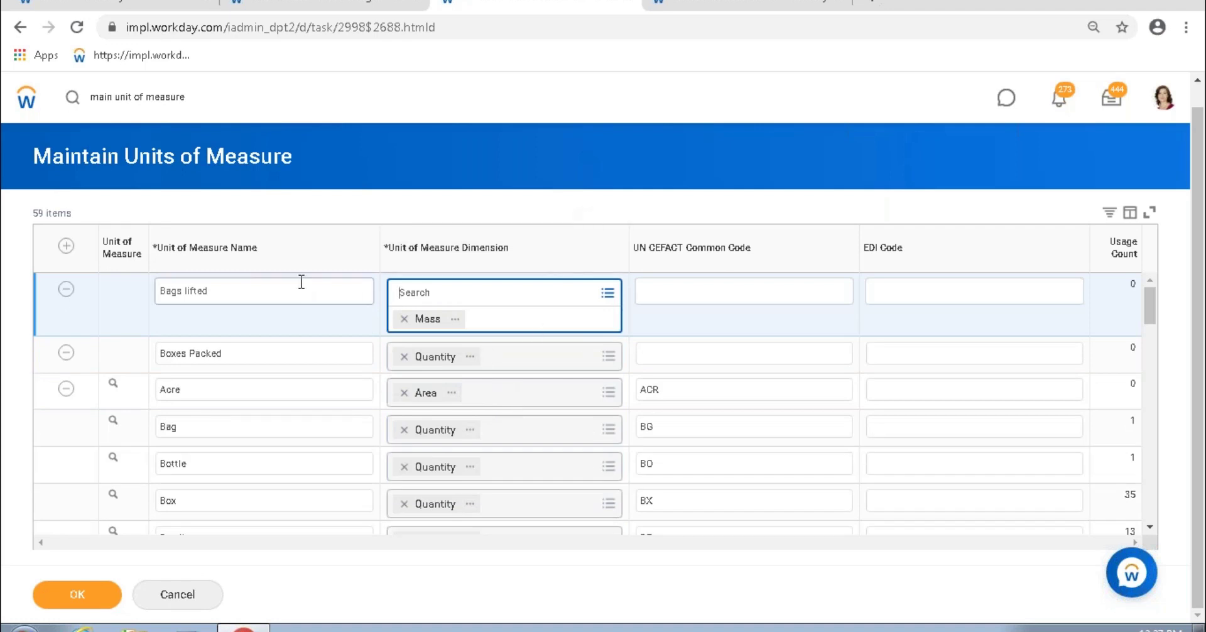
pyautogui.click(236, 299)
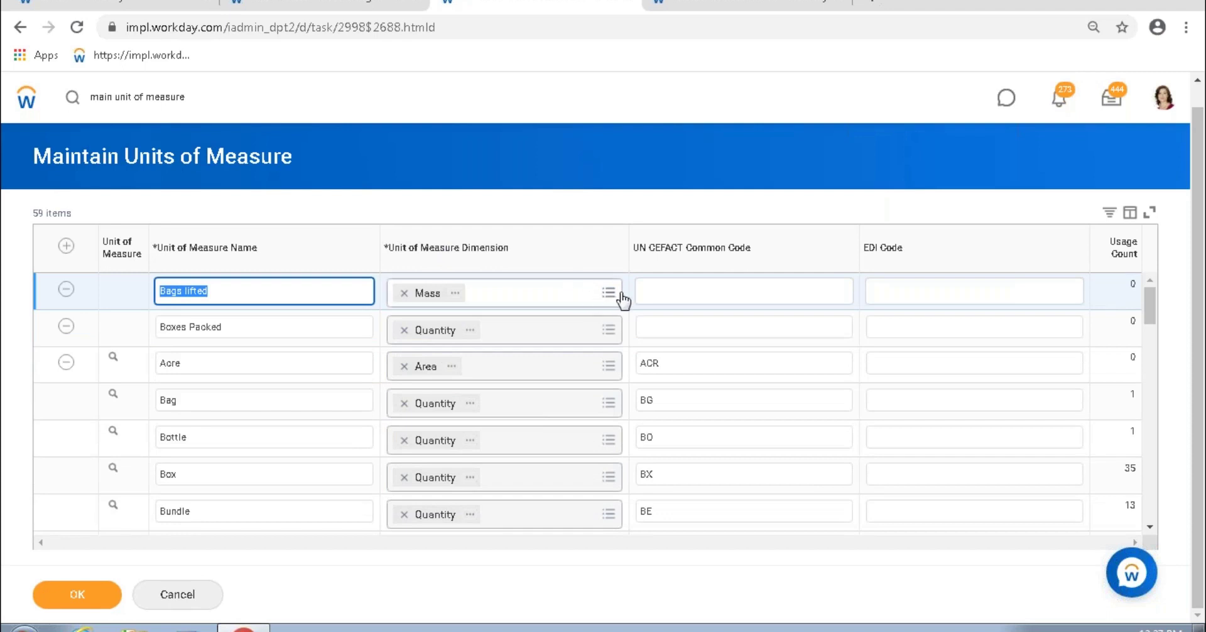
pyautogui.click(585, 300)
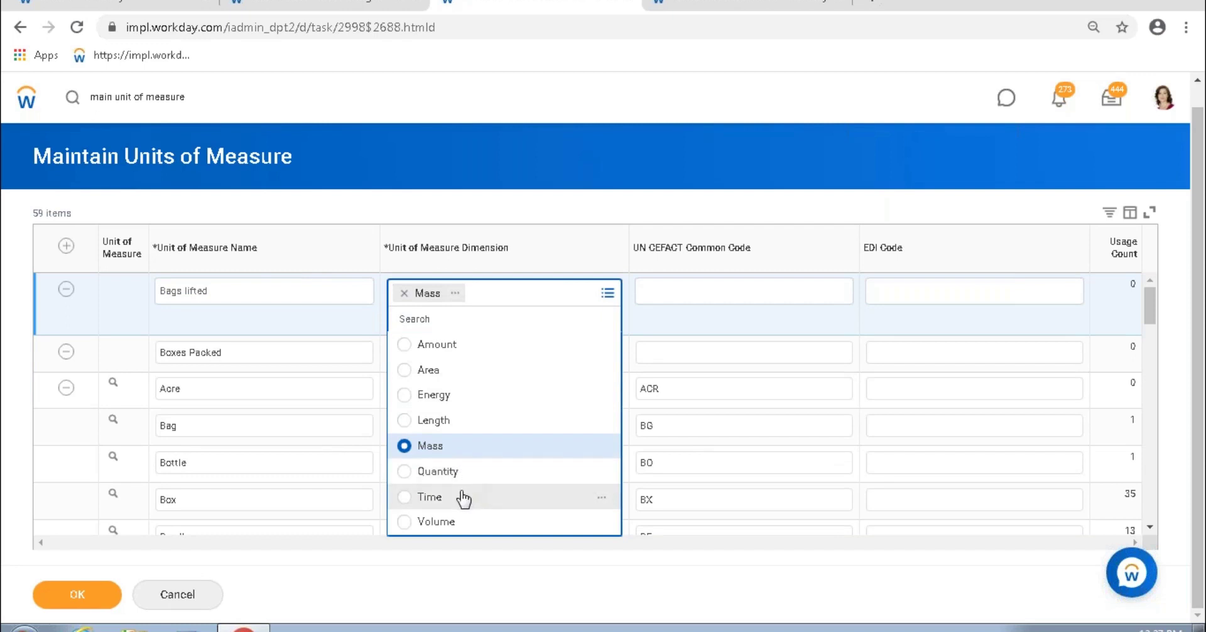
pyautogui.click(522, 207)
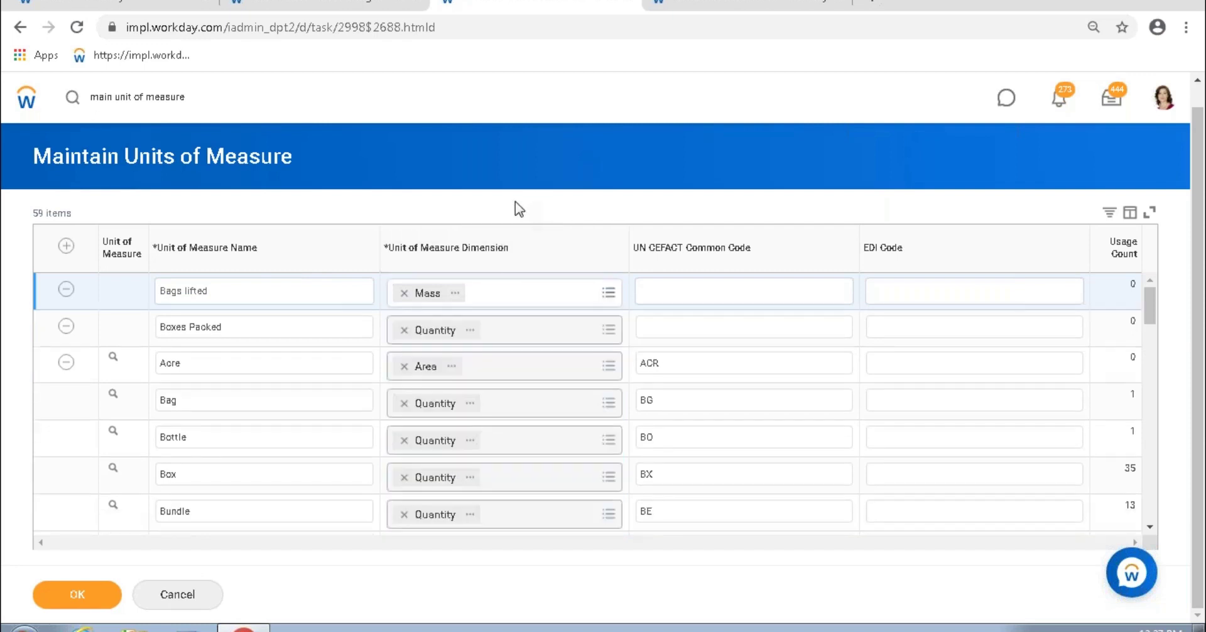
pyautogui.click(66, 290)
# Step: Delete the Boxes Packed row, then scroll the units list and select the Cases Closed unit
pyautogui.click(66, 290)
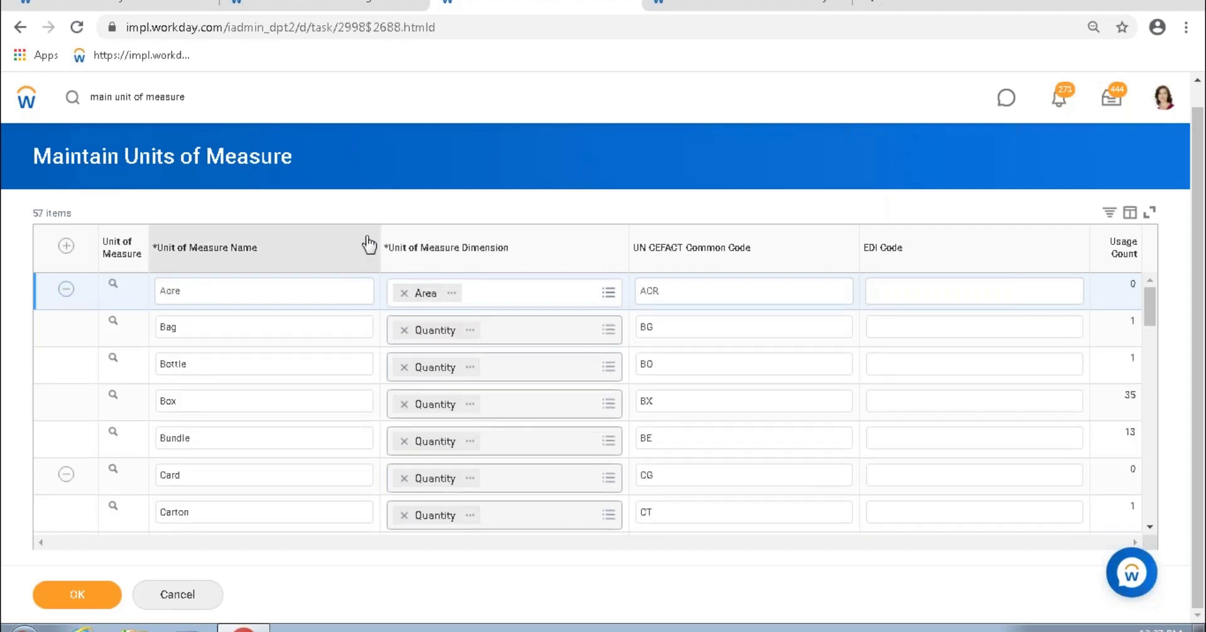
pyautogui.scroll(-3, 353, 377)
pyautogui.scroll(-6, 361, 351)
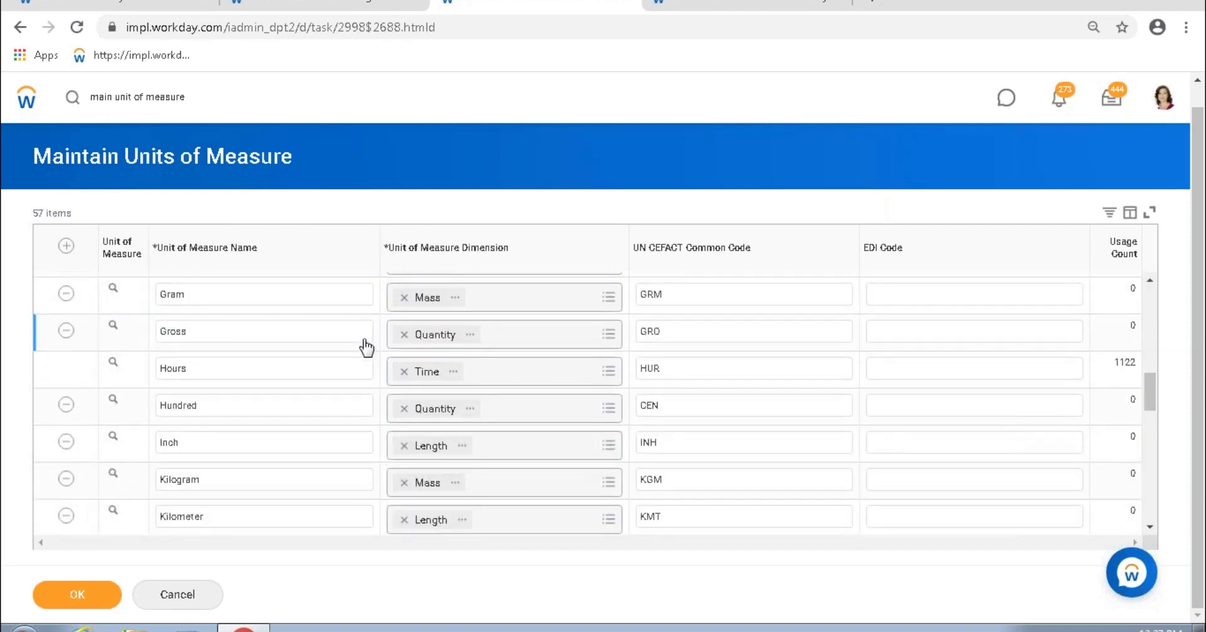
pyautogui.scroll(-3, 364, 353)
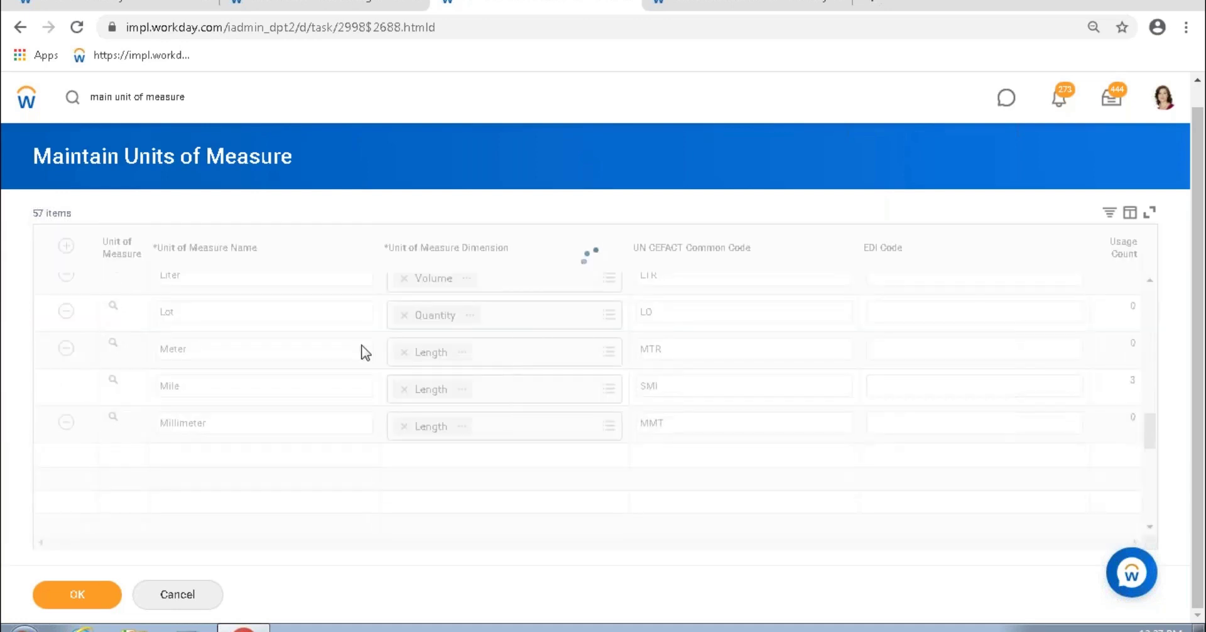
pyautogui.scroll(-8, 370, 331)
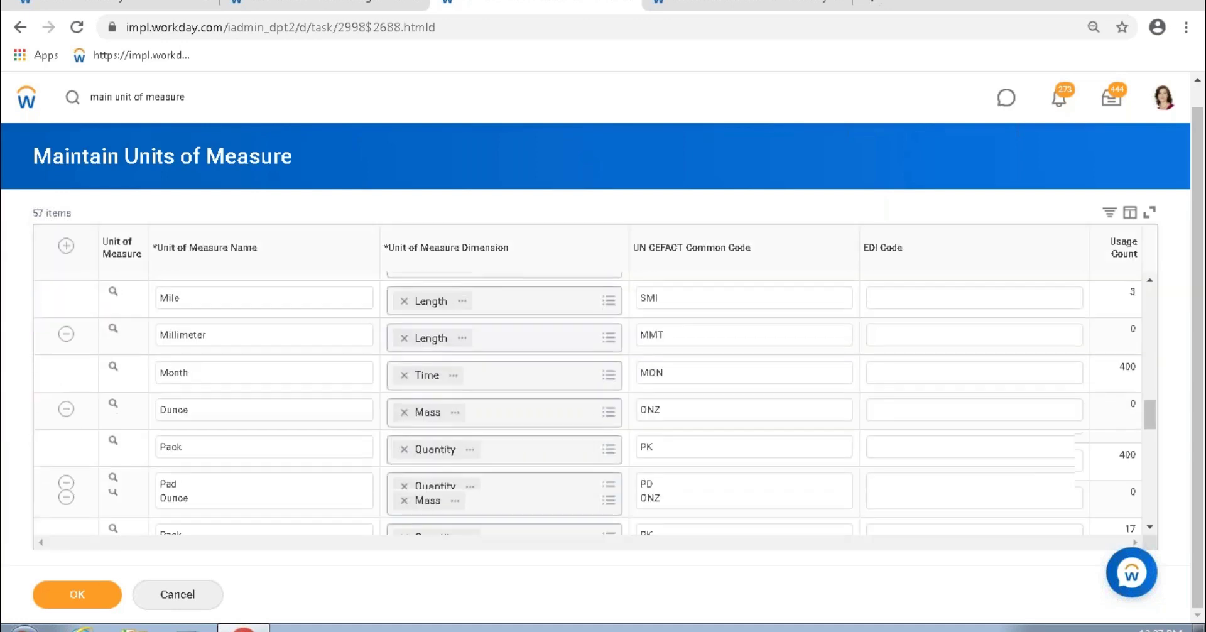
pyautogui.scroll(-7, 375, 328)
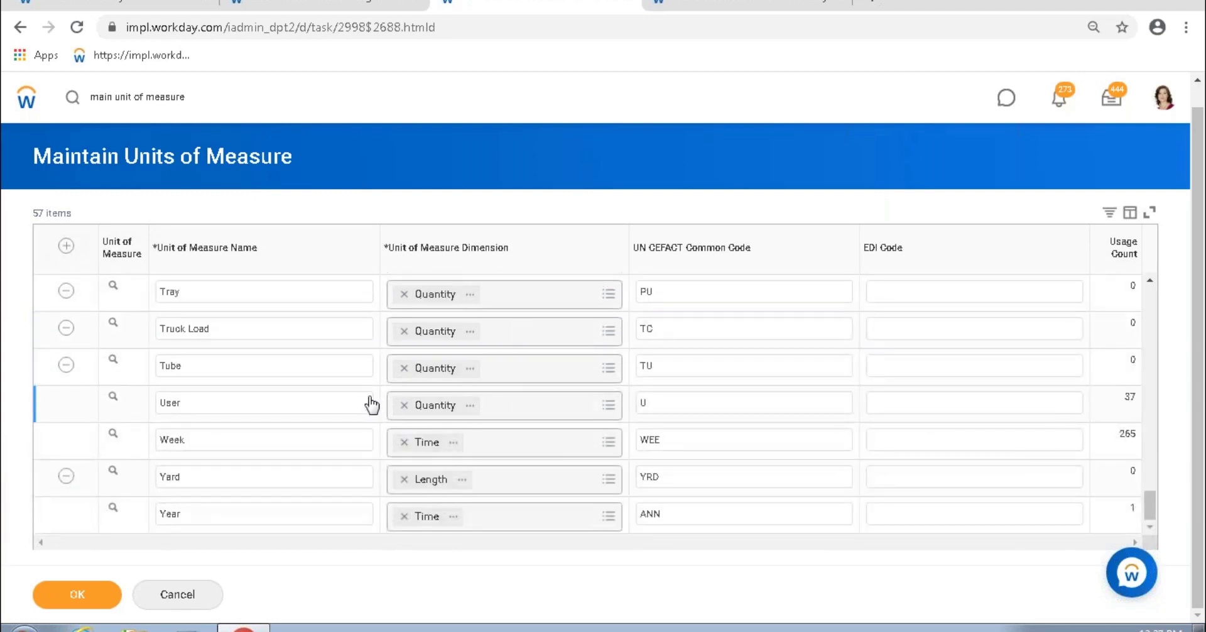
pyautogui.scroll(8, 371, 396)
pyautogui.scroll(10, 375, 396)
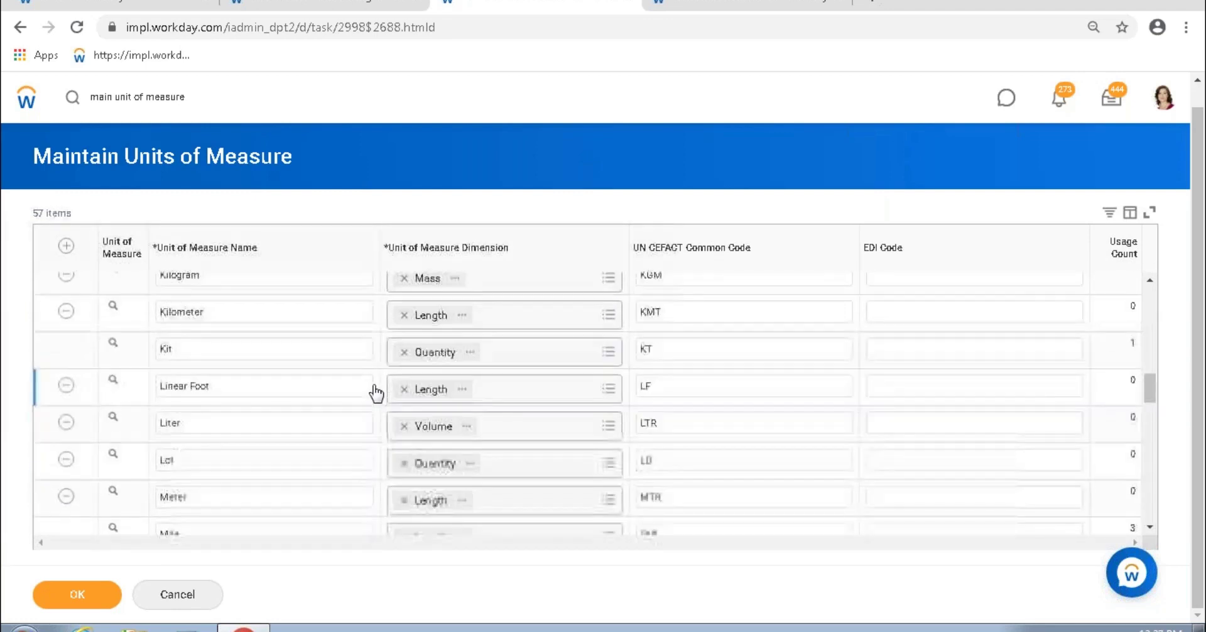
pyautogui.scroll(5, 375, 392)
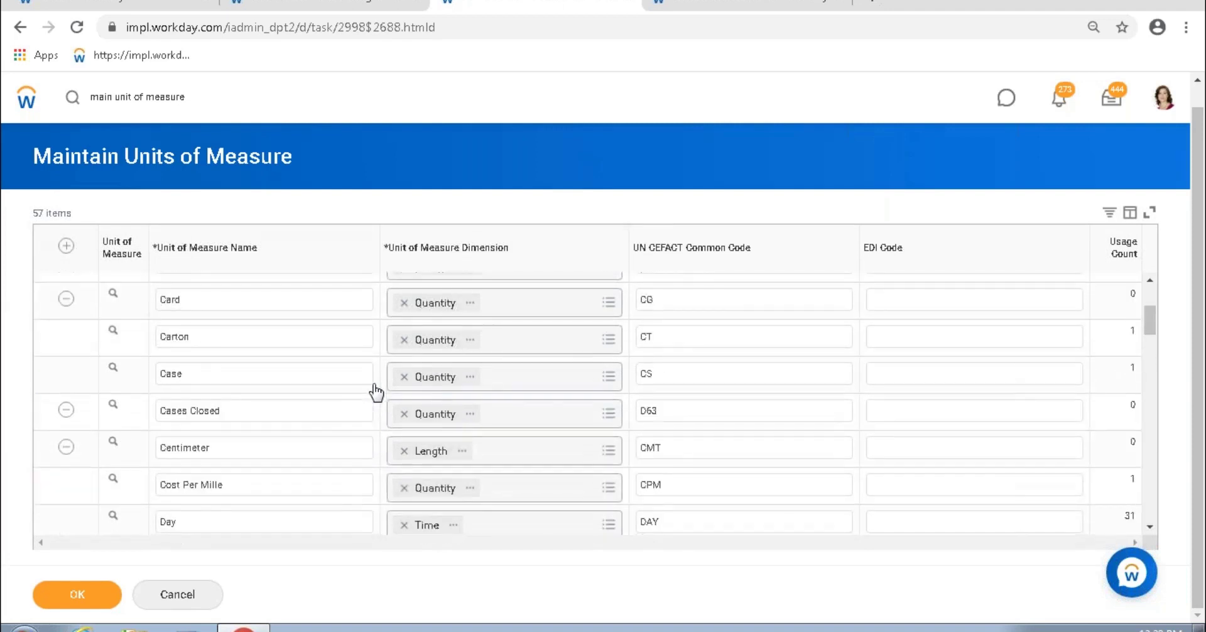
pyautogui.click(288, 411)
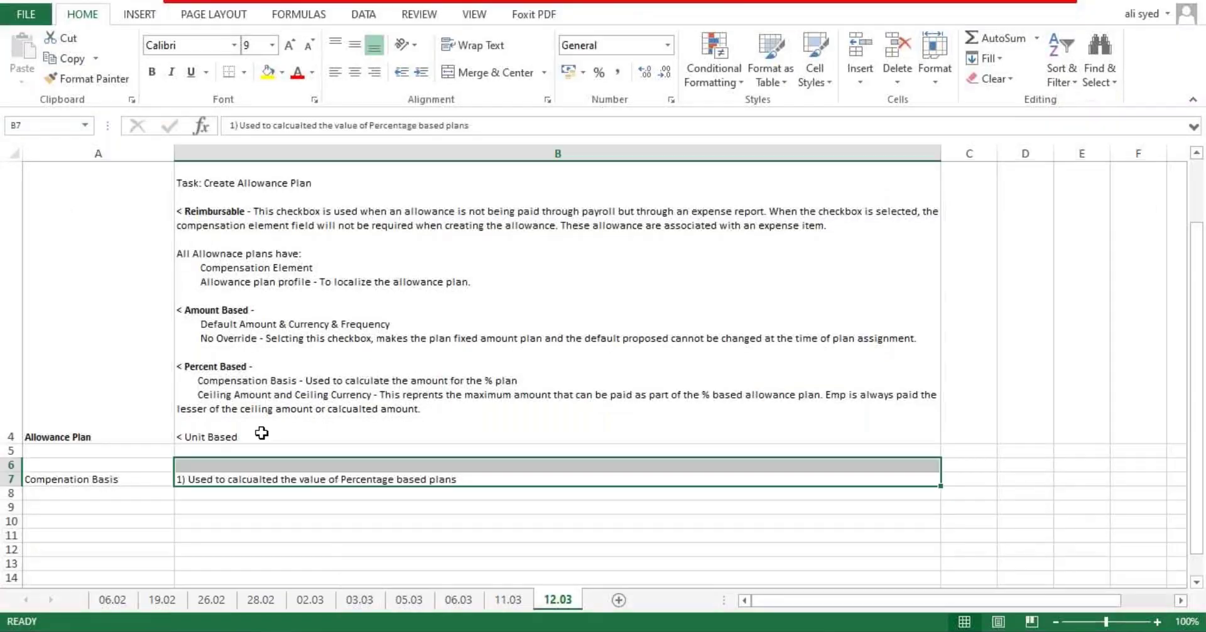
# Step: In B4, add 'Used to pay workers based on units of work done', 'Amount/Unit' and 'Default units and frequency' lines
pyautogui.doubleClick(313, 434)
pyautogui.write('Used to pay workers base')
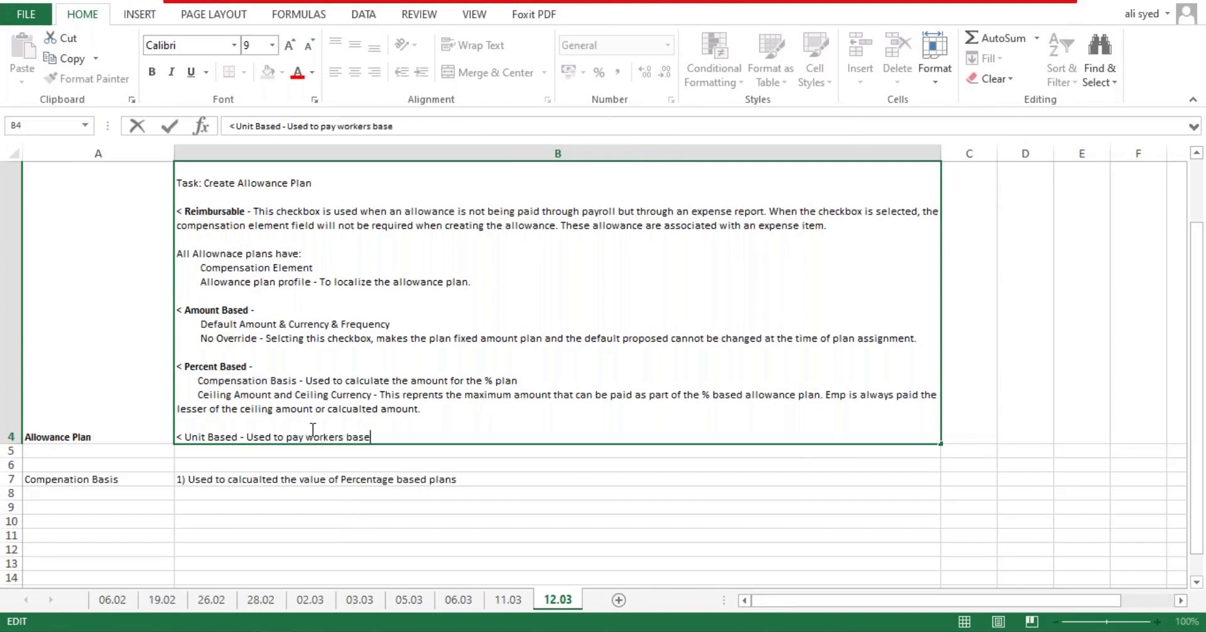
pyautogui.write('d on units of work done')
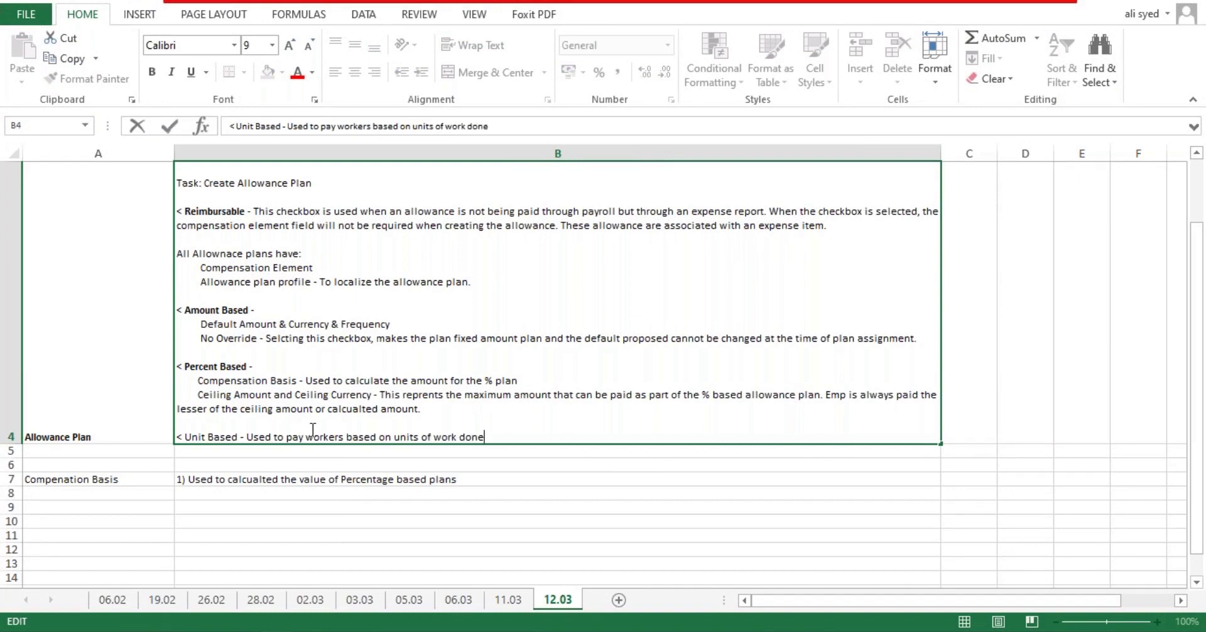
pyautogui.hotkey('alt', 'Return')
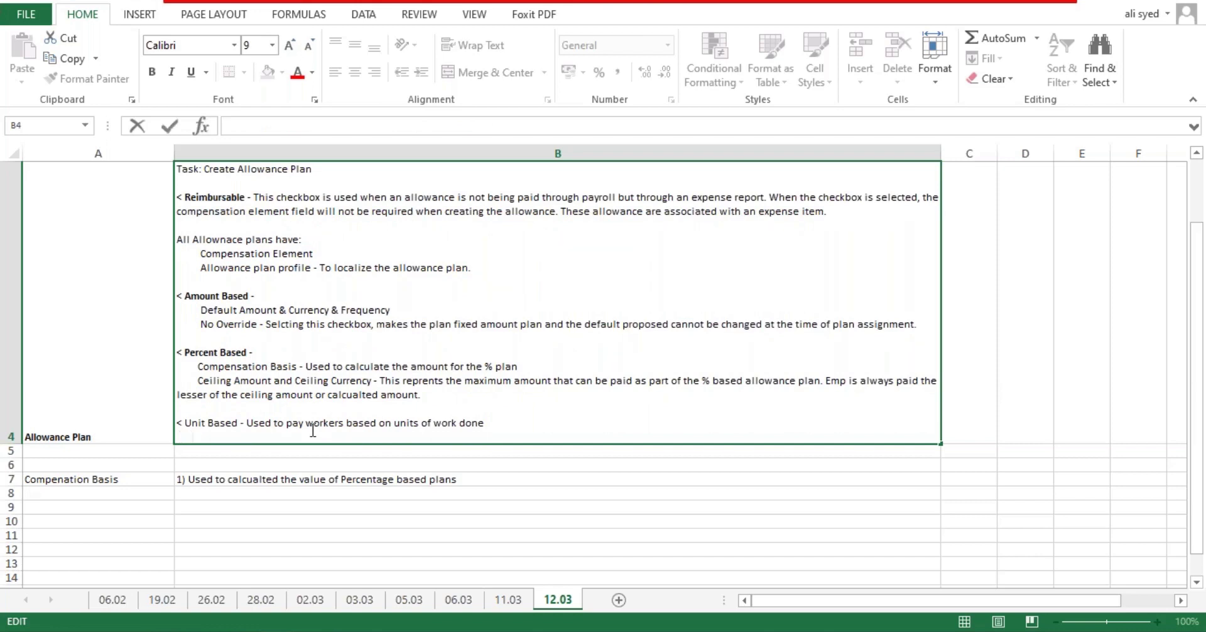
pyautogui.write('U')
pyautogui.write('Amount')
pyautogui.write('/Uni')
pyautogui.write('t')
pyautogui.hotkey('alt', 'Return')
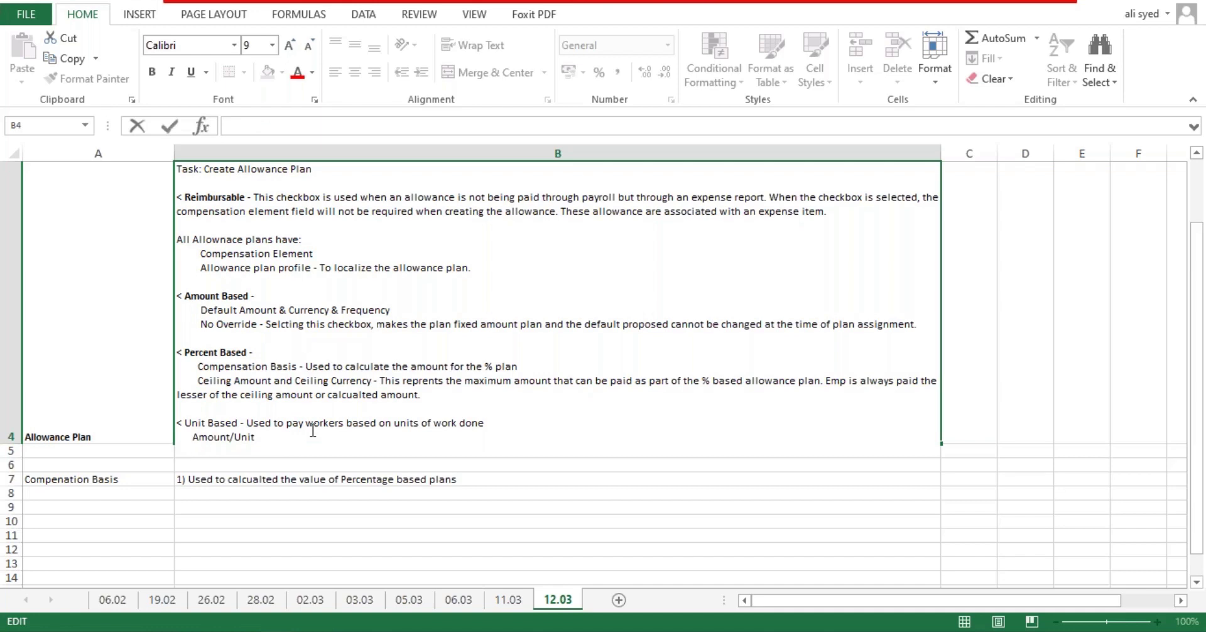
pyautogui.write('Default d')
pyautogui.write('nits and frq')
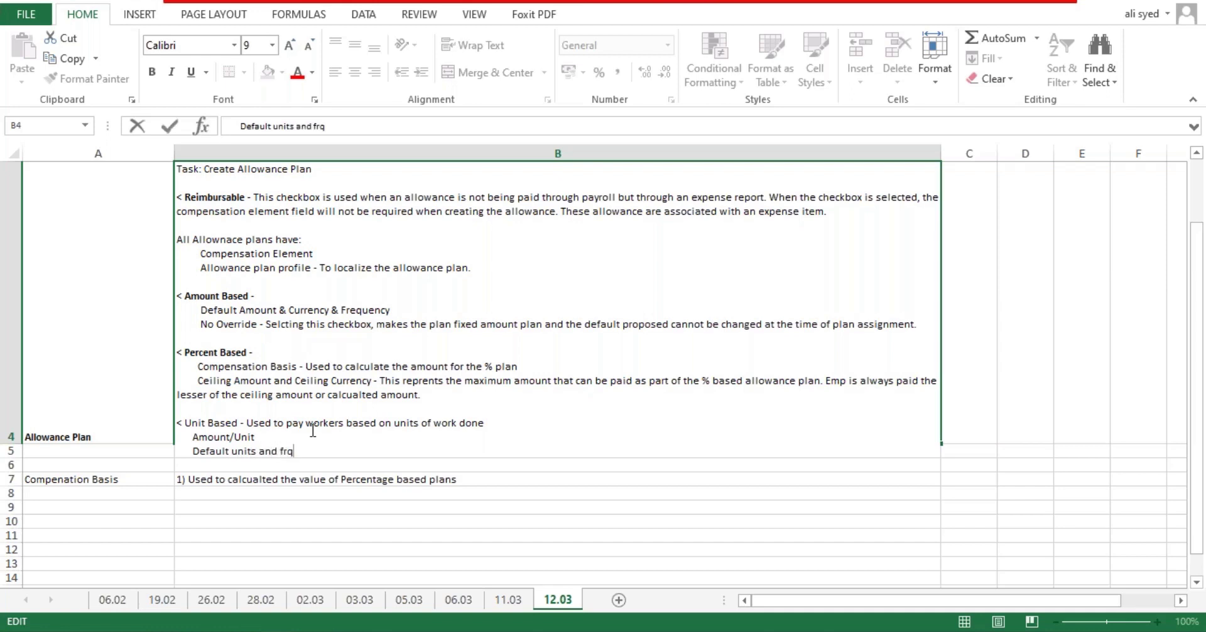
pyautogui.press('BackSpace')
pyautogui.write('equency')
pyautogui.press('Return')
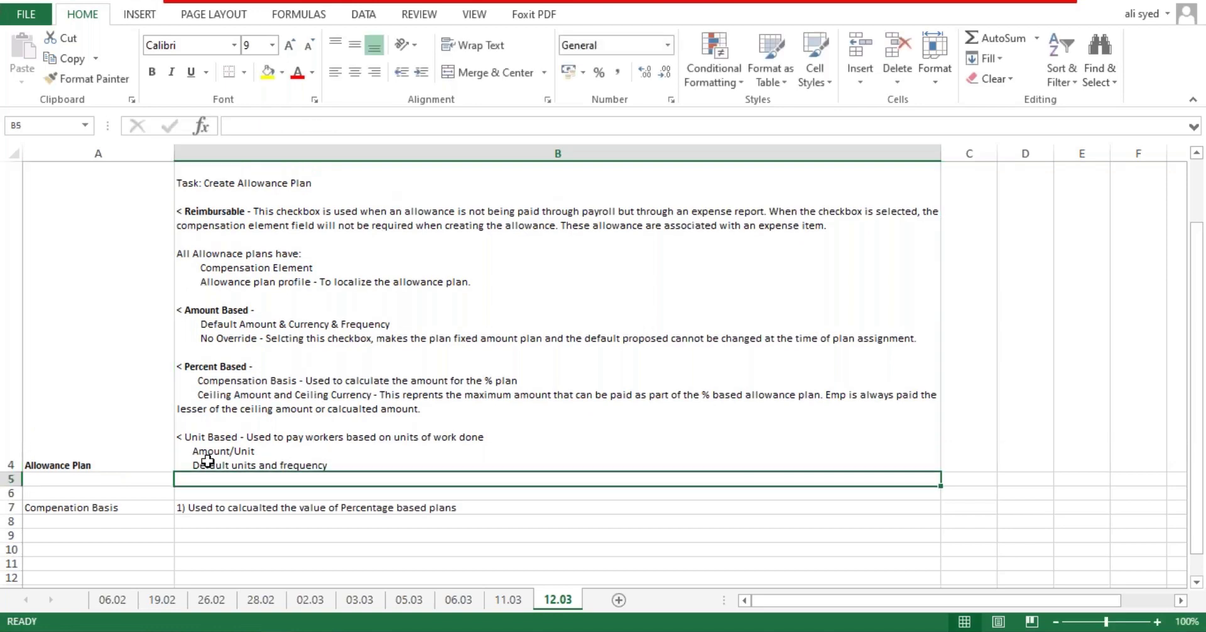
# Step: Make the Unit Based heading in cell B4 bold
pyautogui.doubleClick(235, 438)
pyautogui.moveTo(238, 438); pyautogui.dragTo(189, 434)
pyautogui.hotkey('ctrl', 'b')
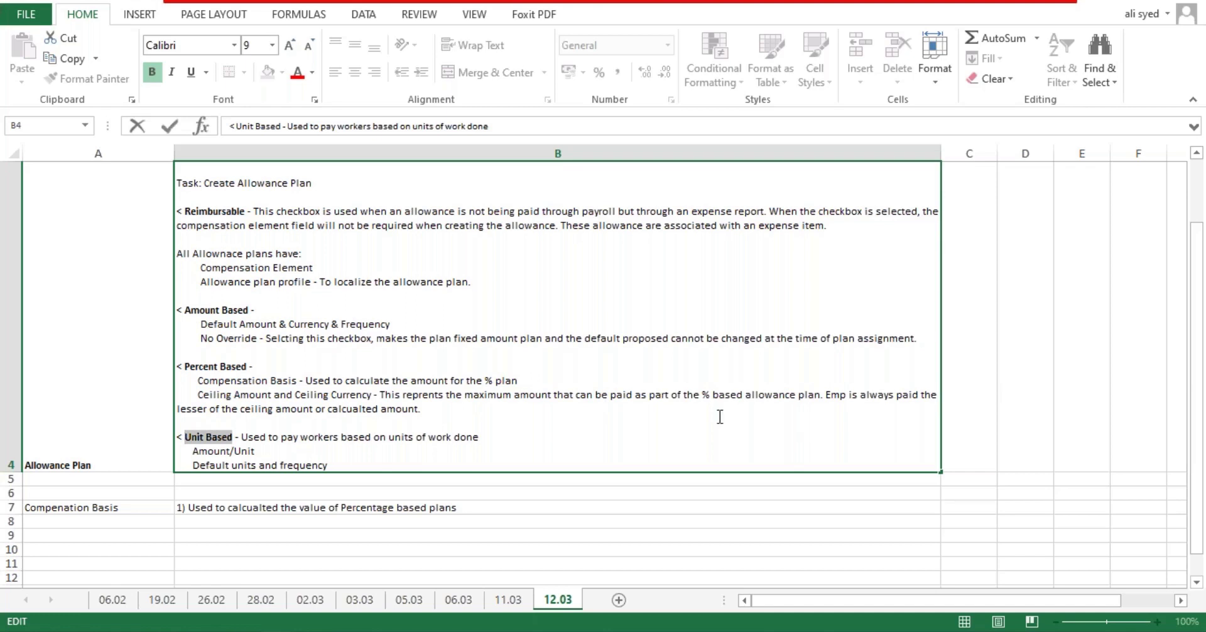
pyautogui.click(673, 393)
pyautogui.hotkey('ctrl', 'Return')
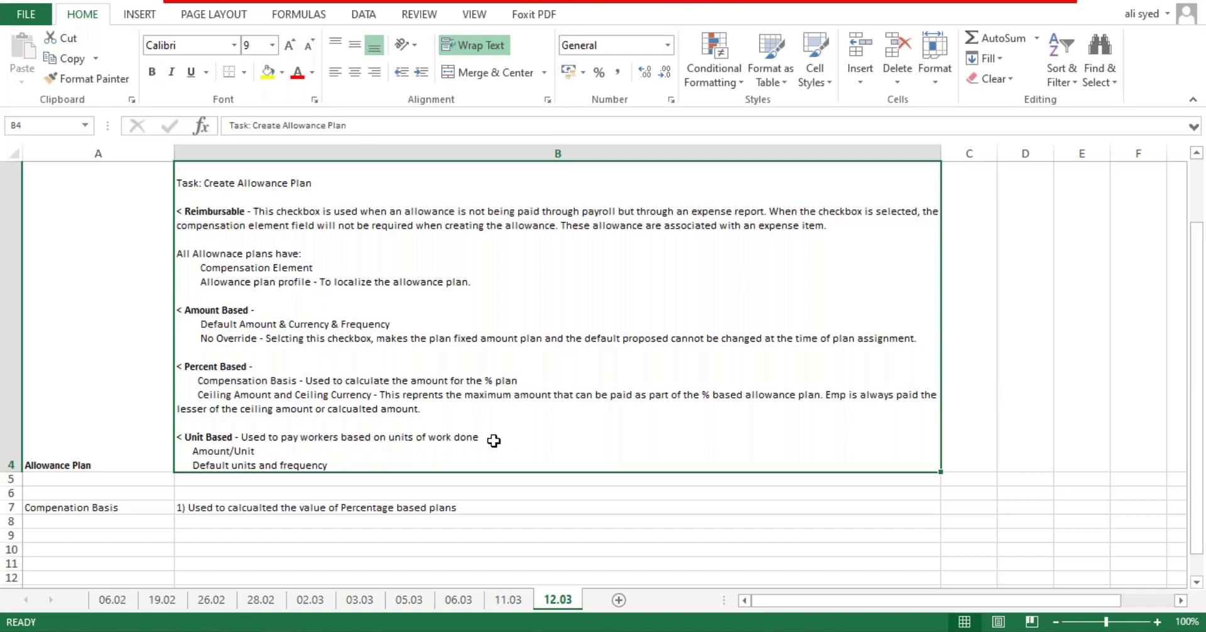
# Step: Append the (Task: Maintain Units of Measure) reference to the Unit Based note
pyautogui.doubleClick(493, 440)
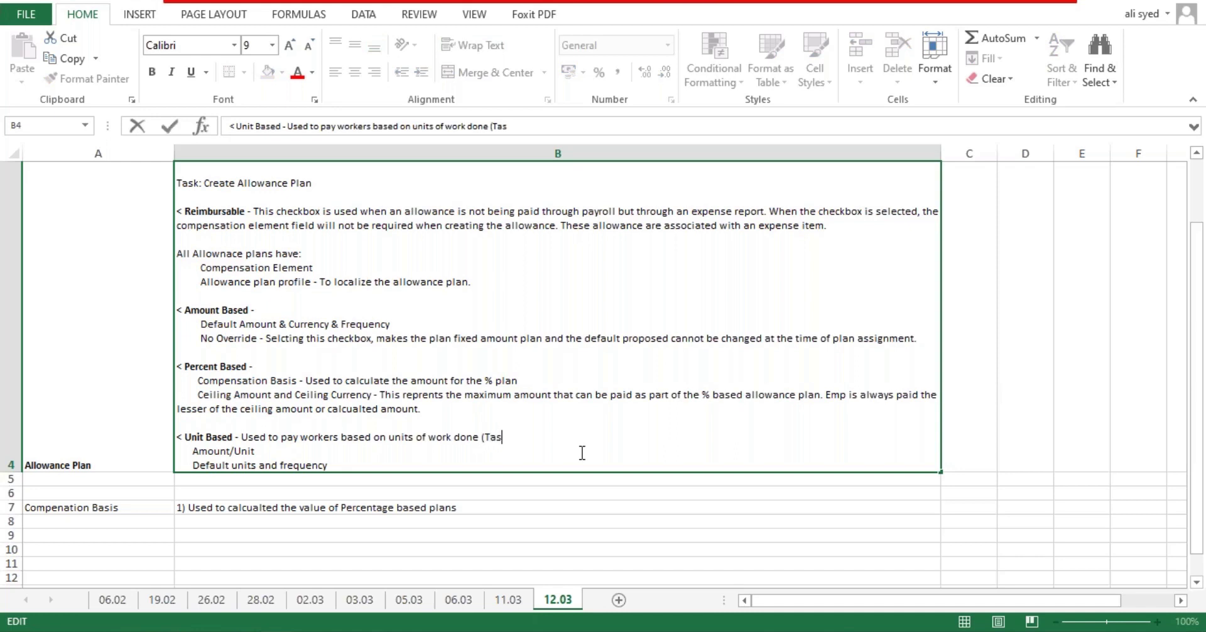
pyautogui.write('Maintain U')
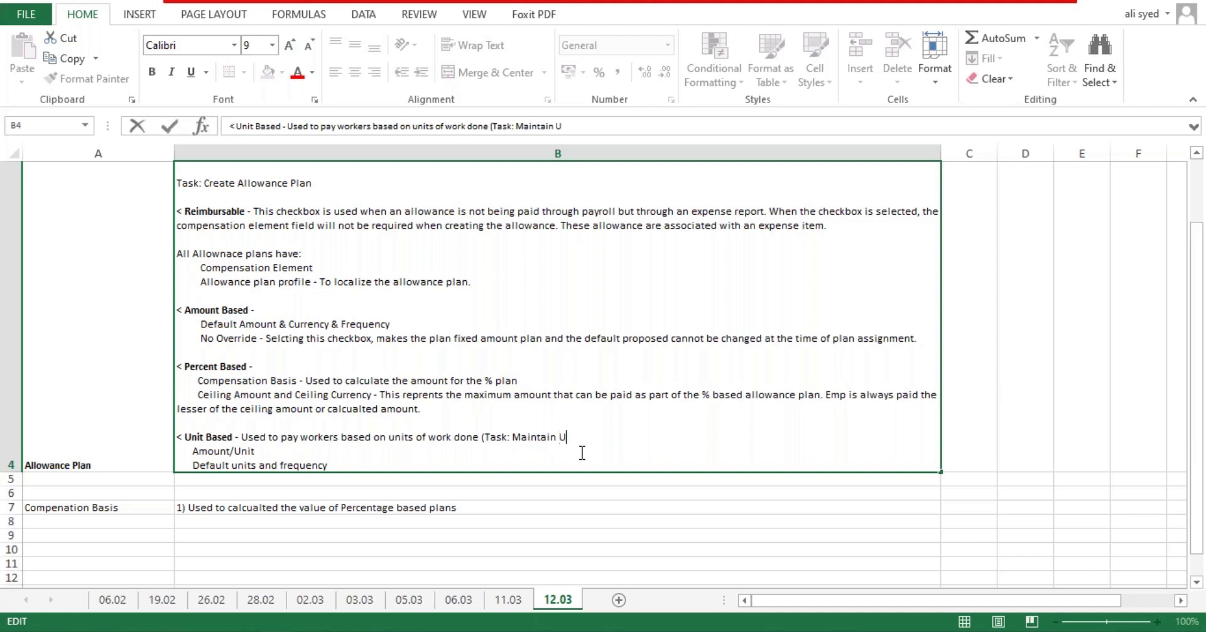
pyautogui.write('nits of MEas')
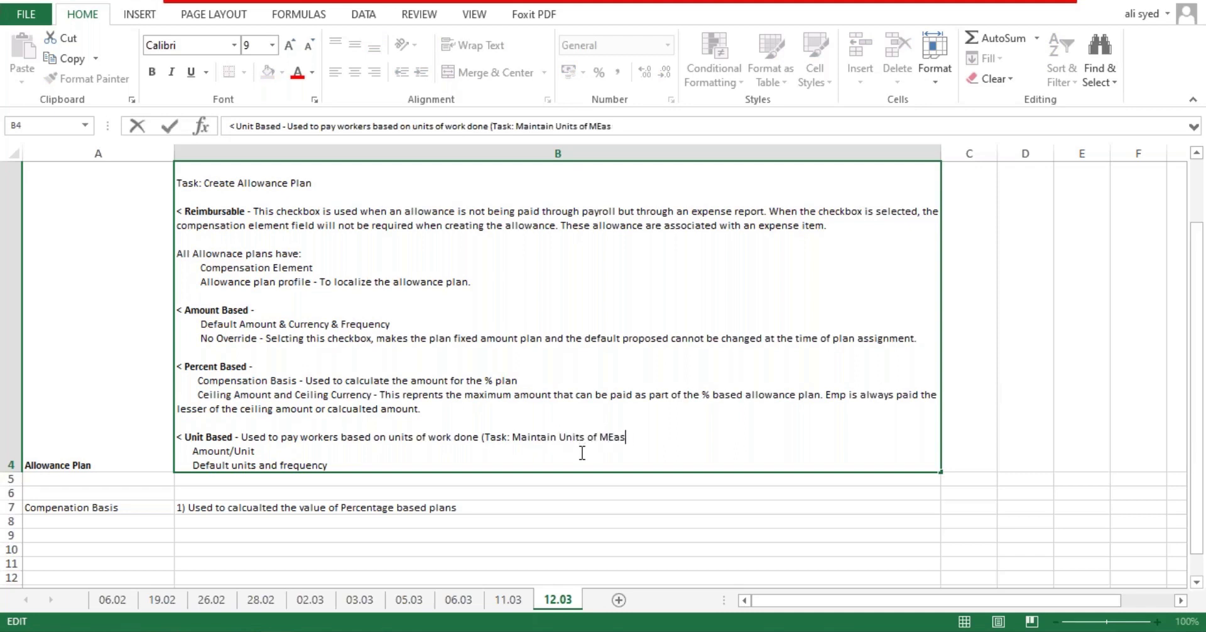
pyautogui.write('ure')
pyautogui.press('Return')
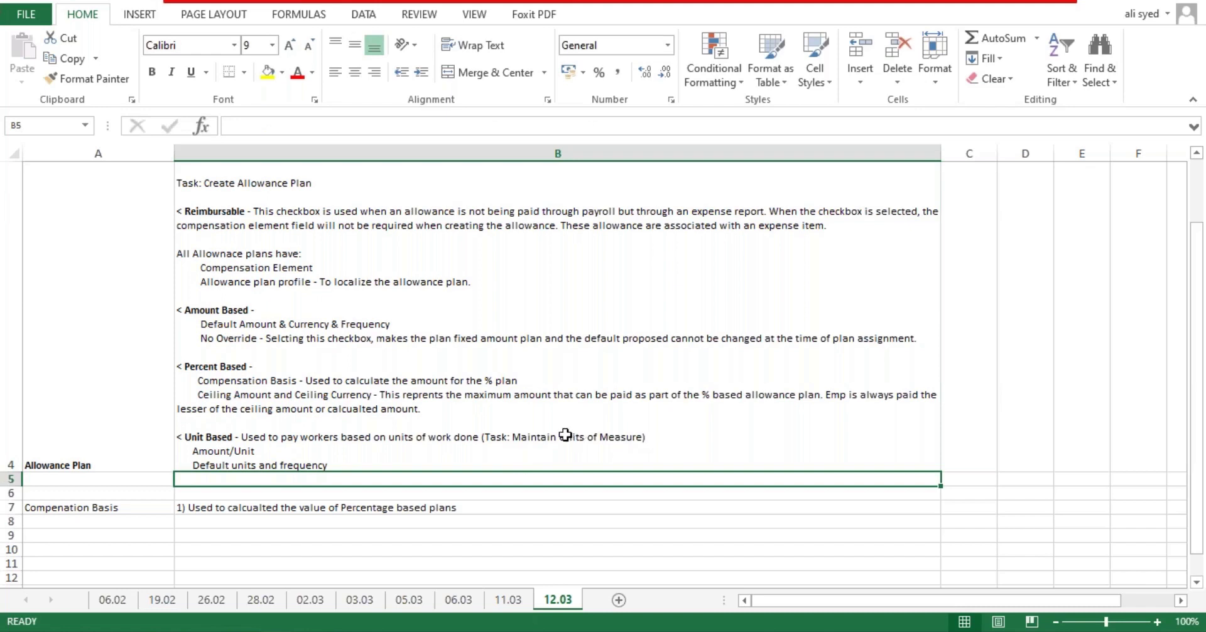
# Step: Bold the Maintain Units of Measure and Create Allowance Plan task names
pyautogui.doubleClick(566, 437)
pyautogui.moveTo(512, 437); pyautogui.dragTo(630, 435)
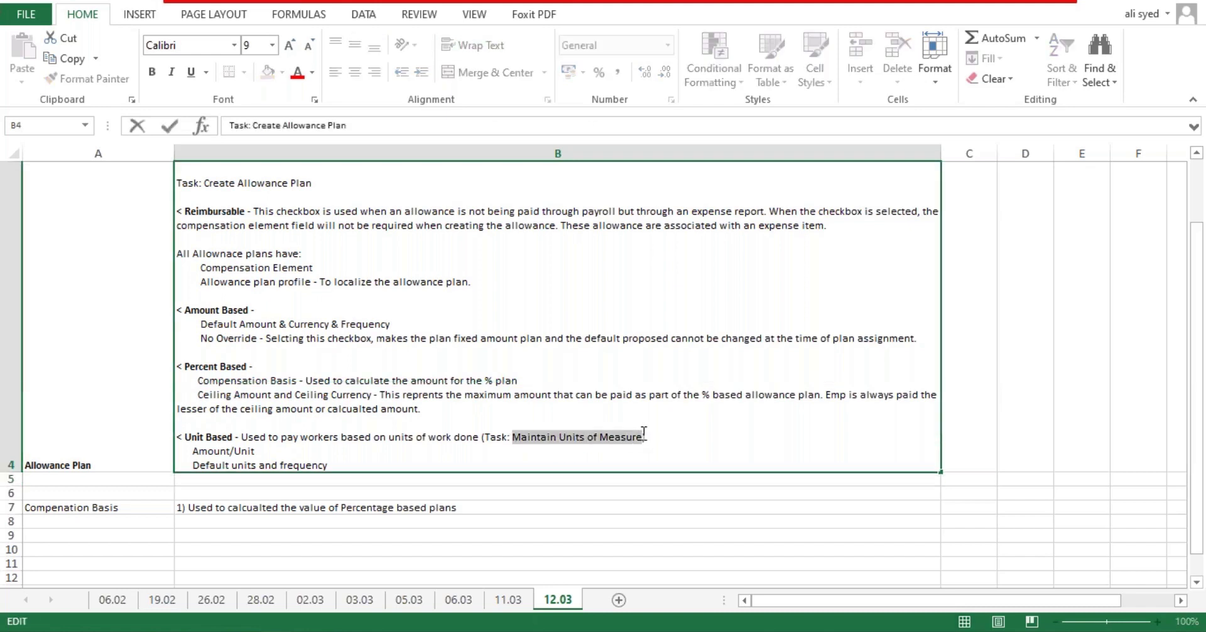
pyautogui.hotkey('ctrl', 'b')
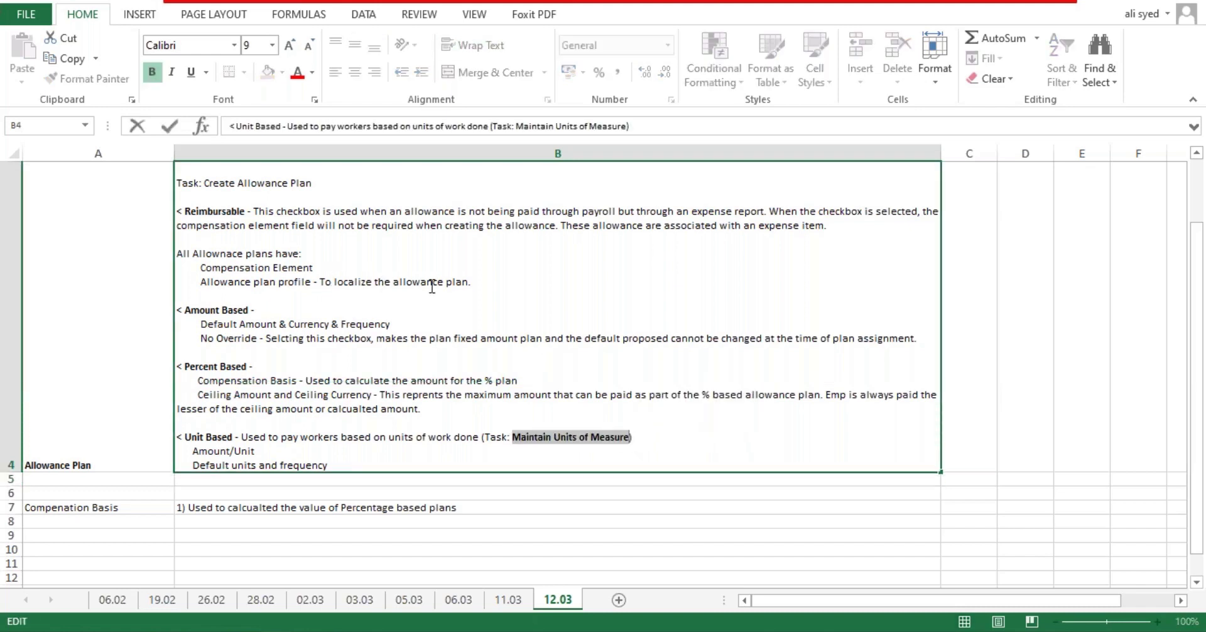
pyautogui.moveTo(202, 183); pyautogui.dragTo(320, 180)
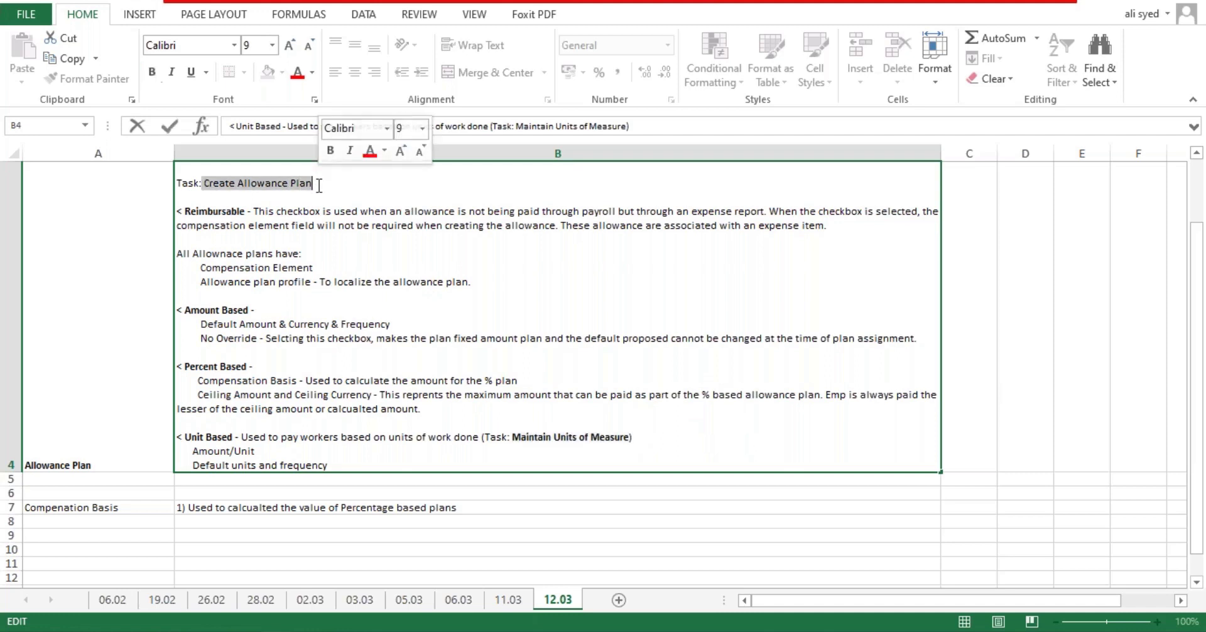
pyautogui.hotkey('ctrl', 'b')
pyautogui.click(628, 328)
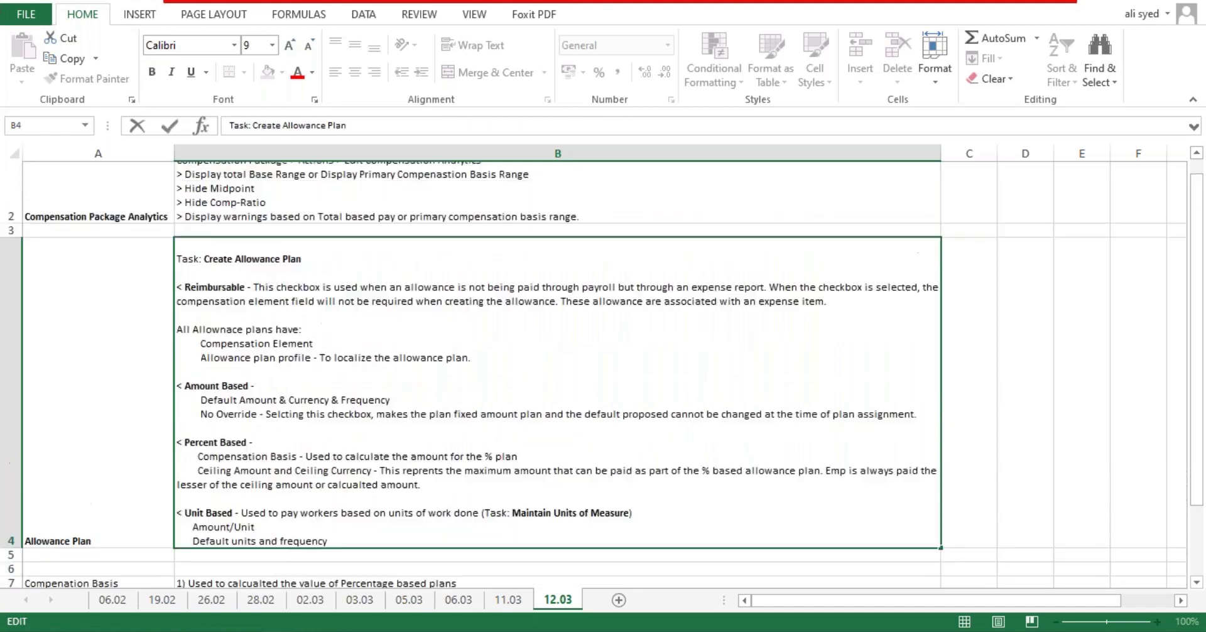